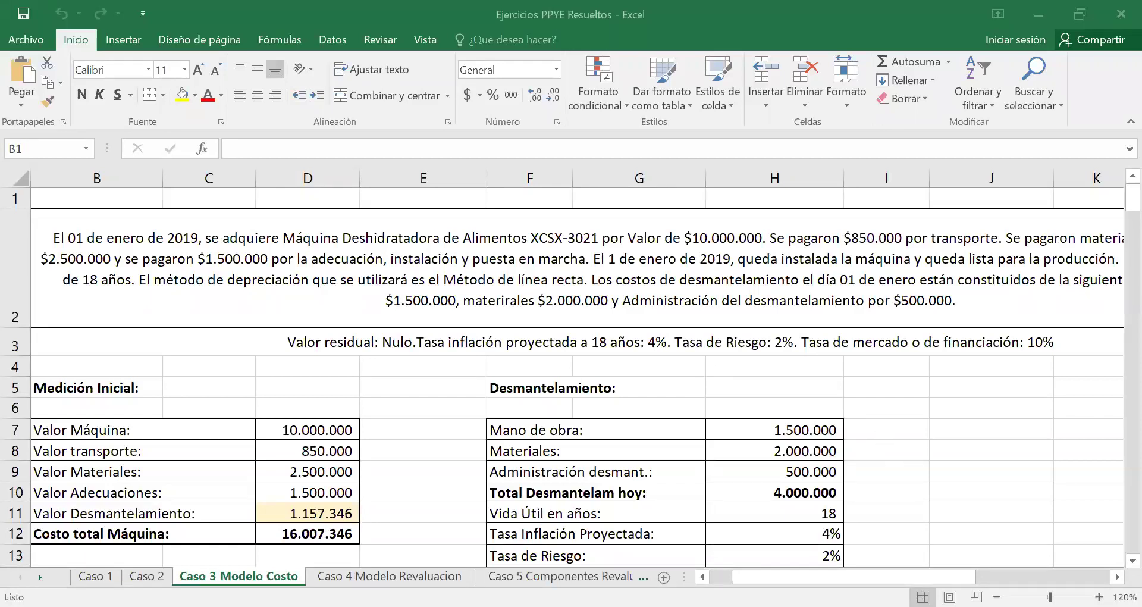
# Read the full problem statement for the food dehydrating machine in row 2 of the Caso 3 Modelo Costo sheet.
pyautogui.hscroll(3, 1117, 577)
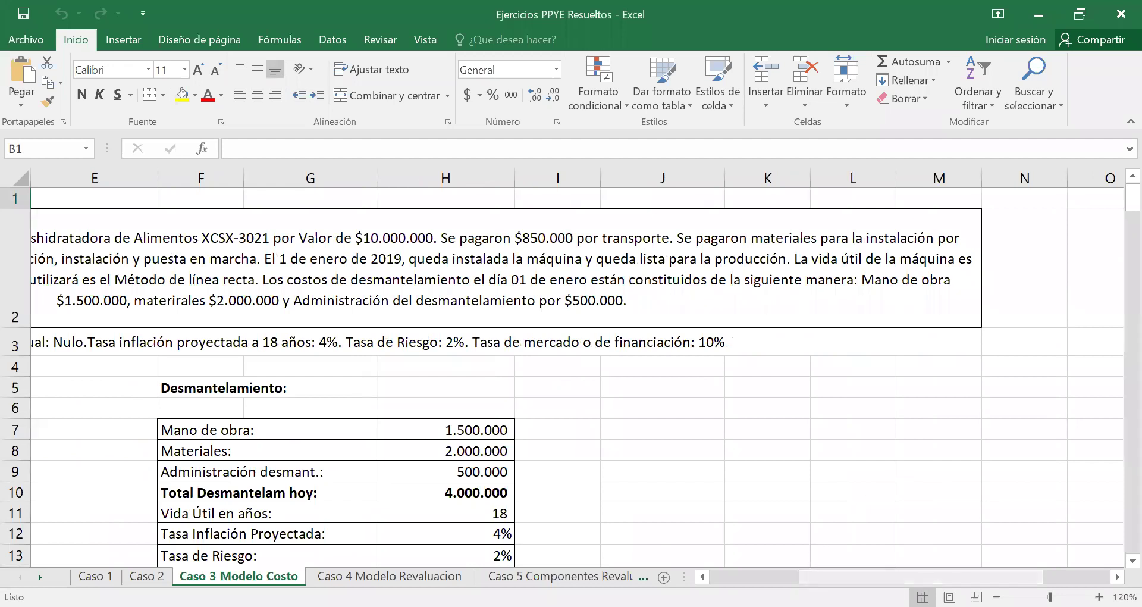
pyautogui.moveTo(821, 576); pyautogui.dragTo(732, 576)
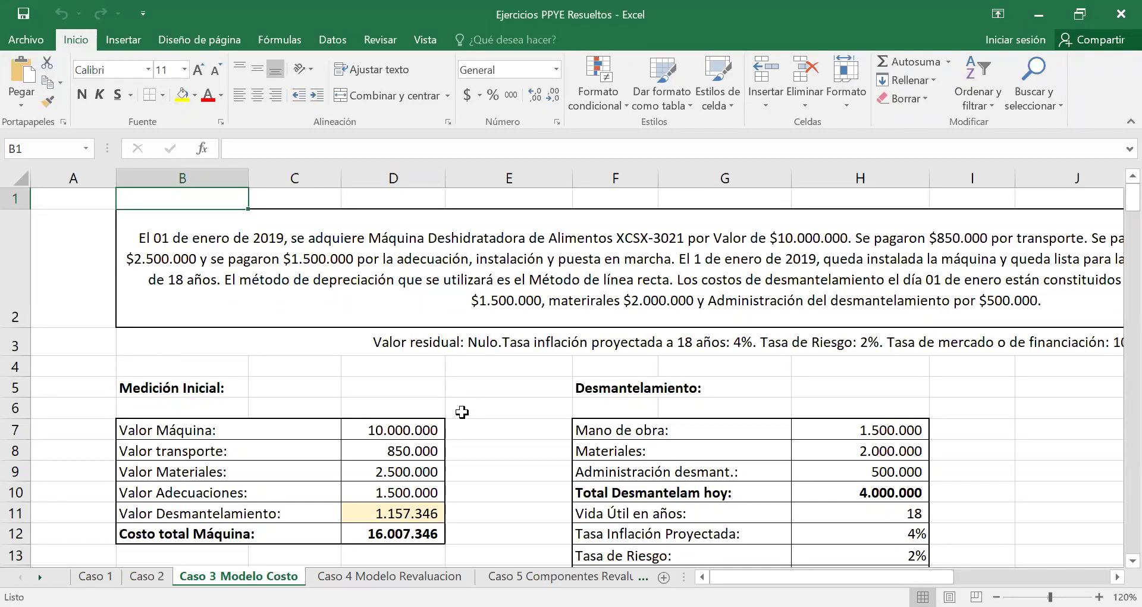
pyautogui.click(1117, 576)
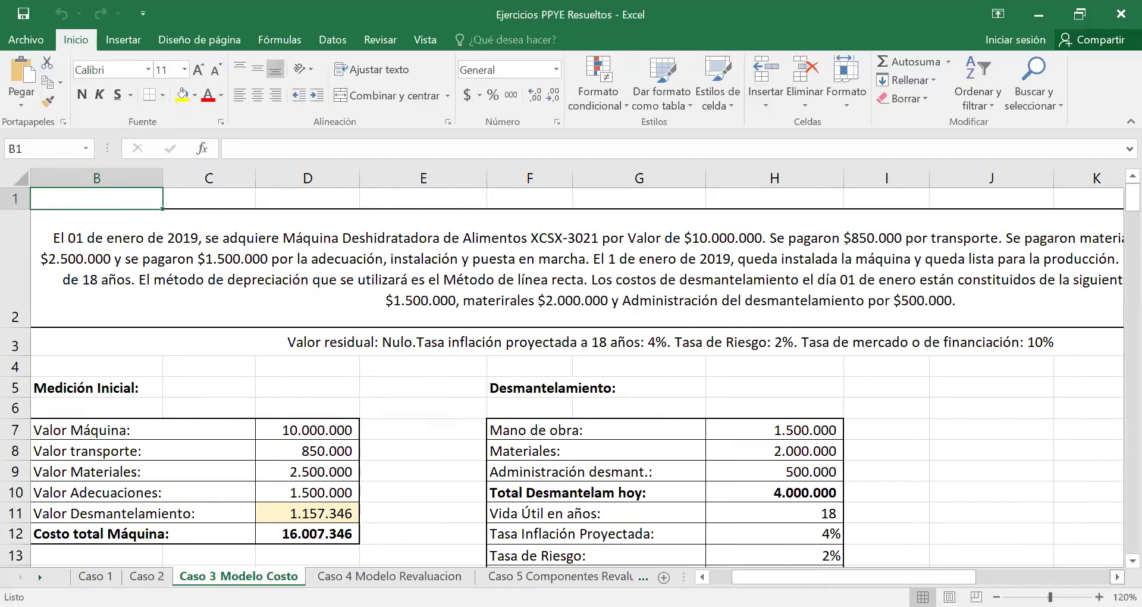
pyautogui.click(1117, 576)
pyautogui.click(1117, 577)
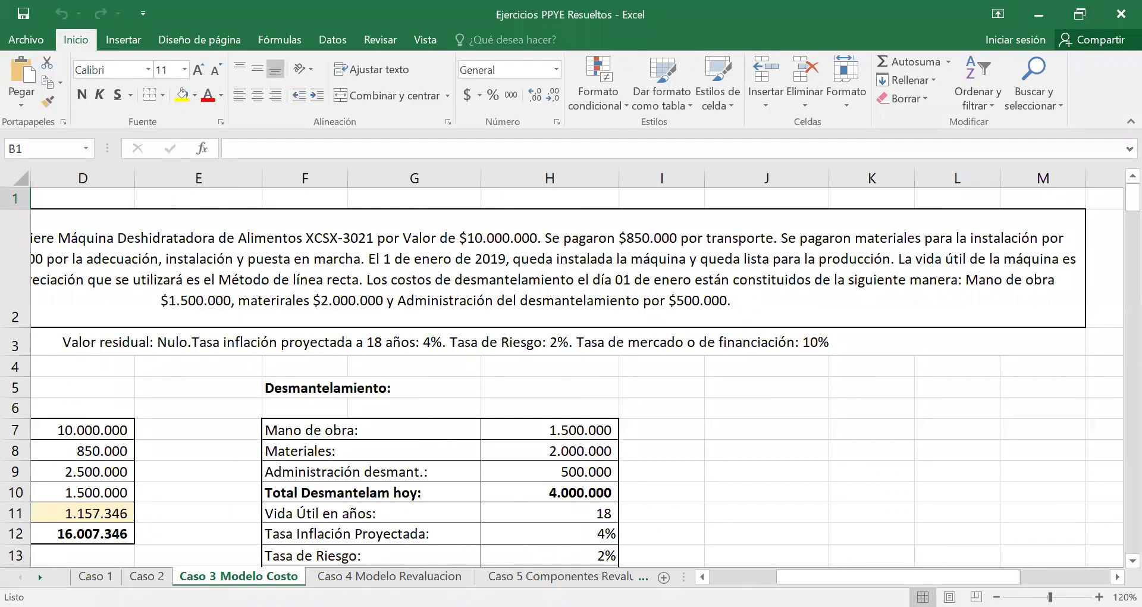
pyautogui.moveTo(893, 576); pyautogui.dragTo(827, 576)
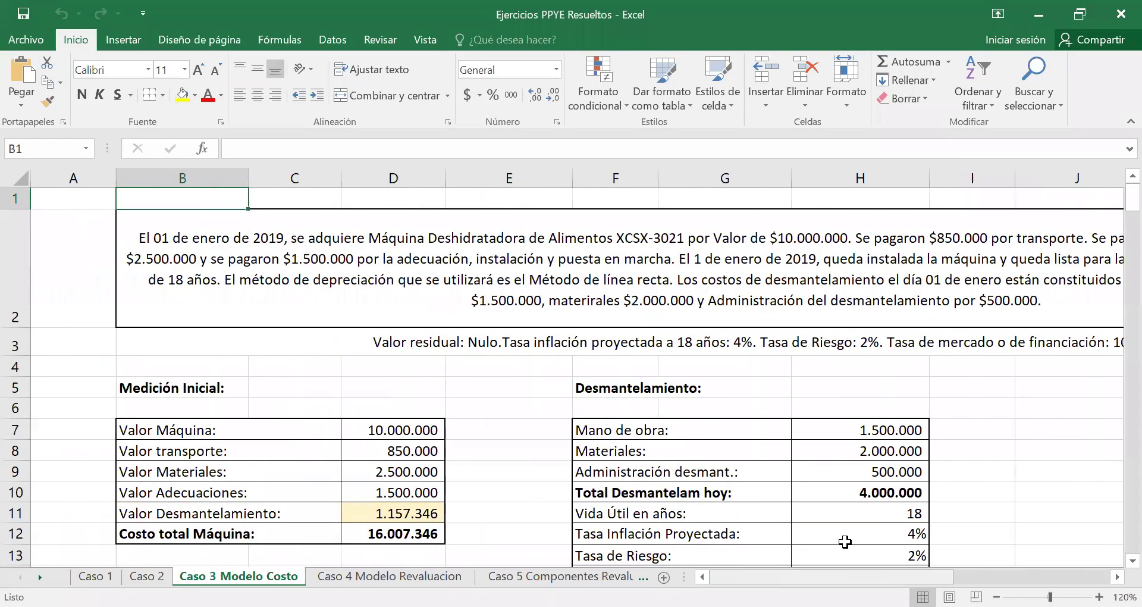
pyautogui.click(486, 300)
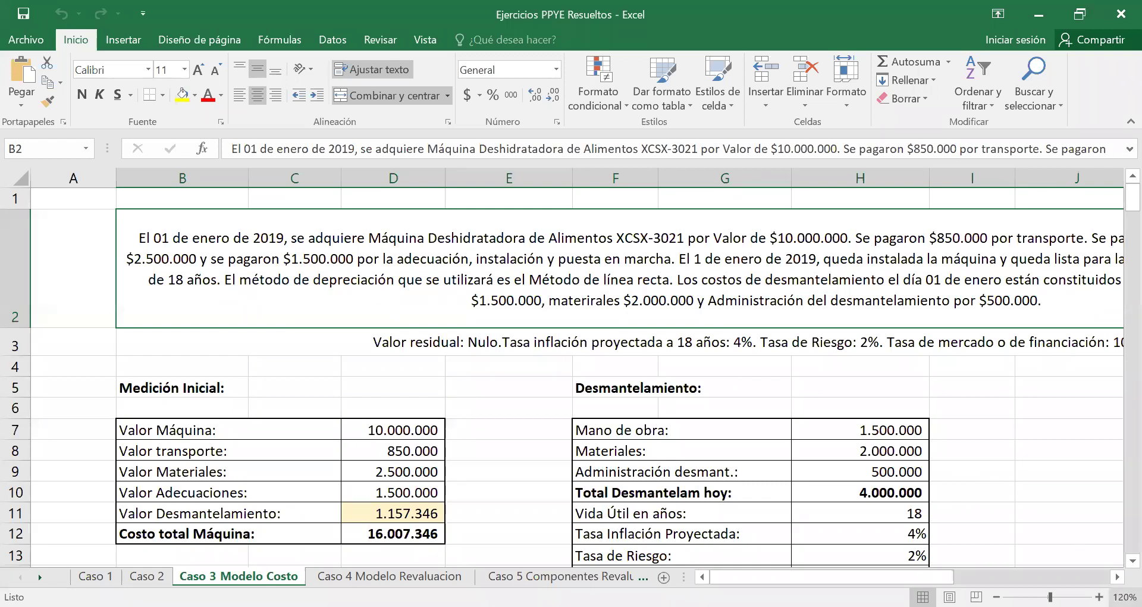
pyautogui.click(1117, 577)
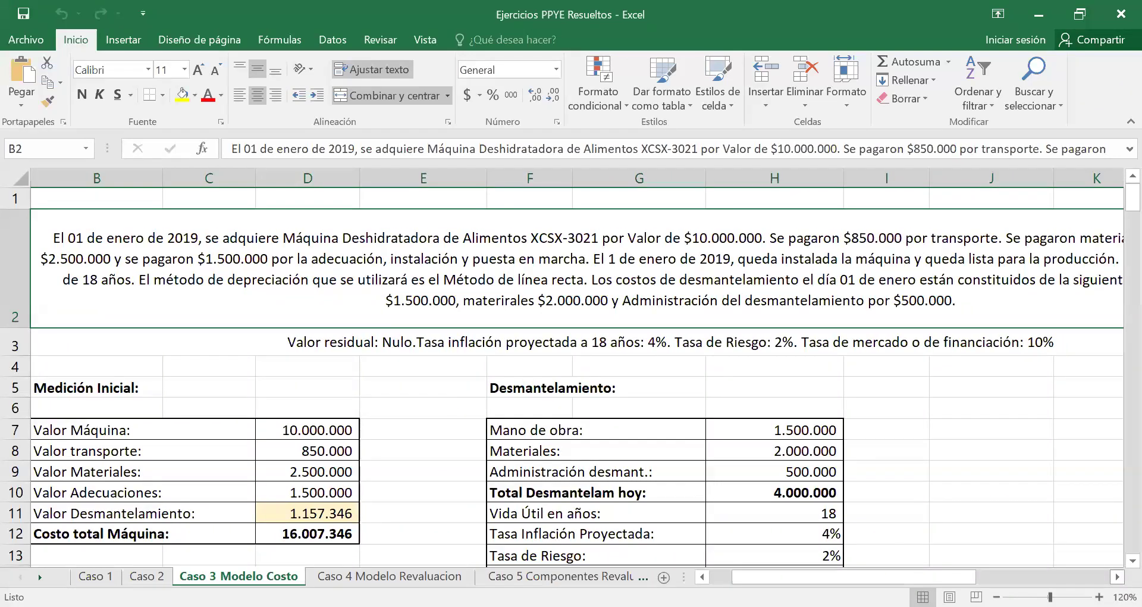
pyautogui.click(1117, 577)
pyautogui.click(1117, 576)
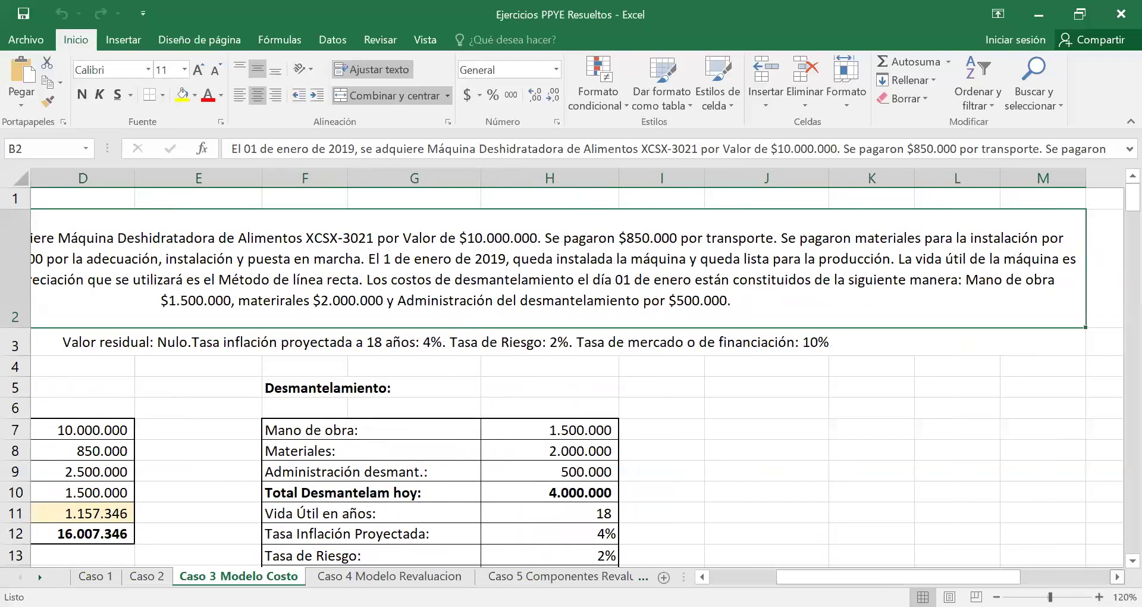
pyautogui.moveTo(922, 576); pyautogui.dragTo(856, 576)
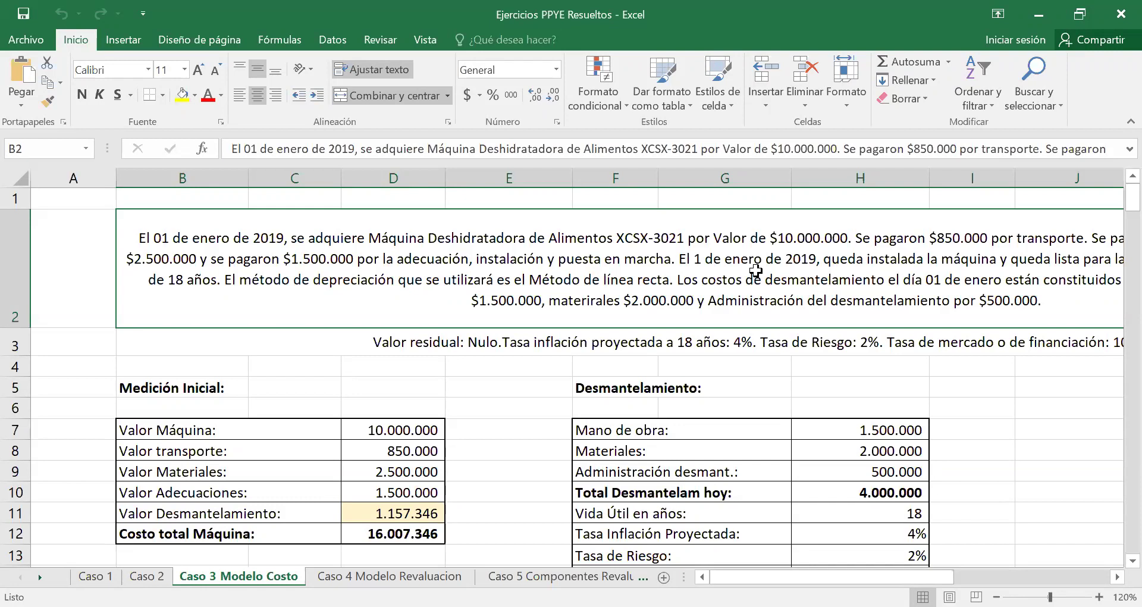
# Review the assumptions in row 3 on residual value, projected inflation, risk rate and market rate.
pyautogui.click(589, 336)
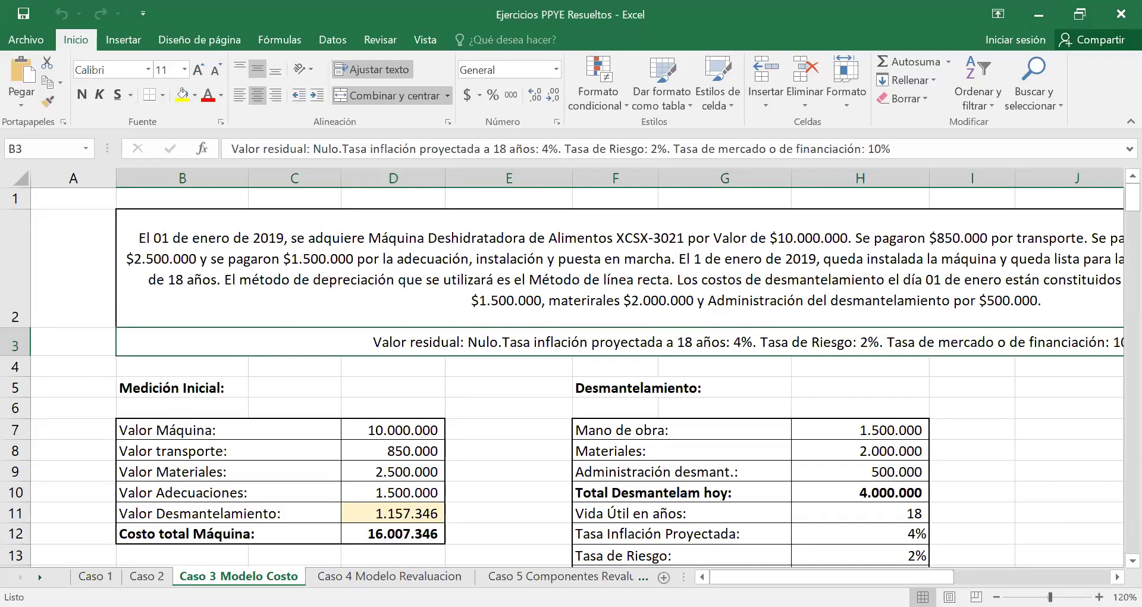
pyautogui.moveTo(833, 575)
pyautogui.mouseDown()
pyautogui.moveTo(1012, 576)
pyautogui.moveTo(832, 576)
pyautogui.mouseUp()
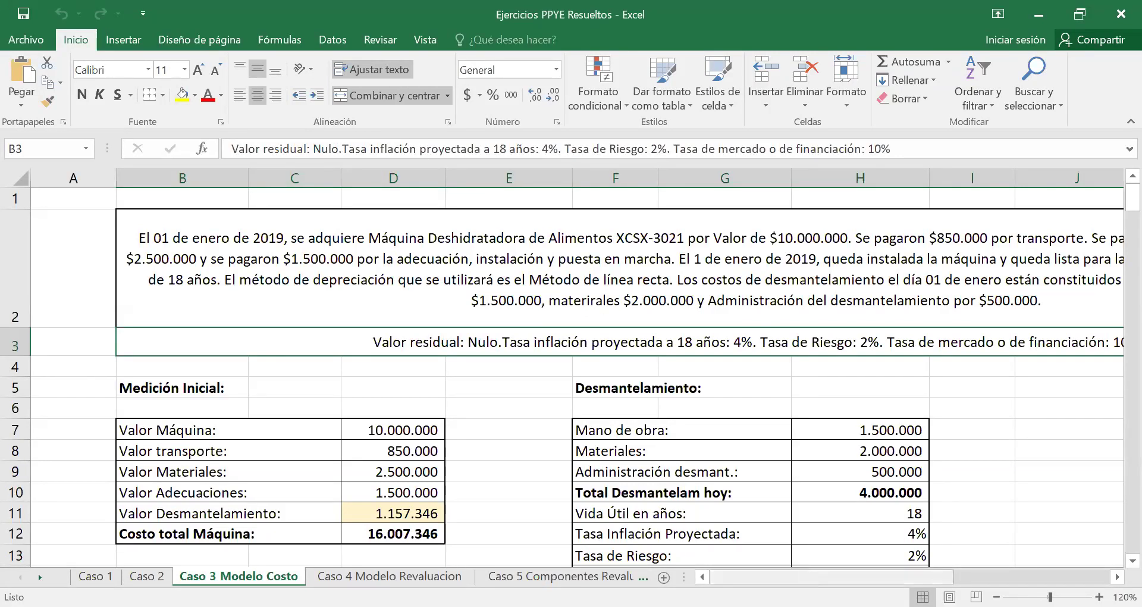
pyautogui.moveTo(856, 576)
pyautogui.mouseDown()
pyautogui.moveTo(958, 576)
pyautogui.moveTo(856, 576)
pyautogui.mouseUp()
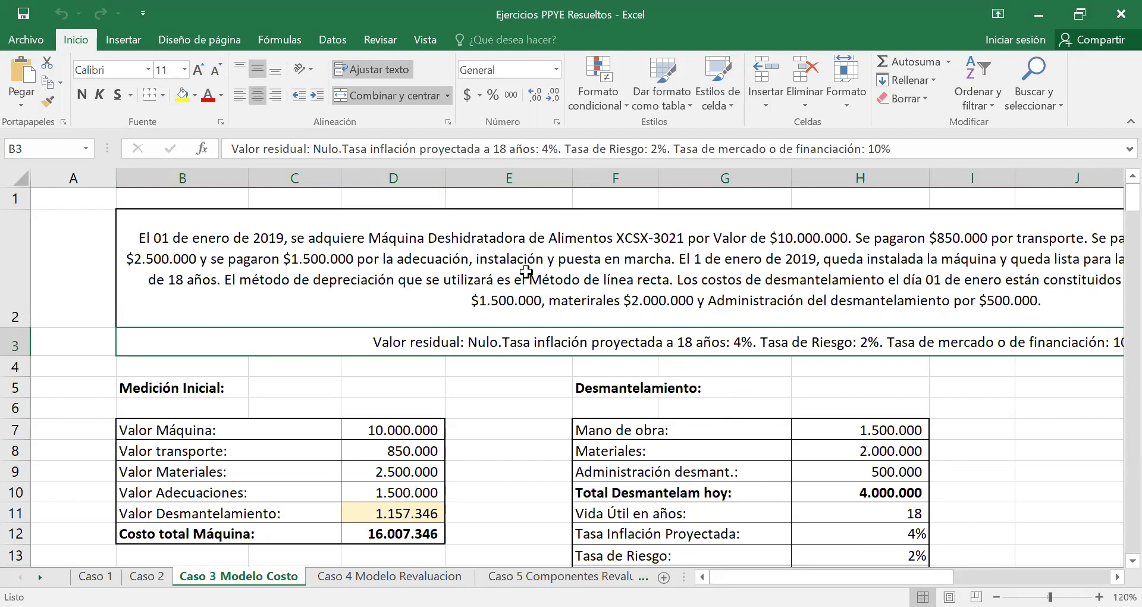
# Go to the "Medición Inicial" heading in cell B5 to examine the initial measurement section.
pyautogui.click(73, 228)
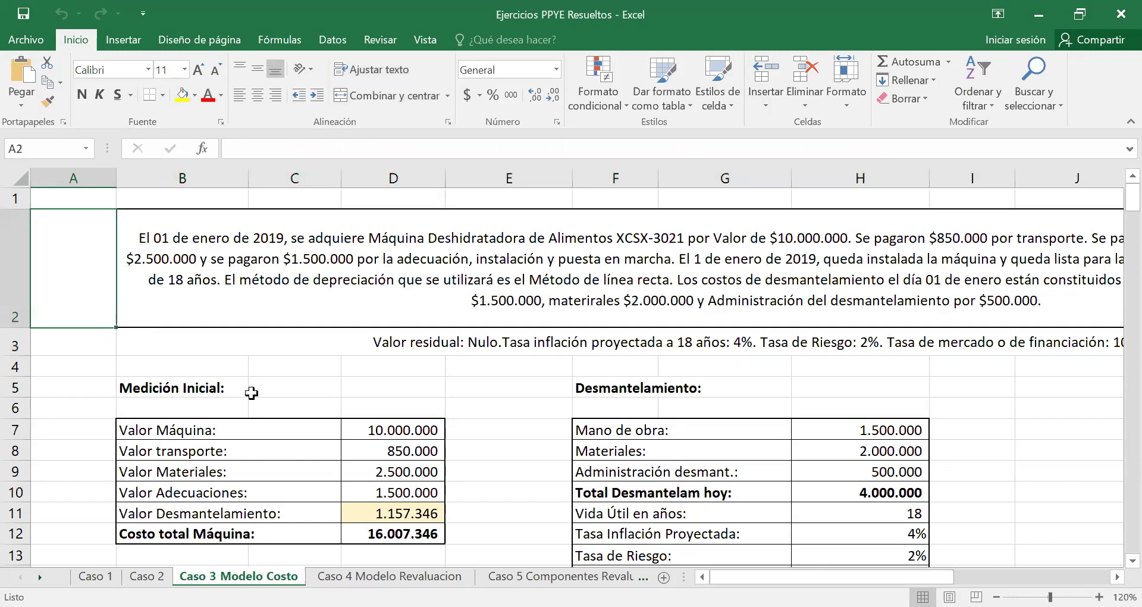
pyautogui.press('Down')
pyautogui.press('Down')
pyautogui.press('Down')
pyautogui.press('Down')
pyautogui.press('Down')
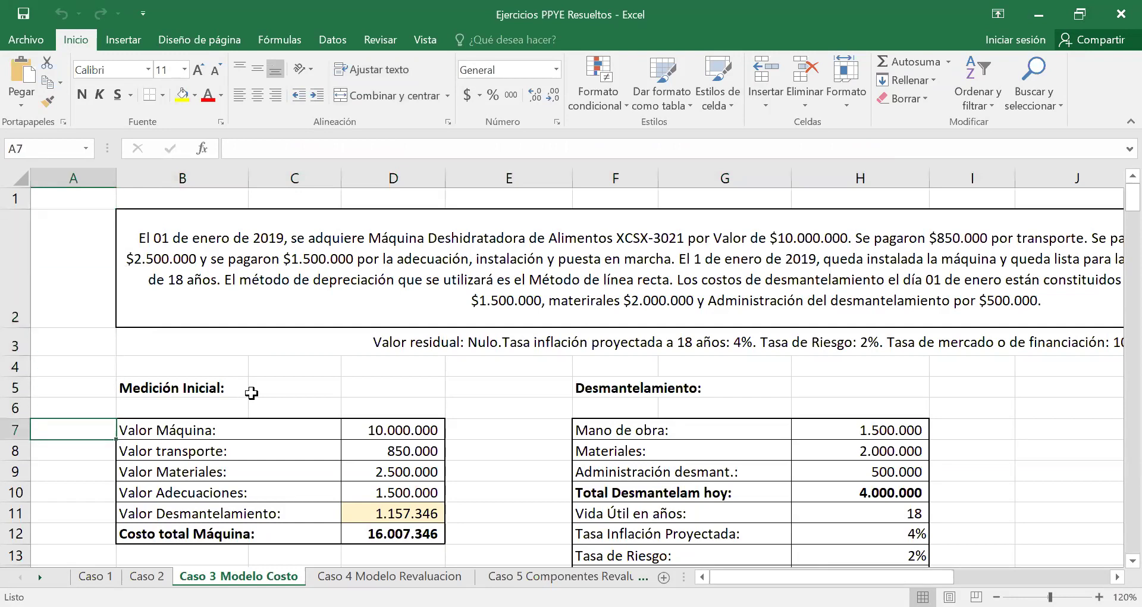
pyautogui.press('Up')
pyautogui.press('Up')
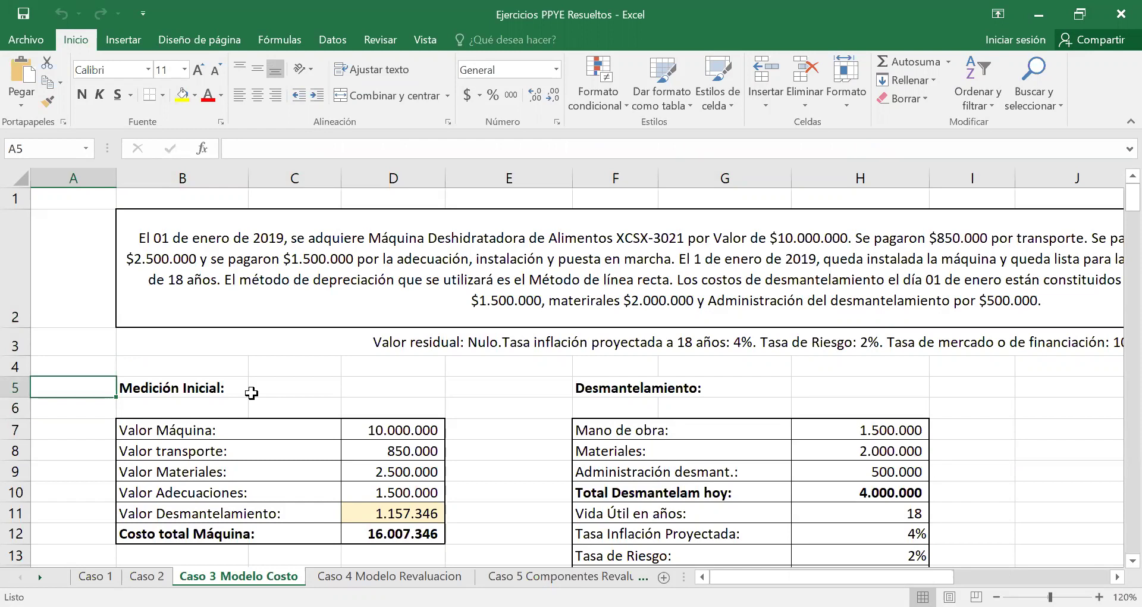
pyautogui.click(208, 390)
pyautogui.click(378, 385)
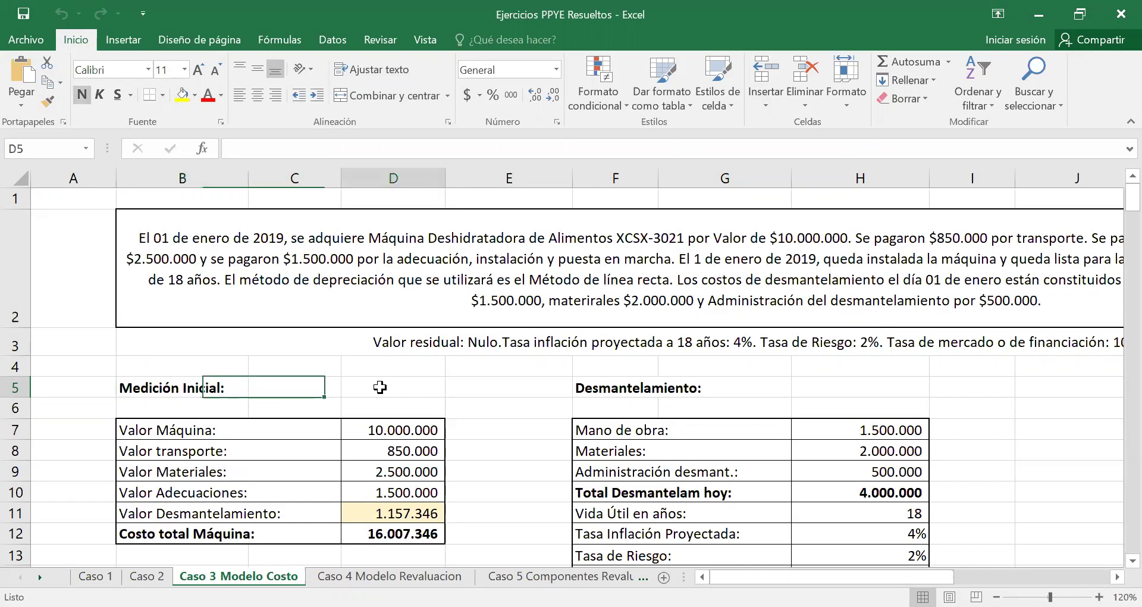
pyautogui.click(211, 394)
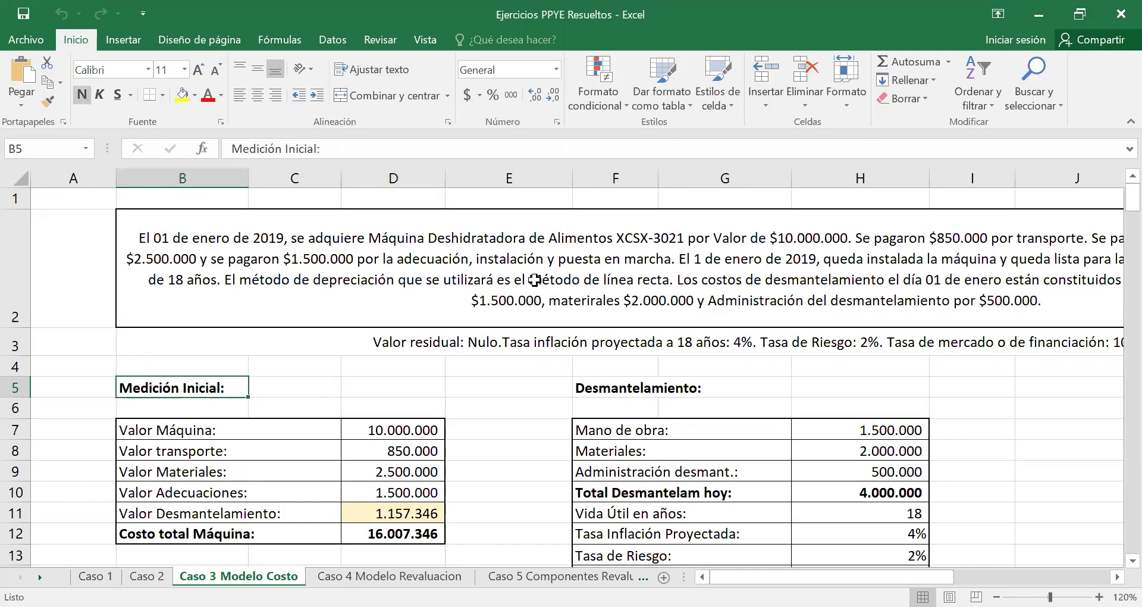
# Compare the Valor Máquina amount in D7 with the machine's purchase price, highlighting that figure in the problem statement.
pyautogui.click(210, 432)
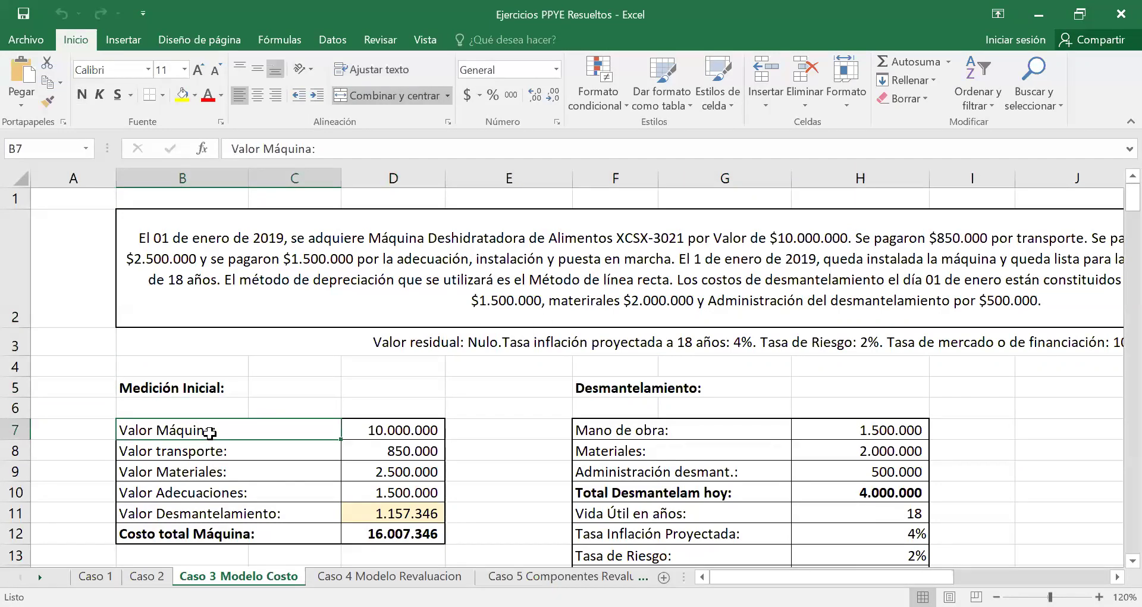
pyautogui.click(369, 430)
pyautogui.click(206, 433)
pyautogui.click(390, 423)
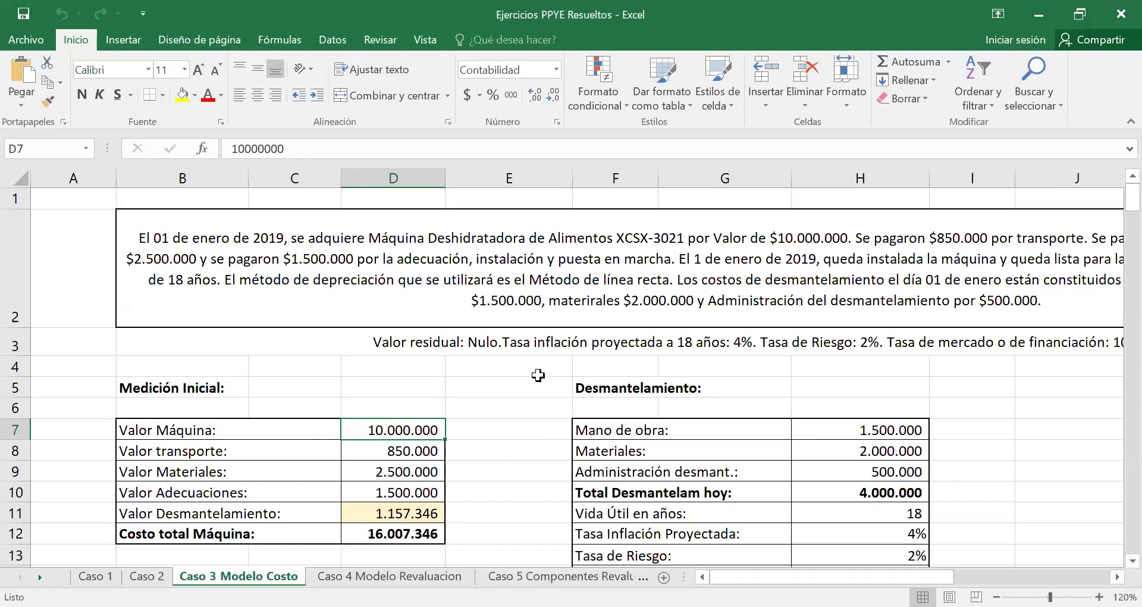
pyautogui.doubleClick(839, 235)
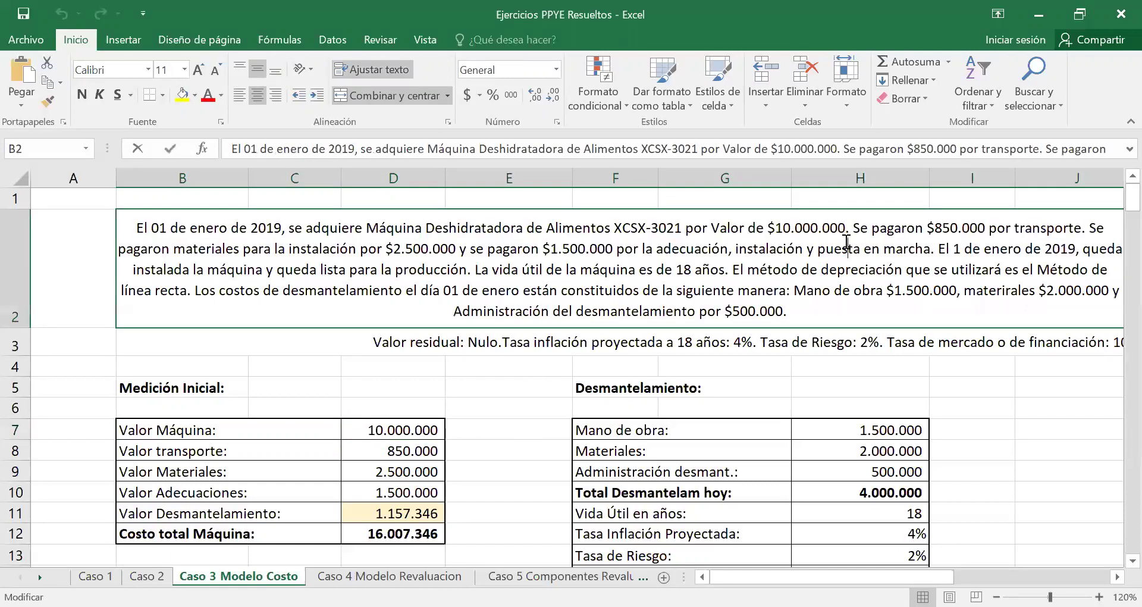
pyautogui.moveTo(851, 225); pyautogui.dragTo(775, 228)
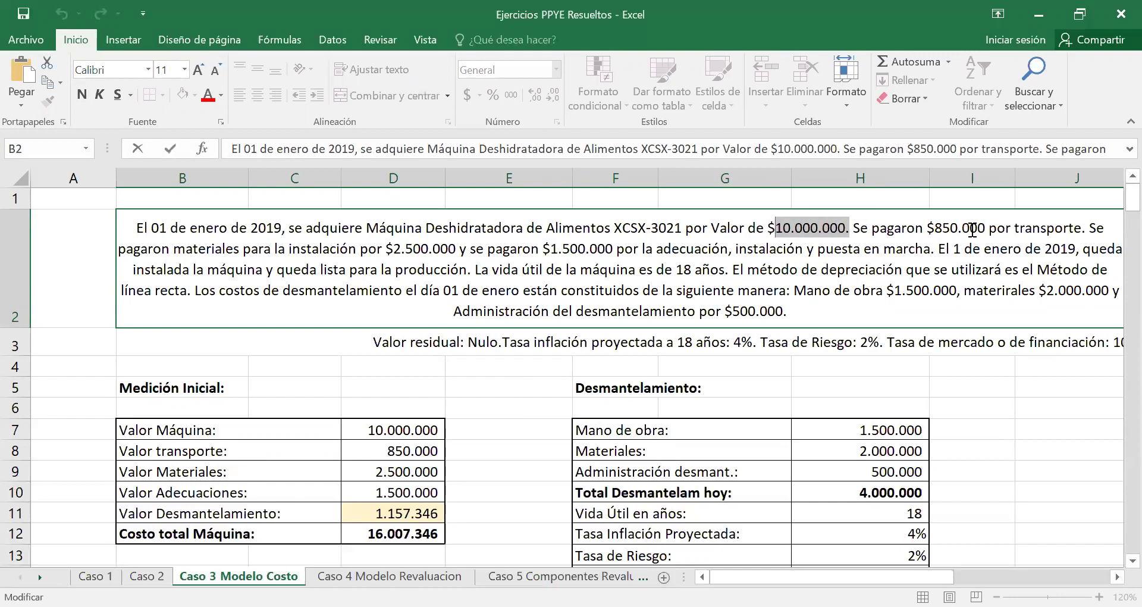
# Highlight the transport and installation materials amounts in the problem statement and check the materials amount against D9.
pyautogui.moveTo(985, 228); pyautogui.dragTo(934, 231)
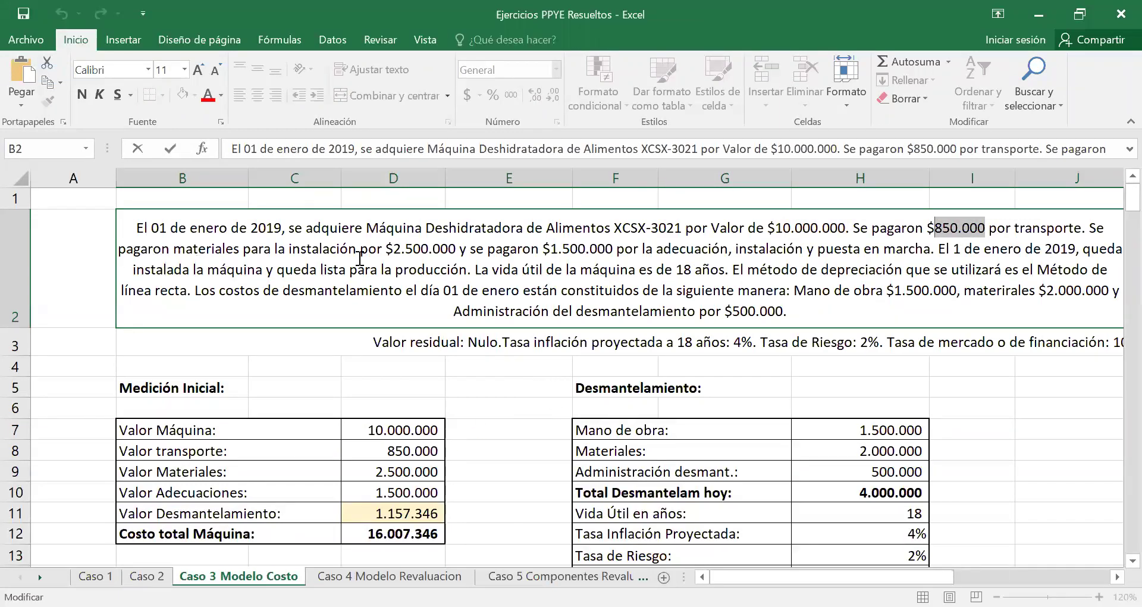
pyautogui.click(455, 249)
pyautogui.moveTo(455, 249); pyautogui.dragTo(388, 250)
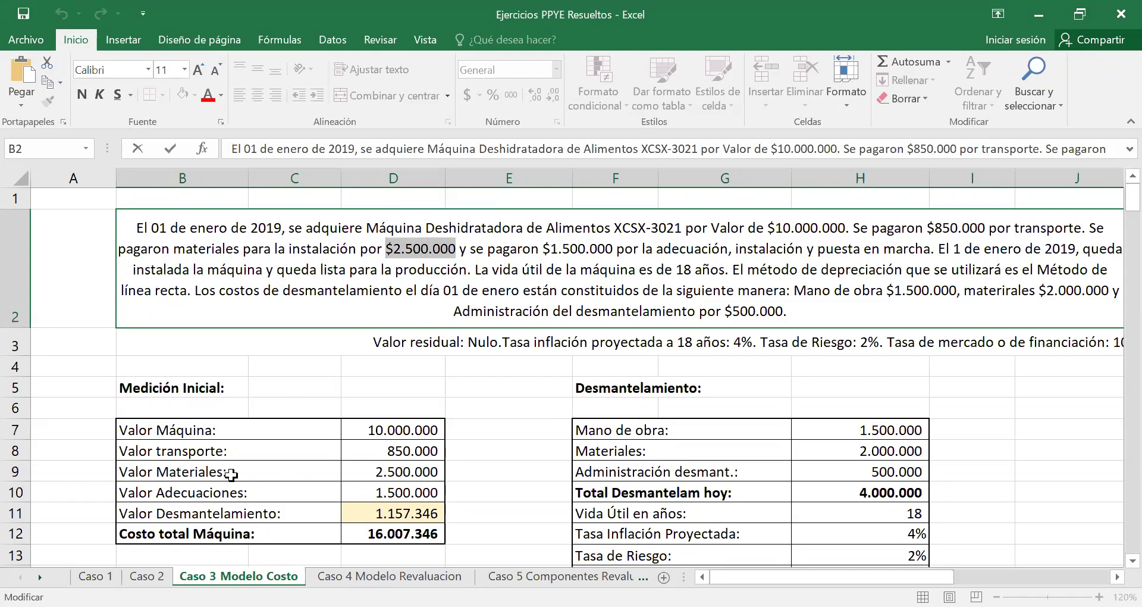
pyautogui.click(409, 472)
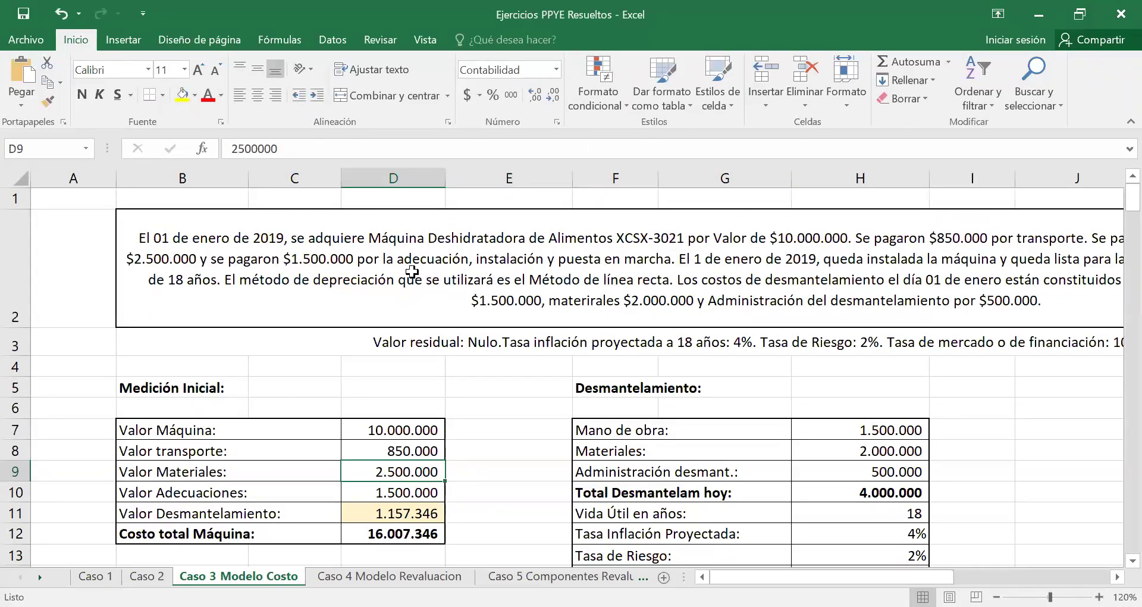
# Highlight the adaptation and installation payment in the problem statement and compare it with Valor Adecuaciones in D10.
pyautogui.doubleClick(349, 266)
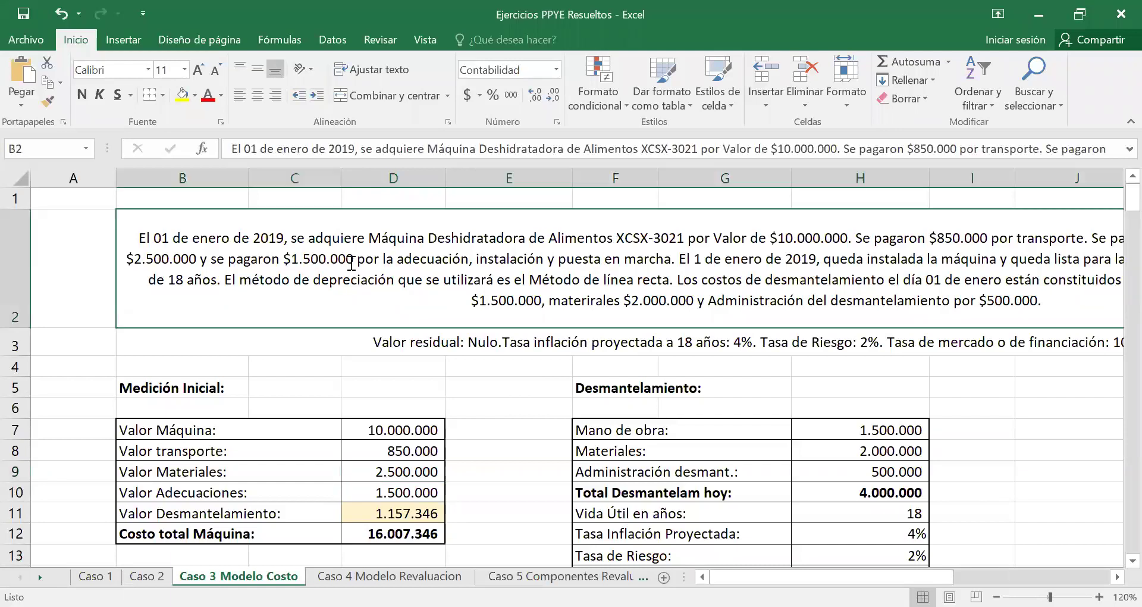
pyautogui.moveTo(613, 250); pyautogui.dragTo(550, 249)
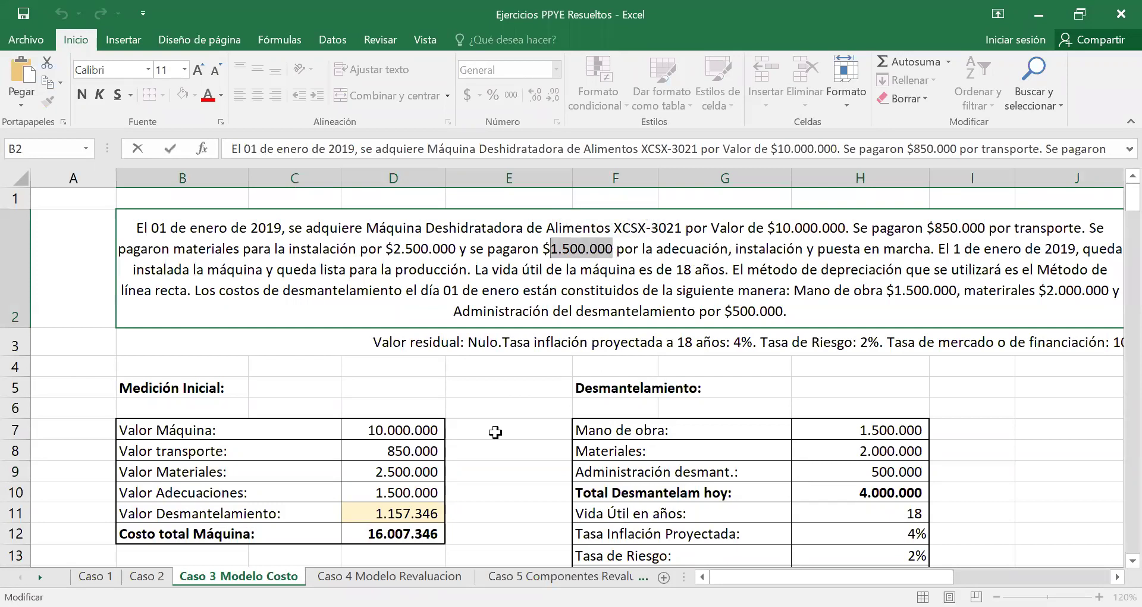
pyautogui.click(387, 488)
pyautogui.click(288, 489)
pyautogui.click(382, 483)
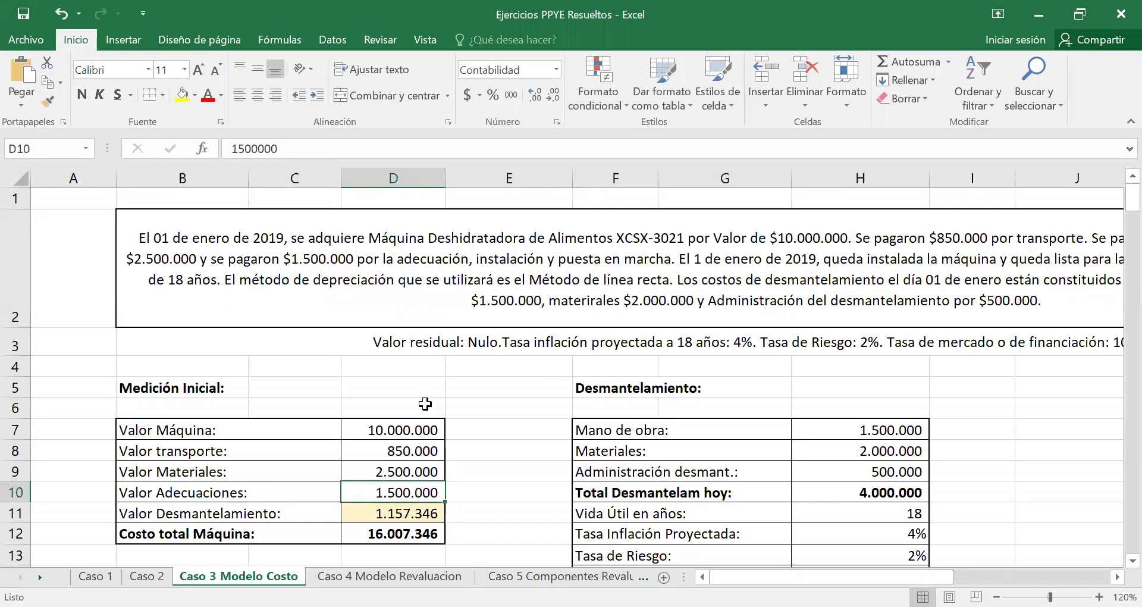
# Examine the Valor Desmantelamiento row, its source formula in D11 and the dismantling calculation table that feeds it.
pyautogui.click(903, 282)
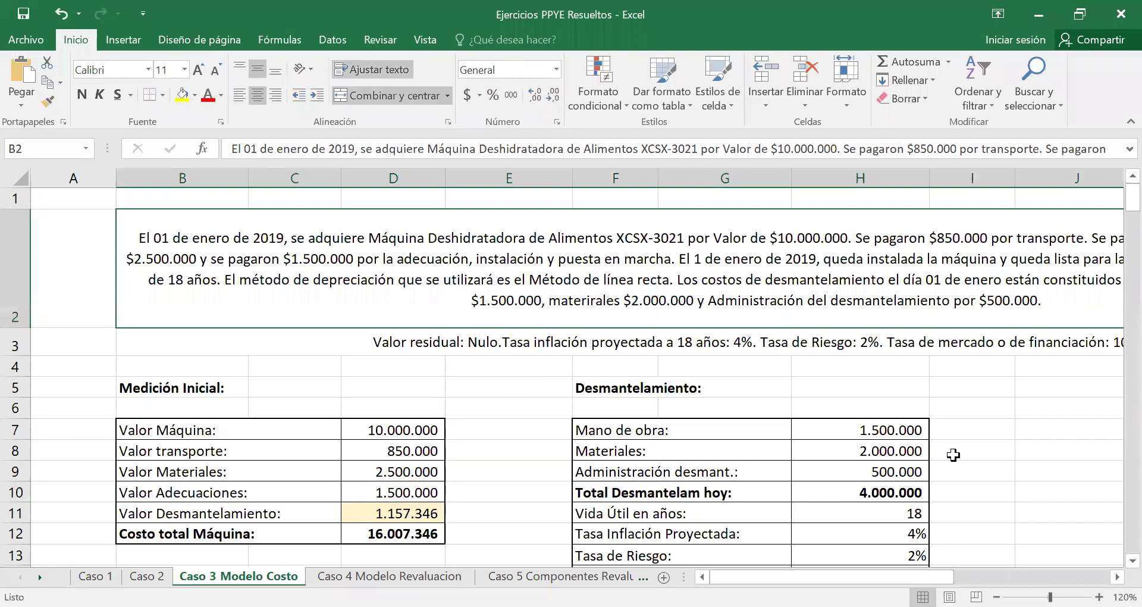
pyautogui.click(1117, 577)
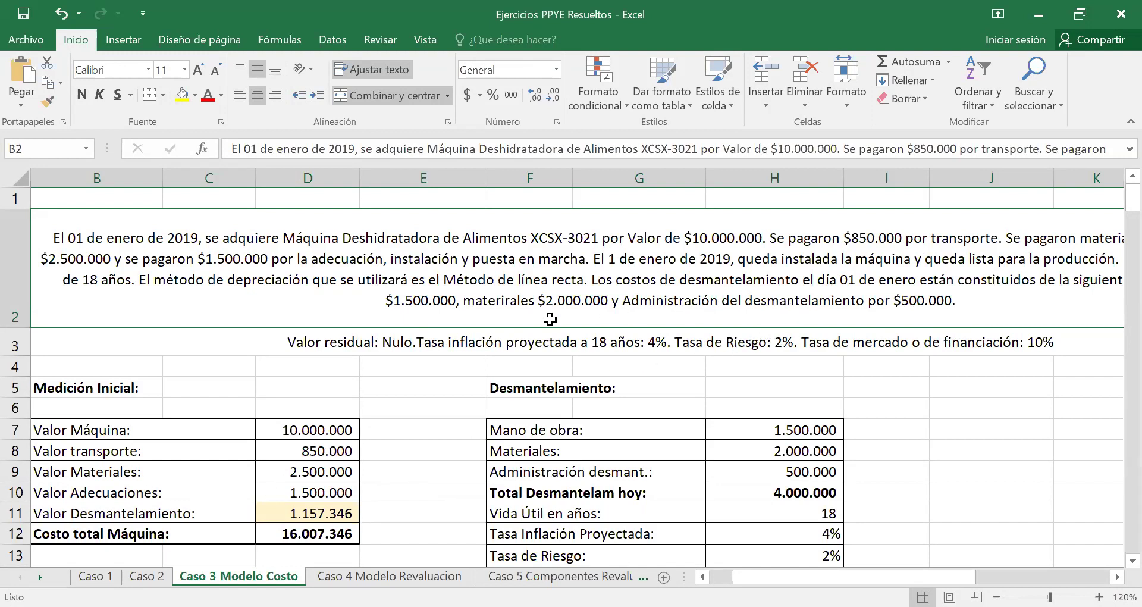
pyautogui.click(139, 511)
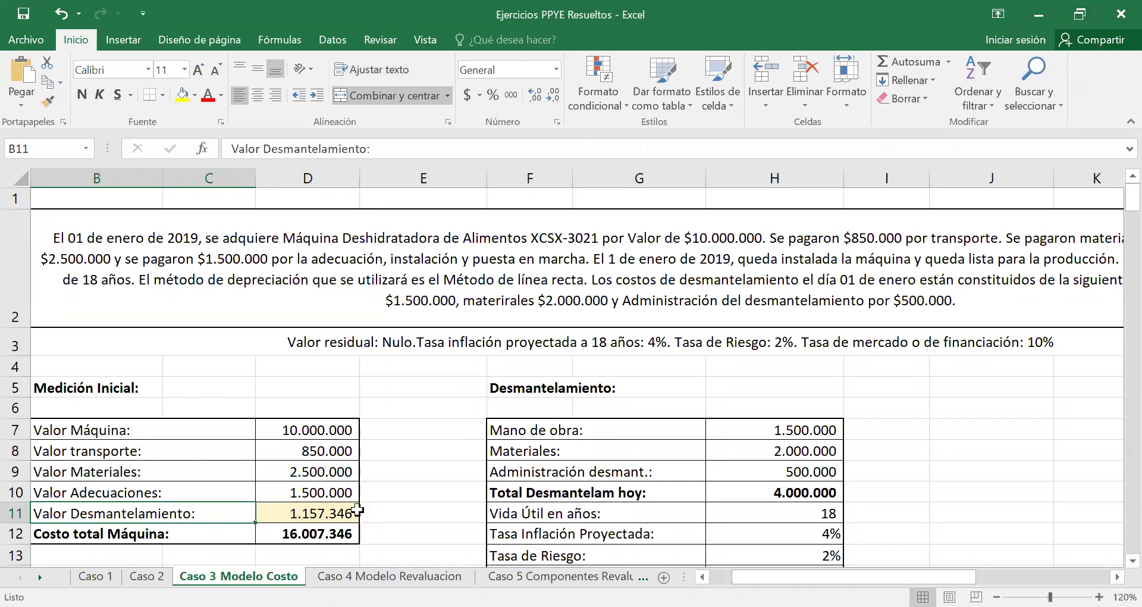
pyautogui.click(845, 293)
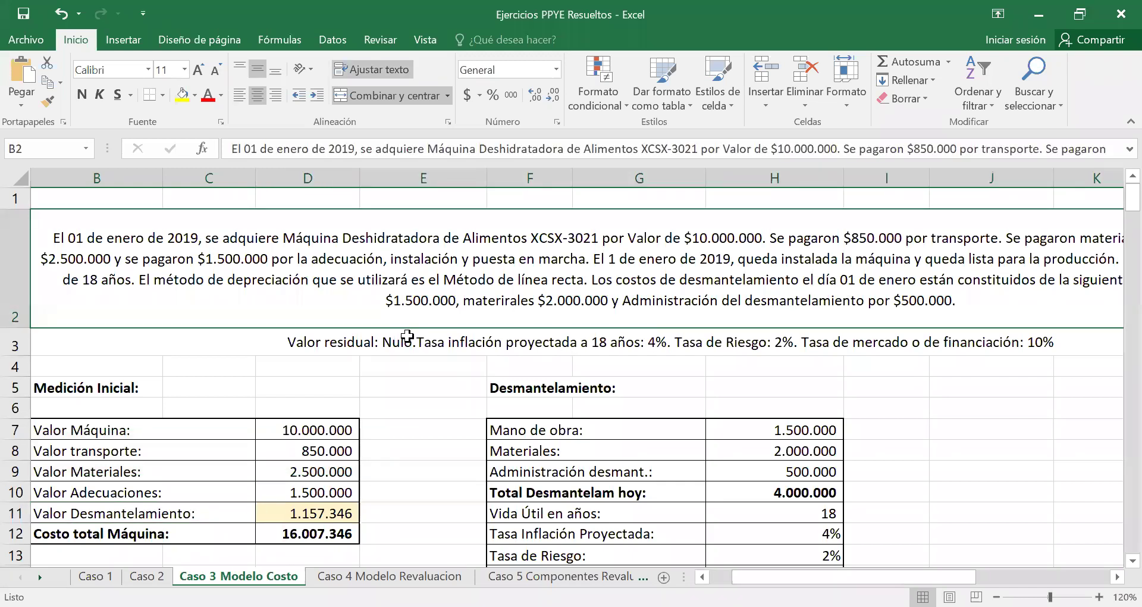
pyautogui.click(316, 513)
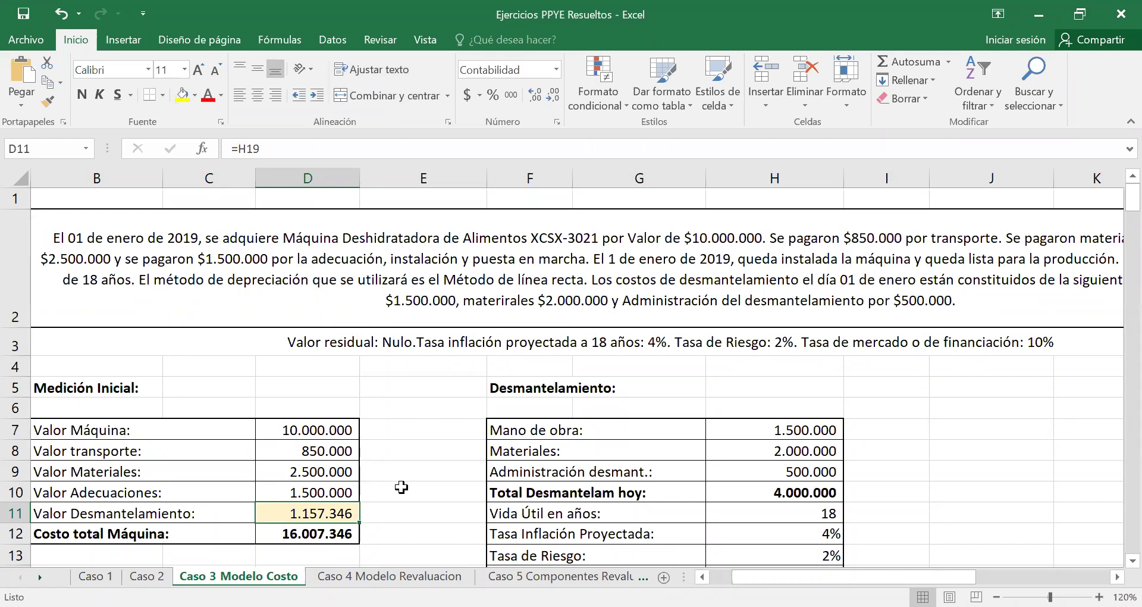
pyautogui.moveTo(148, 516); pyautogui.dragTo(334, 512)
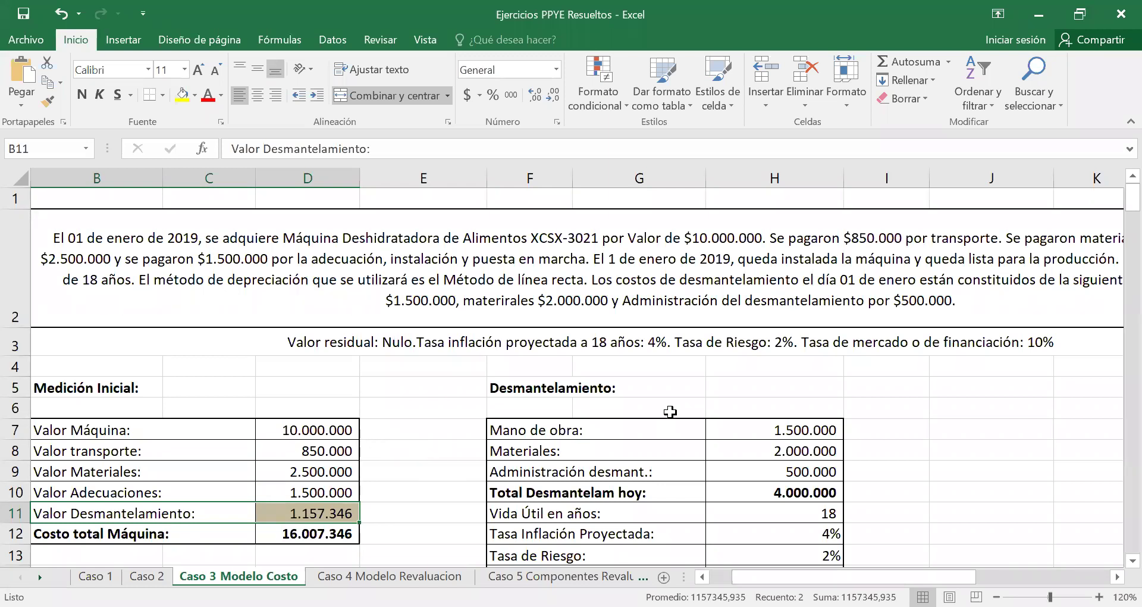
pyautogui.scroll(-1, 669, 410)
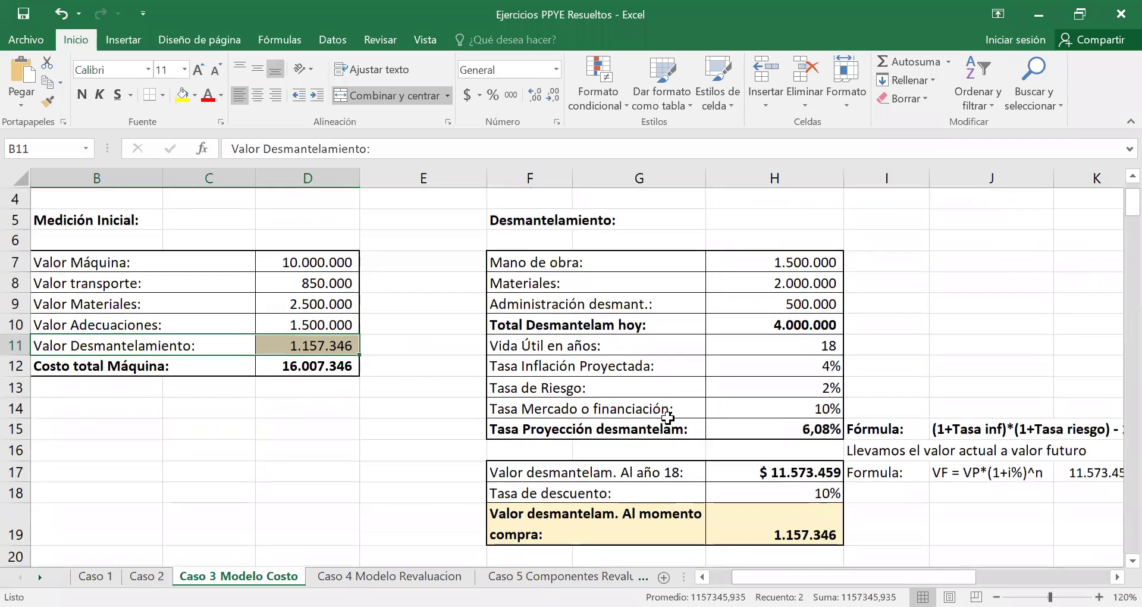
pyautogui.scroll(1, 667, 417)
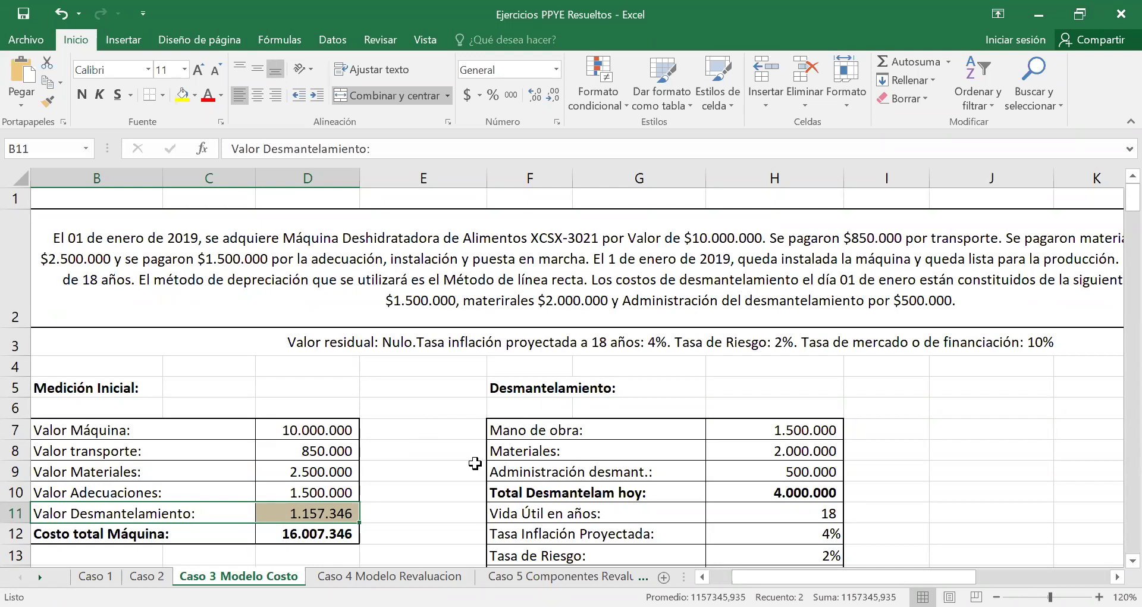
# Compare the Valor Desmantelamiento row and the reference in D11 with the Desmantelamiento table and the problem statement.
pyautogui.scroll(-1, 693, 473)
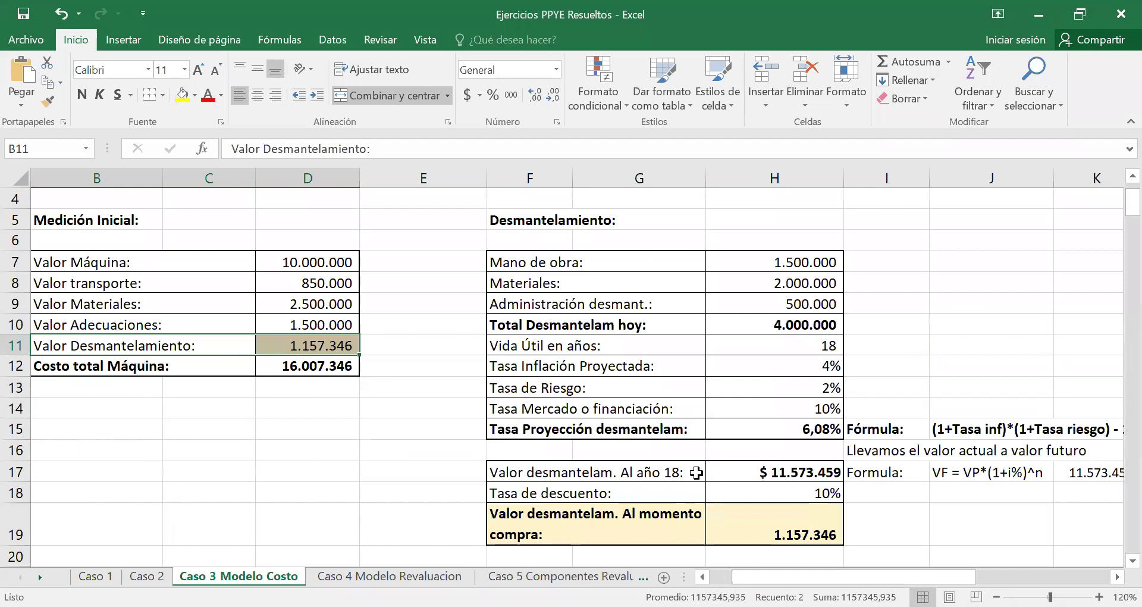
pyautogui.scroll(1, 696, 473)
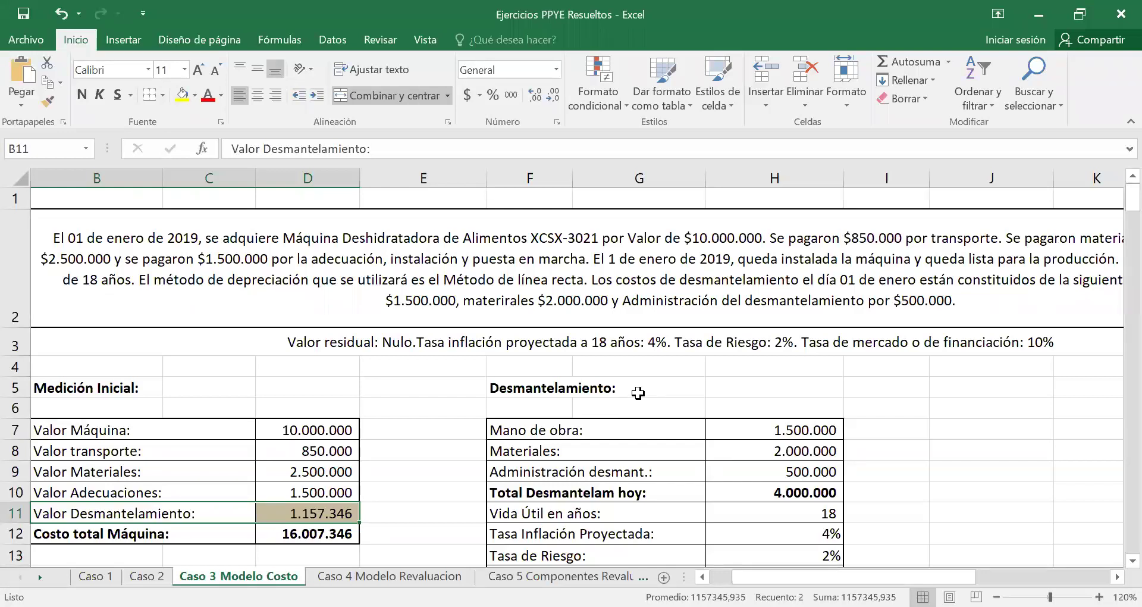
pyautogui.scroll(-1, 638, 393)
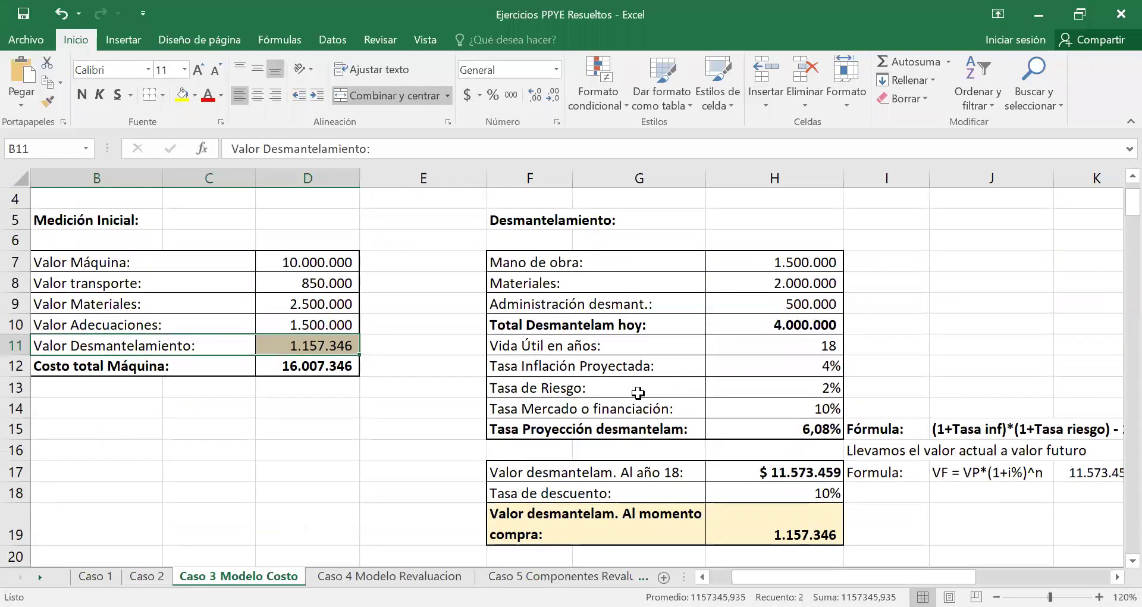
pyautogui.scroll(1, 638, 393)
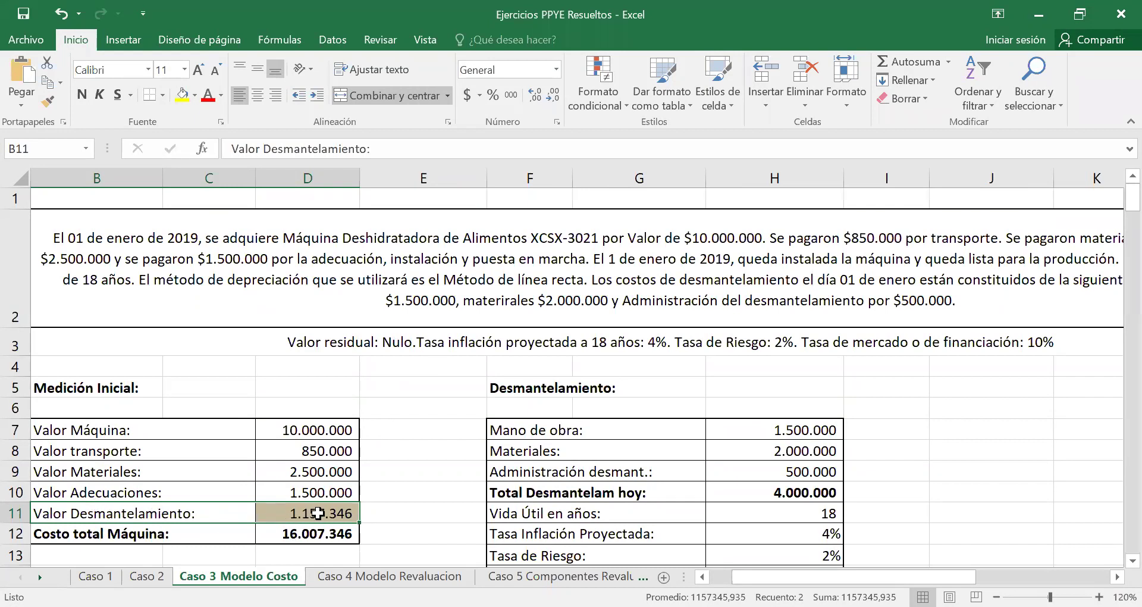
pyautogui.click(300, 516)
pyautogui.click(74, 513)
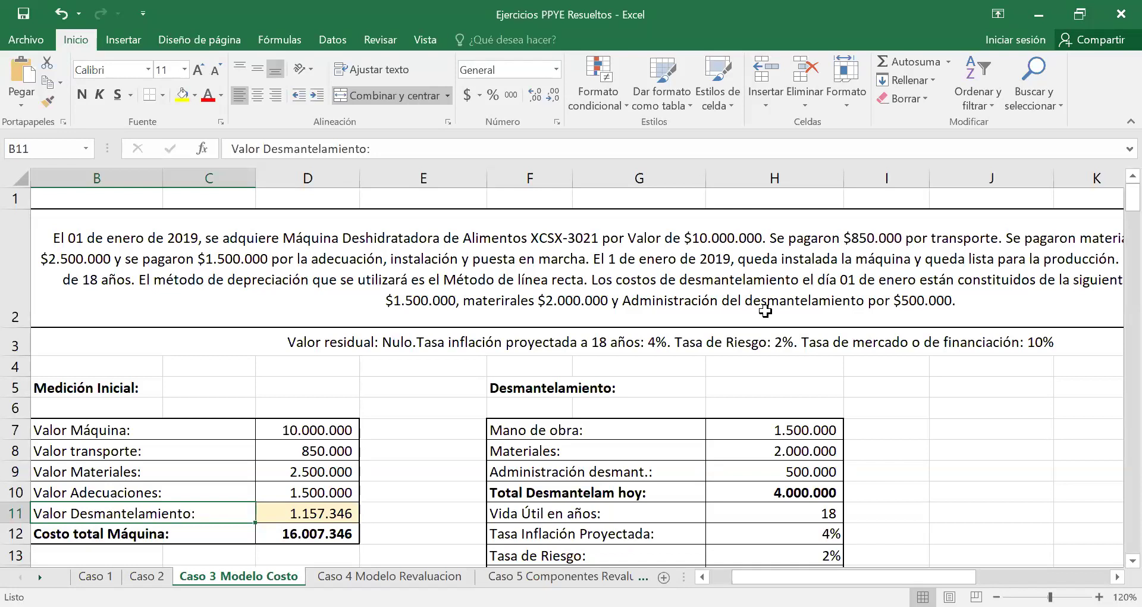
pyautogui.click(344, 517)
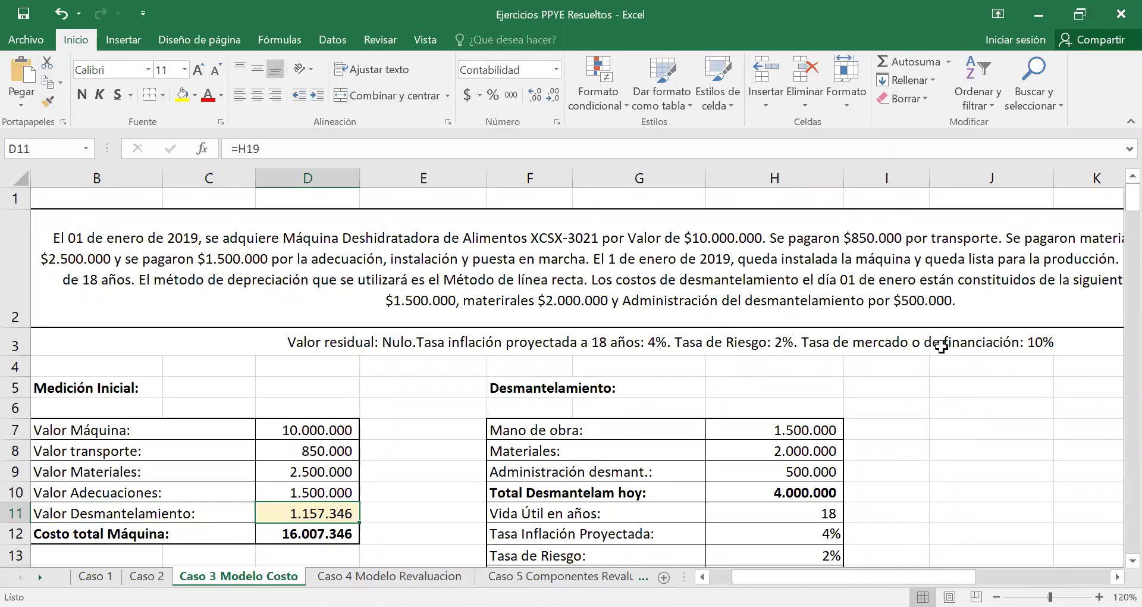
# Highlight the dismantling labour, materials and administration amounts one after another in the problem statement in B2.
pyautogui.doubleClick(891, 282)
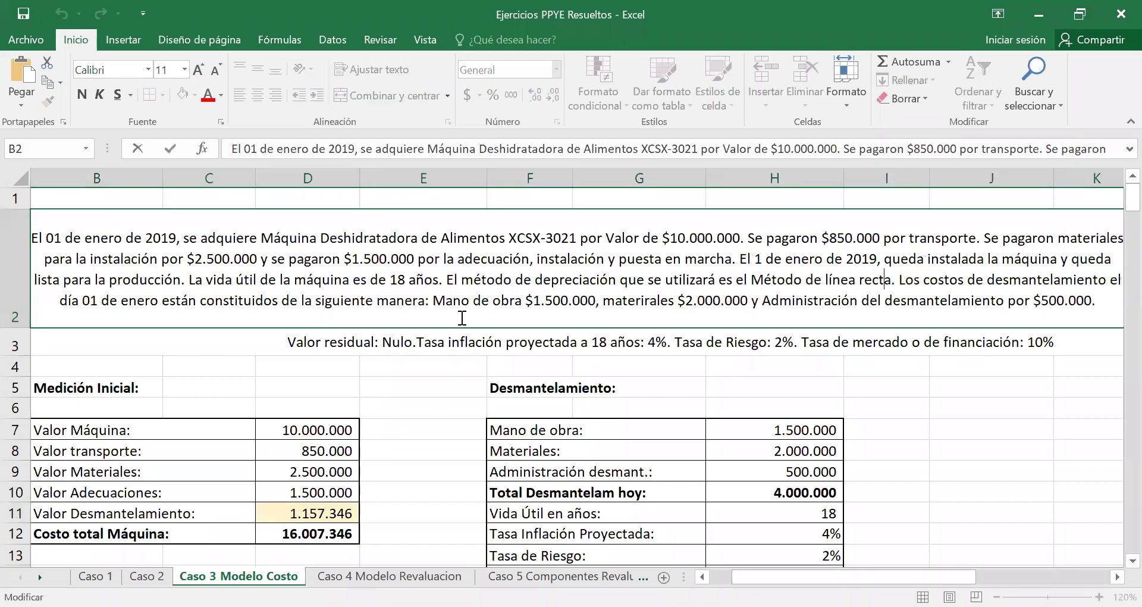
pyautogui.moveTo(600, 301); pyautogui.dragTo(539, 301)
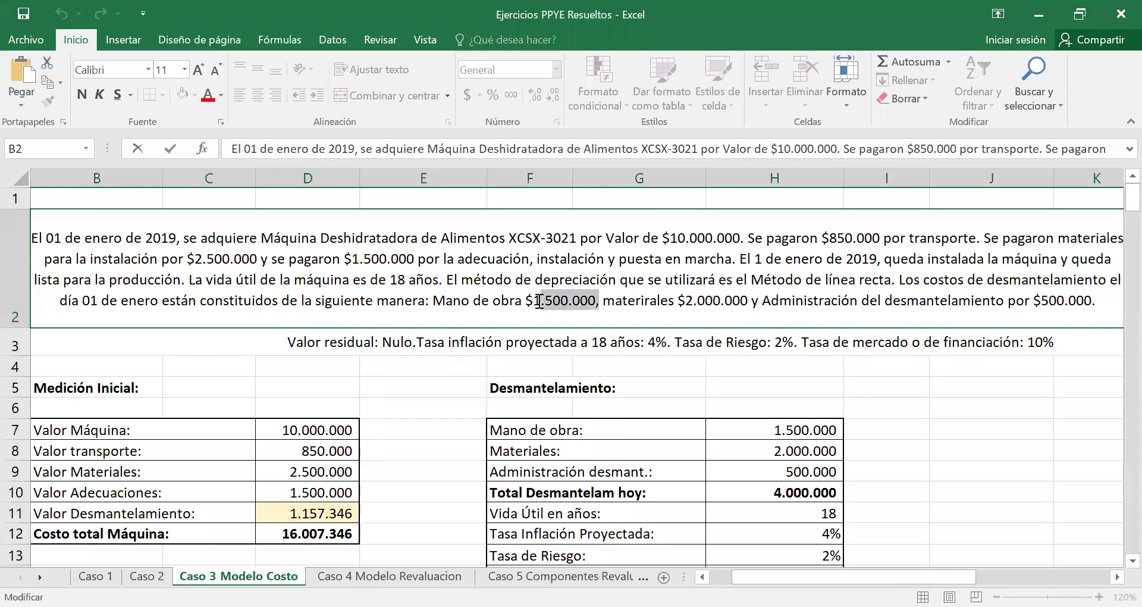
pyautogui.click(748, 300)
pyautogui.moveTo(750, 300); pyautogui.dragTo(684, 300)
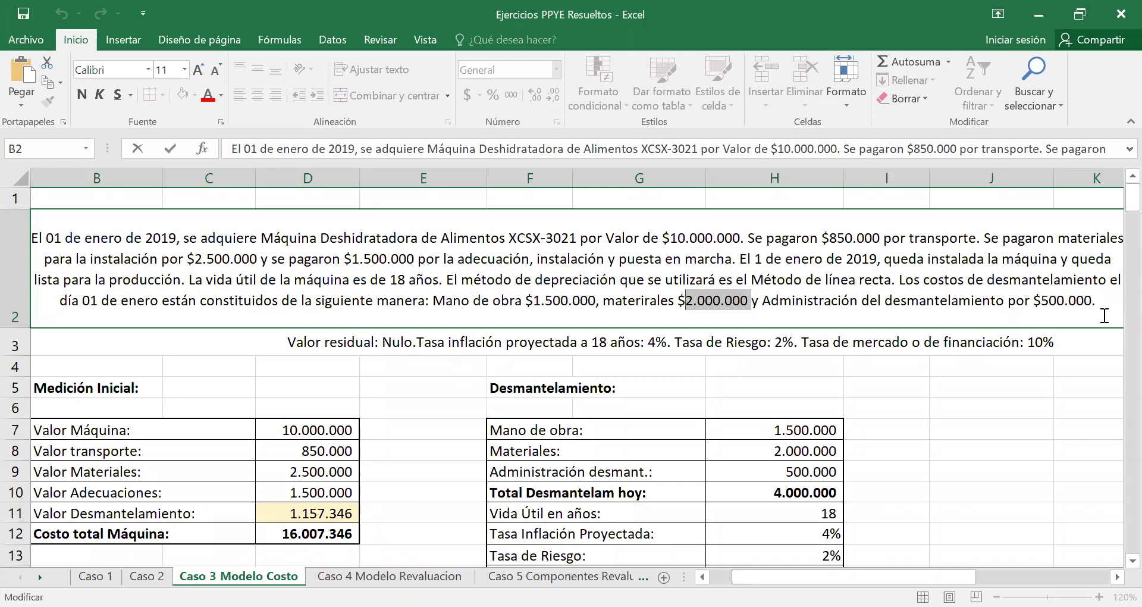
pyautogui.moveTo(1096, 301); pyautogui.dragTo(1039, 308)
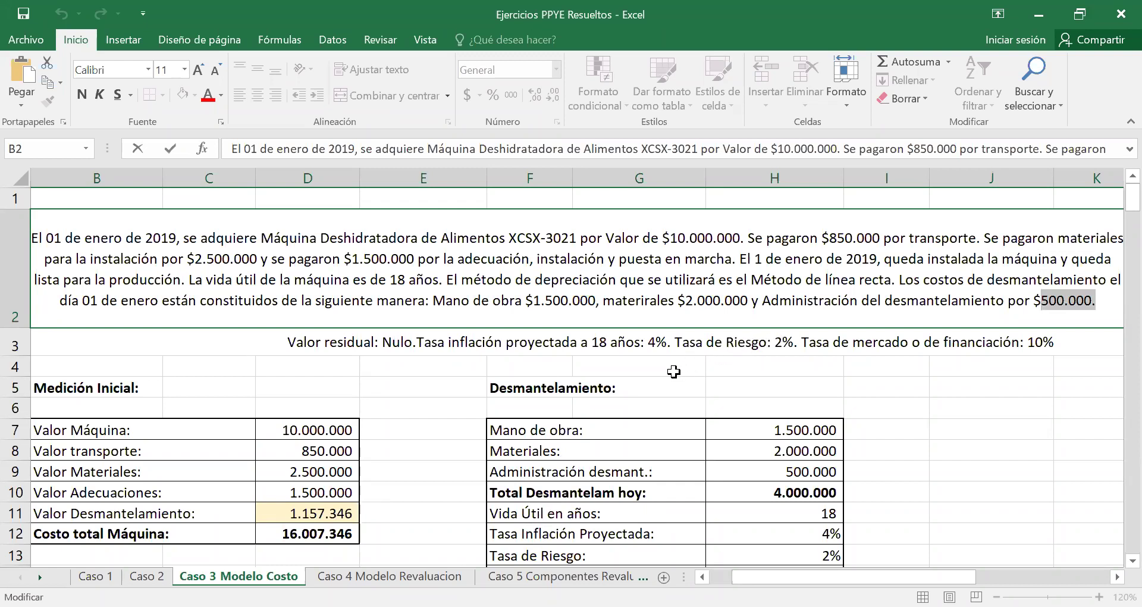
pyautogui.press('Return')
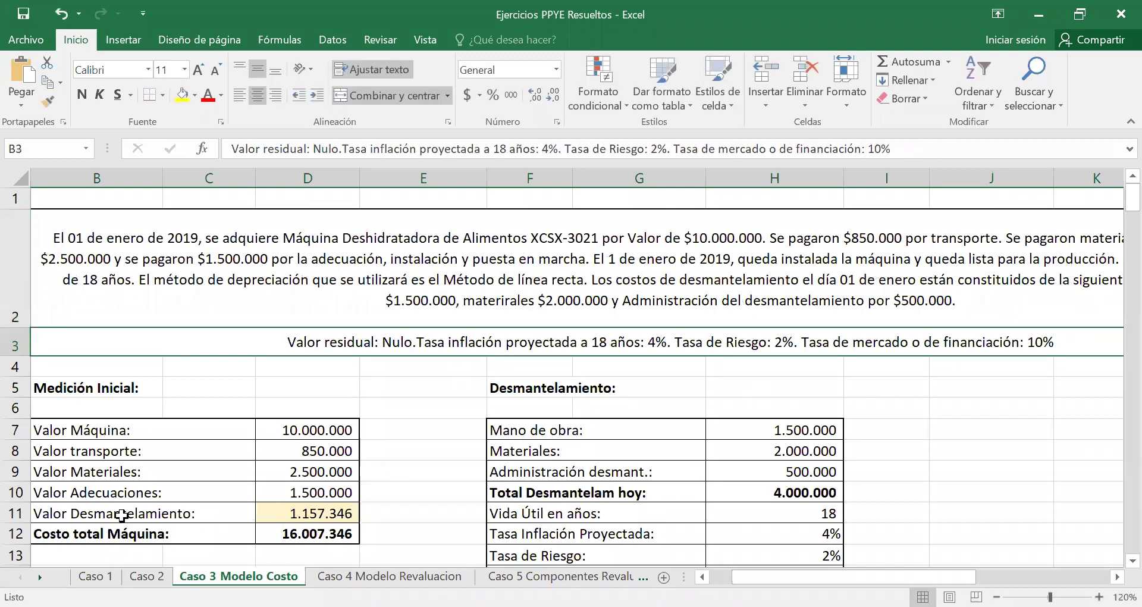
# Change the fill of the Valor Desmantelamiento amount in D11 to light blue.
pyautogui.click(296, 512)
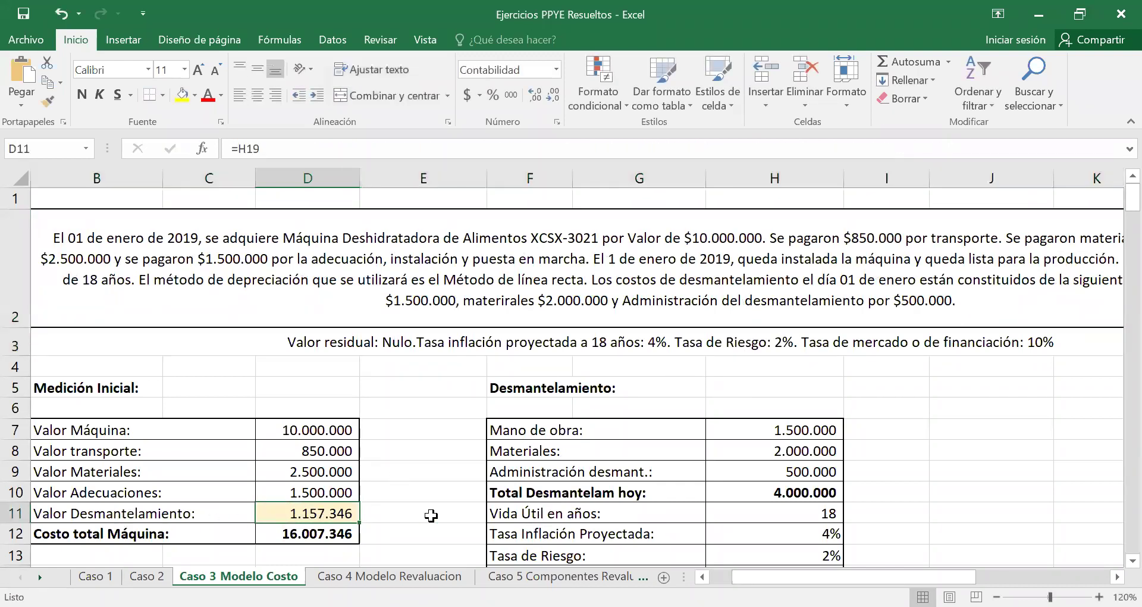
pyautogui.click(195, 95)
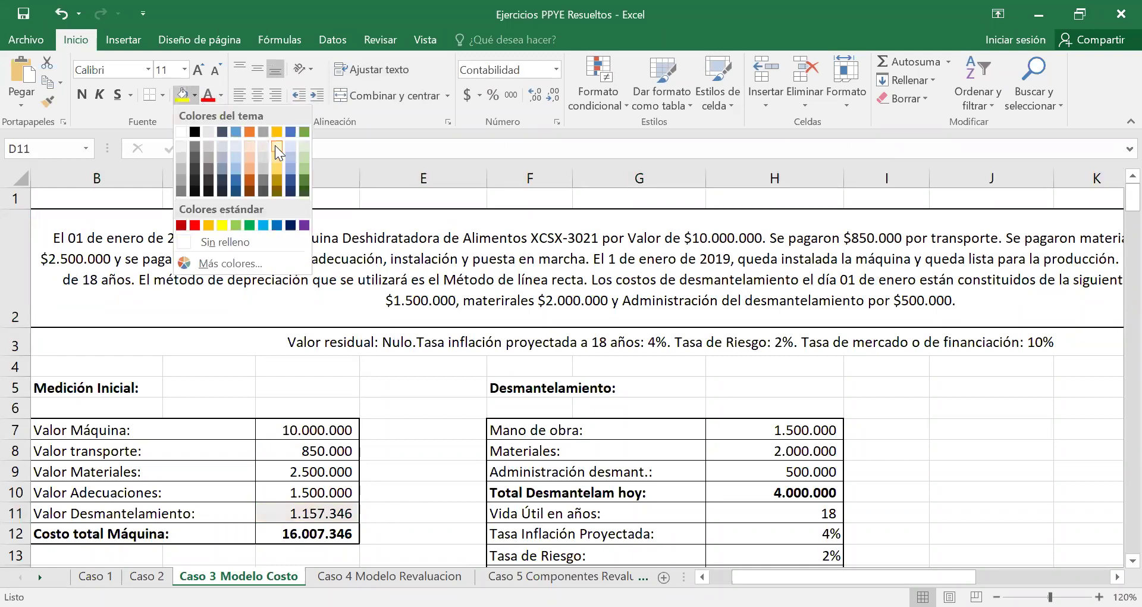
pyautogui.click(237, 155)
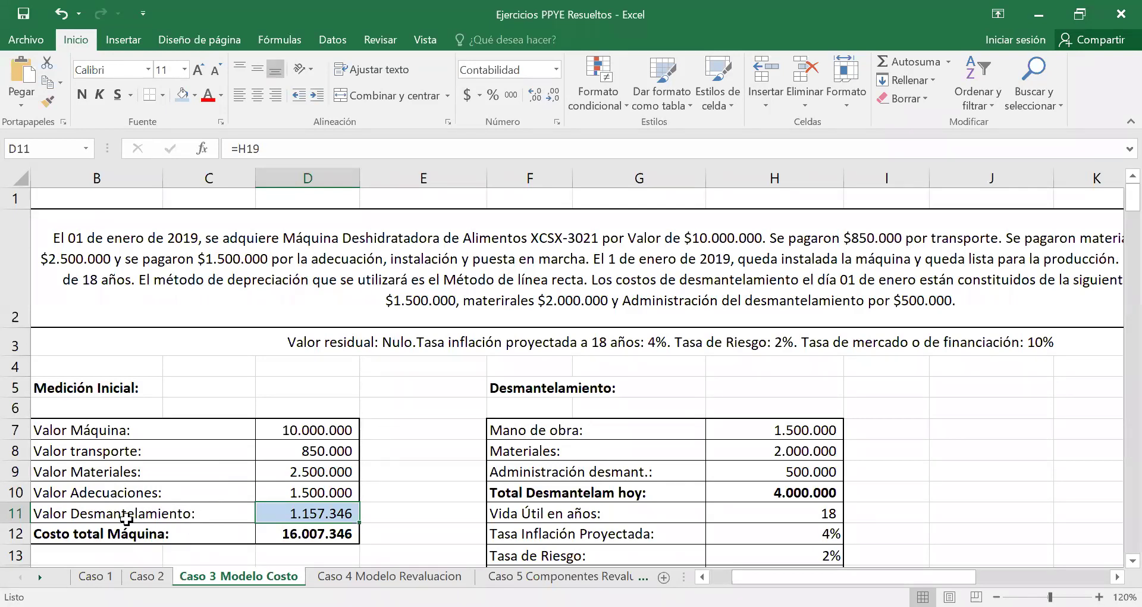
# Trace the Valor Desmantelamiento row to the Desmantelamiento calculation block and highlight that whole block from row 5 to row 19.
pyautogui.moveTo(126, 519); pyautogui.dragTo(182, 511)
pyautogui.click(322, 510)
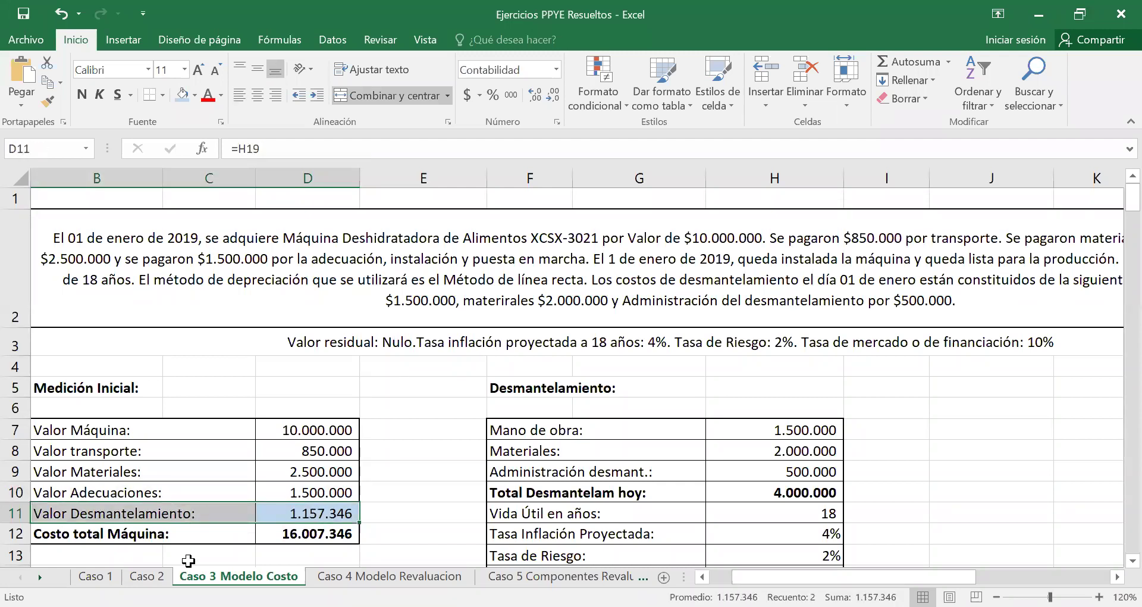
pyautogui.click(297, 513)
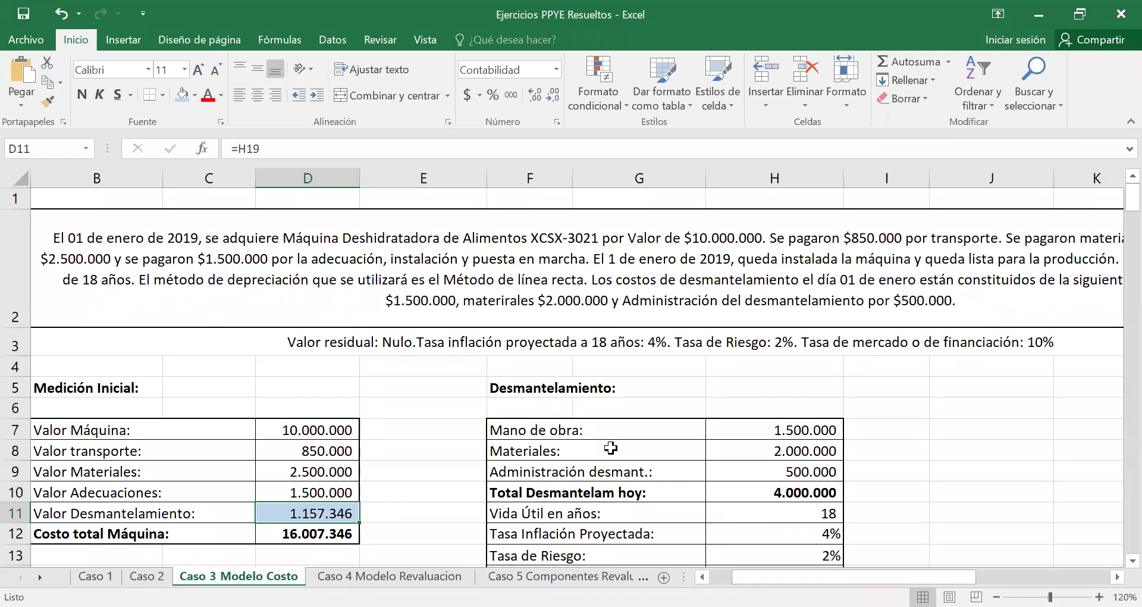
pyautogui.scroll(-1, 610, 448)
pyautogui.scroll(-1, 610, 448)
pyautogui.moveTo(540, 225); pyautogui.dragTo(874, 517)
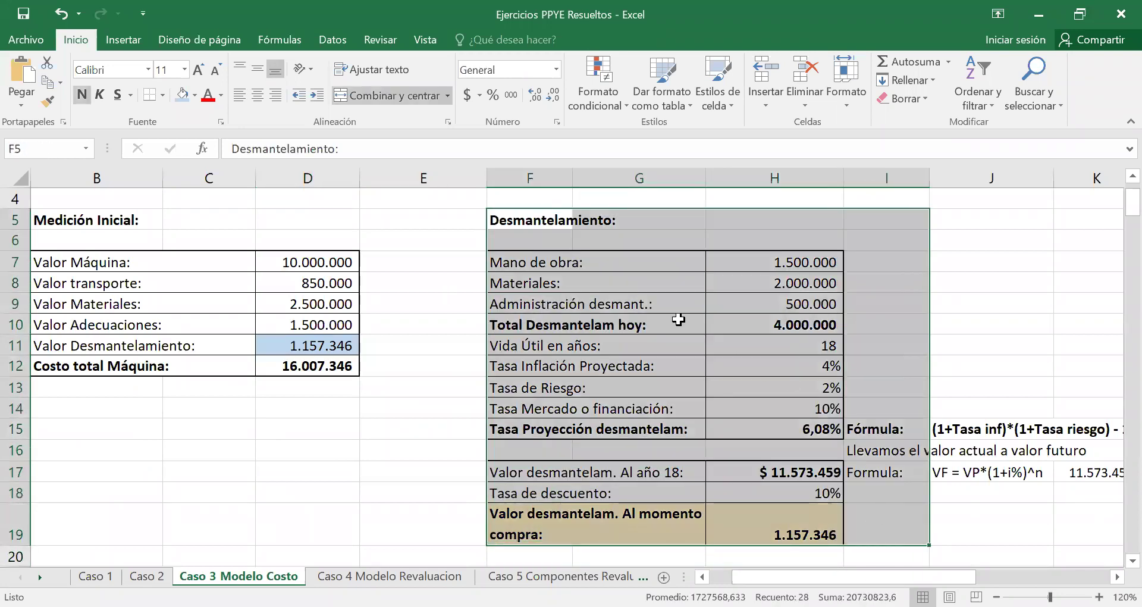
# Review the Mano de obra, Materiales and Administración amounts in H7:H9 and the Total Desmantelam hoy formula in H10.
pyautogui.click(556, 259)
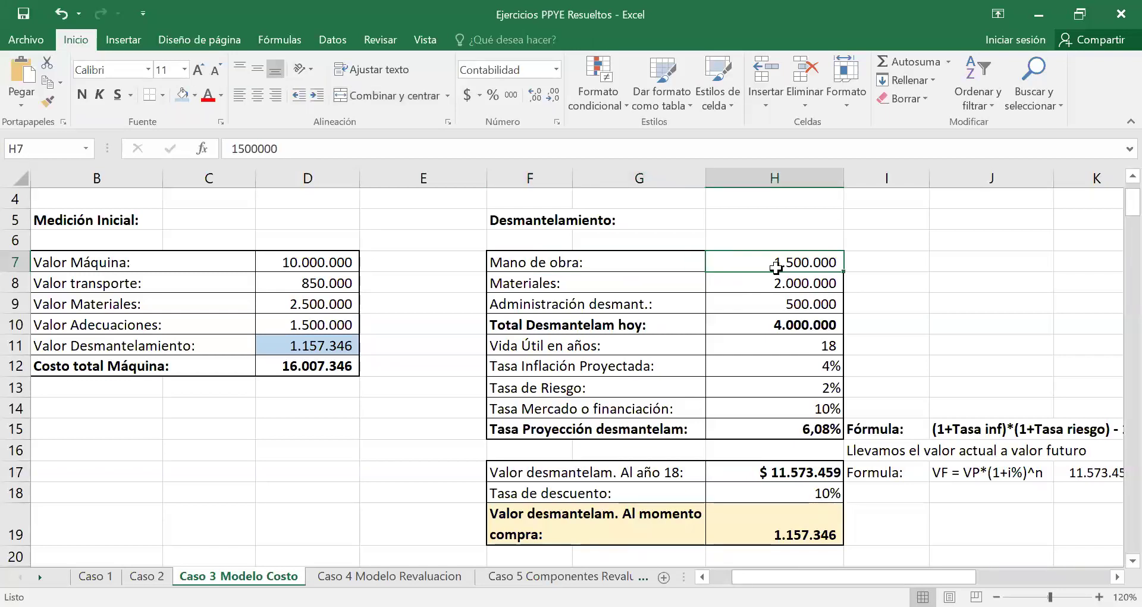
pyautogui.click(503, 282)
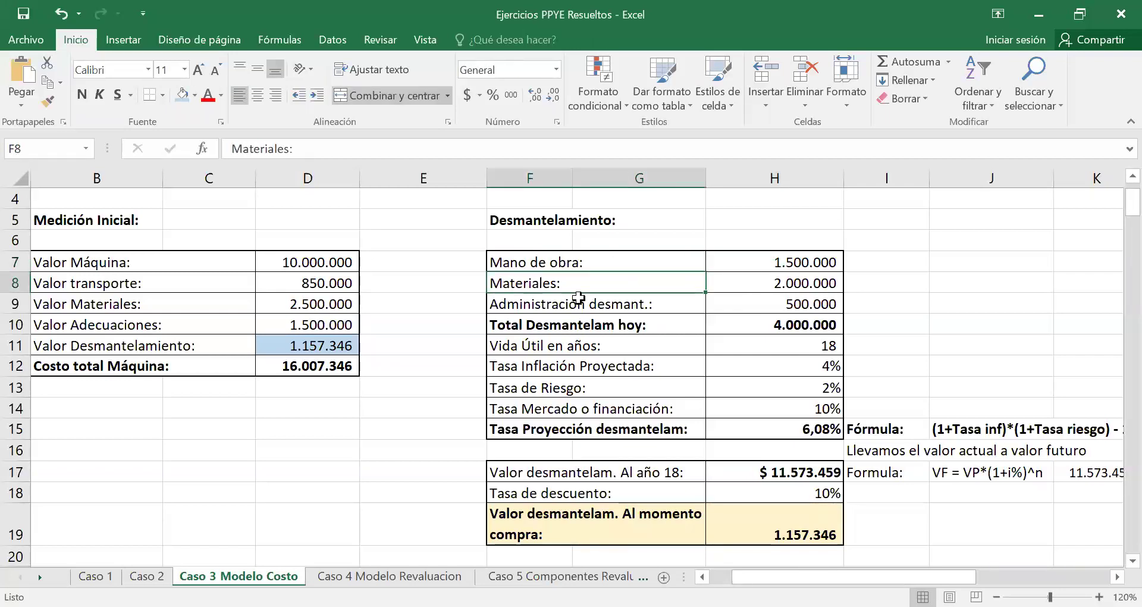
pyautogui.click(789, 282)
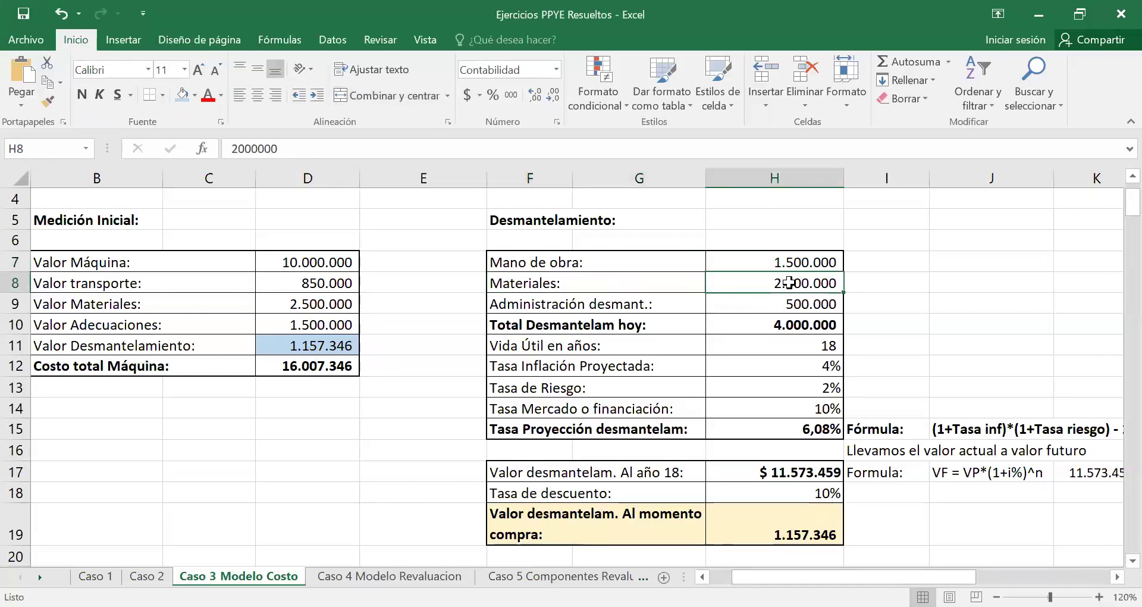
pyautogui.click(500, 303)
pyautogui.click(764, 311)
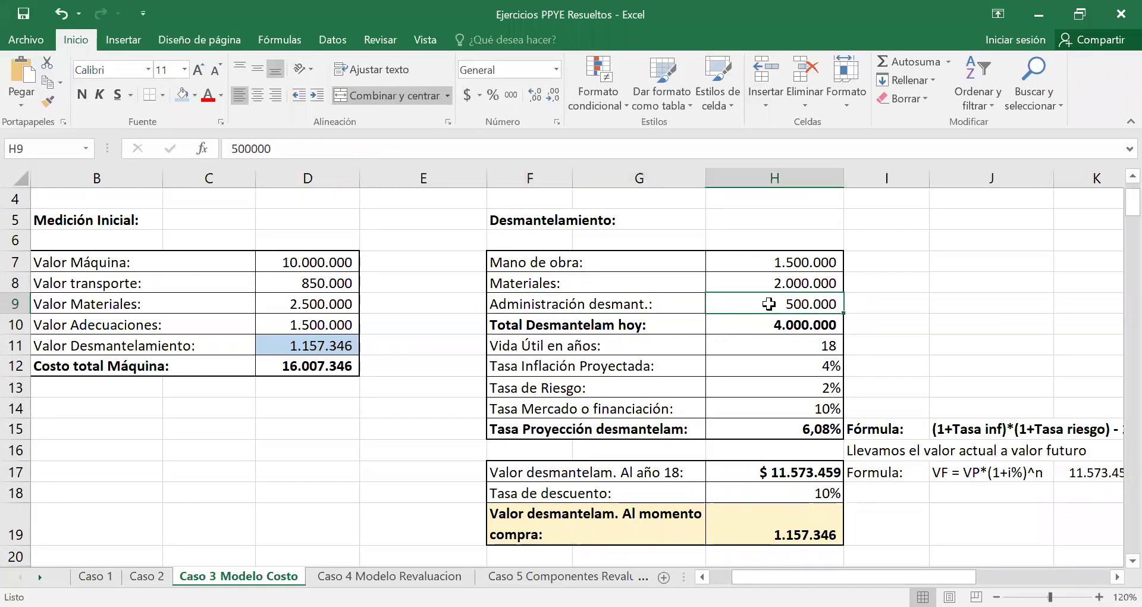
pyautogui.moveTo(778, 264); pyautogui.dragTo(780, 303)
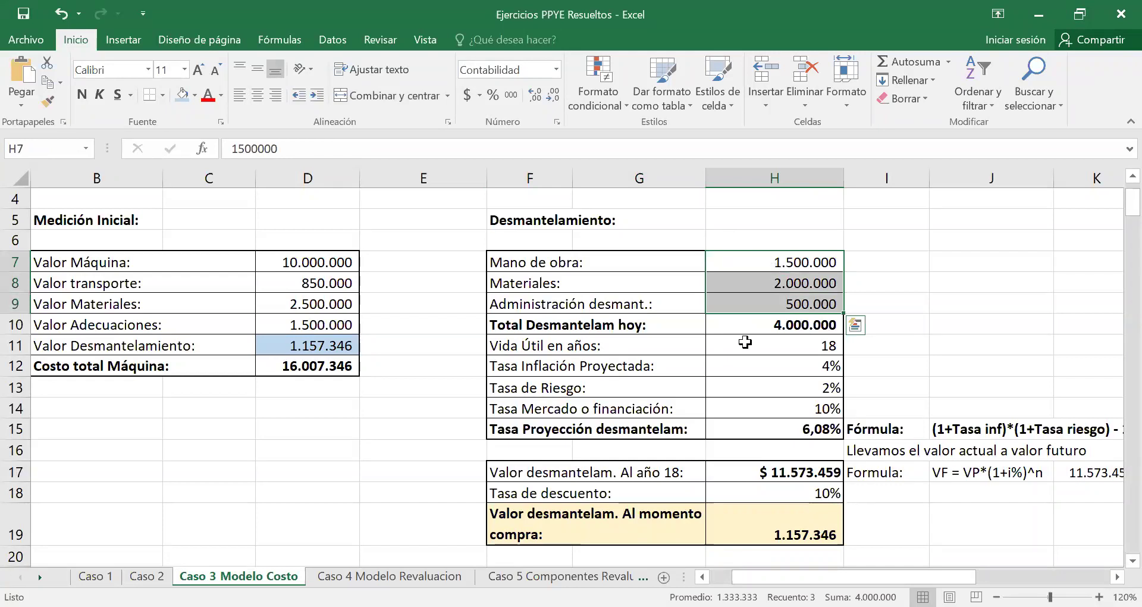
pyautogui.moveTo(582, 326); pyautogui.dragTo(736, 325)
pyautogui.click(736, 325)
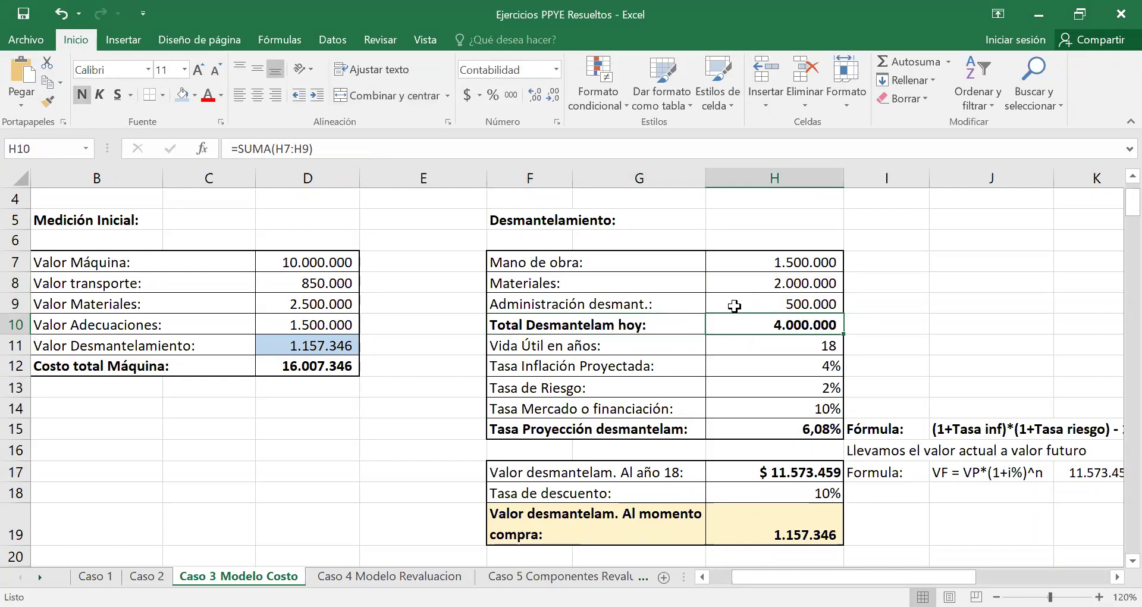
# Check the Vida Útil value in H11 and compare the Tasa Inflación Proyectada in H12 with the problem statement.
pyautogui.click(584, 348)
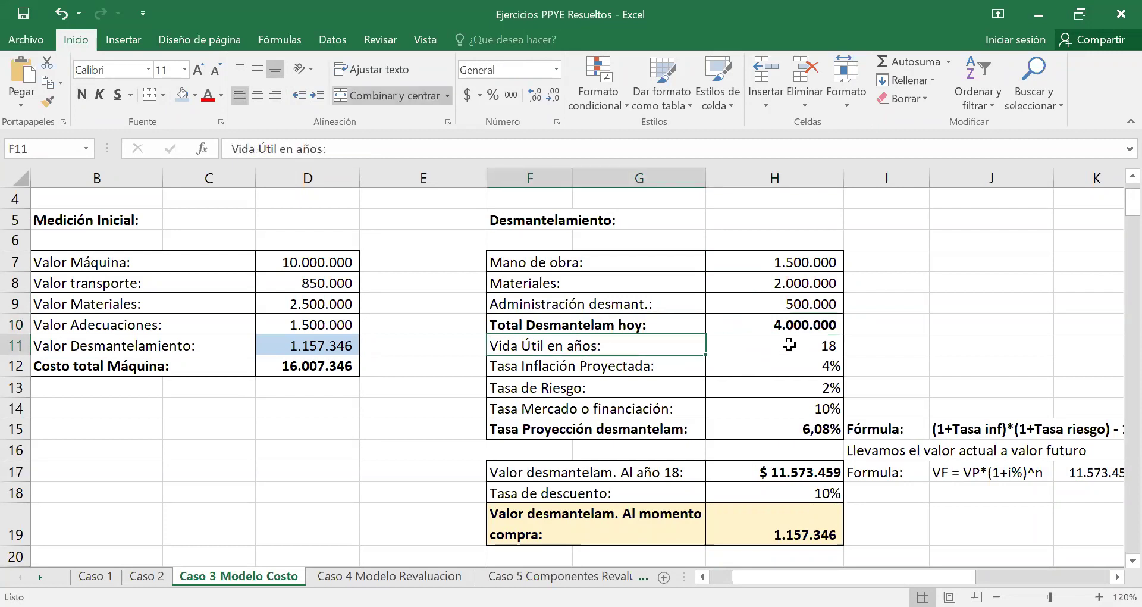
pyautogui.click(791, 342)
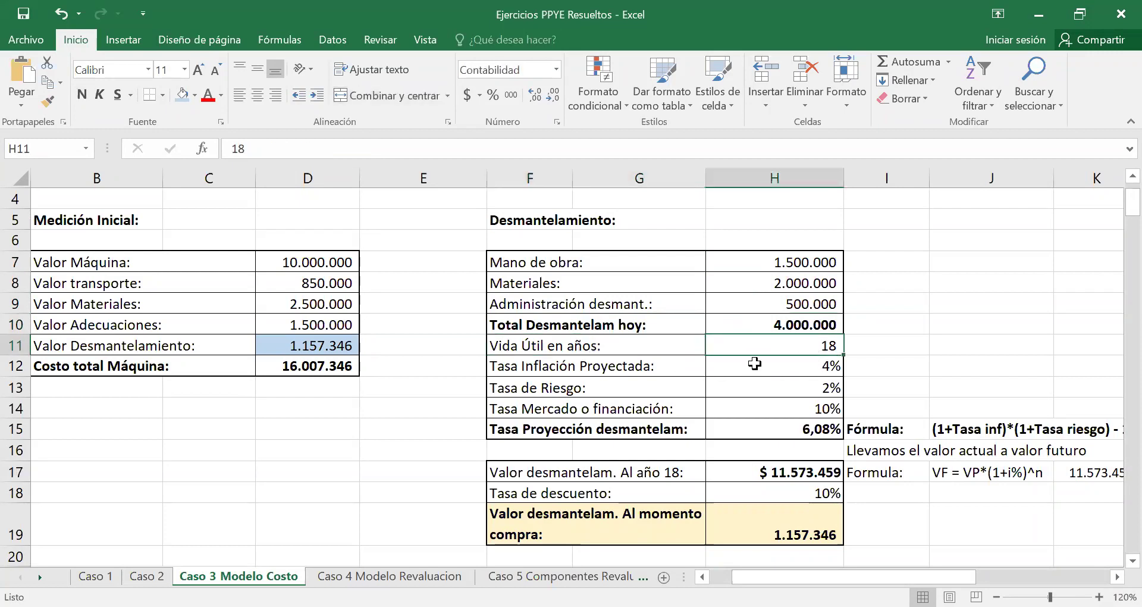
pyautogui.click(589, 359)
pyautogui.scroll(1, 507, 339)
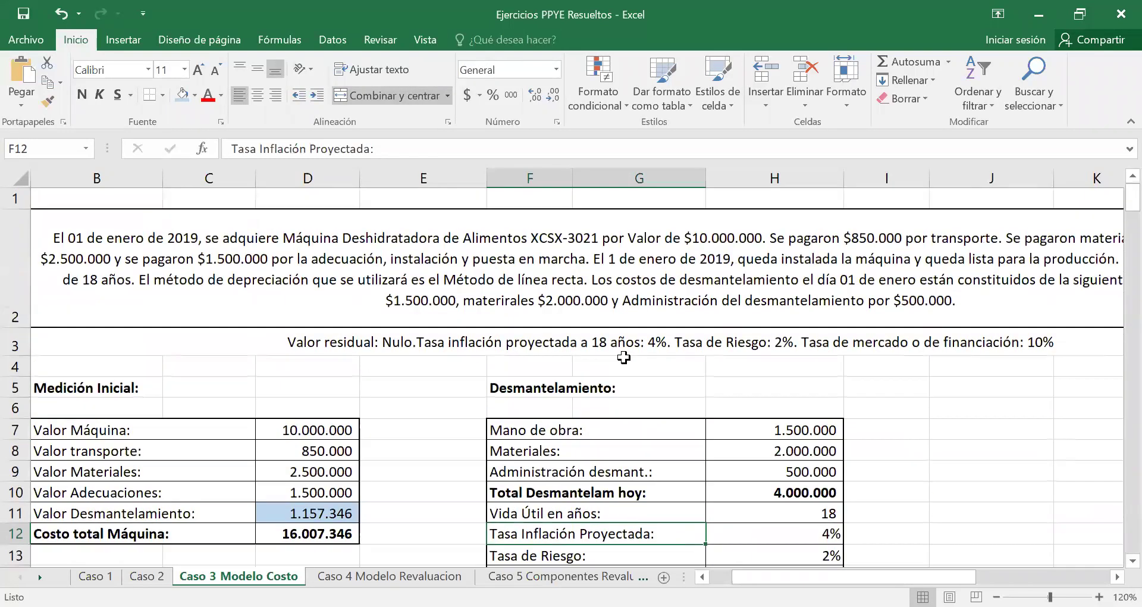
pyautogui.scroll(-1, 679, 390)
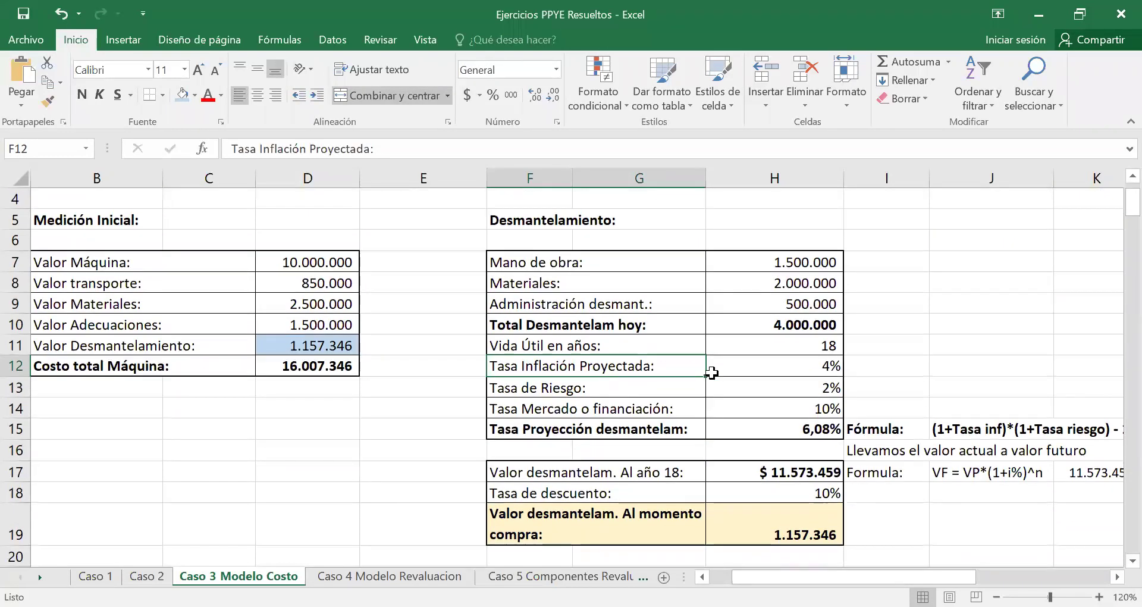
pyautogui.click(784, 366)
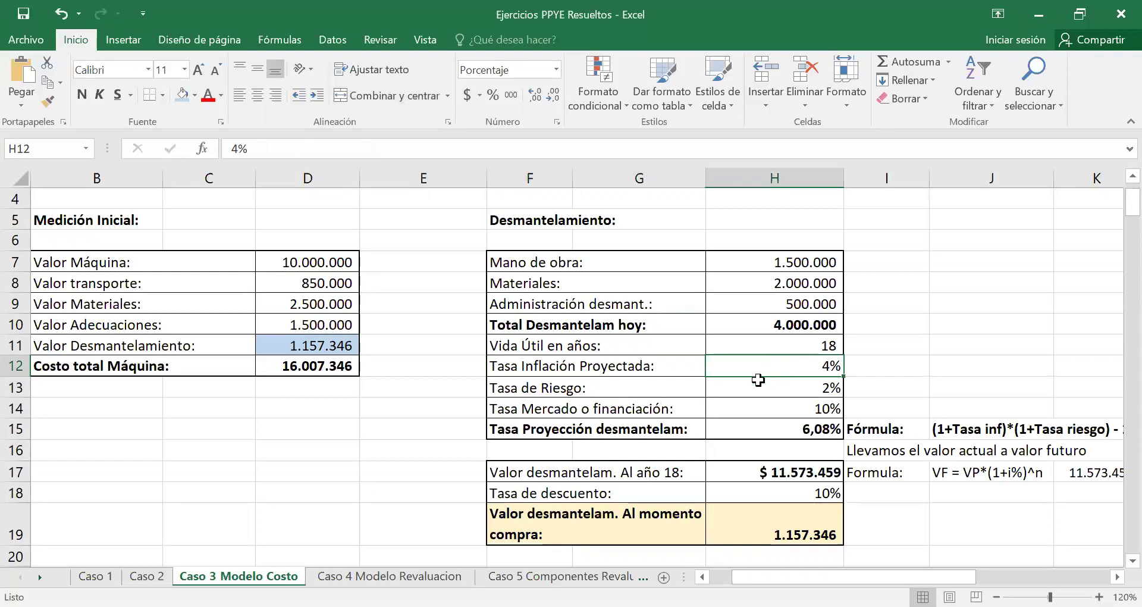
pyautogui.scroll(1, 678, 387)
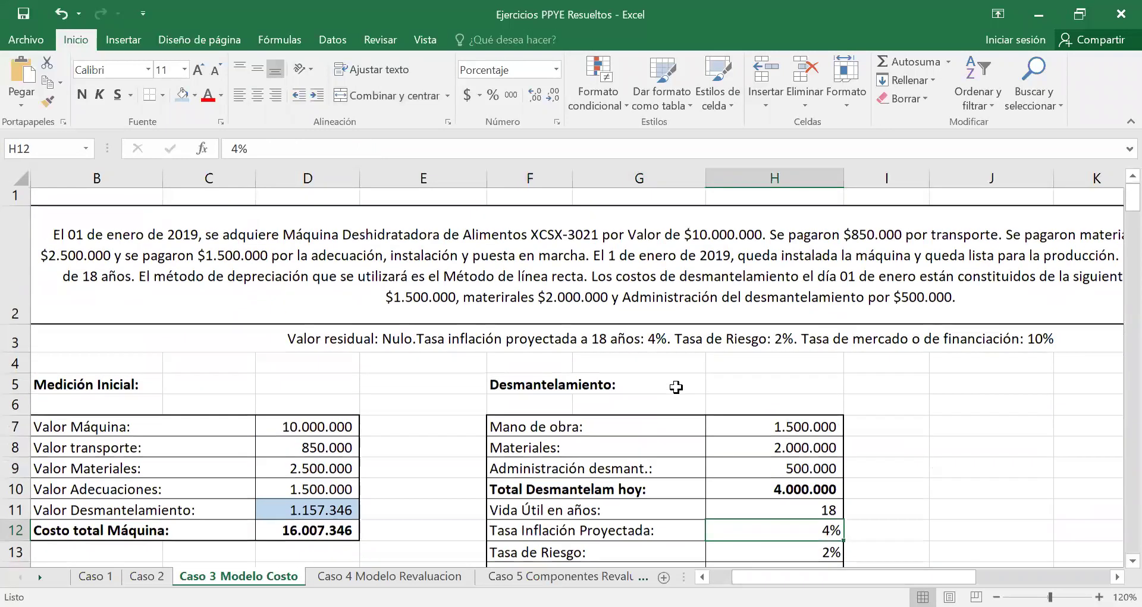
pyautogui.scroll(-1, 626, 360)
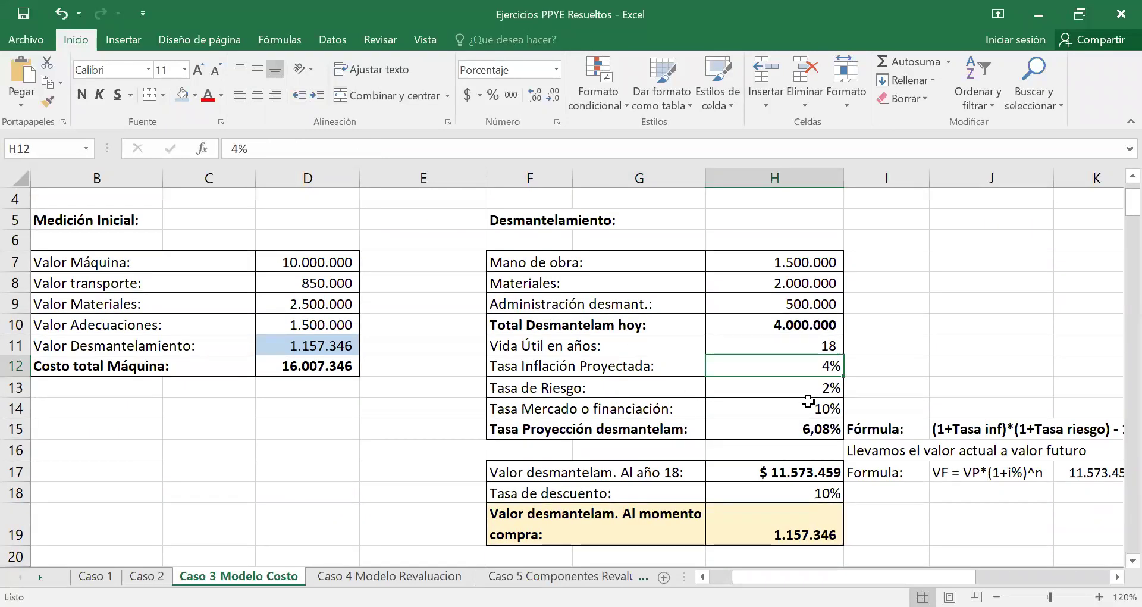
# Review the Tasa de Riesgo in H13 alongside the inflation rate, and inspect the Tasa Mercado o financiación row.
pyautogui.click(819, 389)
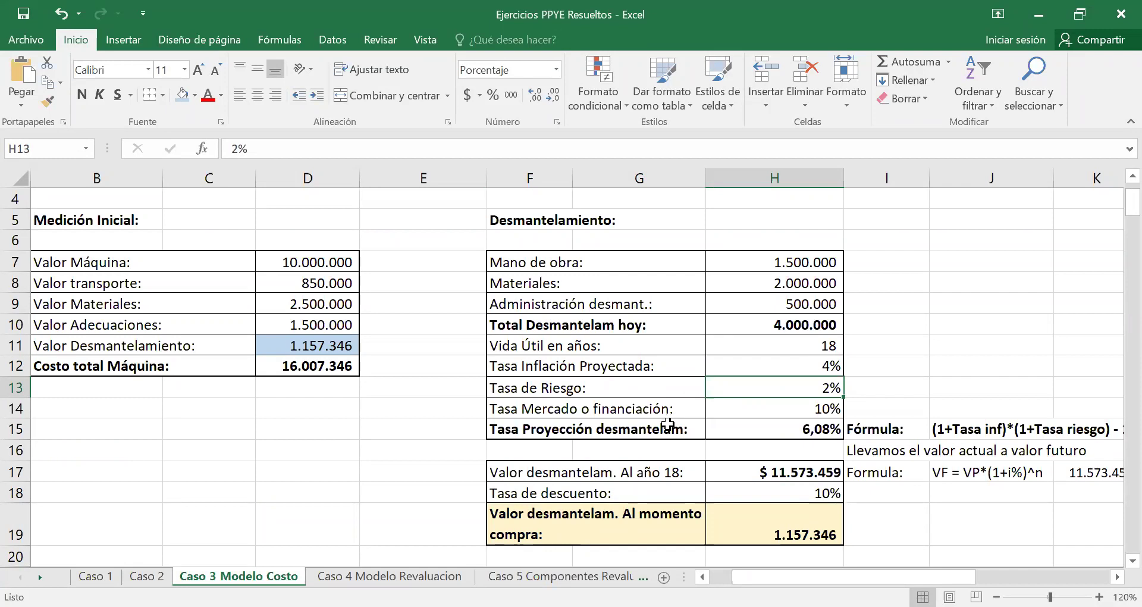
pyautogui.click(786, 370)
pyautogui.click(787, 388)
pyautogui.click(634, 408)
pyautogui.click(744, 409)
pyautogui.click(652, 412)
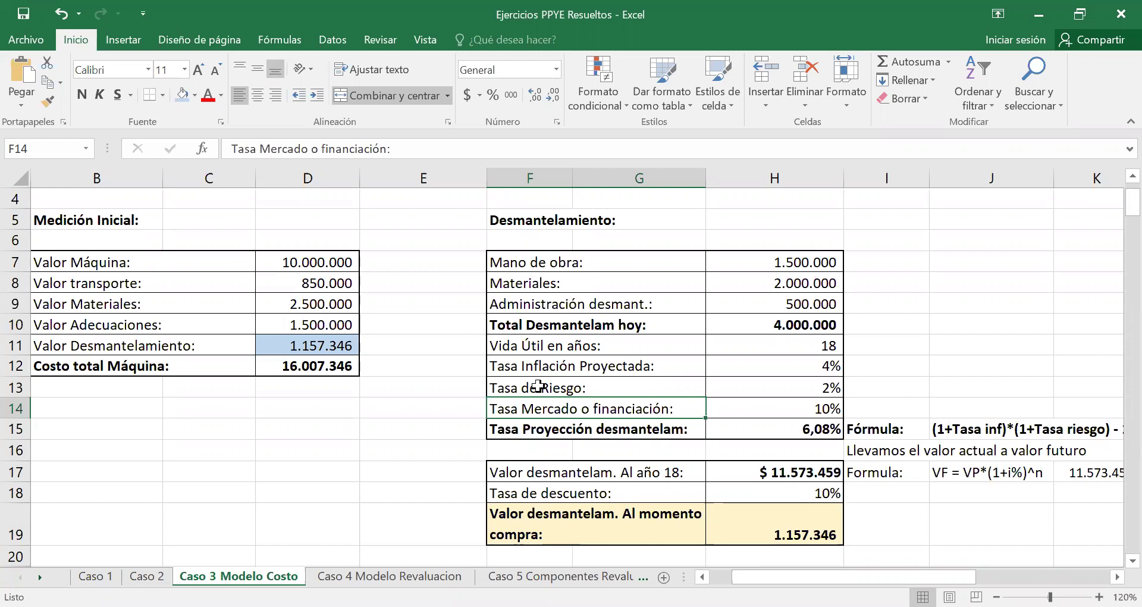
# Highlight the inflation and risk rates in H12:H13 together and re-examine the Tasa de Riesgo row.
pyautogui.click(808, 369)
pyautogui.moveTo(808, 369); pyautogui.dragTo(808, 384)
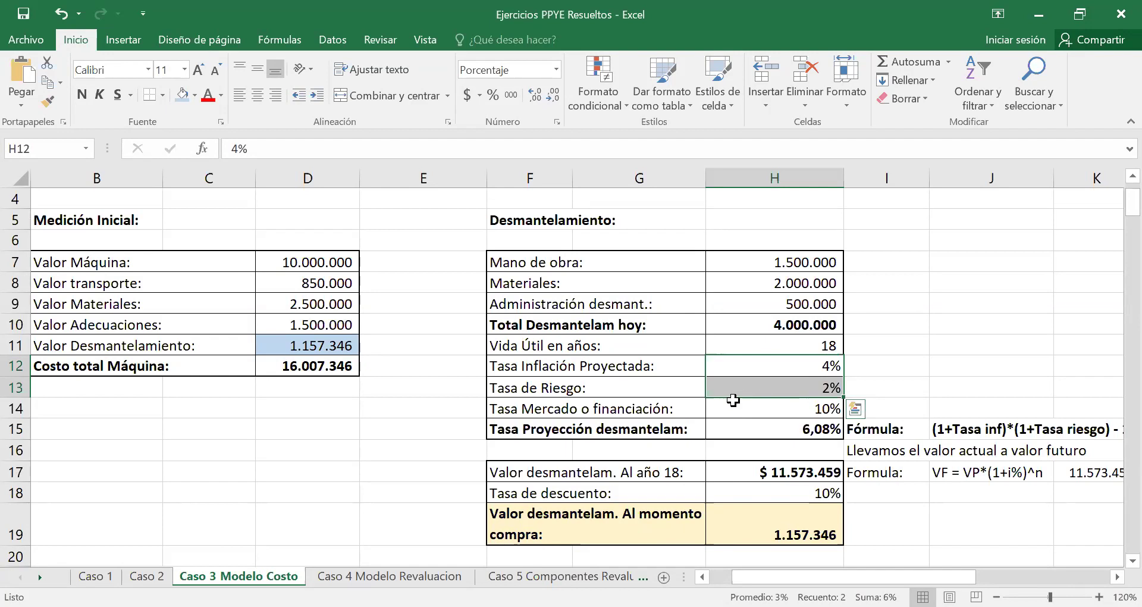
pyautogui.click(614, 393)
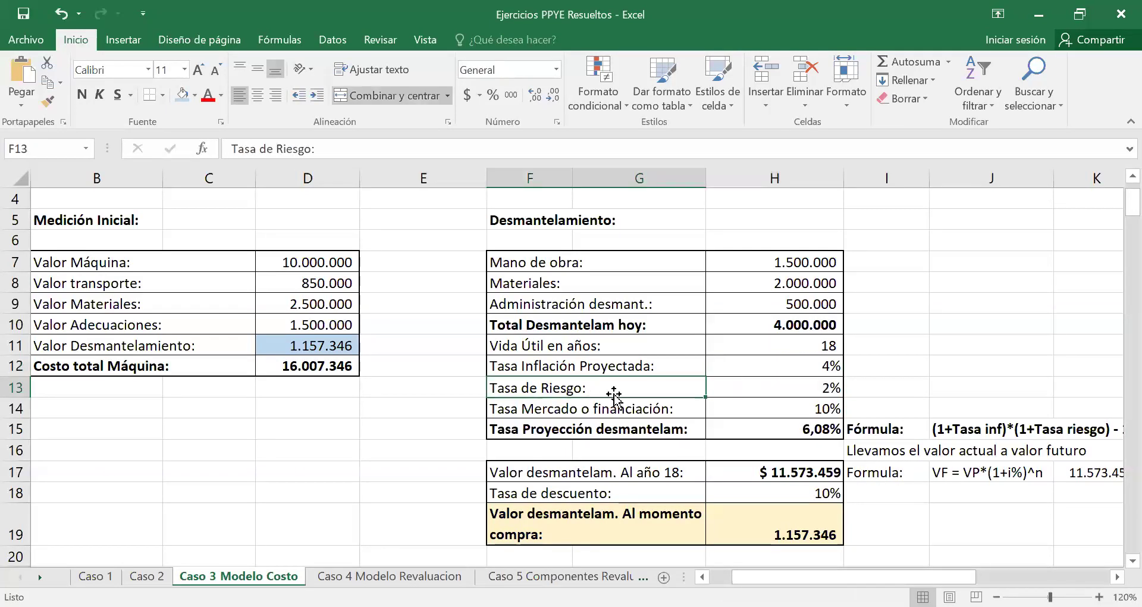
pyautogui.click(767, 390)
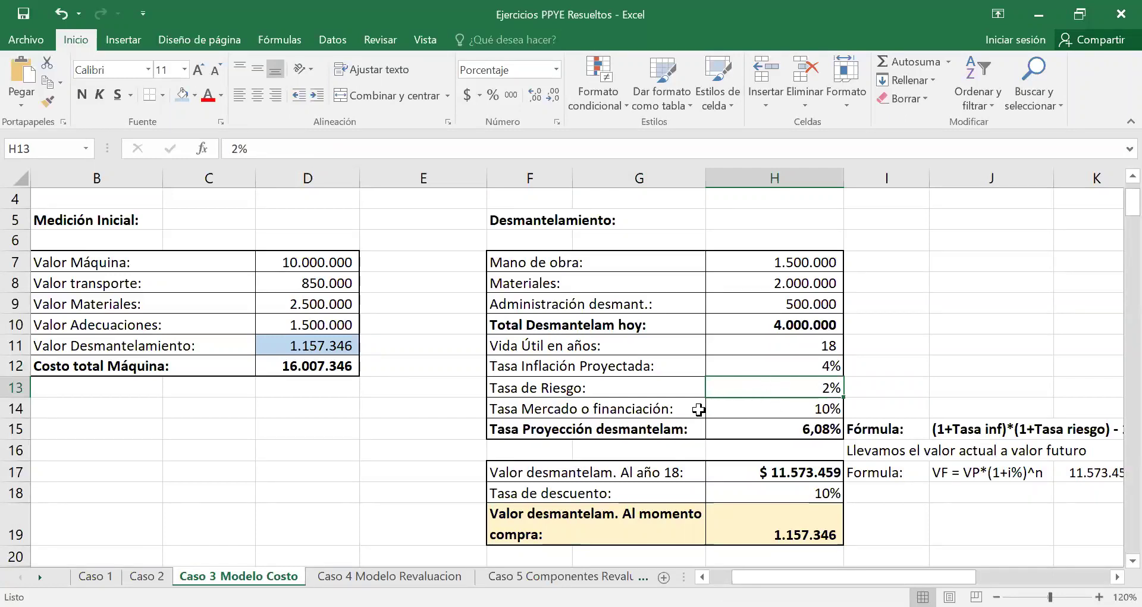
# Compare the Tasa Mercado o financiación in row 14 with the inflation and risk rates in H12 and H13.
pyautogui.click(631, 408)
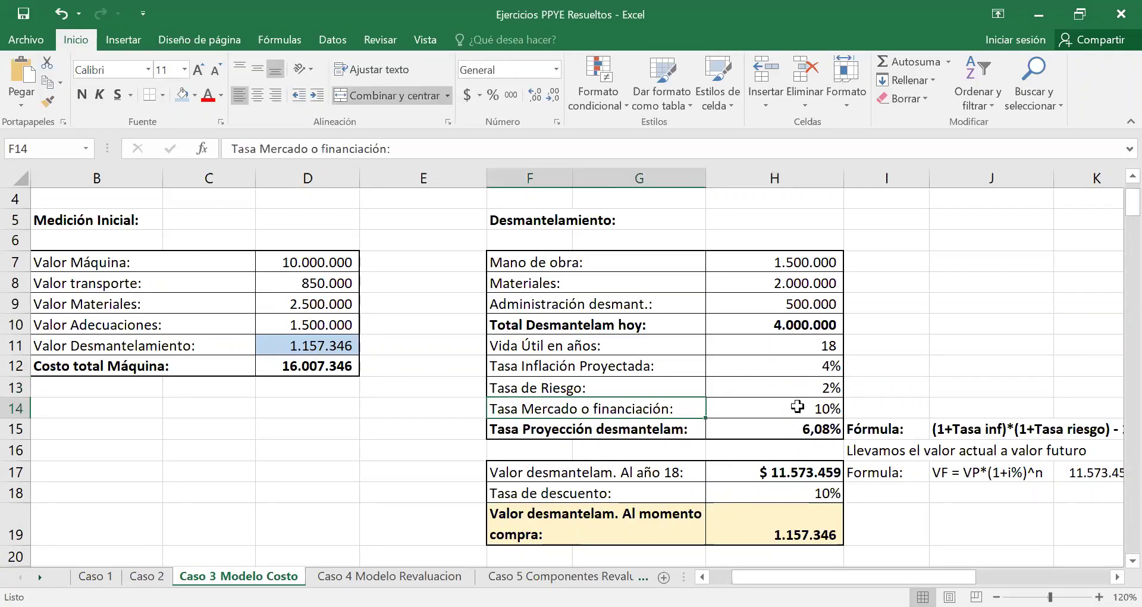
pyautogui.click(797, 409)
pyautogui.click(800, 369)
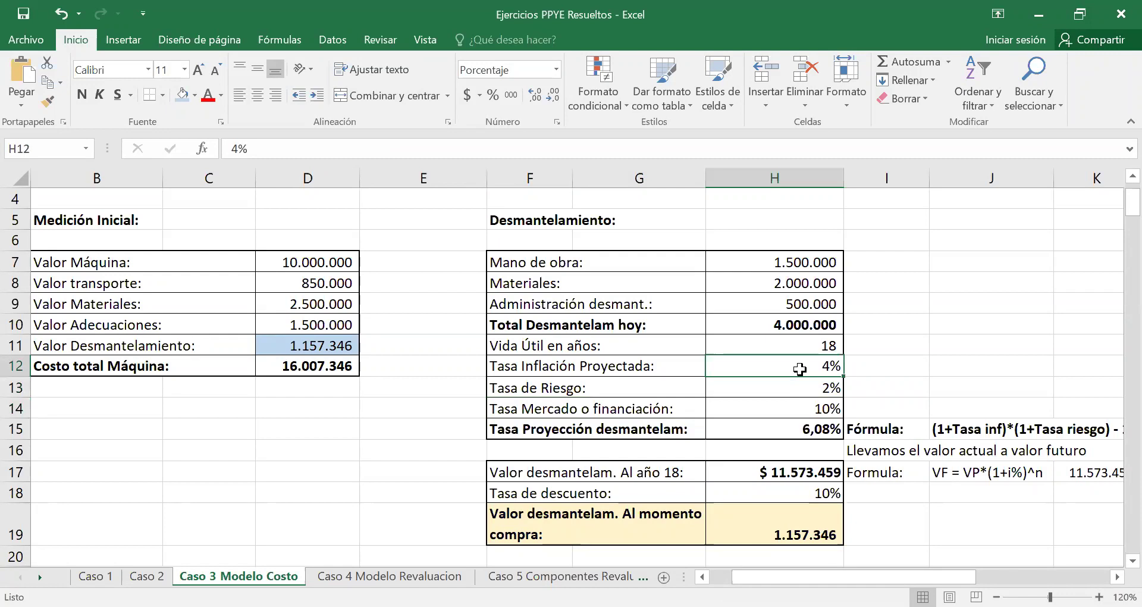
pyautogui.click(768, 390)
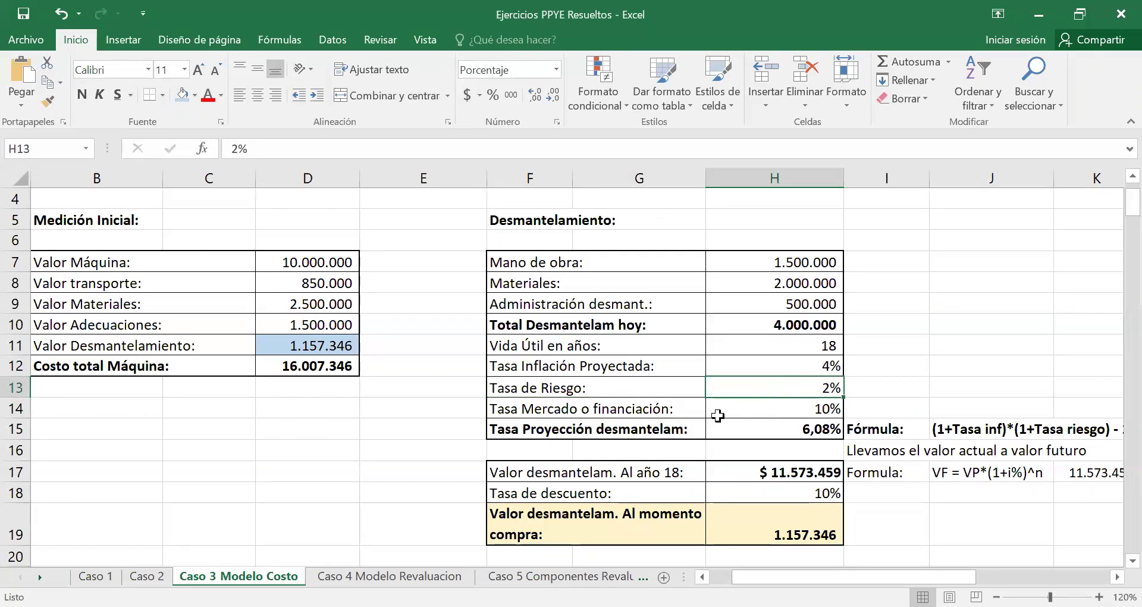
pyautogui.click(578, 406)
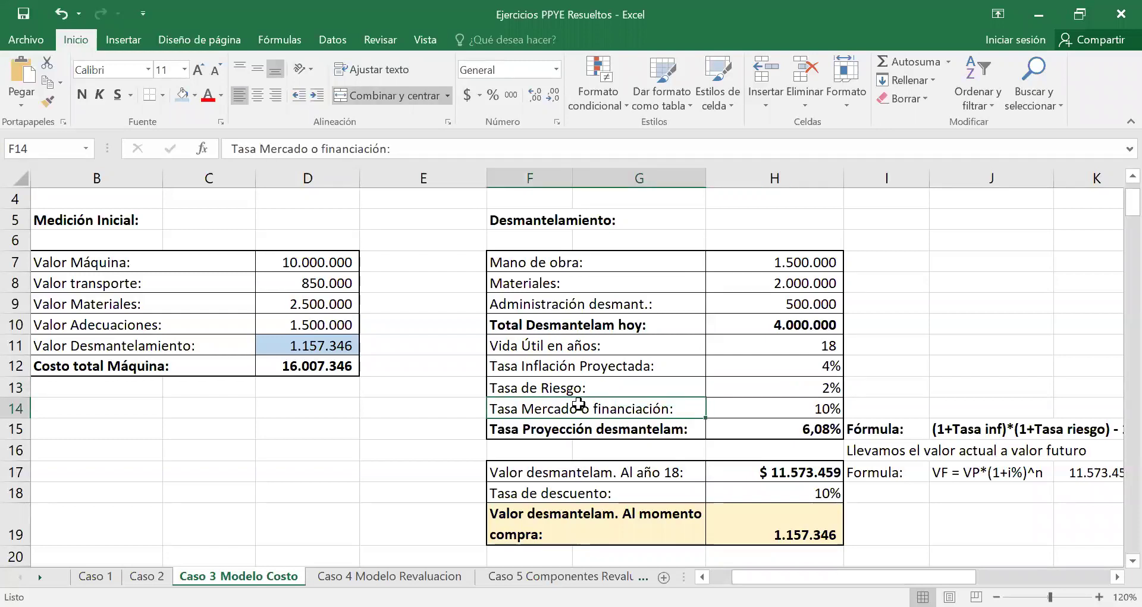
pyautogui.click(764, 406)
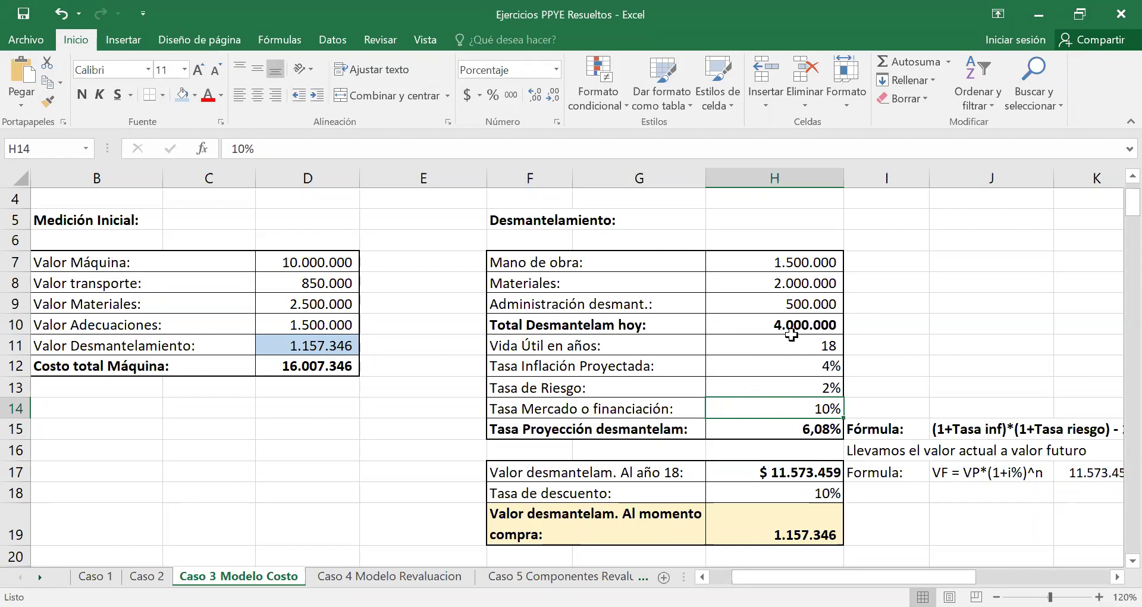
# Highlight the Total Desmantelam hoy row F10:H10 and relate its amount to the Vida Útil en años in H11.
pyautogui.moveTo(670, 326); pyautogui.dragTo(729, 326)
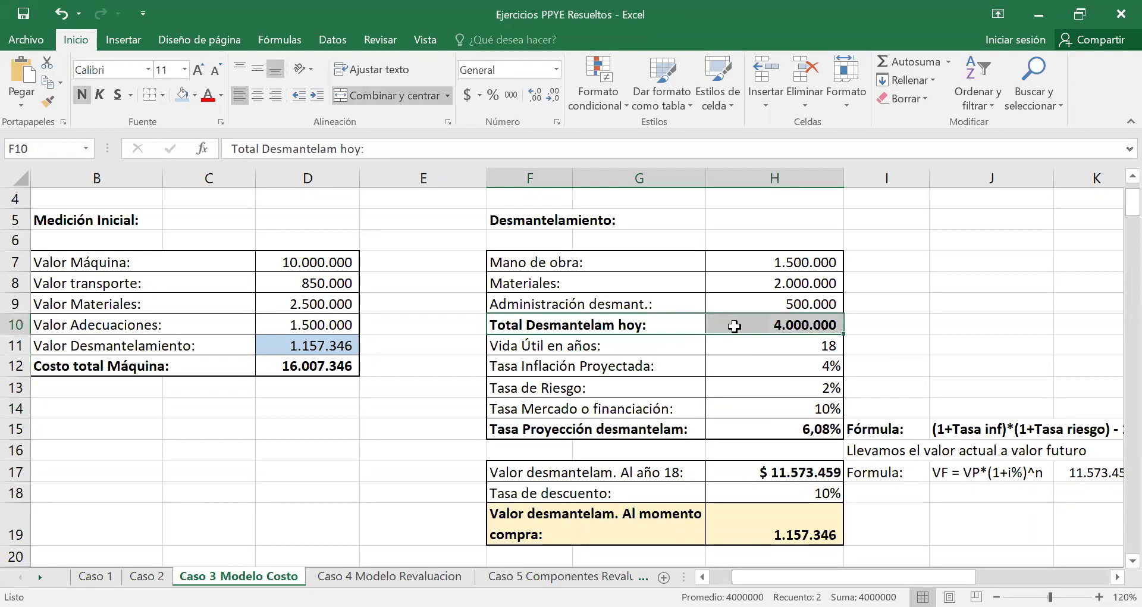
pyautogui.click(793, 340)
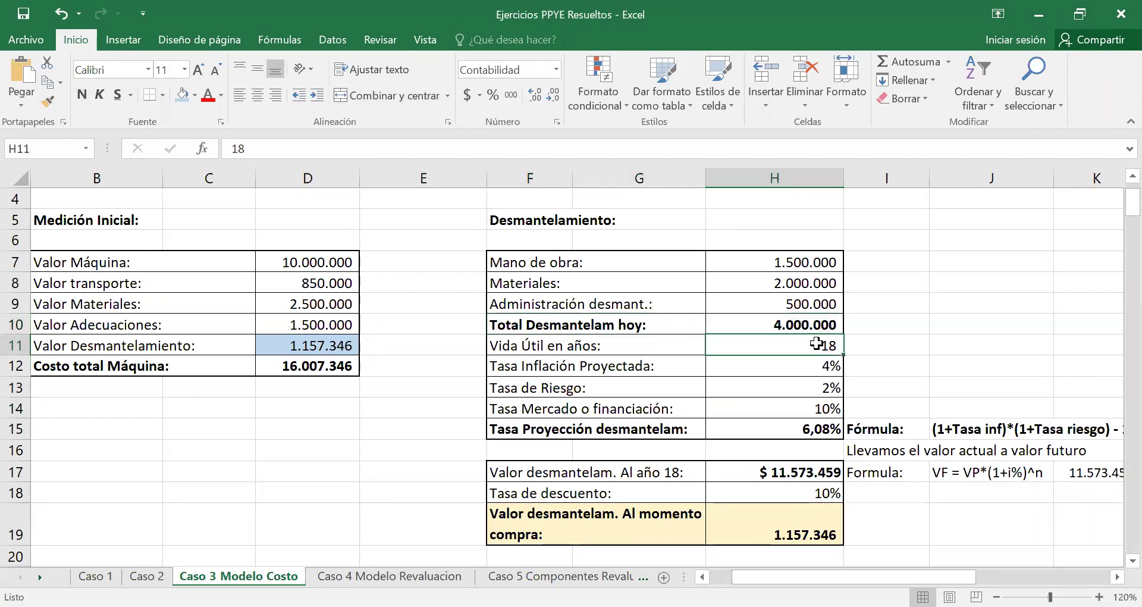
pyautogui.moveTo(649, 326); pyautogui.dragTo(759, 327)
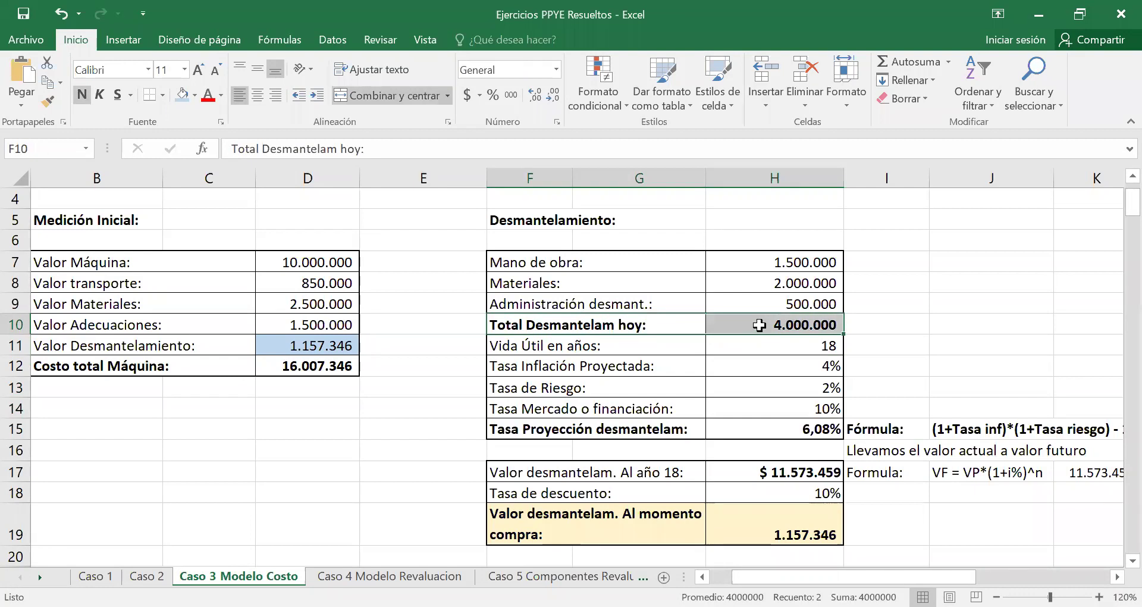
pyautogui.click(757, 324)
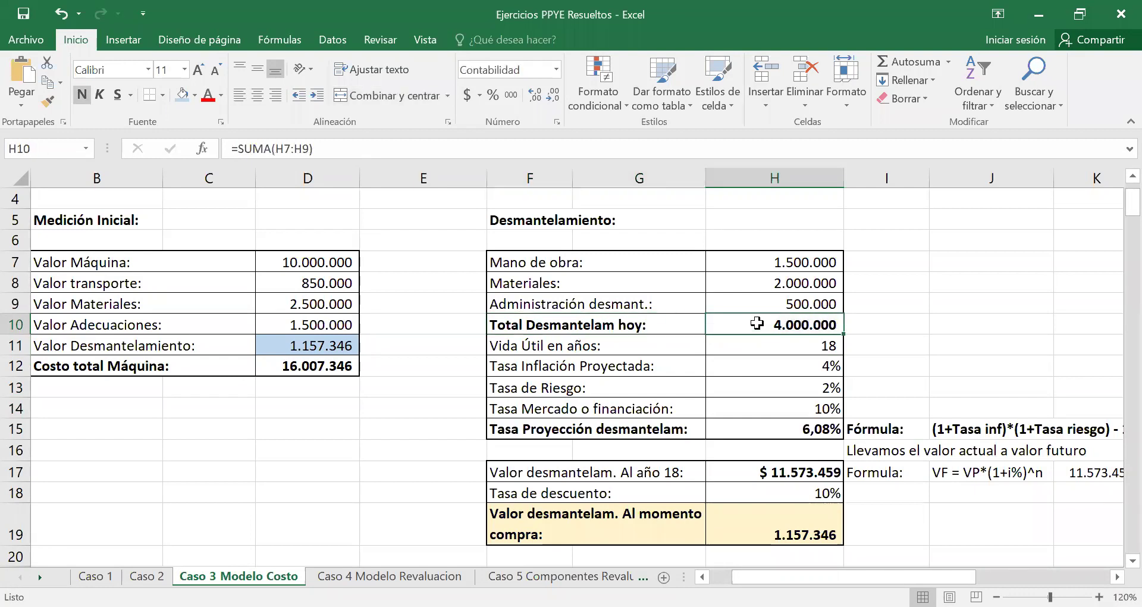
pyautogui.click(773, 345)
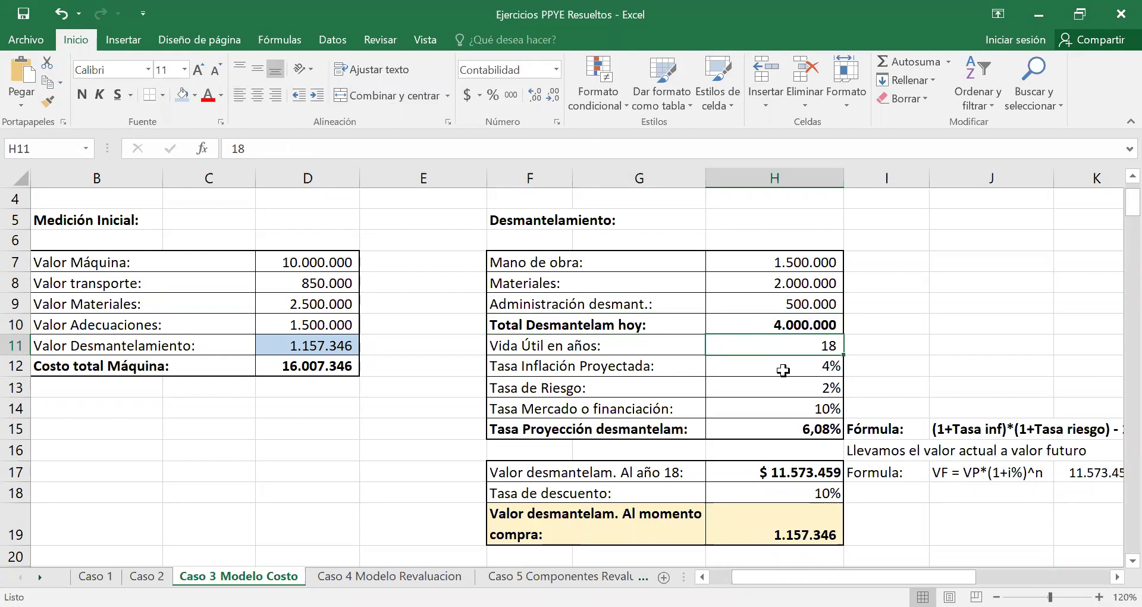
# Highlight H12:H13 and alternate between Tasa Inflación Proyectada and Tasa de Riesgo as the two rates being combined.
pyautogui.moveTo(785, 360); pyautogui.dragTo(787, 382)
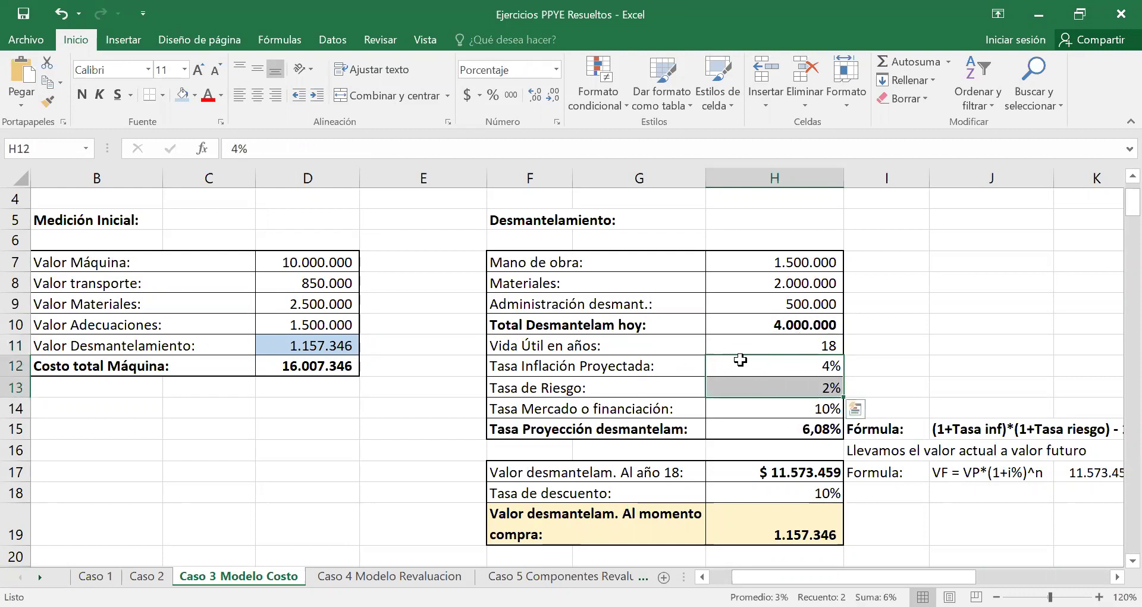
pyautogui.click(719, 364)
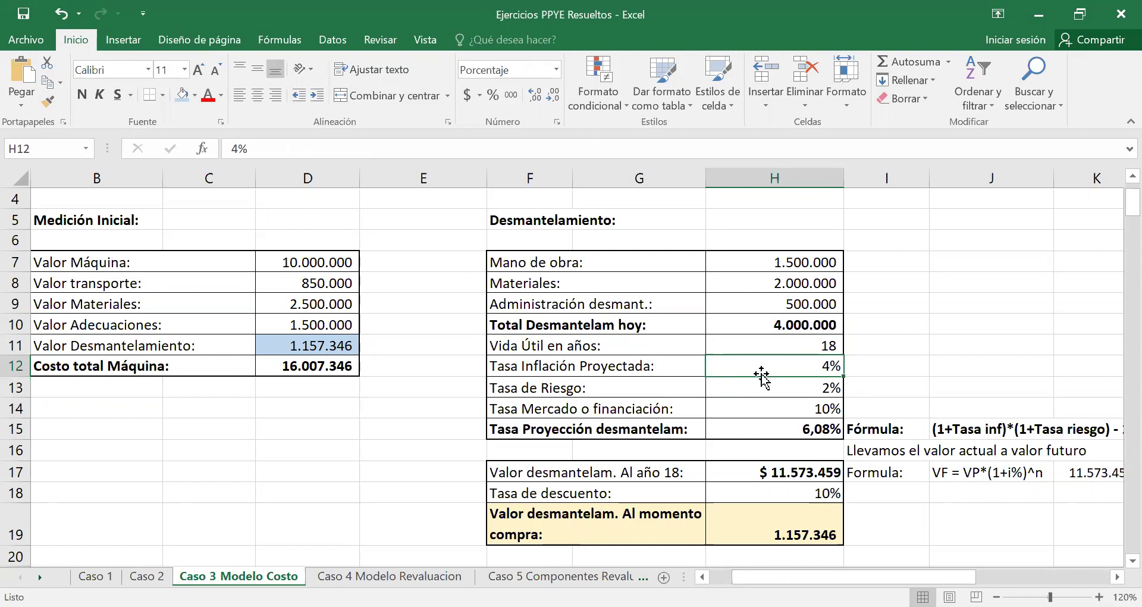
pyautogui.click(784, 388)
pyautogui.click(793, 365)
pyautogui.click(803, 387)
pyautogui.click(804, 365)
pyautogui.click(807, 385)
pyautogui.click(806, 365)
pyautogui.click(810, 383)
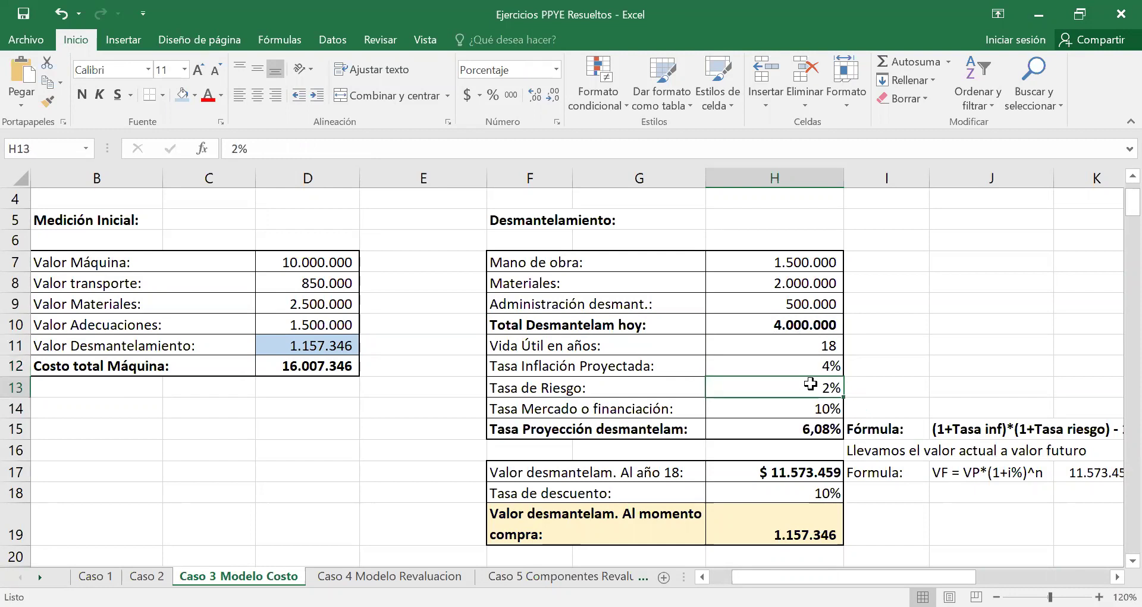
# Examine the written formula for the Tasa Proyección desmantelam in I15:J15, bringing its full text into view.
pyautogui.click(876, 430)
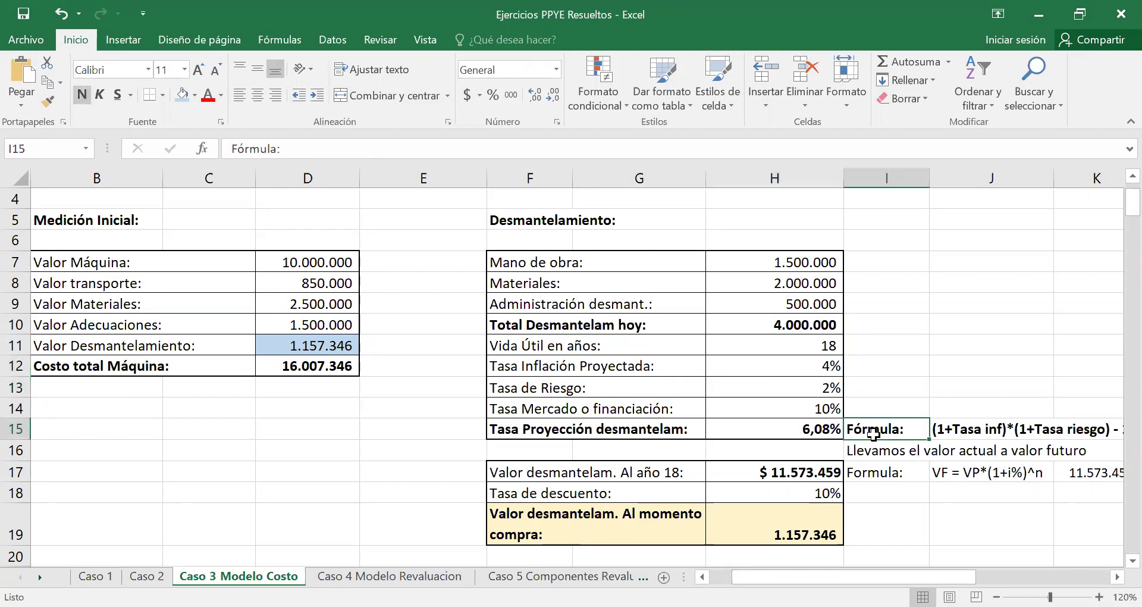
pyautogui.press('Right')
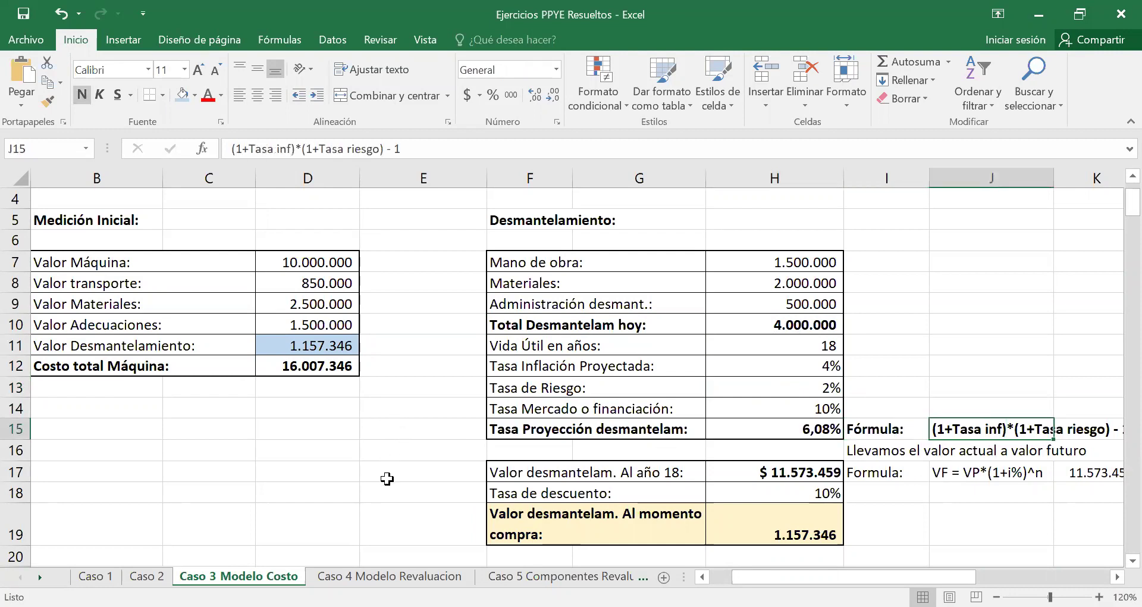
pyautogui.click(873, 432)
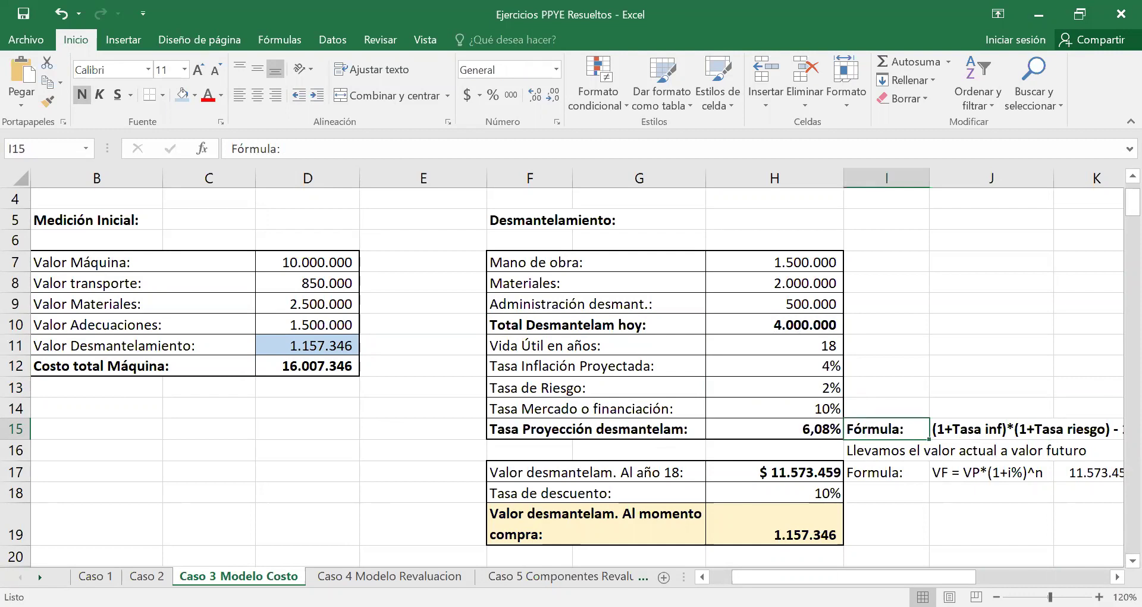
pyautogui.press('Left')
pyautogui.click(886, 428)
pyautogui.click(1051, 428)
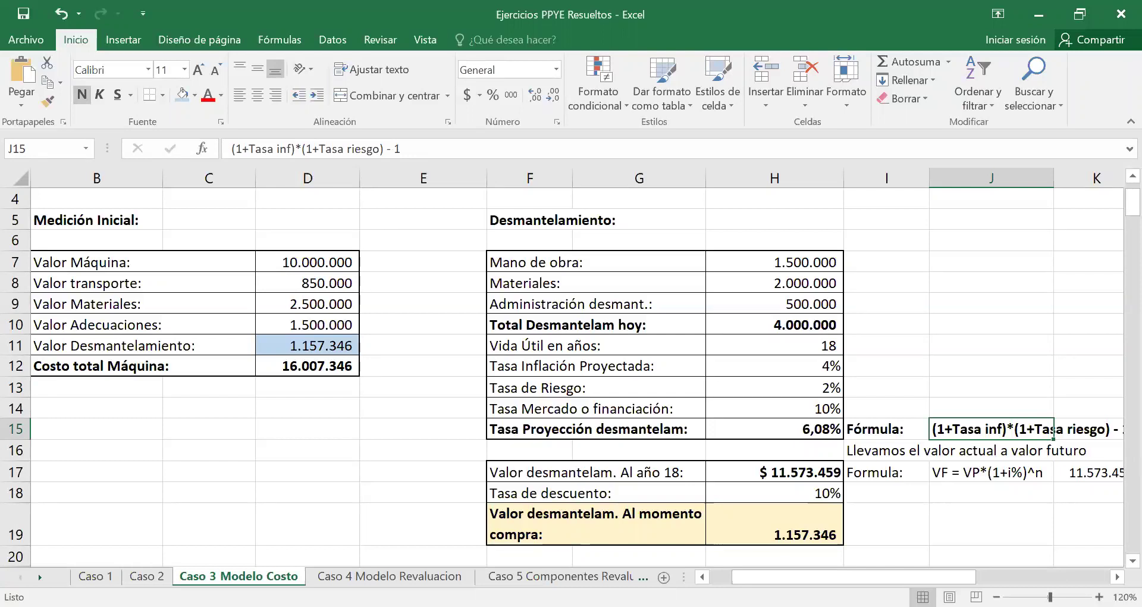
pyautogui.click(1097, 428)
pyautogui.click(841, 429)
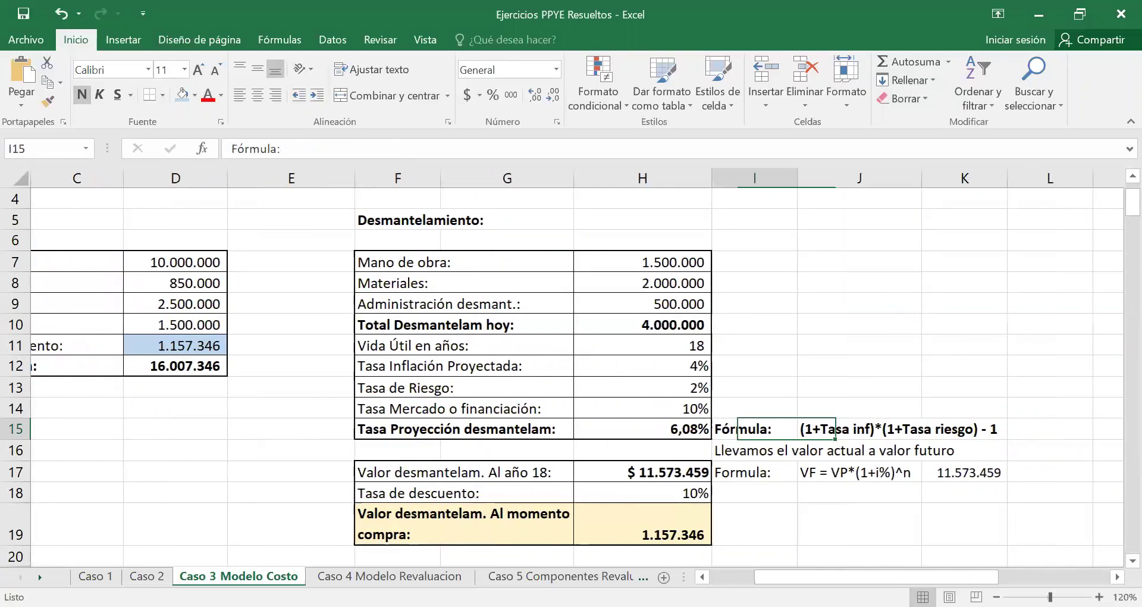
pyautogui.click(754, 429)
pyautogui.click(859, 429)
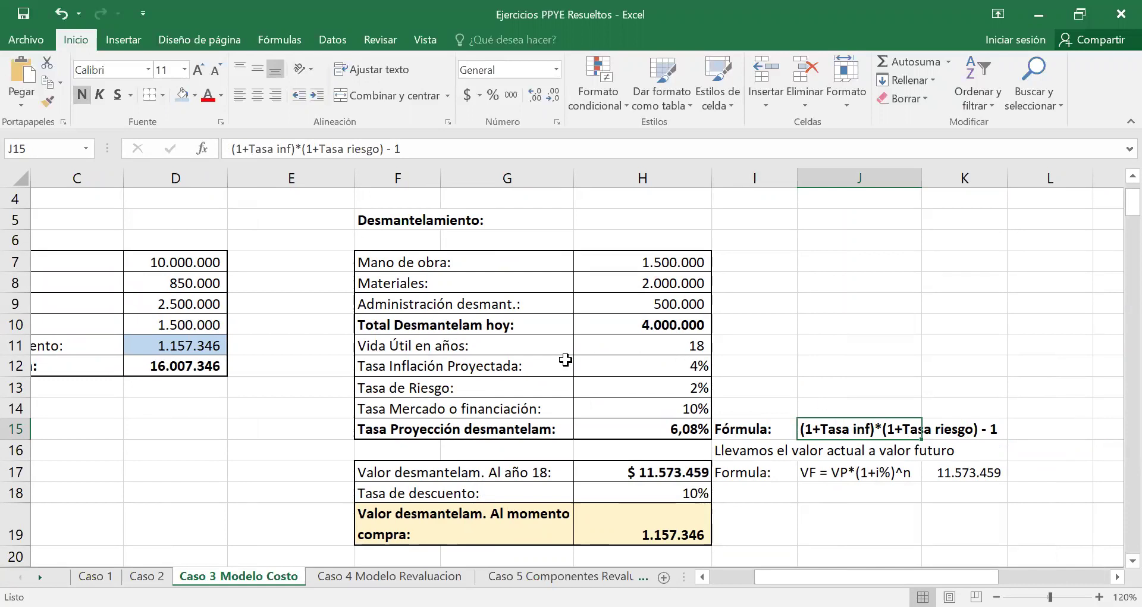
# Match the inflation rate in H12 and the risk rate in H13 to the terms of the written formula in J15.
pyautogui.click(687, 365)
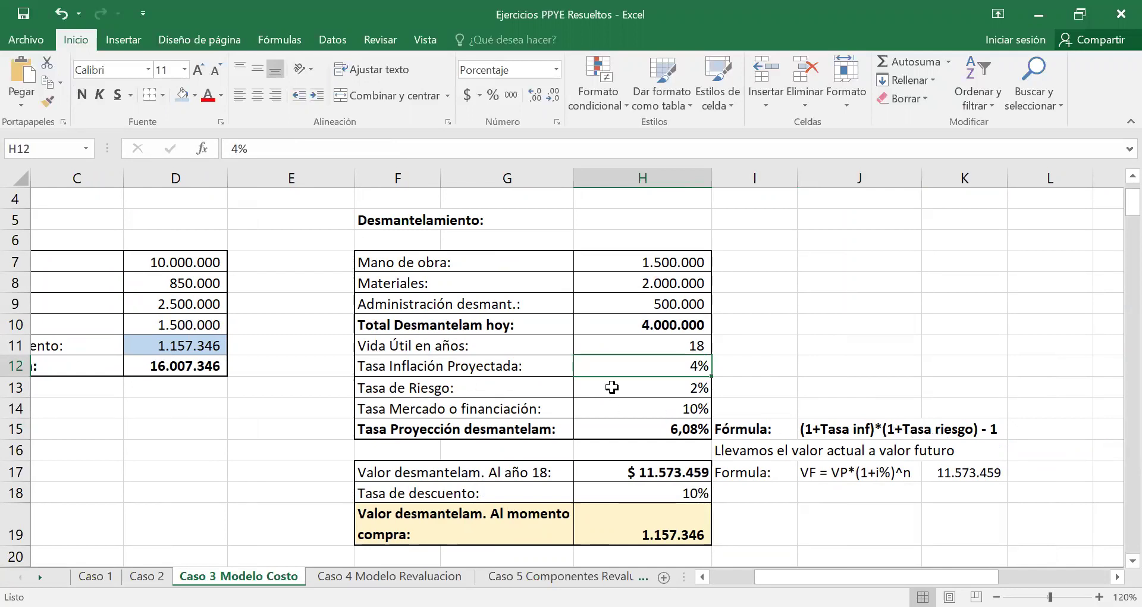
pyautogui.click(677, 387)
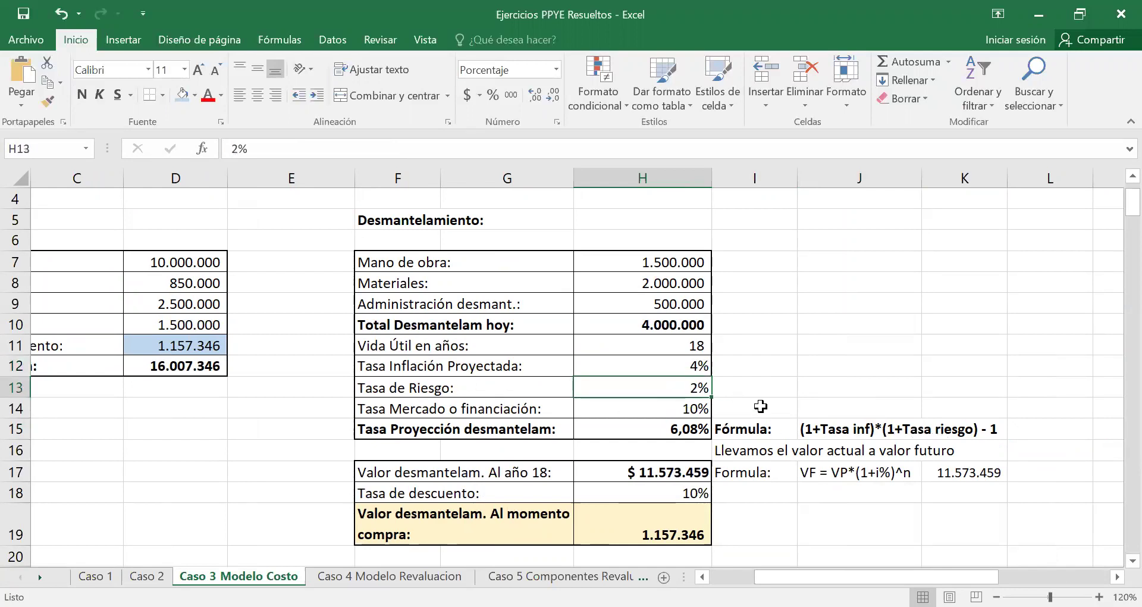
pyautogui.click(760, 424)
pyautogui.click(889, 432)
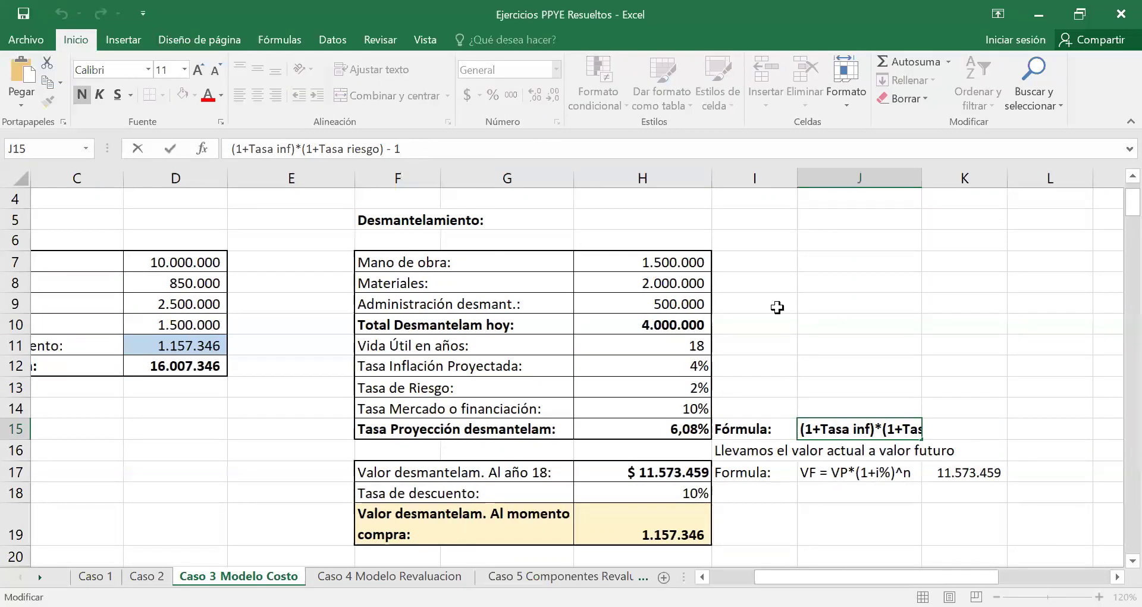
pyautogui.press('Down')
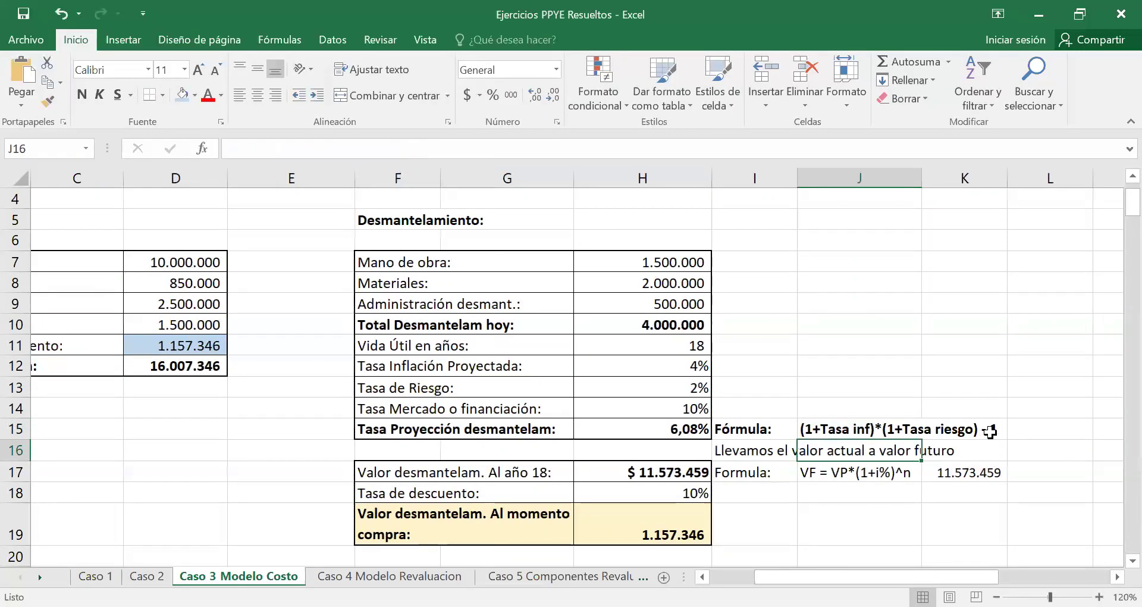
# Inspect the Tasa Proyección desmantelam formula in H15 and trace its references to H12 and H13, leaving it unmodified.
pyautogui.click(682, 427)
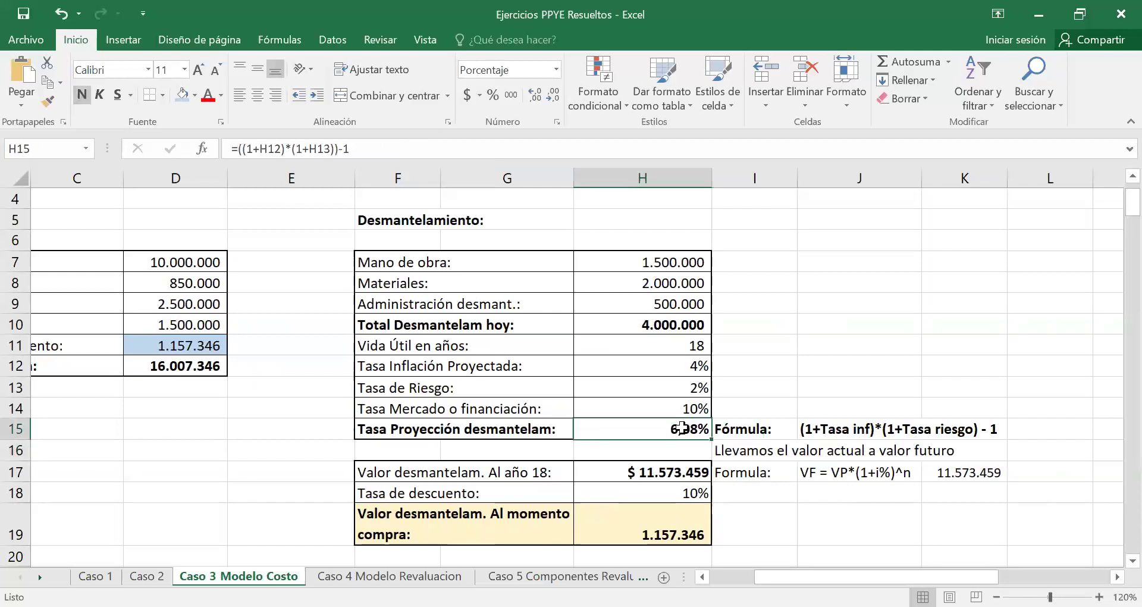
pyautogui.click(378, 150)
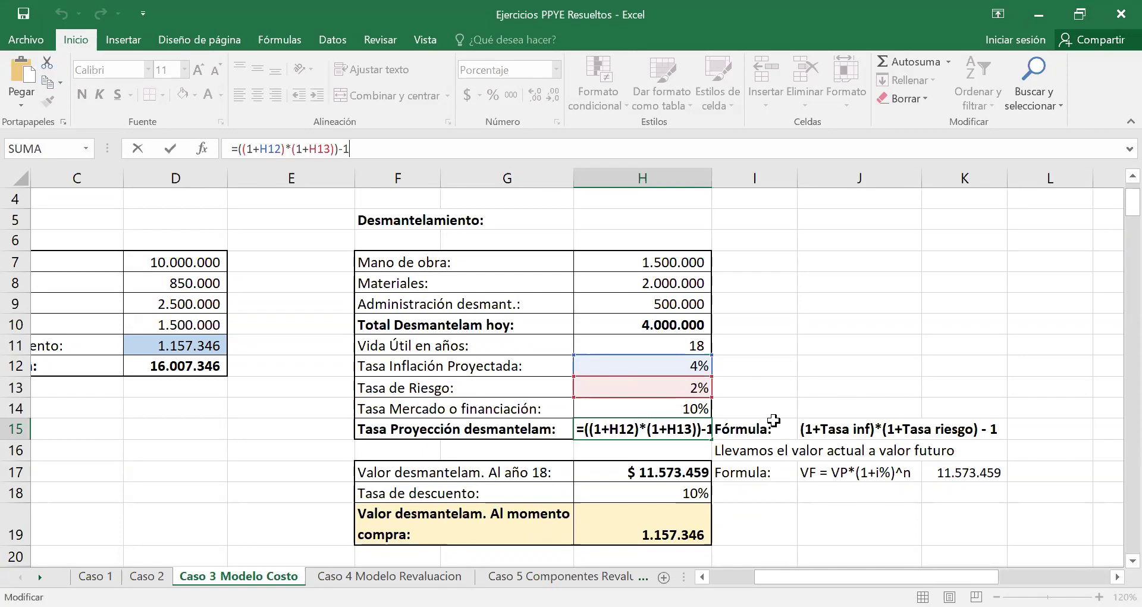
pyautogui.press('Return')
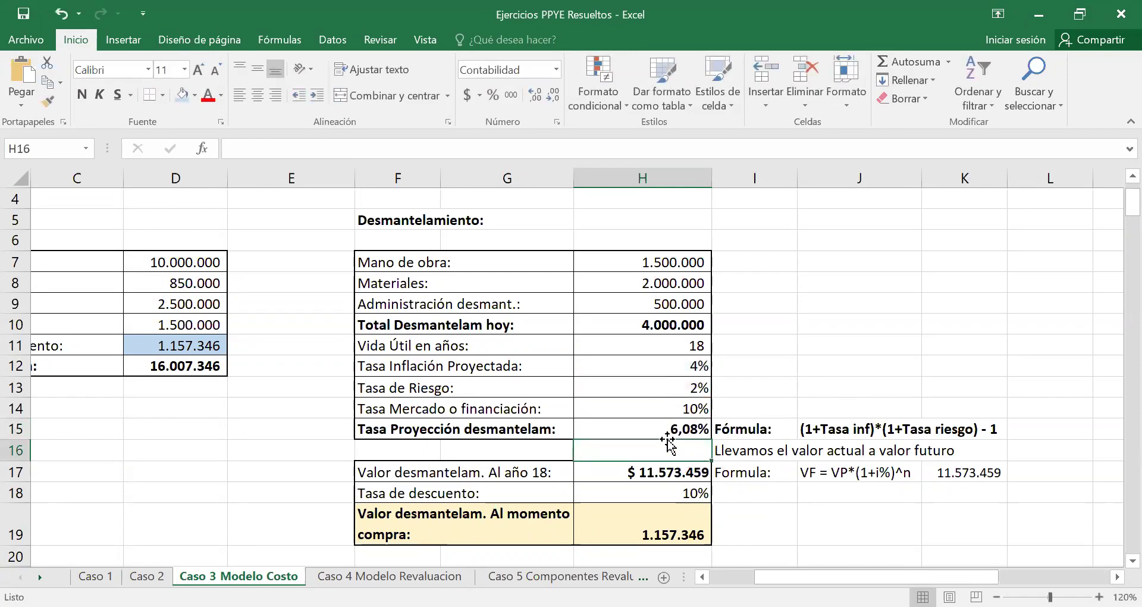
pyautogui.click(663, 428)
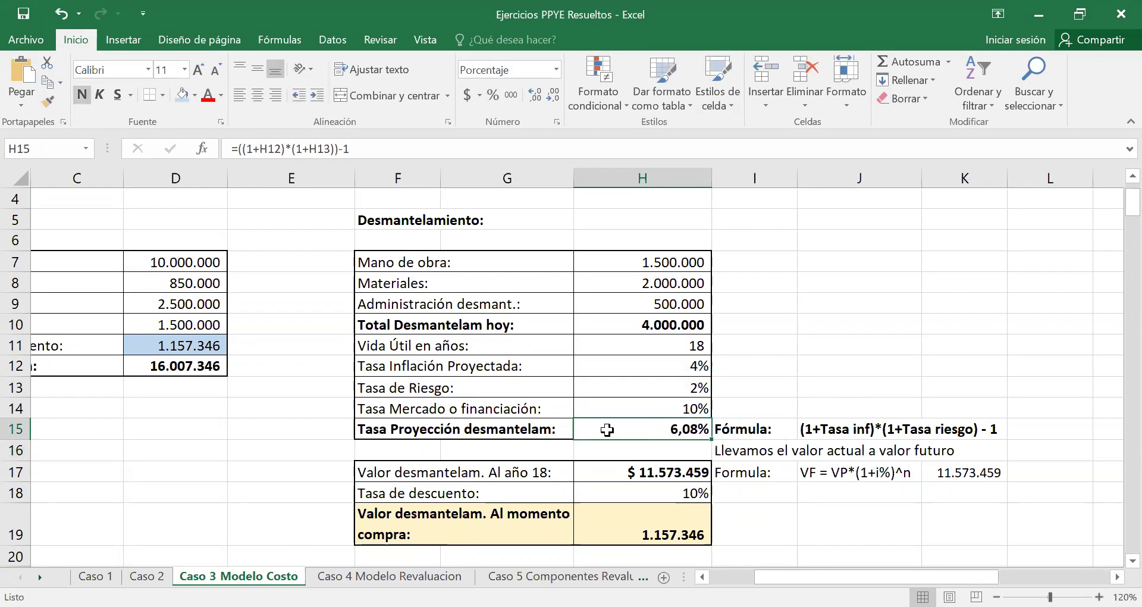
# Review the VF formula in H17 for the year 18 dismantling value alongside its inputs in H10 and H15.
pyautogui.click(629, 468)
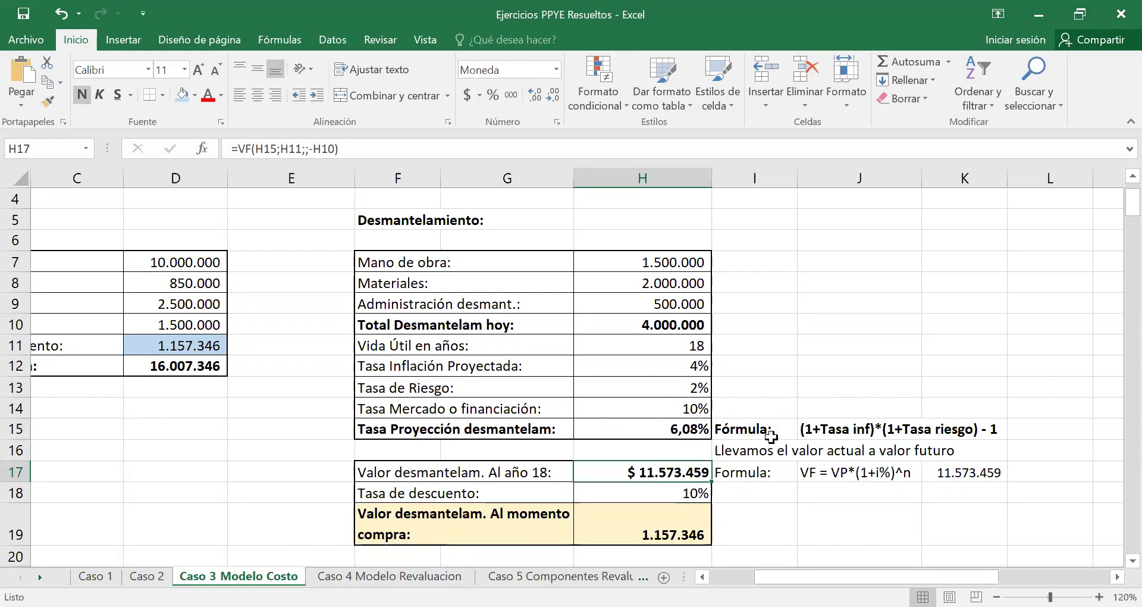
pyautogui.click(664, 323)
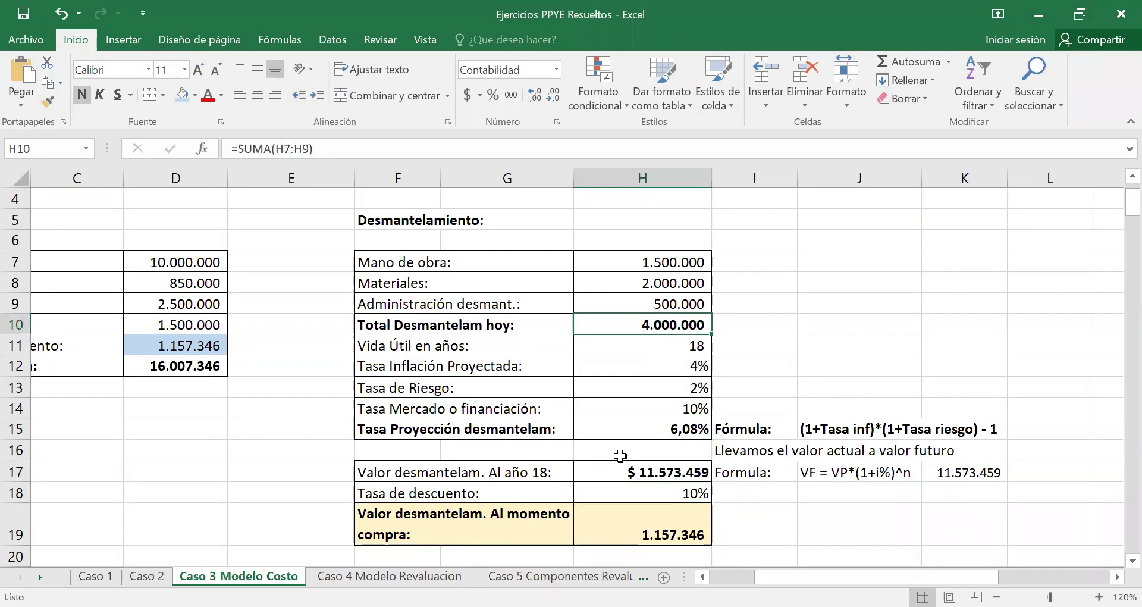
pyautogui.click(643, 429)
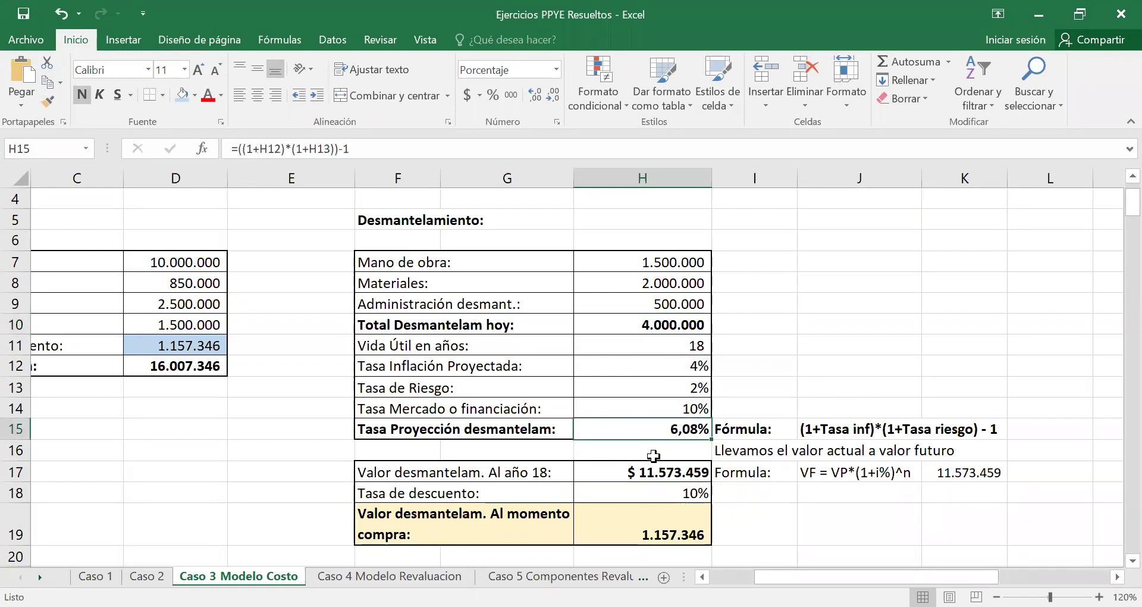
pyautogui.click(665, 471)
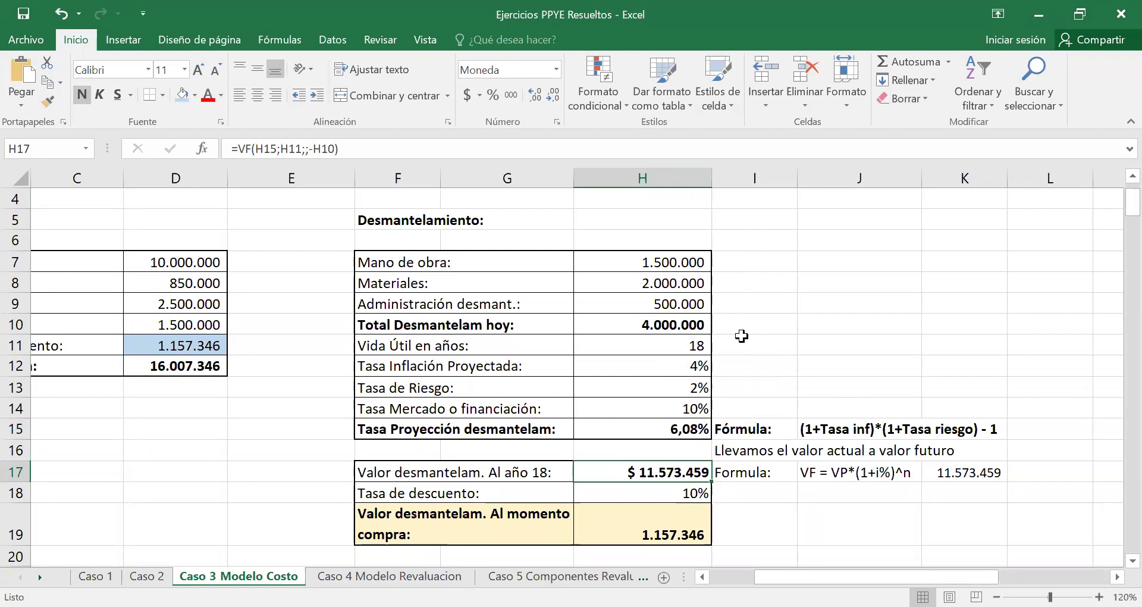
# Go back over the dismantling costs and Vida Útil in H7:H11 and the inflation, risk and market rates in H12:H14.
pyautogui.click(666, 264)
pyautogui.moveTo(666, 264); pyautogui.dragTo(662, 342)
pyautogui.click(643, 367)
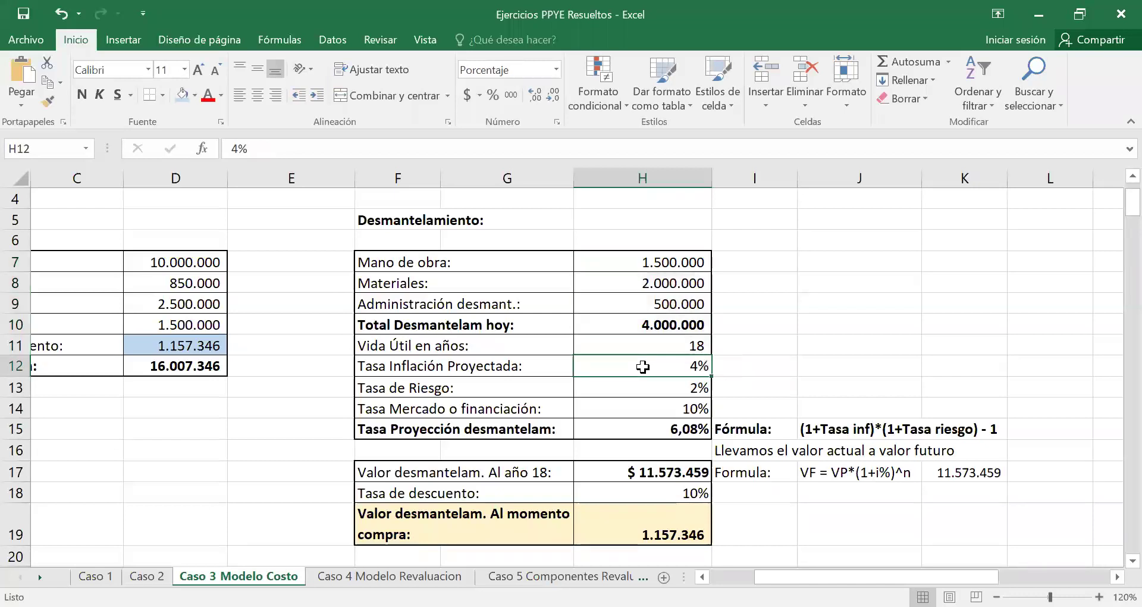
pyautogui.click(653, 382)
pyautogui.click(662, 368)
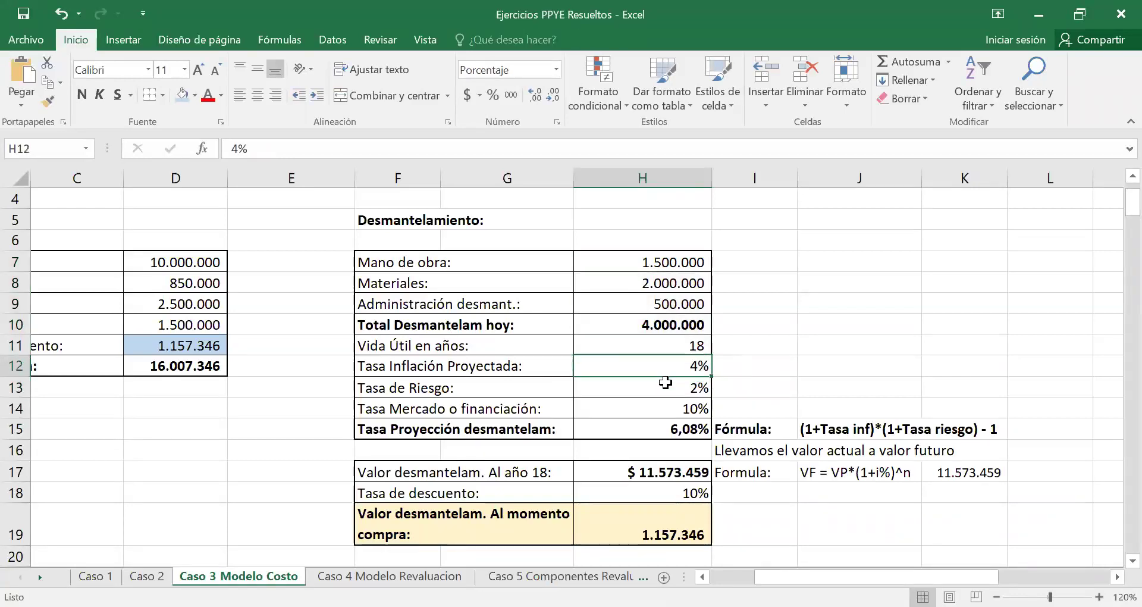
pyautogui.click(670, 347)
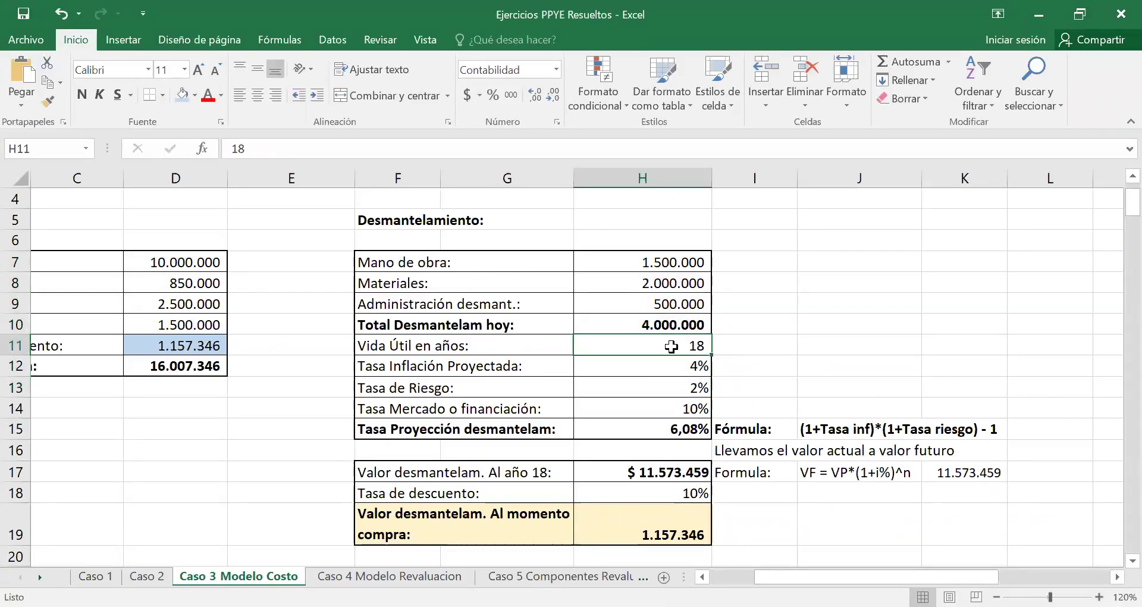
pyautogui.click(664, 410)
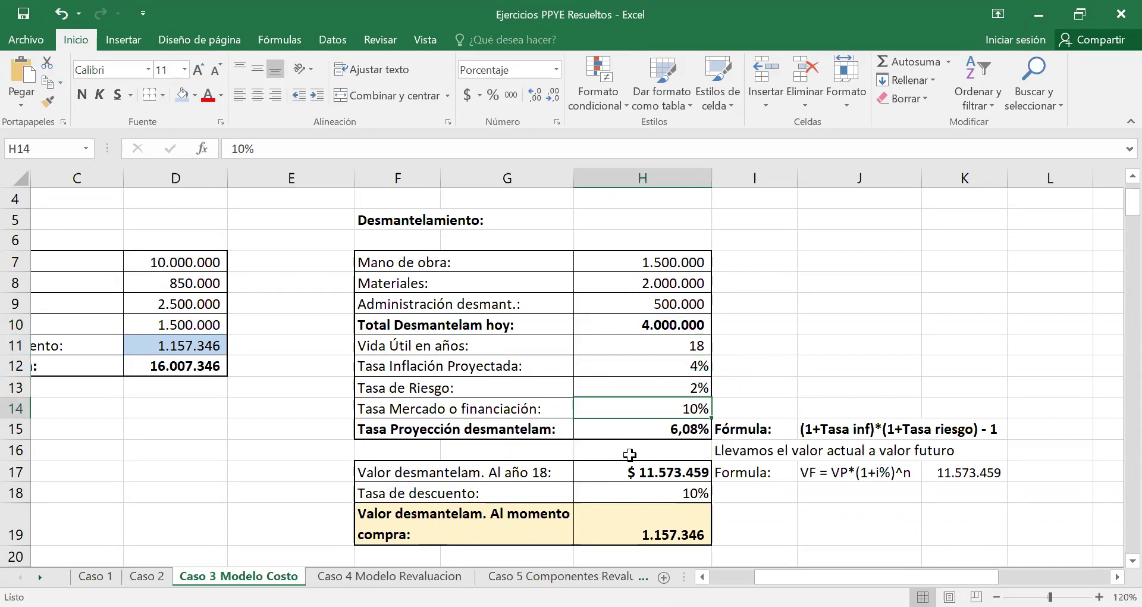
# Review the Tasa Proyección desmantelam formula in H15 alongside the Total Desmantelam hoy in H10.
pyautogui.click(679, 431)
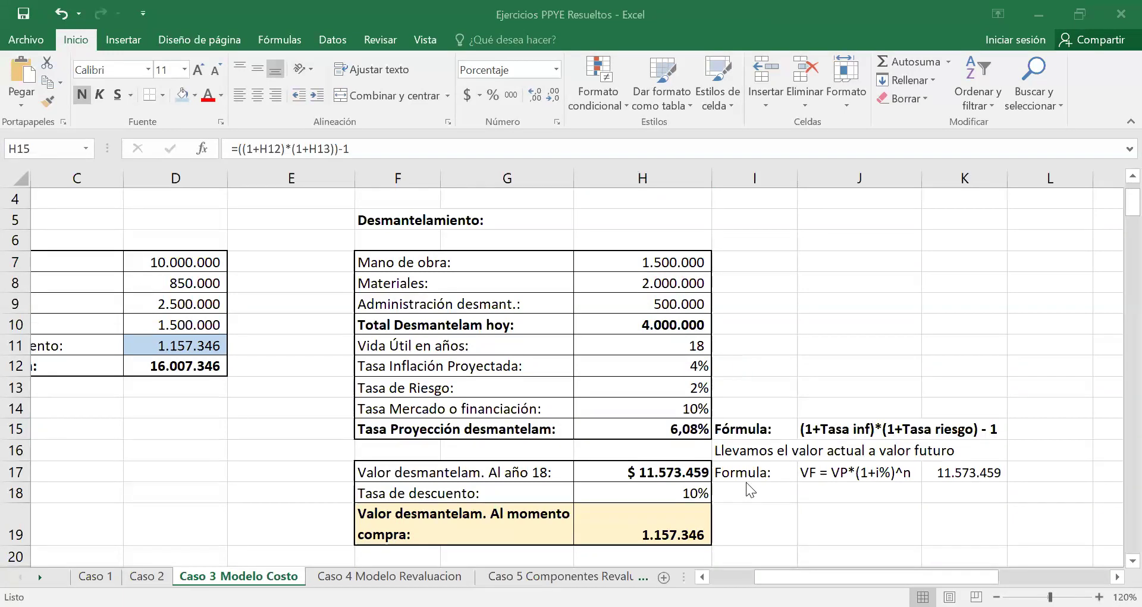
pyautogui.click(661, 435)
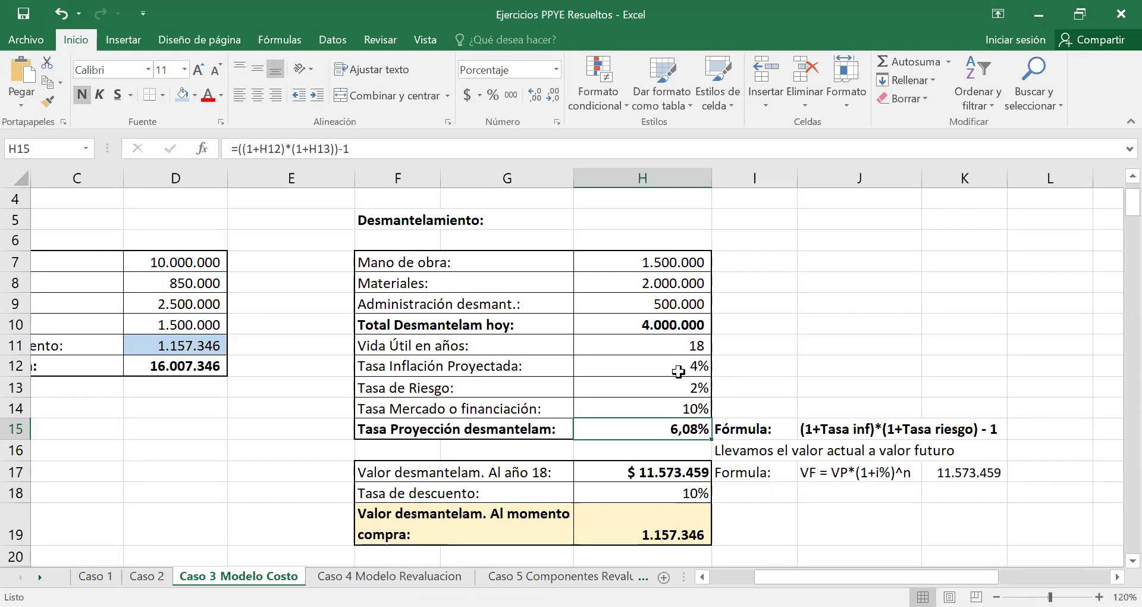
pyautogui.click(509, 428)
pyautogui.click(621, 429)
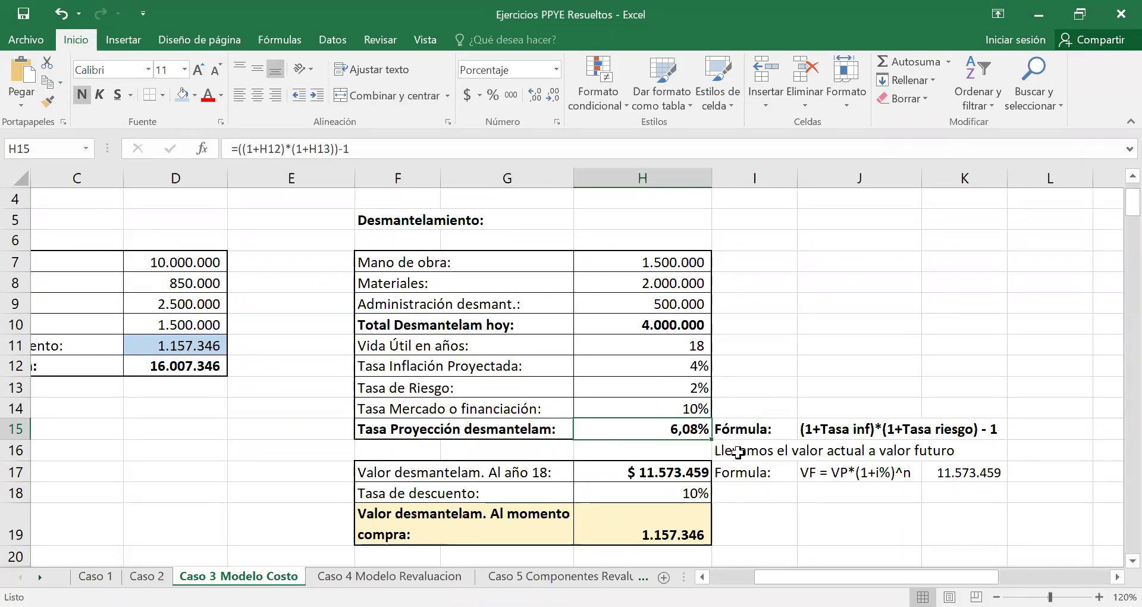
pyautogui.click(624, 325)
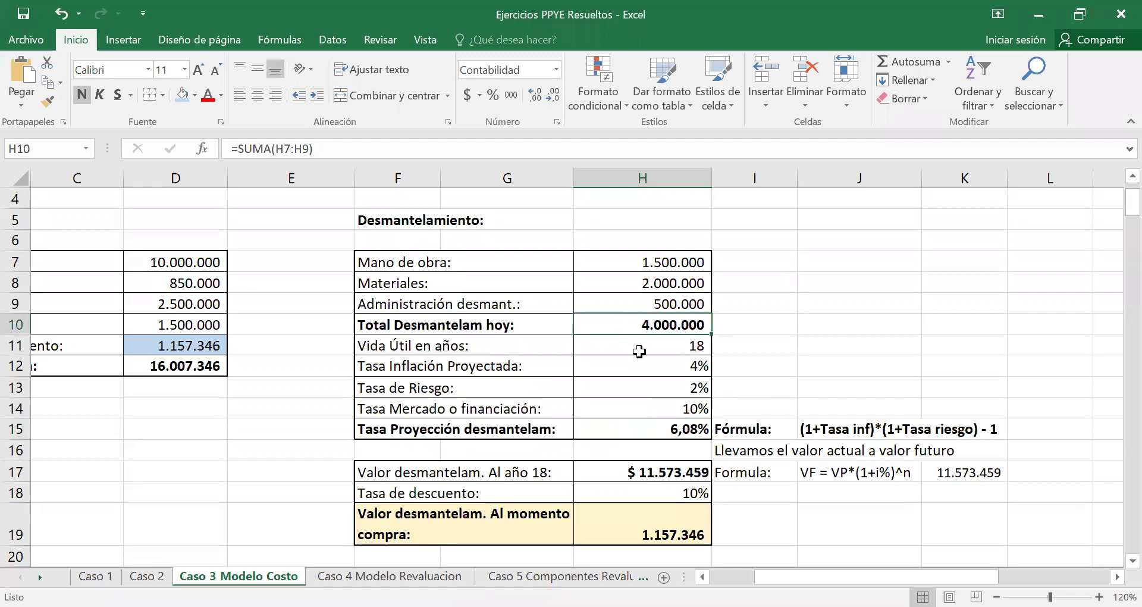
pyautogui.click(659, 430)
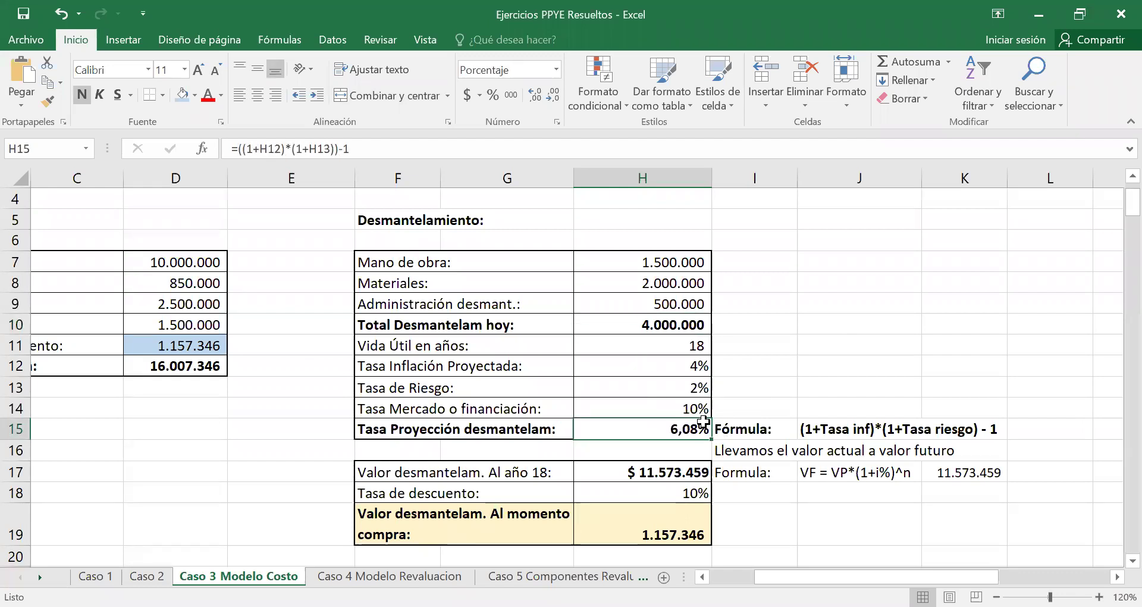
# Trace the projection rate in H15 back to the inflation rate in H12 and the risk rate in H13.
pyautogui.click(668, 367)
pyautogui.click(668, 384)
pyautogui.moveTo(669, 361); pyautogui.dragTo(668, 383)
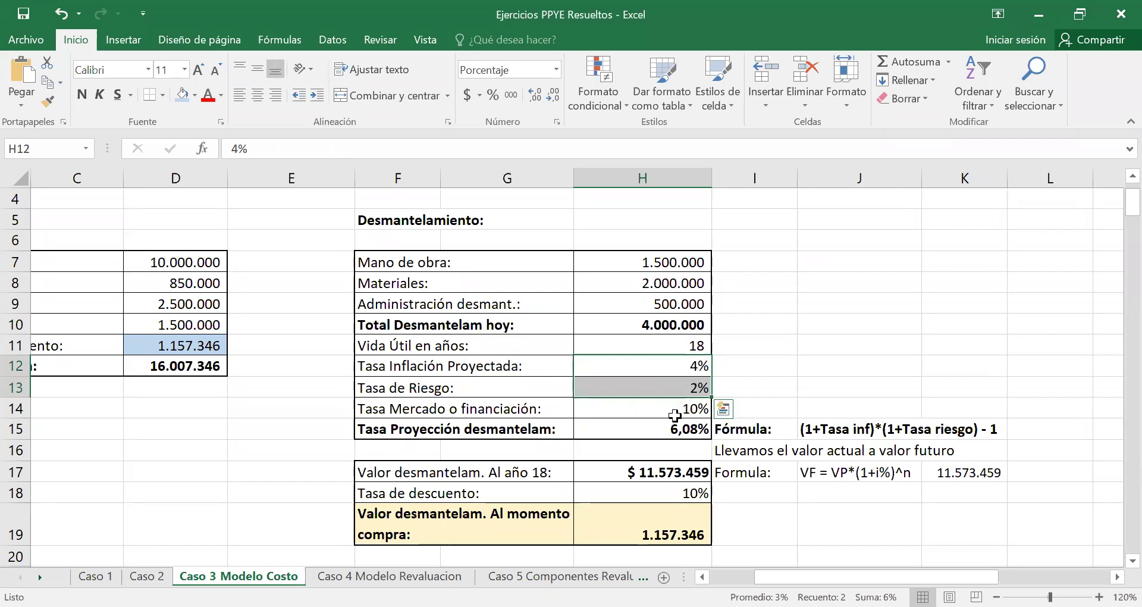
pyautogui.click(688, 428)
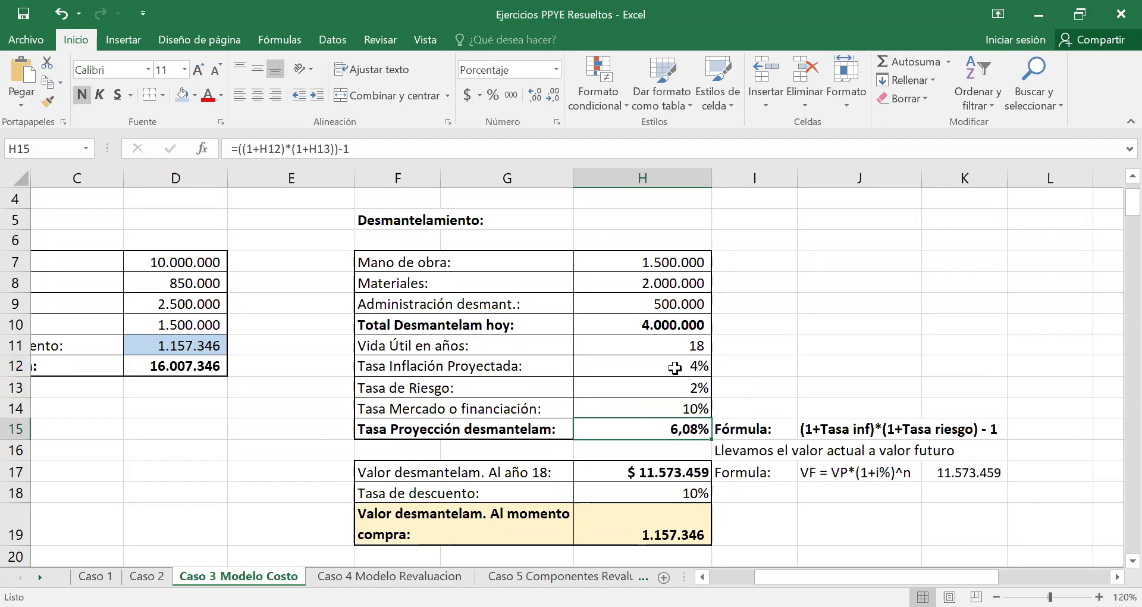
pyautogui.moveTo(674, 367); pyautogui.dragTo(702, 388)
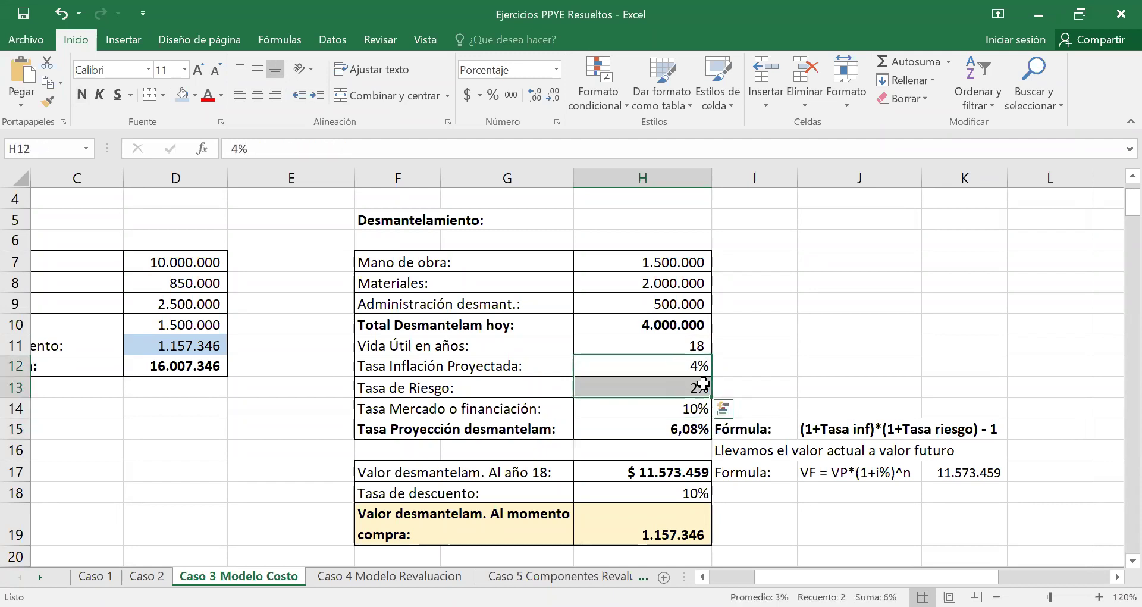
pyautogui.click(719, 371)
pyautogui.click(682, 371)
pyautogui.click(694, 388)
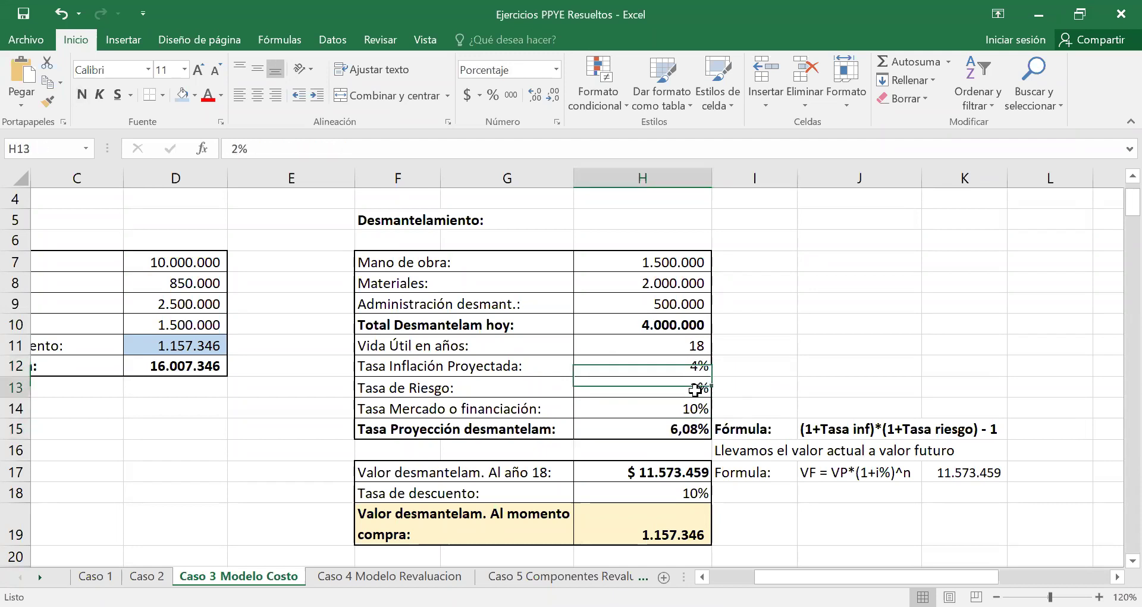
pyautogui.click(722, 372)
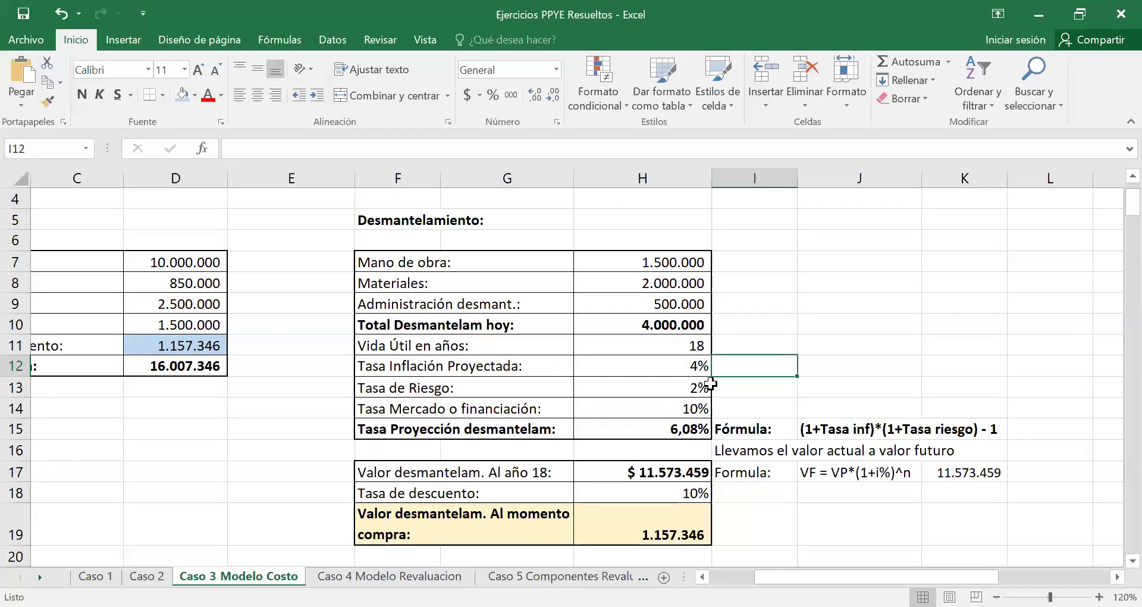
# Compare the written rate formula in J15 with the cell formula behind the projection rate in H15.
pyautogui.click(824, 427)
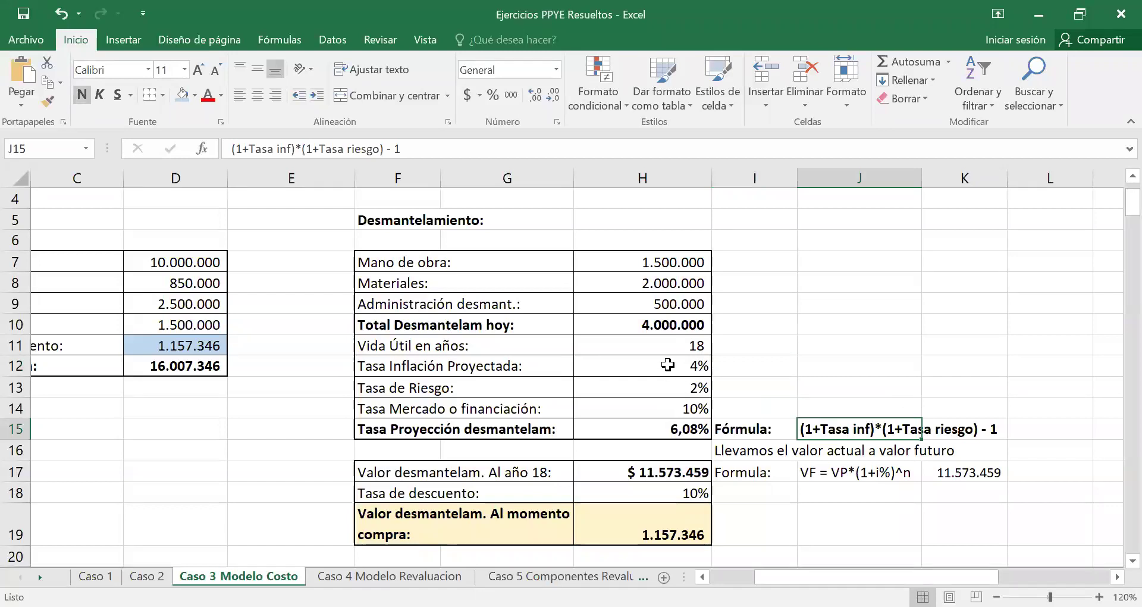
pyautogui.click(679, 426)
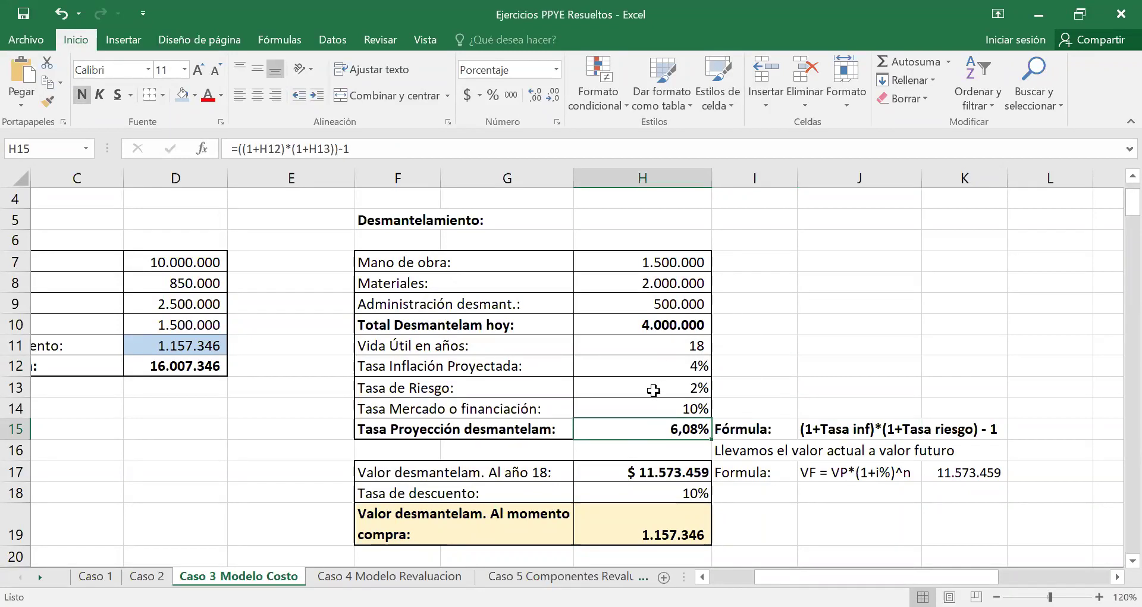
pyautogui.click(539, 434)
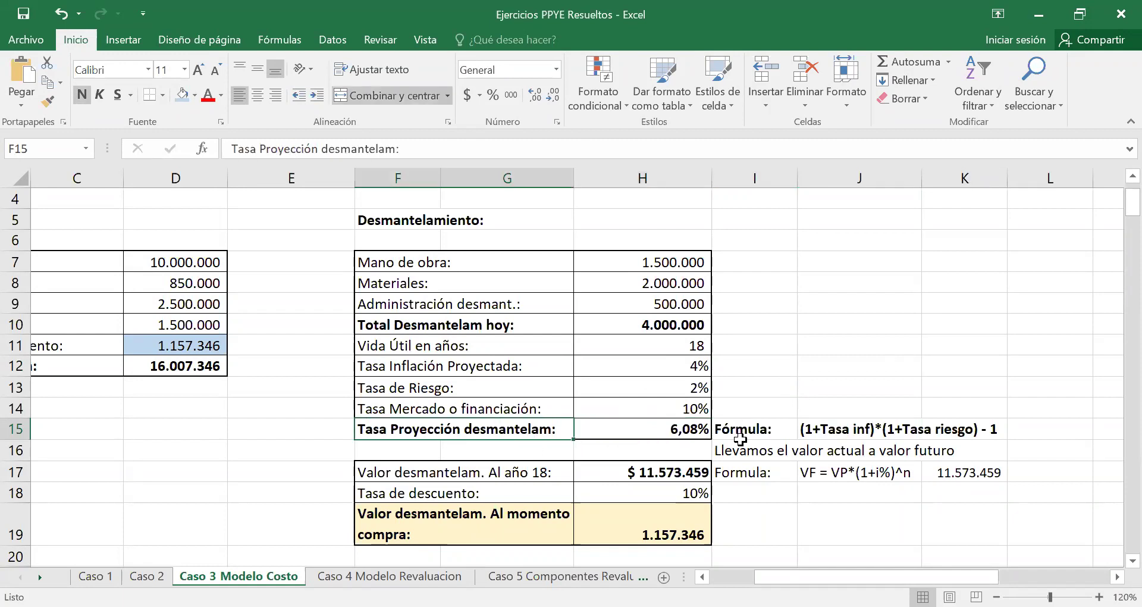
pyautogui.click(818, 428)
pyautogui.click(680, 433)
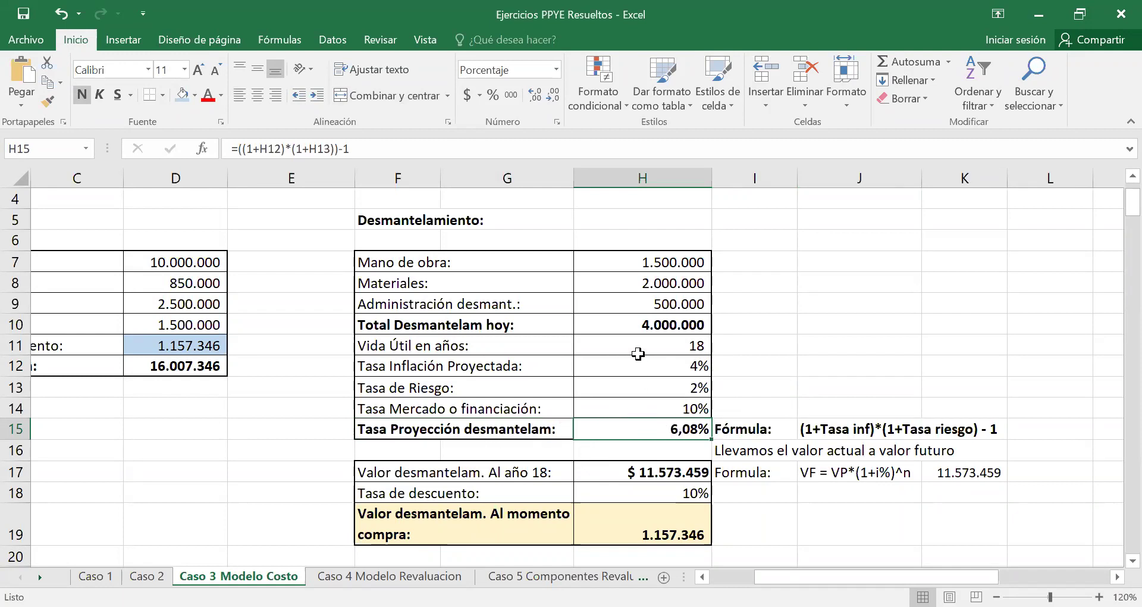
# Examine the inputs for the future value: today's dismantling total in H10, the useful life in H11 and the projection rate in H15.
pyautogui.click(635, 328)
pyautogui.click(656, 345)
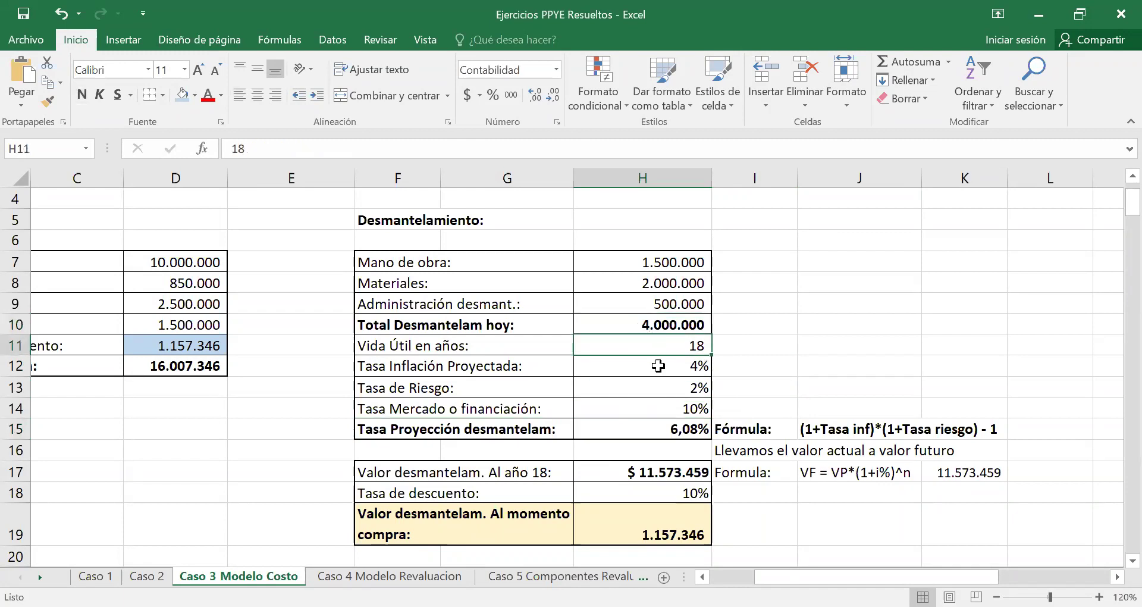
pyautogui.click(681, 429)
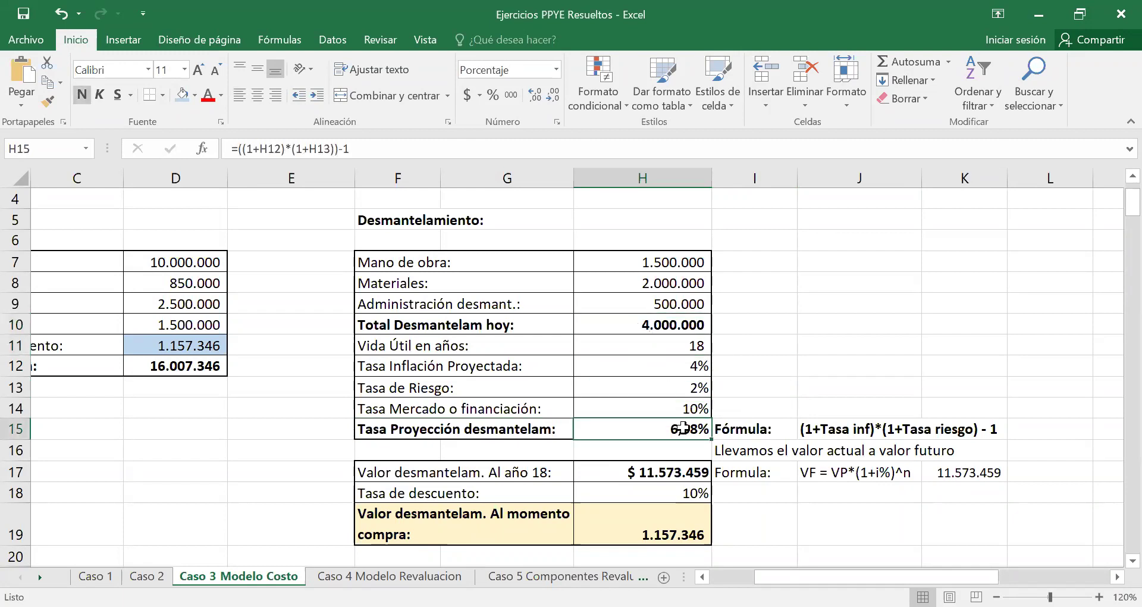
pyautogui.moveTo(647, 321); pyautogui.dragTo(487, 327)
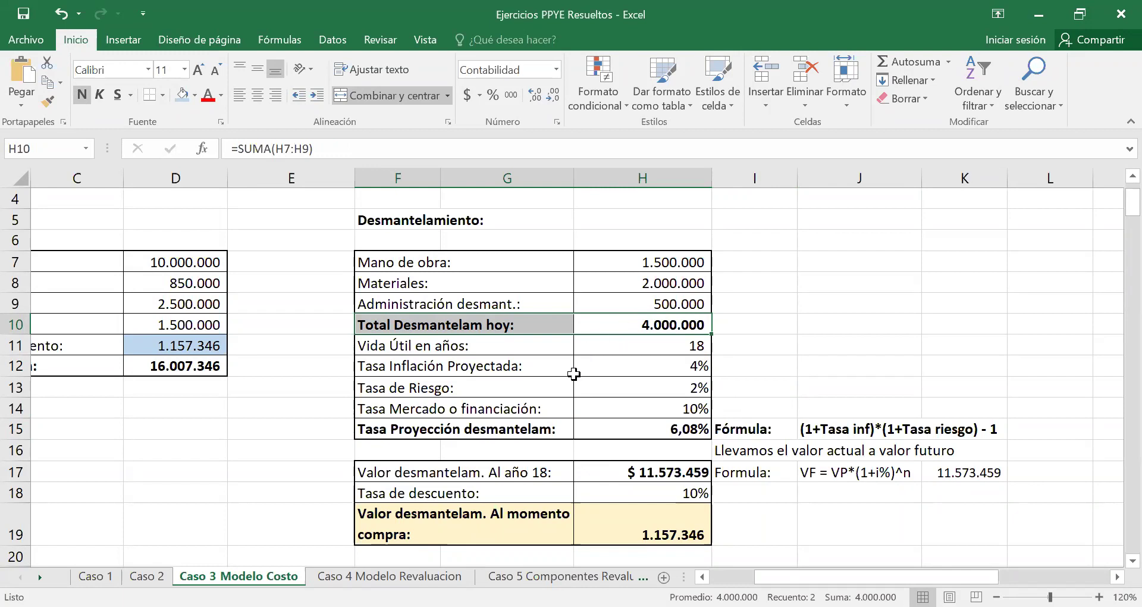
# Compare the written future value formula in J17 with the VF function in H17, leaving both unmodified.
pyautogui.click(766, 472)
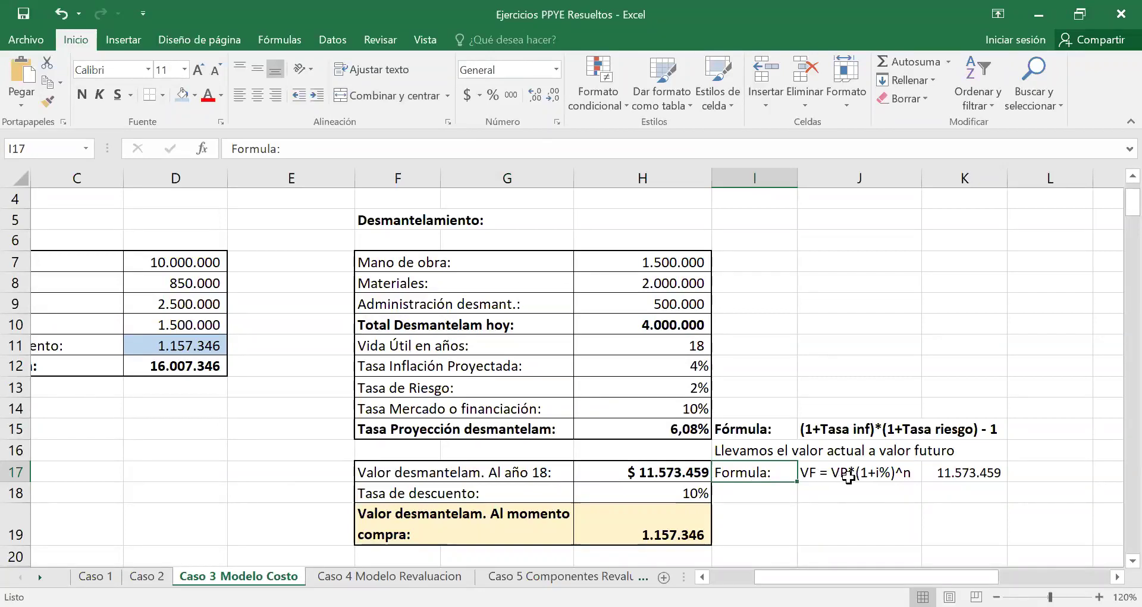
pyautogui.click(815, 476)
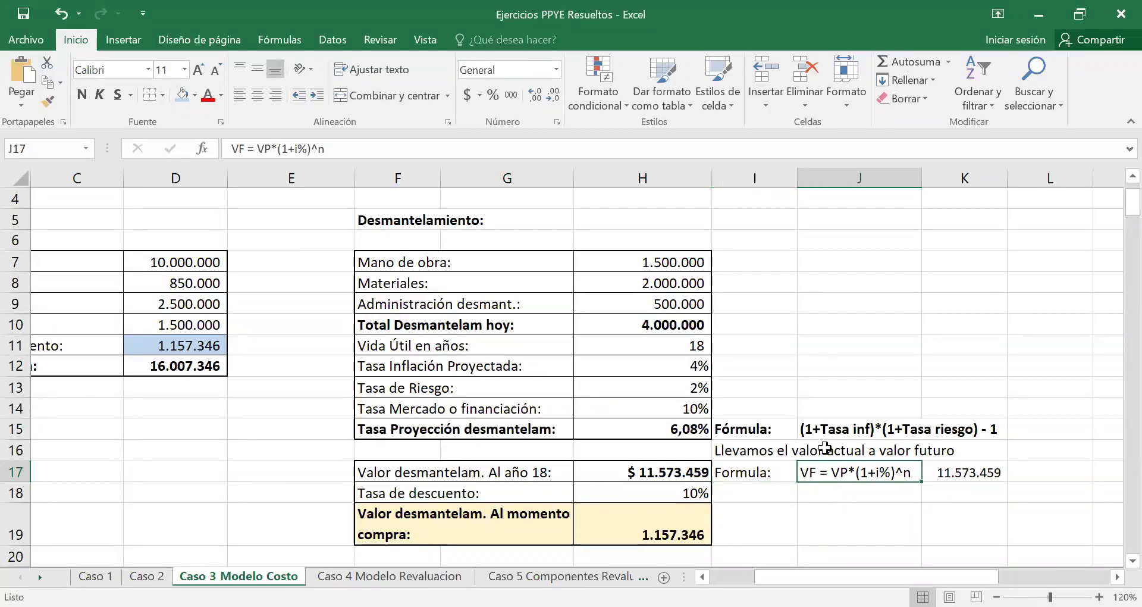
pyautogui.click(285, 149)
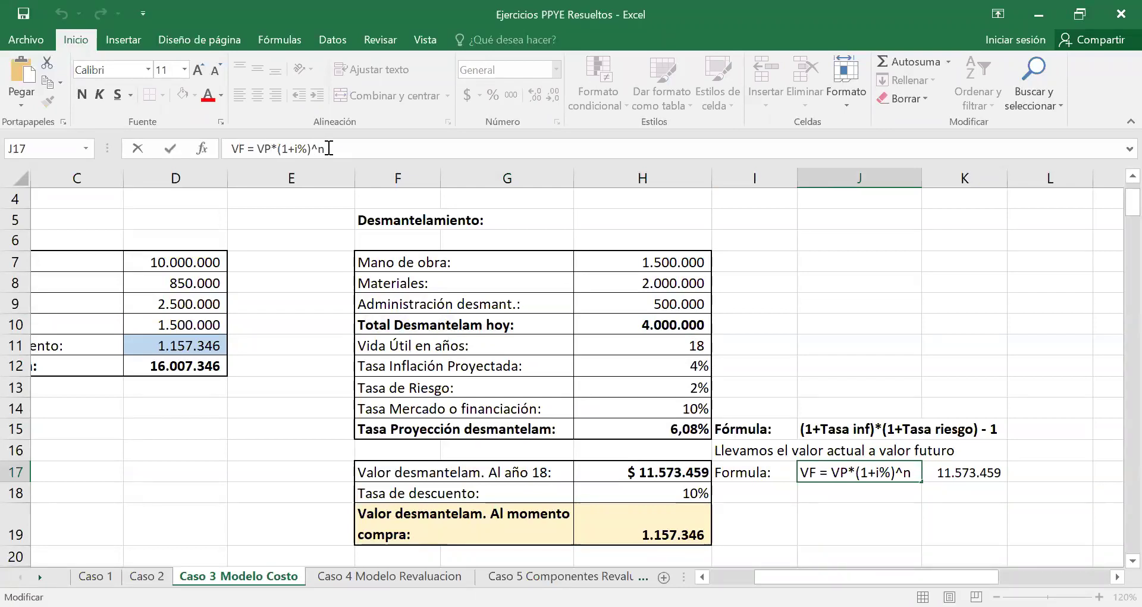
pyautogui.click(857, 342)
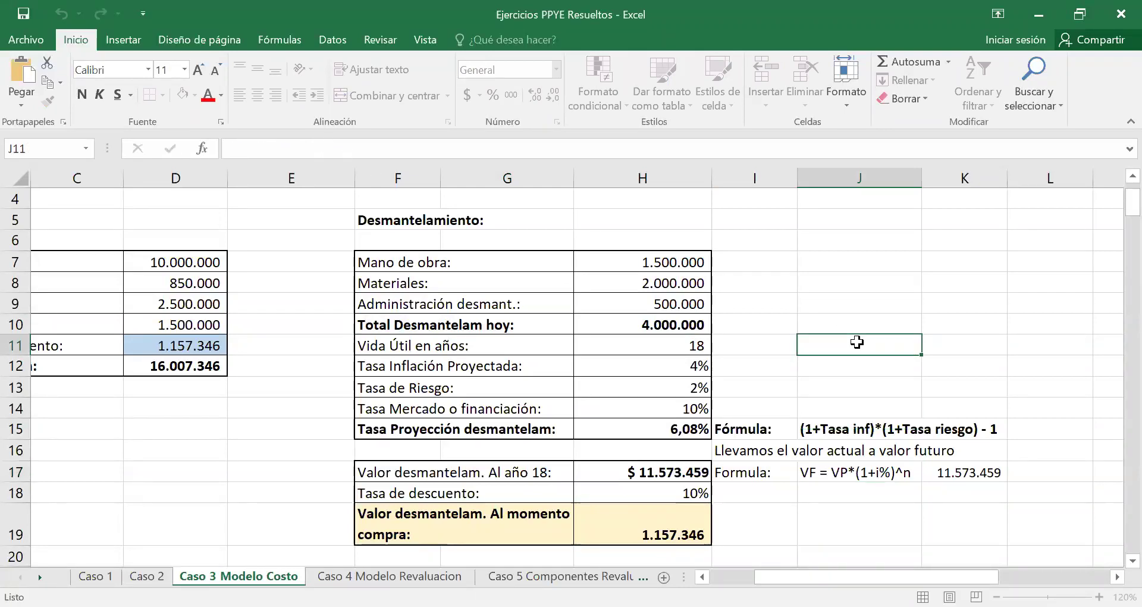
pyautogui.click(818, 476)
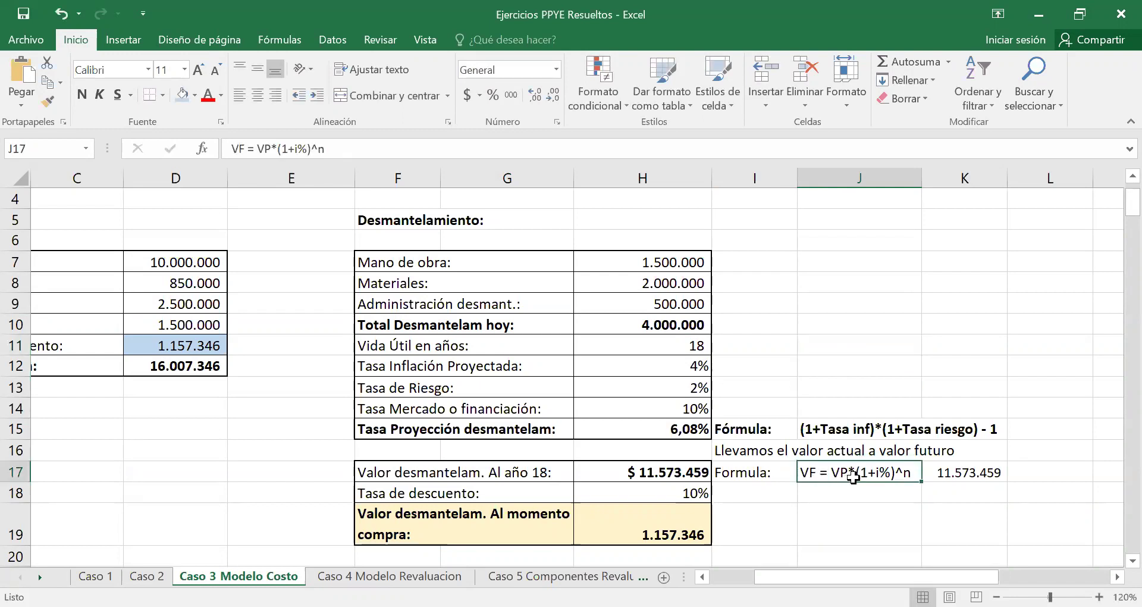
pyautogui.click(742, 476)
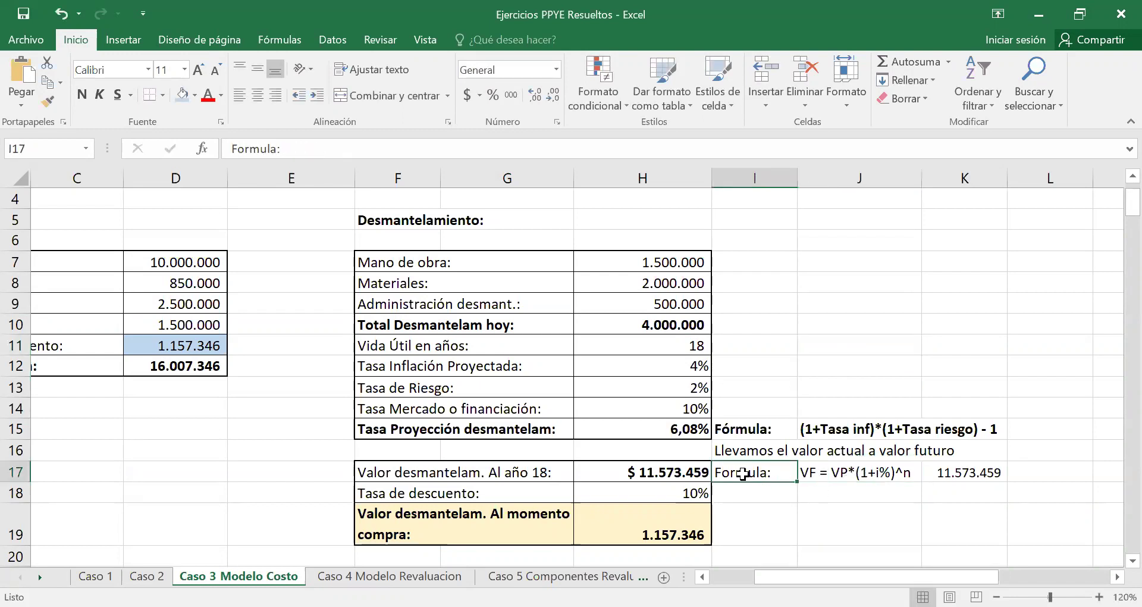
pyautogui.click(653, 470)
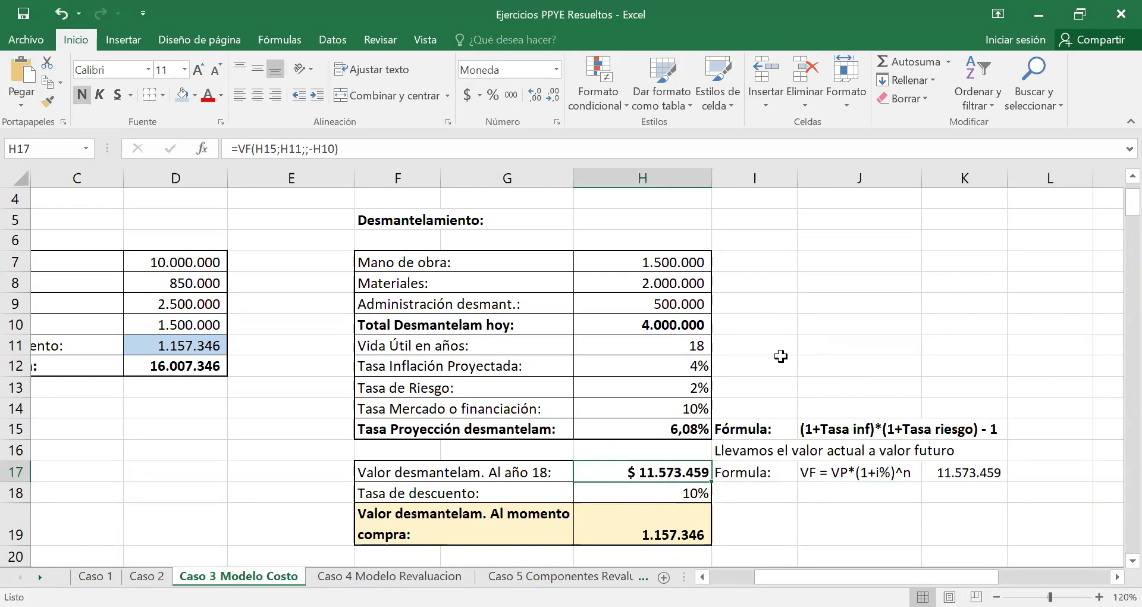
# Look through the financial function library for VF, then close the list without inserting a function.
pyautogui.click(285, 41)
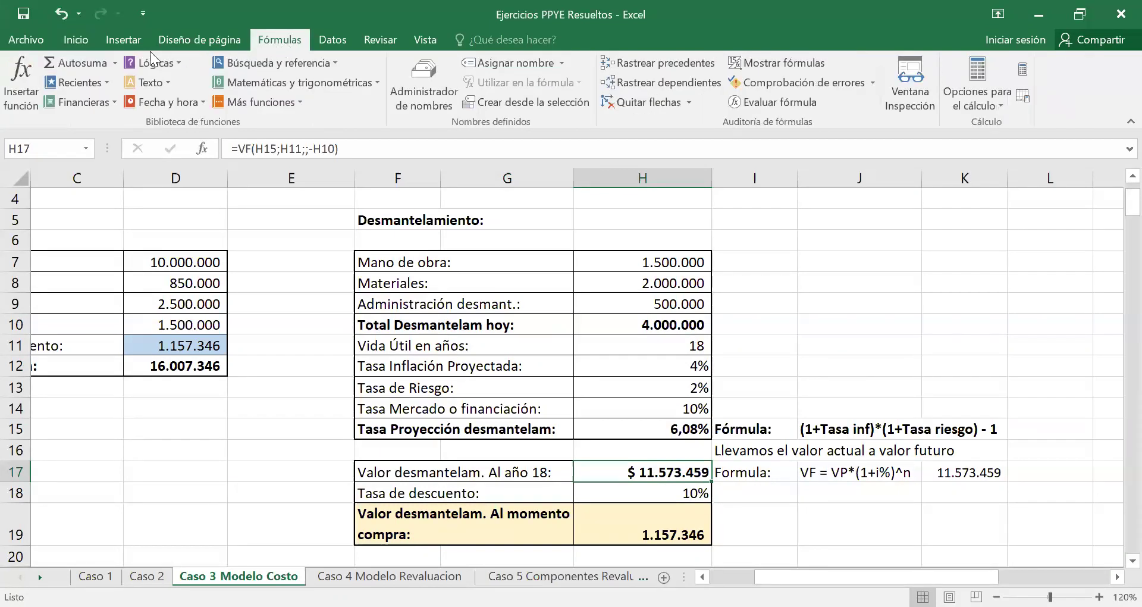
pyautogui.click(115, 100)
pyautogui.scroll(-5, 116, 246)
pyautogui.scroll(-6, 125, 257)
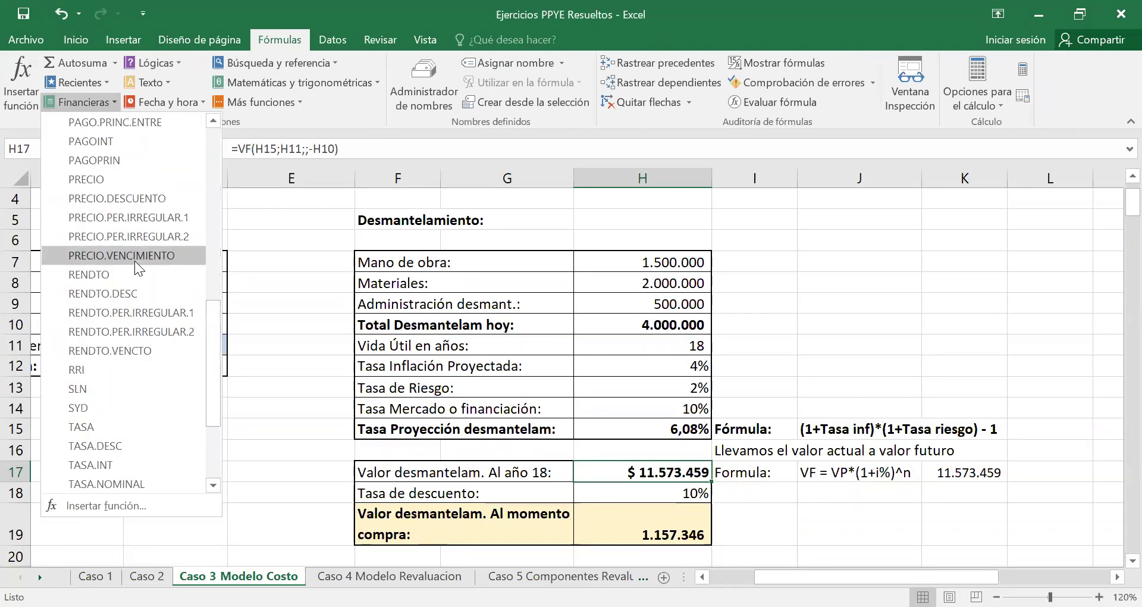
pyautogui.scroll(-3, 135, 260)
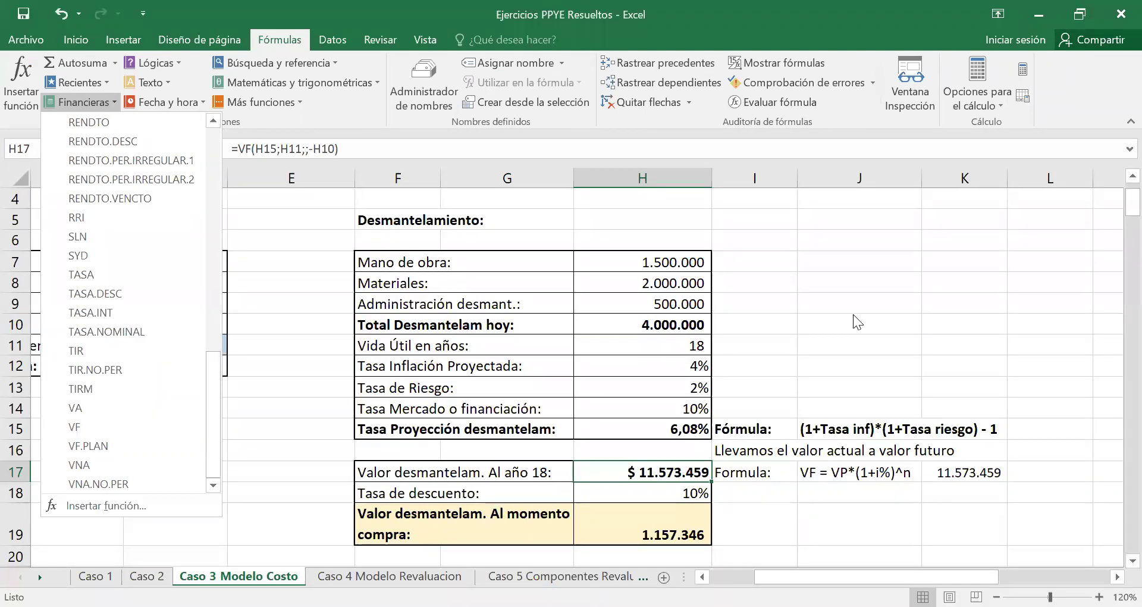
pyautogui.click(760, 499)
pyautogui.click(769, 497)
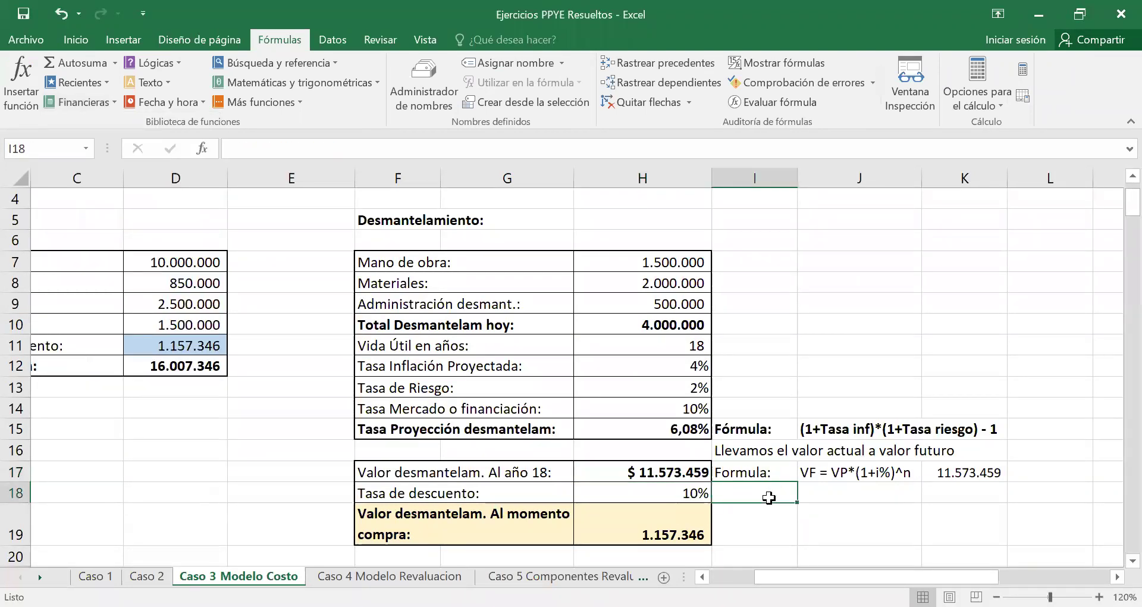
# Insert the VF financial function in empty cell I18 and keep its arguments dialog clear of the dismantling inputs in column H.
pyautogui.click(684, 470)
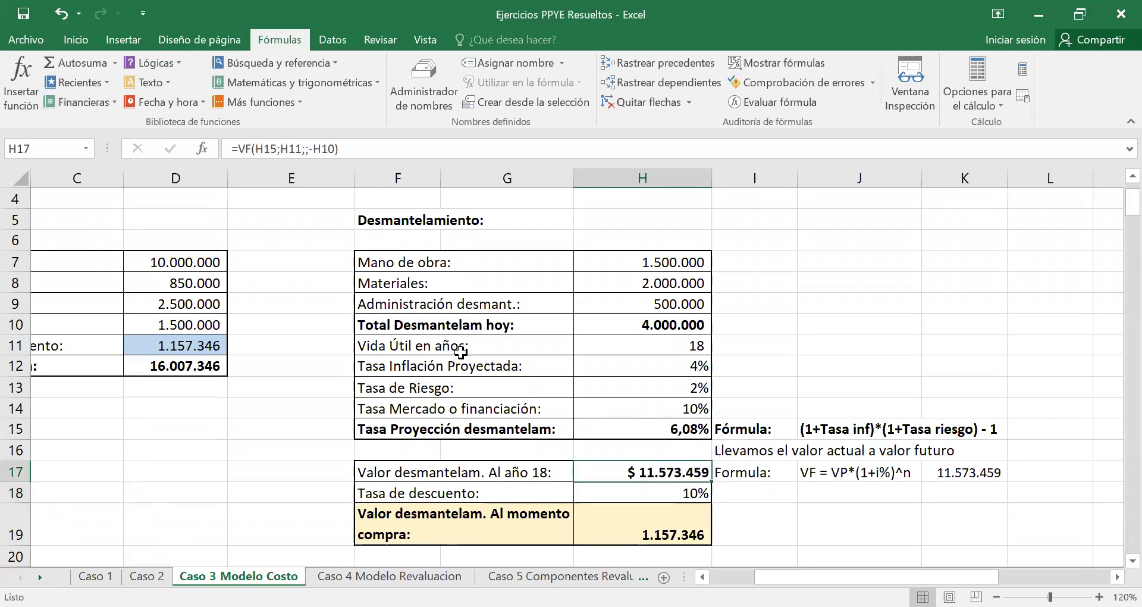
pyautogui.click(753, 490)
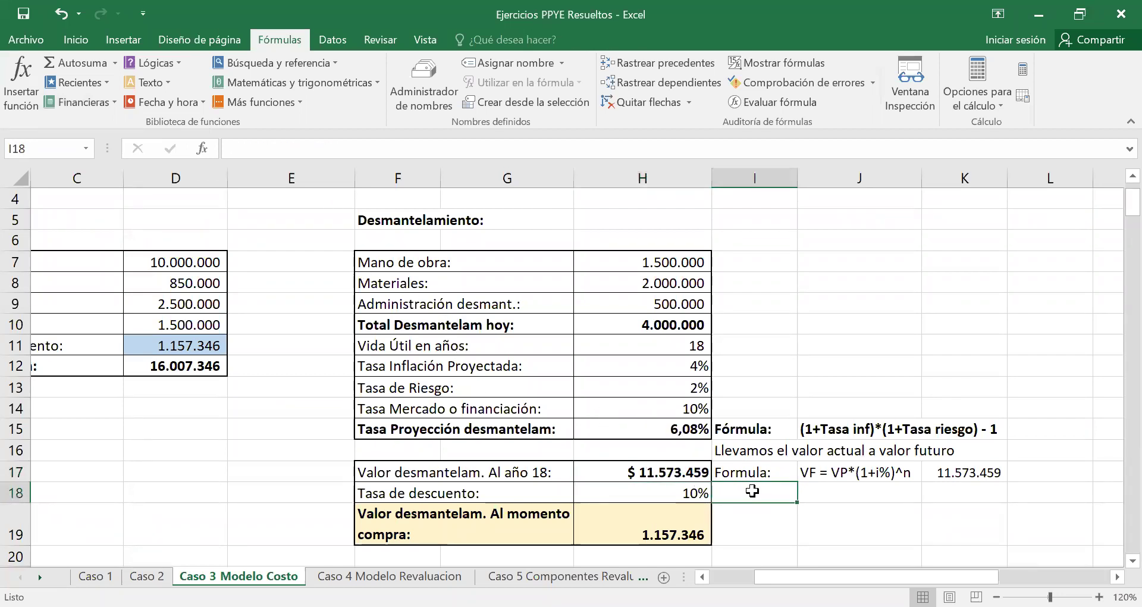
pyautogui.click(114, 102)
pyautogui.scroll(-6, 151, 226)
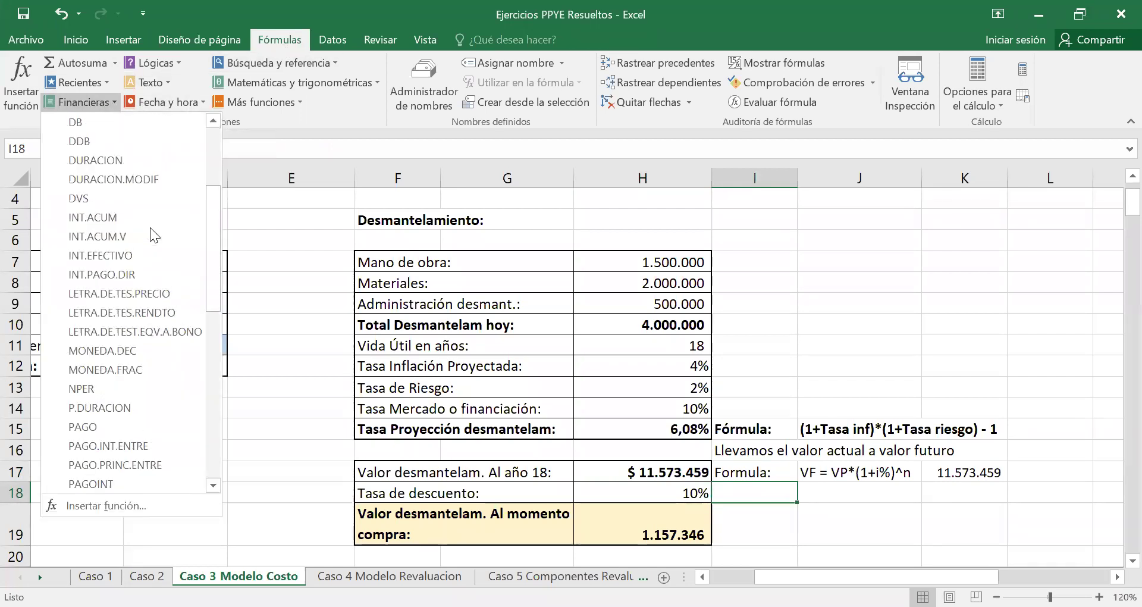
pyautogui.scroll(-6, 148, 237)
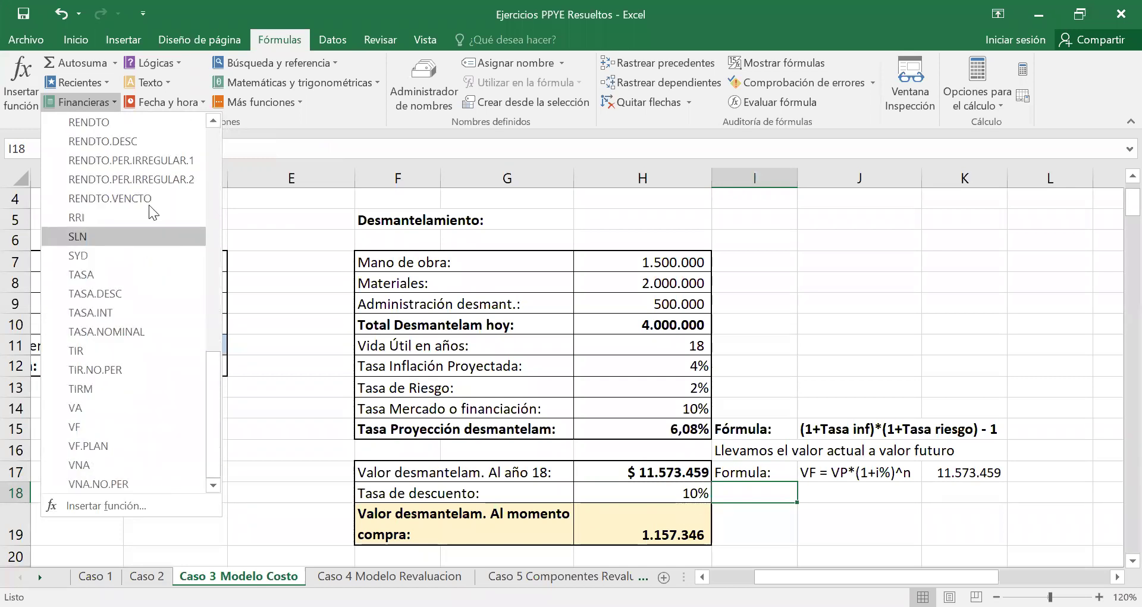
pyautogui.click(97, 426)
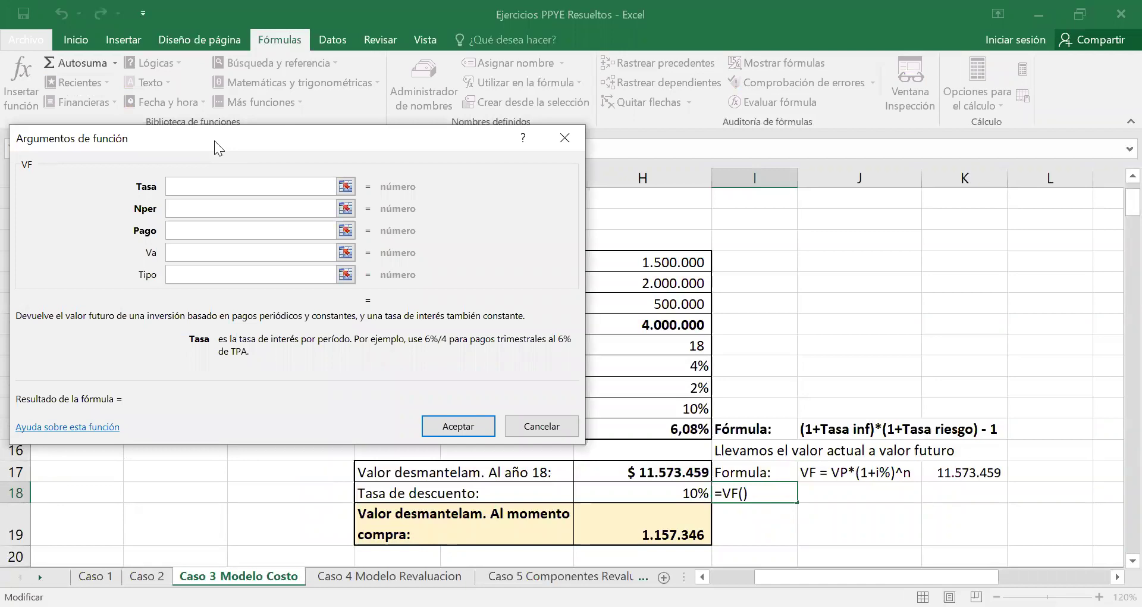
pyautogui.moveTo(329, 128); pyautogui.dragTo(467, 96)
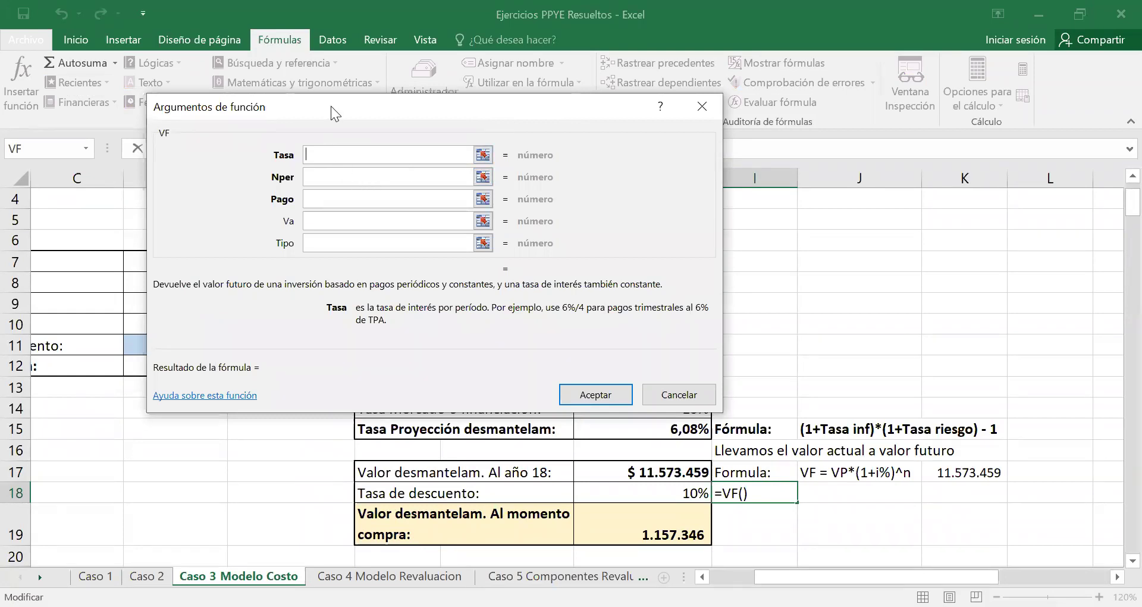
pyautogui.moveTo(331, 106); pyautogui.dragTo(238, 89)
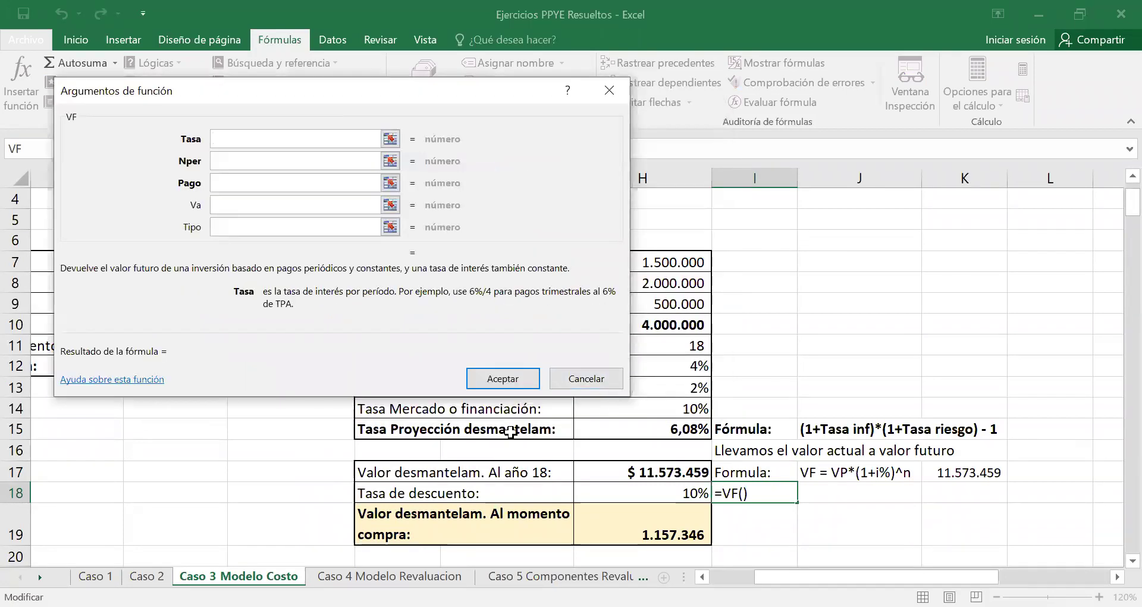
# Set the VF function's Tasa argument to the projection rate in H15 and Nper to the useful life in H11.
pyautogui.click(690, 430)
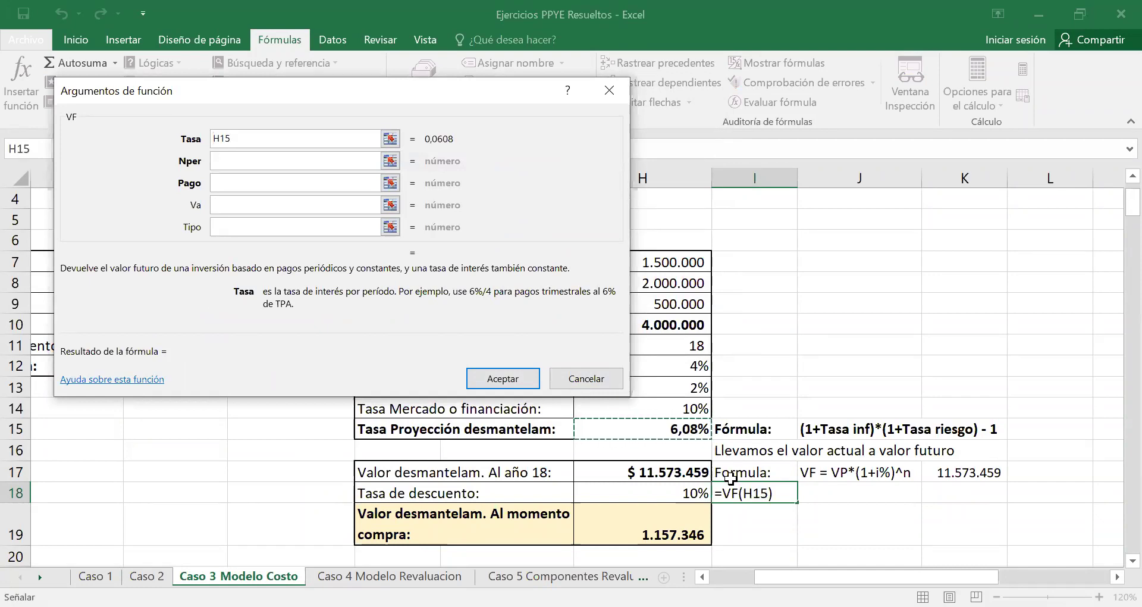
pyautogui.click(226, 165)
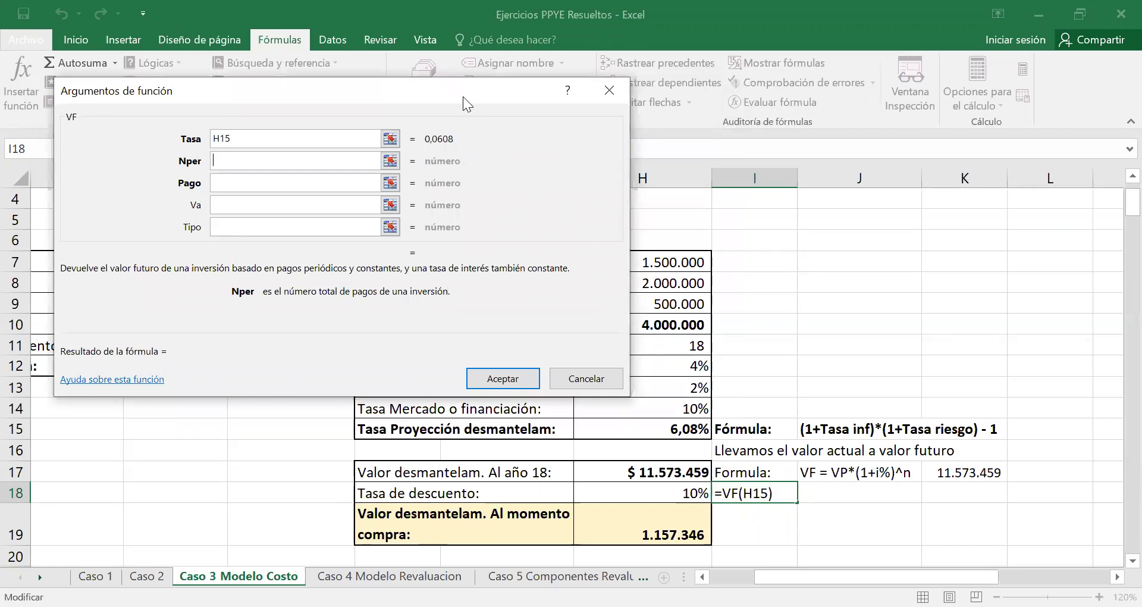
pyautogui.moveTo(463, 95); pyautogui.dragTo(444, 71)
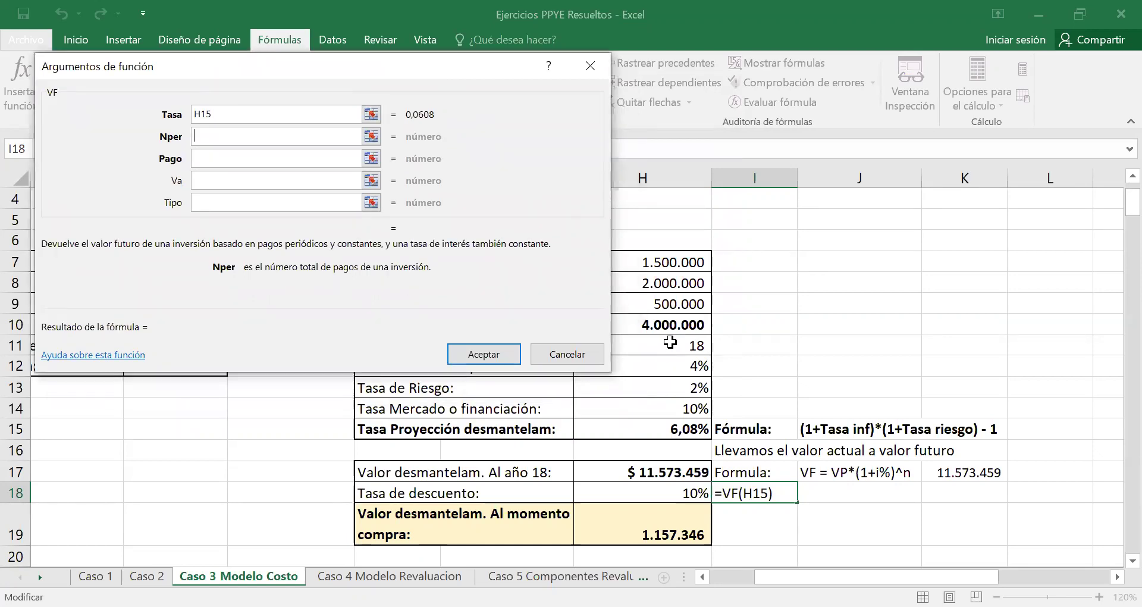
pyautogui.click(672, 340)
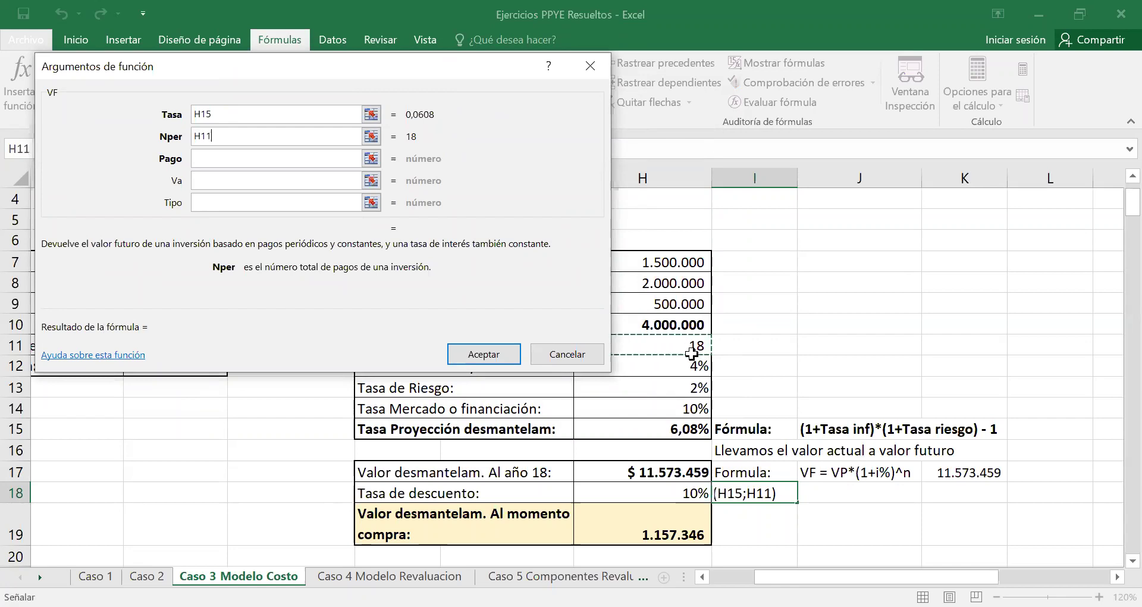
# Set the VF function's Va argument to -H10, leave Pago and Tipo empty, and accept the function in I18.
pyautogui.click(207, 181)
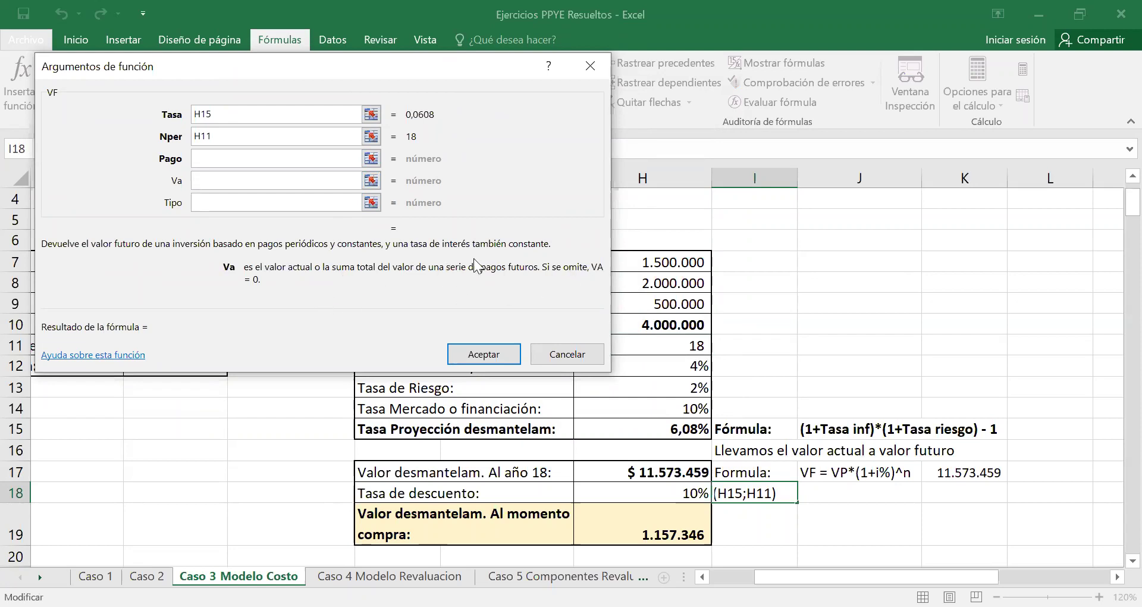
pyautogui.click(277, 181)
pyautogui.click(680, 325)
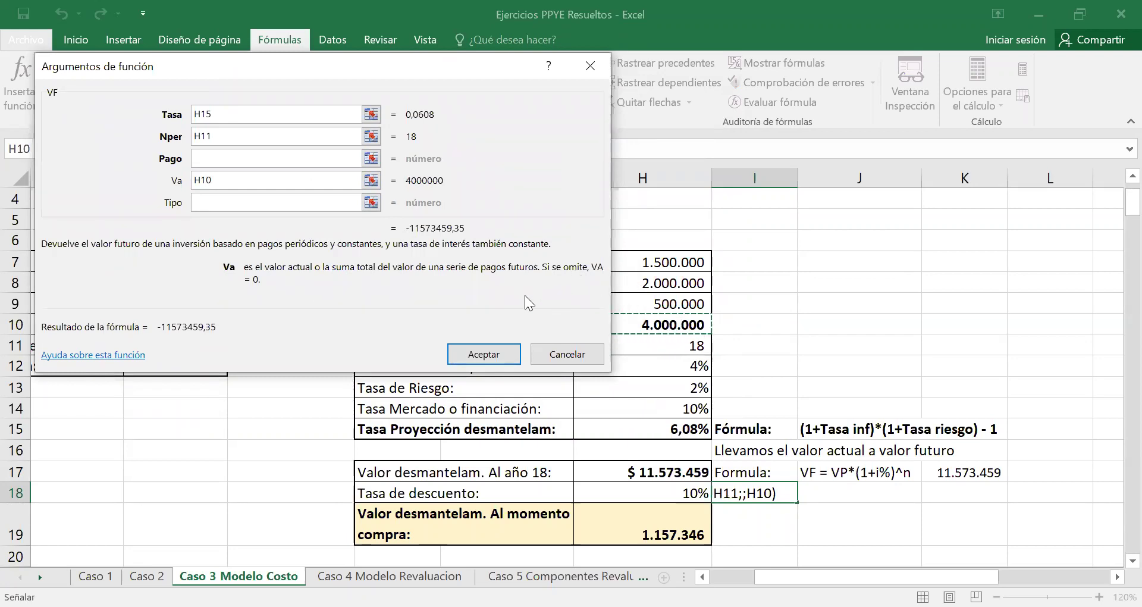
pyautogui.click(195, 181)
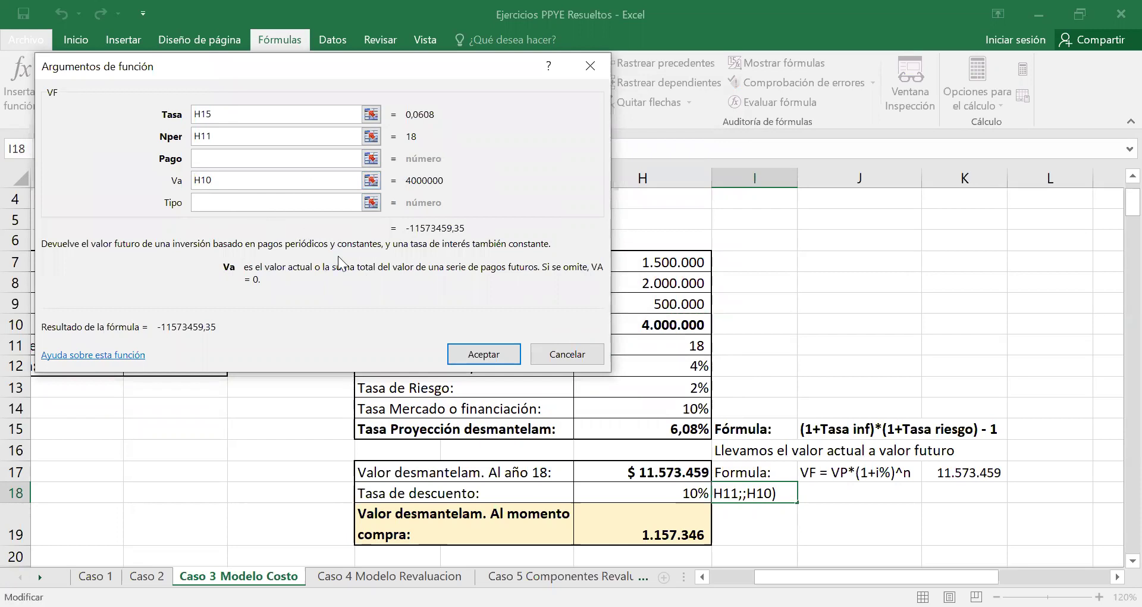
pyautogui.write('-')
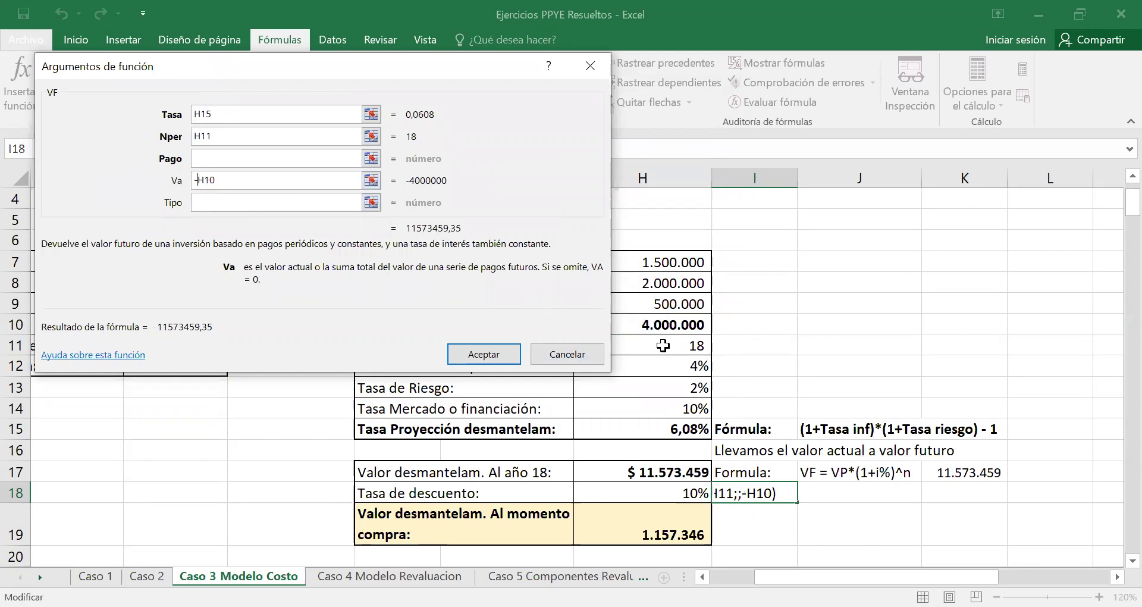
pyautogui.click(509, 353)
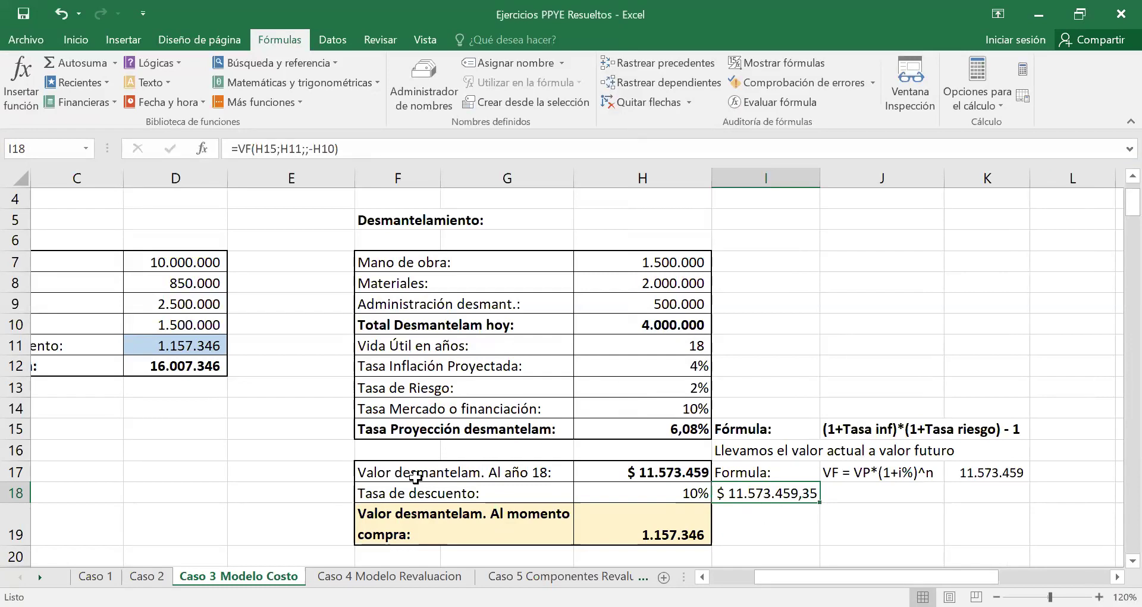
# Compare the trial VF formula in I18 with the one in H17, then clear I18.
pyautogui.click(675, 470)
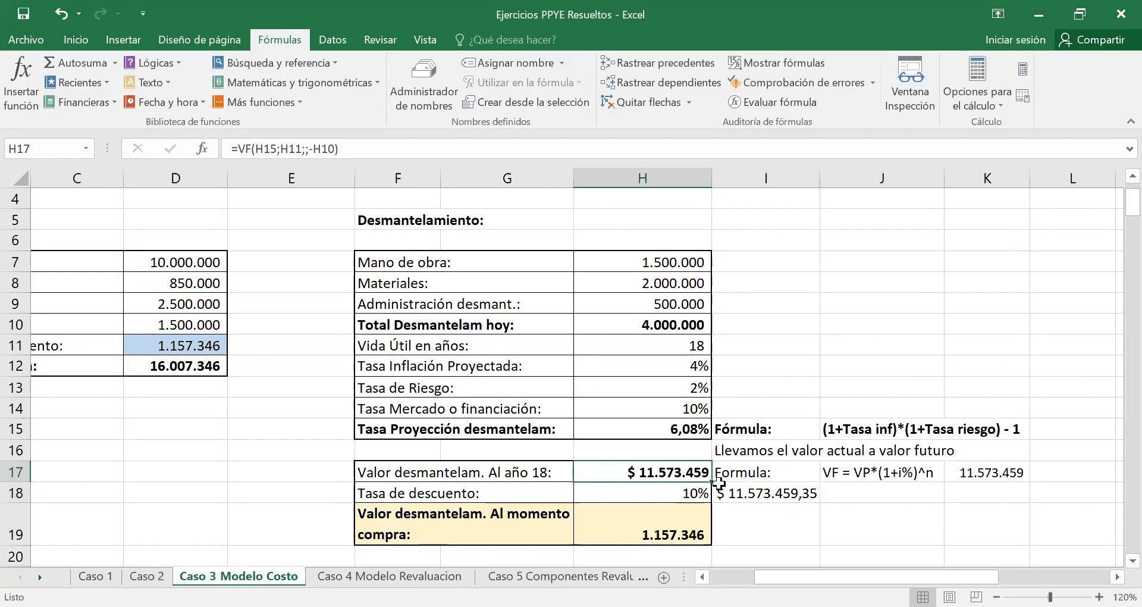
pyautogui.click(743, 493)
pyautogui.click(689, 468)
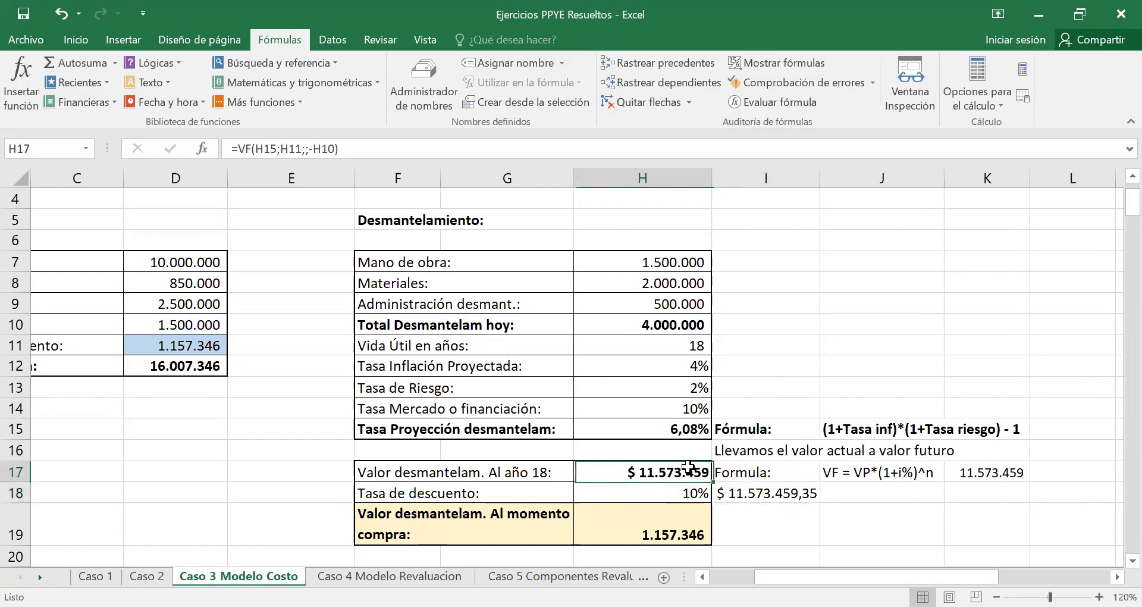
pyautogui.click(751, 492)
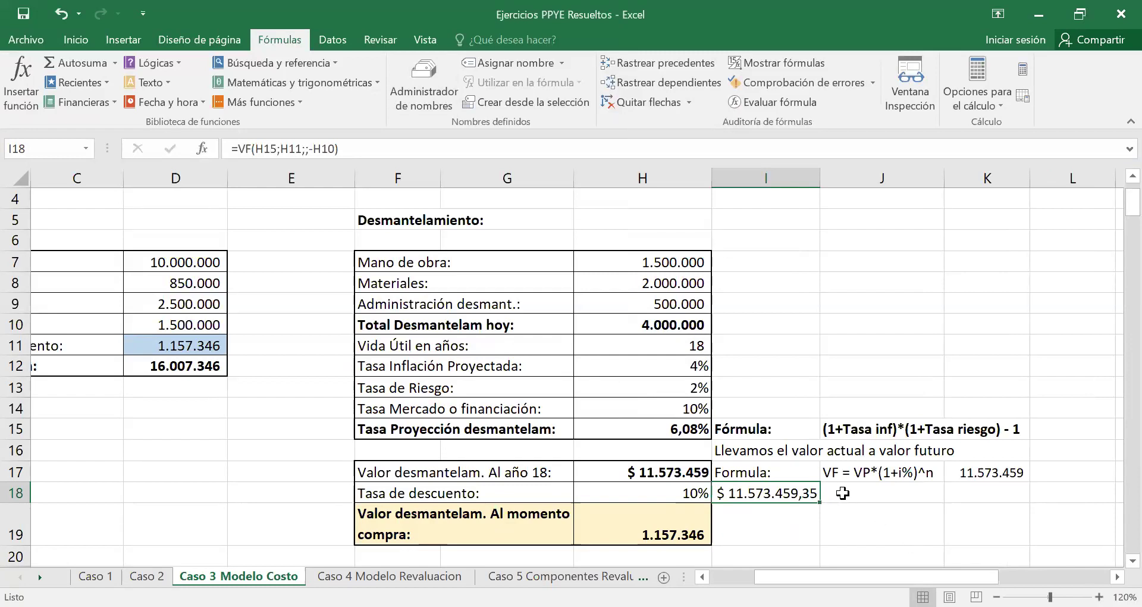
pyautogui.press('Delete')
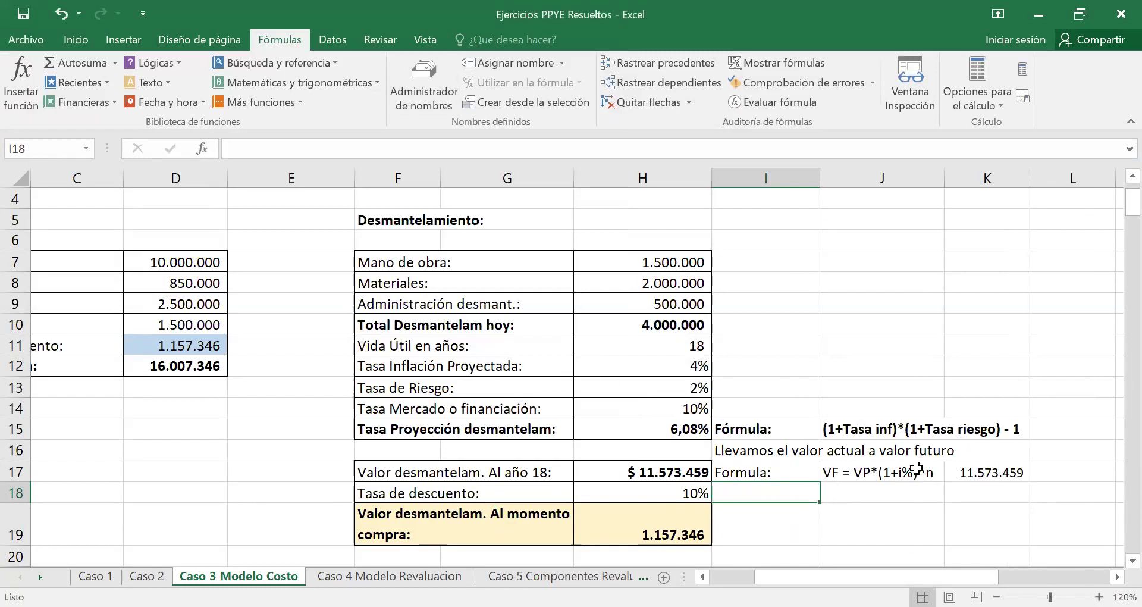
# Compare the written future value formula in J17 with the manual calculation in K17 and the VF function in H17.
pyautogui.click(900, 474)
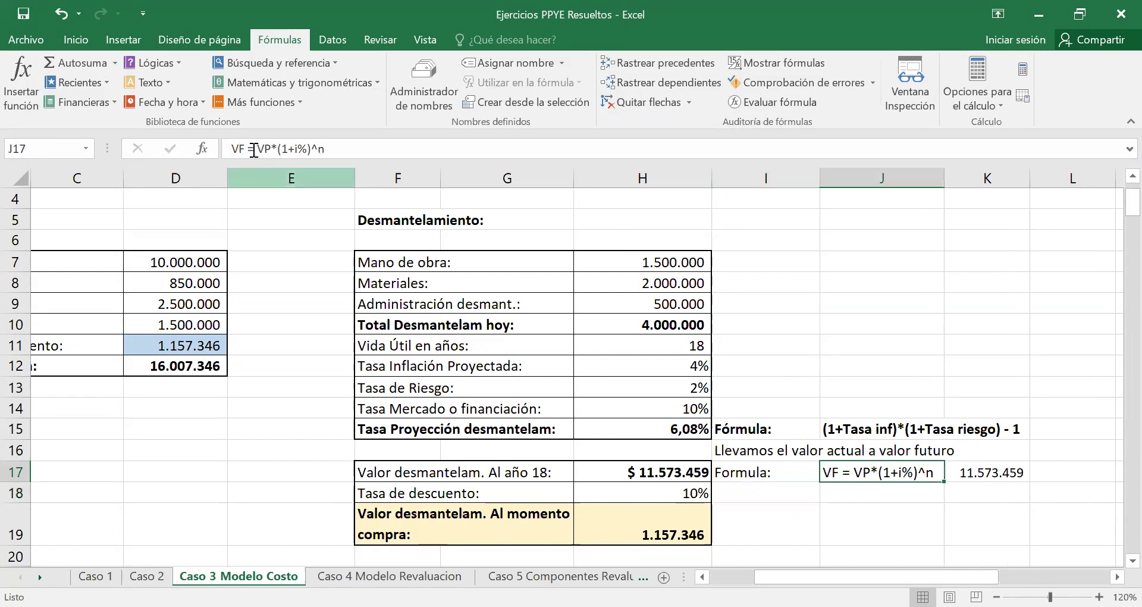
pyautogui.click(973, 475)
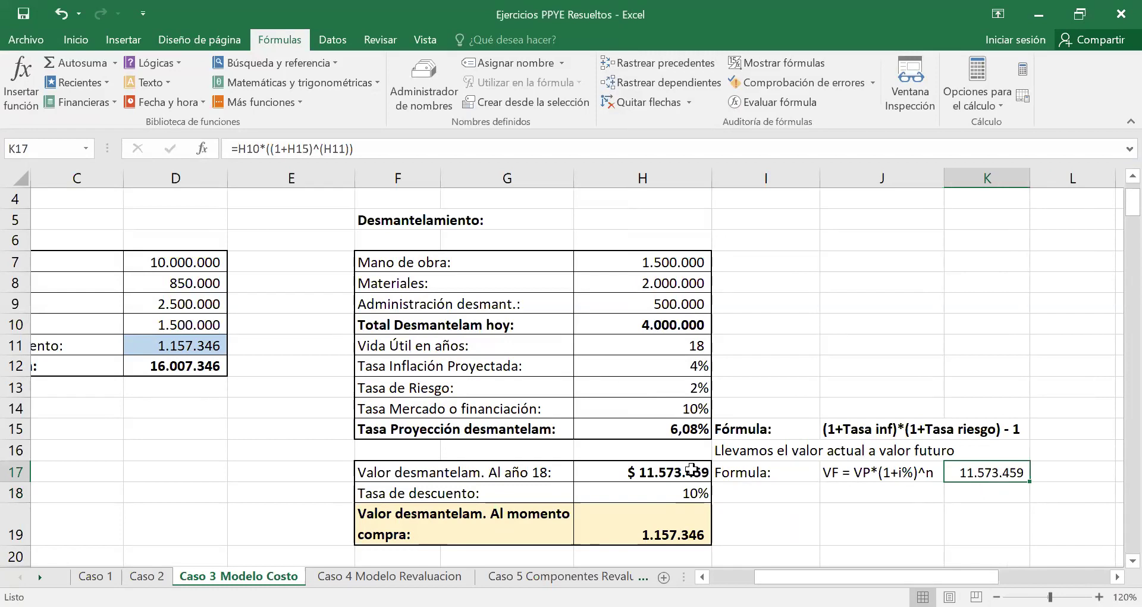
pyautogui.click(798, 479)
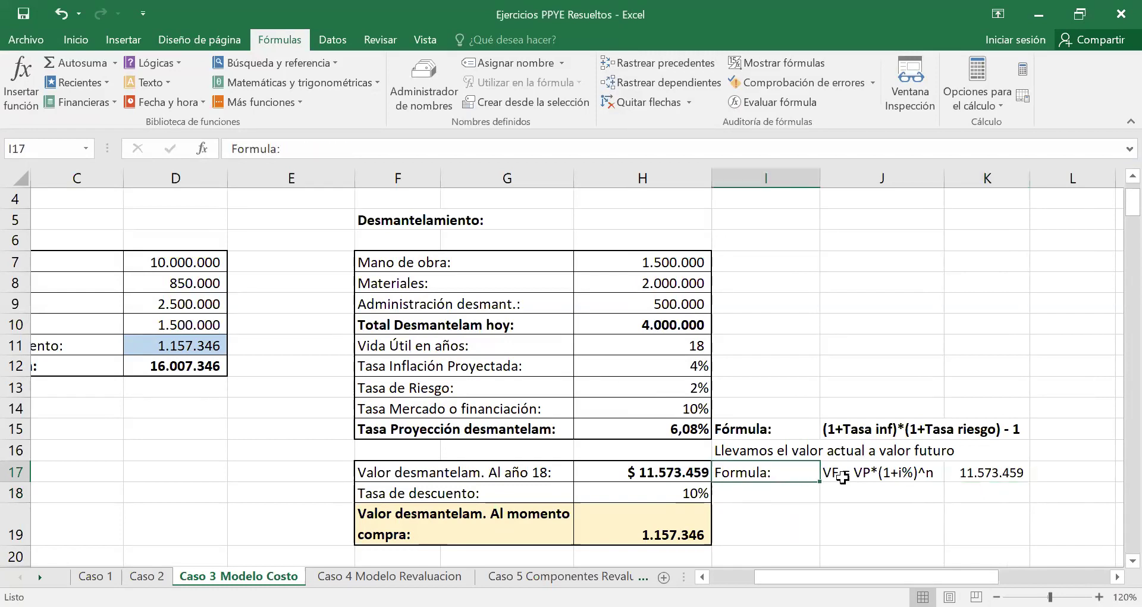
pyautogui.click(859, 479)
pyautogui.click(682, 470)
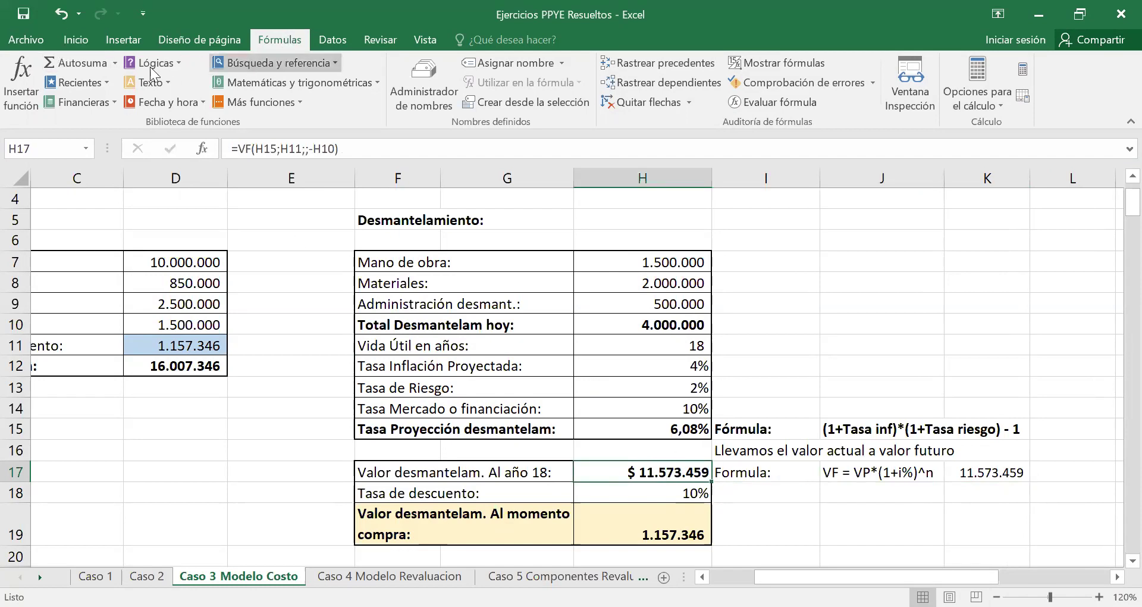
pyautogui.click(113, 102)
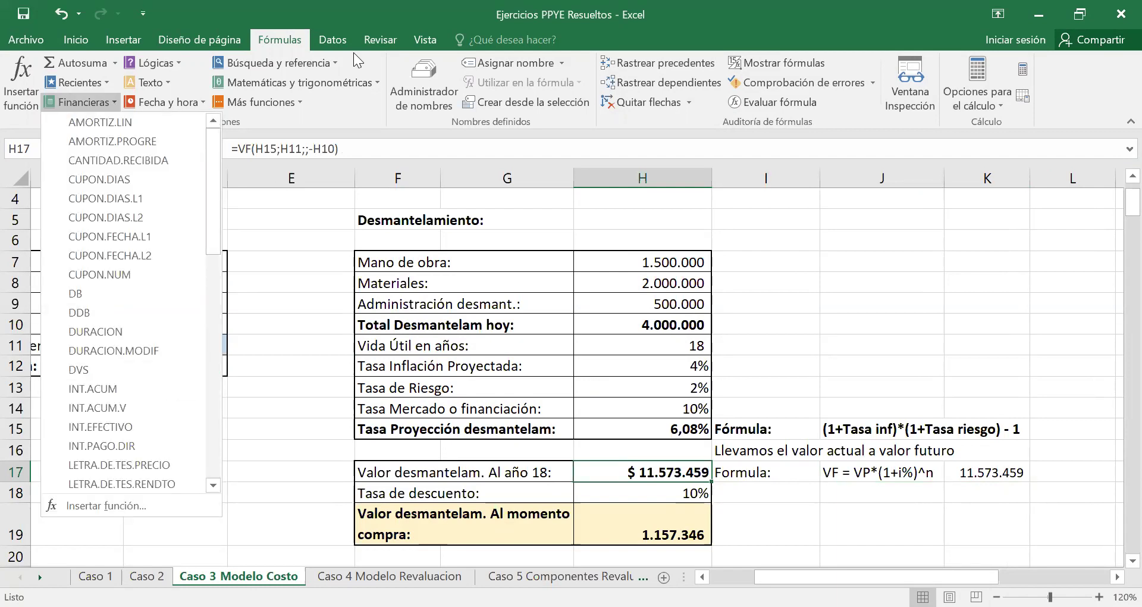
pyautogui.click(891, 464)
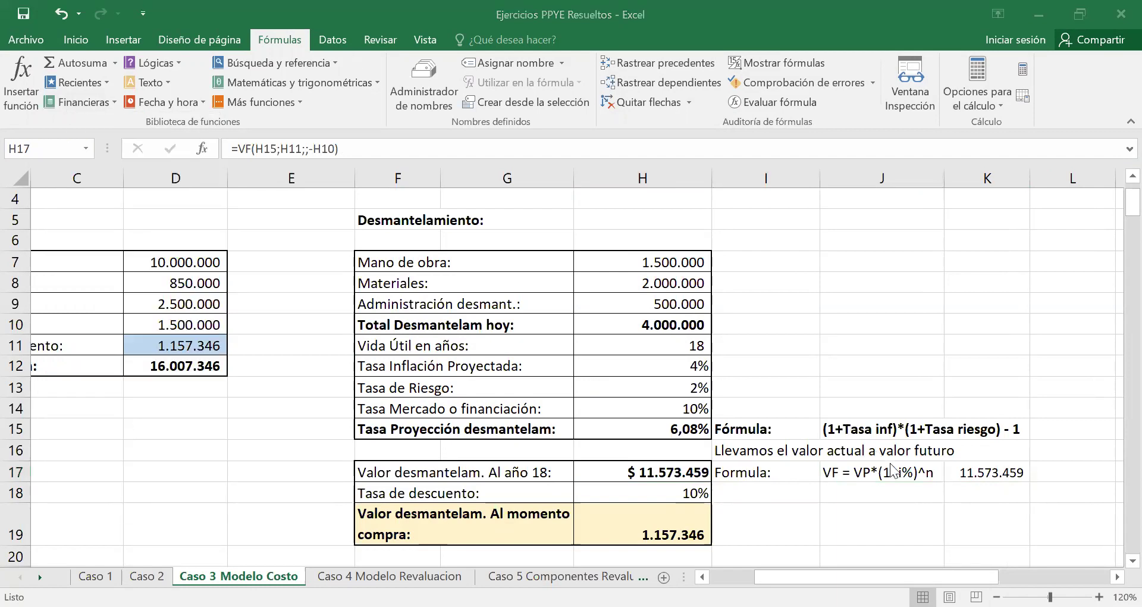
pyautogui.click(985, 477)
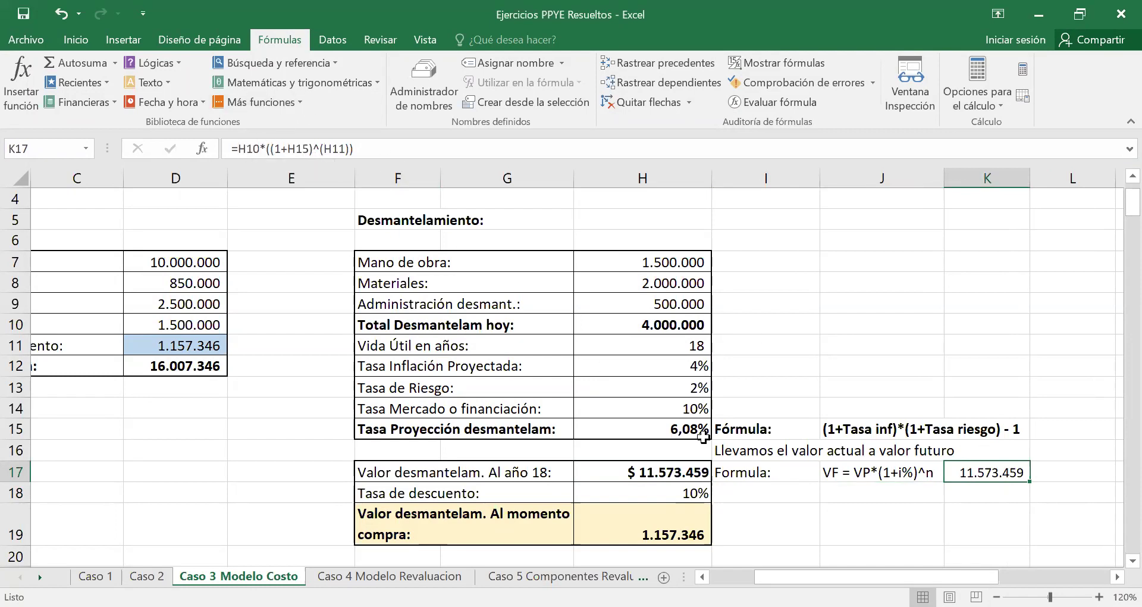
# Enter the manual future value formula =(H10)*((1+H15)^(H11)) in J19.
pyautogui.click(889, 518)
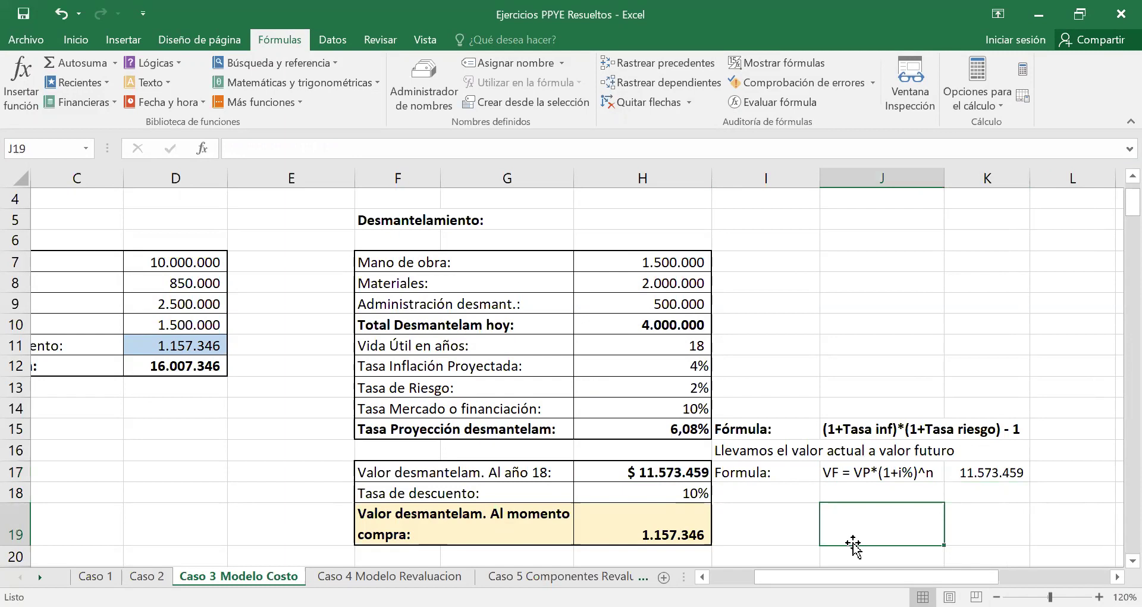
pyautogui.write('=')
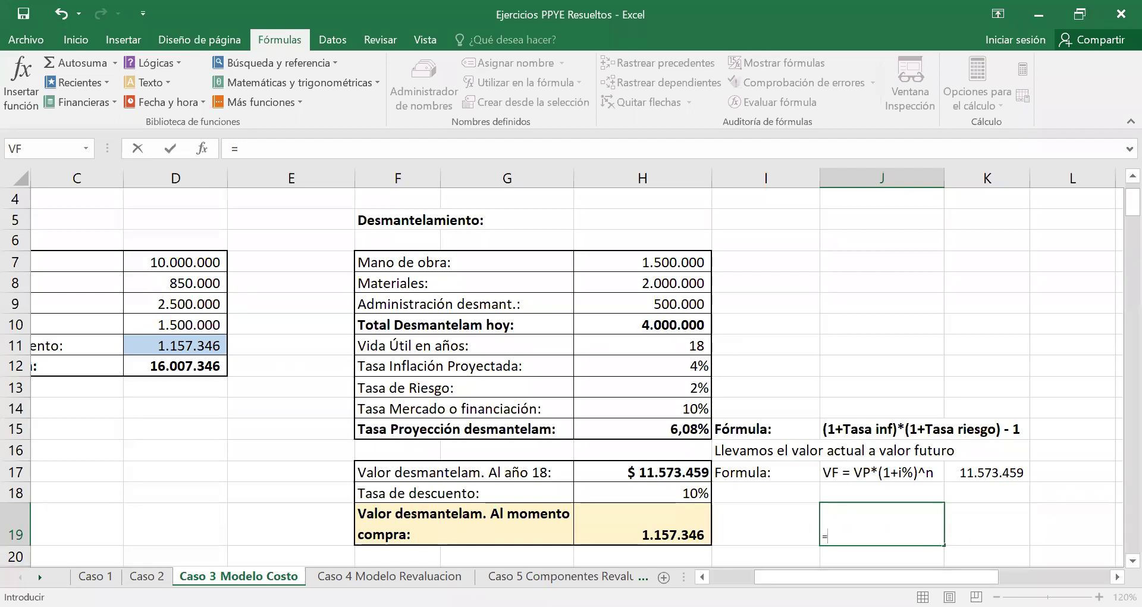
pyautogui.write('(')
pyautogui.click(648, 325)
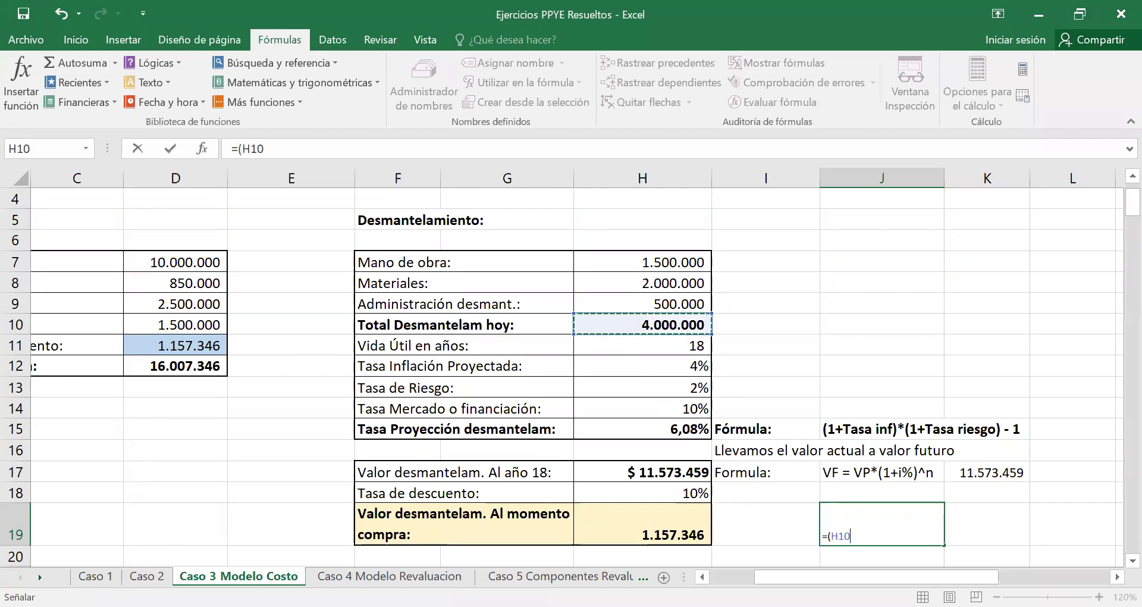
pyautogui.write(')*')
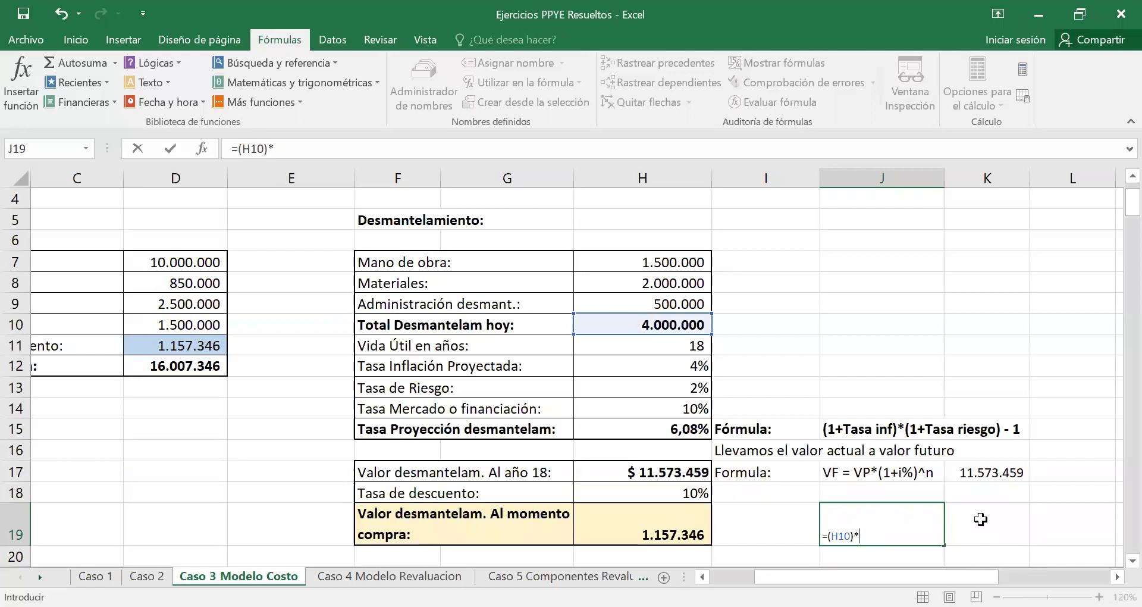
pyautogui.write('((1+')
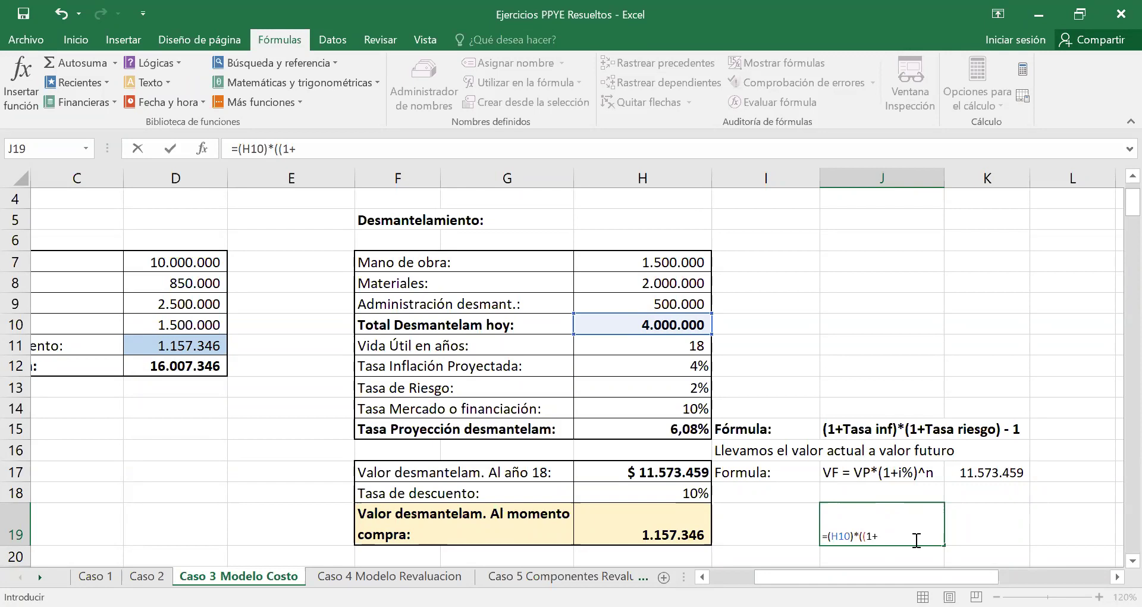
pyautogui.click(649, 432)
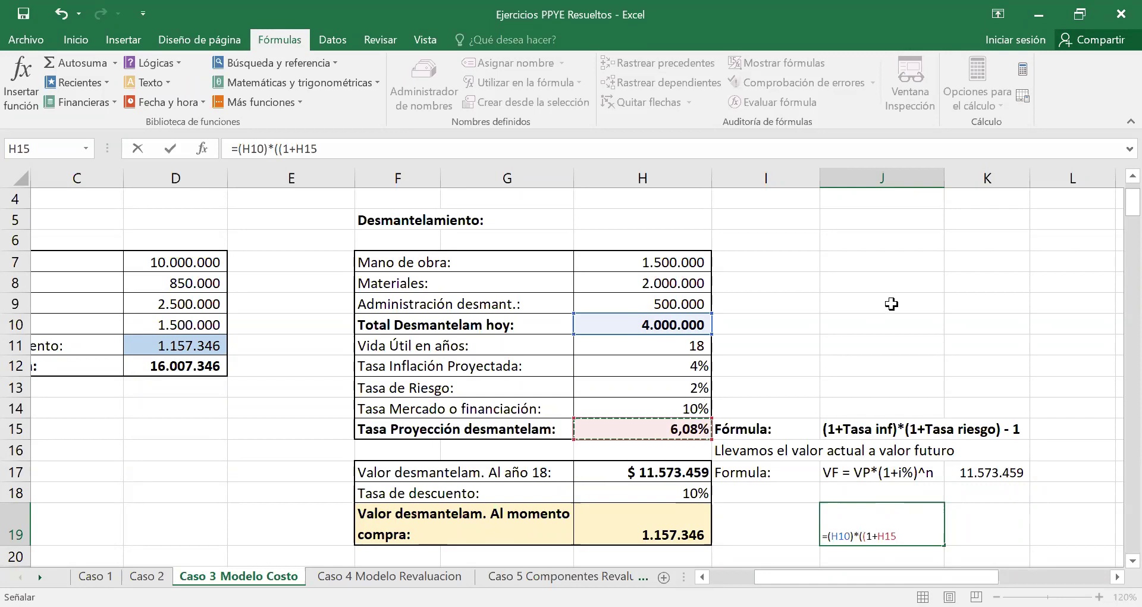
pyautogui.write(')')
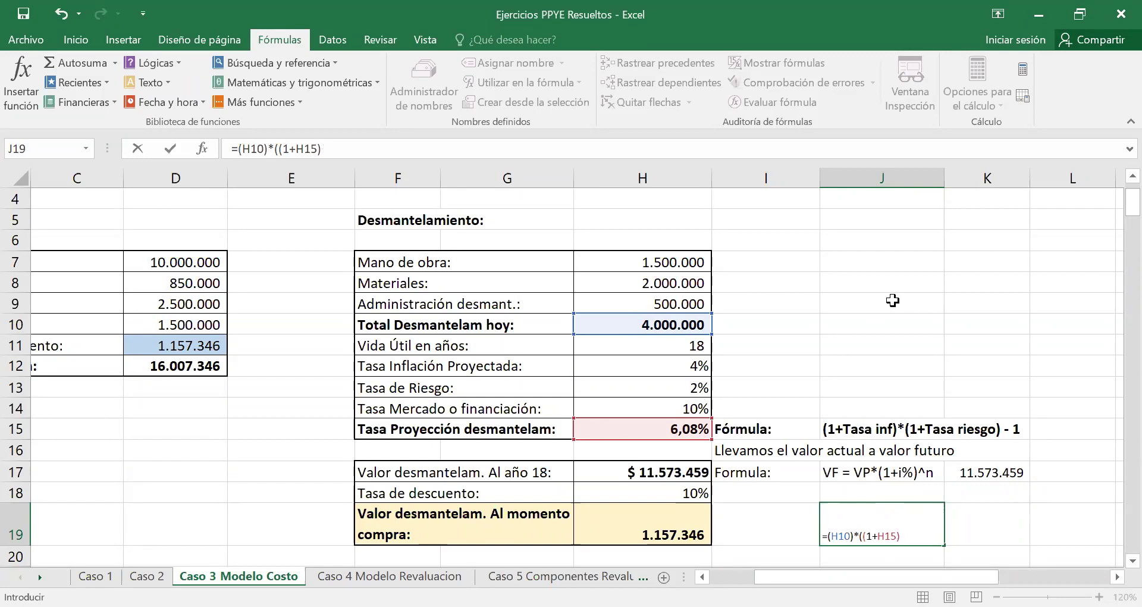
pyautogui.write('^{')
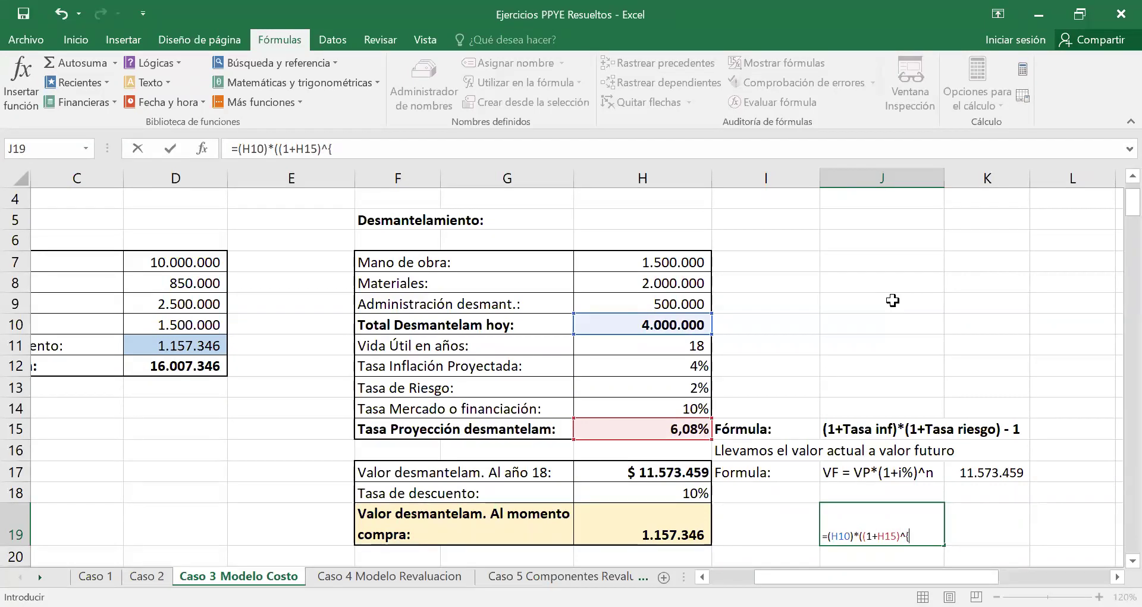
pyautogui.press('BackSpace')
pyautogui.click(667, 341)
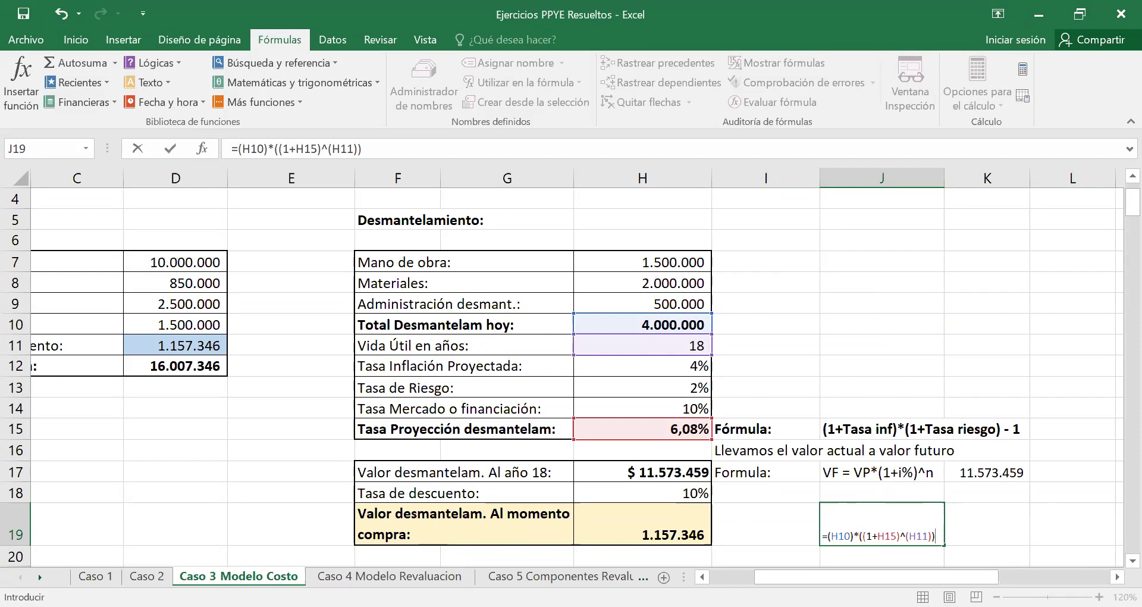
pyautogui.press('Return')
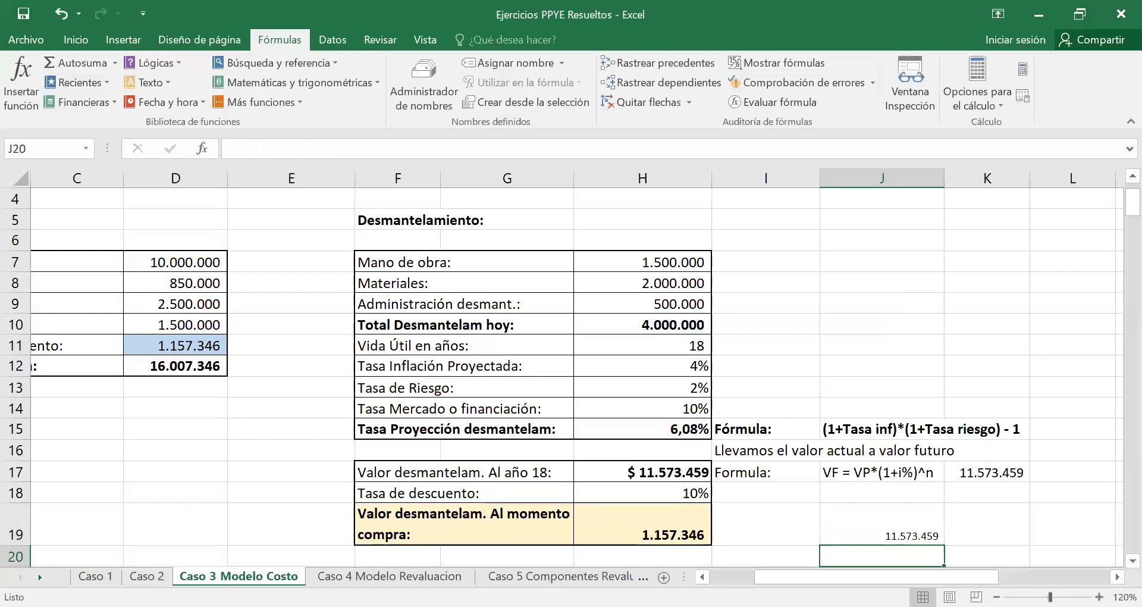
# Review the J19 formula against the total in H10, the projection rate in H15, the useful life in H11 and the written formula in J17.
pyautogui.click(882, 523)
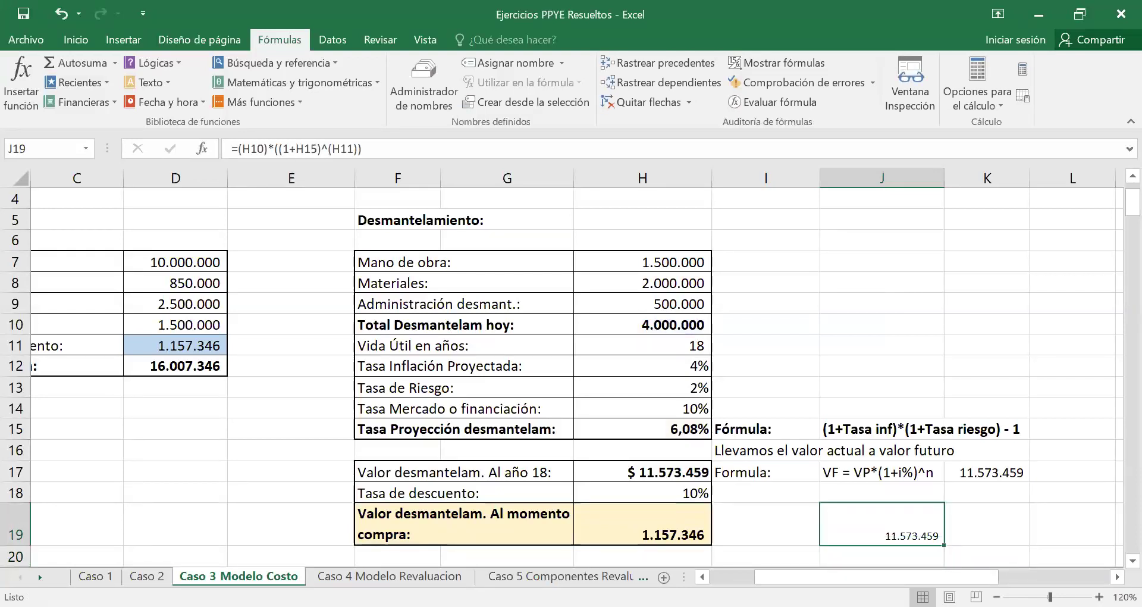
pyautogui.click(674, 326)
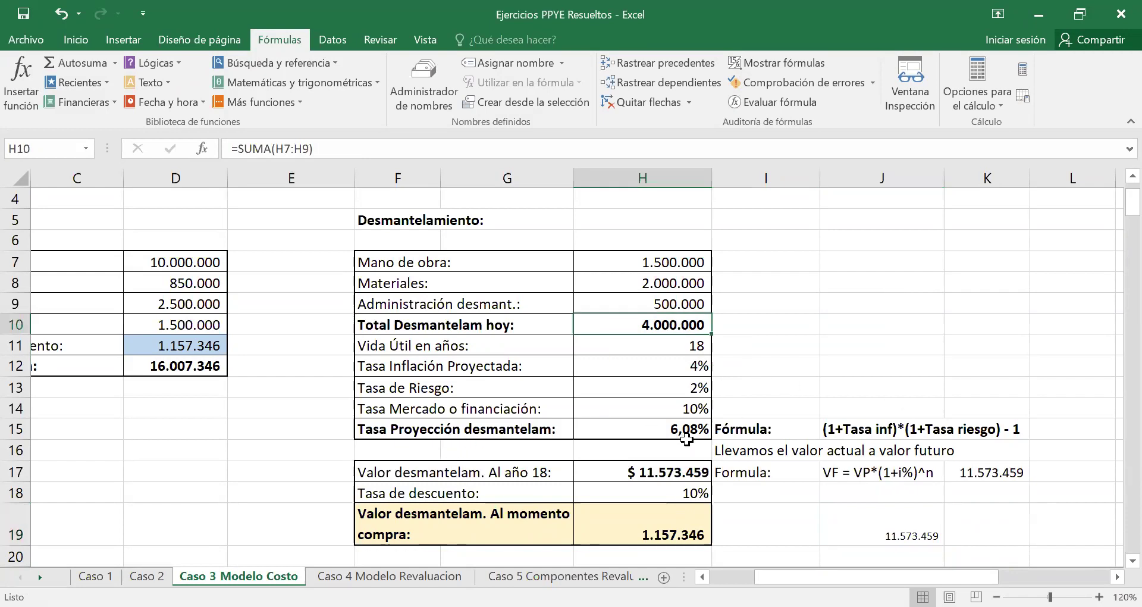
pyautogui.click(687, 435)
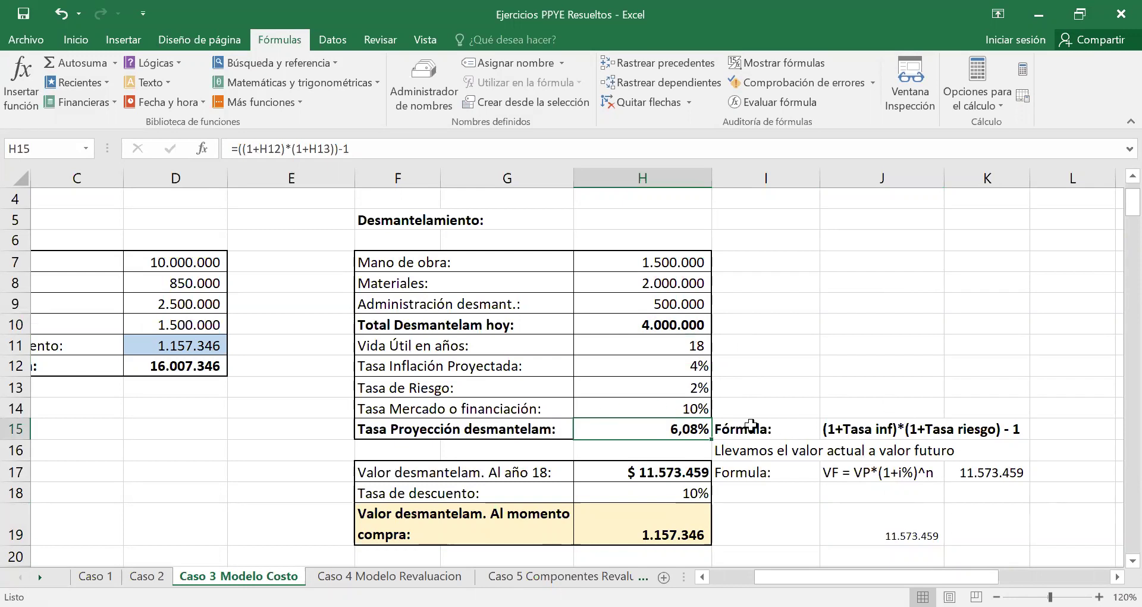
pyautogui.click(893, 535)
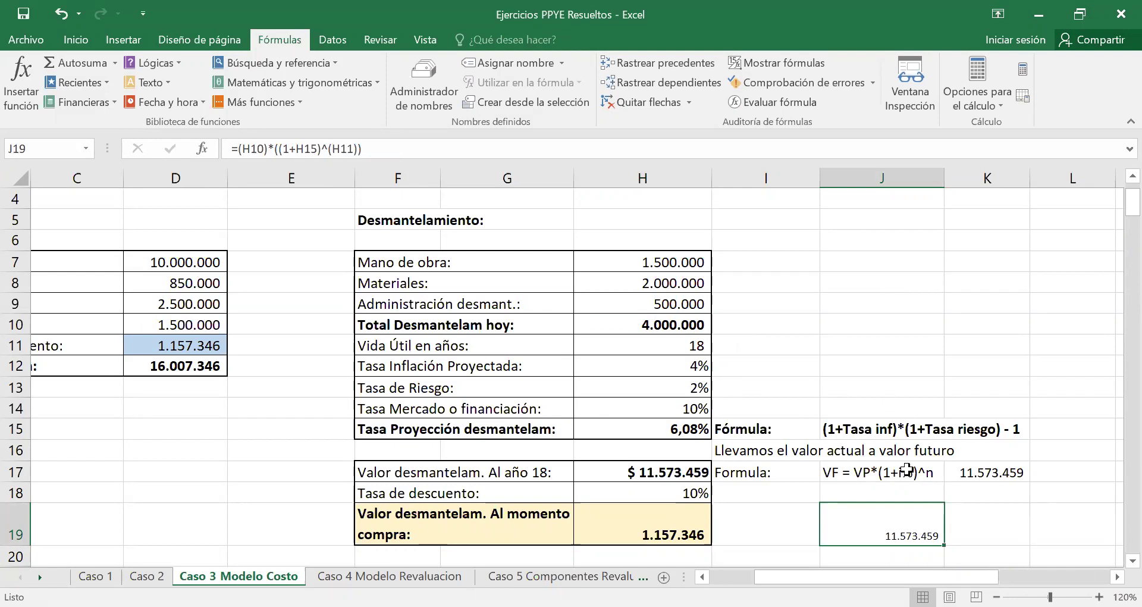
pyautogui.click(907, 472)
pyautogui.click(934, 498)
pyautogui.click(908, 534)
pyautogui.moveTo(908, 534)
pyautogui.mouseDown()
pyautogui.moveTo(1012, 538)
pyautogui.moveTo(929, 527)
pyautogui.mouseUp()
pyautogui.click(677, 346)
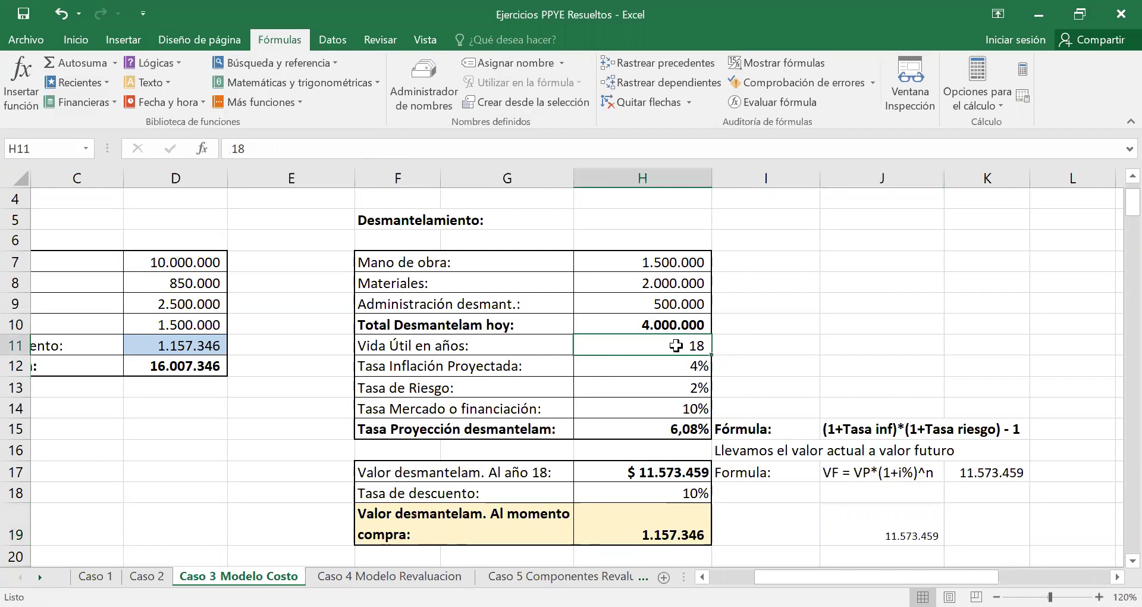
pyautogui.click(928, 533)
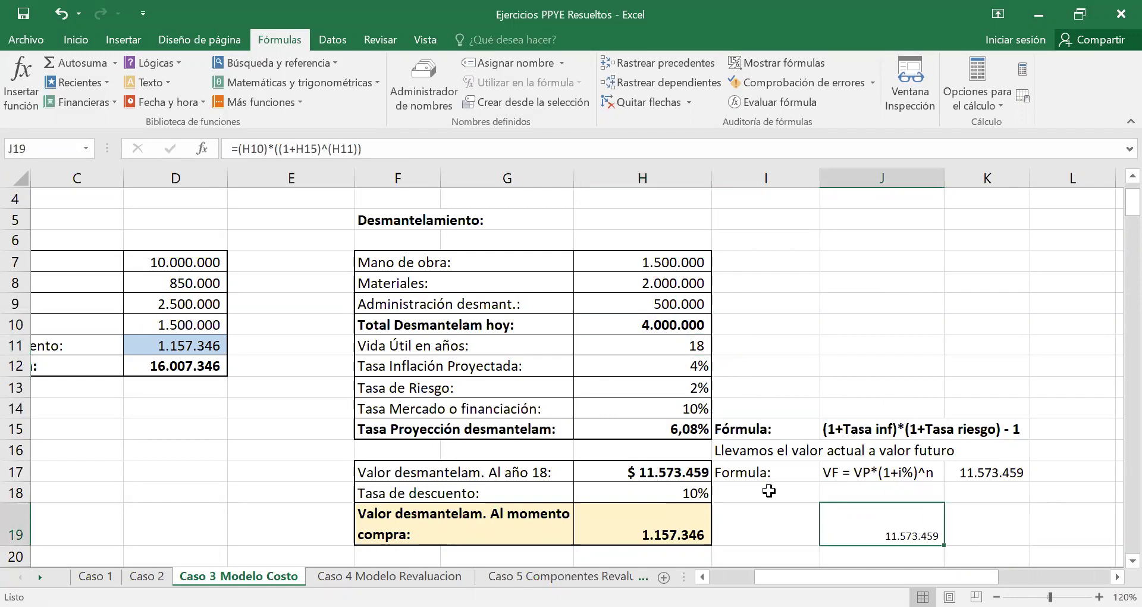
# Review the VF formula in H17 and the list of financial functions, then clear the trial formula from J19.
pyautogui.click(673, 471)
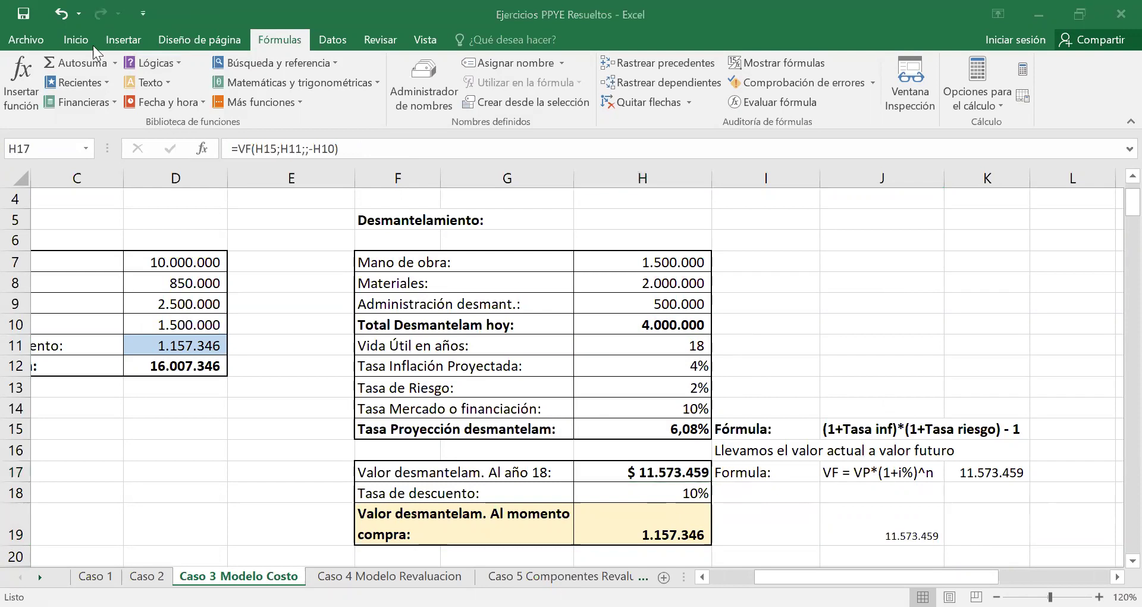
pyautogui.click(114, 101)
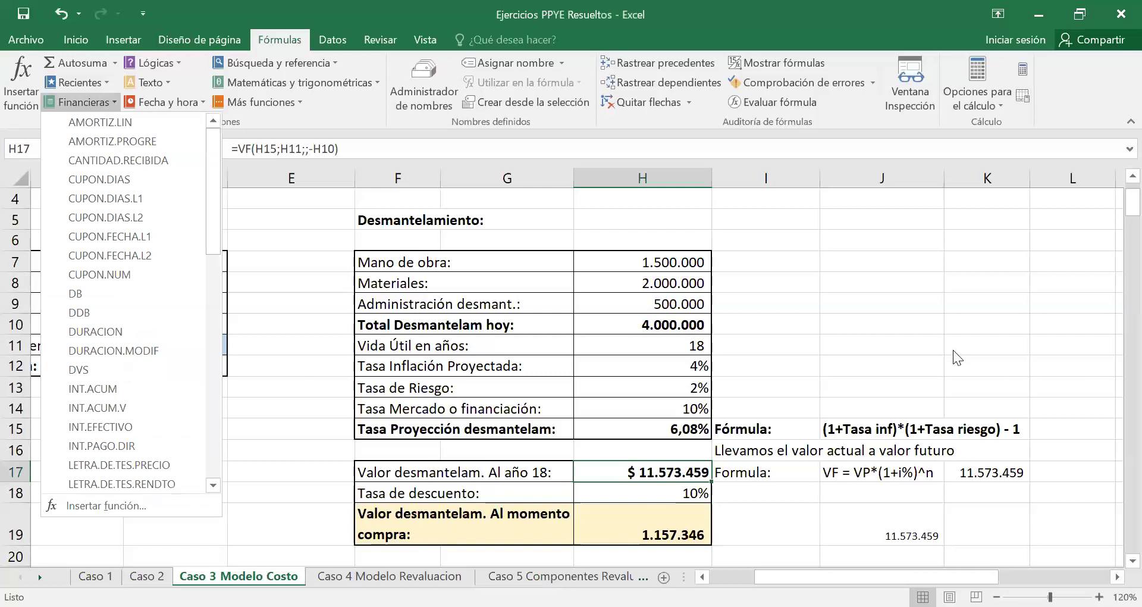
pyautogui.click(953, 350)
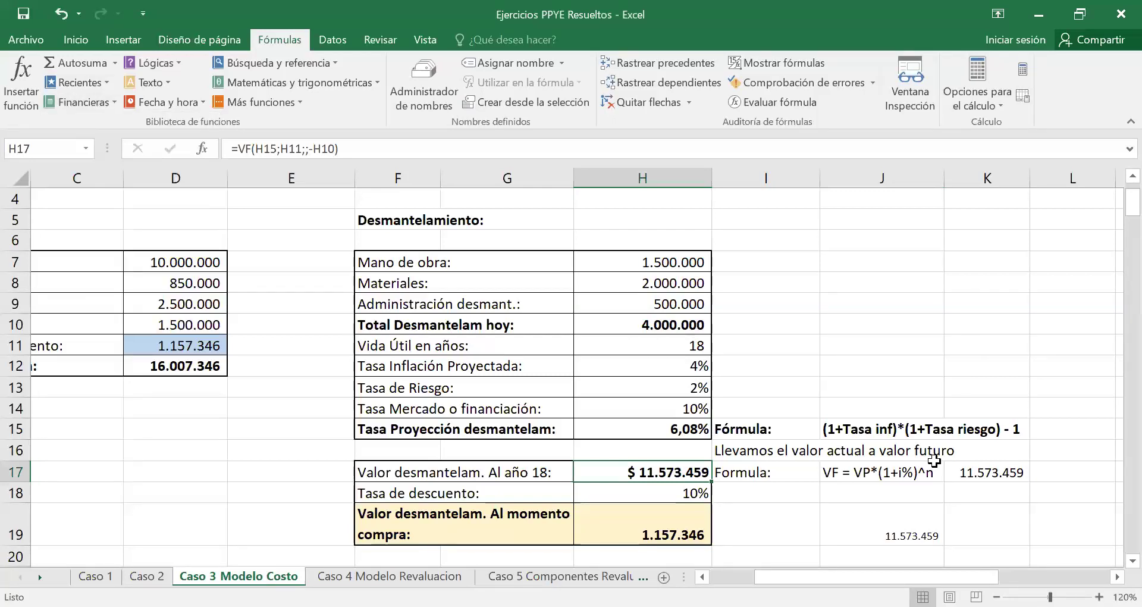
pyautogui.click(909, 533)
pyautogui.press('Delete')
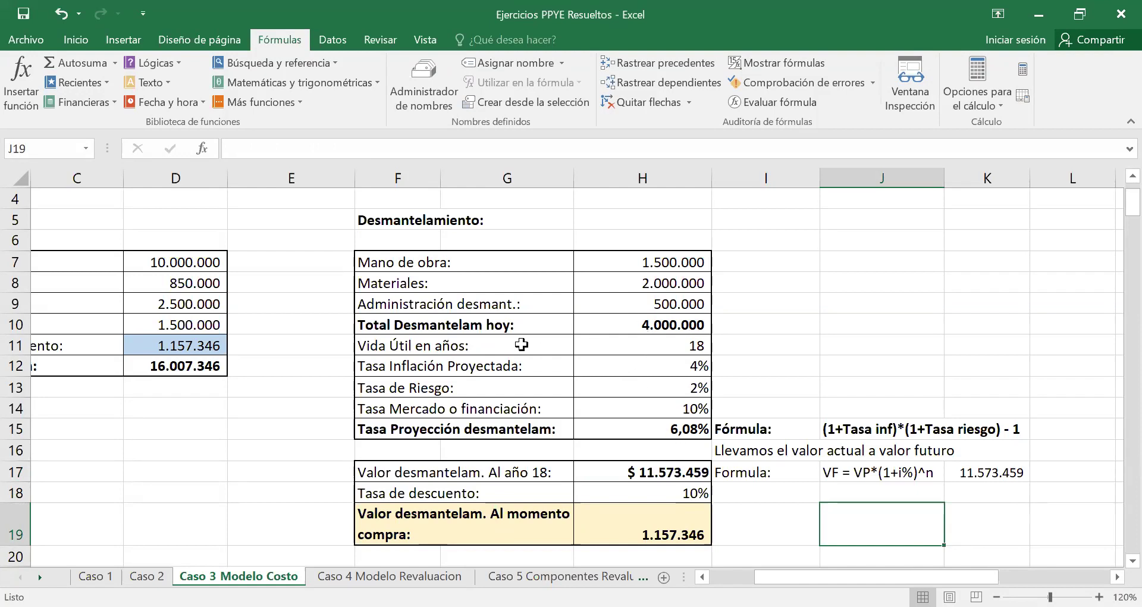
# Compare today's dismantling total in H10 with the projected year 18 dismantling value in row 17.
pyautogui.click(649, 322)
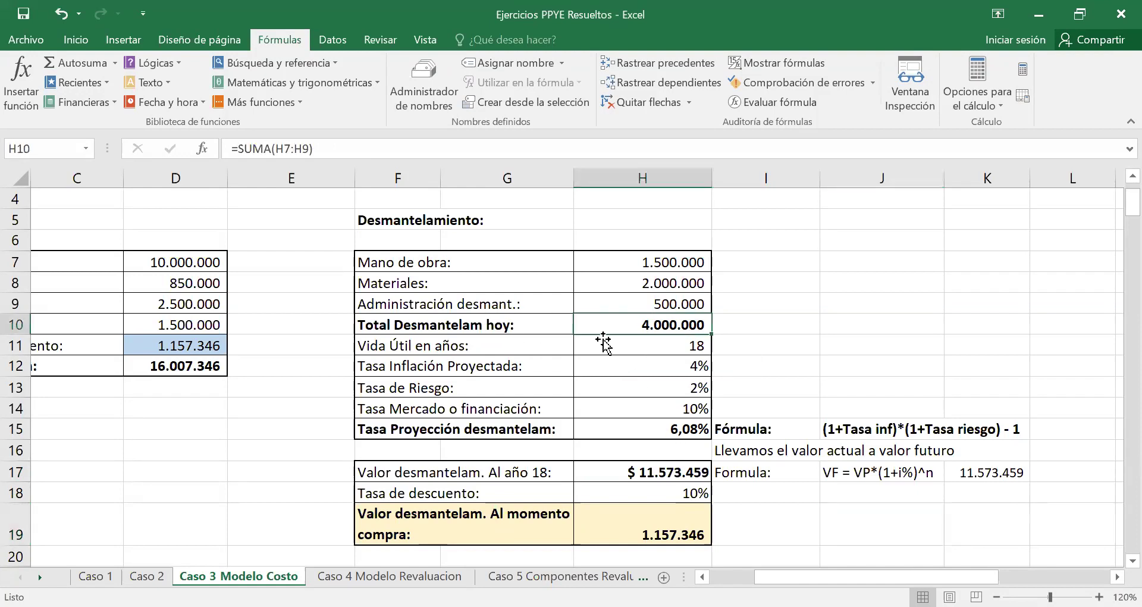
pyautogui.click(669, 473)
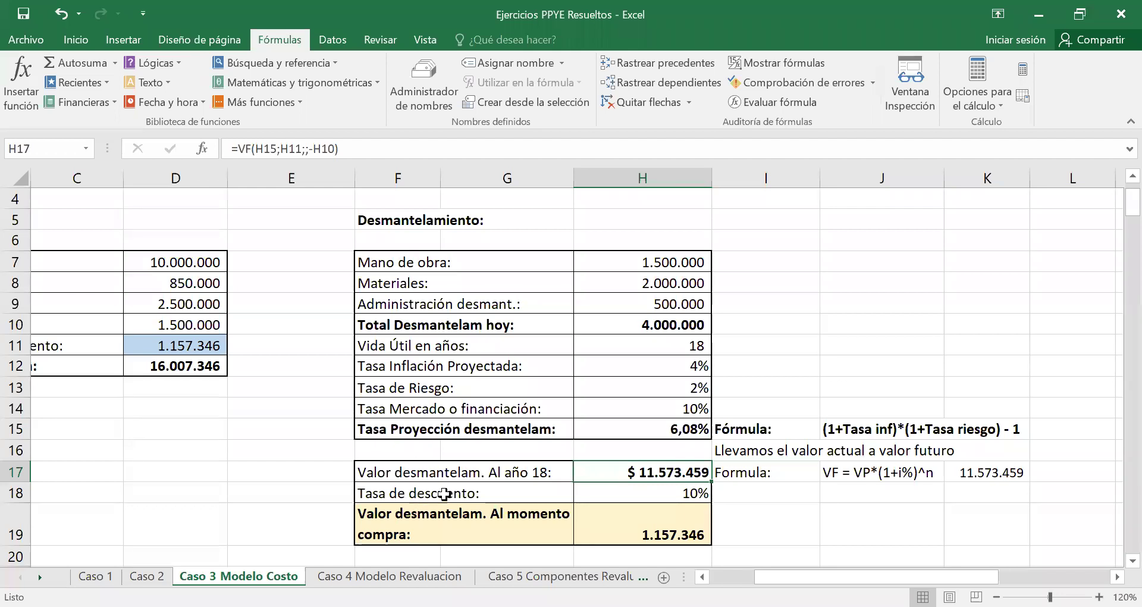
pyautogui.click(544, 471)
pyautogui.click(613, 472)
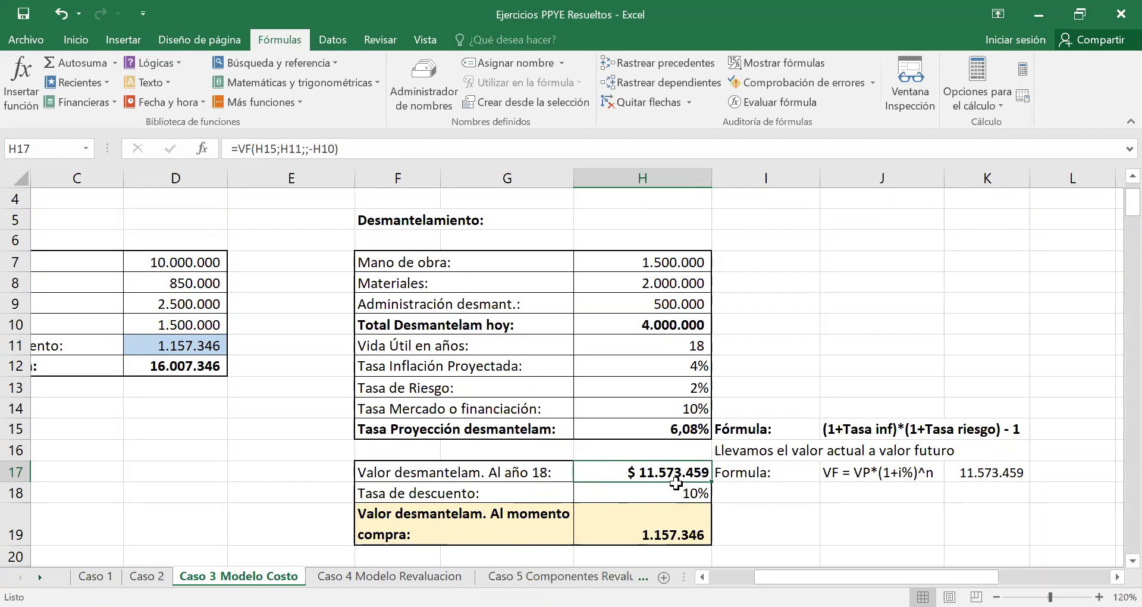
pyautogui.click(429, 474)
pyautogui.moveTo(564, 475); pyautogui.dragTo(622, 473)
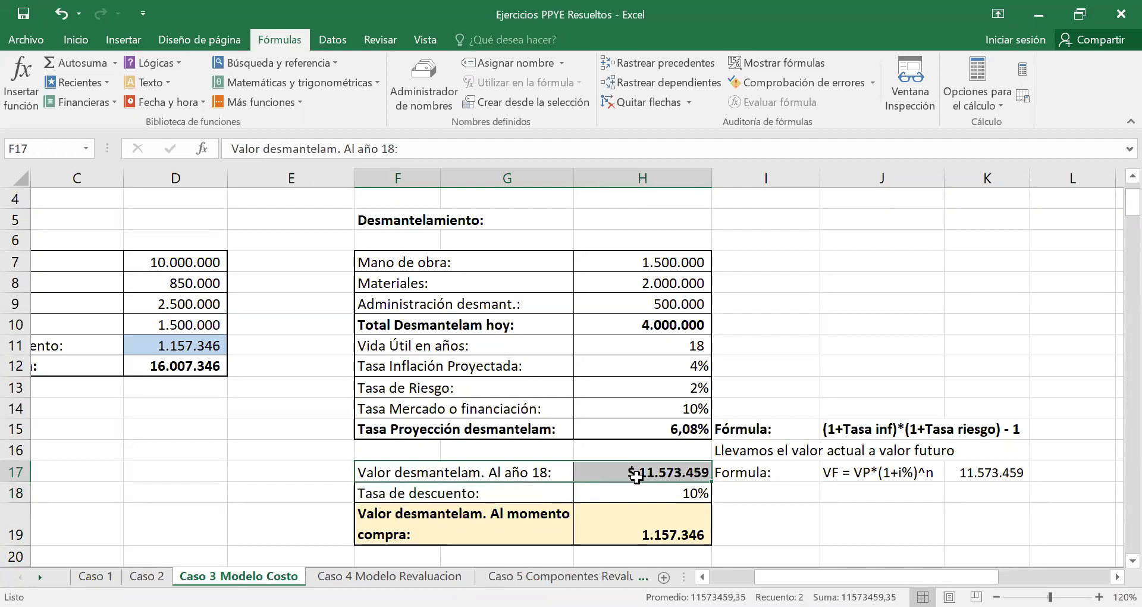
# Trace the discount rate in H18 back to the market or financing rate in H14.
pyautogui.click(415, 491)
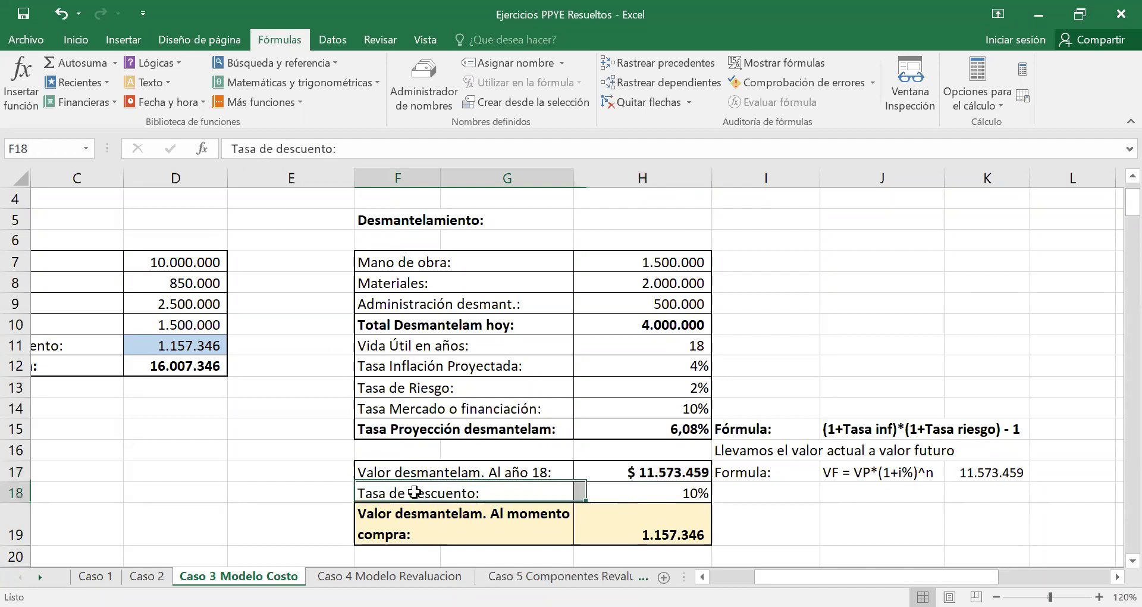
pyautogui.click(634, 491)
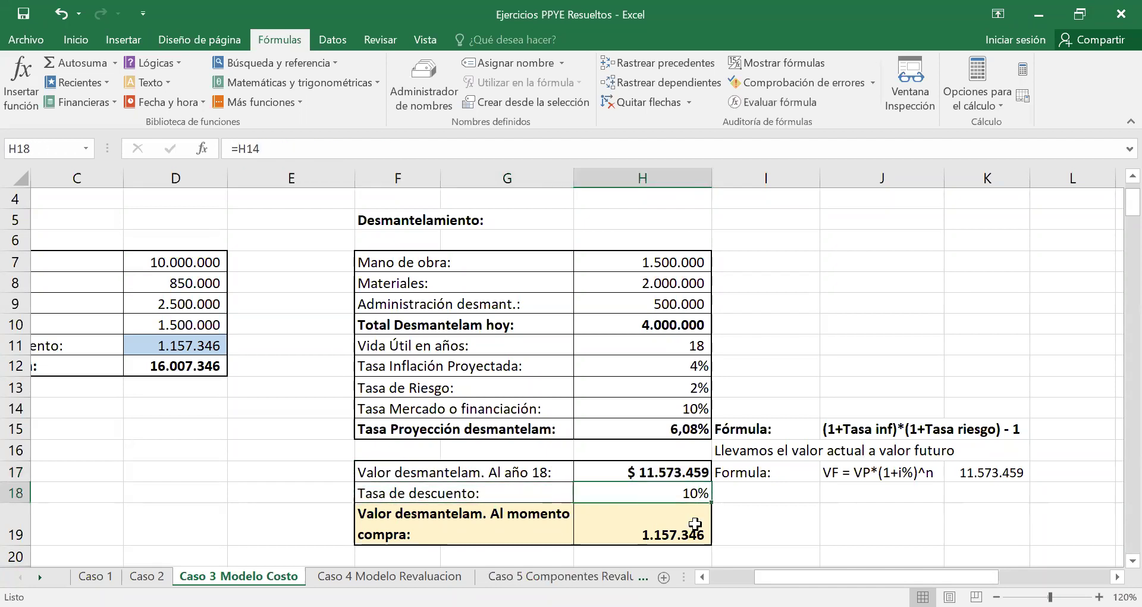
pyautogui.click(415, 493)
pyautogui.moveTo(419, 407); pyautogui.dragTo(616, 409)
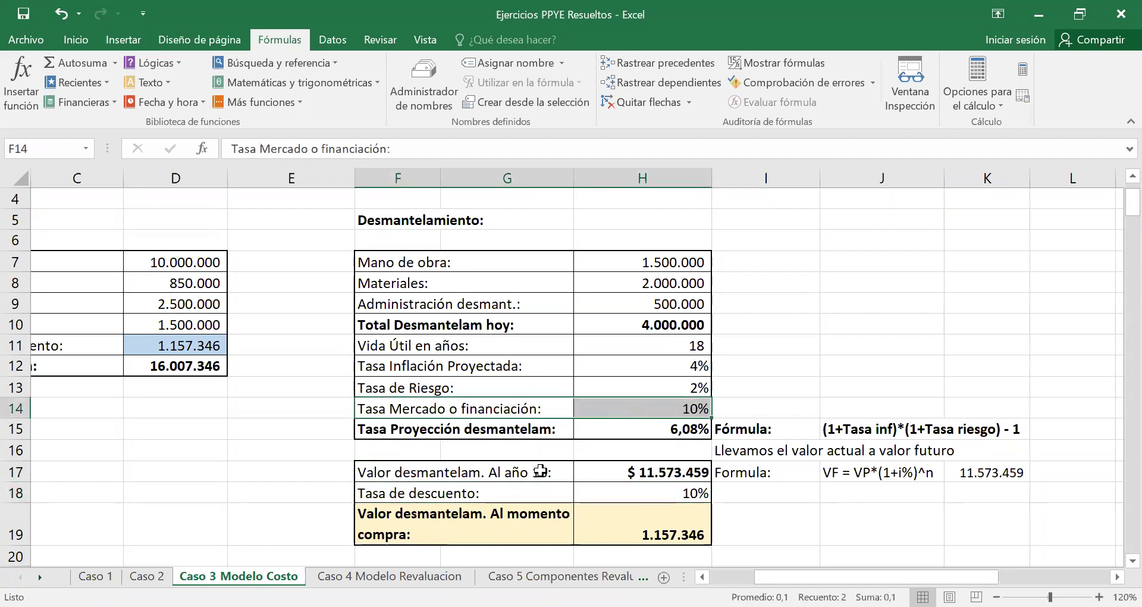
pyautogui.click(514, 489)
pyautogui.click(434, 408)
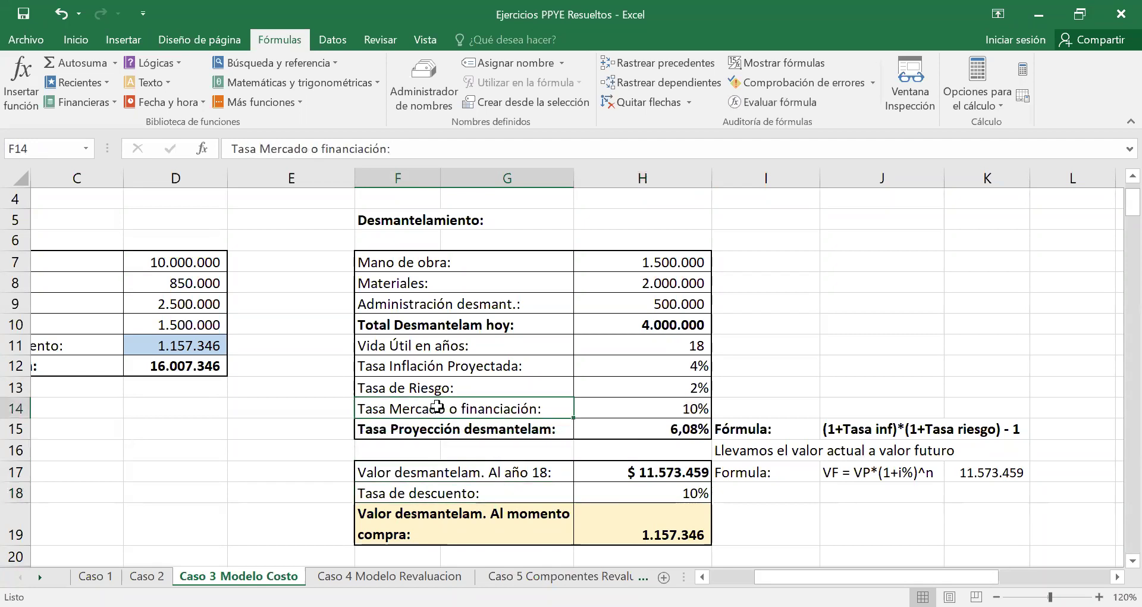
pyautogui.click(626, 411)
pyautogui.click(435, 408)
pyautogui.click(644, 409)
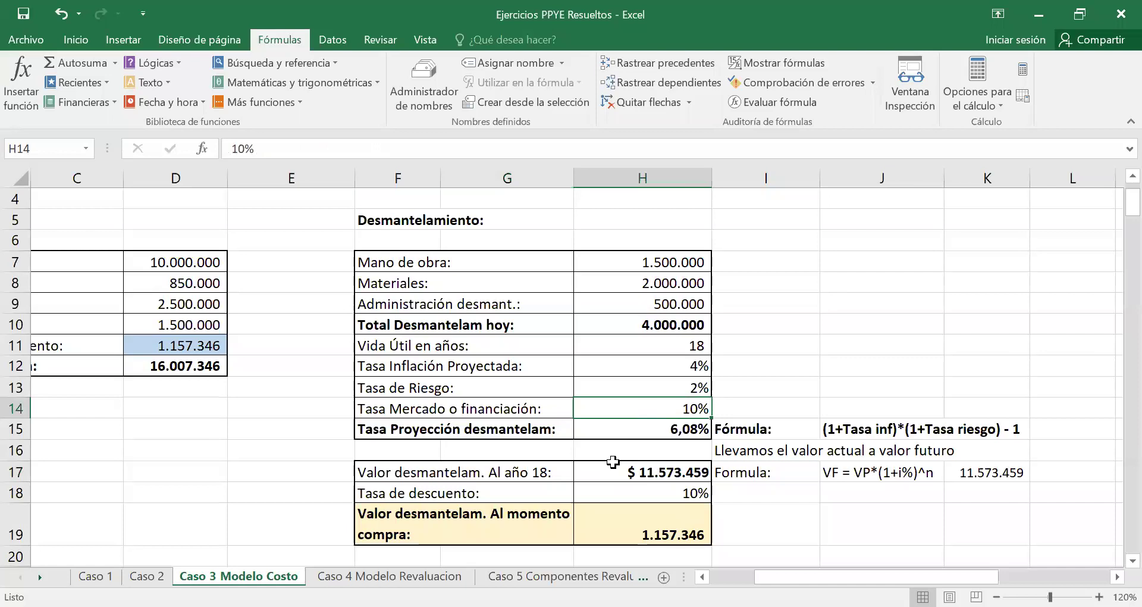
pyautogui.click(414, 405)
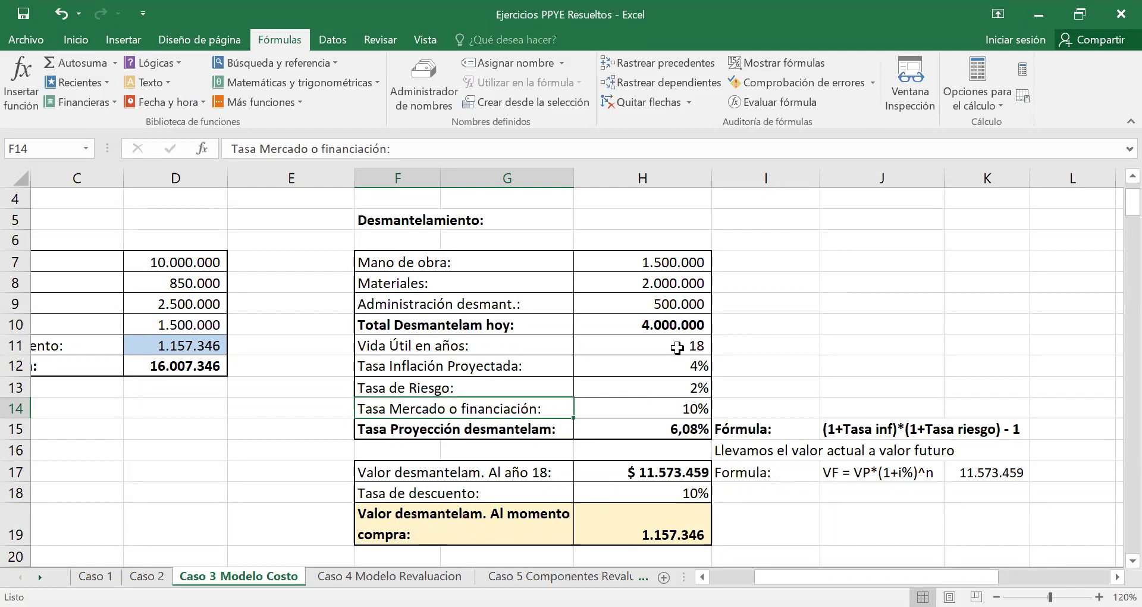
pyautogui.click(604, 407)
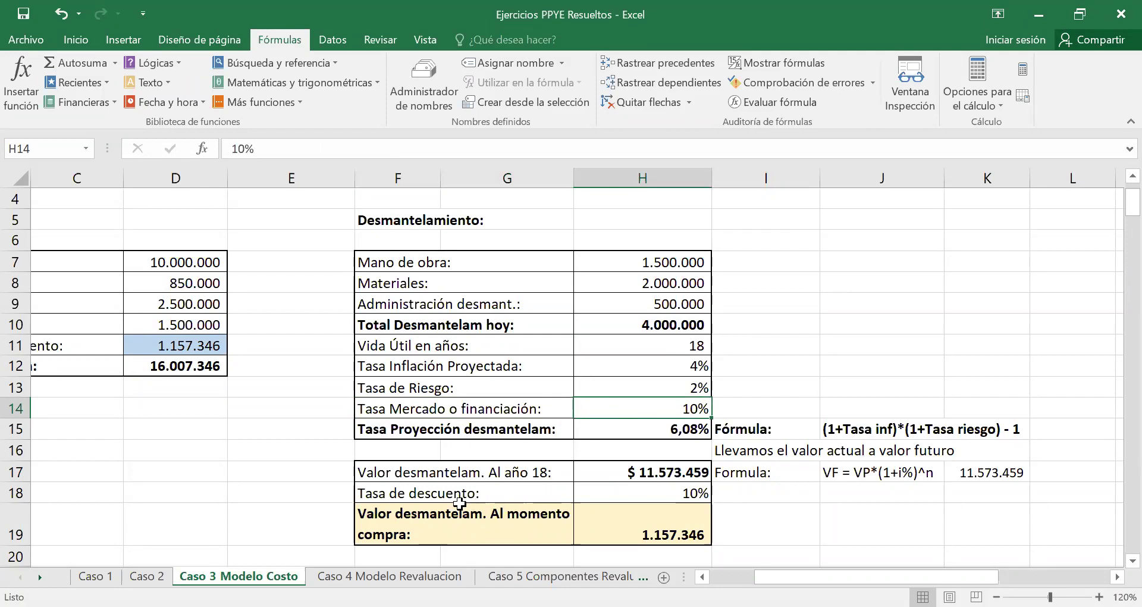
pyautogui.moveTo(419, 407); pyautogui.dragTo(618, 407)
pyautogui.click(646, 490)
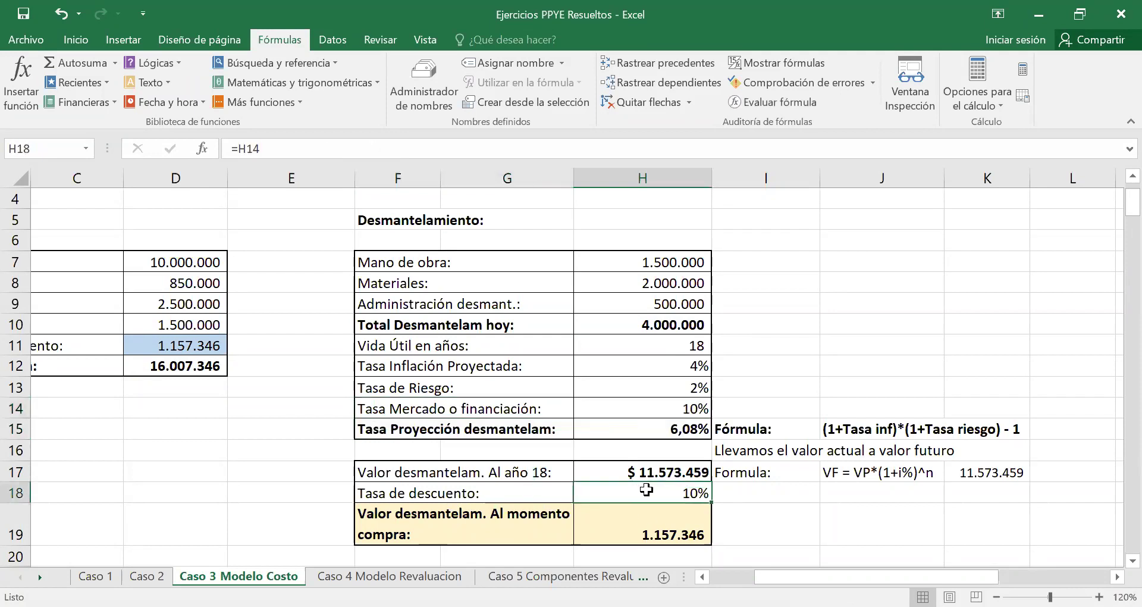
# Examine the formula in H19 for the dismantling value at purchase and its source cells H17 and H18.
pyautogui.click(459, 524)
pyautogui.click(621, 521)
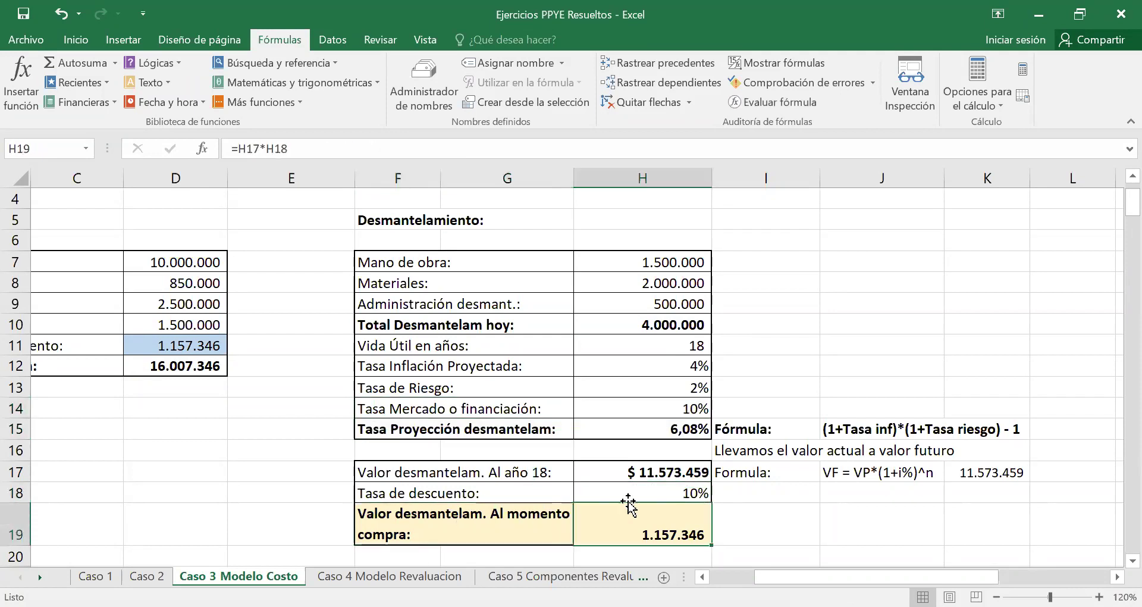
pyautogui.click(634, 471)
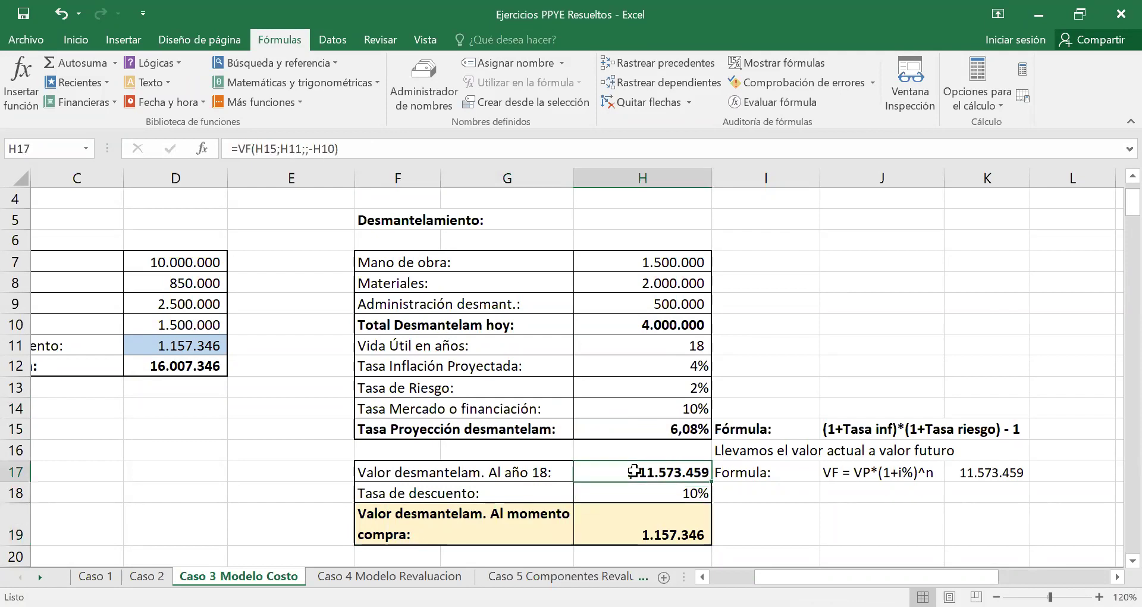
pyautogui.click(640, 487)
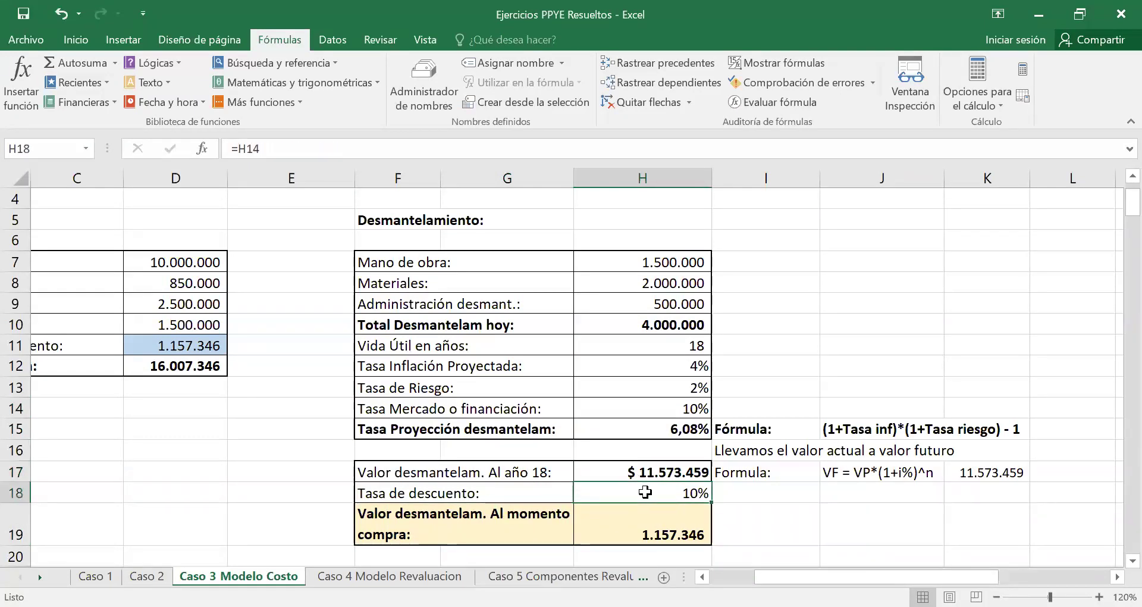
# Recheck how the dismantling value at purchase in H19 derives from the year 18 value and the discount rate.
pyautogui.click(643, 525)
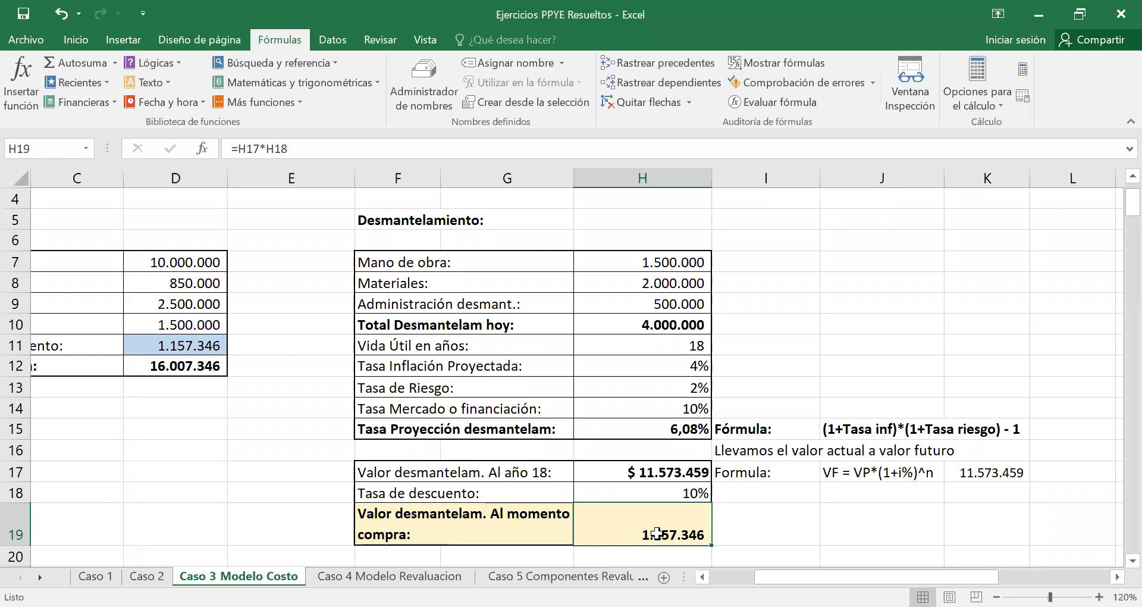
pyautogui.click(632, 474)
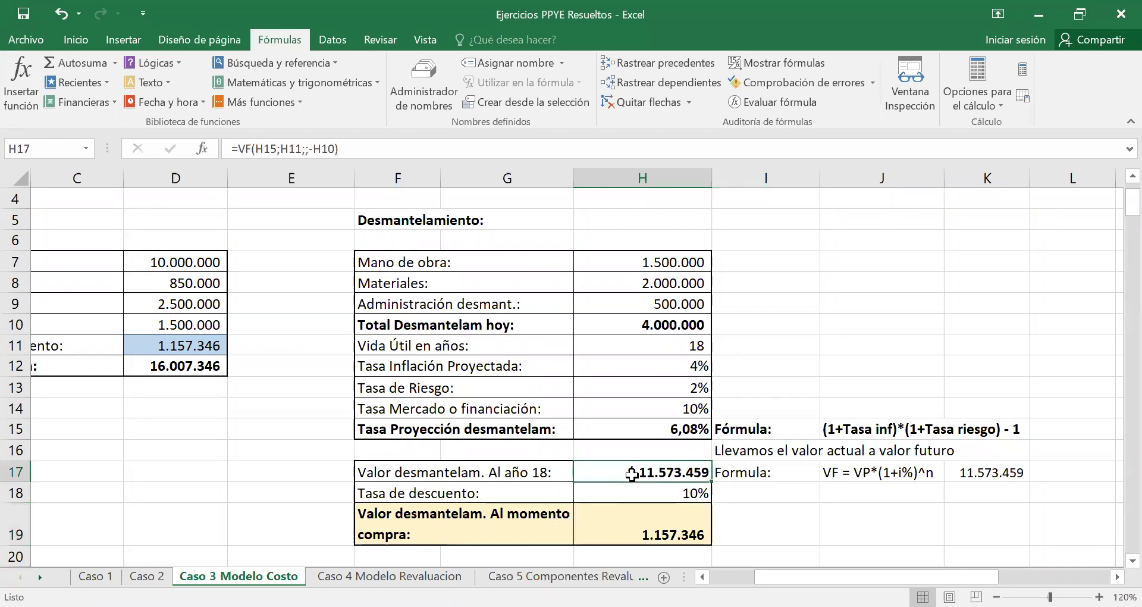
pyautogui.click(656, 498)
pyautogui.click(636, 510)
pyautogui.press('Left')
pyautogui.click(635, 506)
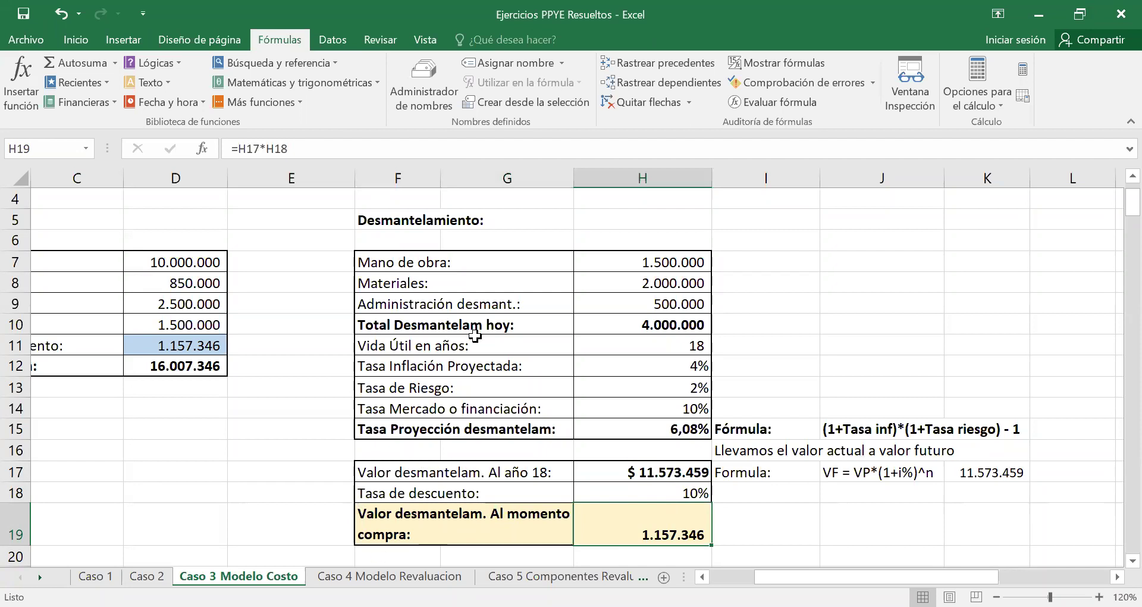
pyautogui.click(470, 526)
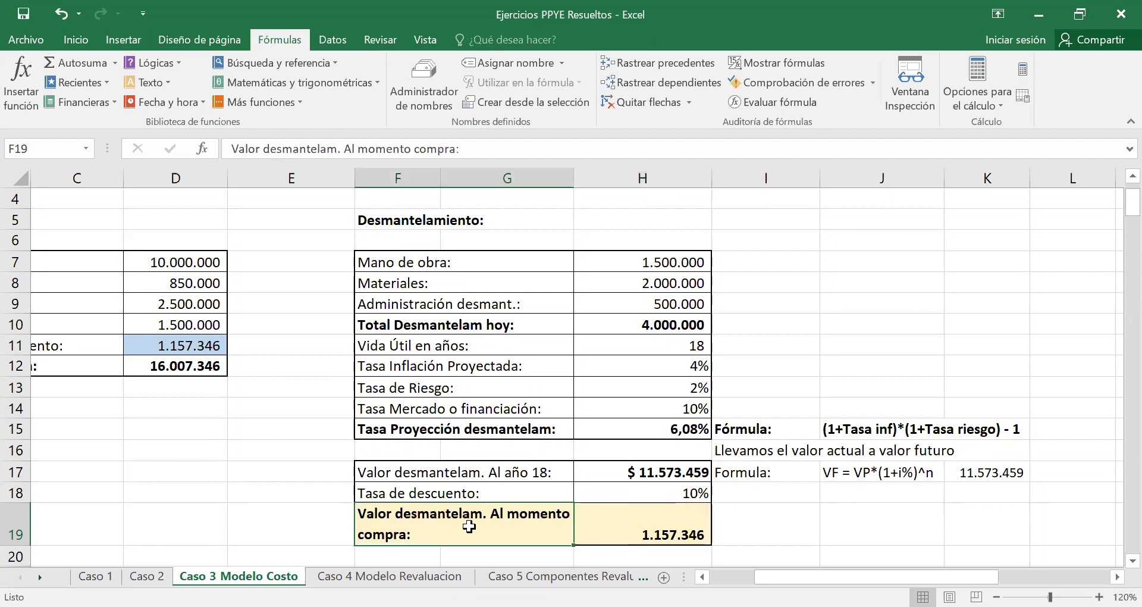
# Trace the Valor Desmantelamiento link in D11 and highlight the Medición Inicial block from B5 to D12.
pyautogui.click(170, 345)
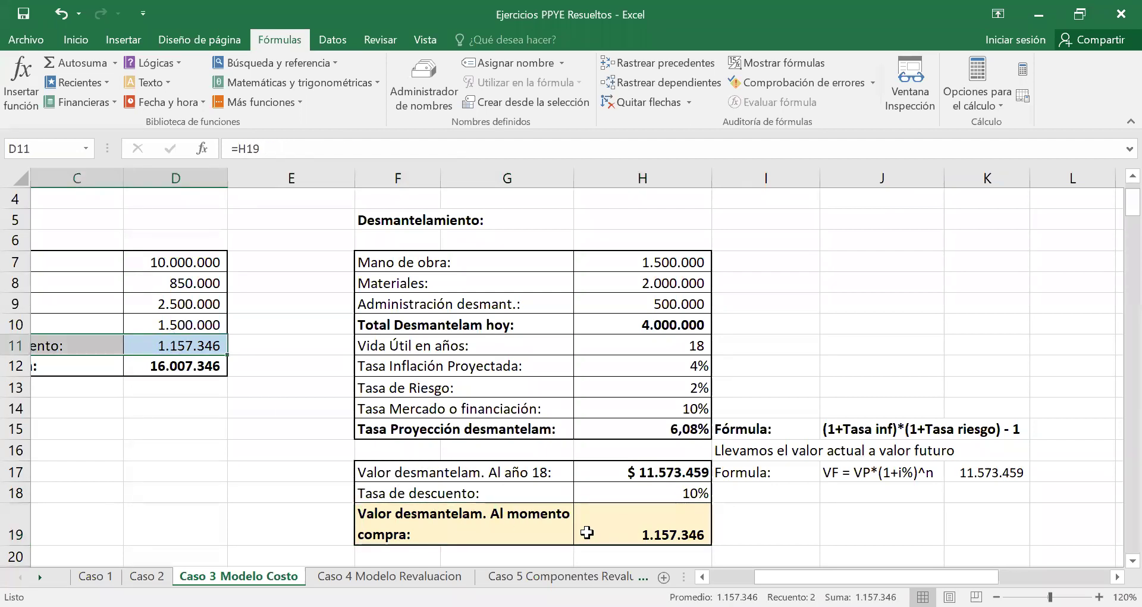
pyautogui.press('Left')
pyautogui.press('Left')
pyautogui.moveTo(168, 225); pyautogui.dragTo(396, 351)
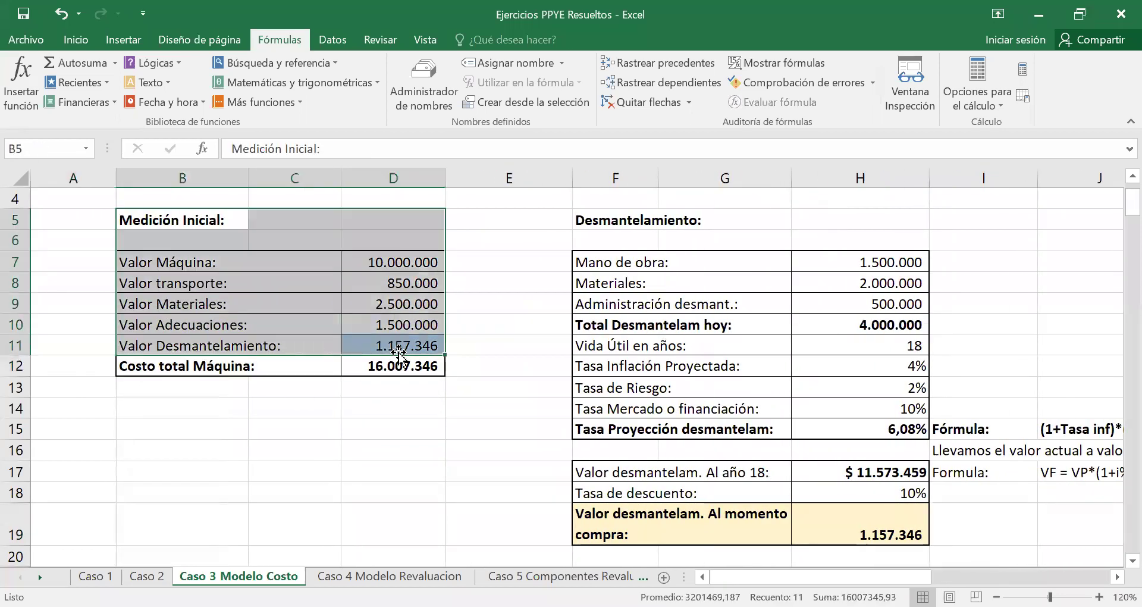
pyautogui.moveTo(183, 217); pyautogui.dragTo(393, 364)
# Review the dismantling cost items in H7:H9, their total, and the inflation and risk rates behind the projection rate in H15.
pyautogui.click(869, 531)
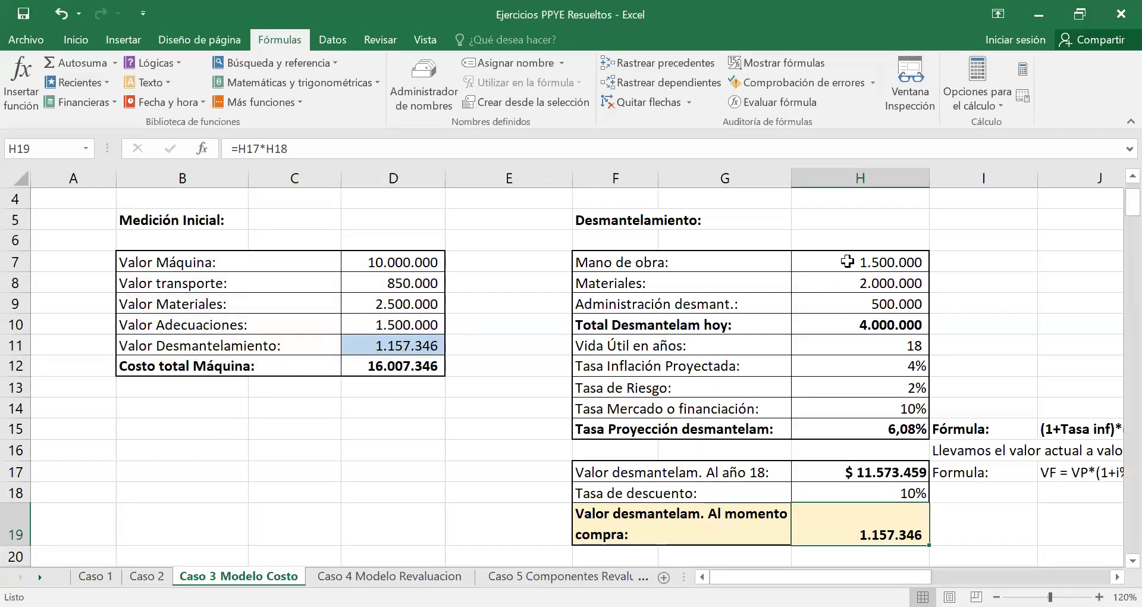
pyautogui.moveTo(847, 262); pyautogui.dragTo(857, 301)
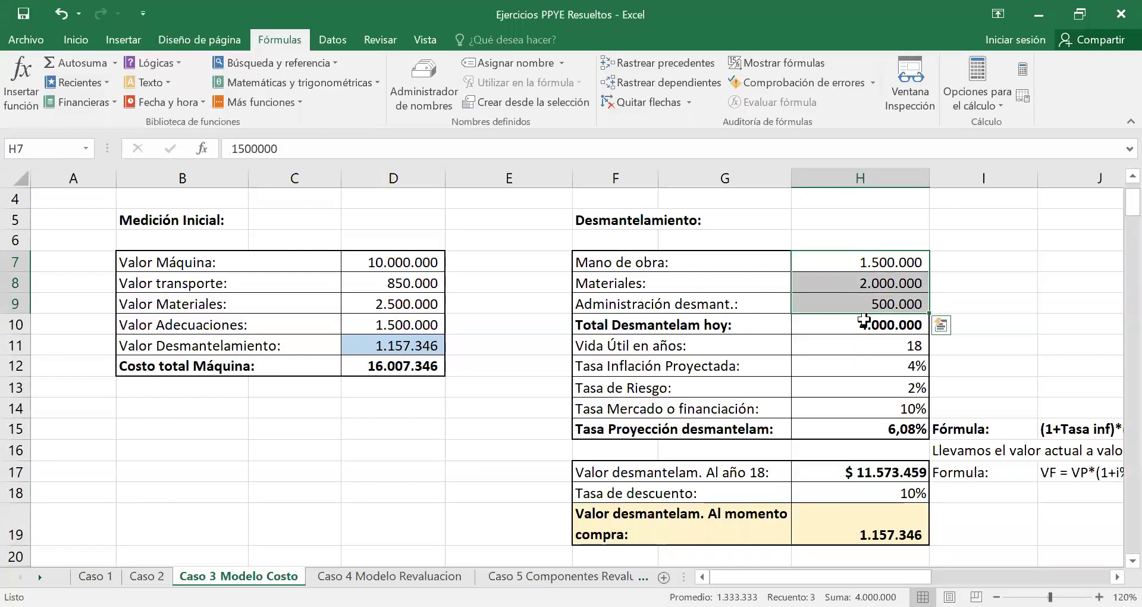
pyautogui.click(864, 321)
pyautogui.click(896, 367)
pyautogui.moveTo(896, 366); pyautogui.dragTo(875, 385)
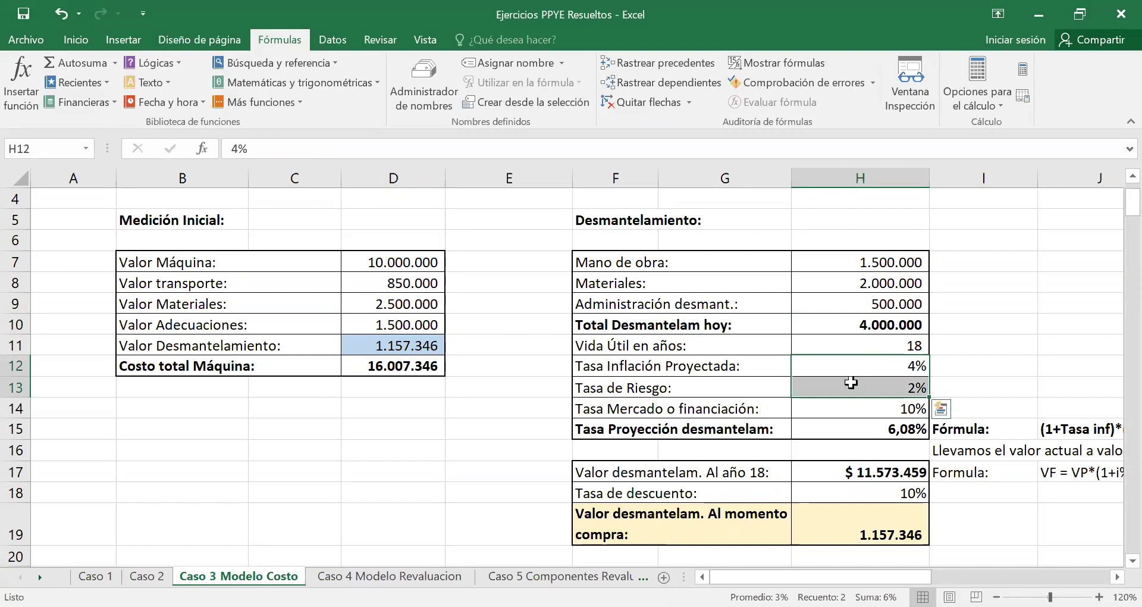
pyautogui.click(907, 423)
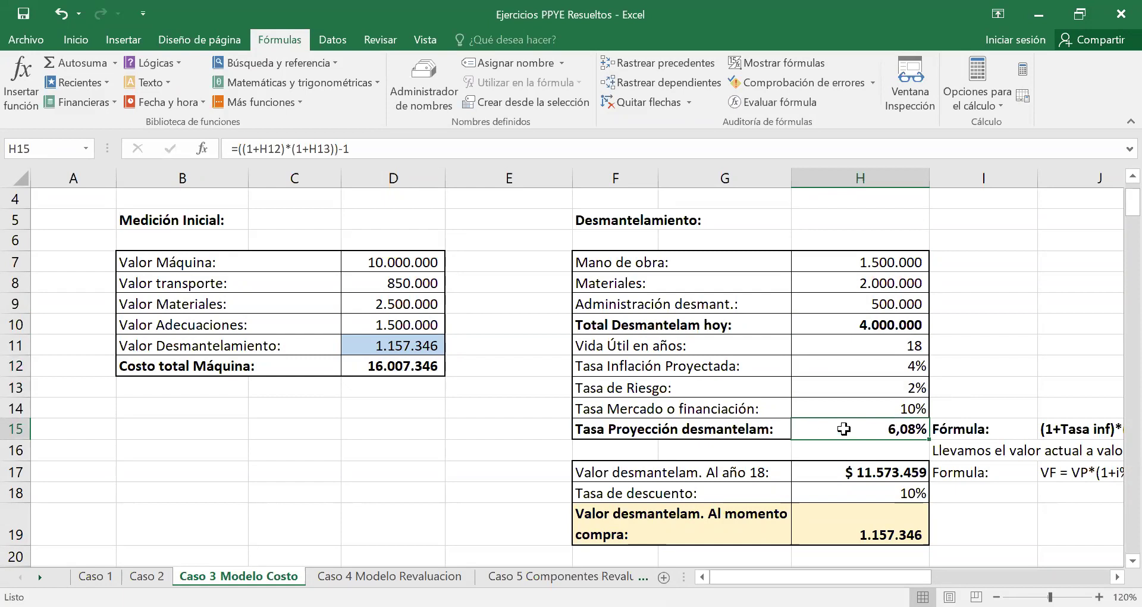
# Trace the year 18 dismantling value in H17 through H10, H11 and H15, and compare it with the written formula in J17.
pyautogui.click(840, 322)
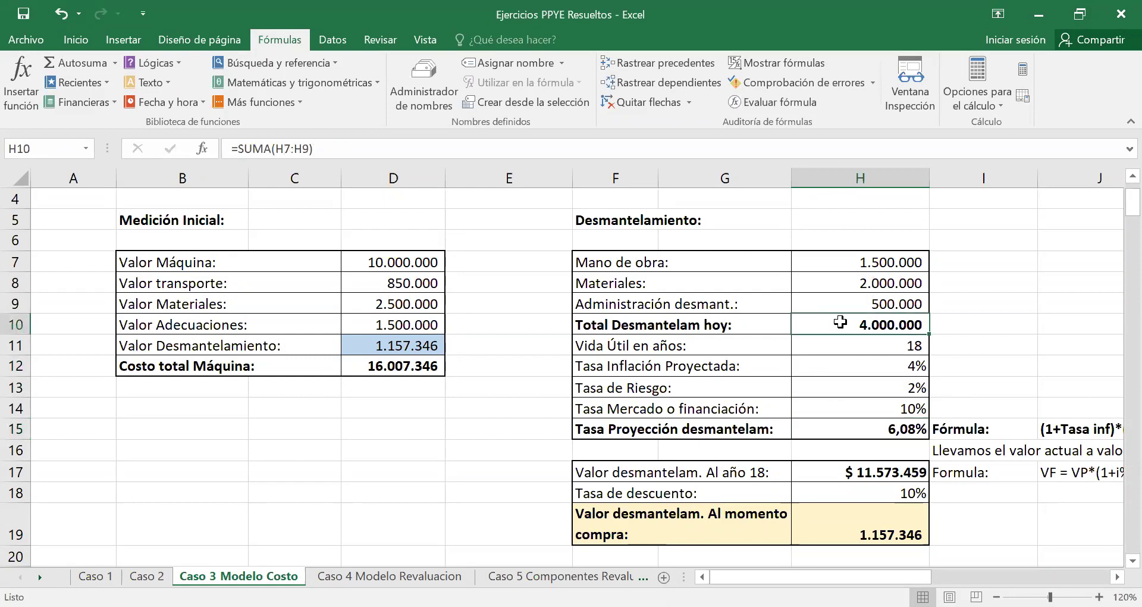
pyautogui.click(862, 345)
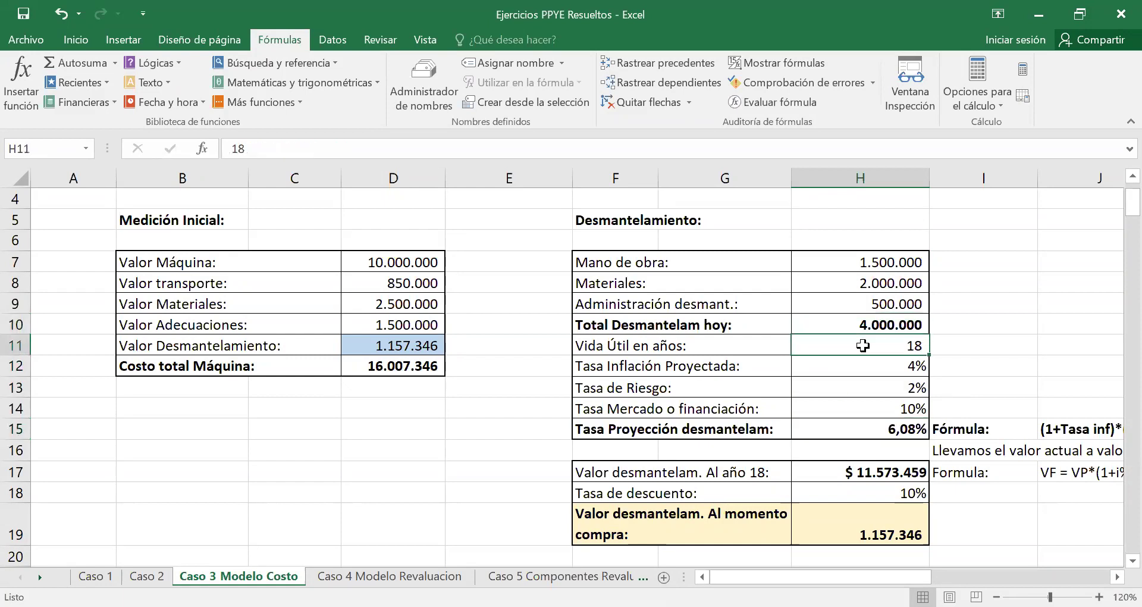
pyautogui.click(885, 425)
pyautogui.click(741, 468)
pyautogui.click(844, 470)
pyautogui.click(1058, 472)
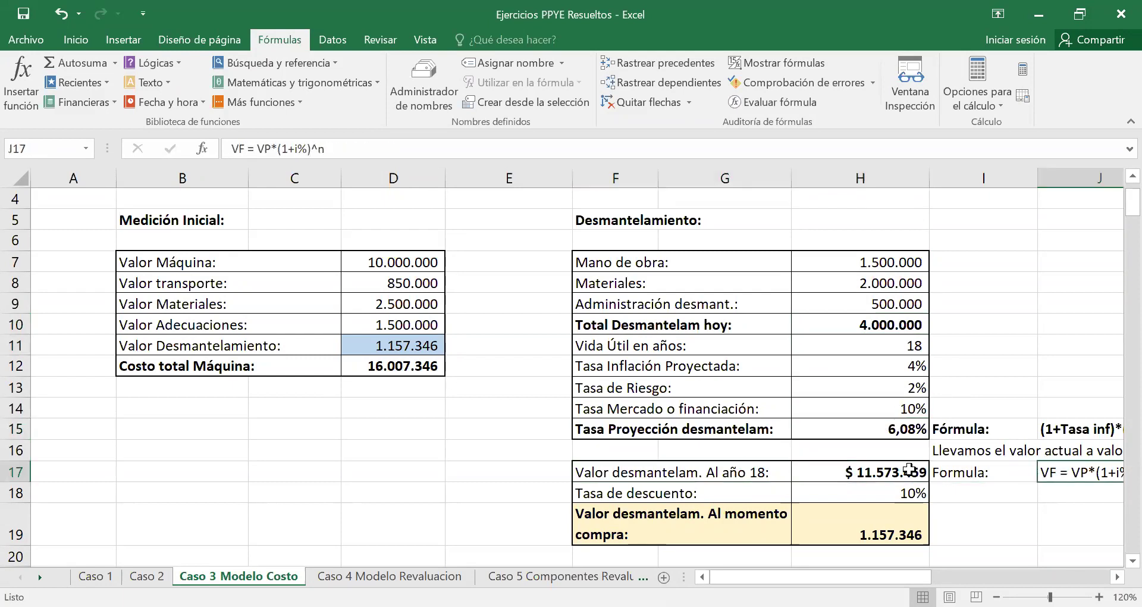
pyautogui.click(891, 470)
pyautogui.click(707, 469)
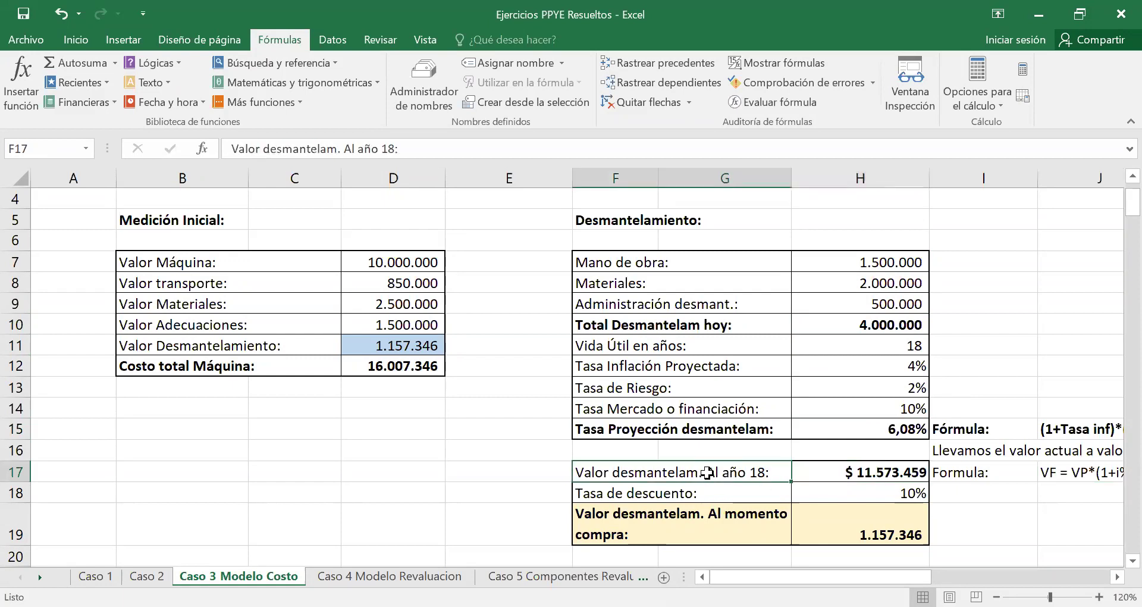
pyautogui.click(873, 470)
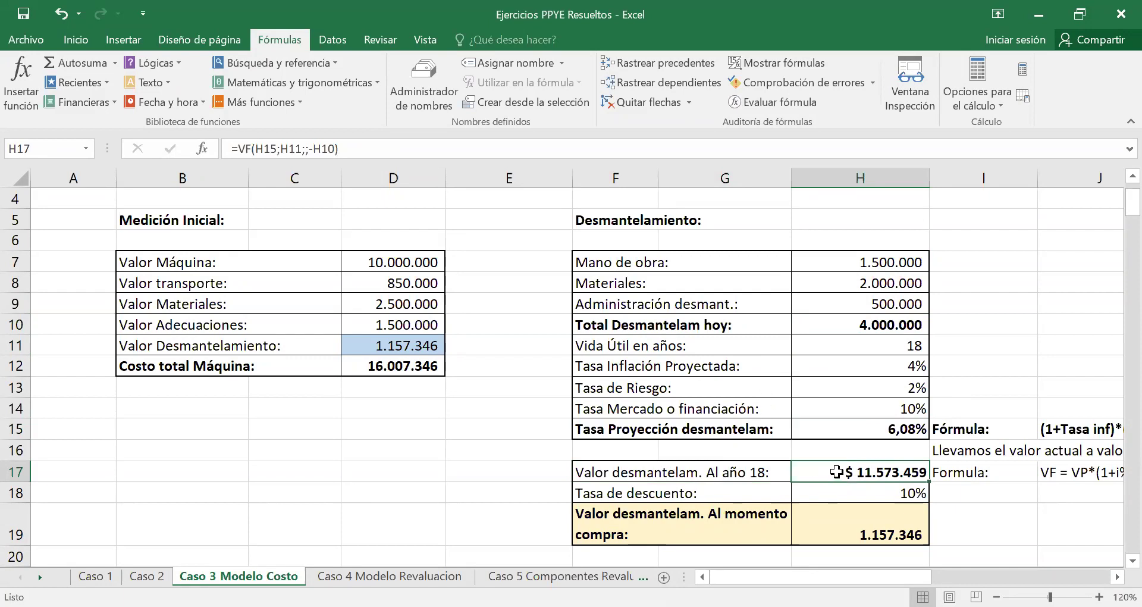
# Review the discount rate in row 18 and the row 19 purchase value, highlighting the words "Al momento compra:" in the label.
pyautogui.click(608, 491)
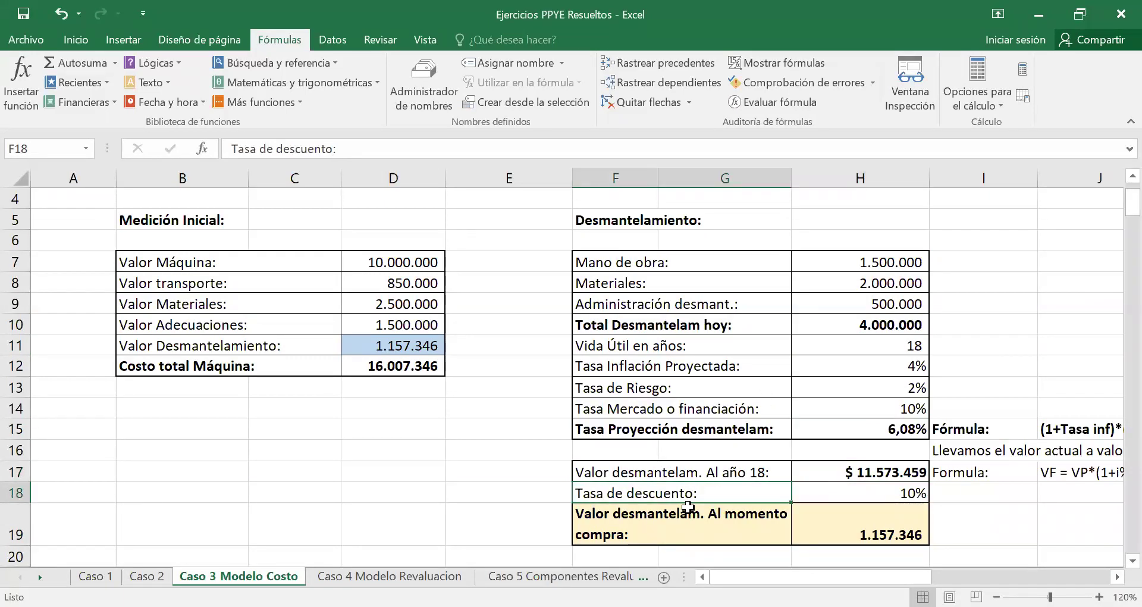
pyautogui.click(843, 487)
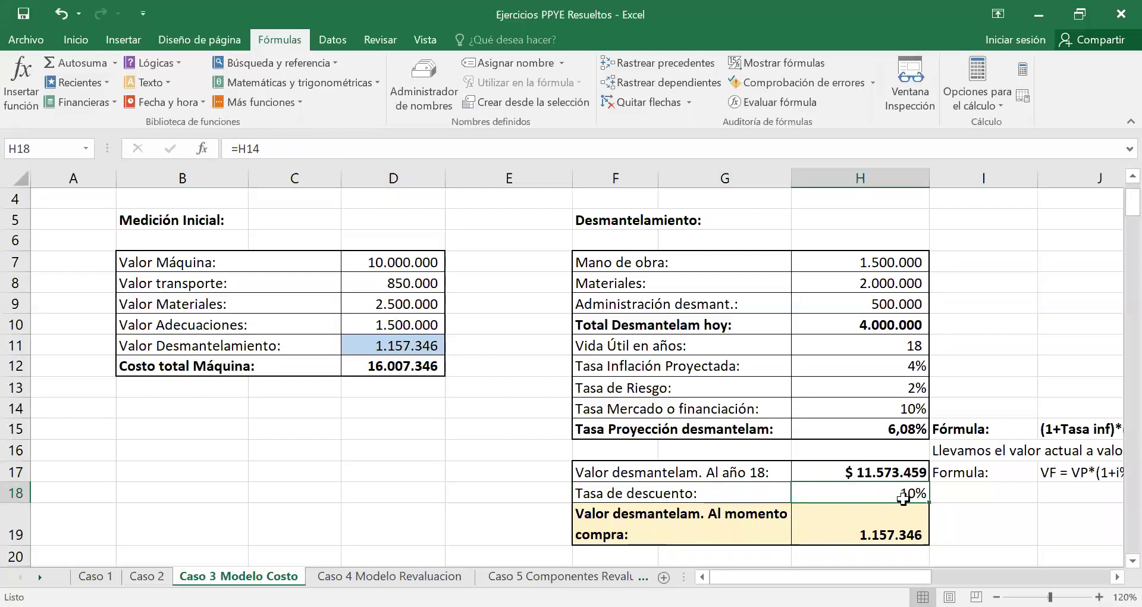
pyautogui.click(849, 527)
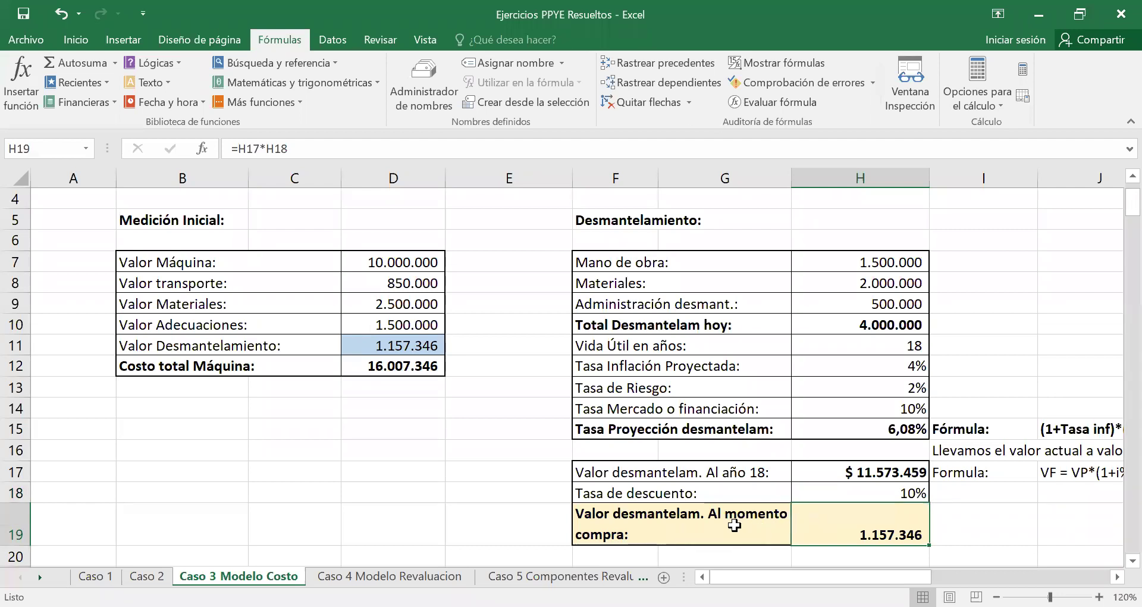
pyautogui.moveTo(735, 525); pyautogui.dragTo(794, 524)
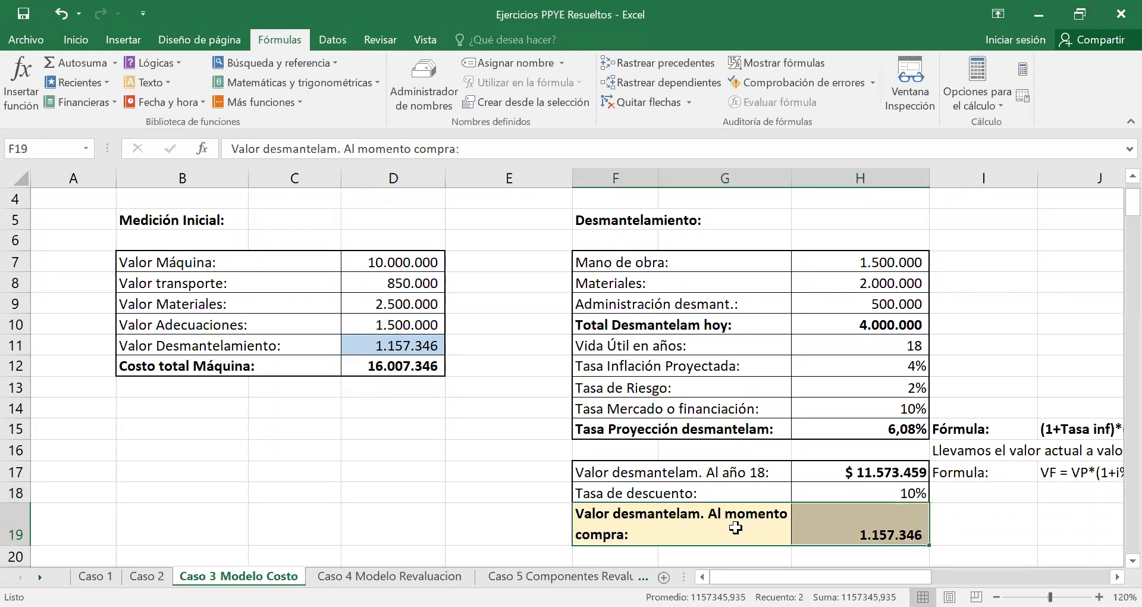
pyautogui.doubleClick(665, 537)
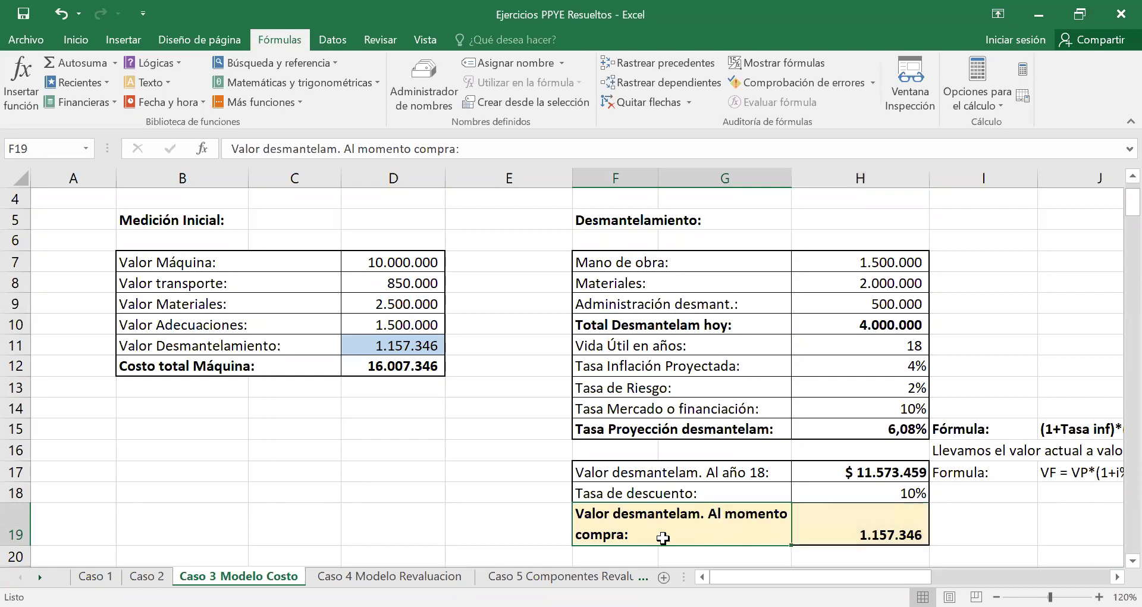
pyautogui.keyDown('shift'); pyautogui.click(714, 513); pyautogui.keyUp('shift')
pyautogui.keyDown('shift'); pyautogui.click(704, 515); pyautogui.keyUp('shift')
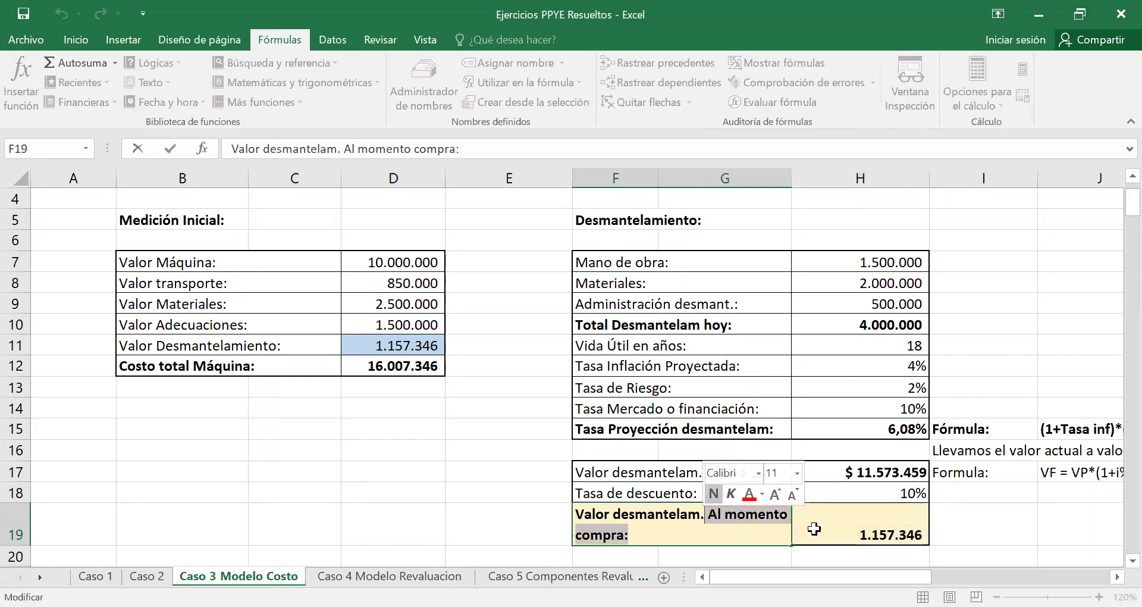
pyautogui.click(839, 523)
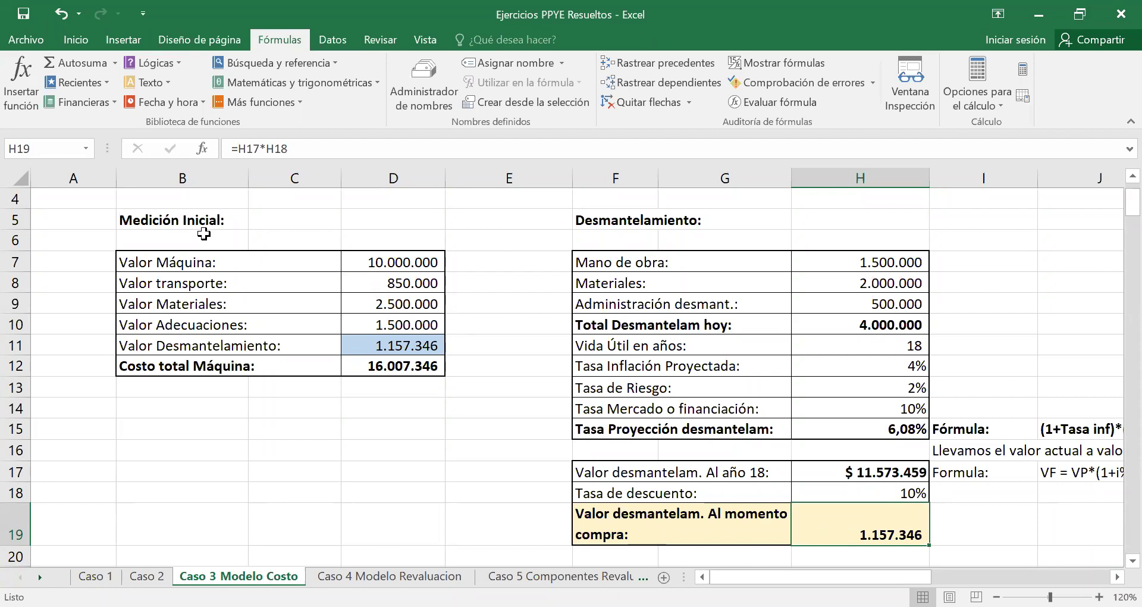
# Check how the machine's total cost in D12 sums D7:D11, including the linked dismantling value, and glance at the exercise statement.
pyautogui.click(399, 344)
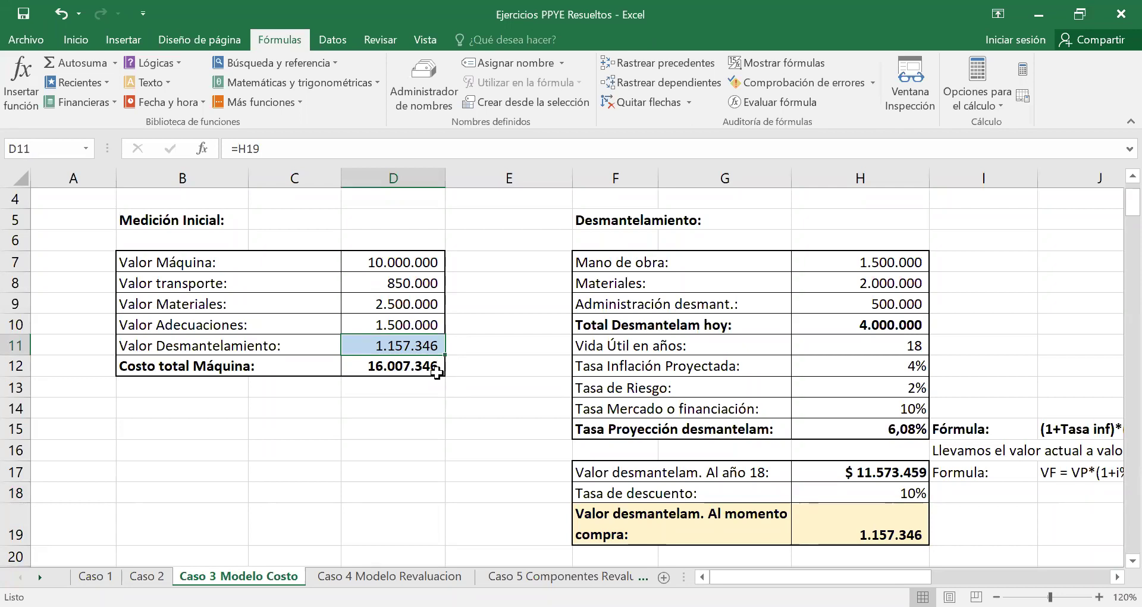
pyautogui.moveTo(381, 260); pyautogui.dragTo(384, 345)
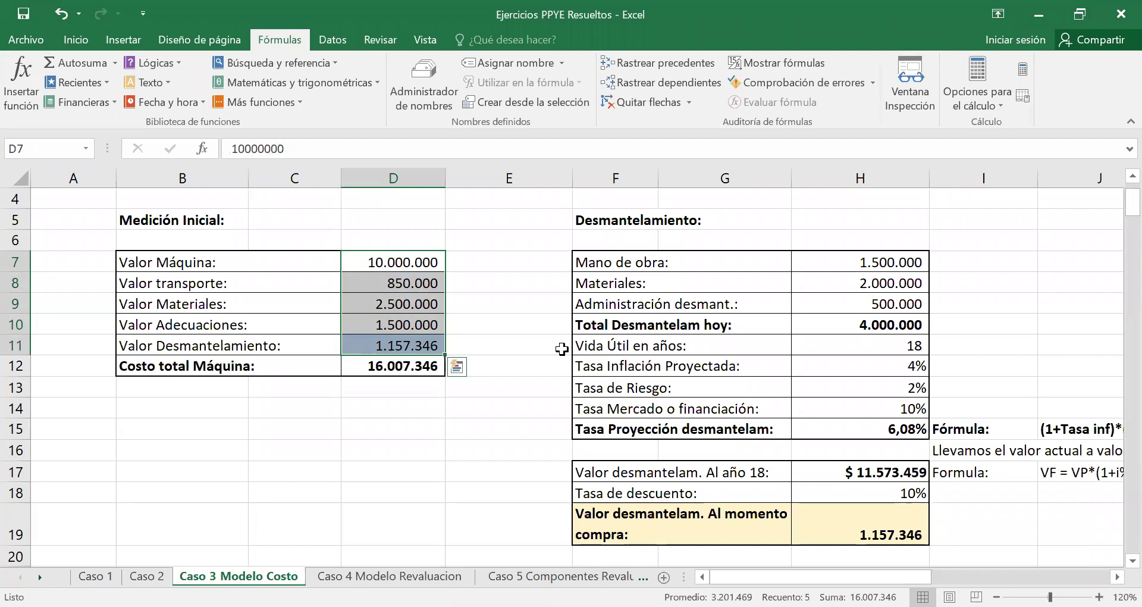
pyautogui.click(416, 371)
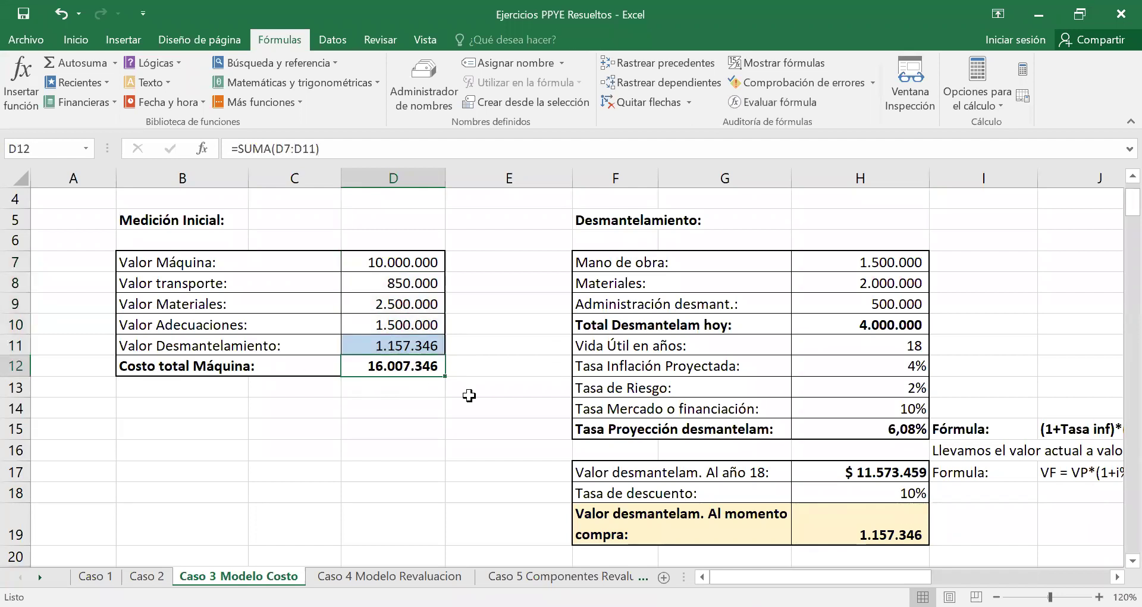
pyautogui.scroll(1, 554, 417)
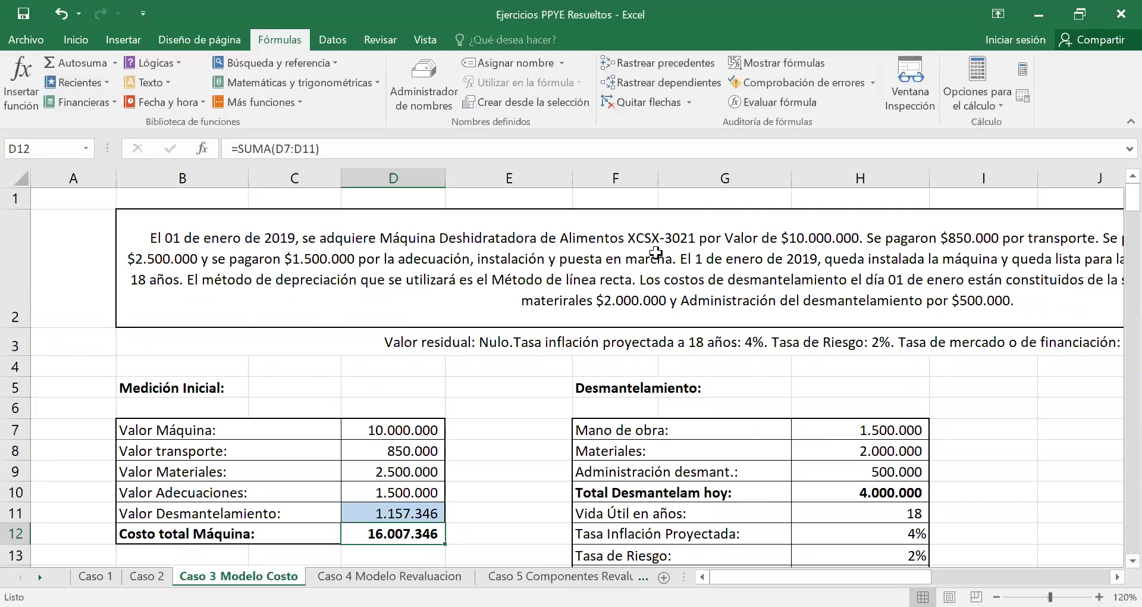
pyautogui.scroll(-1, 494, 460)
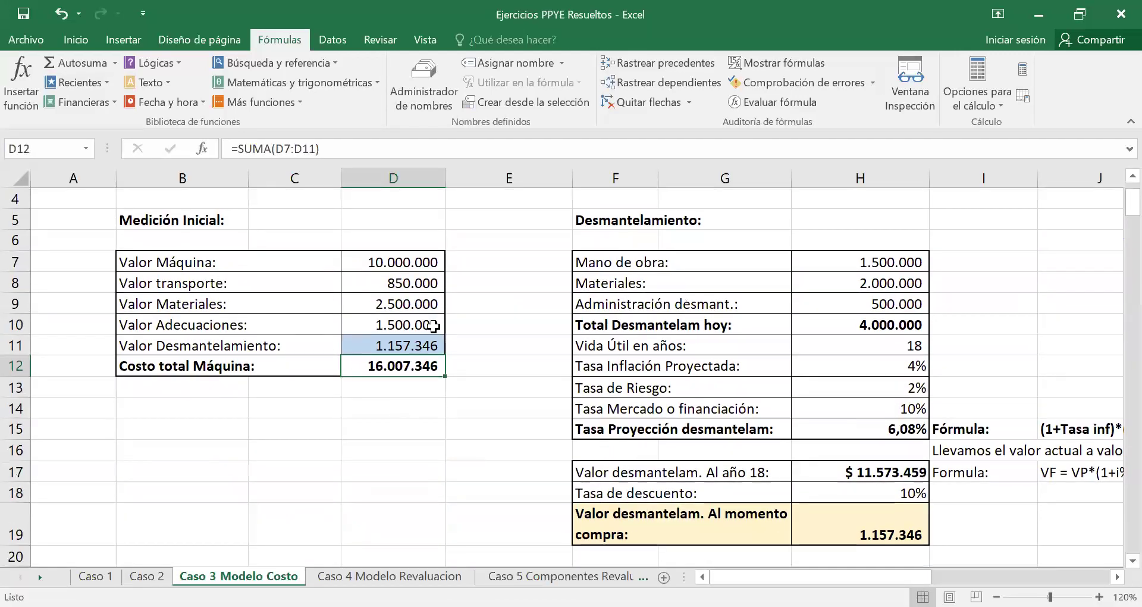
pyautogui.click(408, 263)
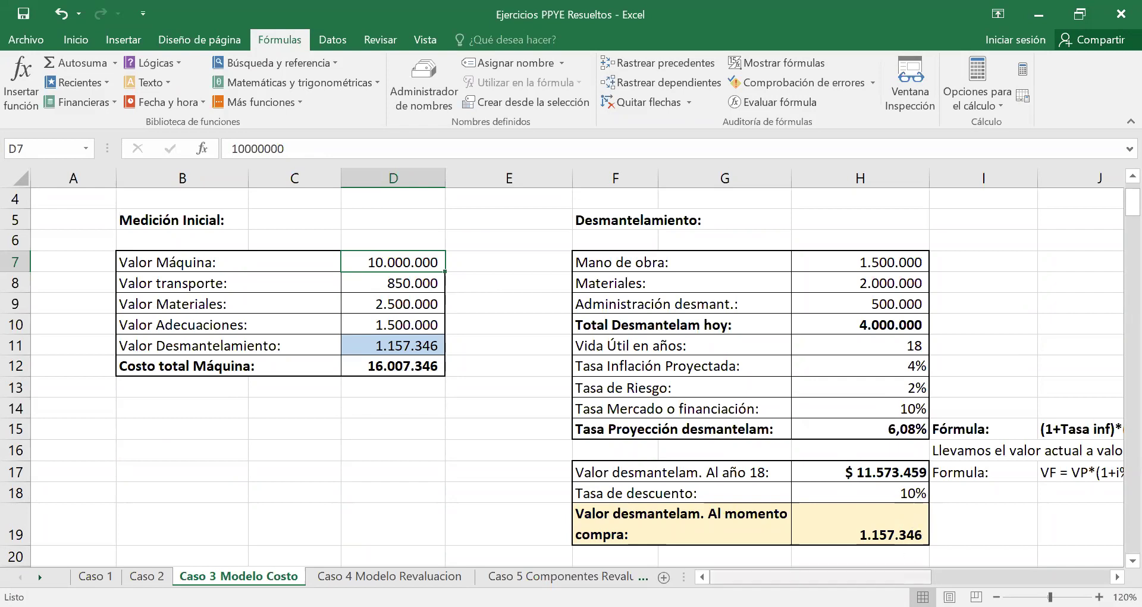
# Examine the row 19 label and the H19 formula for the dismantling value at the moment of purchase.
pyautogui.click(837, 527)
pyautogui.click(958, 527)
pyautogui.click(902, 521)
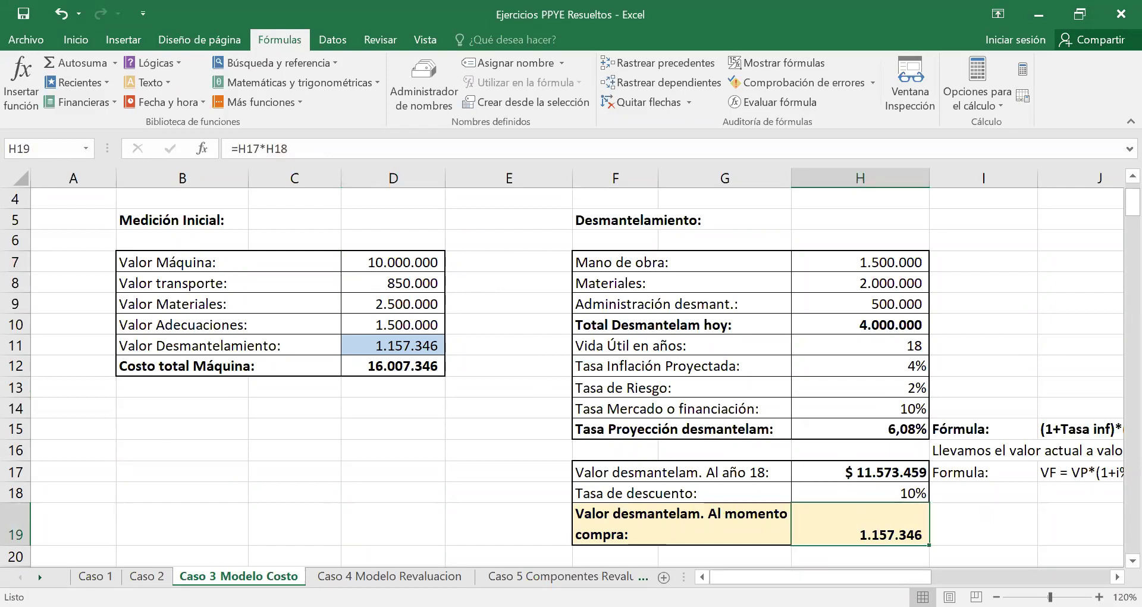
pyautogui.click(743, 514)
pyautogui.click(857, 519)
pyautogui.click(754, 537)
pyautogui.click(870, 529)
pyautogui.click(780, 517)
pyautogui.click(810, 519)
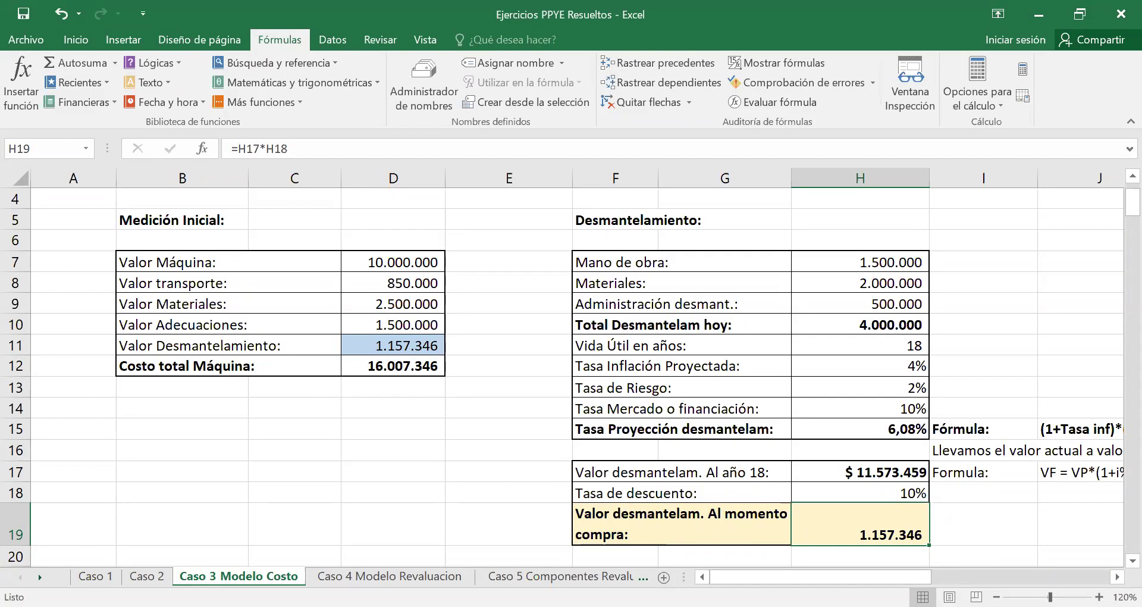
# Go through the initial measurement components one by one, from Valor Máquina in D7 to Valor Desmantelamiento in D11.
pyautogui.click(167, 261)
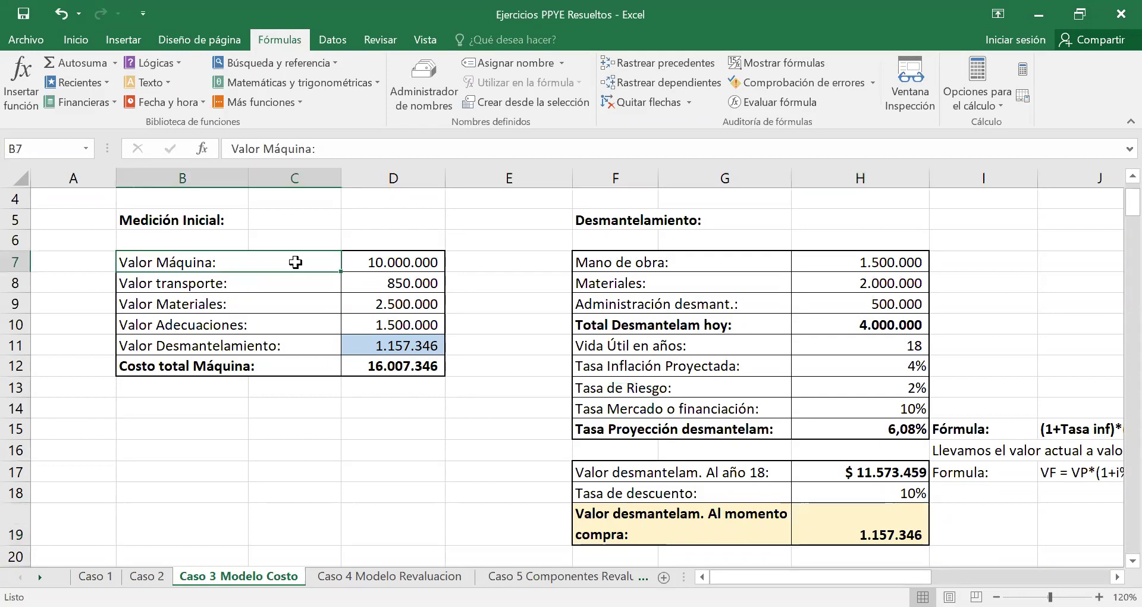
pyautogui.click(380, 260)
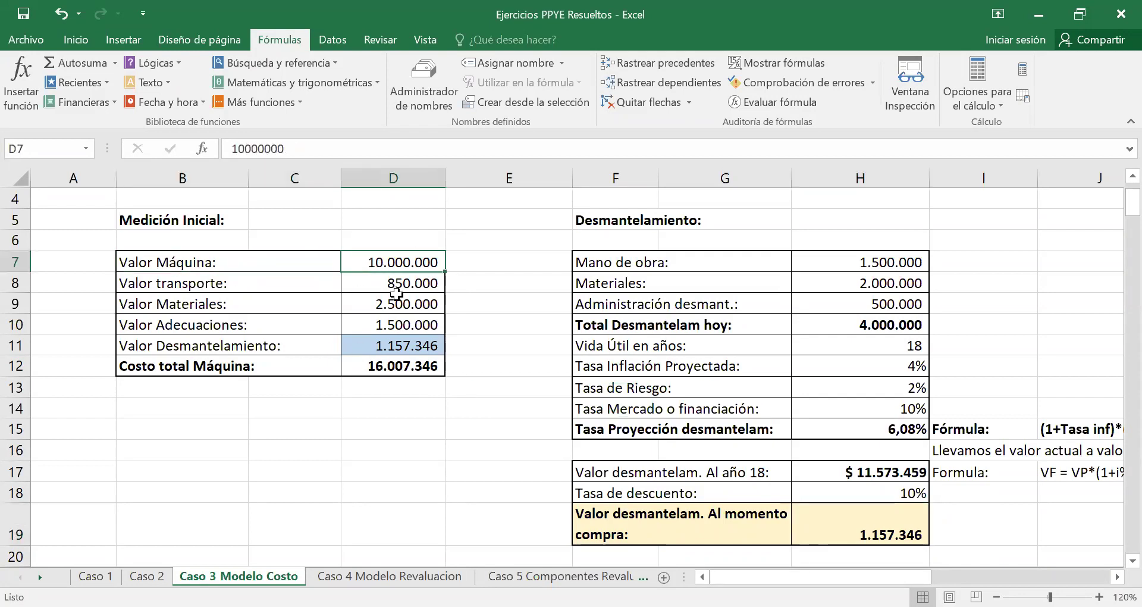
pyautogui.press('Down')
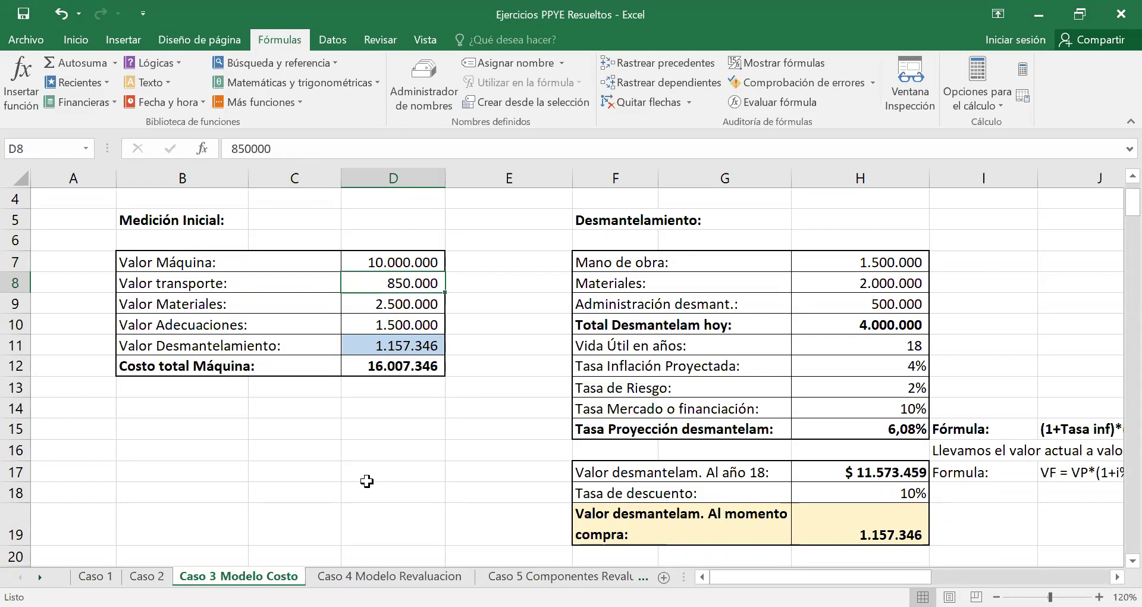
pyautogui.press('Down')
pyautogui.press('Down')
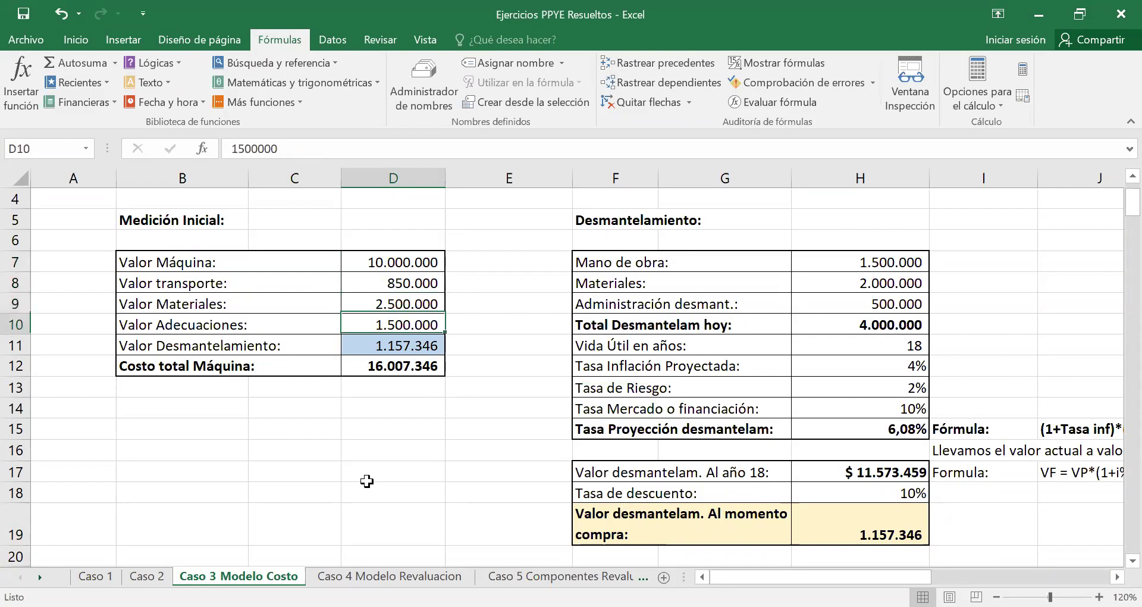
pyautogui.press('Down')
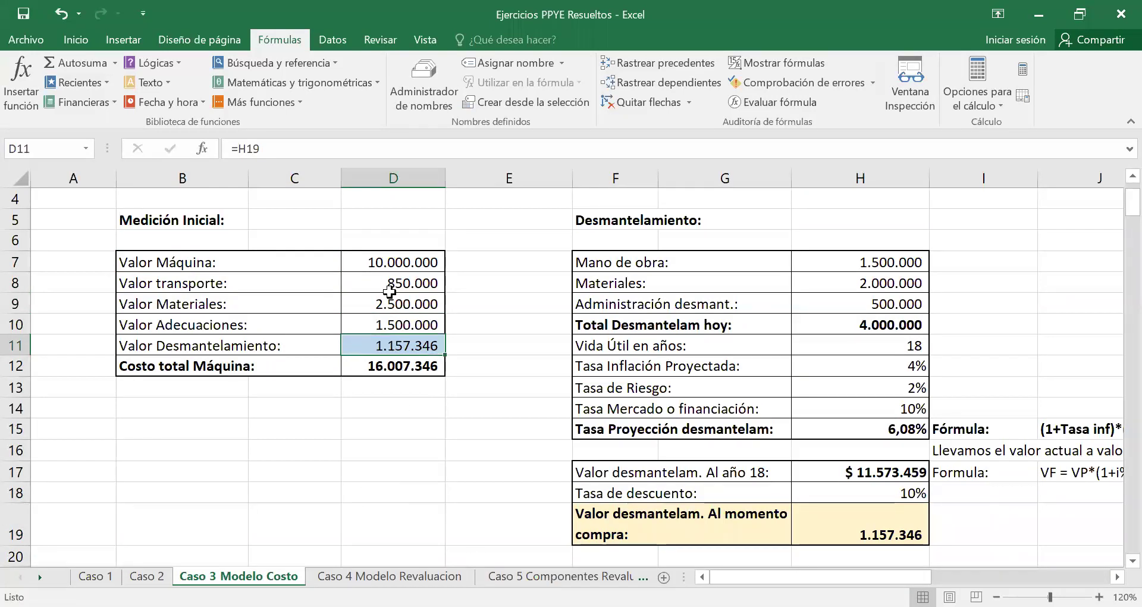
# Review the initial measurement components in D7:D11 and the Costo total Máquina row that sums them.
pyautogui.moveTo(390, 260); pyautogui.dragTo(389, 345)
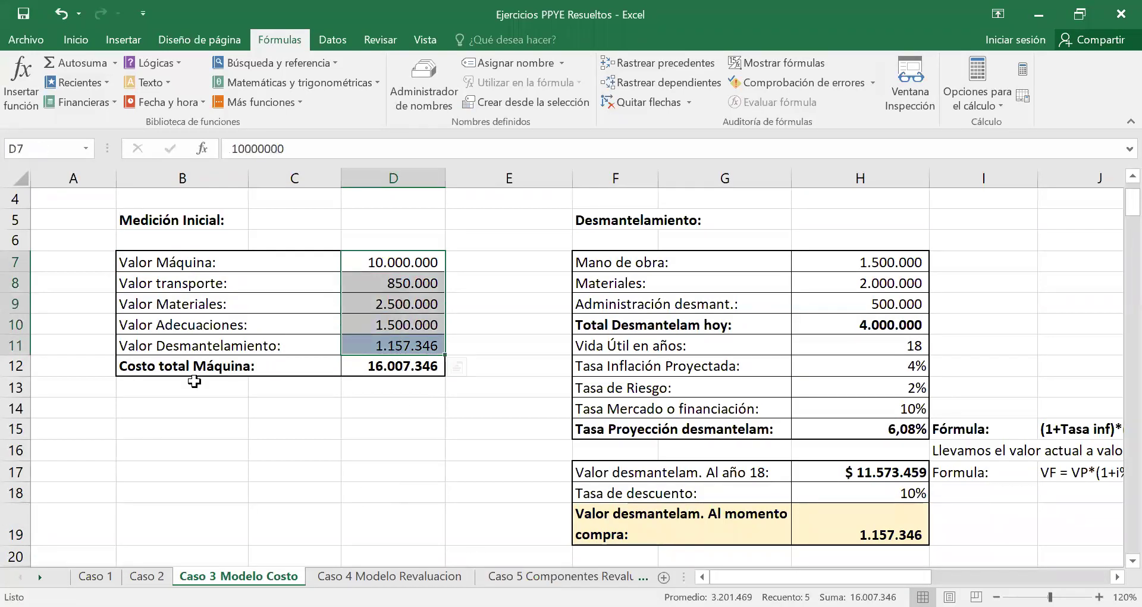
pyautogui.click(144, 367)
pyautogui.click(384, 369)
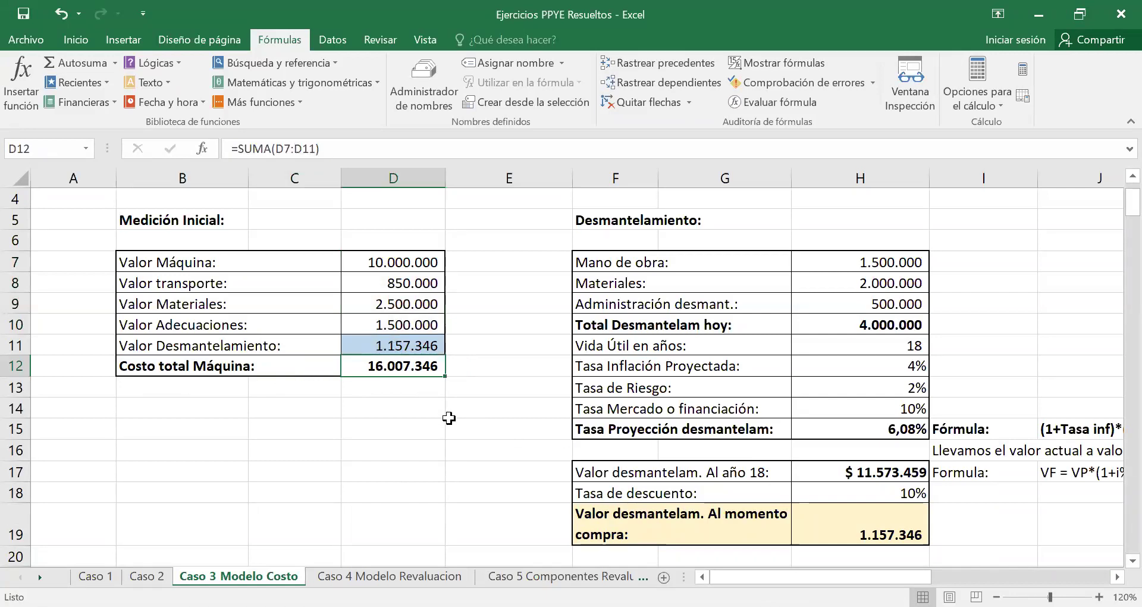
pyautogui.click(203, 368)
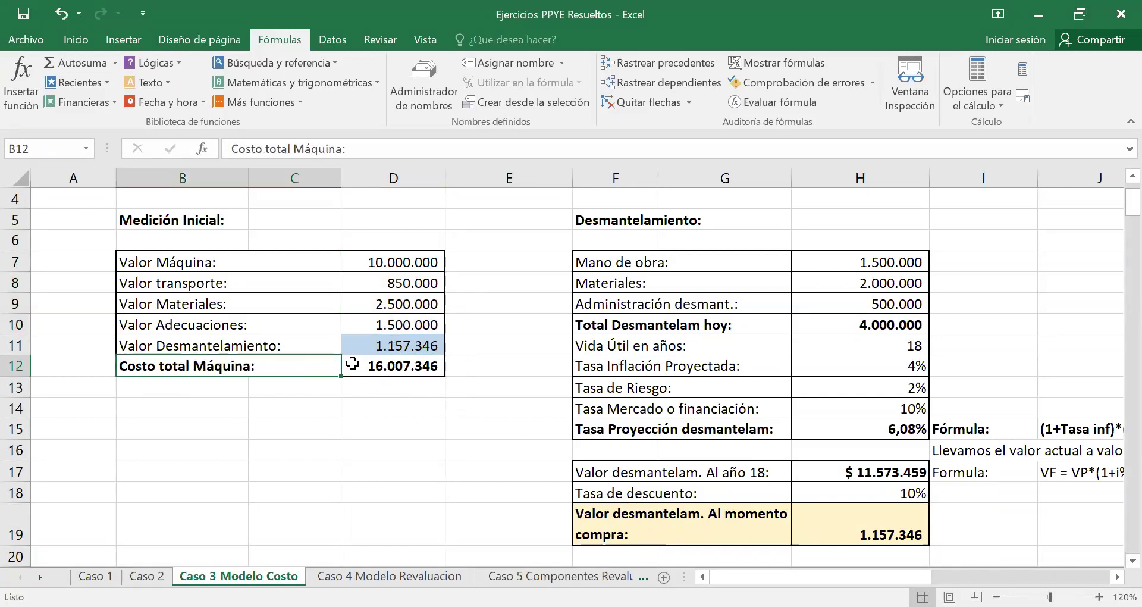
pyautogui.keyDown('shift'); pyautogui.click(353, 363); pyautogui.keyUp('shift')
# Examine the machinery account in row 24 of the Reconocimiento inicial entry, looking back at the Medición Inicial table.
pyautogui.scroll(-1, 432, 400)
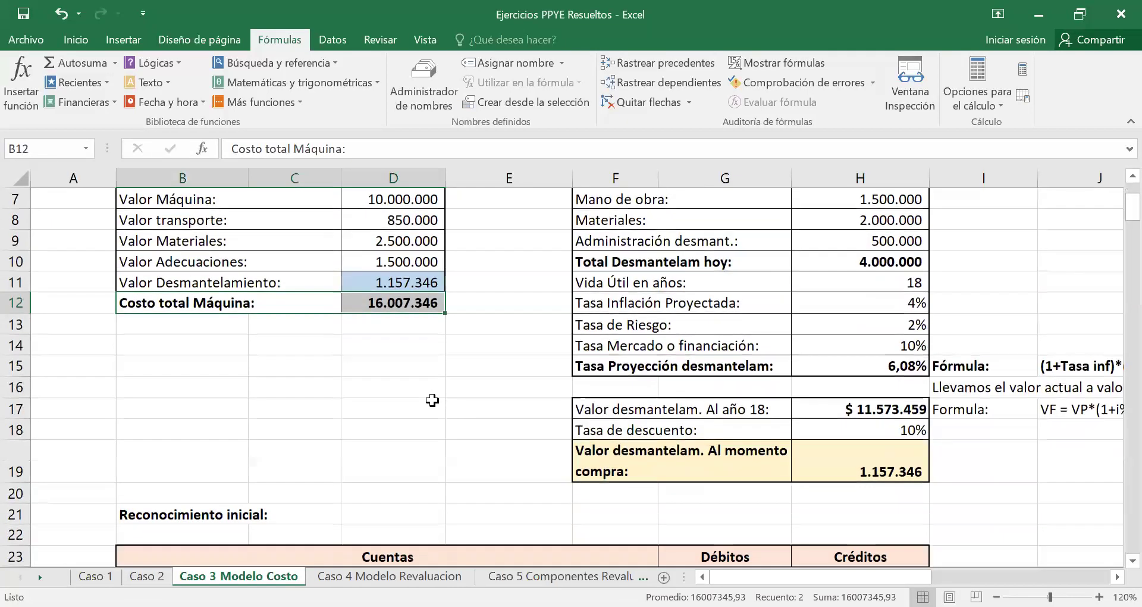
pyautogui.scroll(-2, 433, 401)
pyautogui.scroll(1, 432, 400)
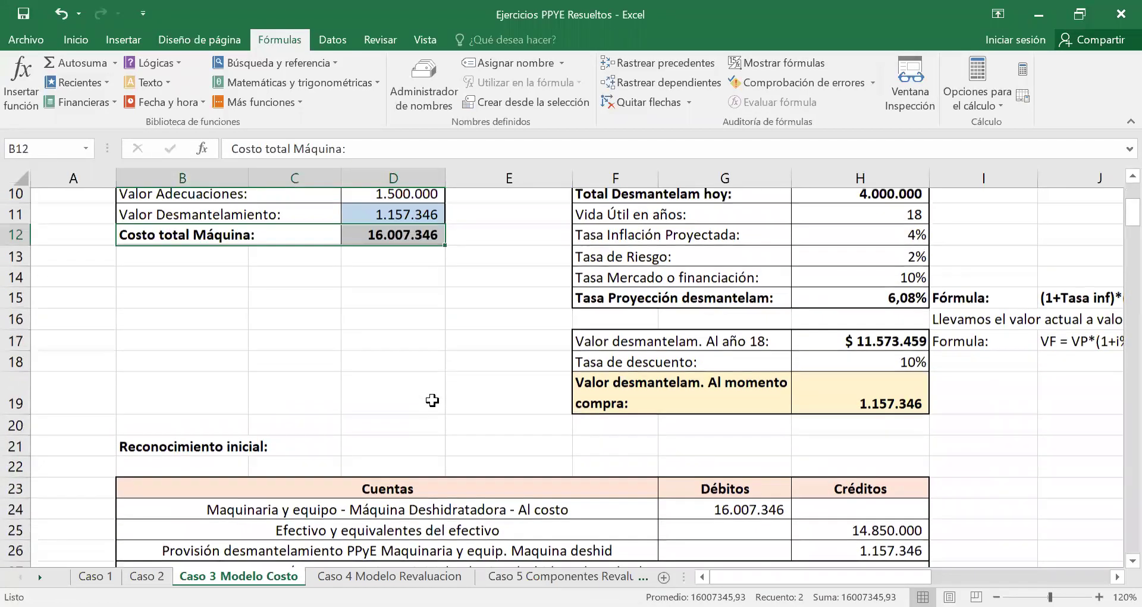
pyautogui.scroll(-1, 403, 335)
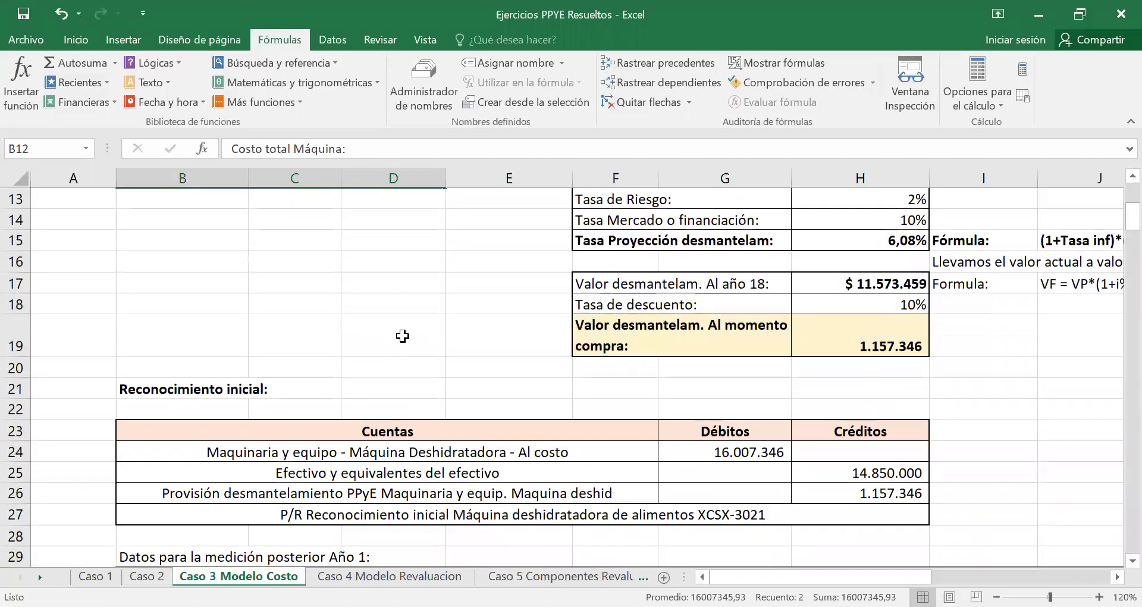
pyautogui.click(229, 454)
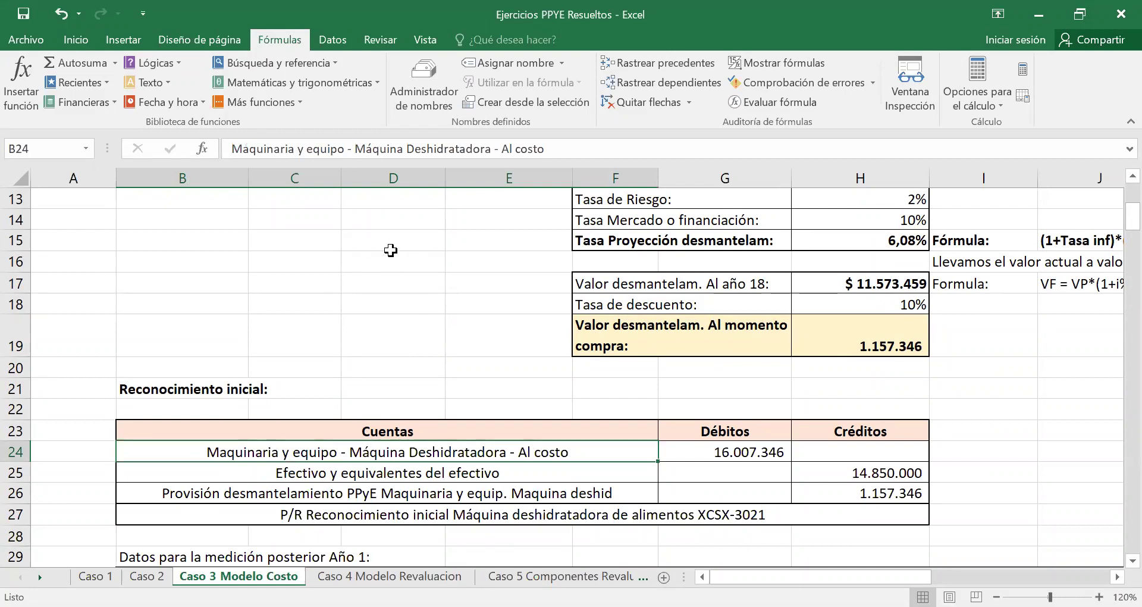
pyautogui.scroll(4, 392, 249)
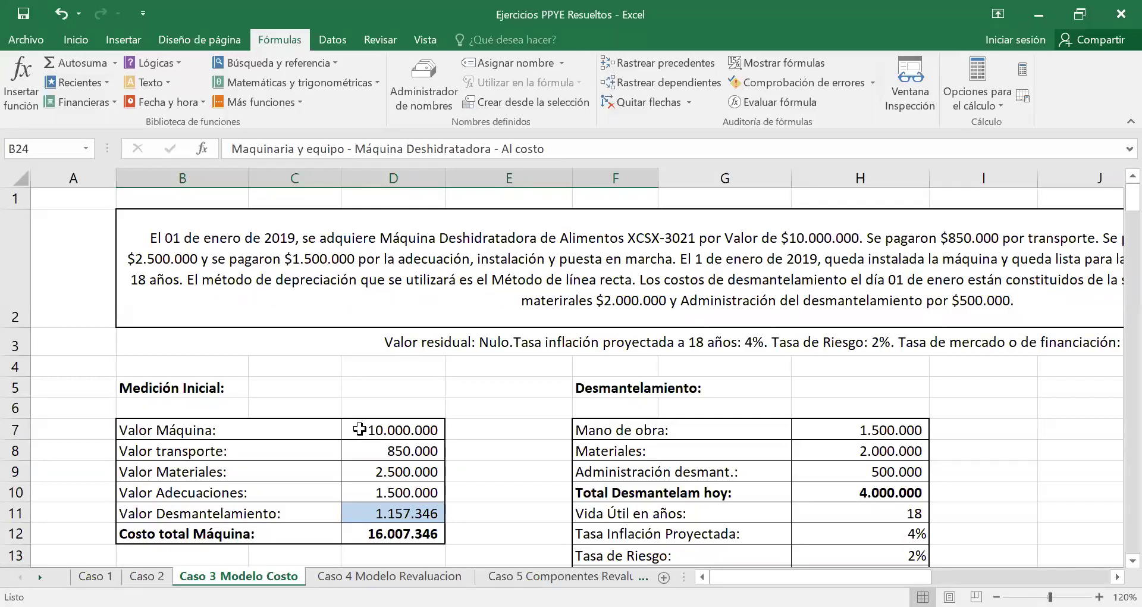
pyautogui.scroll(-3, 486, 373)
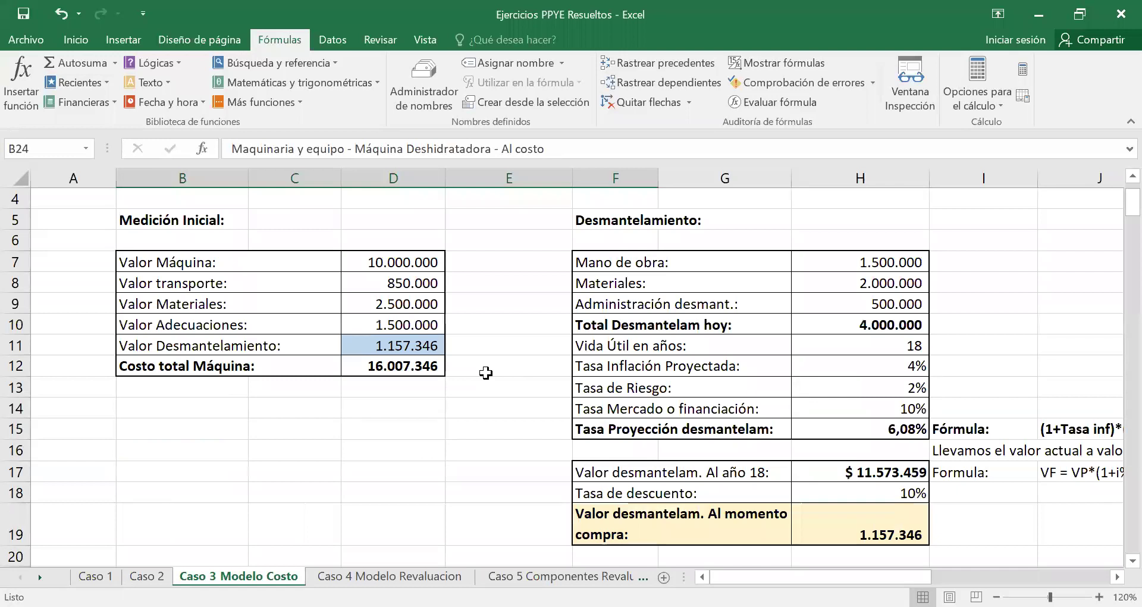
pyautogui.scroll(-1, 486, 376)
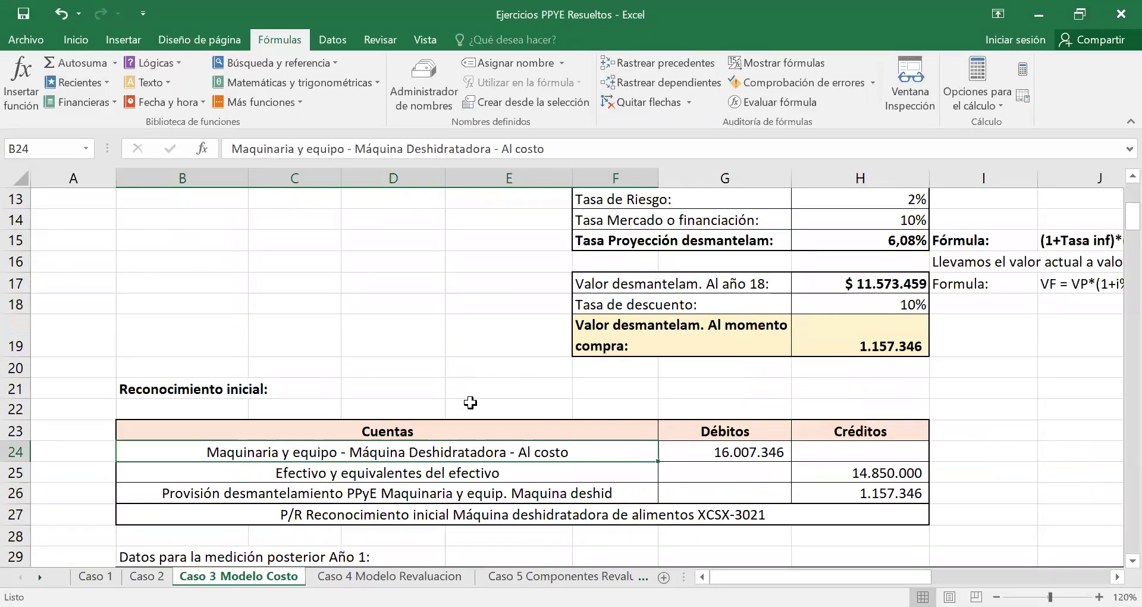
pyautogui.click(255, 472)
pyautogui.click(262, 451)
pyautogui.doubleClick(594, 448)
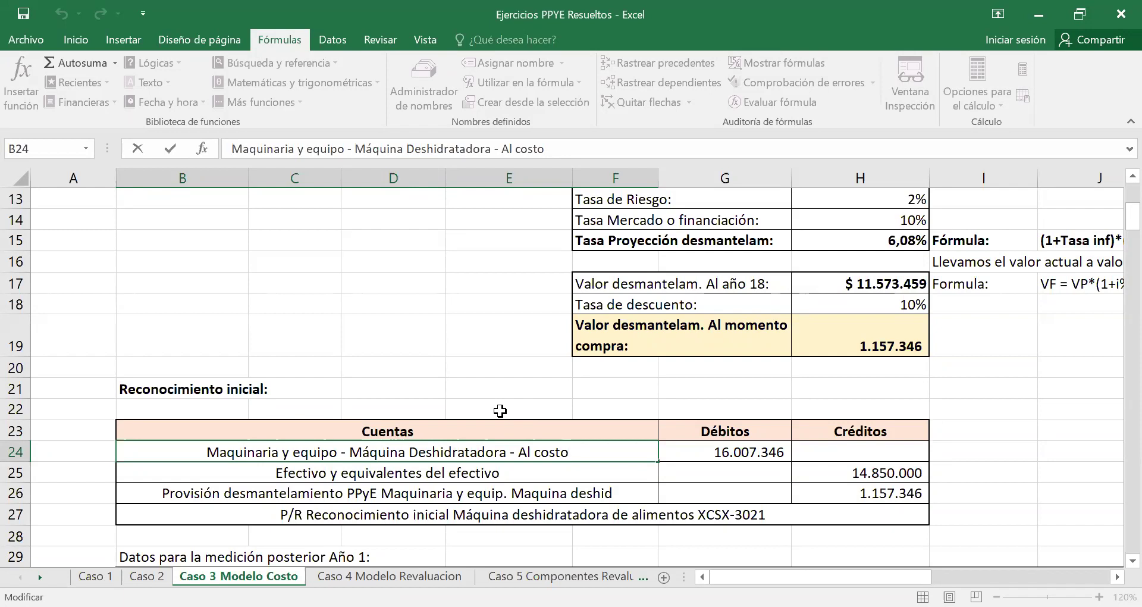
pyautogui.press('Return')
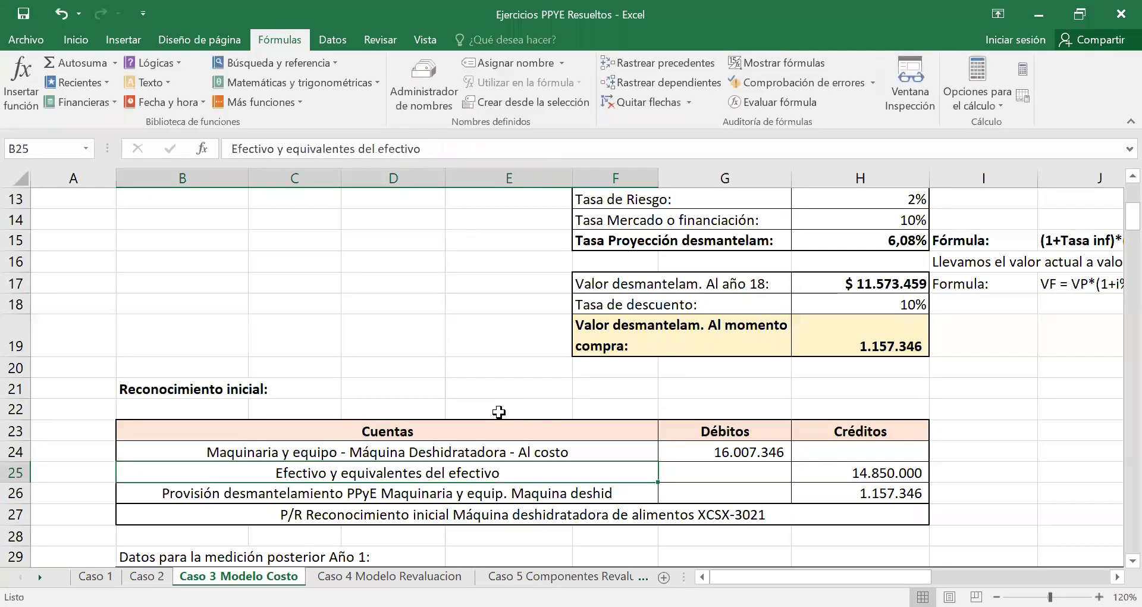
# Trace the machinery debit in G24 back to the total cost in D12 and its components in D7:D11.
pyautogui.scroll(3, 373, 305)
pyautogui.moveTo(436, 265); pyautogui.dragTo(452, 347)
pyautogui.scroll(-4, 517, 337)
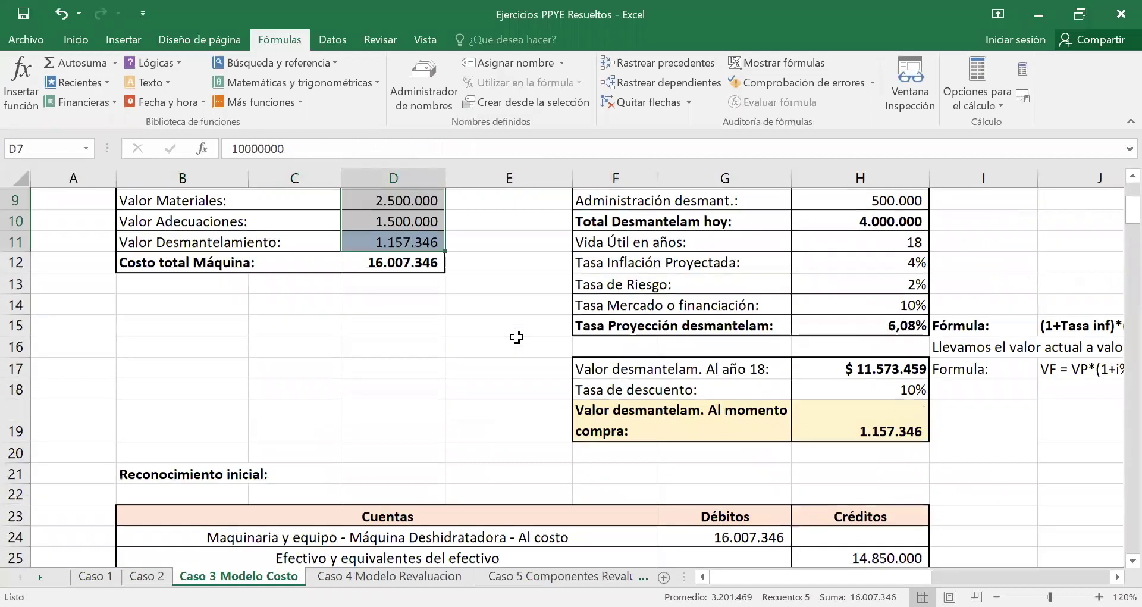
pyautogui.click(694, 395)
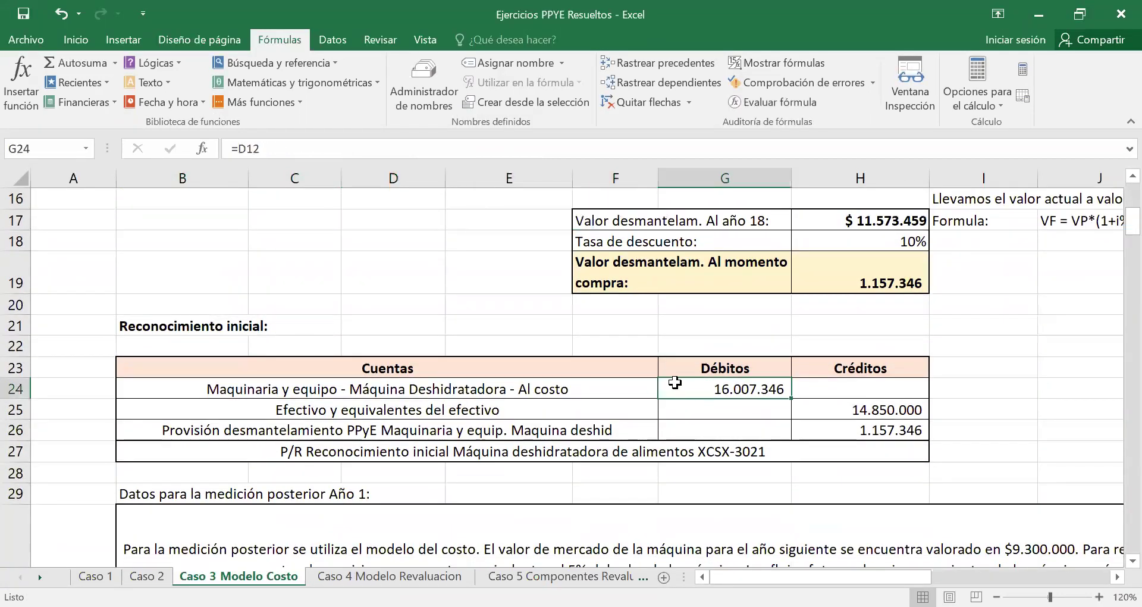
pyautogui.scroll(3, 476, 416)
pyautogui.click(415, 301)
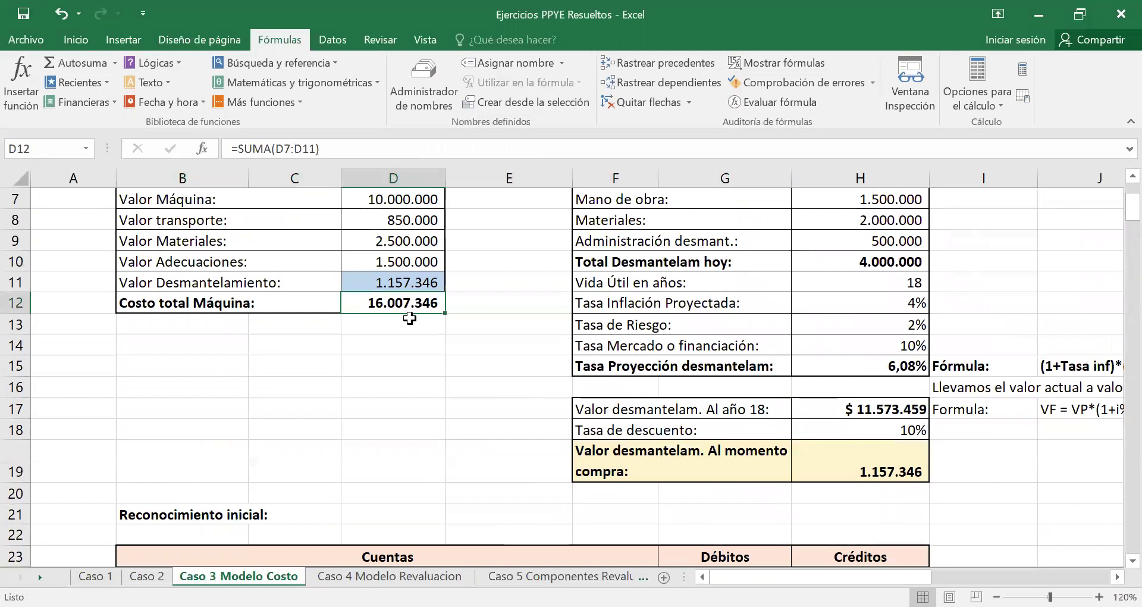
pyautogui.scroll(-1, 477, 370)
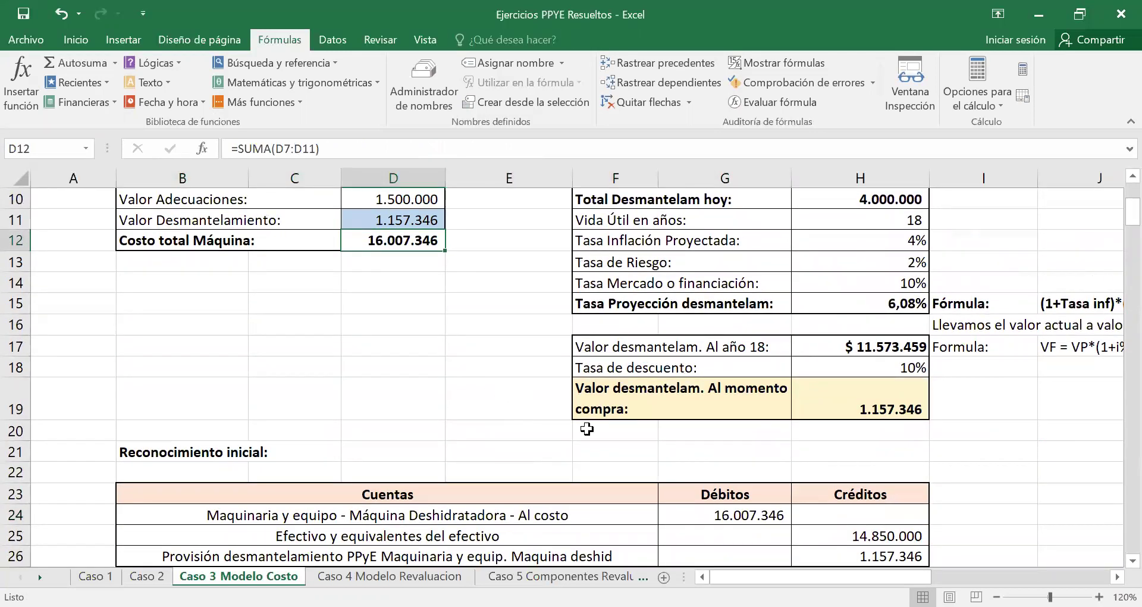
pyautogui.click(741, 510)
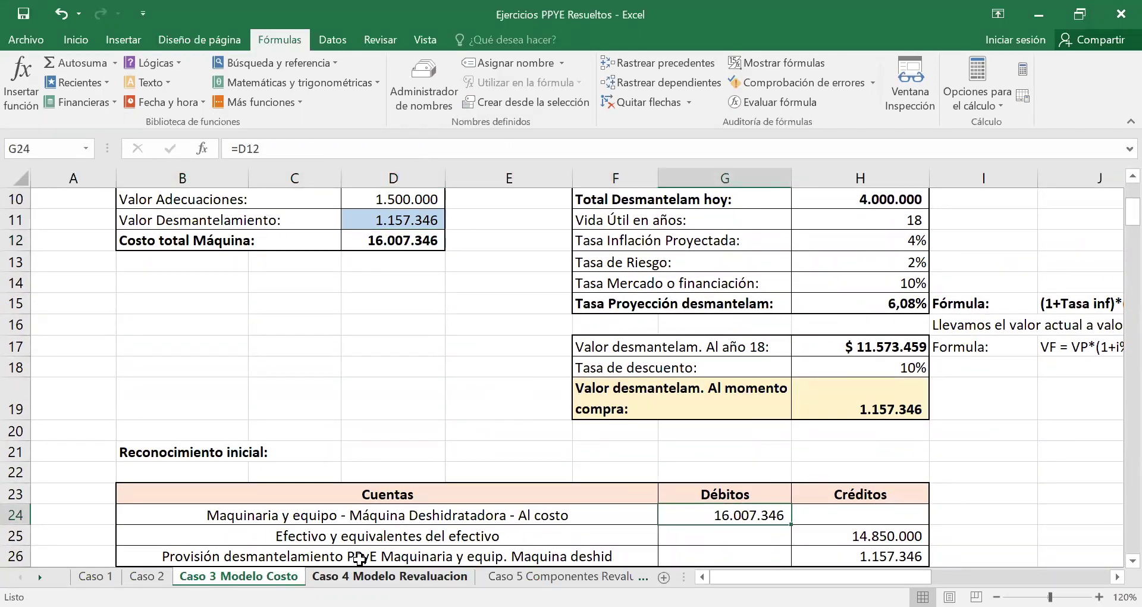
# Check how the cash credit in H25 relates to the components in D7:D10, from machine value to adaptations.
pyautogui.click(329, 535)
pyautogui.scroll(3, 524, 414)
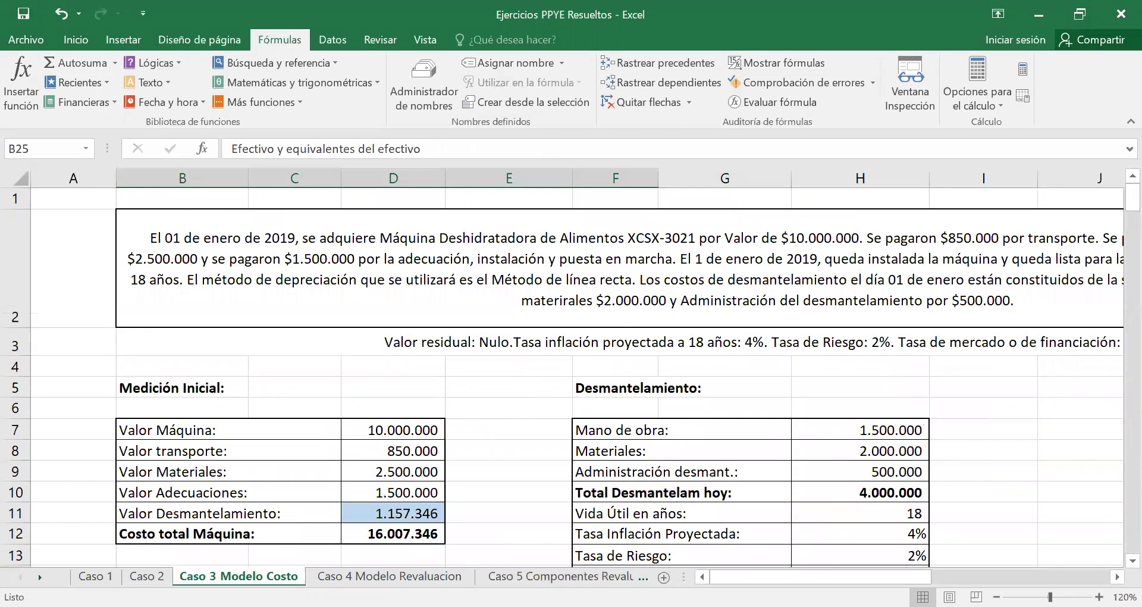
pyautogui.moveTo(387, 429); pyautogui.dragTo(381, 490)
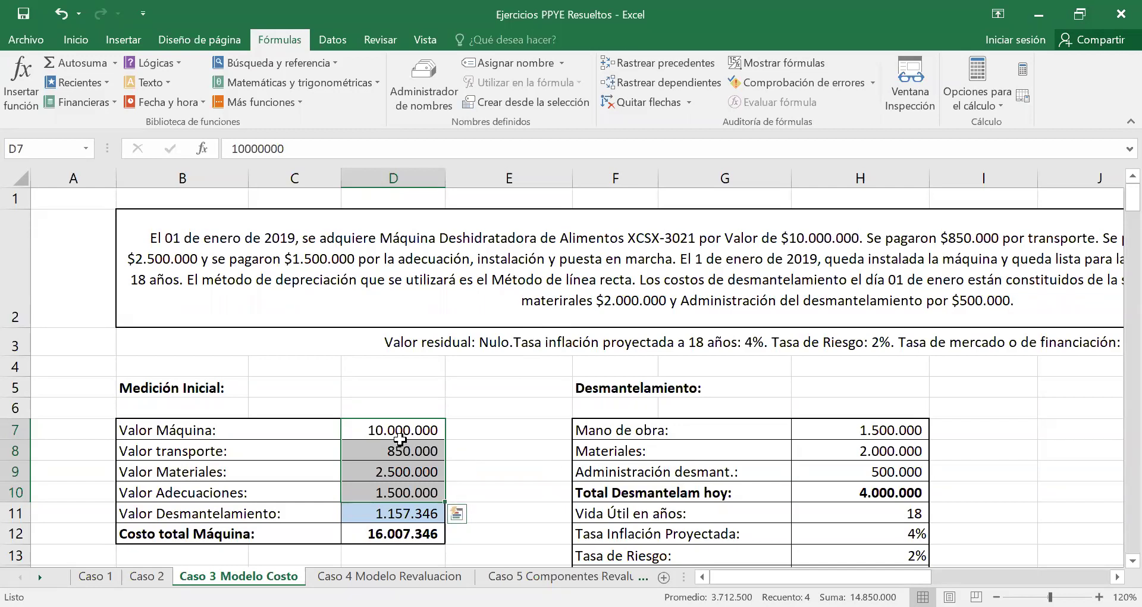
pyautogui.moveTo(399, 431); pyautogui.dragTo(416, 490)
pyautogui.moveTo(235, 434); pyautogui.dragTo(352, 485)
pyautogui.moveTo(394, 436); pyautogui.dragTo(457, 514)
pyautogui.scroll(-3, 543, 445)
pyautogui.click(458, 539)
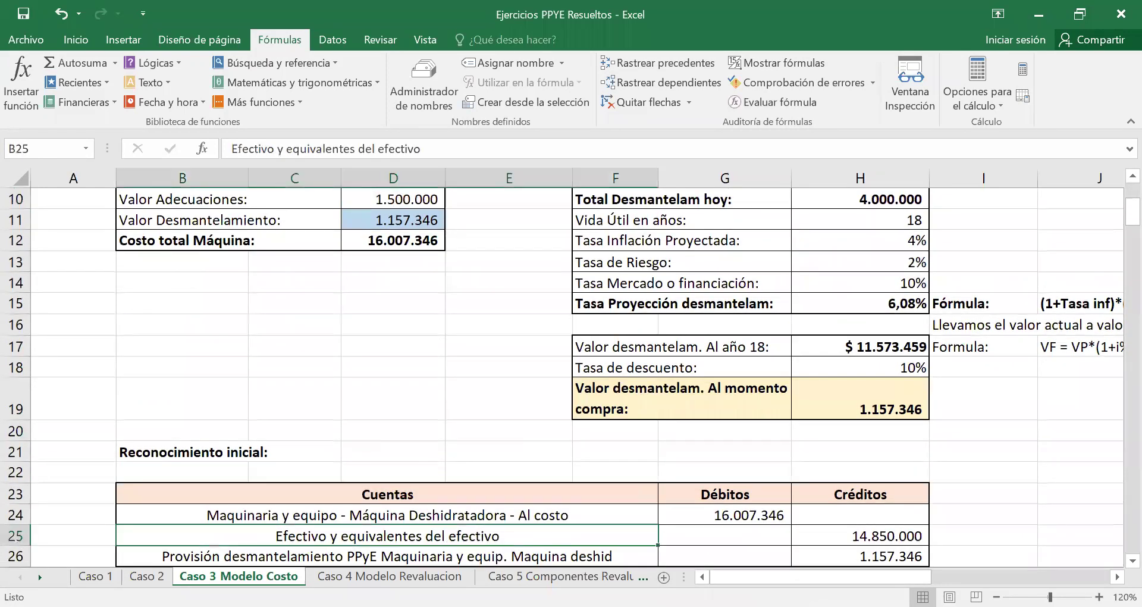
pyautogui.click(724, 536)
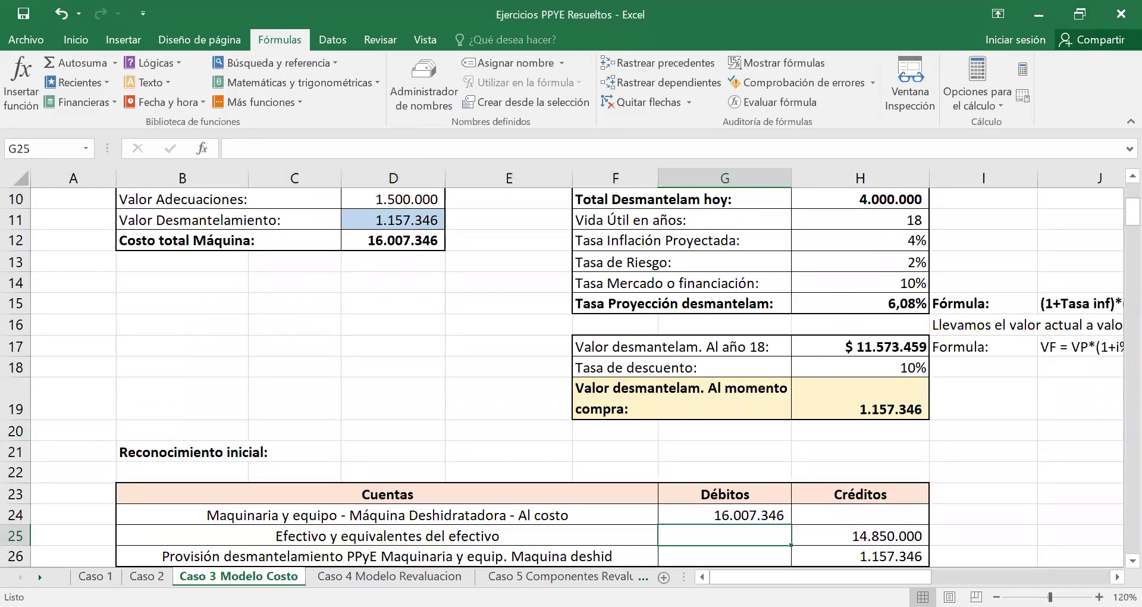
pyautogui.click(861, 536)
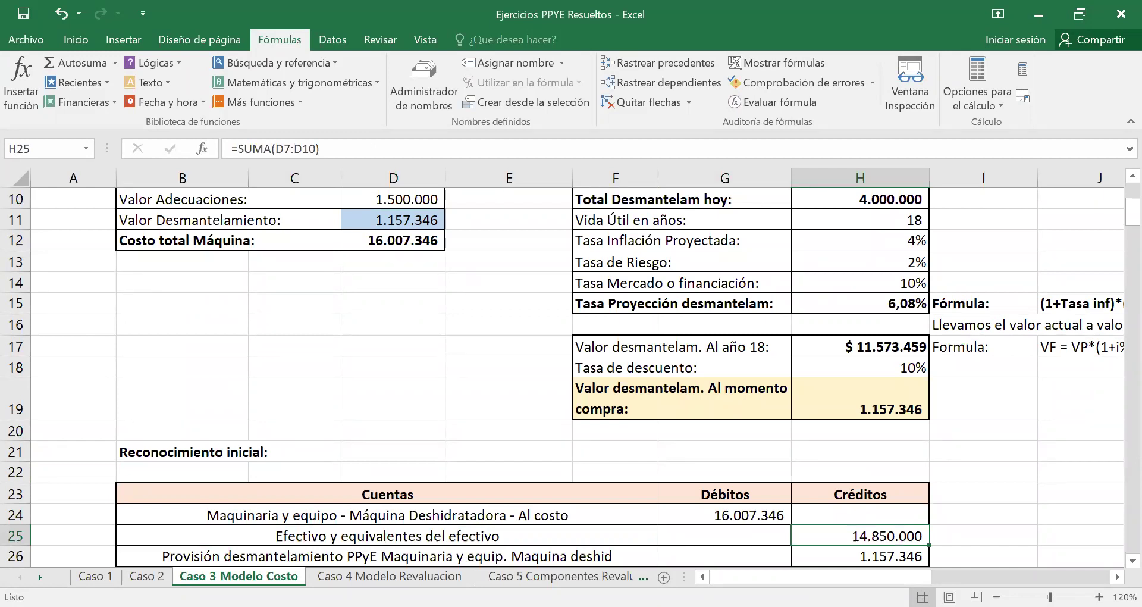
# Examine the dismantling provision account in row 26 and trace its credit in H26 to the dismantling value in D11.
pyautogui.click(300, 551)
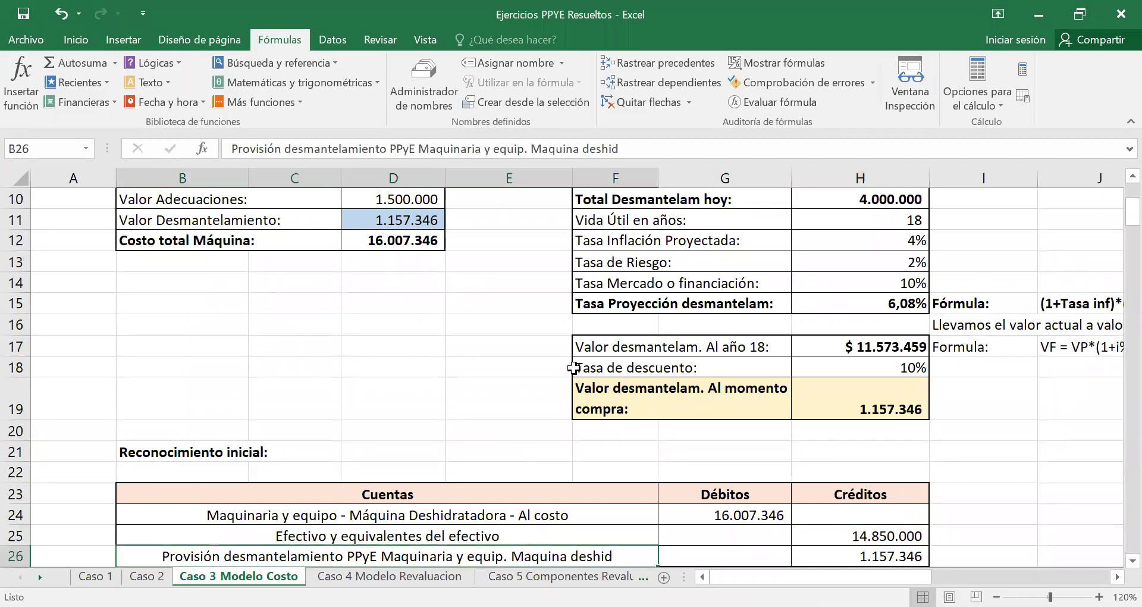
pyautogui.press('Down')
pyautogui.press('Up')
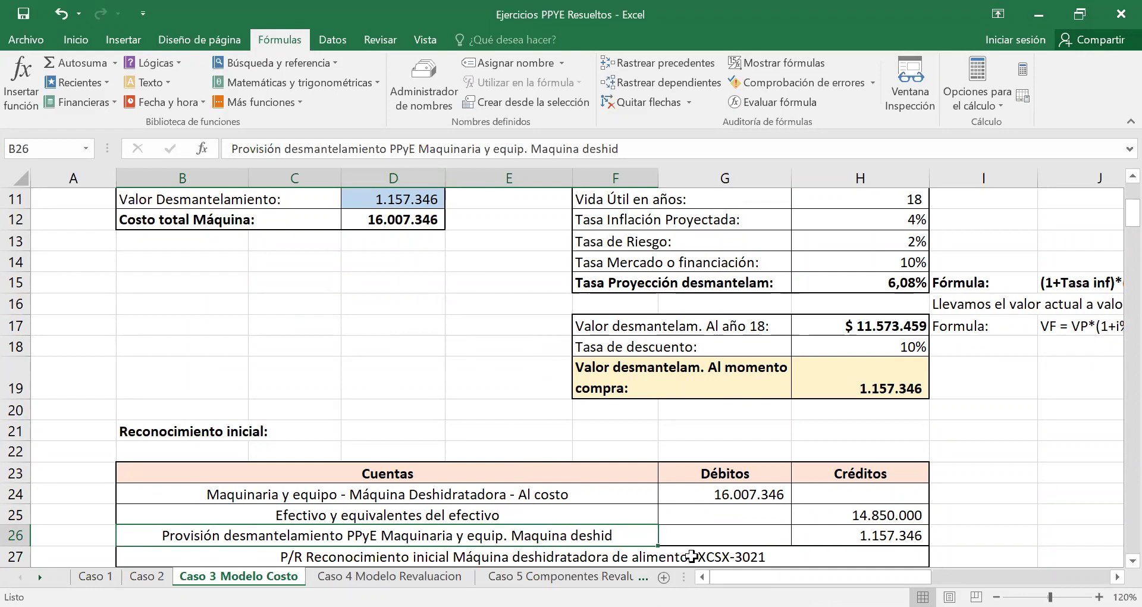
pyautogui.click(665, 531)
pyautogui.press('Right')
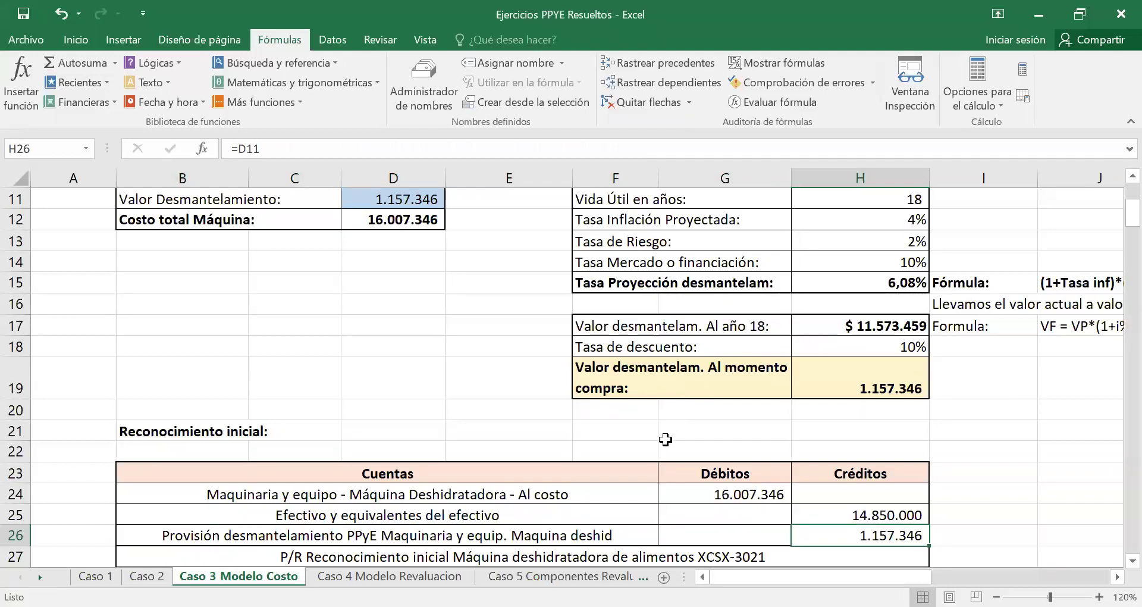
pyautogui.click(410, 198)
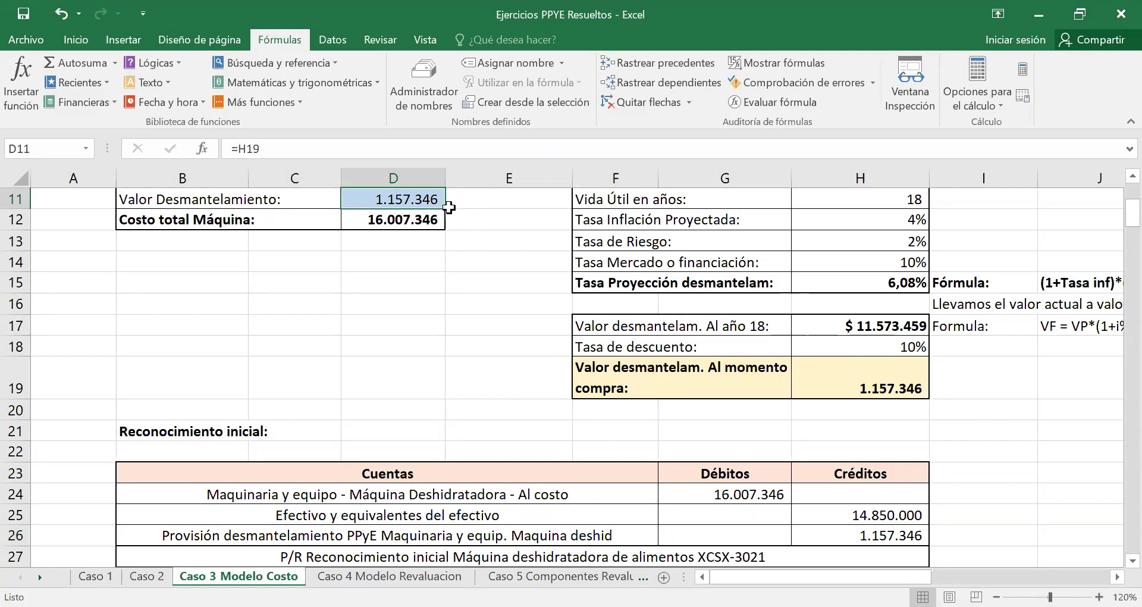
# Compare the credits in H25:H26 with the machinery debit, and read the entry's description in row 27.
pyautogui.click(838, 537)
pyautogui.click(843, 516)
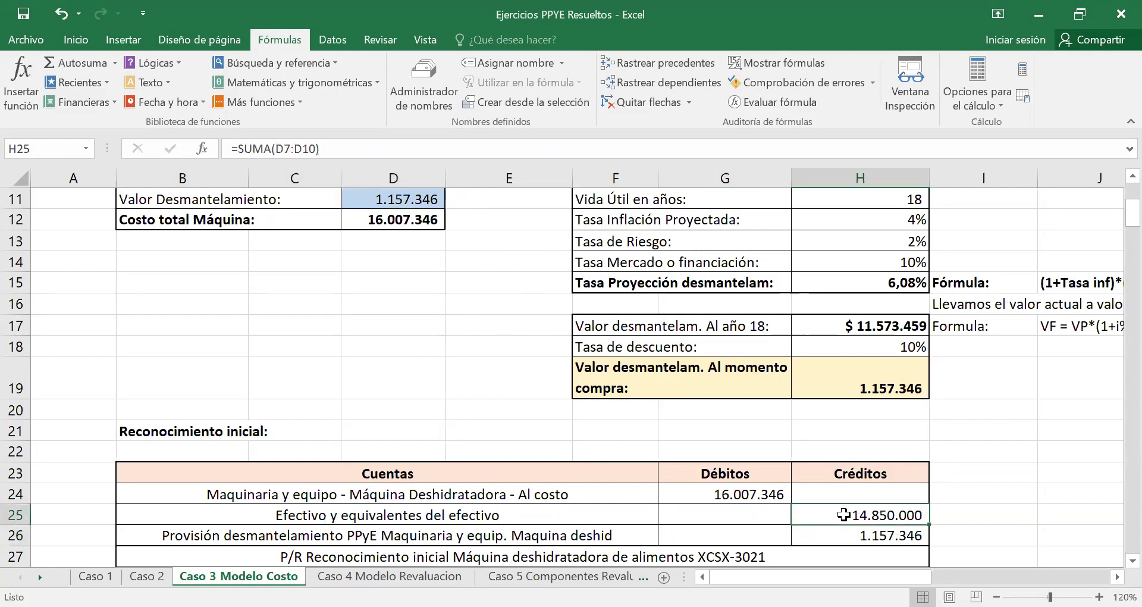
pyautogui.moveTo(844, 516); pyautogui.dragTo(844, 535)
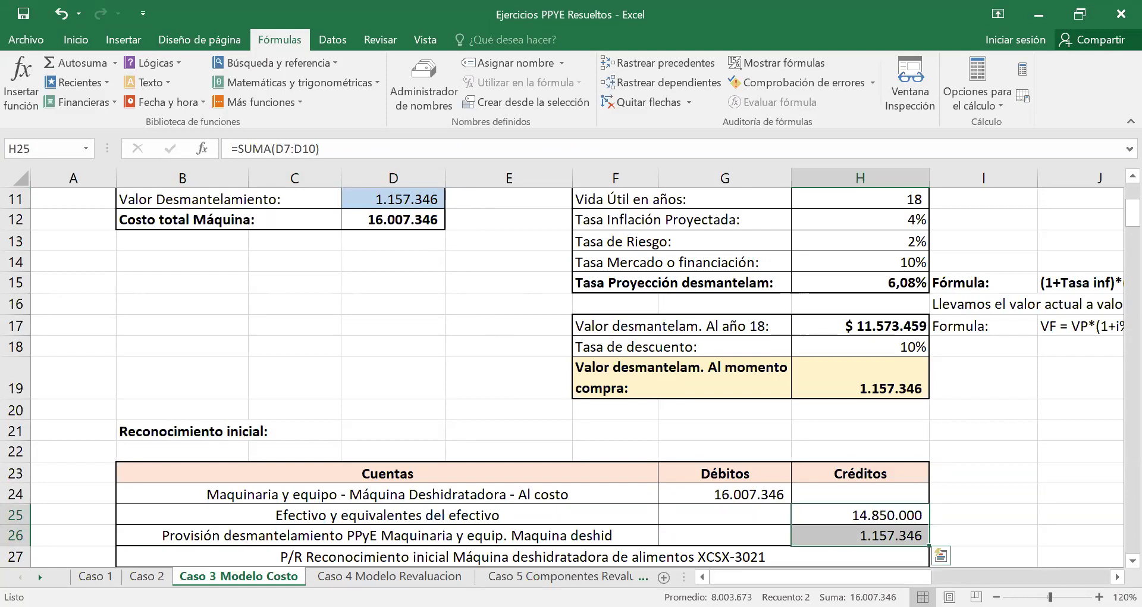
pyautogui.click(821, 539)
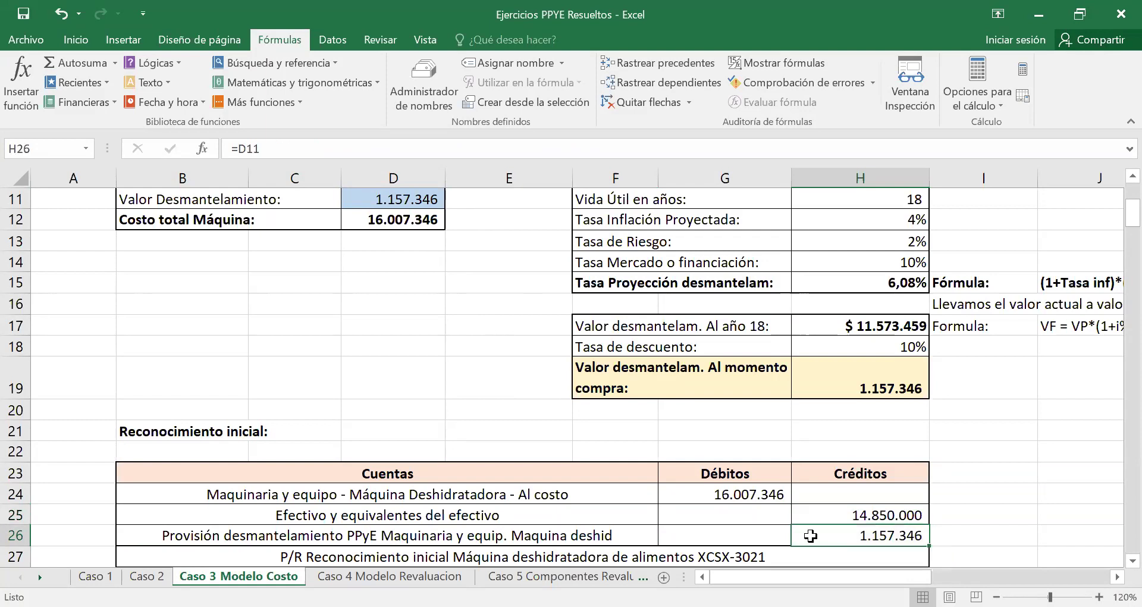
pyautogui.click(766, 537)
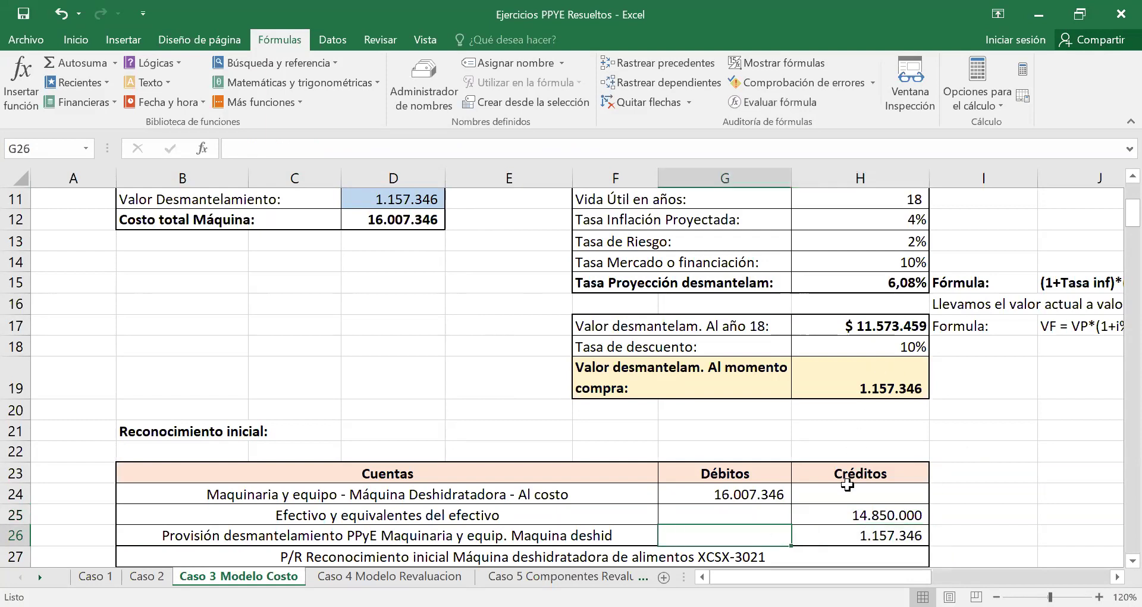
pyautogui.press('Down')
pyautogui.scroll(-1, 842, 515)
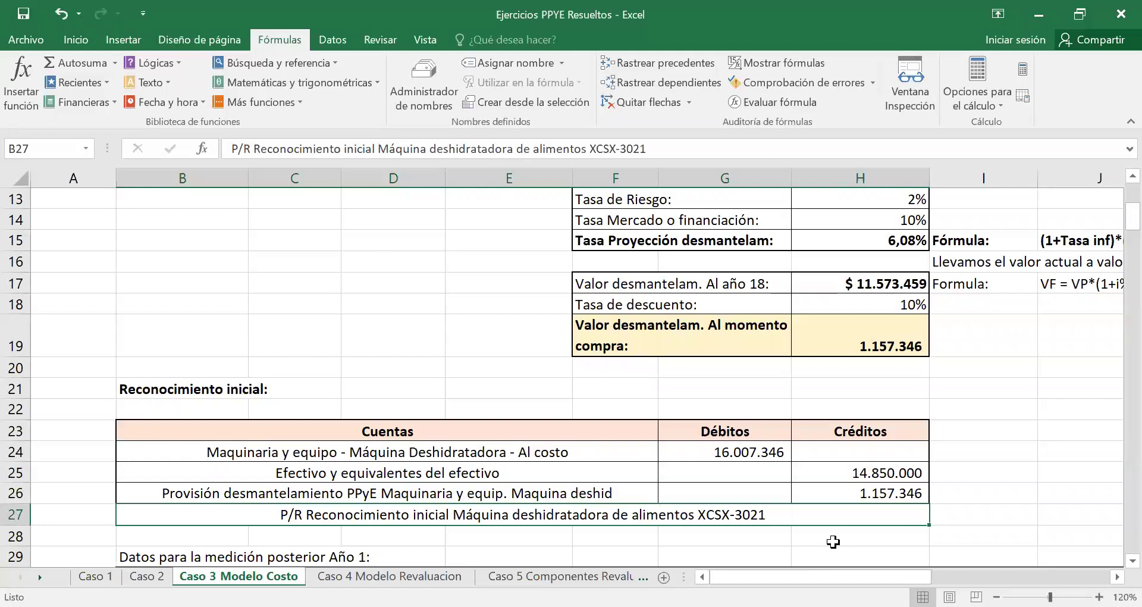
# Relate the machinery account in row 24 to the dismantling value in D11 and the discount rate in H18.
pyautogui.click(333, 448)
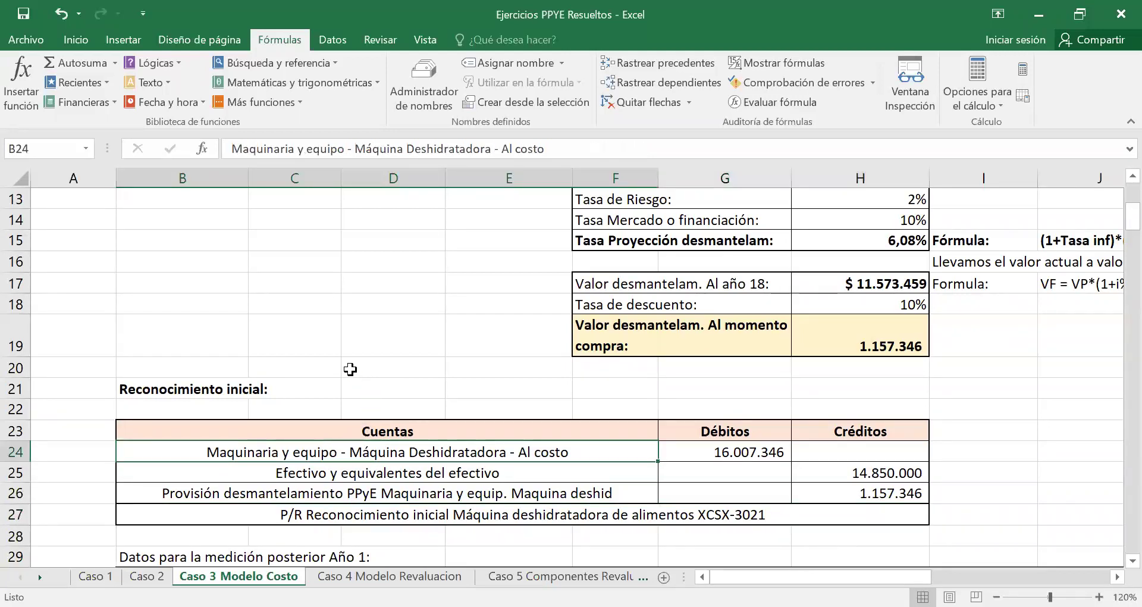
pyautogui.scroll(3, 350, 369)
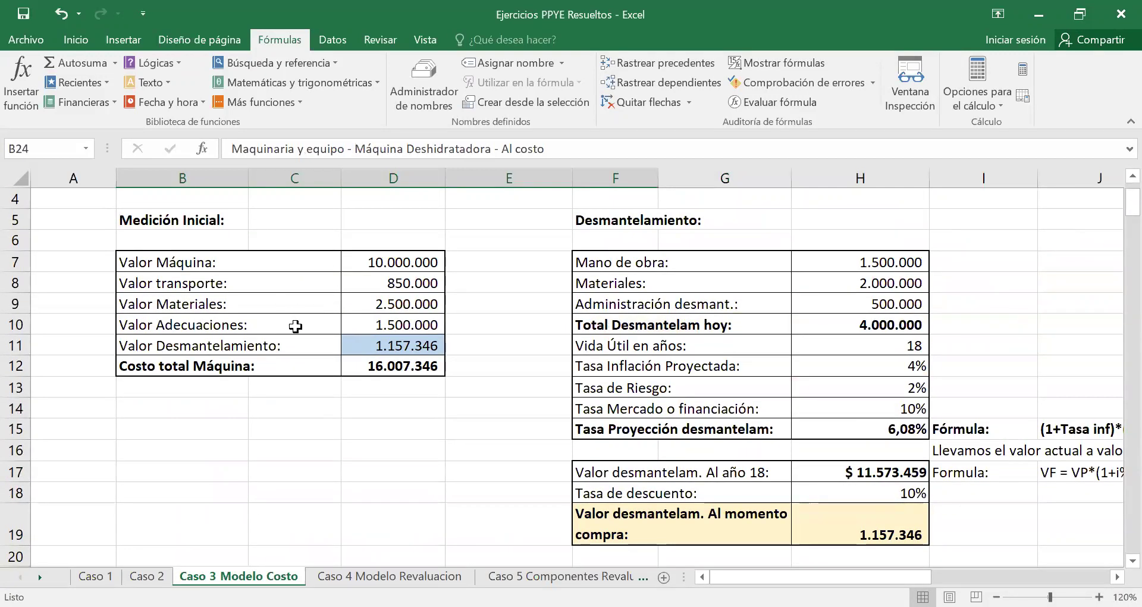
pyautogui.click(366, 346)
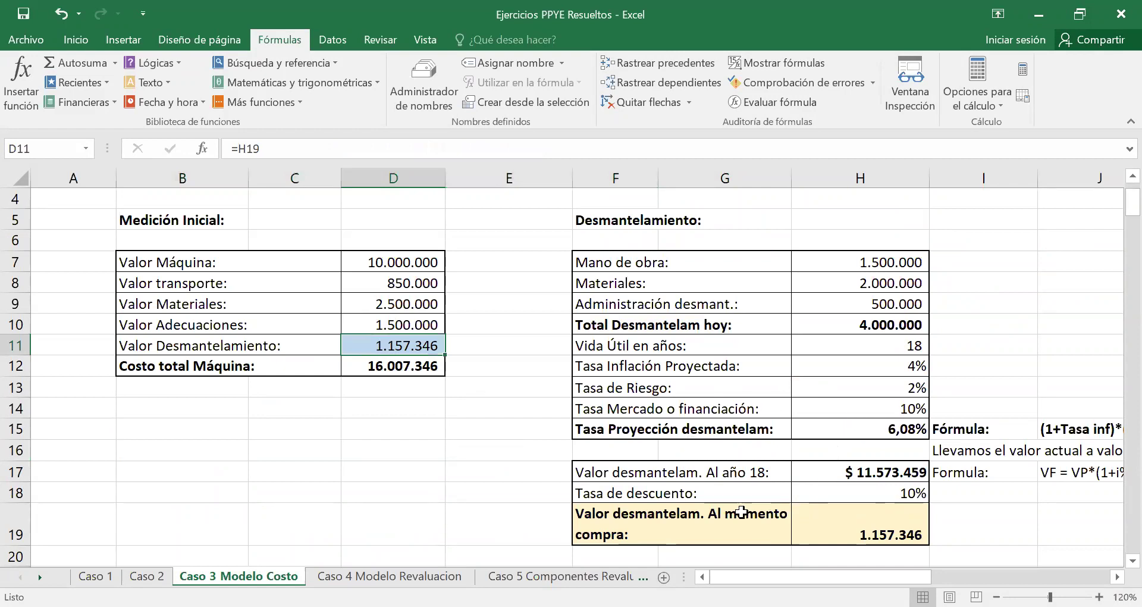
pyautogui.click(877, 493)
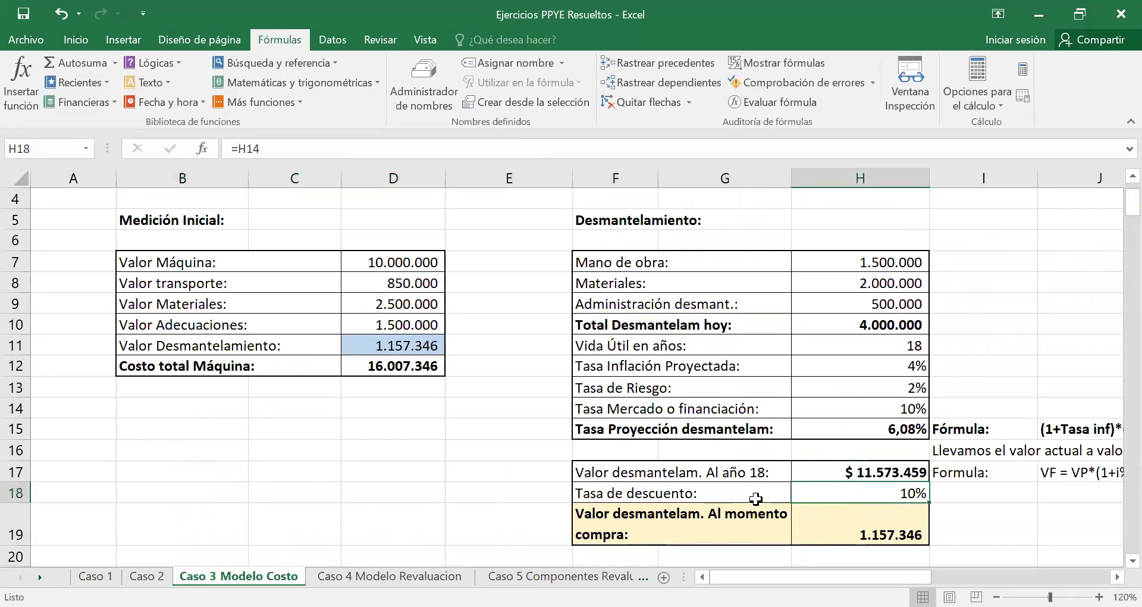
# Examine the discount rate in row 18 and the formula for the dismantling value at purchase in H19.
pyautogui.click(703, 494)
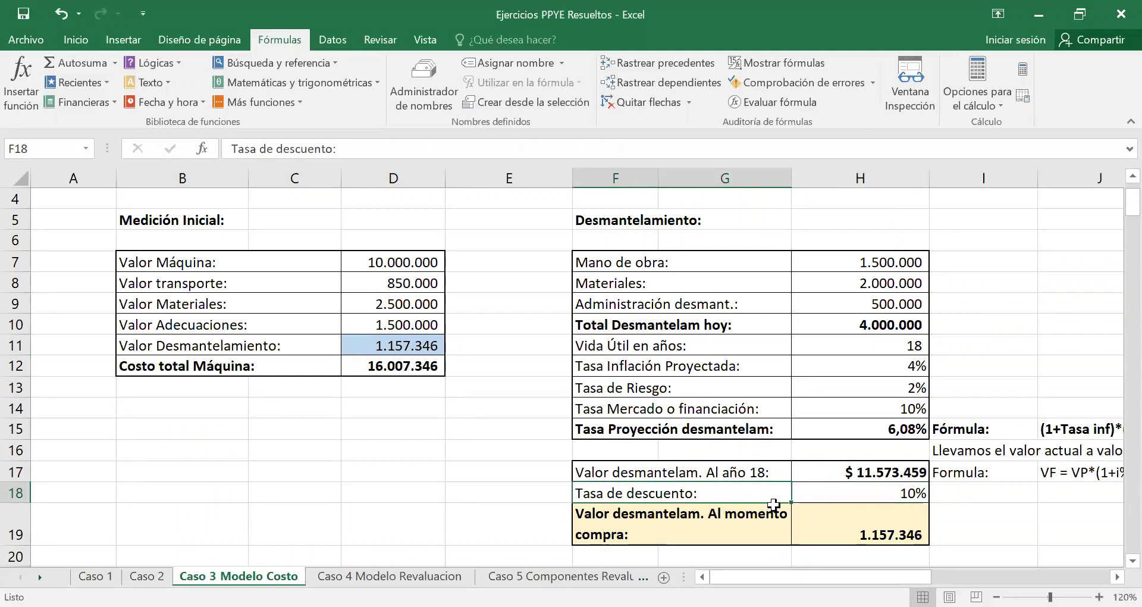
pyautogui.click(859, 523)
pyautogui.scroll(-3, 372, 445)
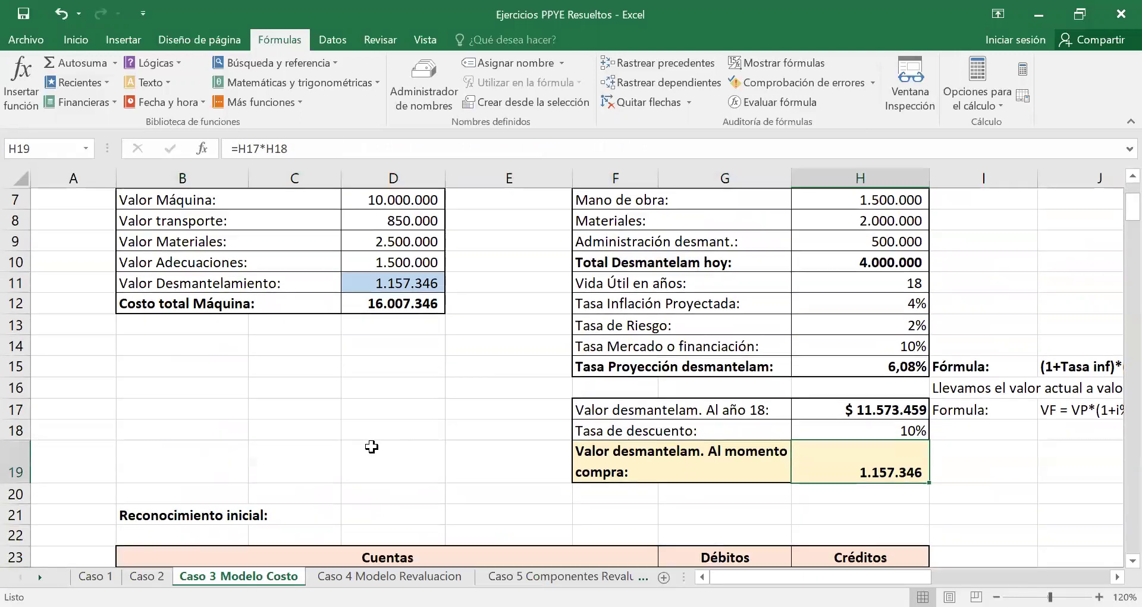
# Trace the machinery account's debit in G24 to the total machine cost in D12.
pyautogui.click(407, 455)
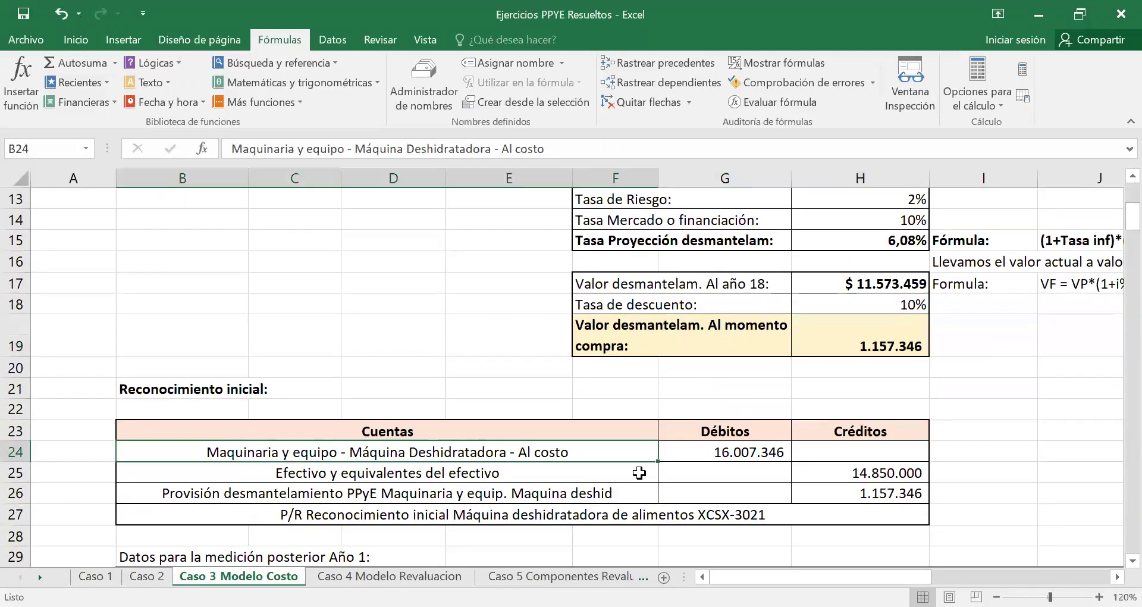
pyautogui.click(751, 453)
pyautogui.scroll(2, 587, 313)
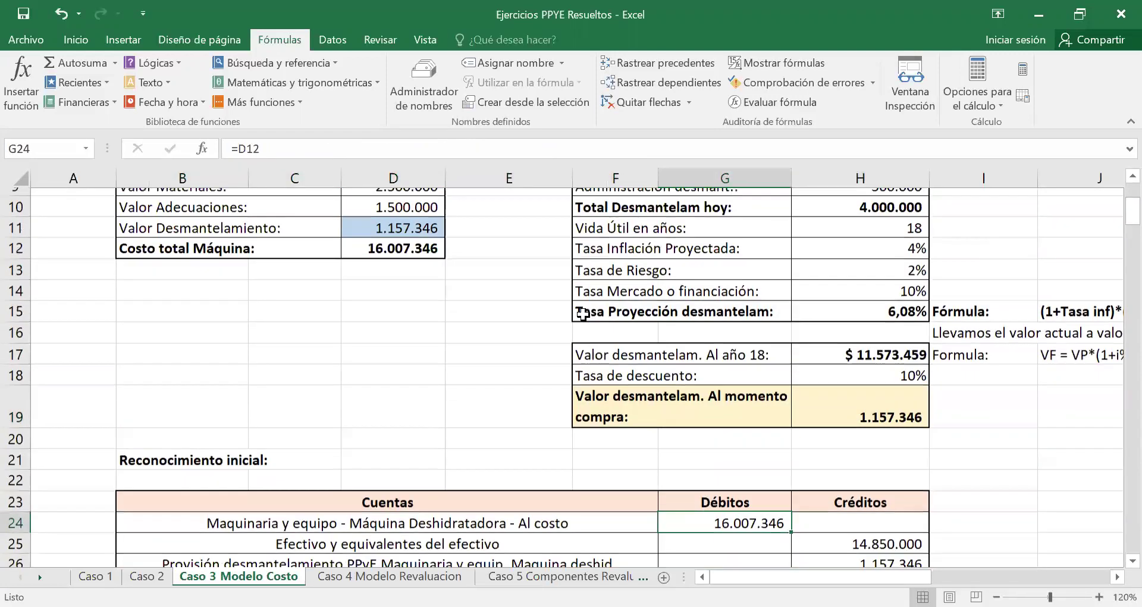
pyautogui.scroll(-2, 588, 452)
# Check the cash account's credit in H25 against the machine, transport, materials and adaptation values in D7:D10.
pyautogui.click(433, 475)
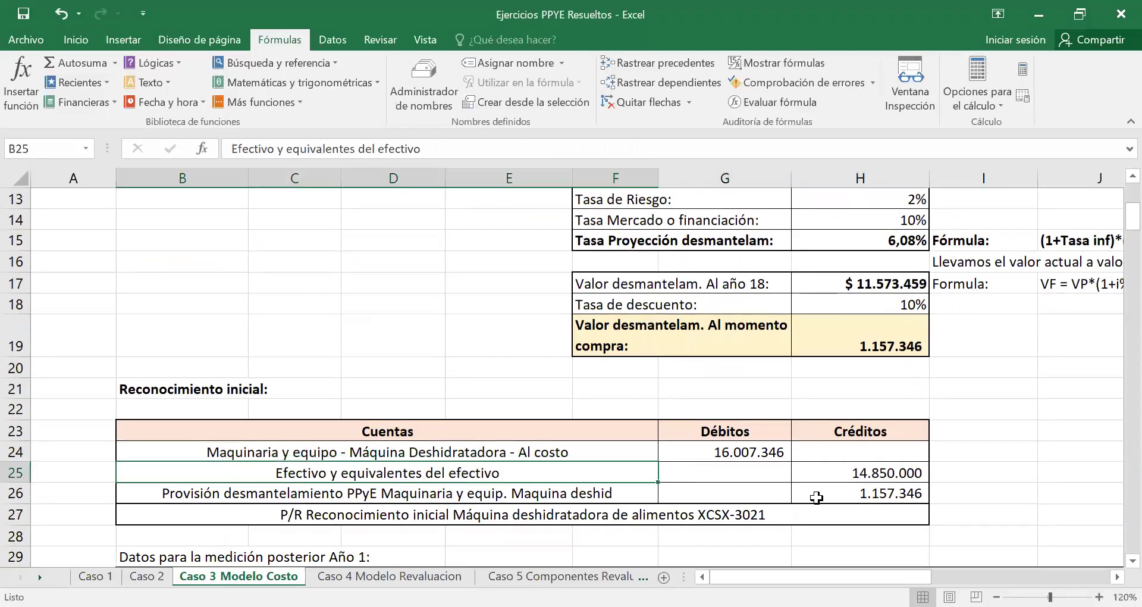
pyautogui.click(838, 478)
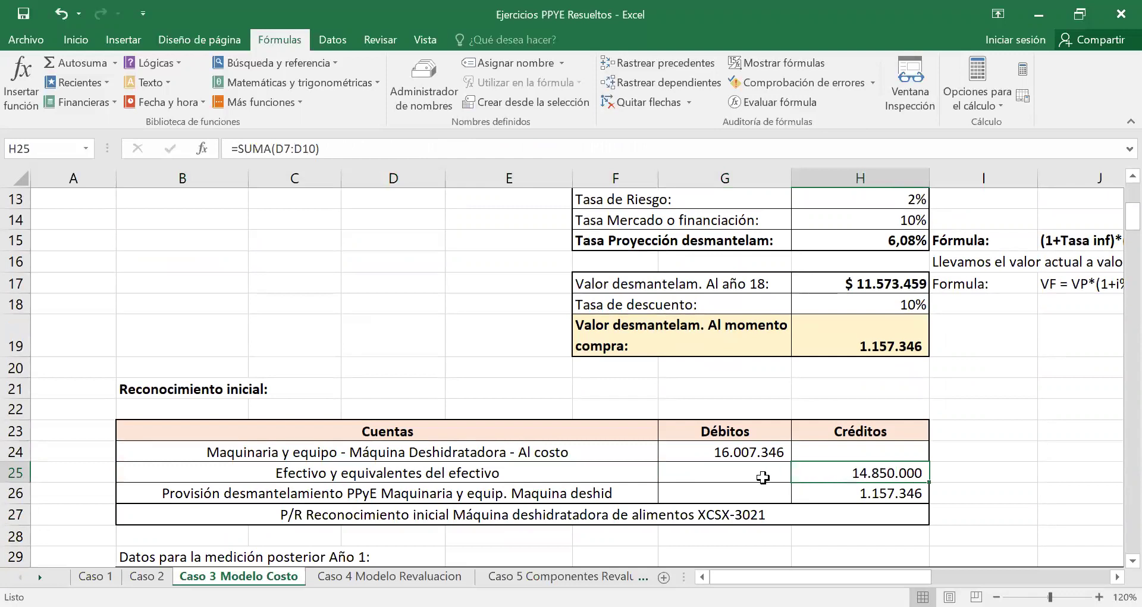
pyautogui.scroll(2, 470, 348)
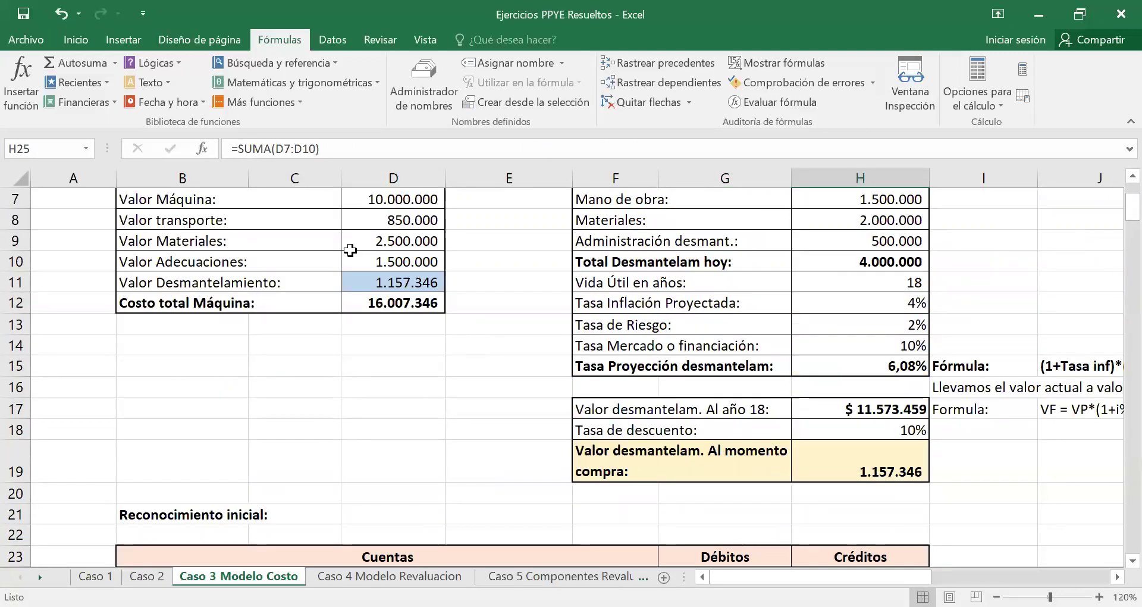
pyautogui.scroll(-3, 535, 325)
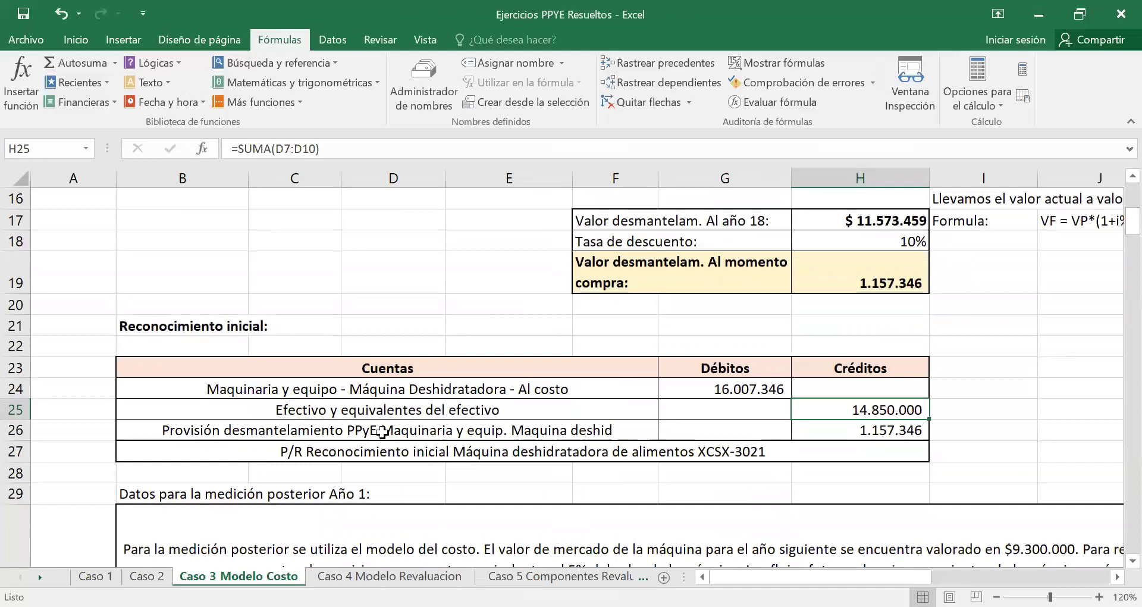
# Examine the dismantling provision account in row 26 and compare its credit in H26 with the cash credit in H25.
pyautogui.click(385, 429)
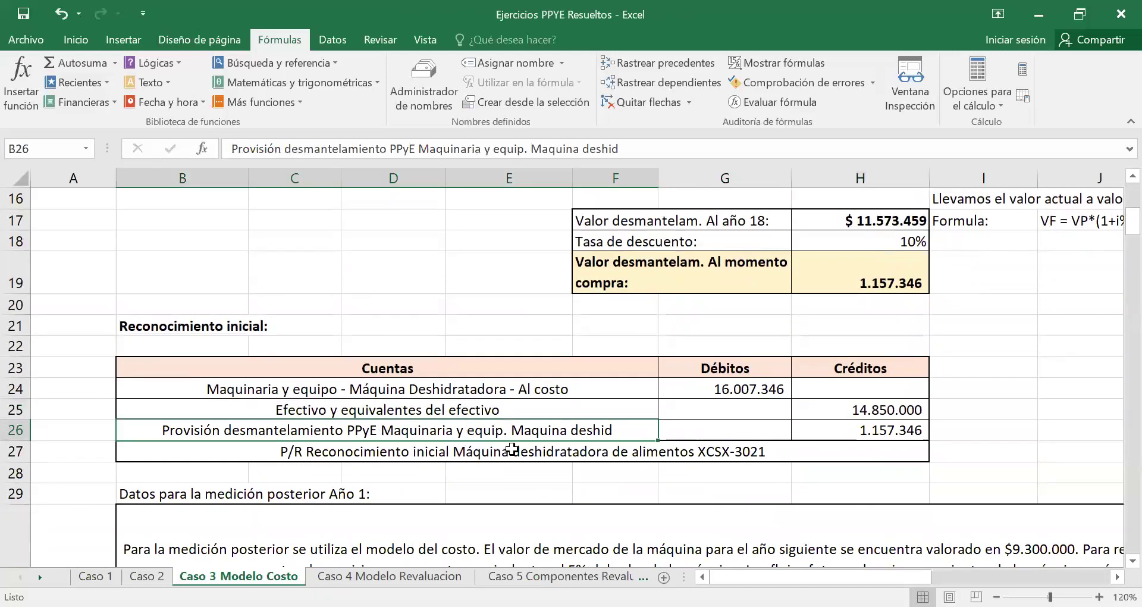
pyautogui.click(845, 431)
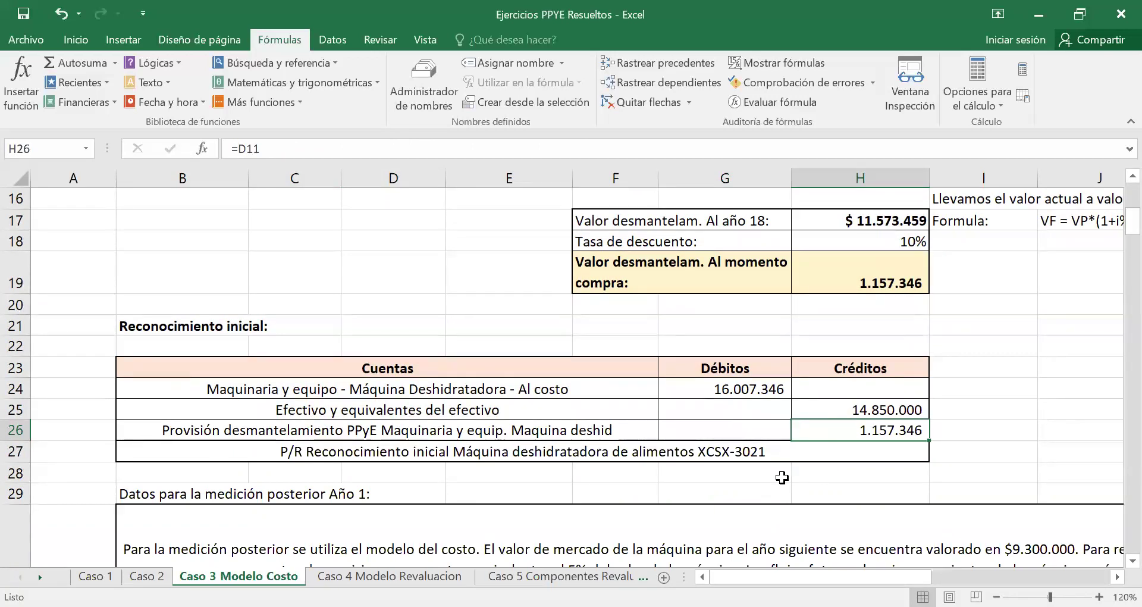
pyautogui.press('Up')
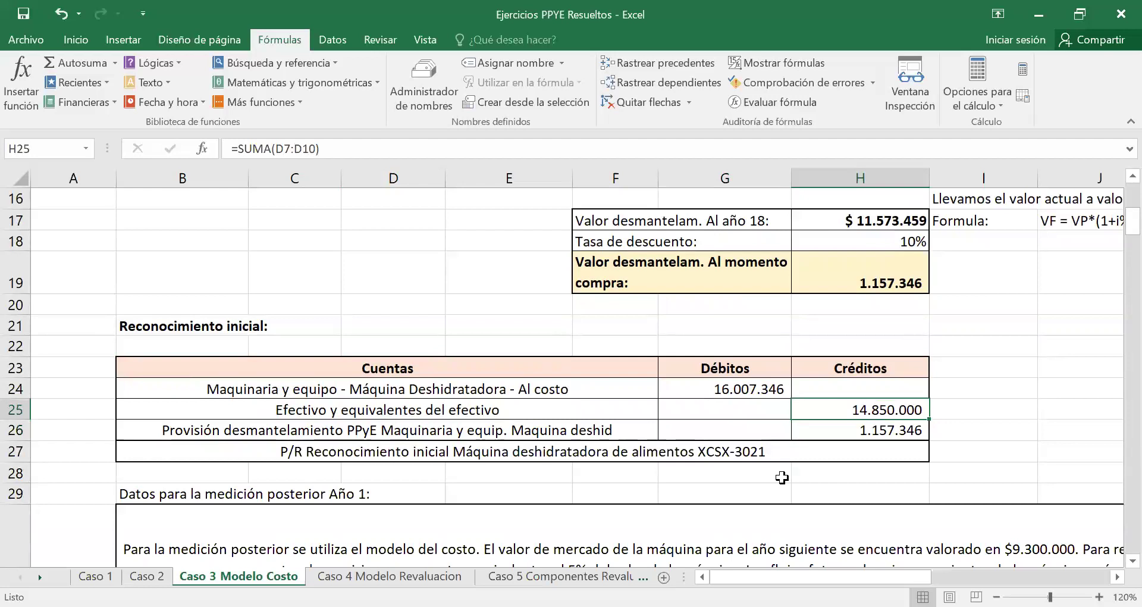
pyautogui.press('Down')
pyautogui.press('Left')
pyautogui.press('Left')
pyautogui.press('Left')
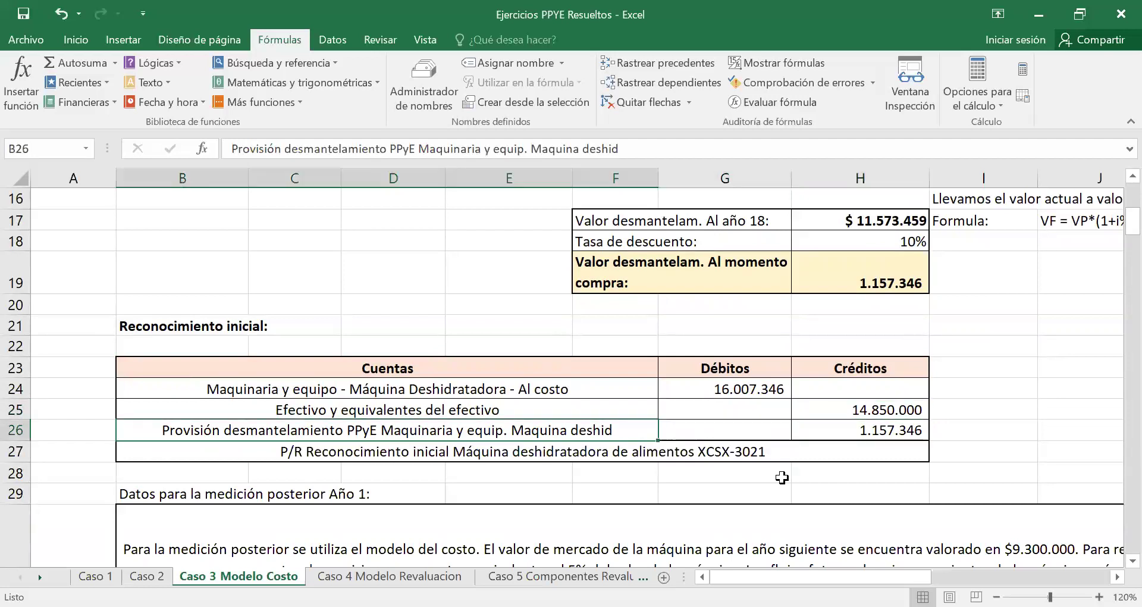
pyautogui.press('Right')
pyautogui.press('Right')
pyautogui.press('Right')
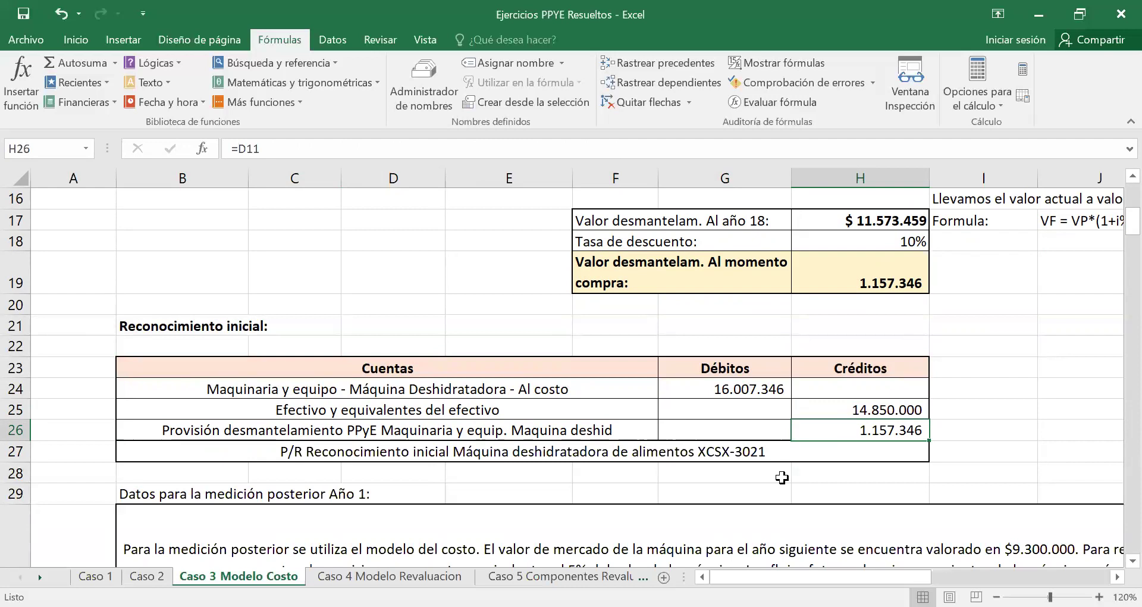
pyautogui.press('Right')
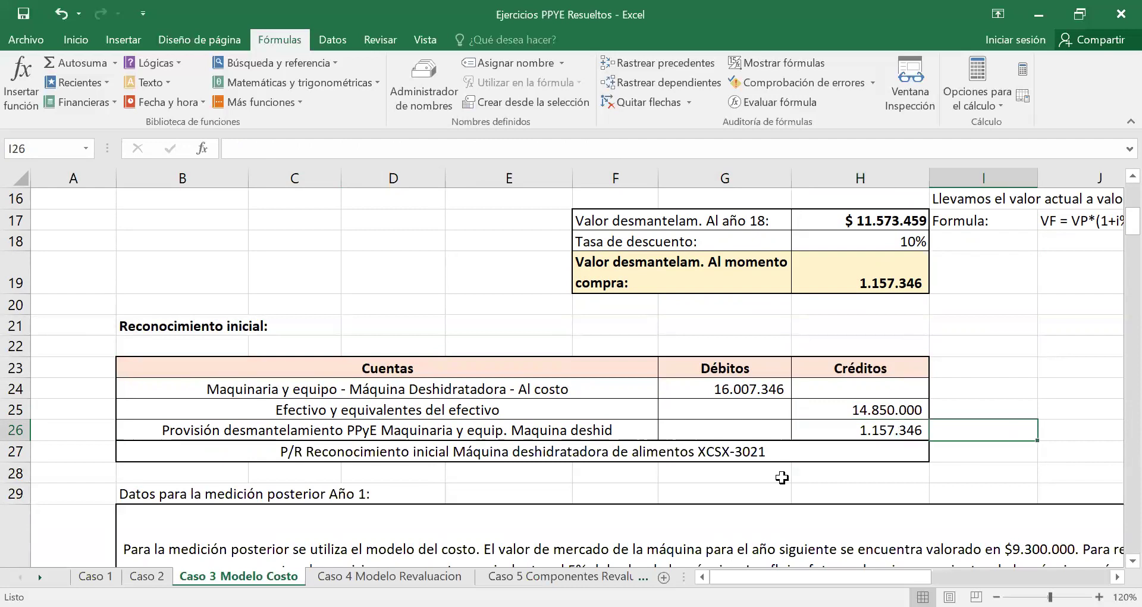
pyautogui.press('Left')
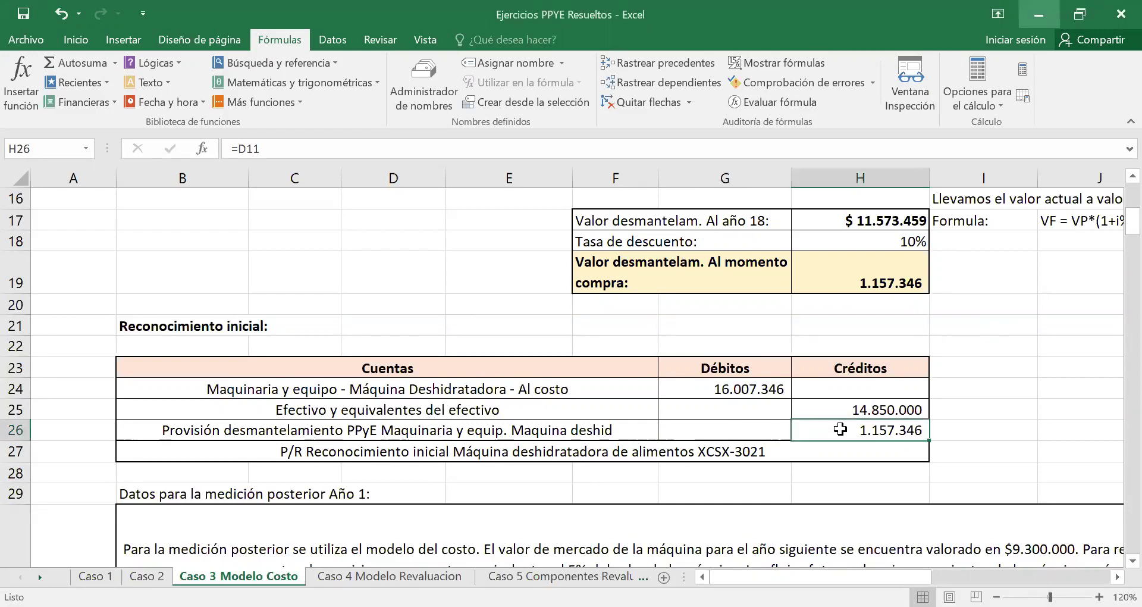
# Review the provision account name in B26 together with its empty debit cell and its credit in H26.
pyautogui.click(781, 426)
pyautogui.click(836, 423)
pyautogui.click(337, 423)
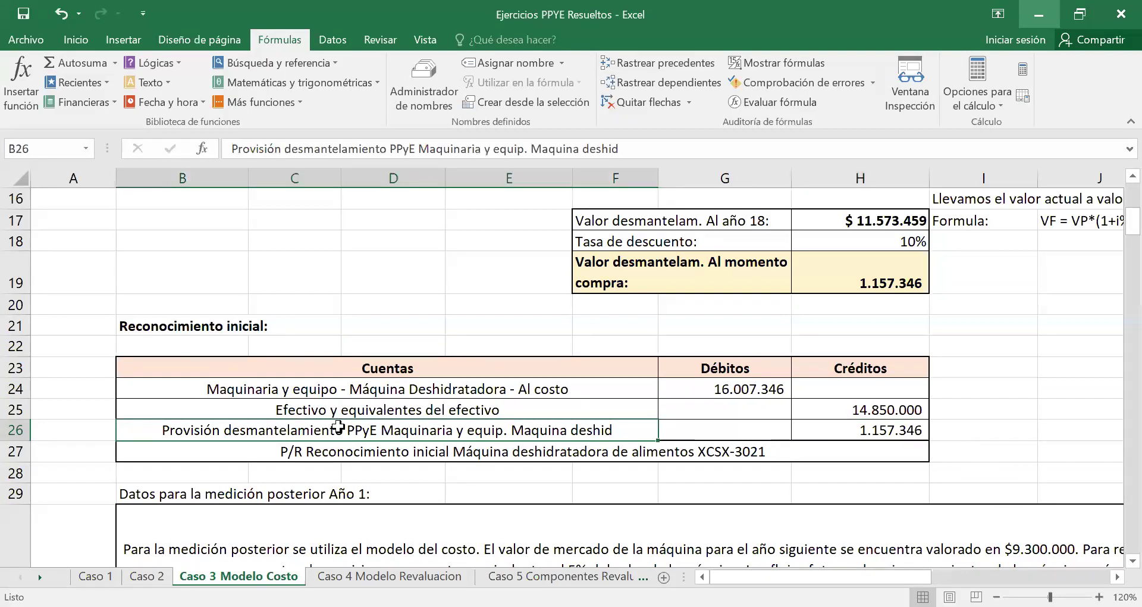
pyautogui.click(731, 426)
pyautogui.click(842, 431)
pyautogui.click(437, 426)
pyautogui.click(833, 425)
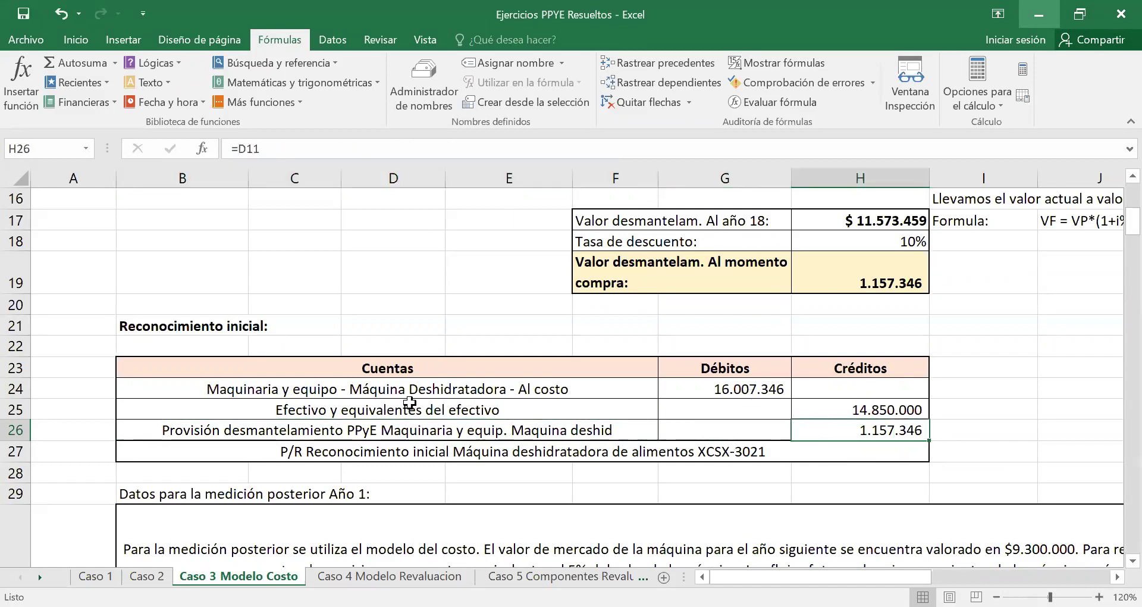
# Compare the machinery debit in G24 with the cash and provision credits in H25:H26.
pyautogui.click(717, 388)
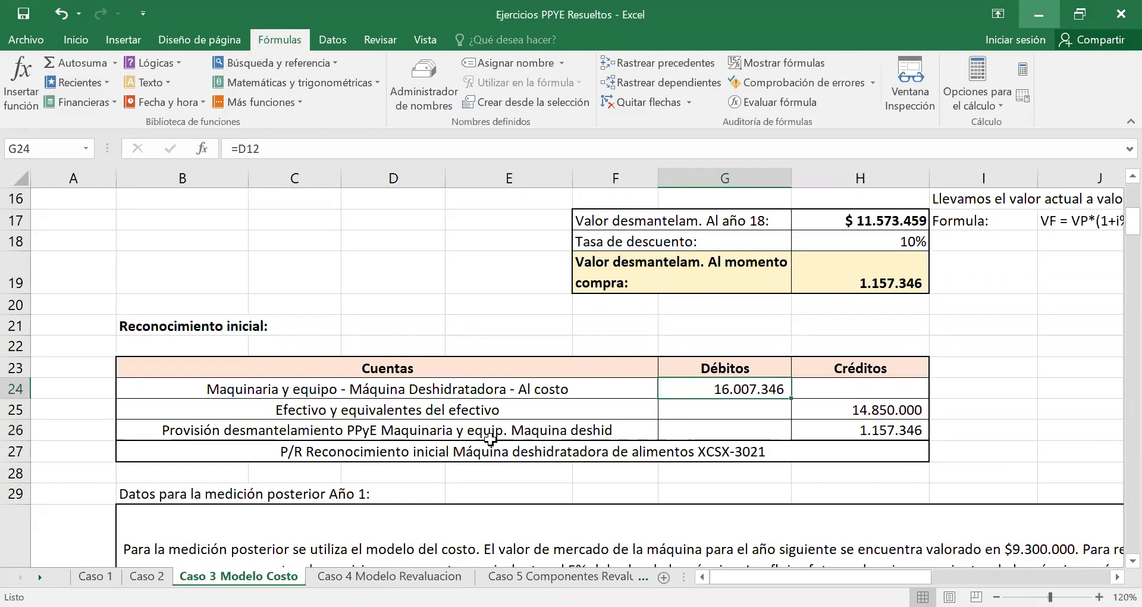
pyautogui.click(862, 400)
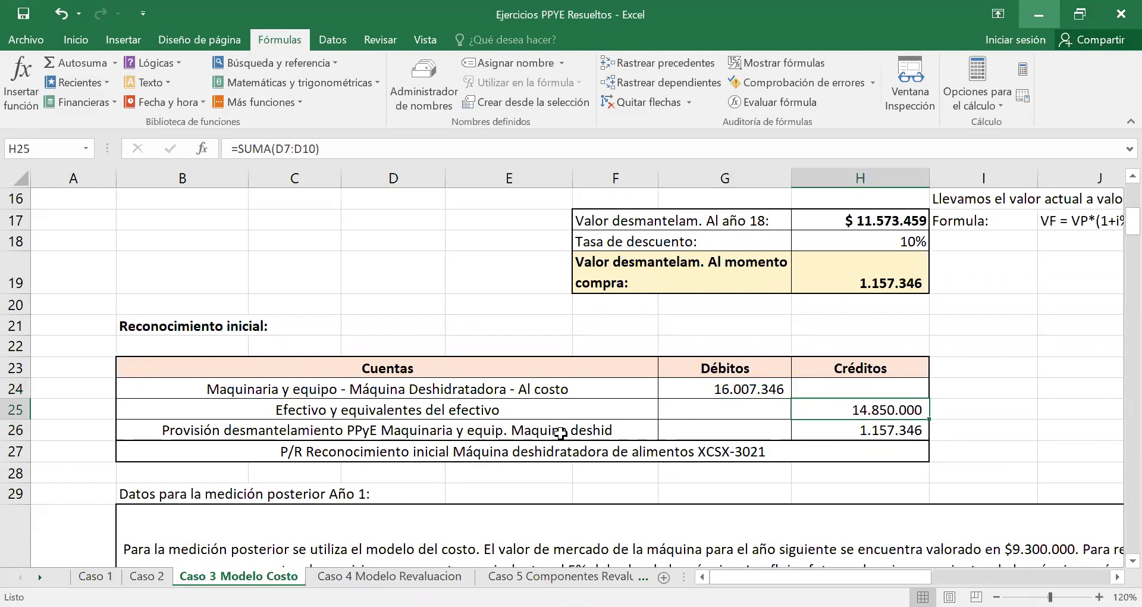
pyautogui.click(561, 433)
pyautogui.click(840, 429)
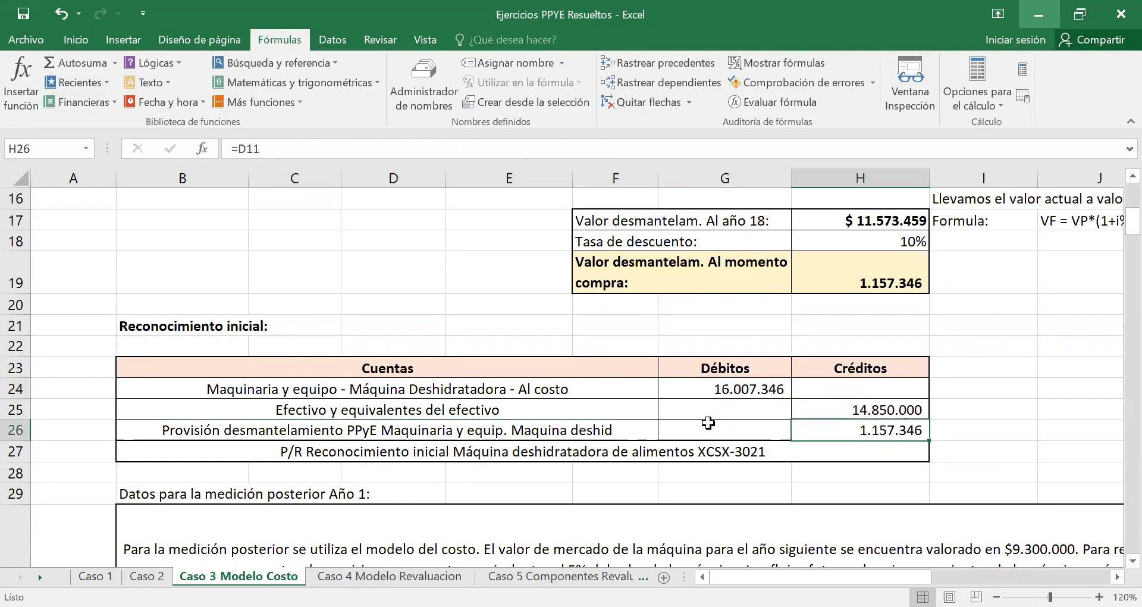
# Read the full Año 1 subsequent measurement data in B30, including market value, sales commissions and future cash flows.
pyautogui.scroll(-2, 522, 367)
pyautogui.scroll(1, 523, 401)
pyautogui.scroll(3, 536, 388)
pyautogui.scroll(1, 601, 384)
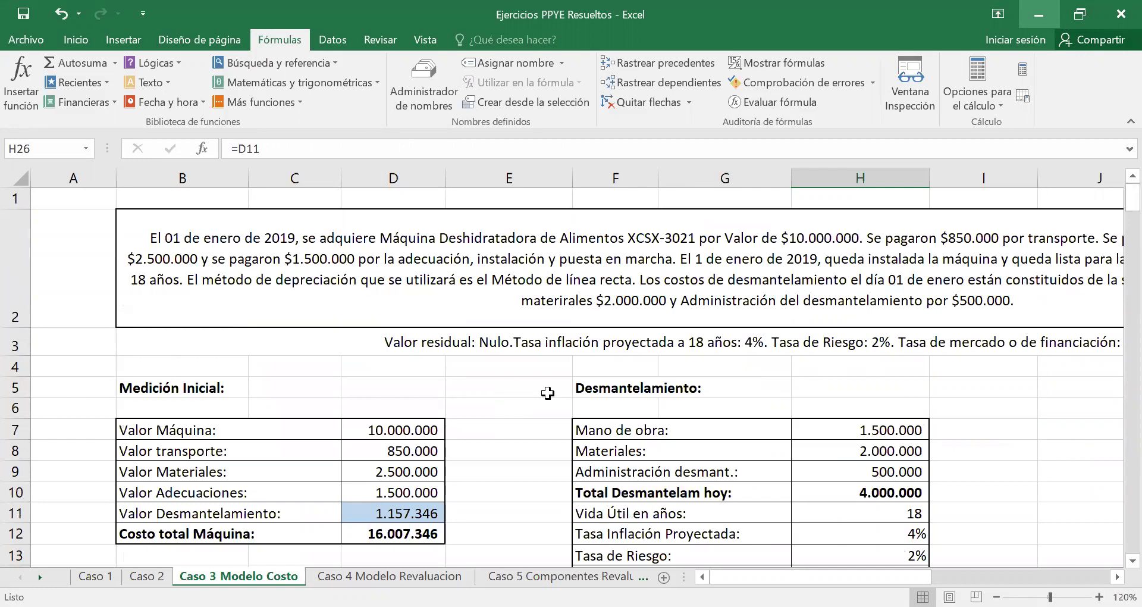
pyautogui.scroll(-1, 536, 351)
pyautogui.scroll(-5, 536, 350)
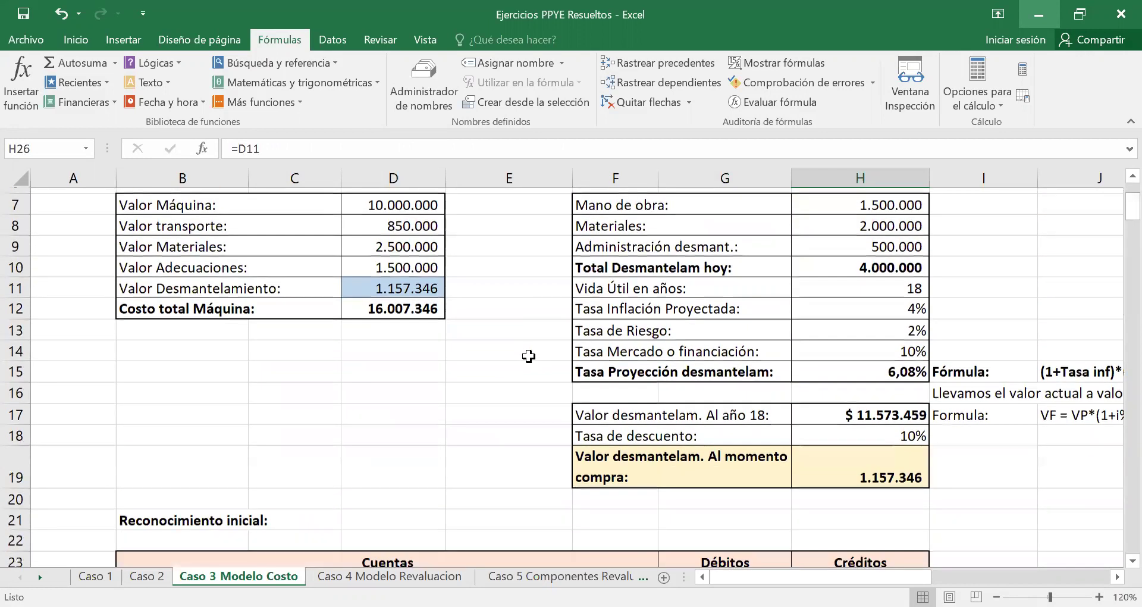
pyautogui.scroll(-1, 543, 352)
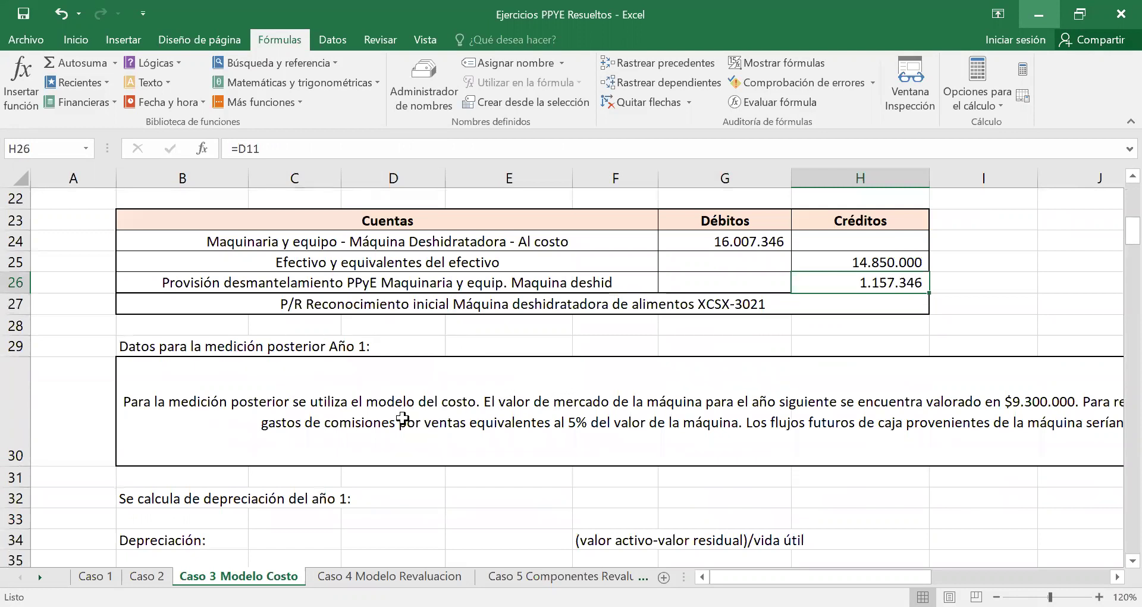
pyautogui.click(466, 377)
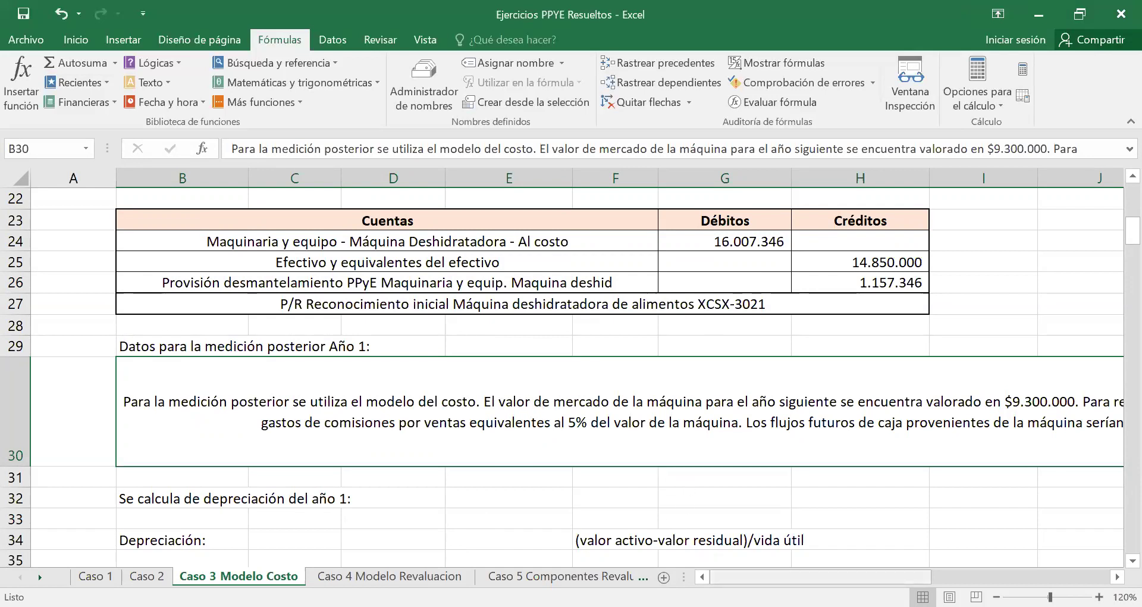
pyautogui.moveTo(821, 576); pyautogui.dragTo(855, 577)
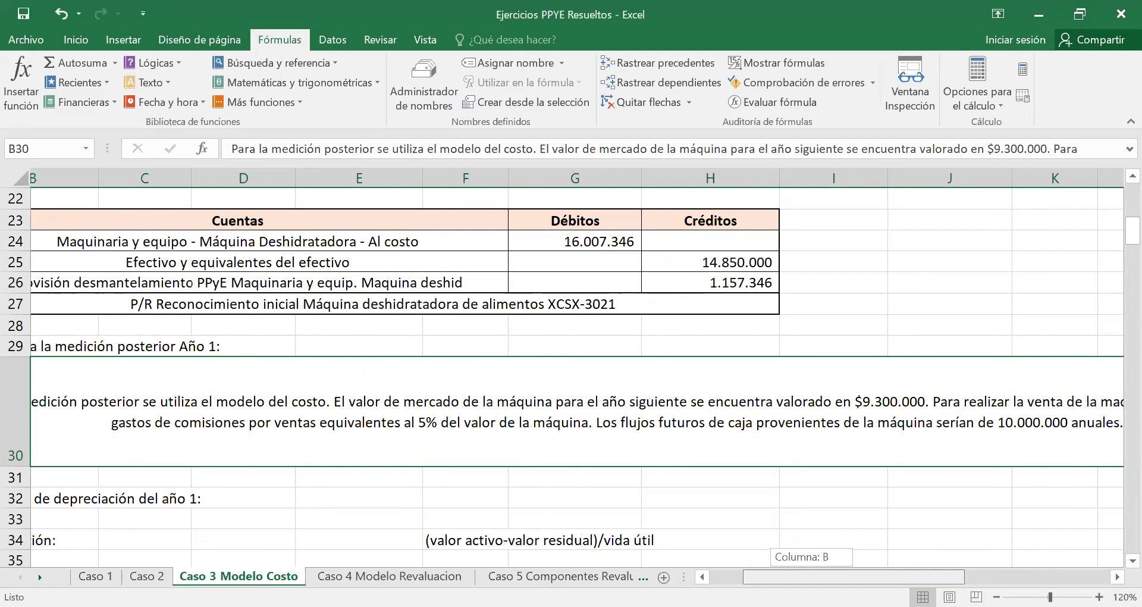
pyautogui.moveTo(855, 576); pyautogui.dragTo(867, 577)
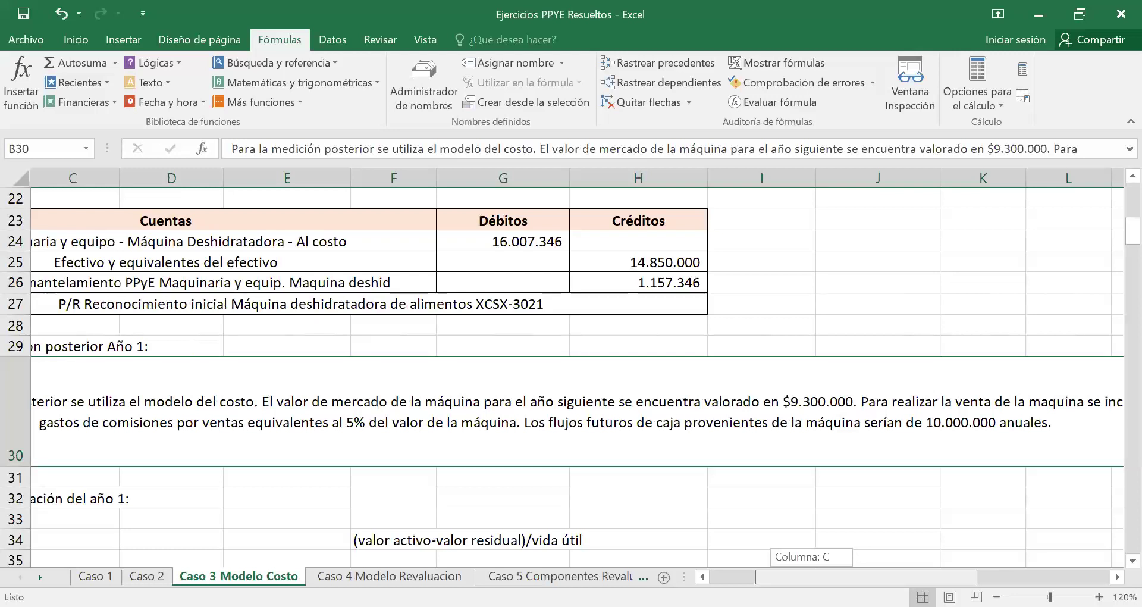
# Review the year 1 subsequent measurement data and the depreciation formula on the Caso 3 Modelo Costo sheet.
pyautogui.moveTo(833, 576); pyautogui.dragTo(787, 576)
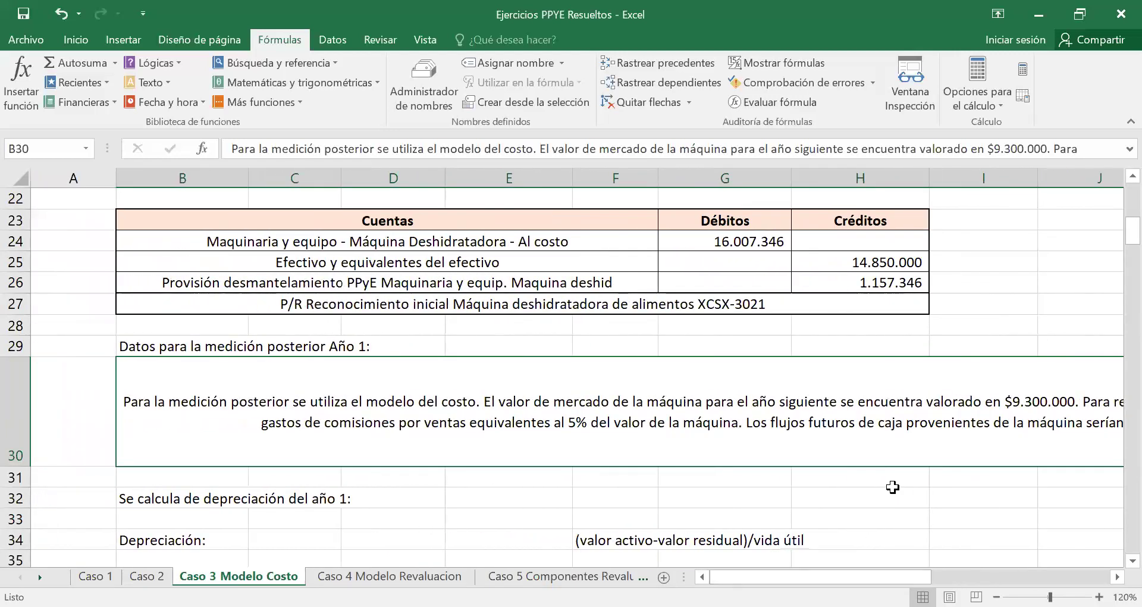
pyautogui.click(128, 499)
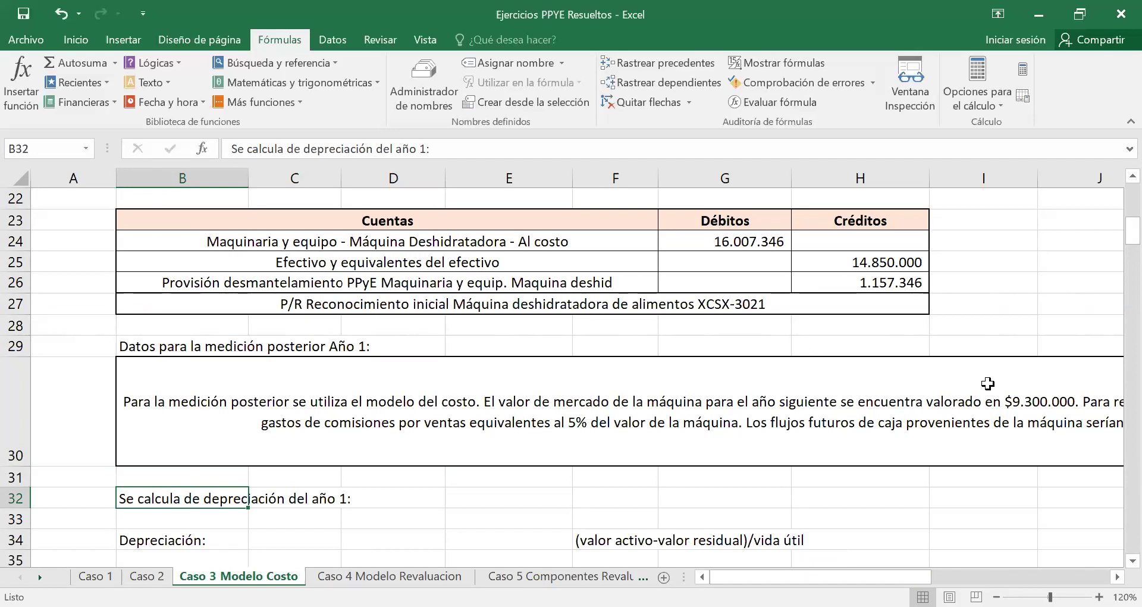
pyautogui.scroll(-1, 986, 382)
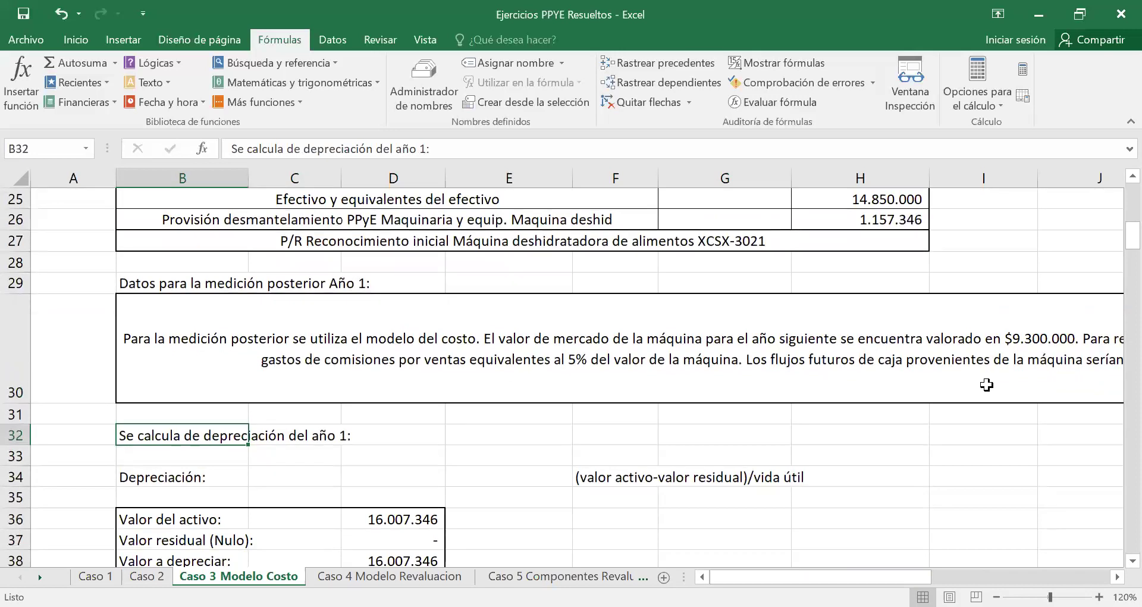
pyautogui.scroll(-1, 987, 389)
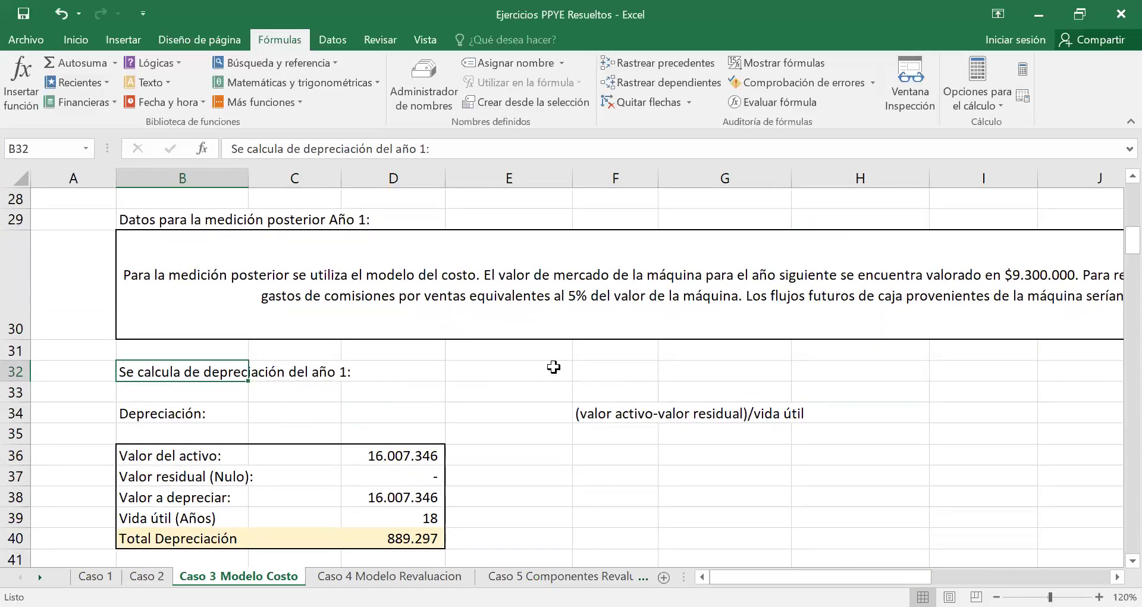
pyautogui.click(179, 394)
pyautogui.click(190, 370)
pyautogui.click(201, 411)
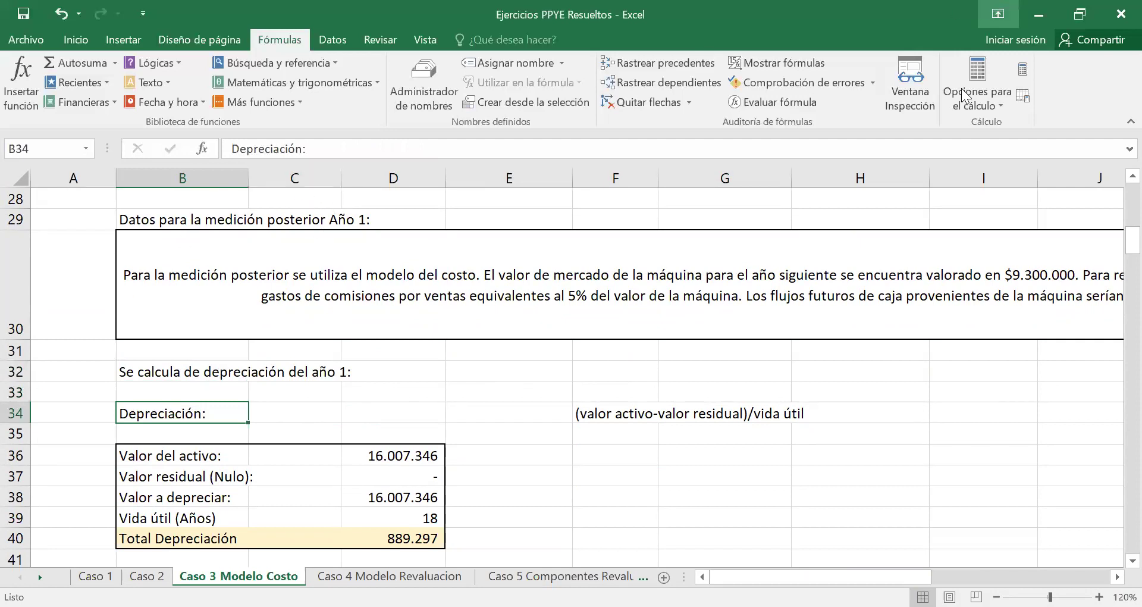
pyautogui.click(589, 414)
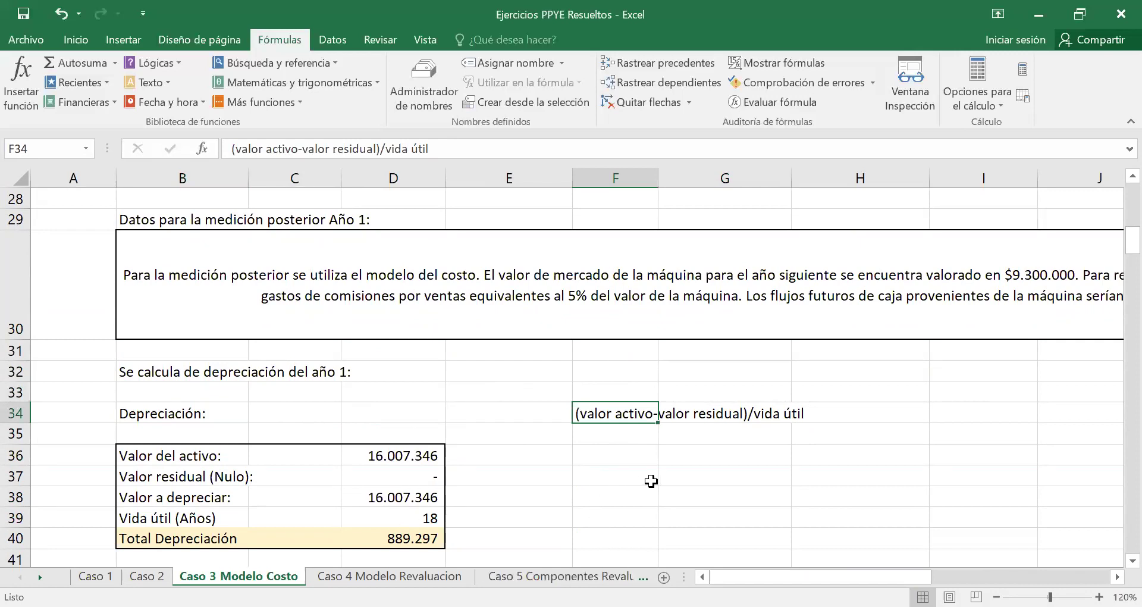
# Trace the asset value in D36 back to the machine's debit in the initial recognition entry.
pyautogui.click(196, 454)
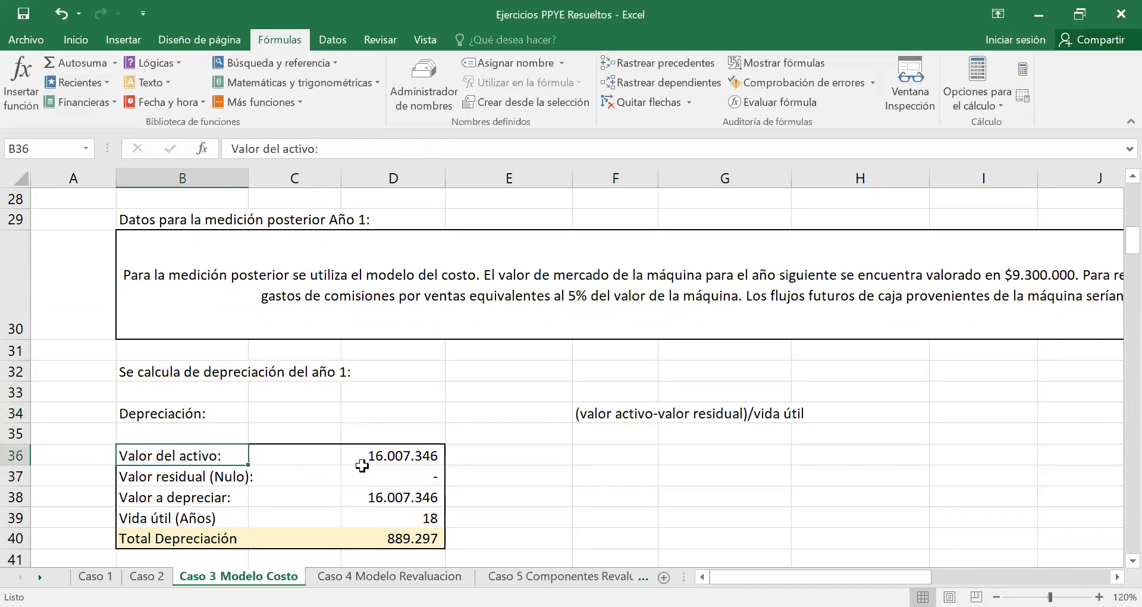
pyautogui.press('Right')
pyautogui.press('Right')
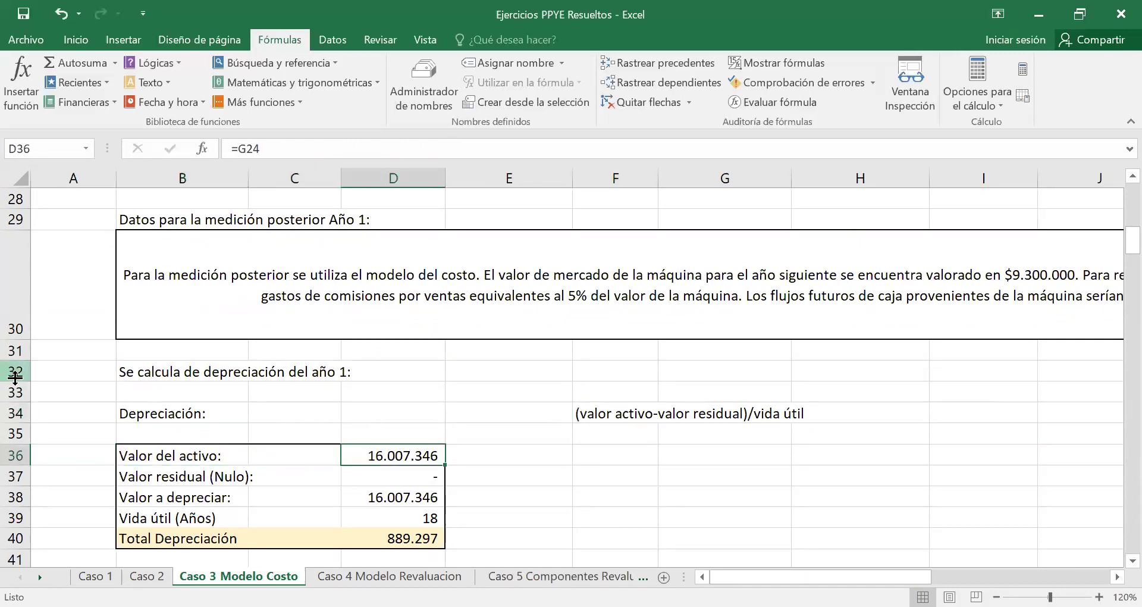
pyautogui.press('Up')
pyautogui.press('Up')
pyautogui.press('Up')
pyautogui.press('Up')
pyautogui.press('Up')
pyautogui.press('Up')
pyautogui.press('Up')
pyautogui.press('Up')
pyautogui.press('Up')
pyautogui.press('Up')
pyautogui.press('Up')
pyautogui.press('Up')
pyautogui.press('Up')
pyautogui.press('Up')
pyautogui.press('Up')
pyautogui.press('Up')
pyautogui.press('Up')
pyautogui.press('Up')
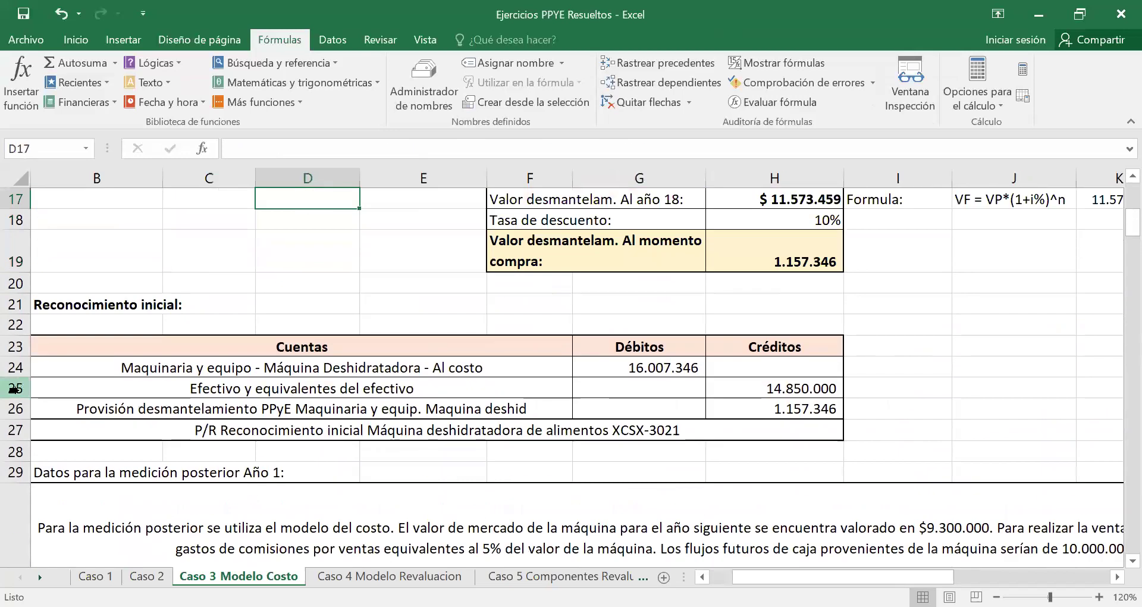
pyautogui.press('Down')
pyautogui.press('Down')
pyautogui.press('Down')
pyautogui.press('Down')
pyautogui.press('Down')
pyautogui.press('Down')
pyautogui.press('Right')
pyautogui.press('Left')
pyautogui.press('Left')
pyautogui.press('Down')
pyautogui.press('Down')
pyautogui.press('Down')
pyautogui.press('Down')
pyautogui.press('Down')
pyautogui.press('Down')
pyautogui.press('Down')
pyautogui.press('Down')
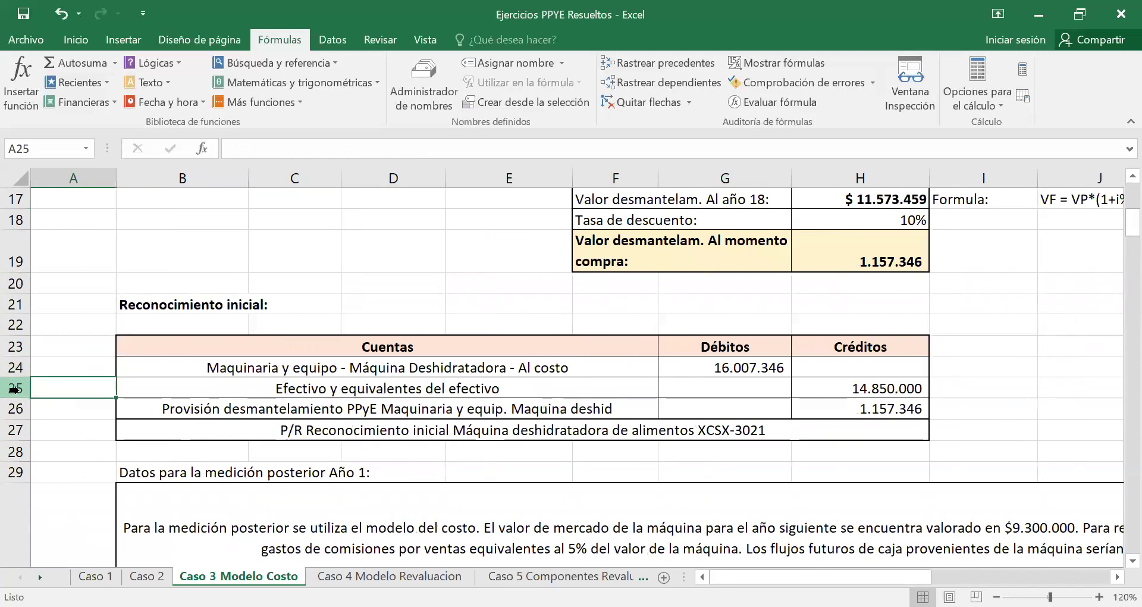
pyautogui.press('Down')
pyautogui.press('Down')
pyautogui.press('Down')
pyautogui.press('Down')
pyautogui.press('Down')
pyautogui.press('Down')
pyautogui.press('Down')
pyautogui.press('Down')
pyautogui.press('Down')
pyautogui.press('Down')
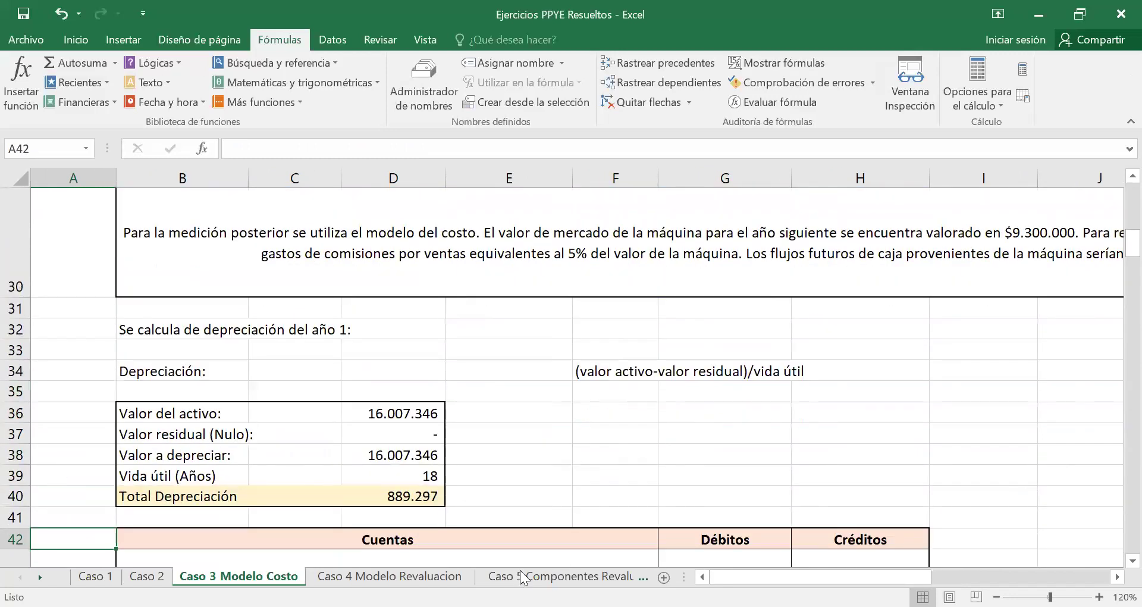
pyautogui.click(384, 406)
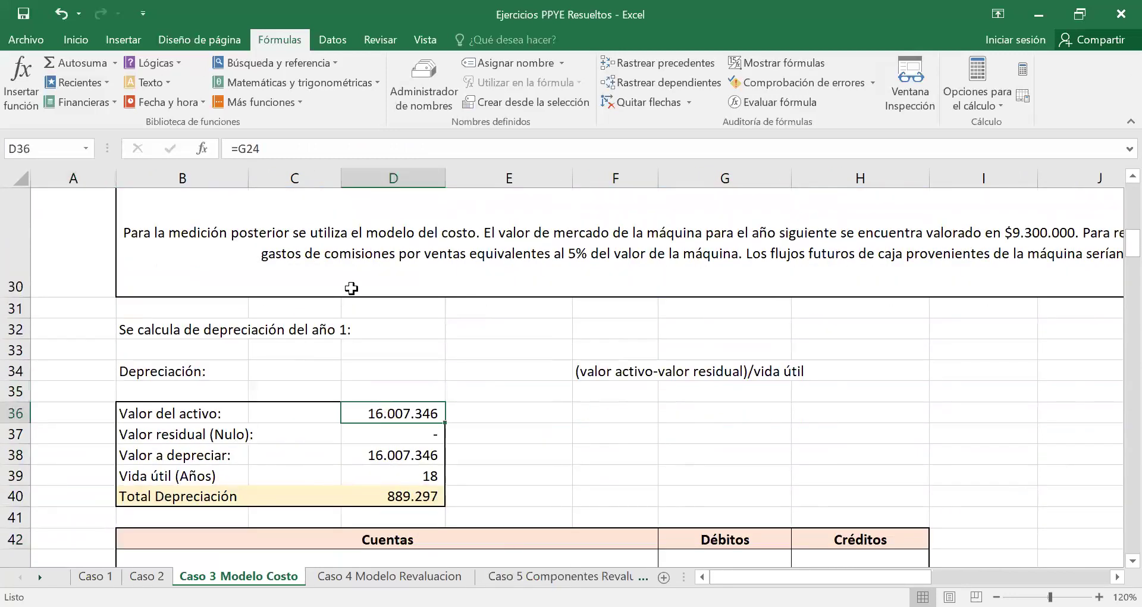
# Check the residual value in the depreciation table against the case statement at the start of the sheet.
pyautogui.click(138, 450)
pyautogui.moveTo(143, 433); pyautogui.dragTo(129, 463)
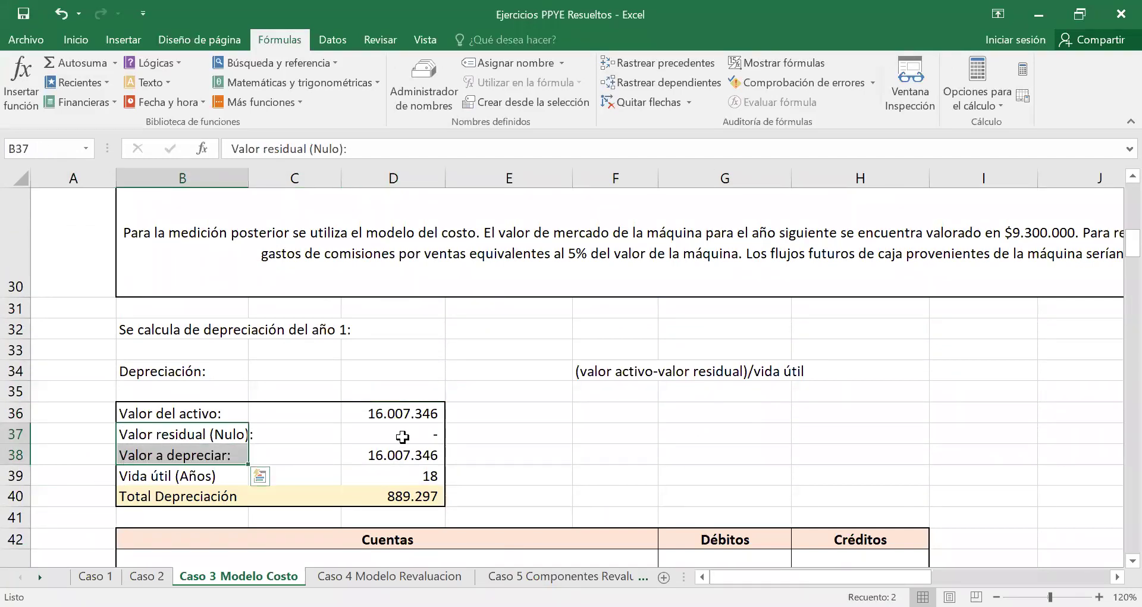
pyautogui.scroll(10, 395, 433)
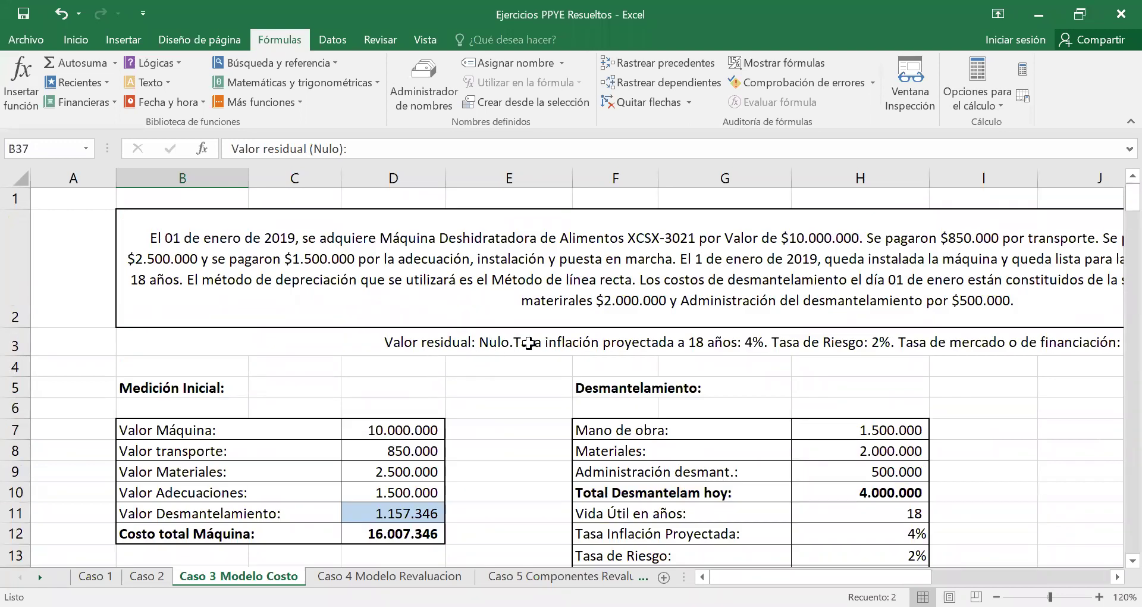
pyautogui.scroll(-9, 528, 343)
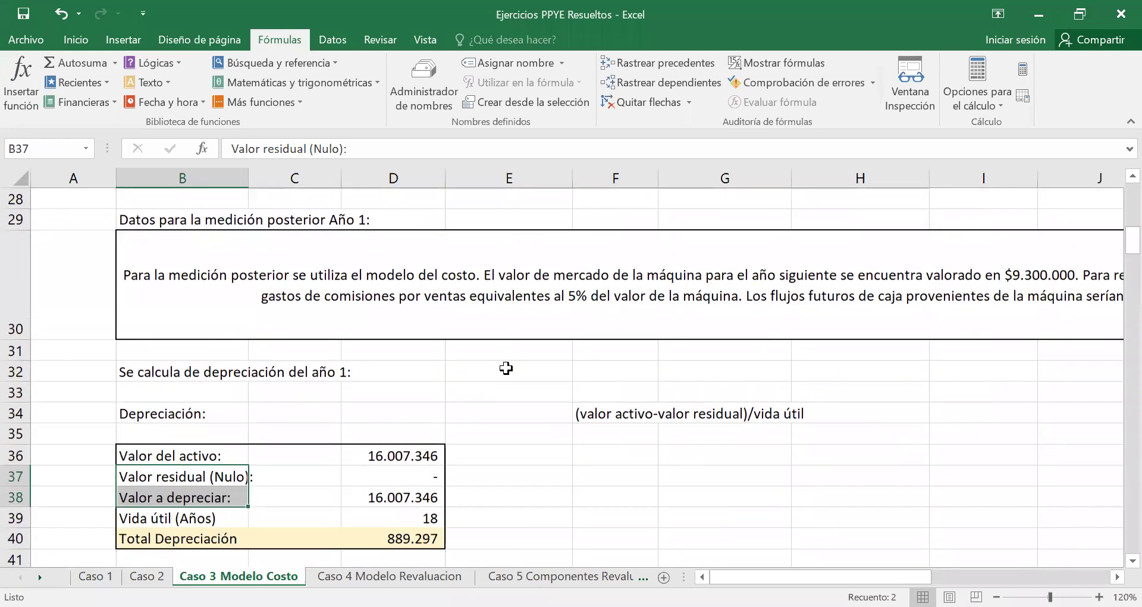
pyautogui.click(433, 474)
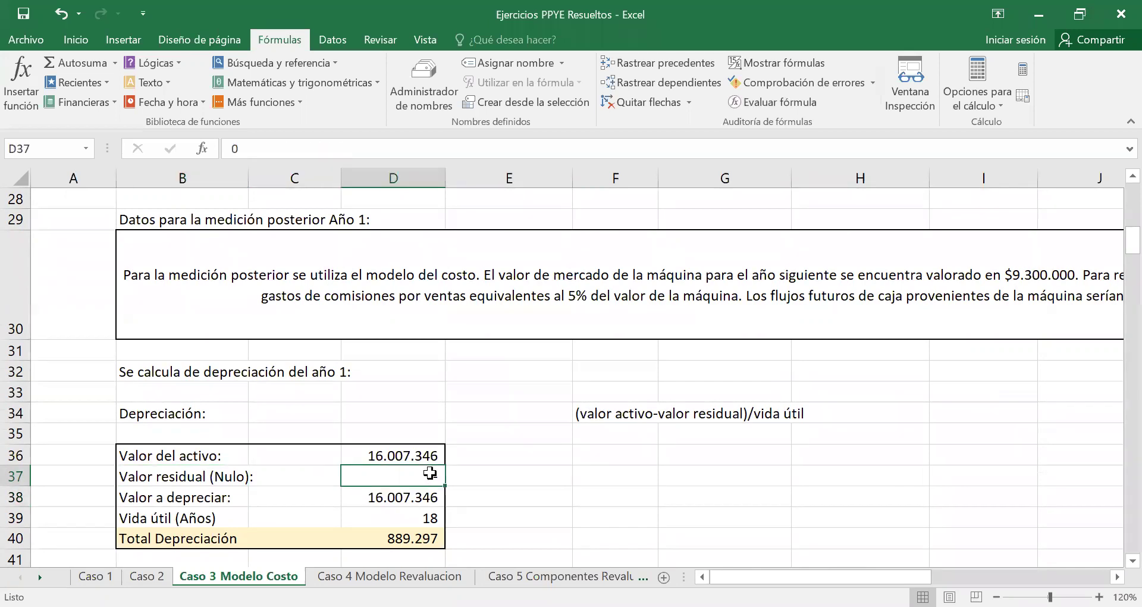
# Examine how the depreciable value in D38 is calculated from the asset value and the residual value.
pyautogui.click(228, 498)
pyautogui.click(386, 494)
pyautogui.click(403, 457)
pyautogui.click(407, 474)
pyautogui.click(407, 496)
pyautogui.click(307, 149)
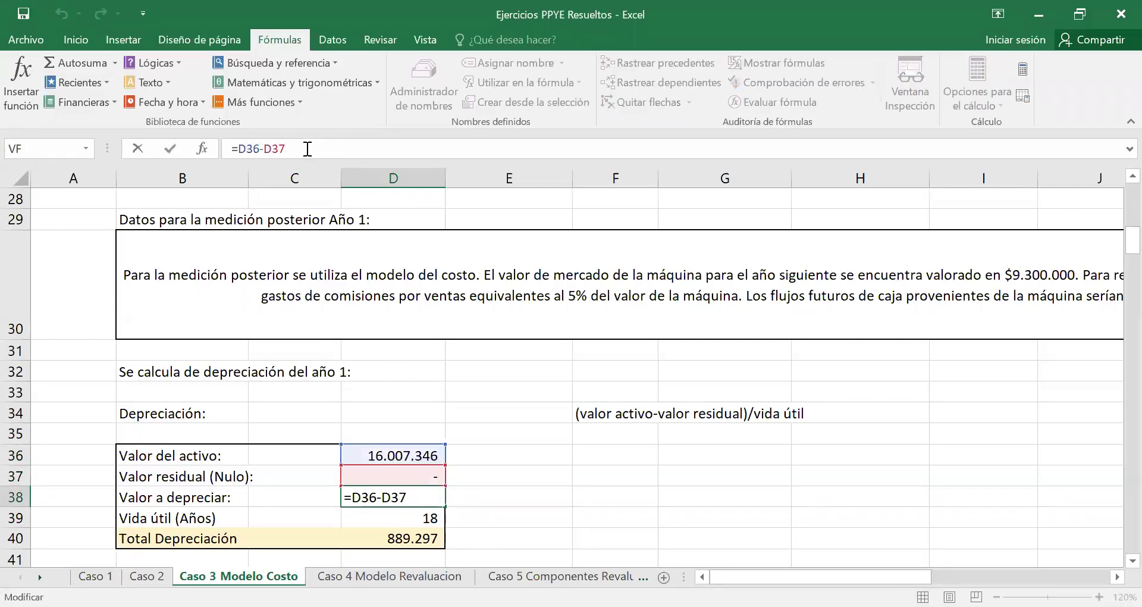
pyautogui.press('Return')
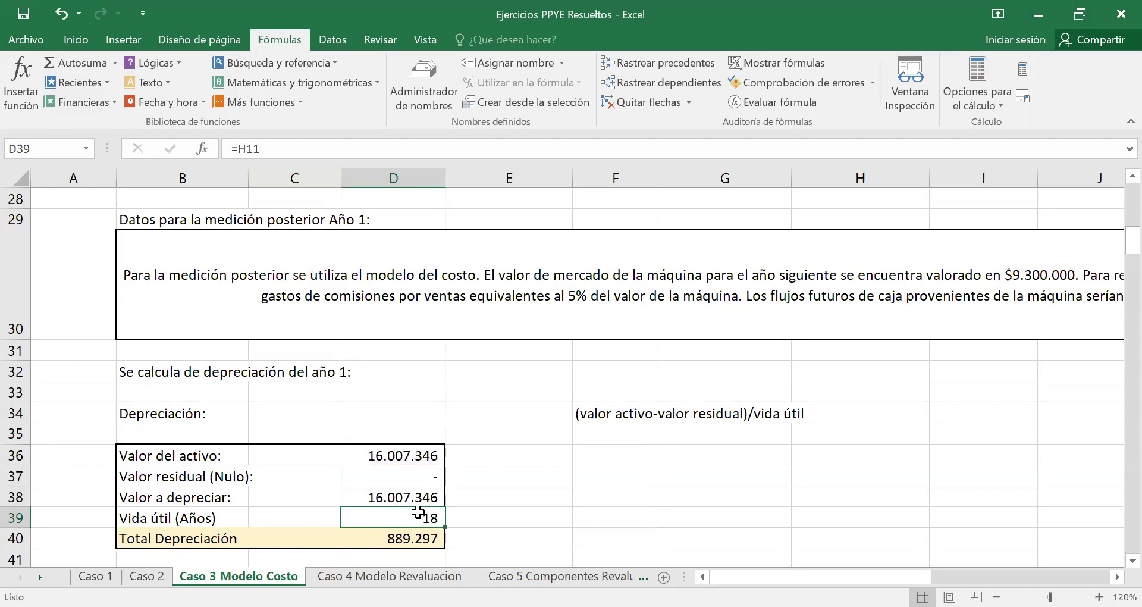
pyautogui.click(394, 497)
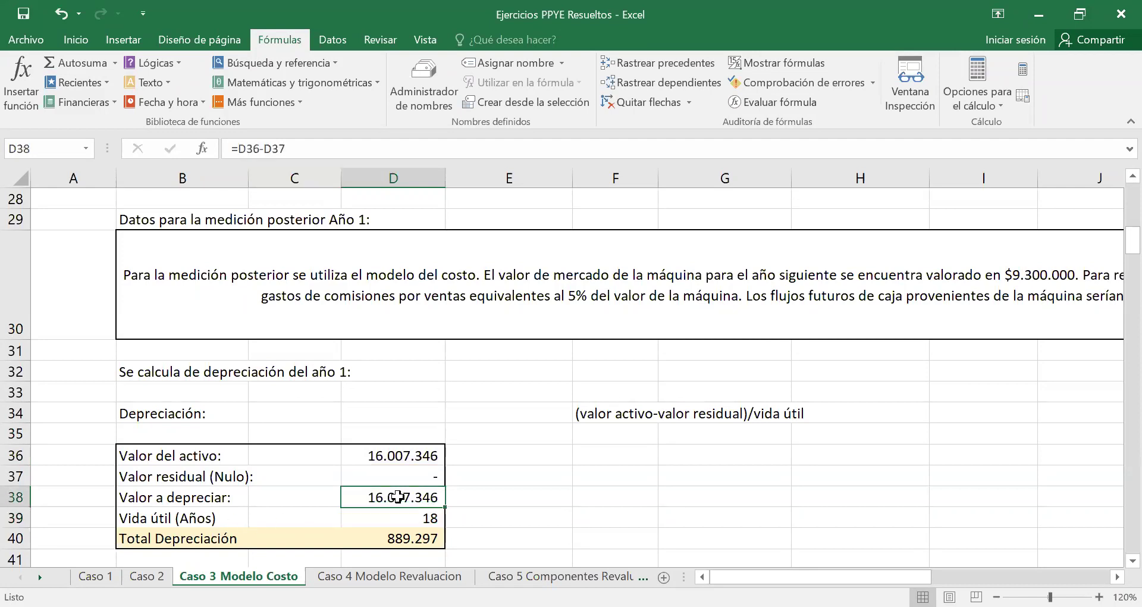
# Examine the useful life reference in D39 and the total depreciation formula in D40.
pyautogui.moveTo(202, 496); pyautogui.dragTo(387, 500)
pyautogui.click(404, 513)
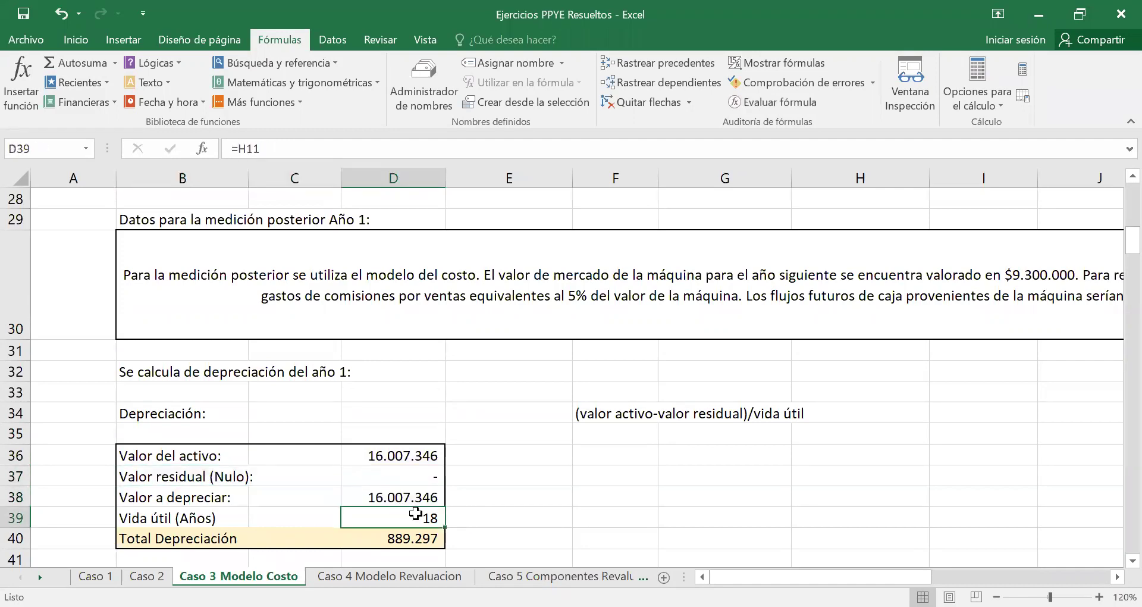
pyautogui.click(423, 536)
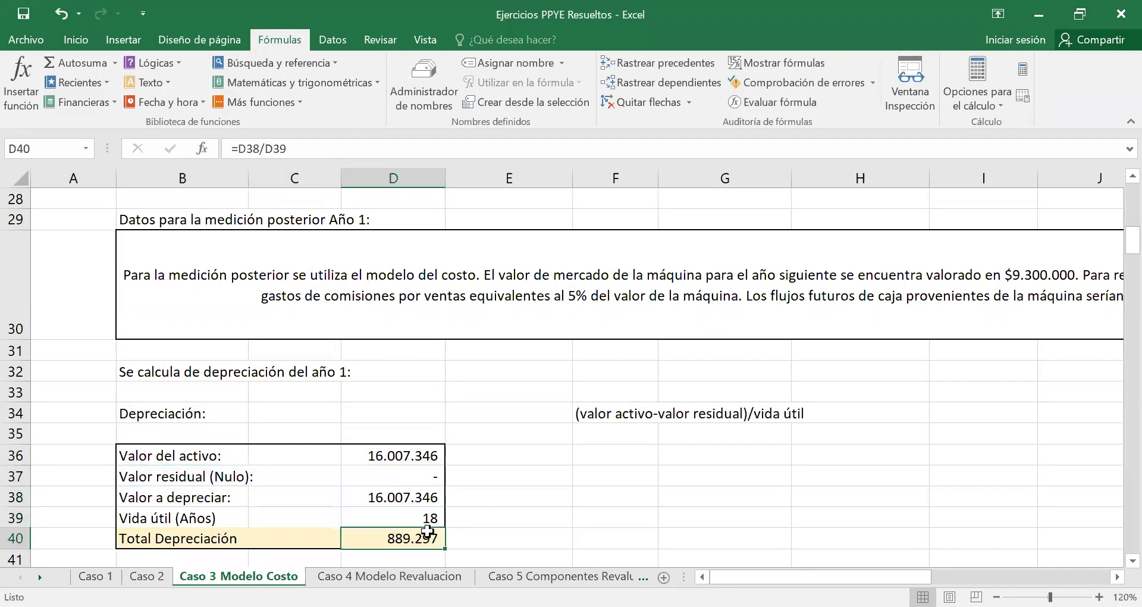
pyautogui.click(306, 149)
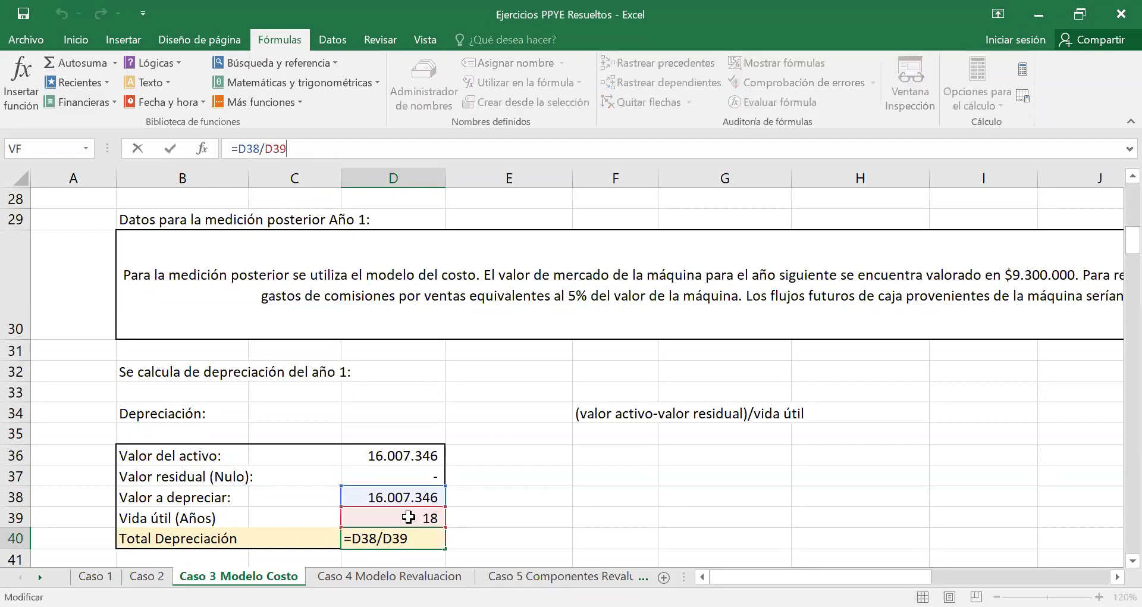
pyautogui.press('Return')
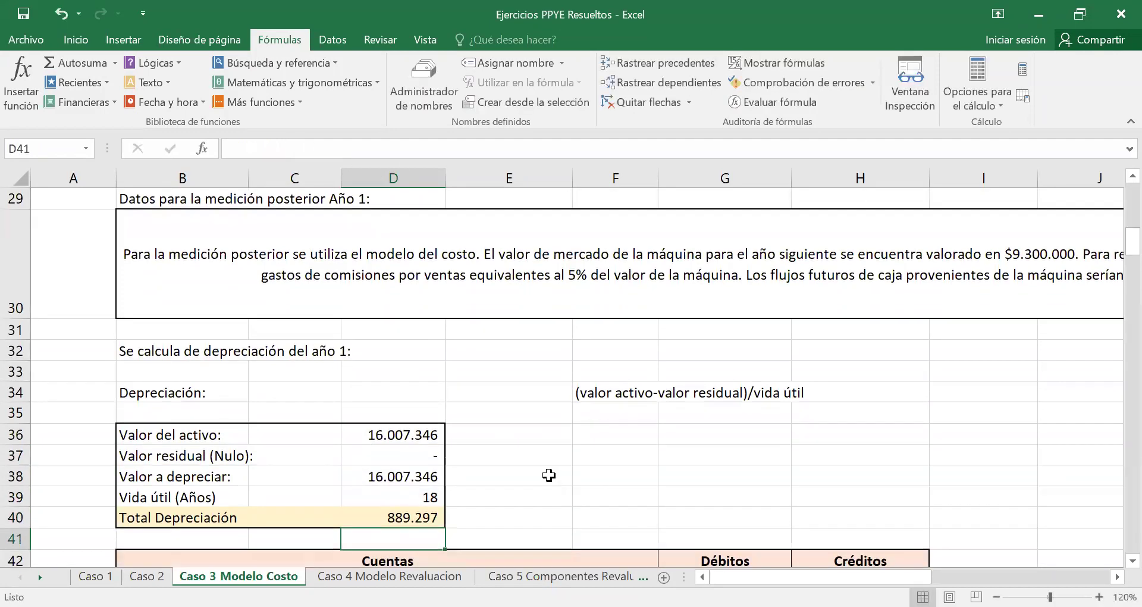
# Compare the total depreciation with the debit and credit amounts in the year 1 depreciation journal entry.
pyautogui.scroll(-1, 549, 474)
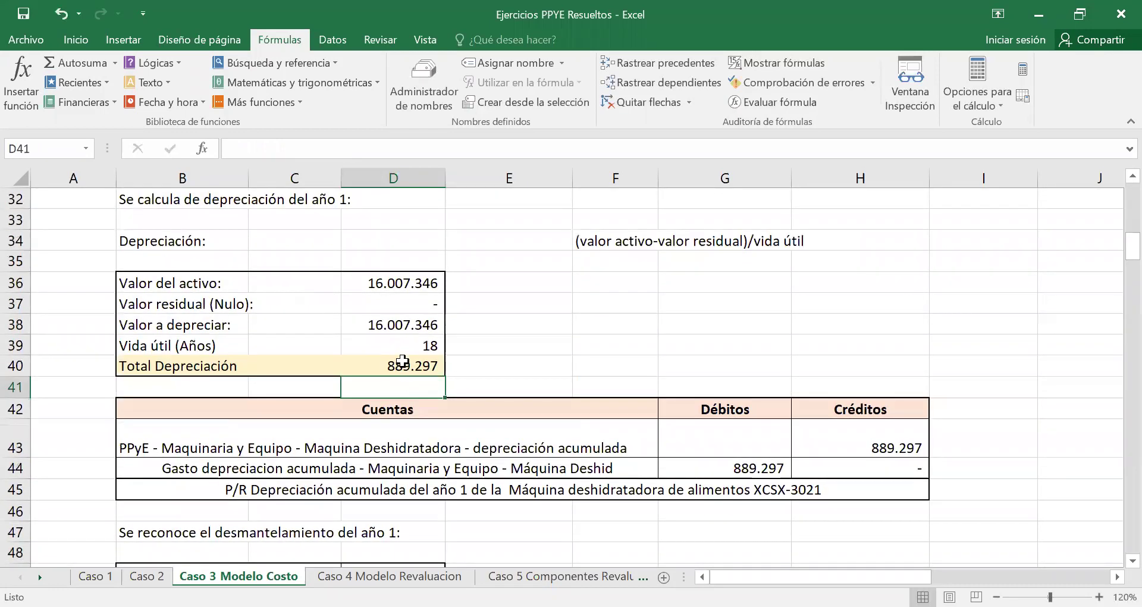
pyautogui.click(428, 366)
pyautogui.click(485, 364)
pyautogui.click(592, 361)
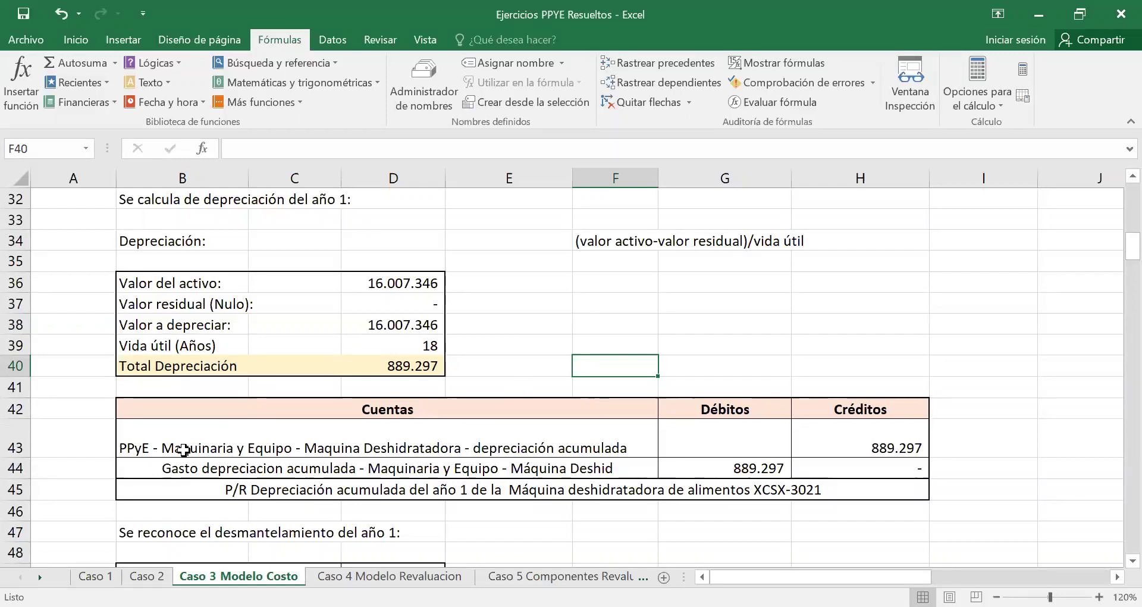
pyautogui.click(193, 427)
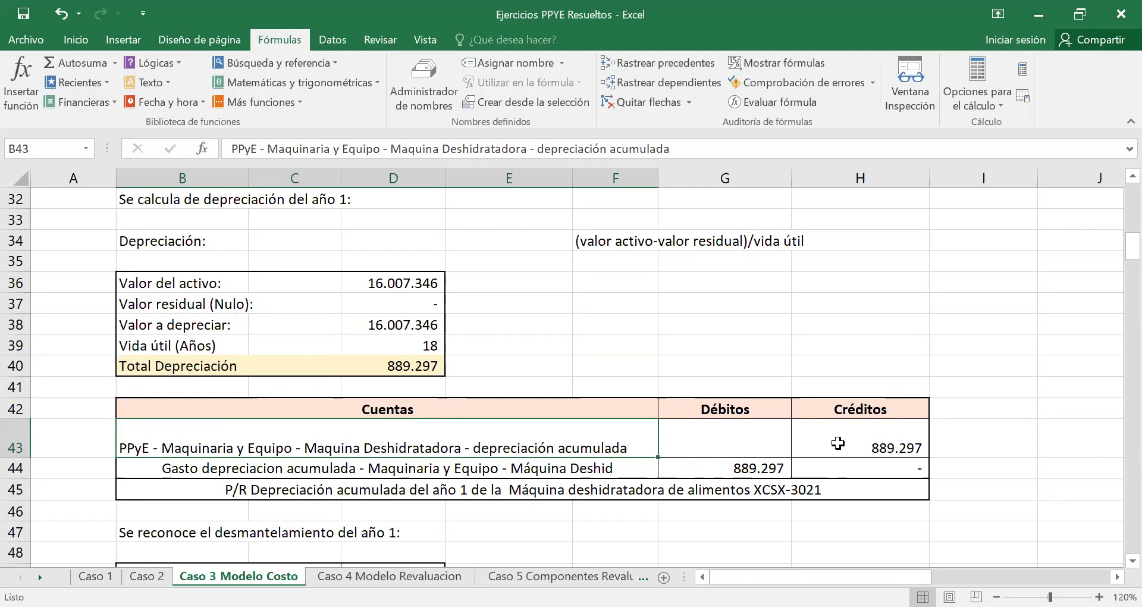
pyautogui.click(838, 443)
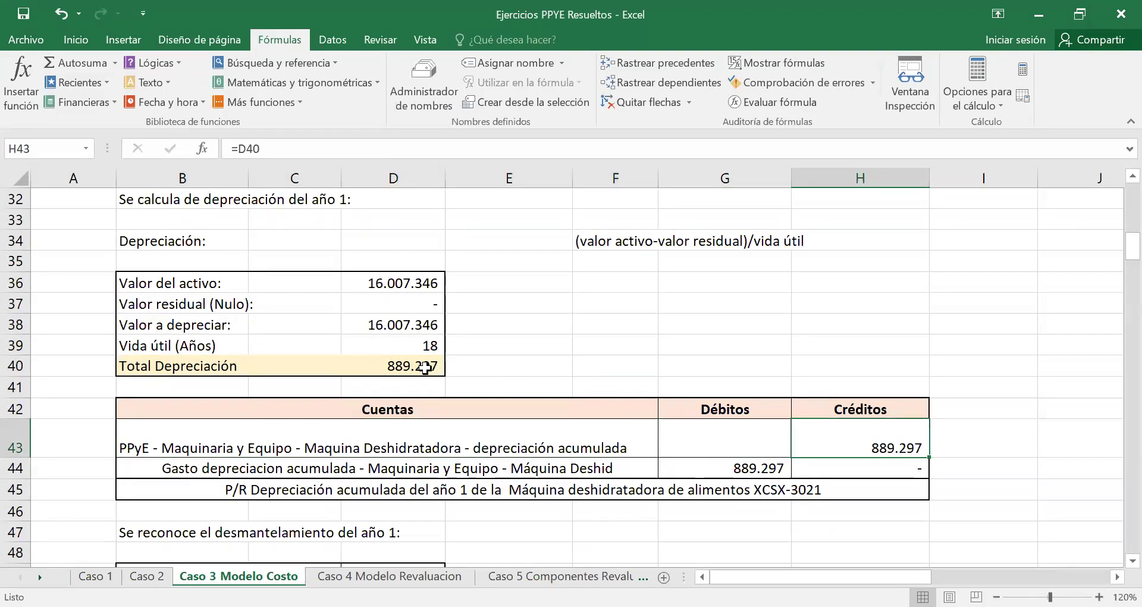
pyautogui.click(226, 469)
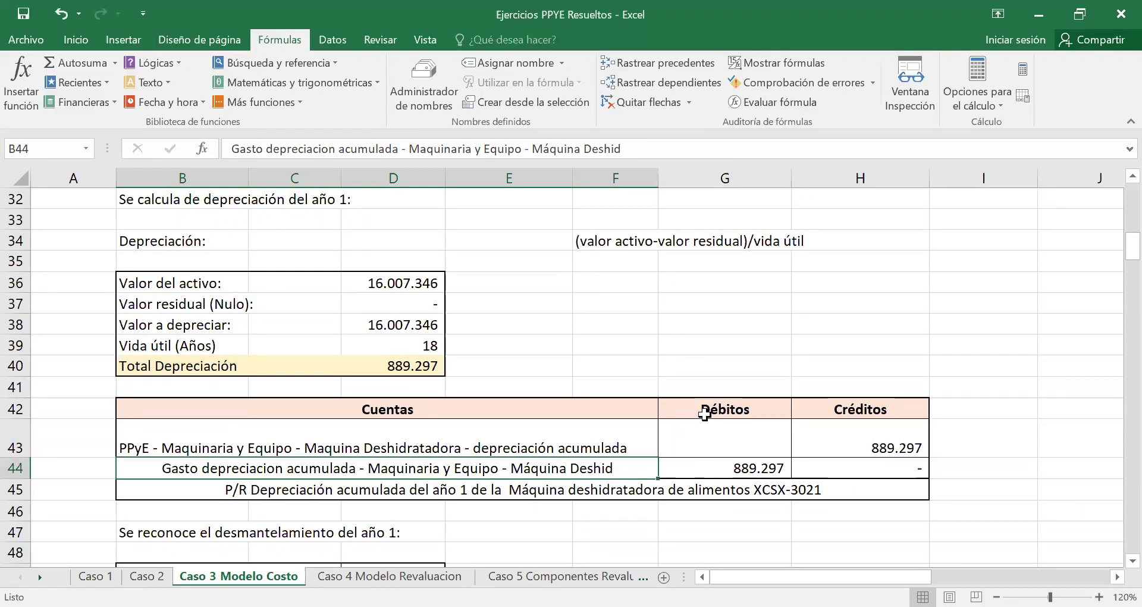
pyautogui.click(715, 465)
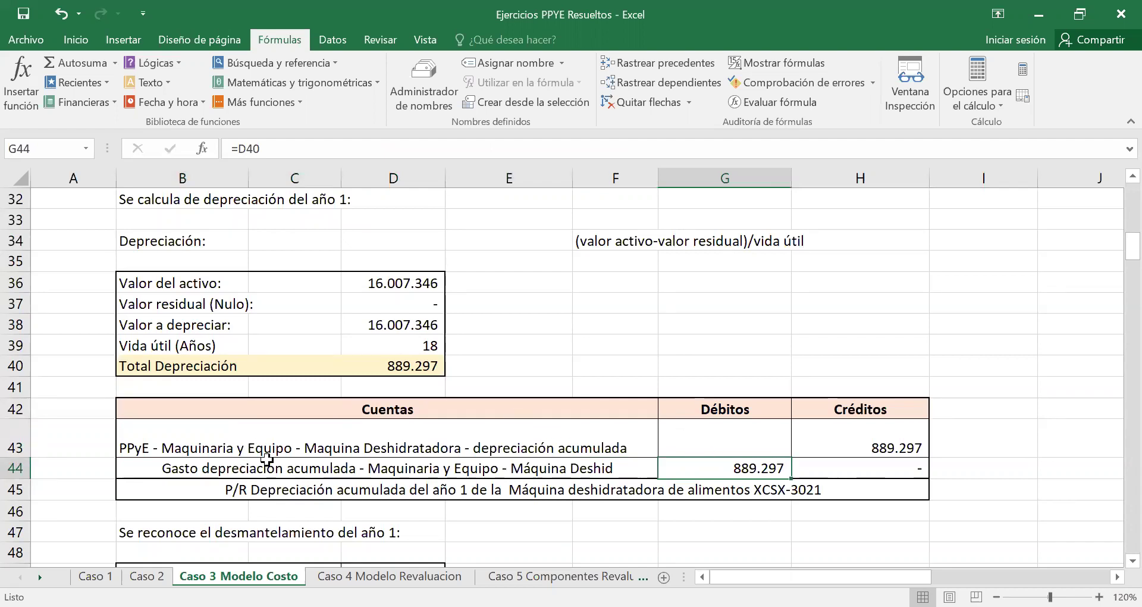
# Examine the accumulated depreciation account in row 43 and its debit and credit cells.
pyautogui.click(548, 467)
pyautogui.click(566, 442)
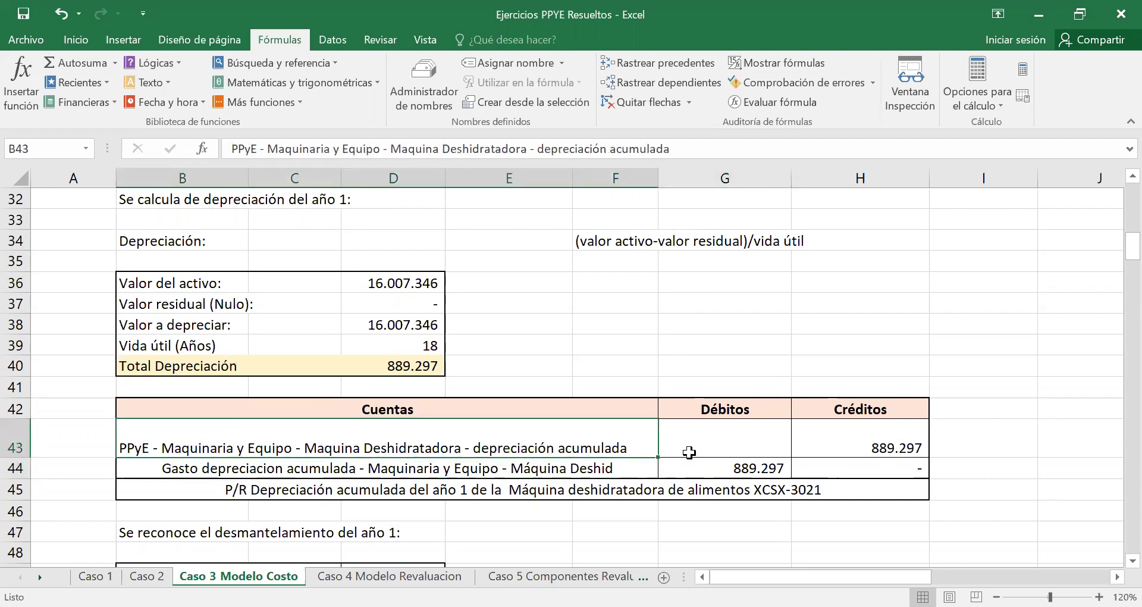
pyautogui.click(702, 448)
pyautogui.click(595, 444)
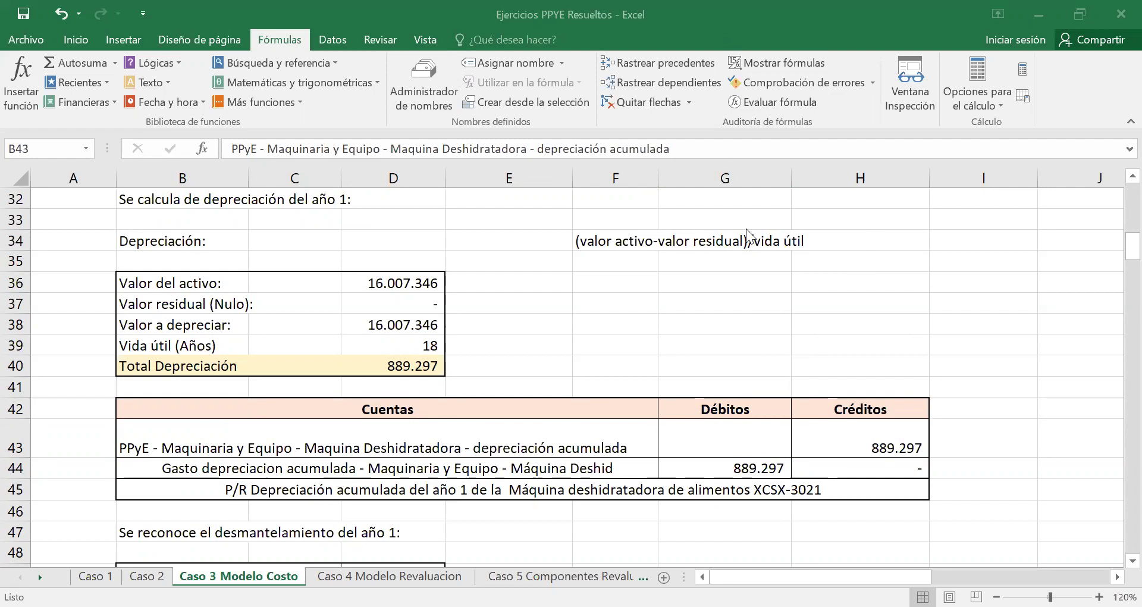
pyautogui.click(195, 434)
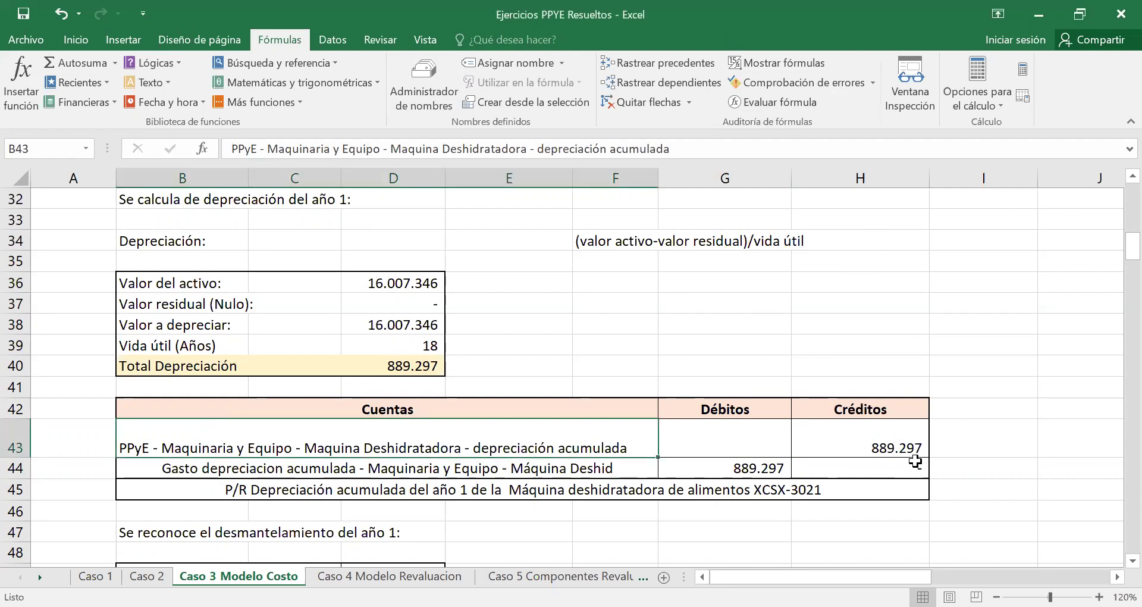
pyautogui.press('Right')
pyautogui.press('Right')
pyautogui.press('Left')
pyautogui.press('Left')
pyautogui.press('Right')
pyautogui.press('Right')
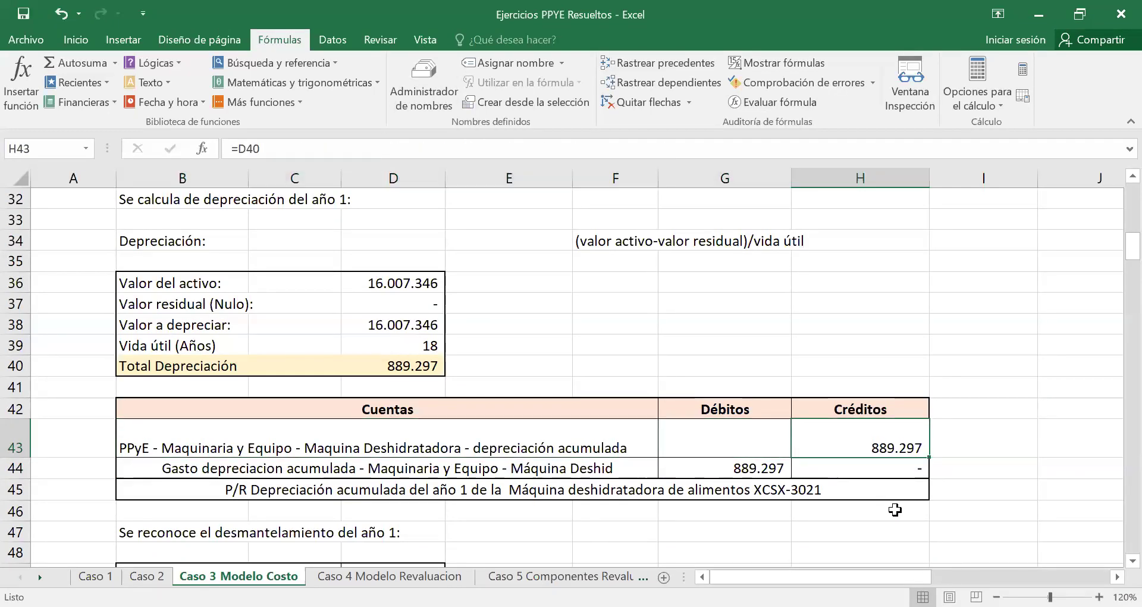
pyautogui.press('Left')
pyautogui.press('Left')
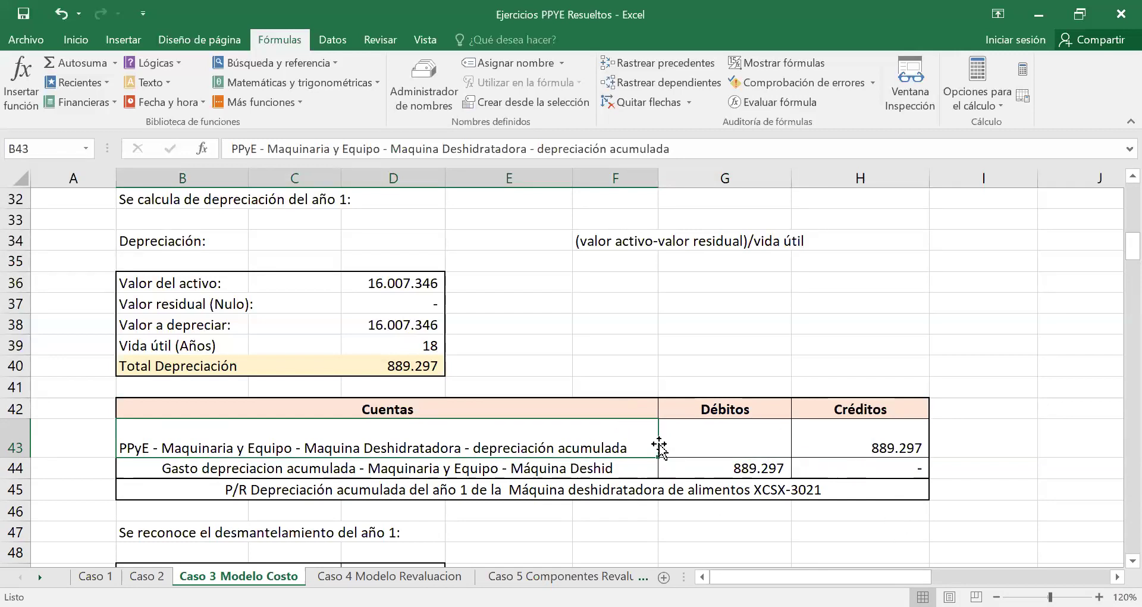
pyautogui.click(709, 438)
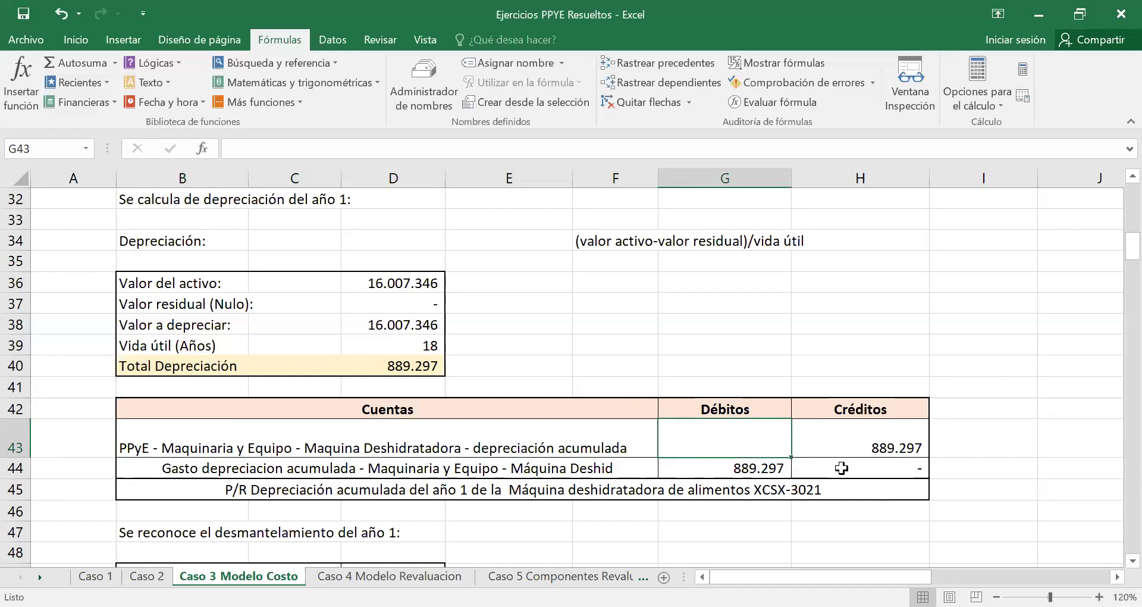
# Examine the accumulated depreciation row 43 and the description of the year 1 depreciation entry in row 45.
pyautogui.press('Right')
pyautogui.press('Right')
pyautogui.press('Left')
pyautogui.press('Left')
pyautogui.press('Left')
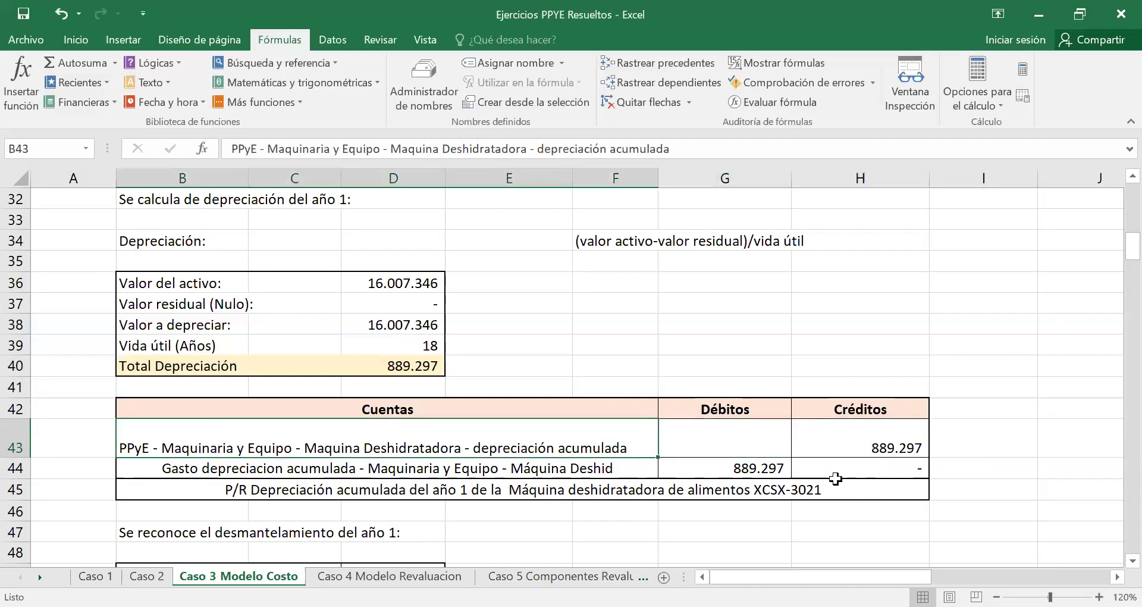
pyautogui.press('Left')
pyautogui.press('Right')
pyautogui.press('Down')
pyautogui.press('Down')
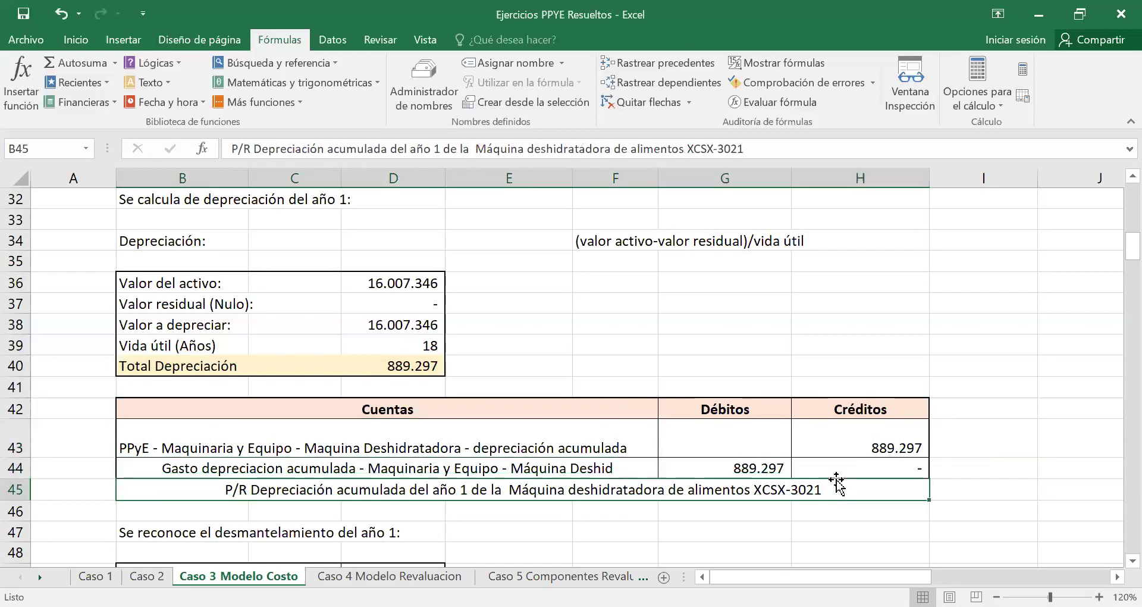
pyautogui.press('Up')
pyautogui.press('Up')
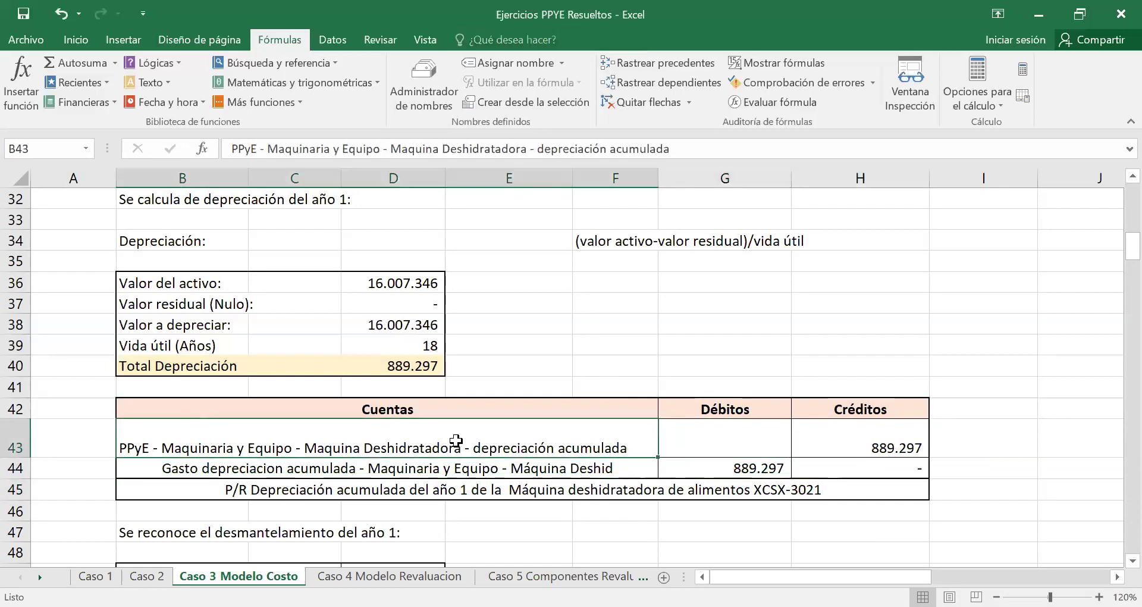
# Compare the accumulated depreciation credit in H43 with the depreciation expense debit in G44.
pyautogui.click(765, 443)
pyautogui.click(849, 434)
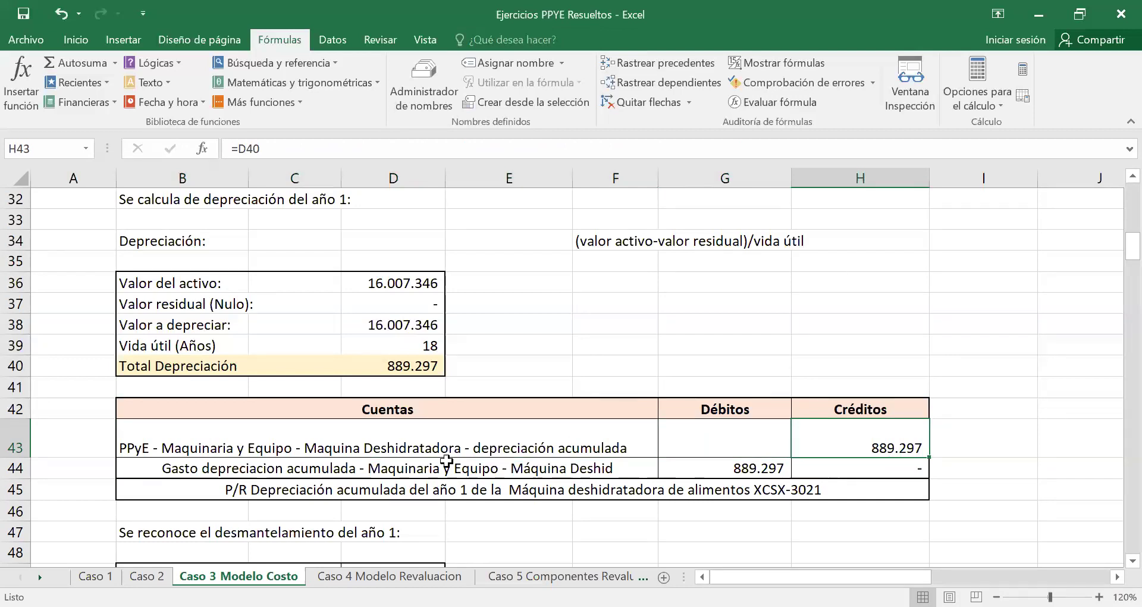
pyautogui.click(424, 441)
pyautogui.click(397, 469)
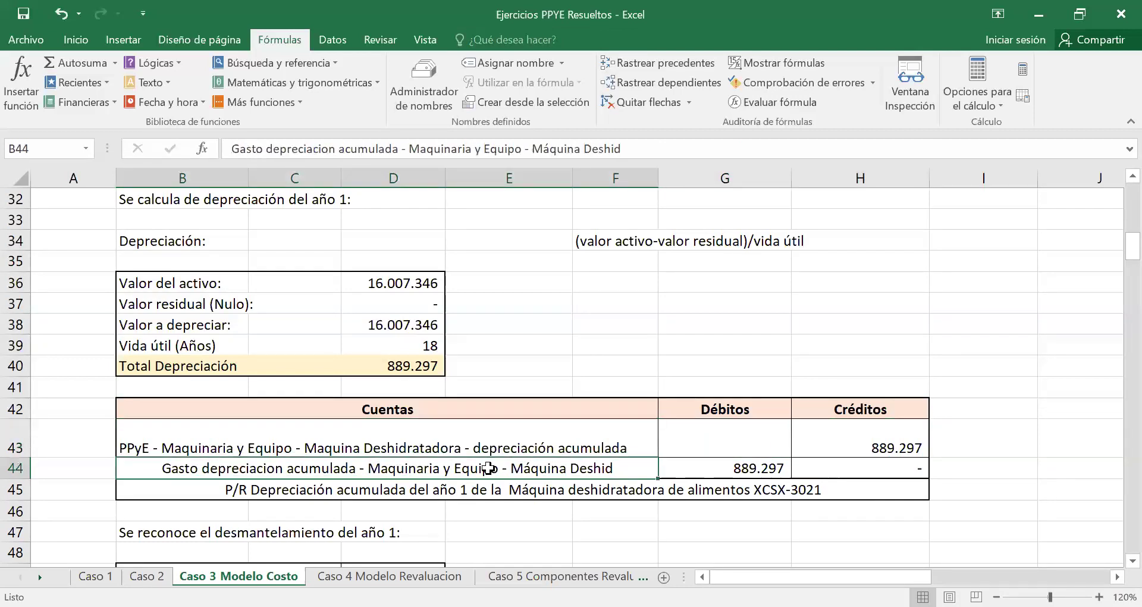
pyautogui.click(709, 468)
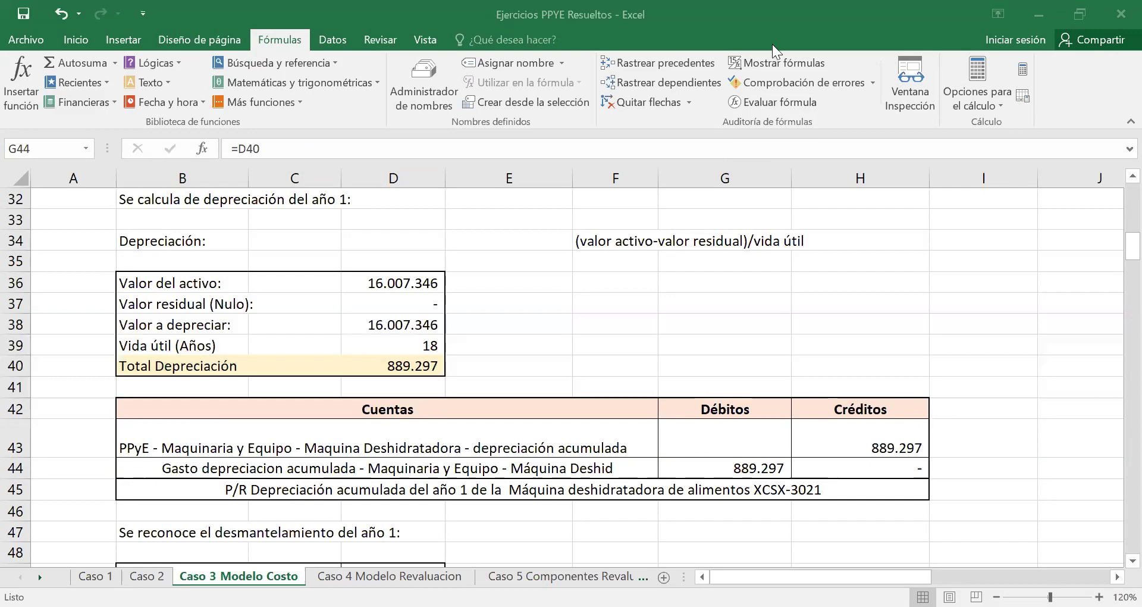
# Review the account names in rows 43 and 44 together with their debit and credit cells.
pyautogui.click(197, 445)
pyautogui.click(357, 473)
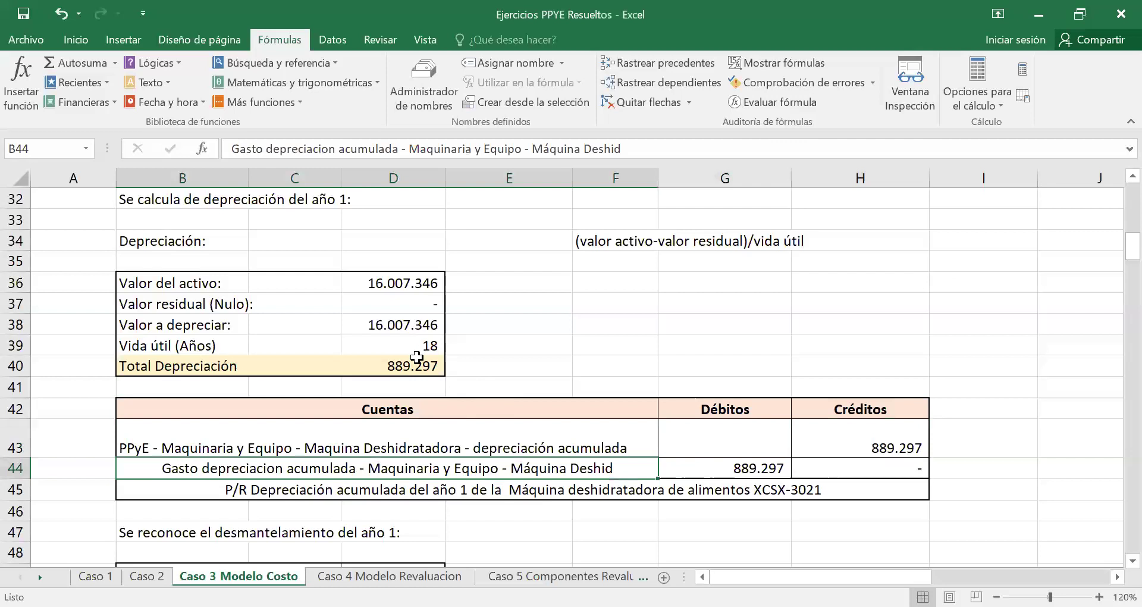
pyautogui.press('Up')
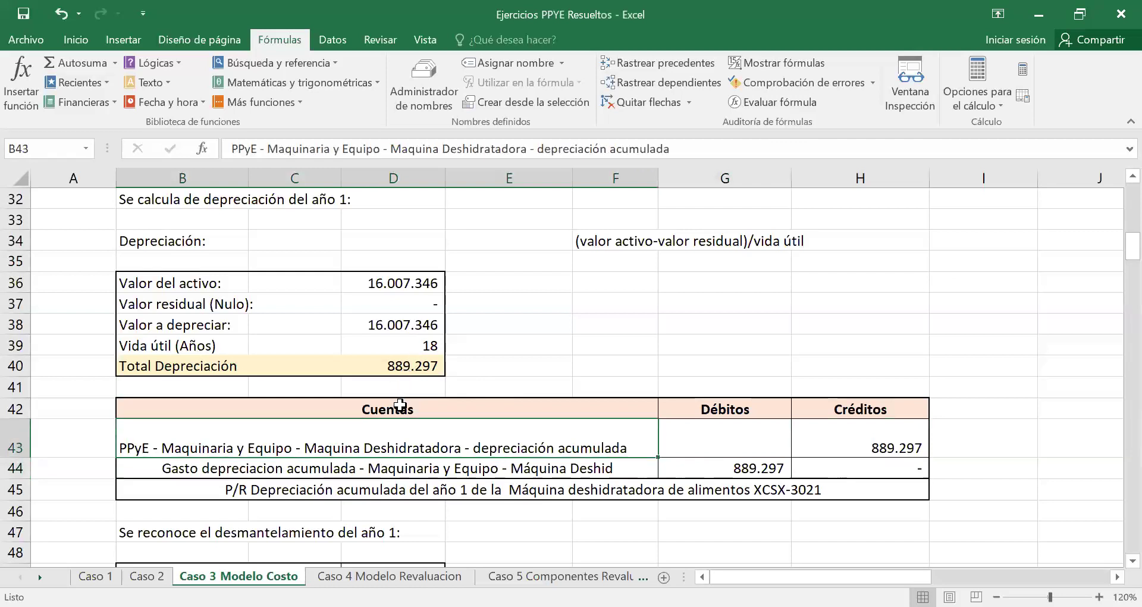
pyautogui.press('Right')
pyautogui.press('Right')
pyautogui.press('Left')
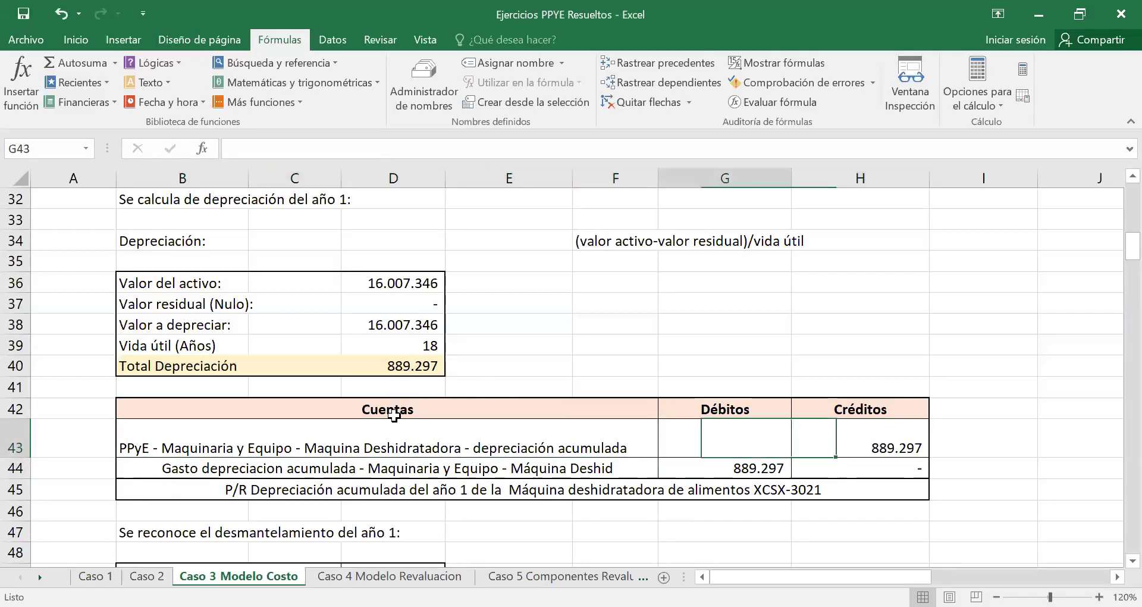
pyautogui.press('Left')
pyautogui.press('Down')
pyautogui.press('Right')
pyautogui.press('Right')
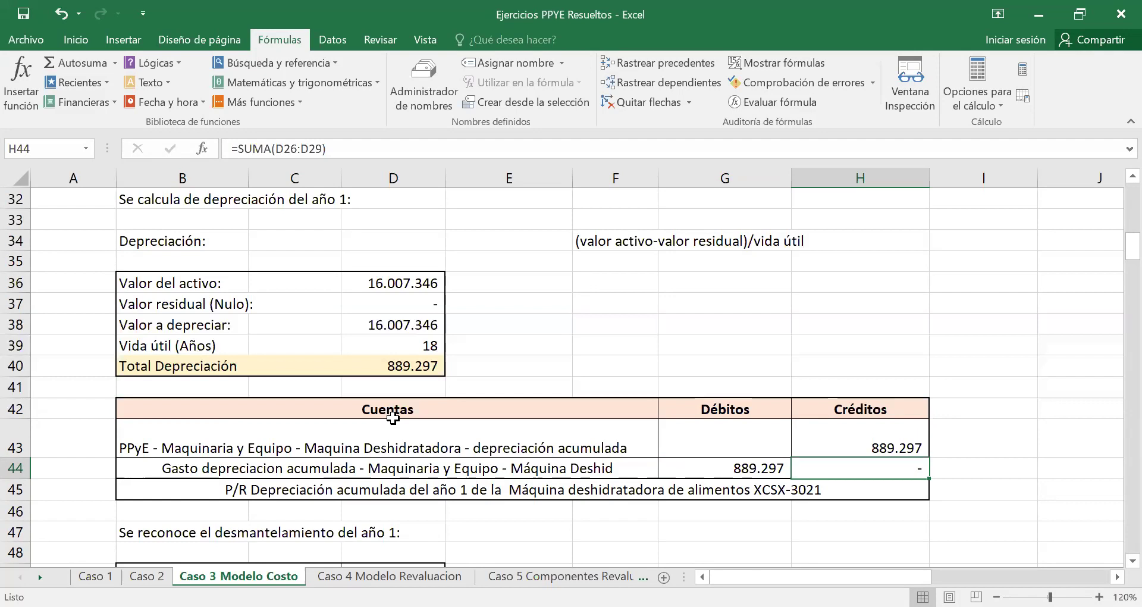
pyautogui.moveTo(504, 447)
pyautogui.mouseDown()
pyautogui.moveTo(502, 462)
pyautogui.moveTo(534, 486)
pyautogui.mouseUp()
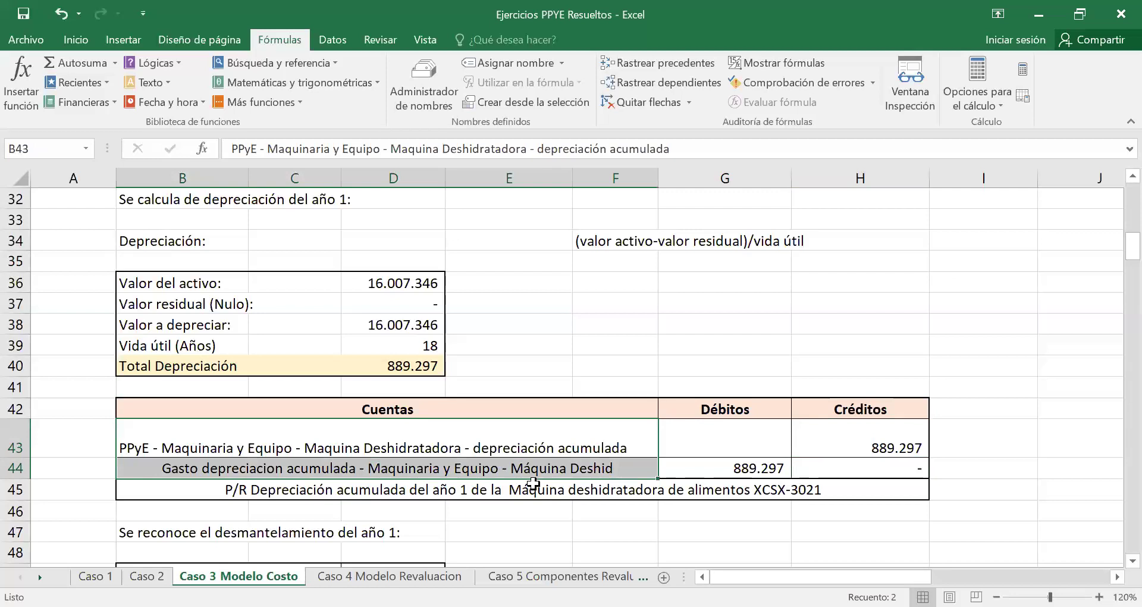
pyautogui.click(461, 432)
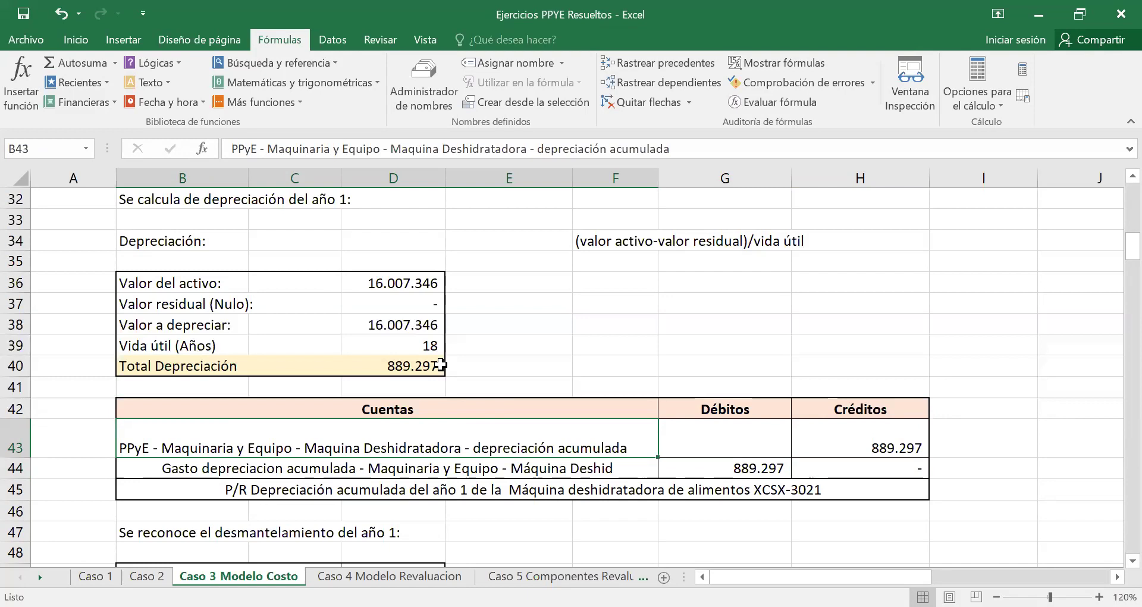
# Examine the discount rate in H18 and the formulas for the decommissioning value at purchase in H19 and at year 18 in H17.
pyautogui.scroll(7, 569, 360)
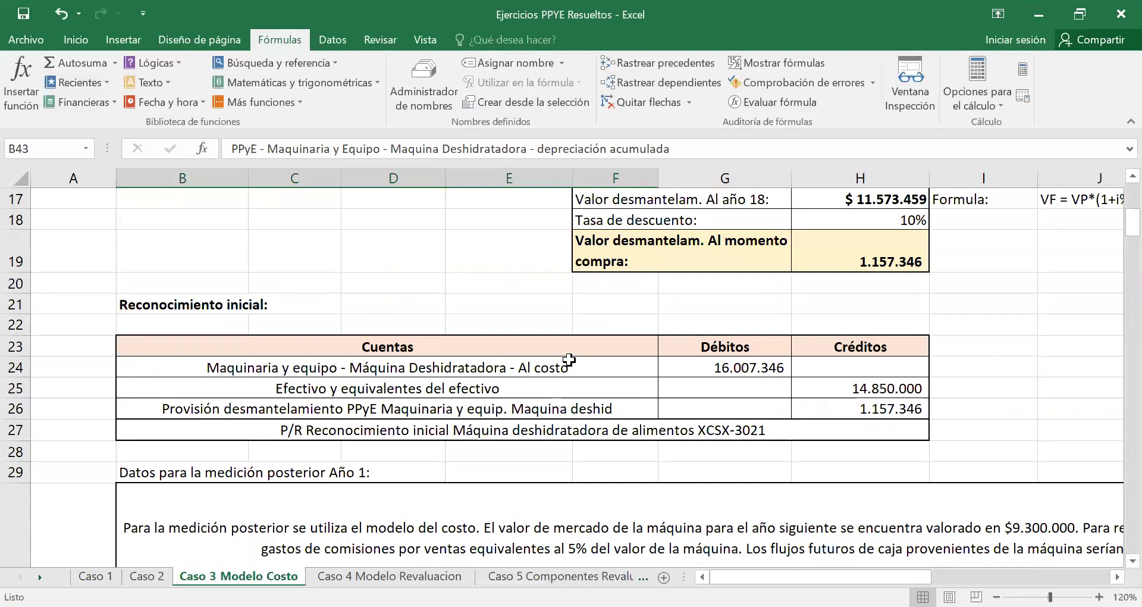
pyautogui.scroll(3, 570, 359)
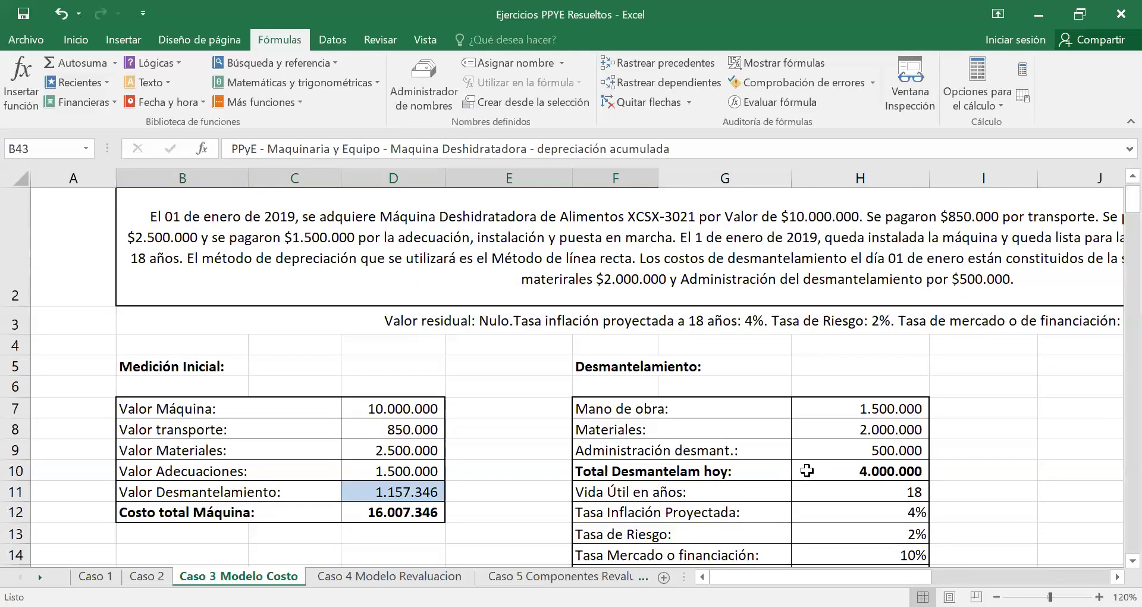
pyautogui.scroll(-1, 807, 469)
pyautogui.scroll(-2, 807, 469)
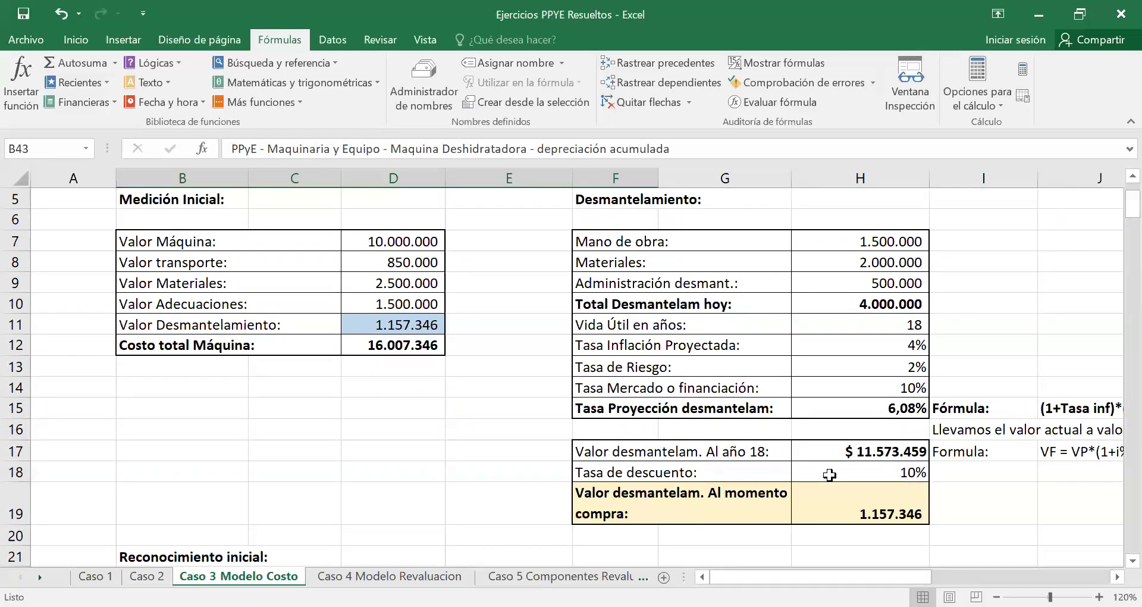
pyautogui.click(830, 475)
pyautogui.click(840, 492)
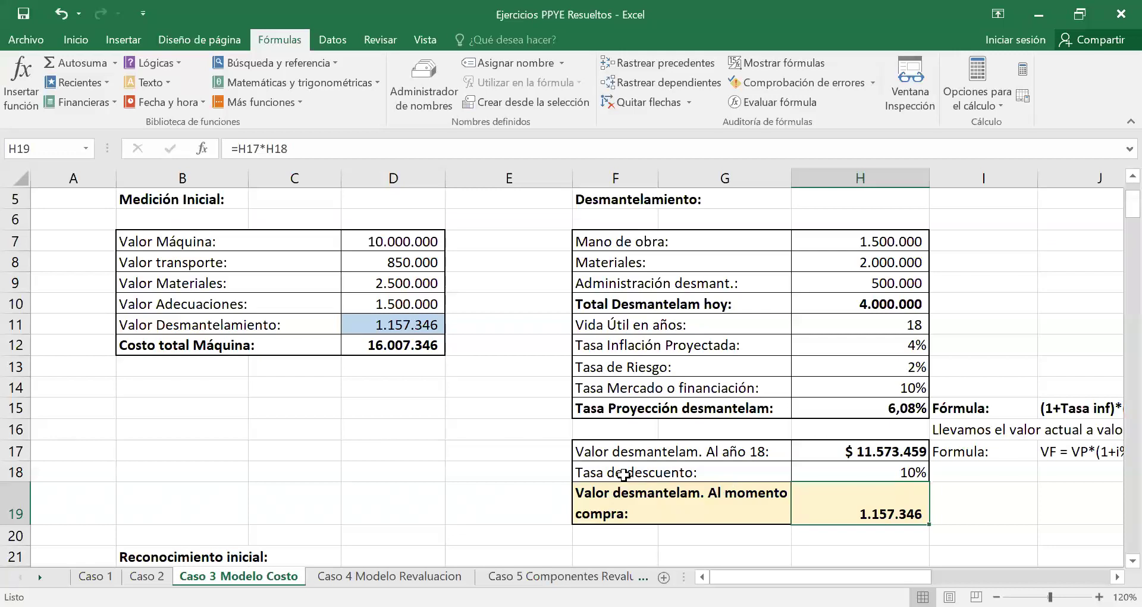
pyautogui.scroll(-4, 394, 423)
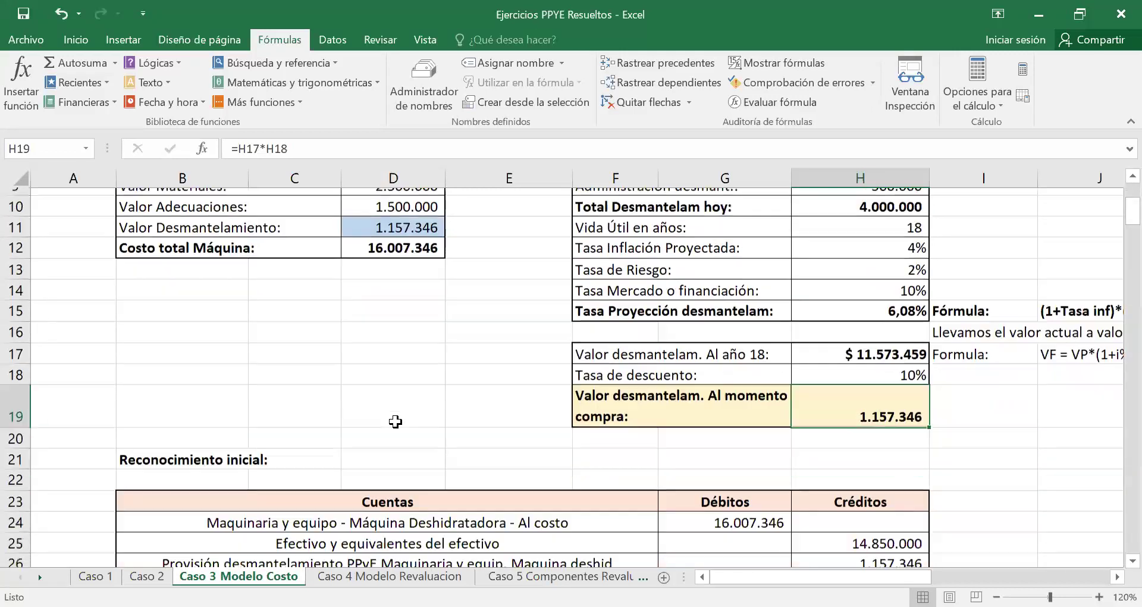
pyautogui.scroll(-1, 394, 423)
pyautogui.scroll(4, 779, 381)
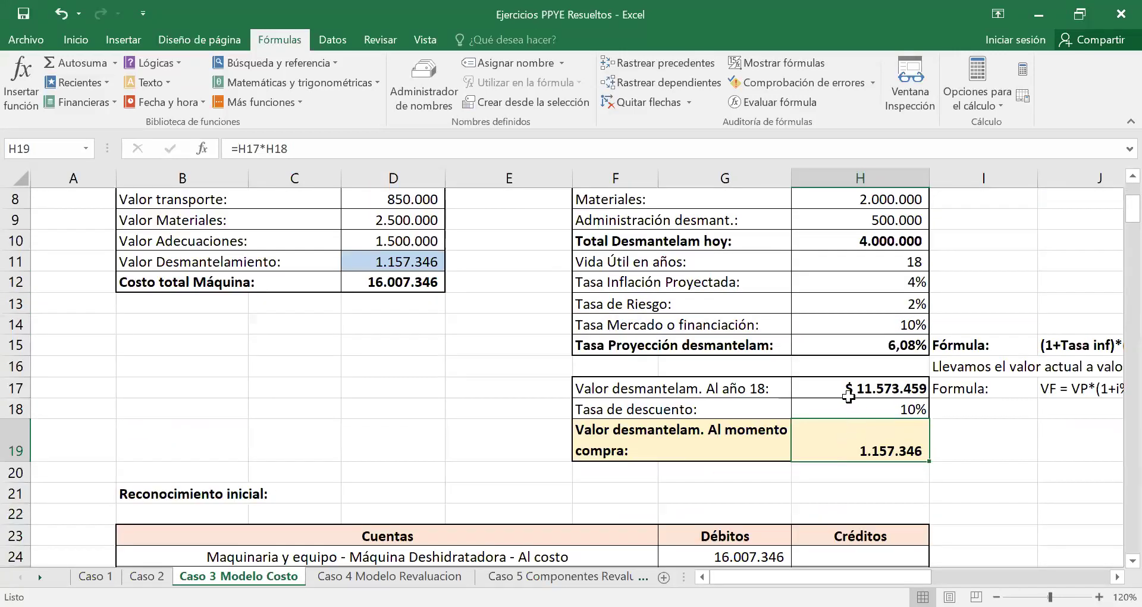
pyautogui.click(847, 389)
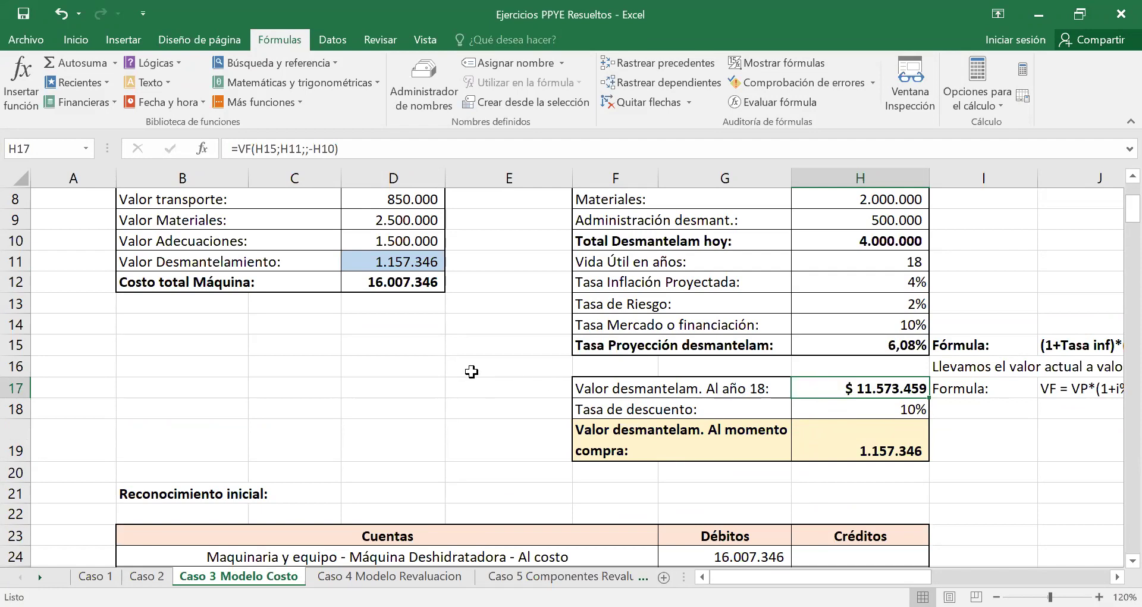
# Examine the heading of the year 1 decommissioning recognition in row 47 and the provision value label in row 49.
pyautogui.scroll(-4, 478, 384)
pyautogui.scroll(-4, 472, 373)
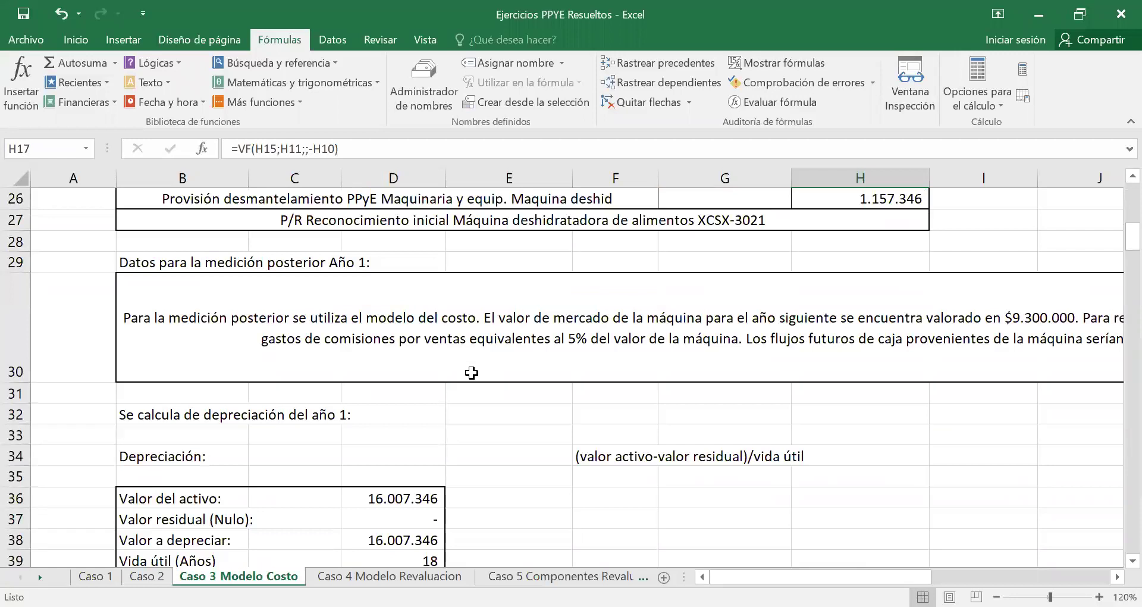
pyautogui.scroll(1, 499, 359)
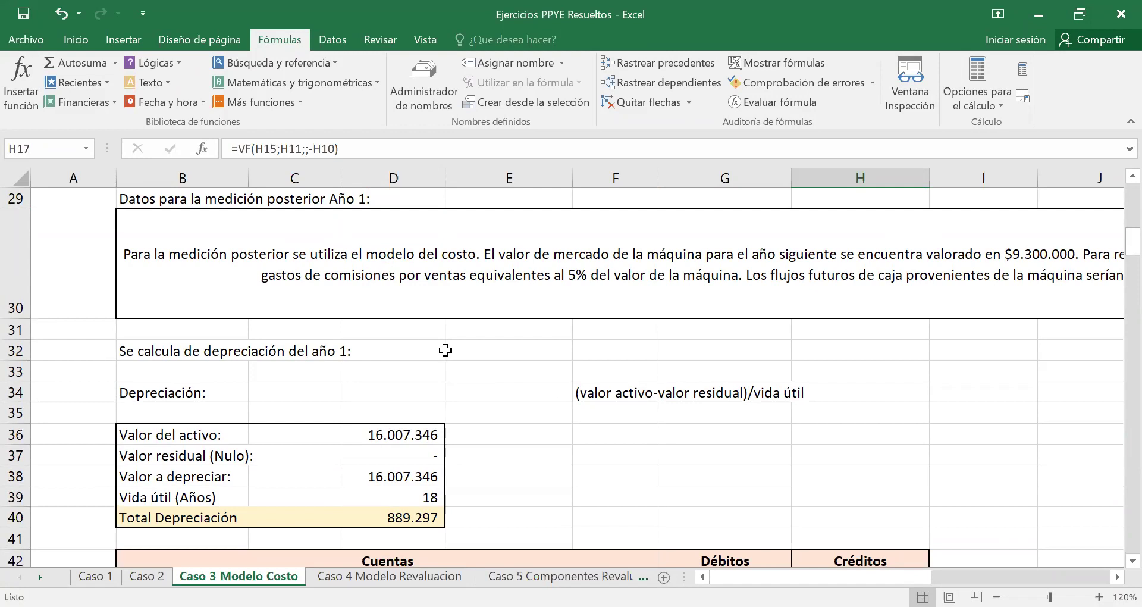
pyautogui.scroll(-4, 446, 345)
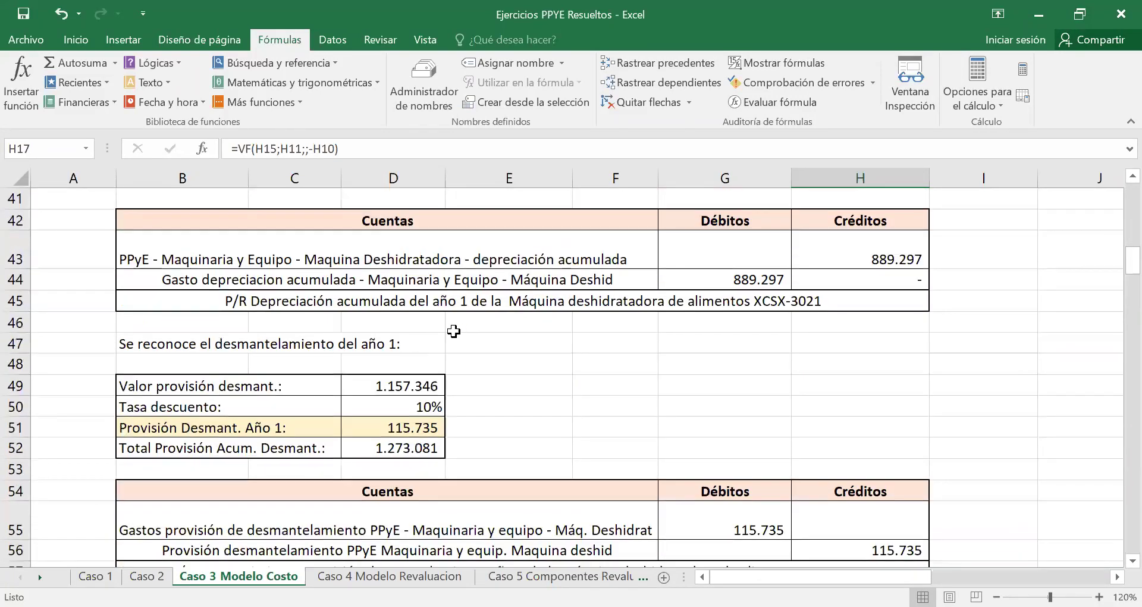
pyautogui.click(164, 343)
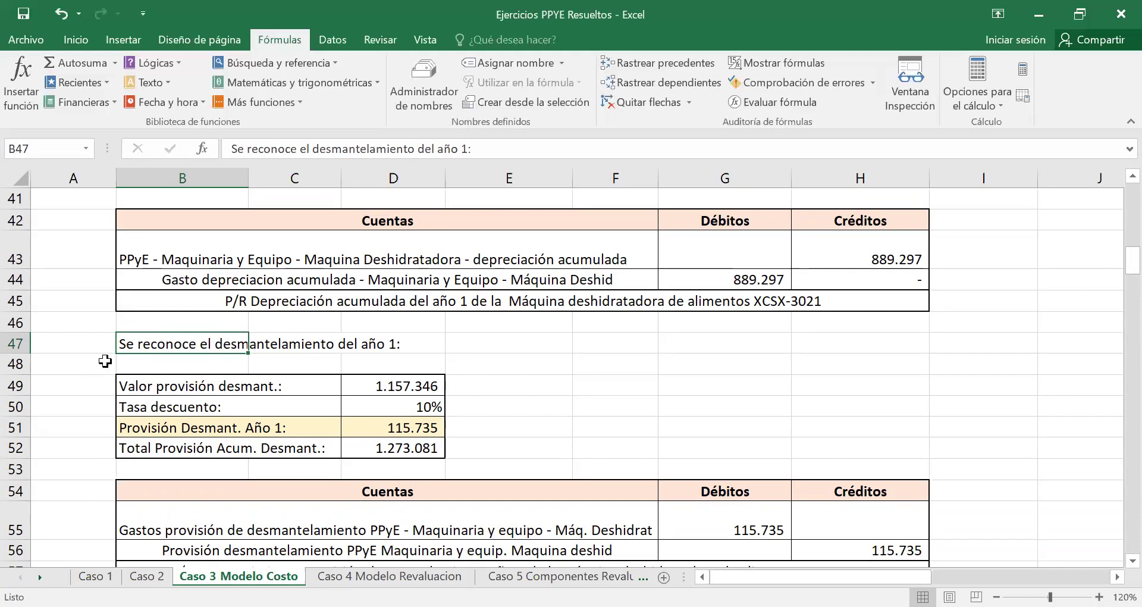
pyautogui.click(155, 384)
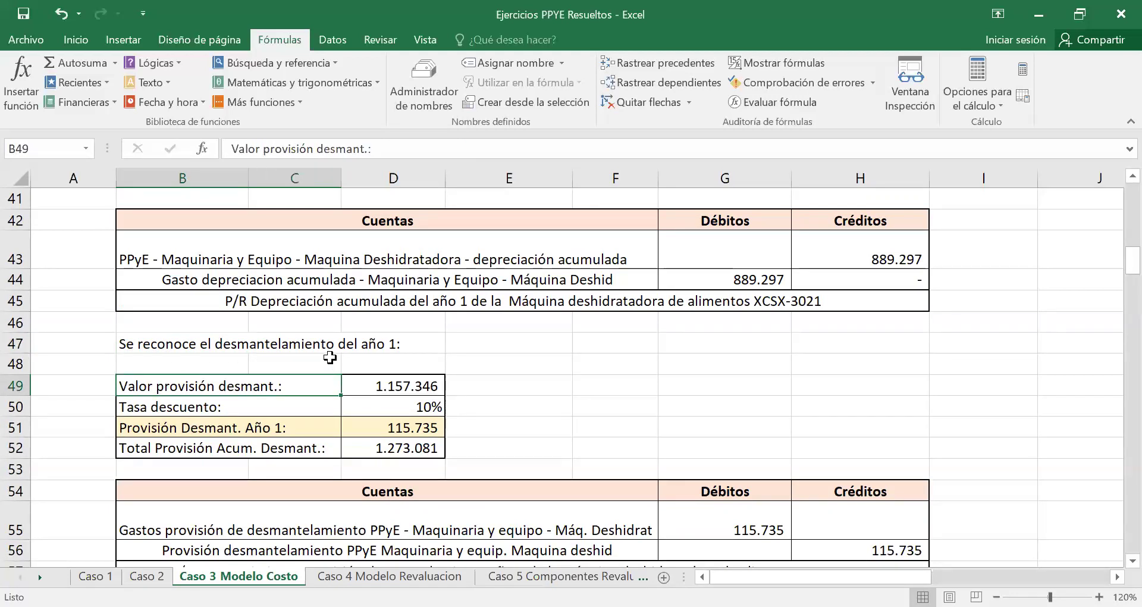
# Trace the decommissioning provision back to the initial measurement in D11 and the initial recognition credit in H26.
pyautogui.scroll(3, 330, 357)
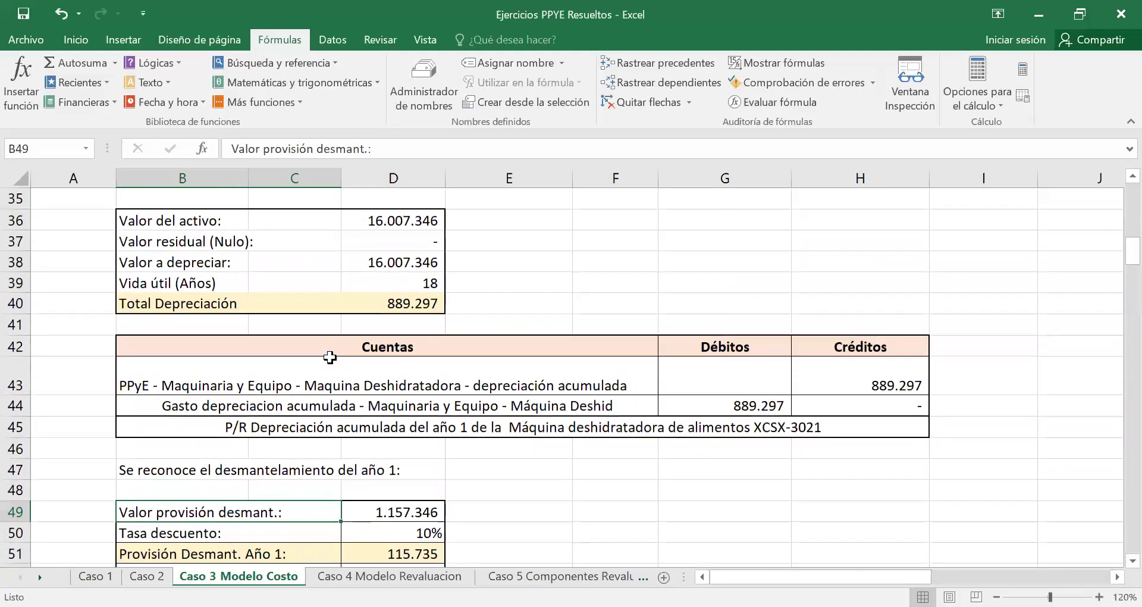
pyautogui.scroll(7, 330, 357)
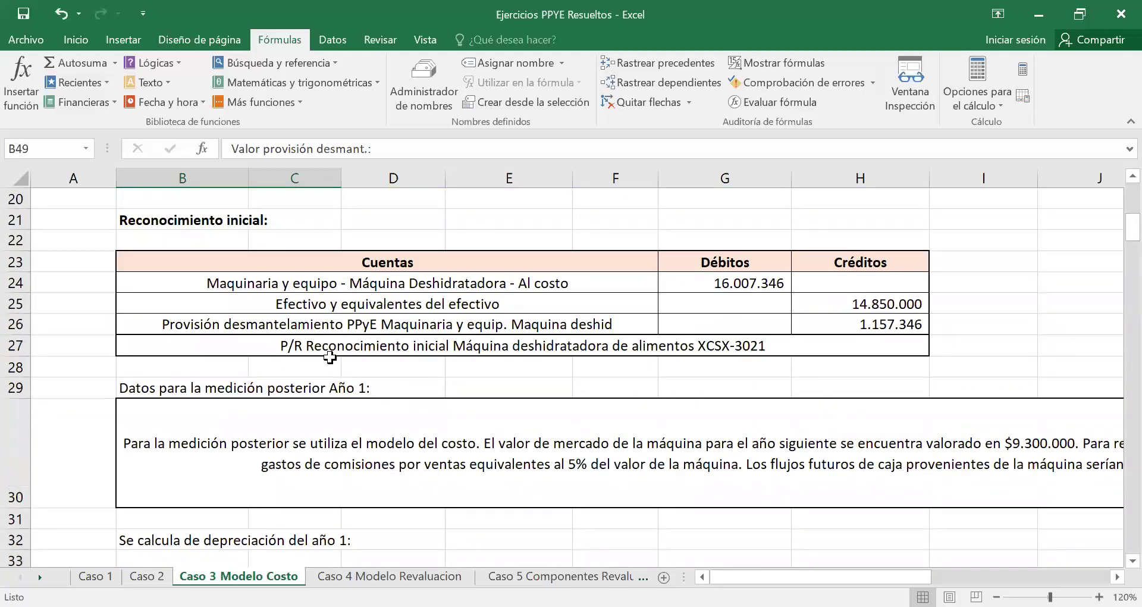
pyautogui.scroll(1, 331, 357)
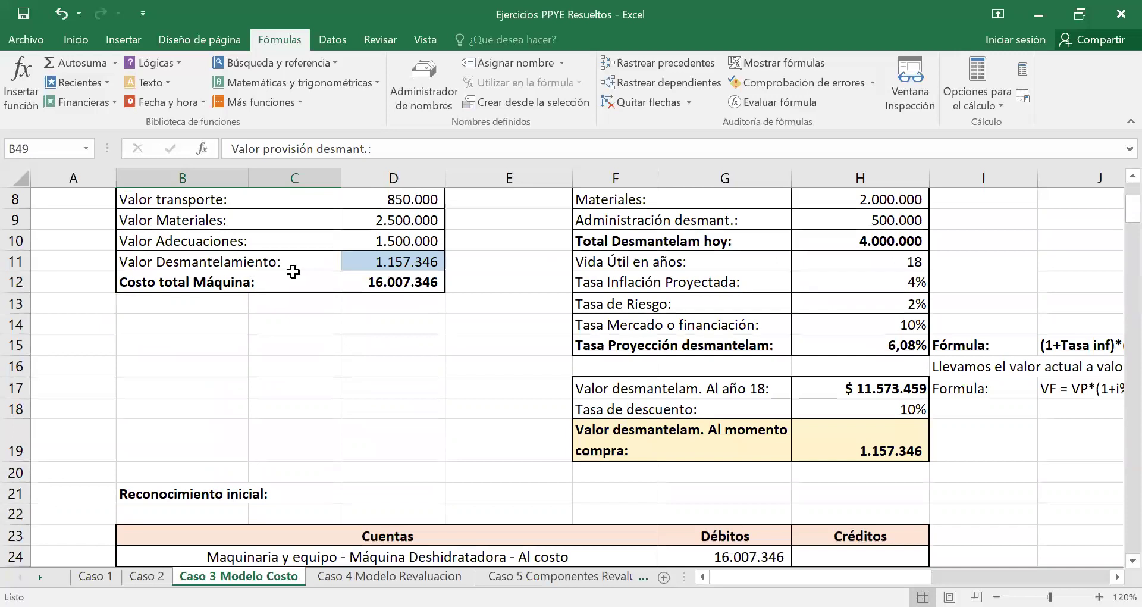
pyautogui.click(375, 260)
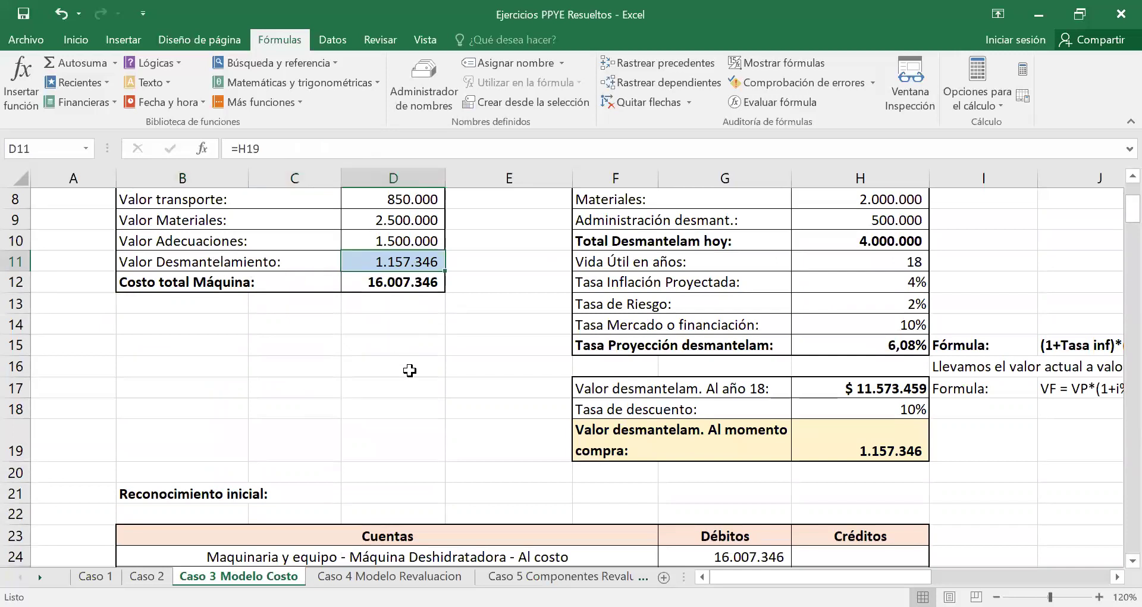
pyautogui.scroll(-1, 409, 379)
pyautogui.scroll(-1, 409, 379)
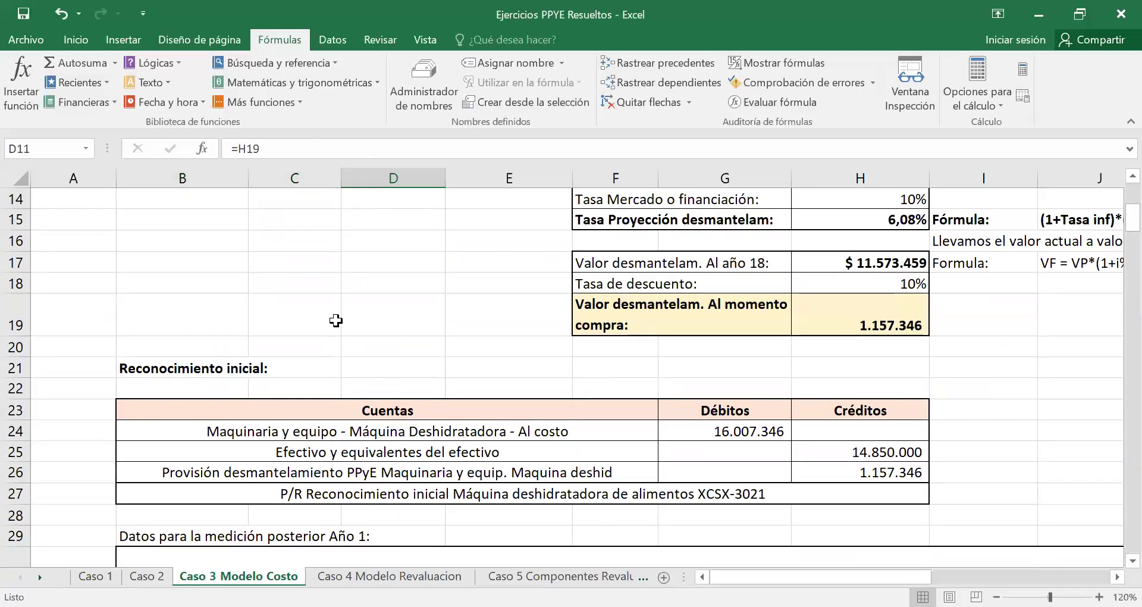
pyautogui.click(807, 471)
pyautogui.scroll(-2, 452, 443)
pyautogui.scroll(-6, 445, 444)
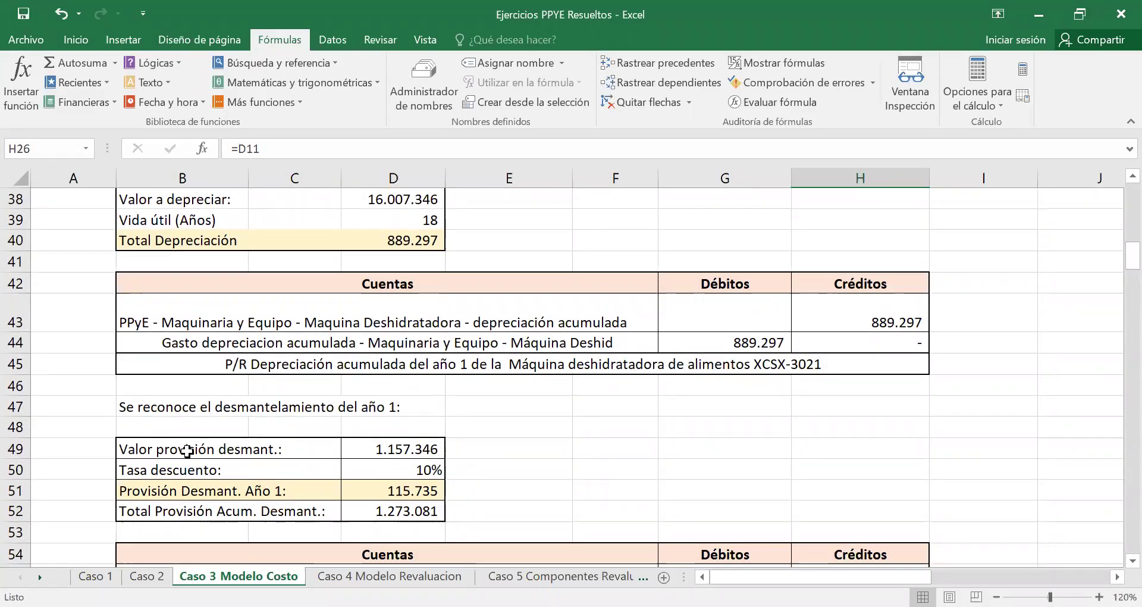
# Examine the references for the provision value in D49 and discount rate in D50, and the year 1 provision formula in D51.
pyautogui.click(255, 449)
pyautogui.click(405, 449)
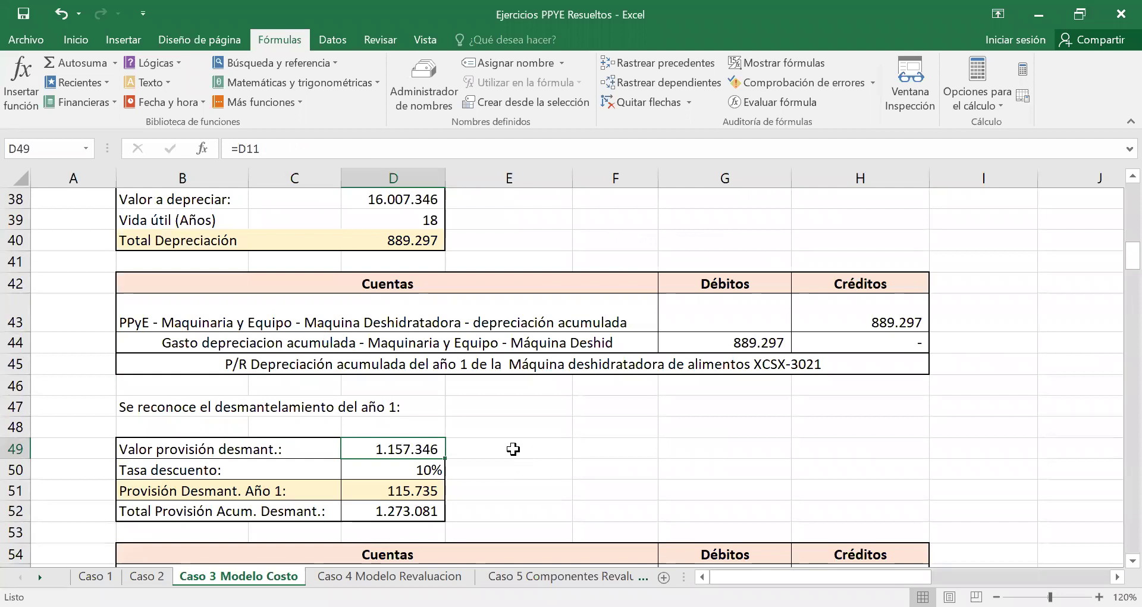
pyautogui.click(160, 473)
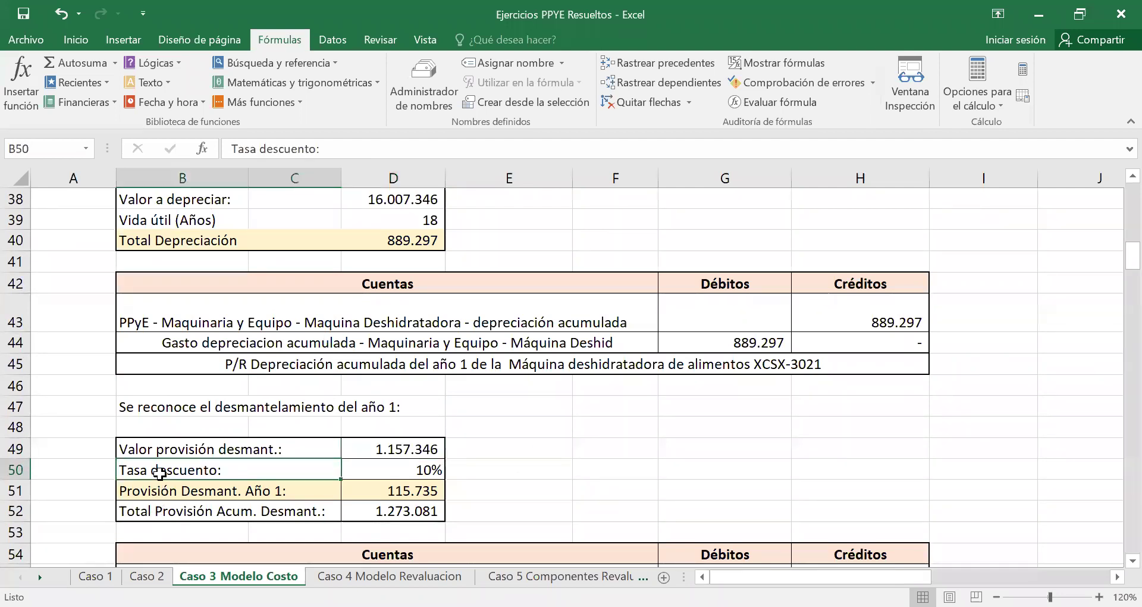
pyautogui.click(407, 469)
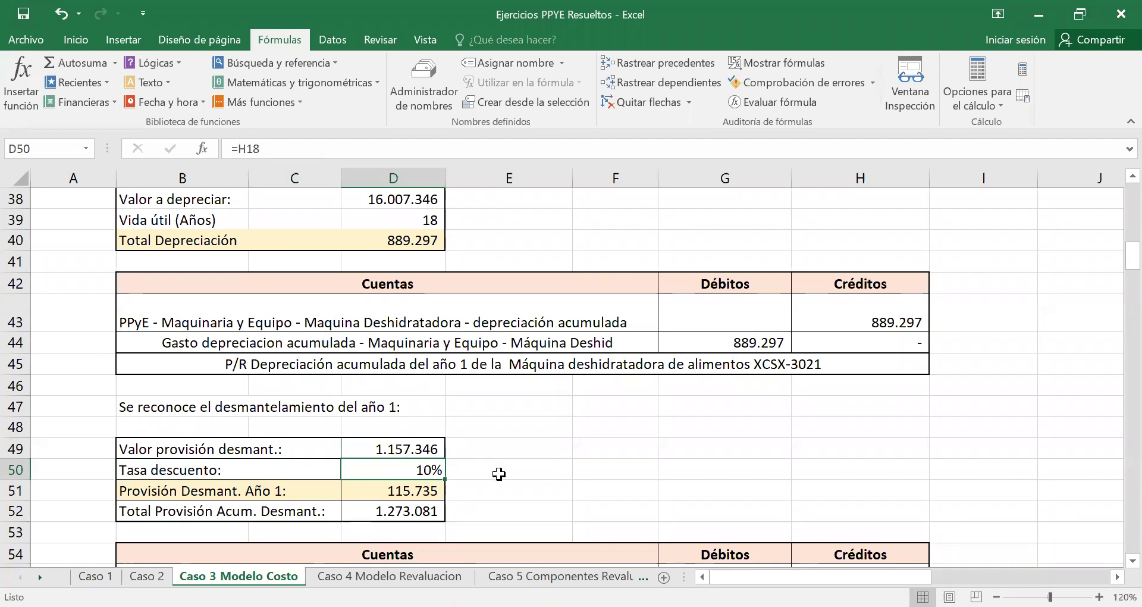
pyautogui.click(163, 491)
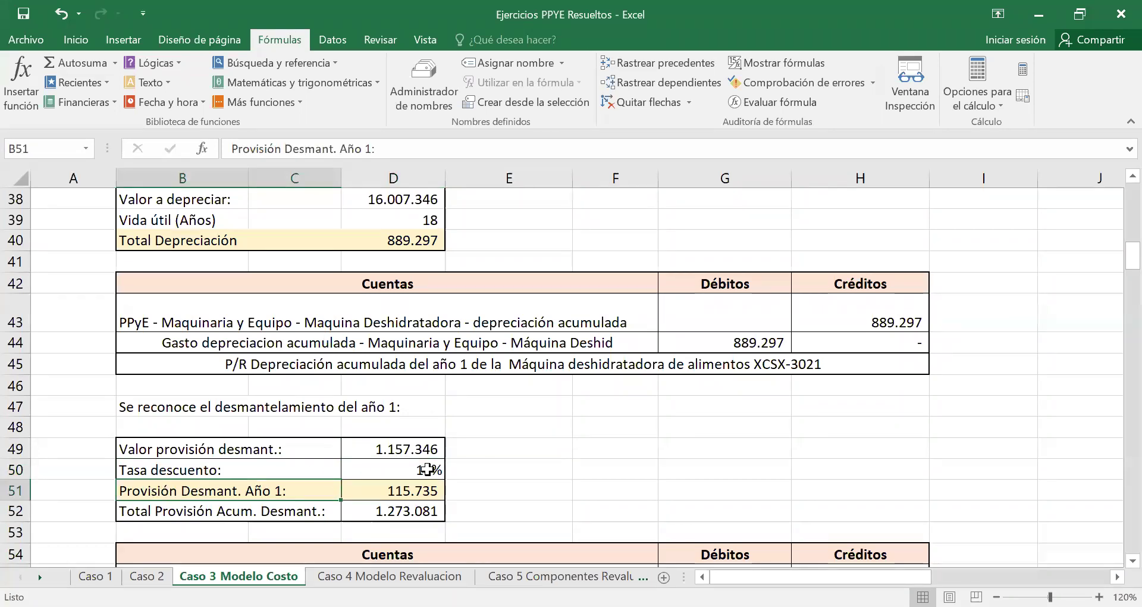
pyautogui.click(433, 489)
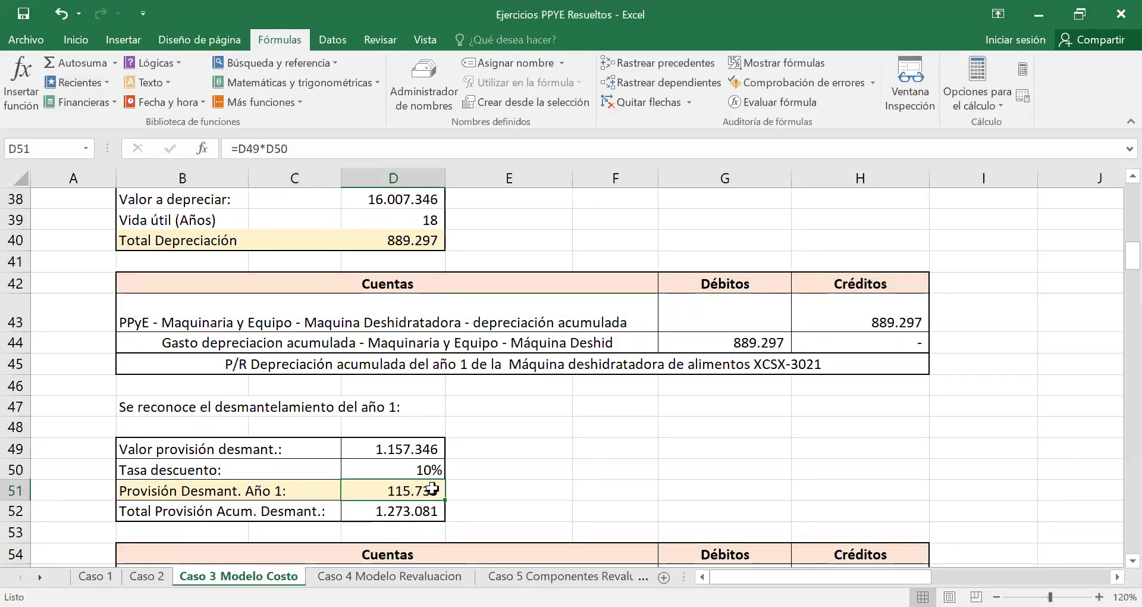
# Compare the year 1 provision inputs in rows 49 to 51 with the initial decommissioning calculation near the top of the sheet.
pyautogui.moveTo(179, 489); pyautogui.dragTo(435, 490)
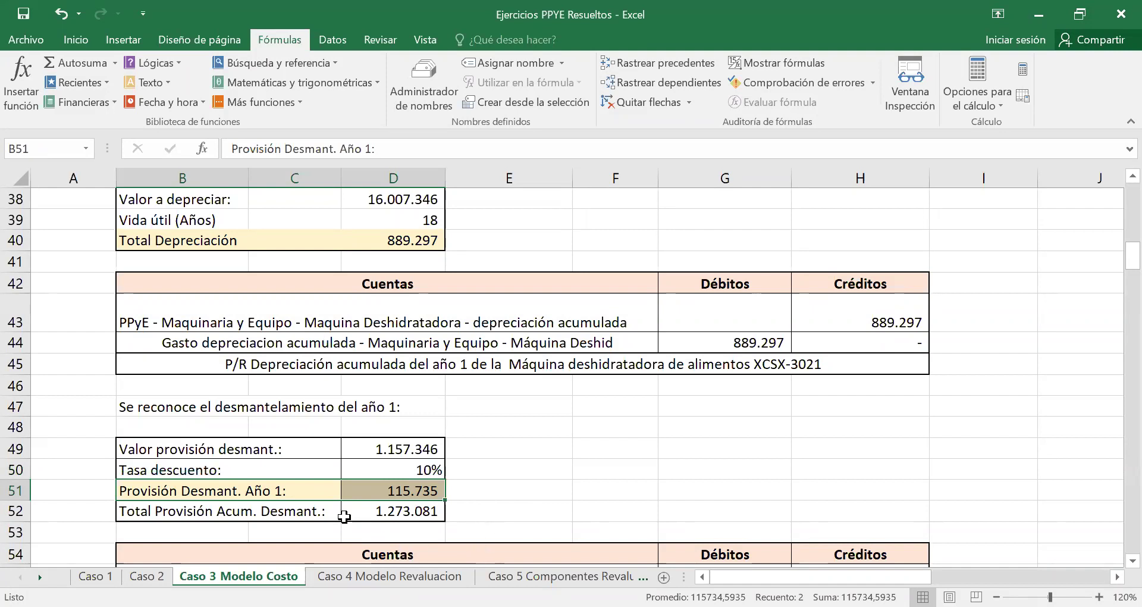
pyautogui.click(392, 446)
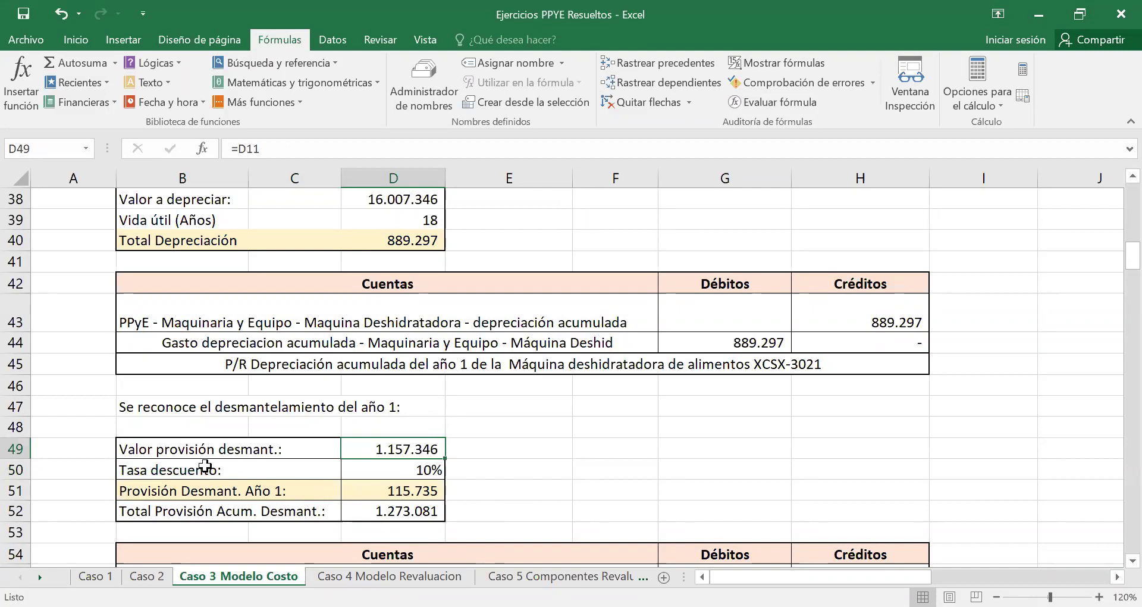
pyautogui.moveTo(205, 467); pyautogui.dragTo(361, 469)
pyautogui.scroll(8, 575, 432)
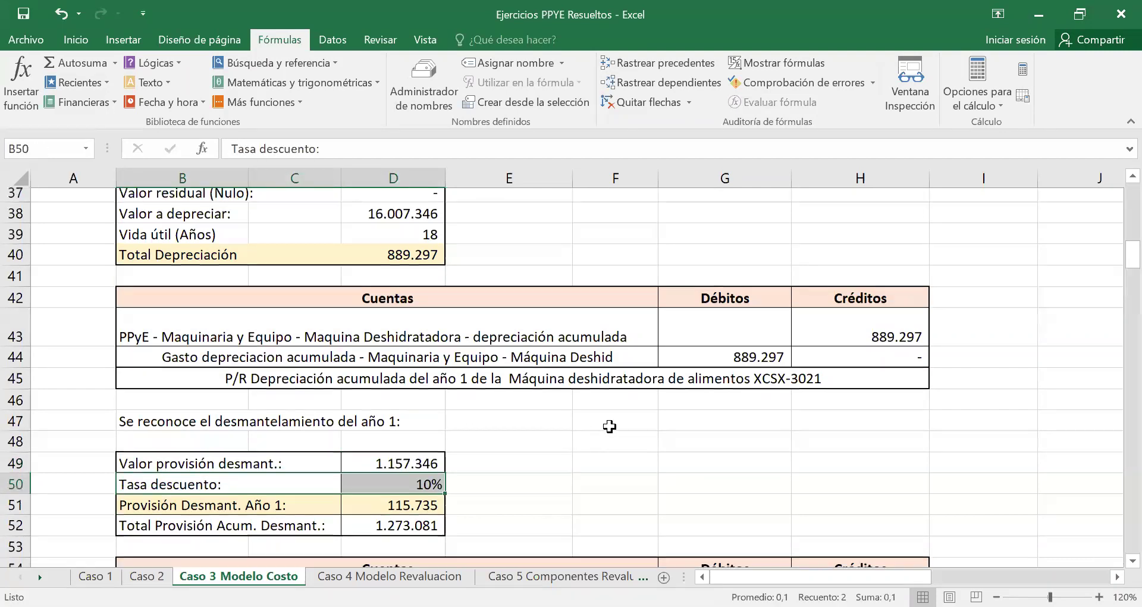
pyautogui.scroll(2, 823, 381)
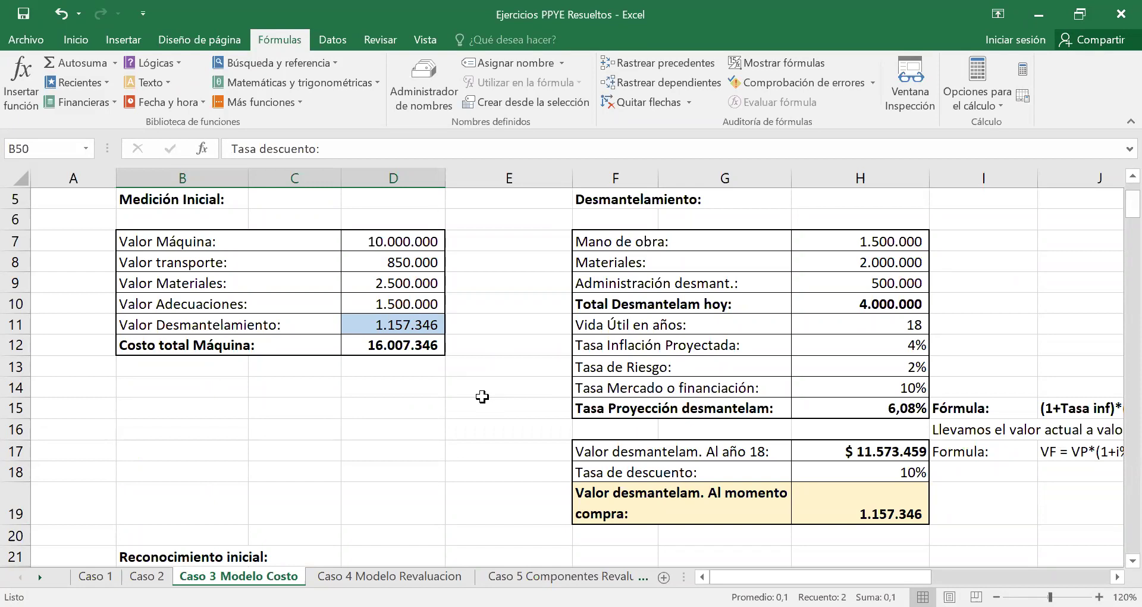
pyautogui.scroll(-12, 480, 401)
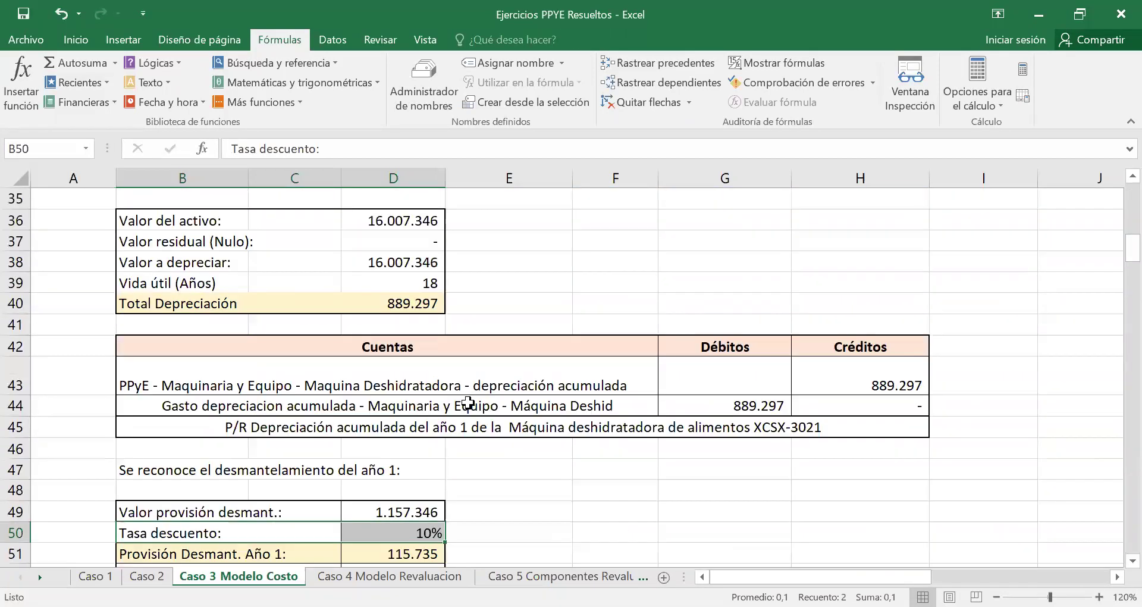
pyautogui.scroll(-2, 468, 403)
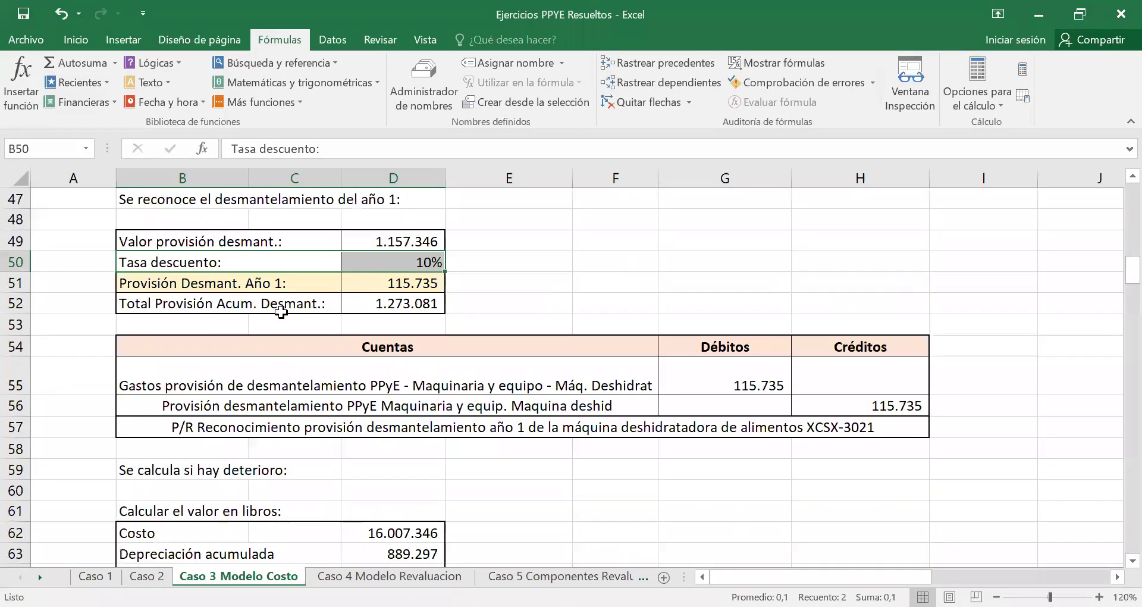
# Examine the formulas in D49 to D51 and how D52 adds the initial provision and the year 1 provision.
pyautogui.click(392, 238)
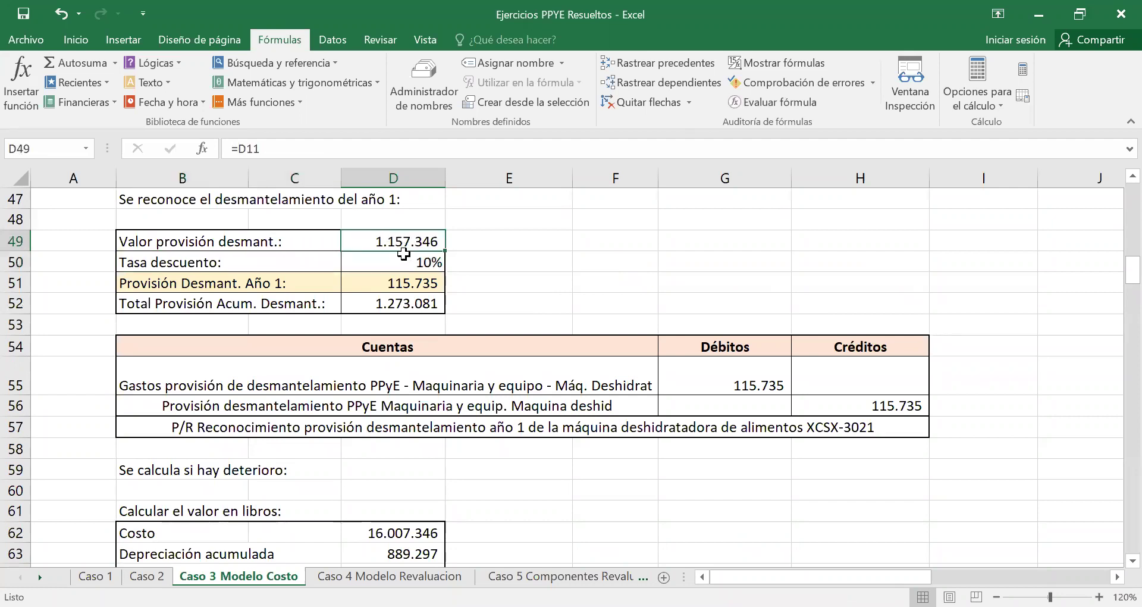
pyautogui.click(404, 258)
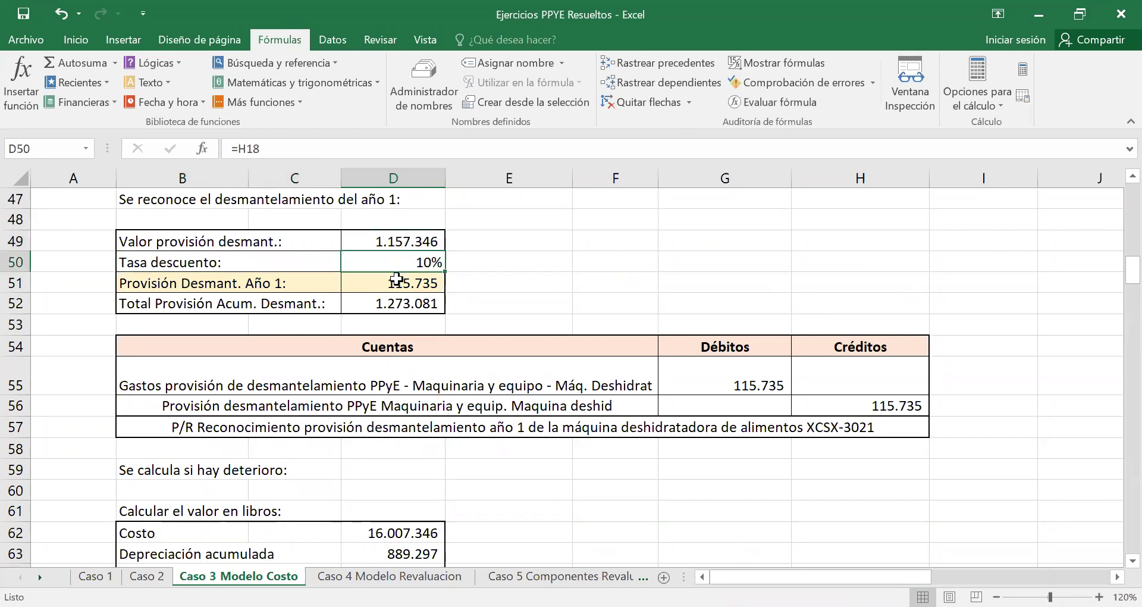
pyautogui.click(402, 279)
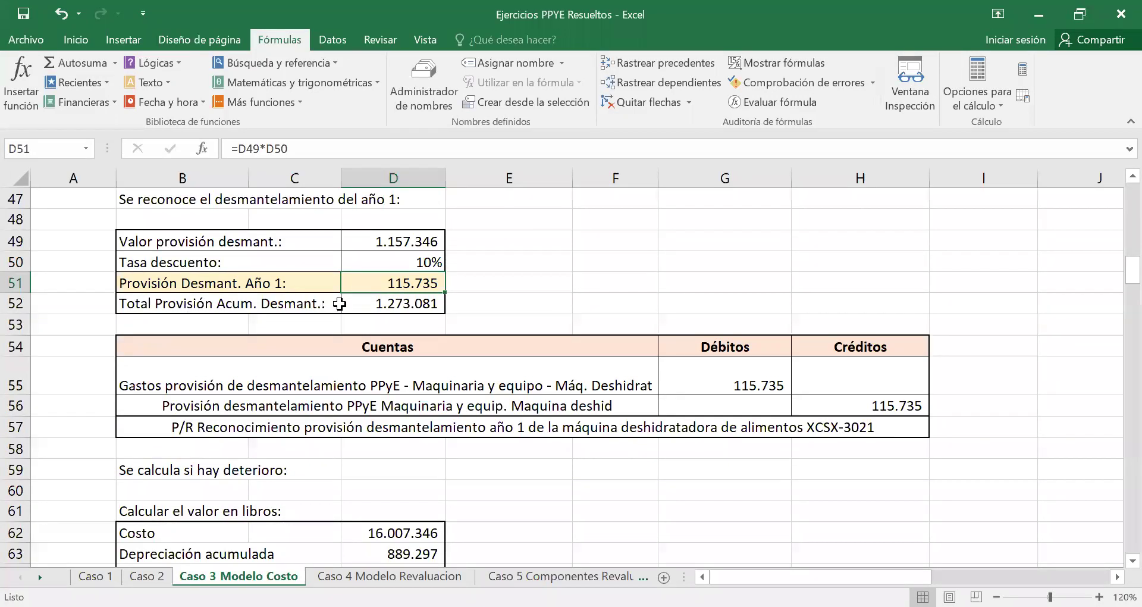
pyautogui.click(382, 305)
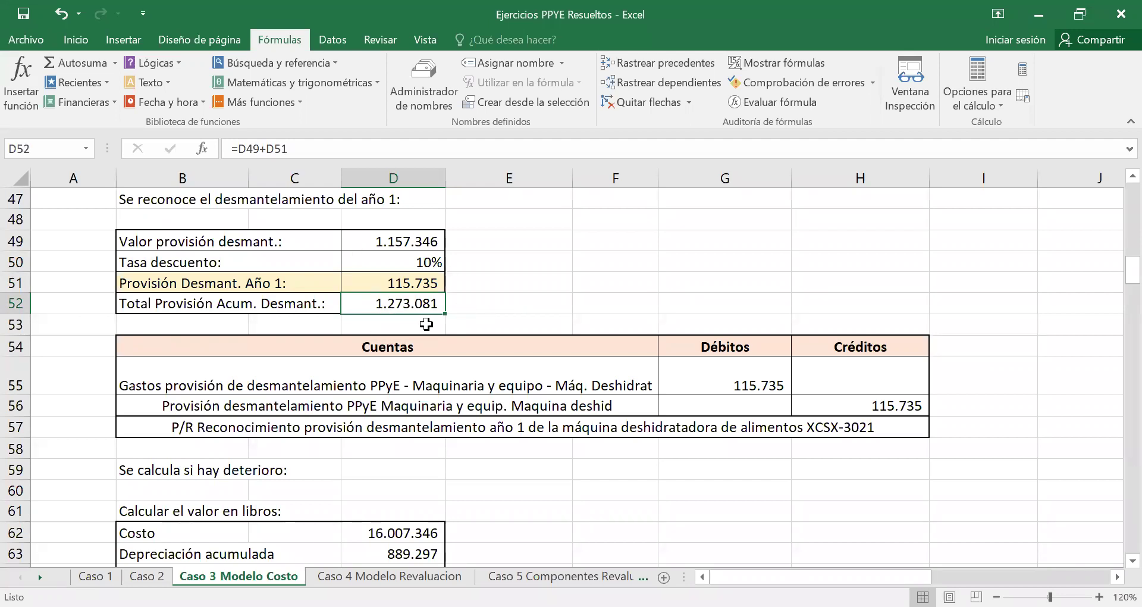
pyautogui.click(397, 243)
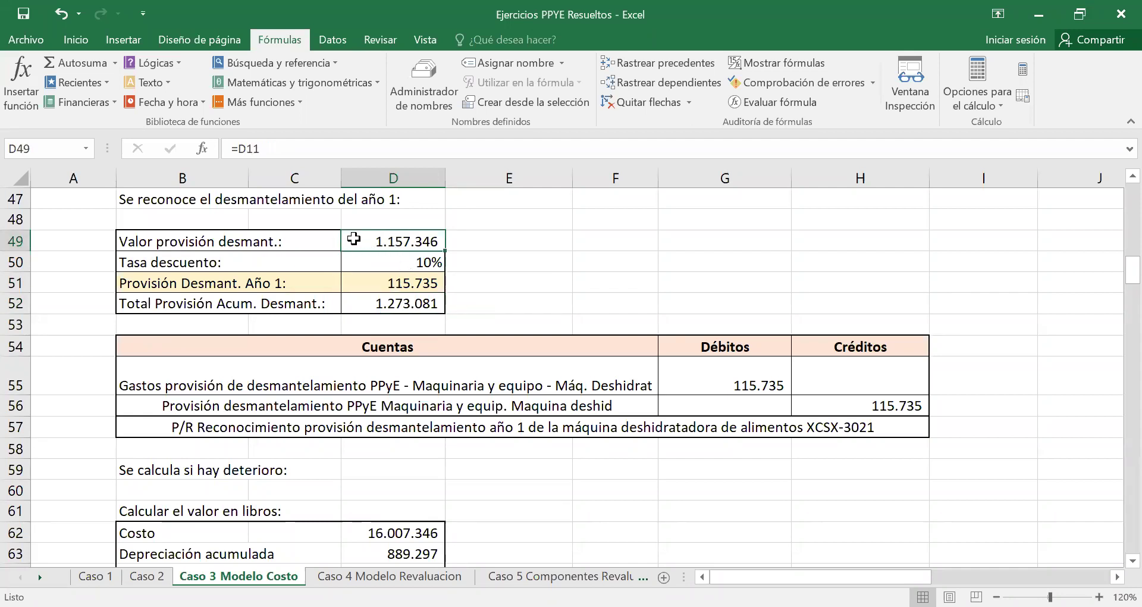
pyautogui.click(379, 280)
pyautogui.click(382, 302)
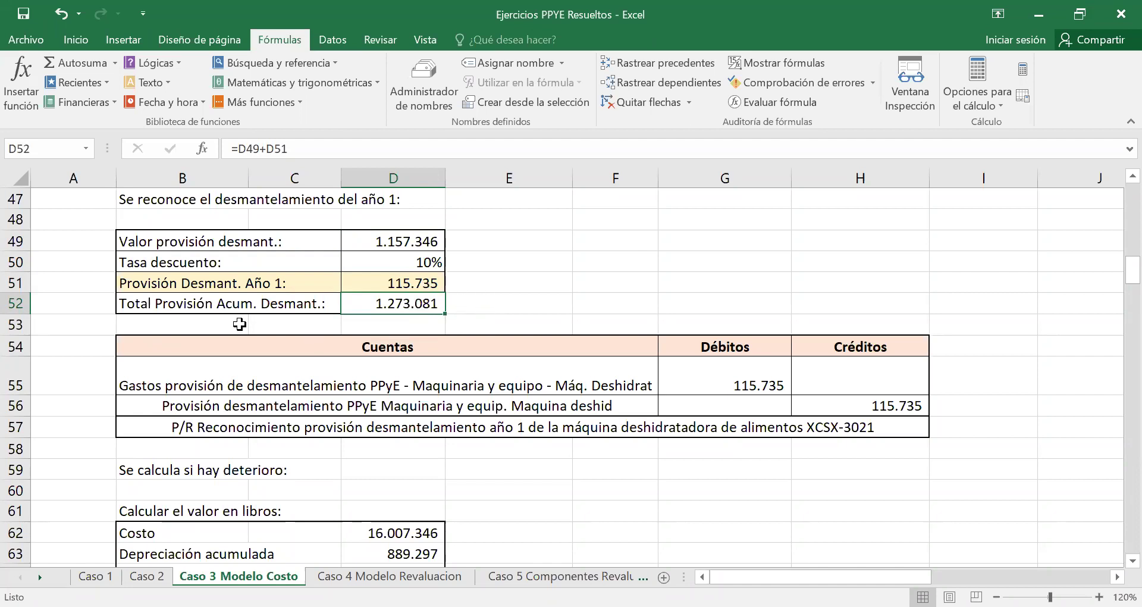
# Compare the year 1 decommissioning provision in row 51 with the total accumulated provision in row 52.
pyautogui.click(161, 284)
pyautogui.moveTo(161, 283); pyautogui.dragTo(407, 286)
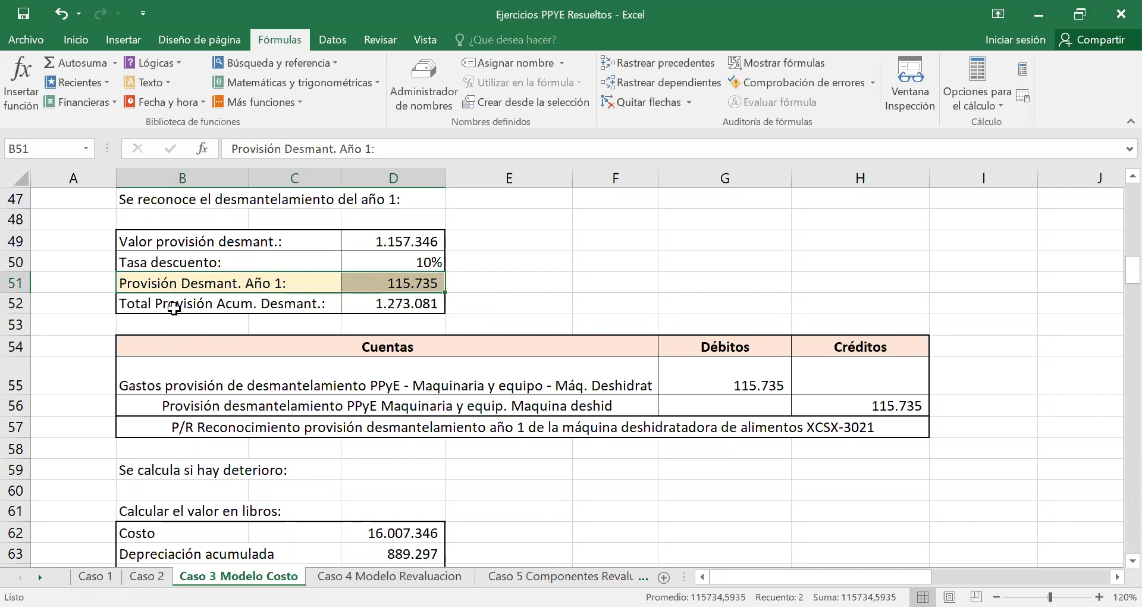
pyautogui.moveTo(161, 304); pyautogui.dragTo(429, 306)
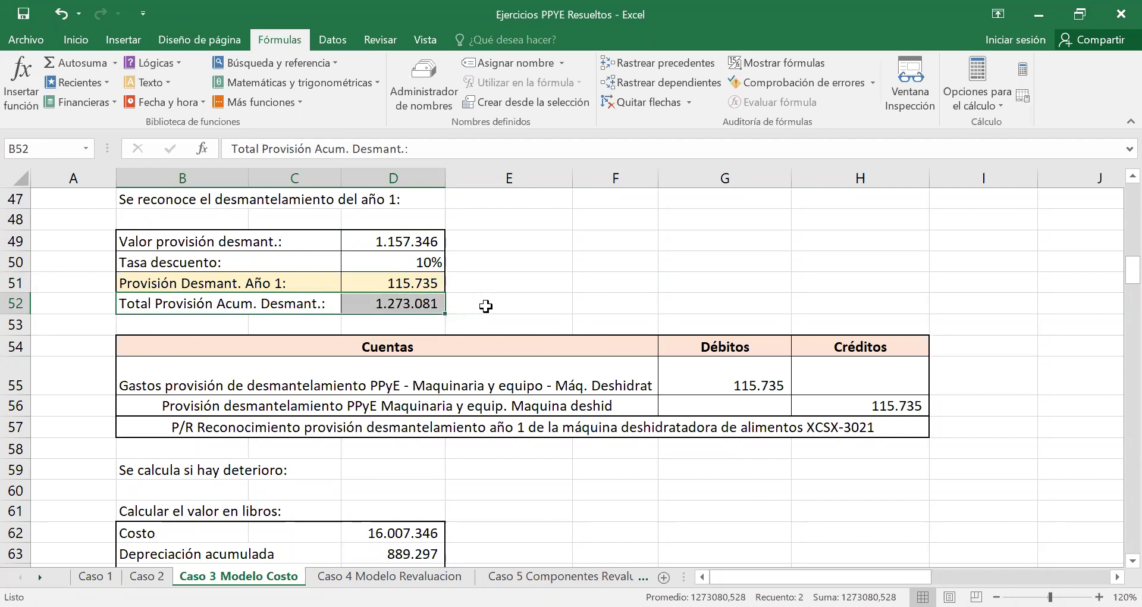
pyautogui.click(196, 284)
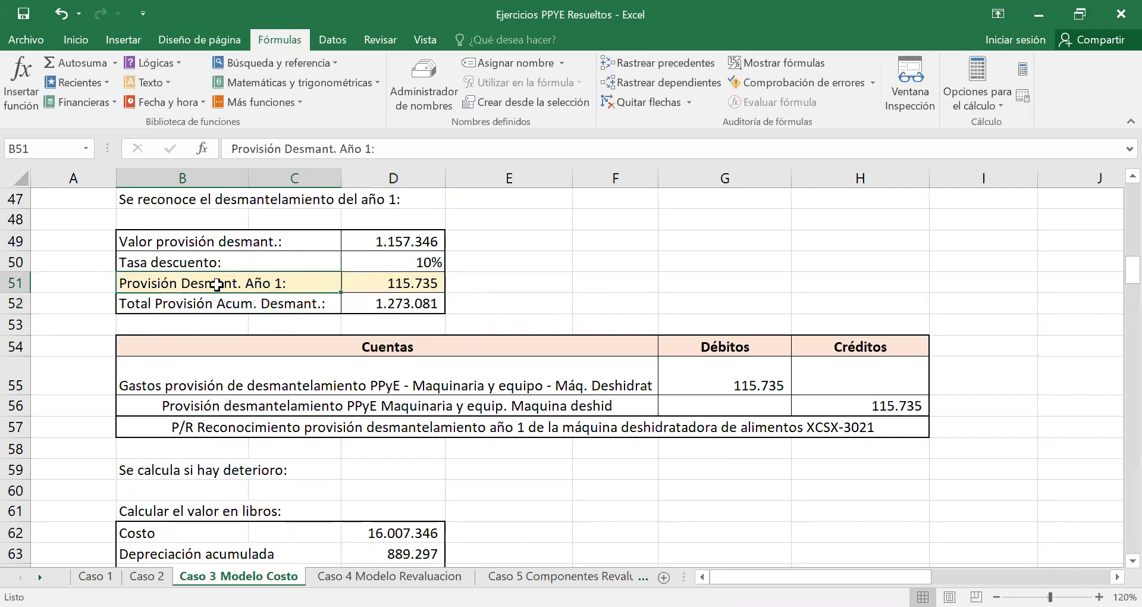
pyautogui.moveTo(367, 275); pyautogui.dragTo(575, 294)
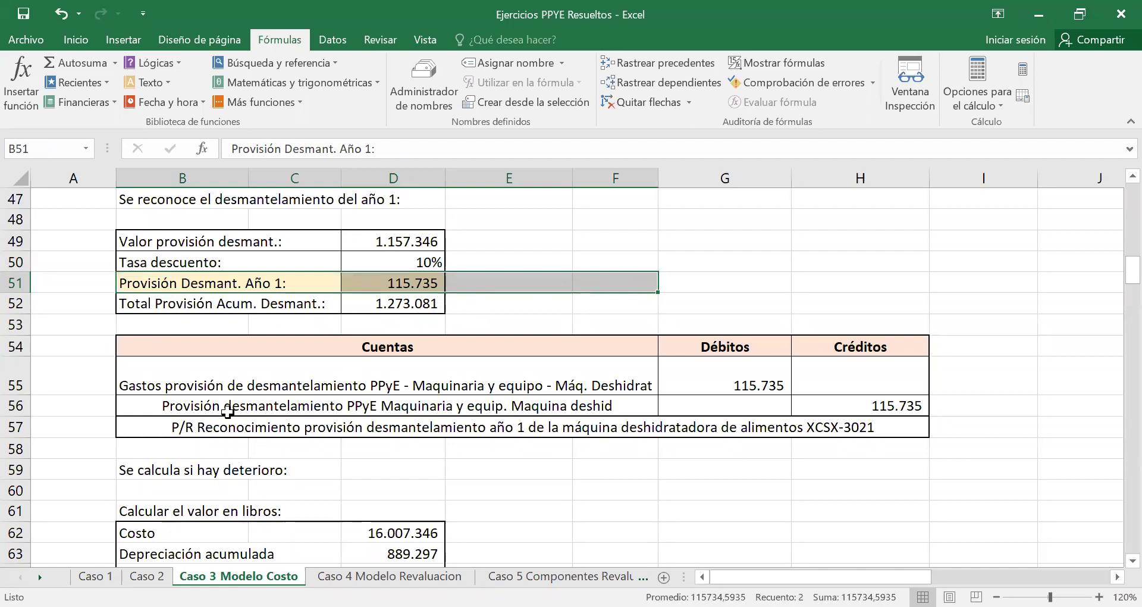
# Examine the decommissioning journal entry's expense debit in G55 and provision credit in H56, with their account names in B55 and B56.
pyautogui.click(182, 377)
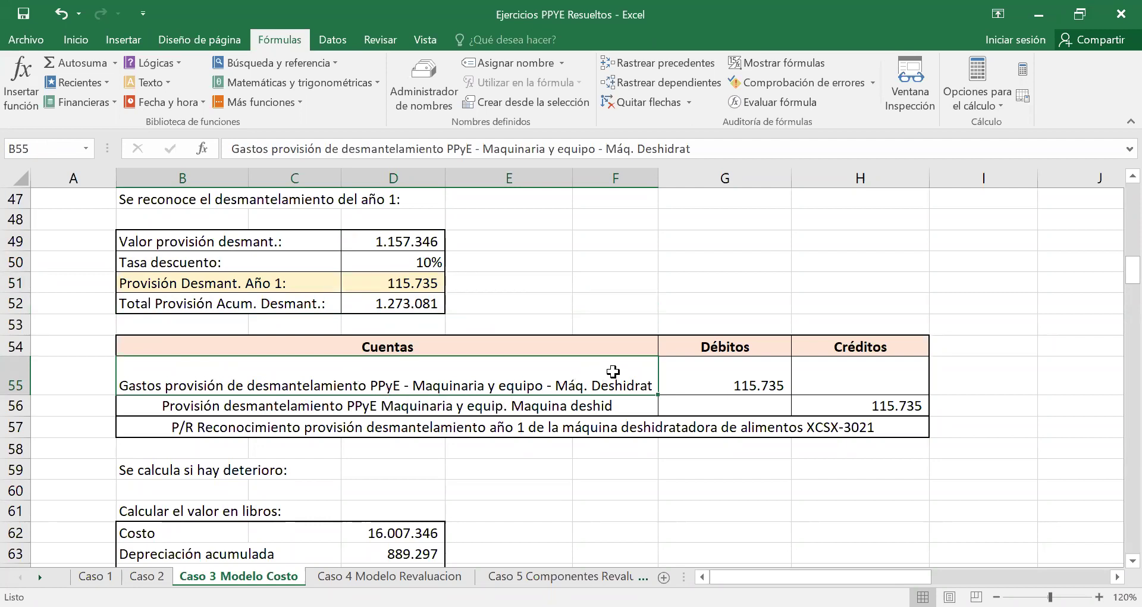
pyautogui.click(726, 381)
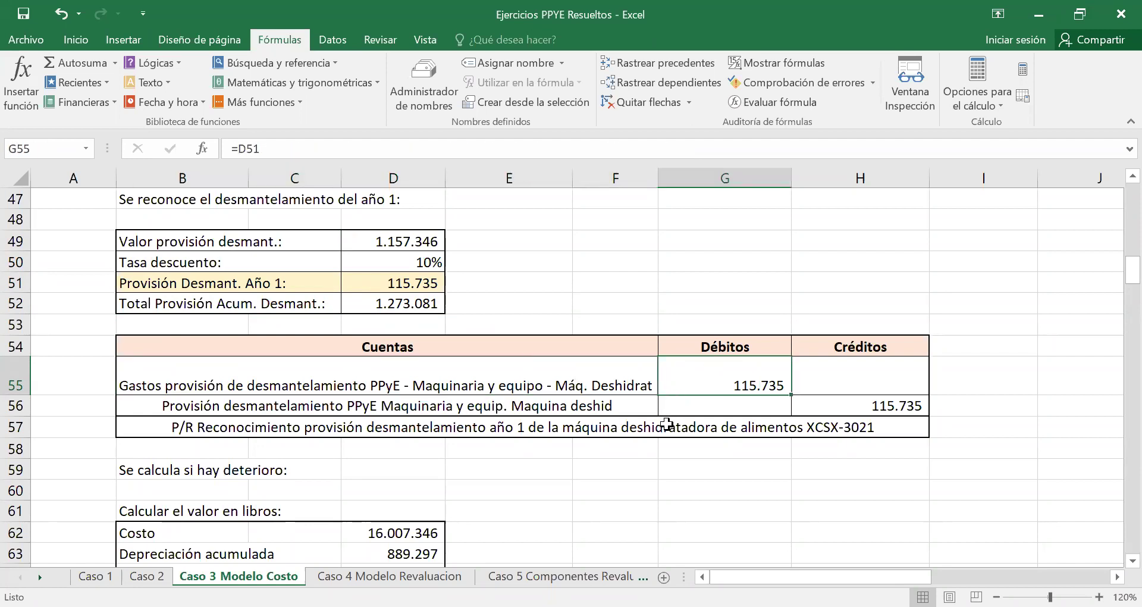
pyautogui.click(192, 409)
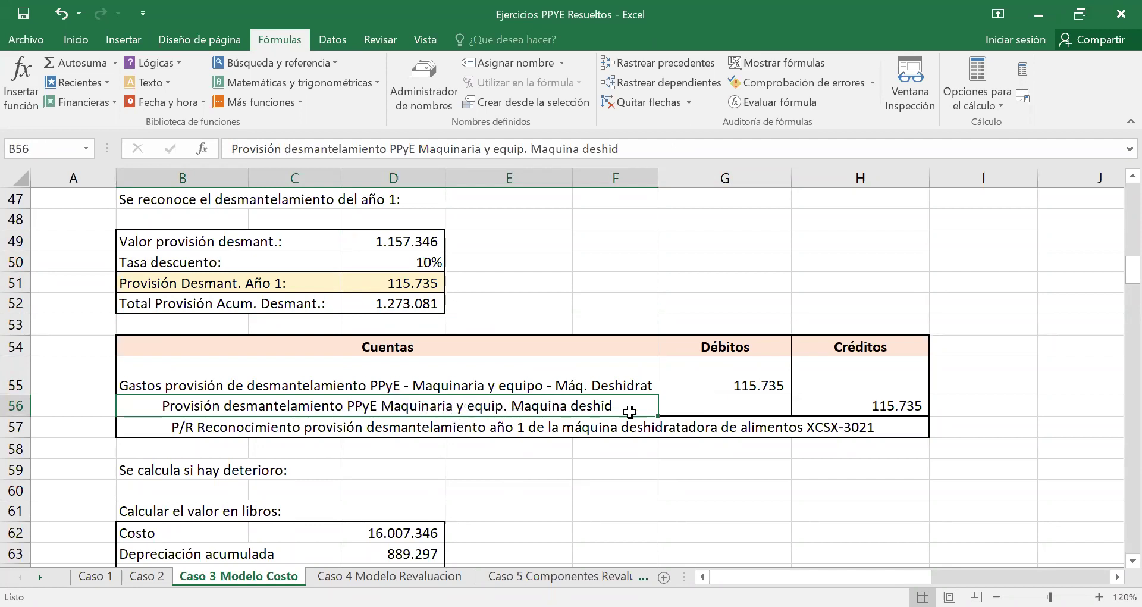
pyautogui.click(863, 409)
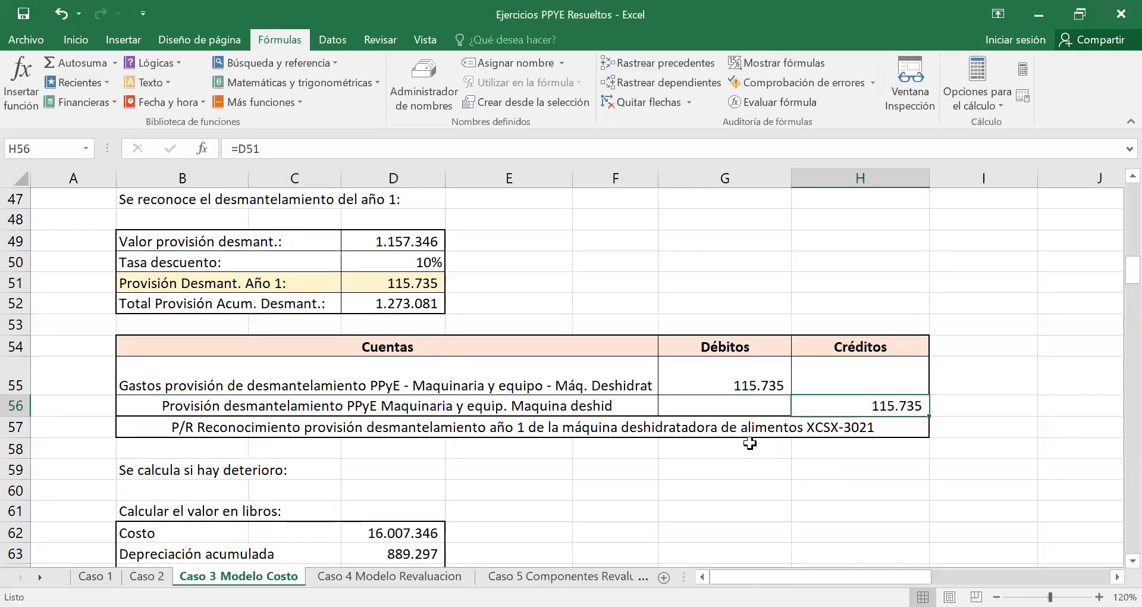
pyautogui.click(460, 381)
pyautogui.moveTo(460, 381)
pyautogui.mouseDown()
pyautogui.moveTo(484, 401)
pyautogui.moveTo(874, 405)
pyautogui.mouseUp()
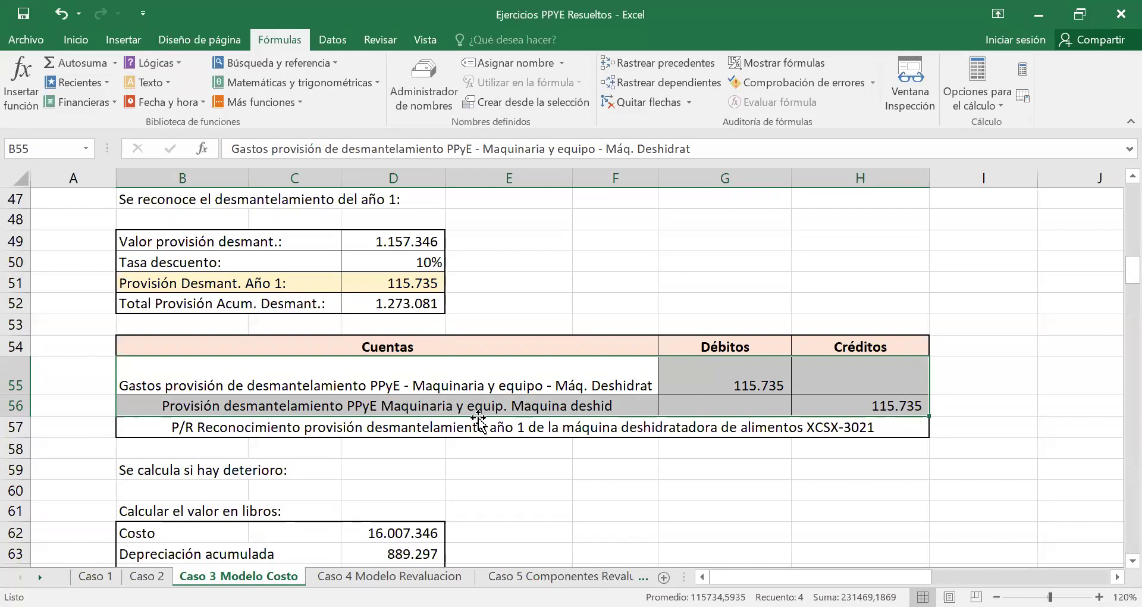
# Read the full description of the year 1 decommissioning provision entry in B57, leaving its text as it is.
pyautogui.click(202, 423)
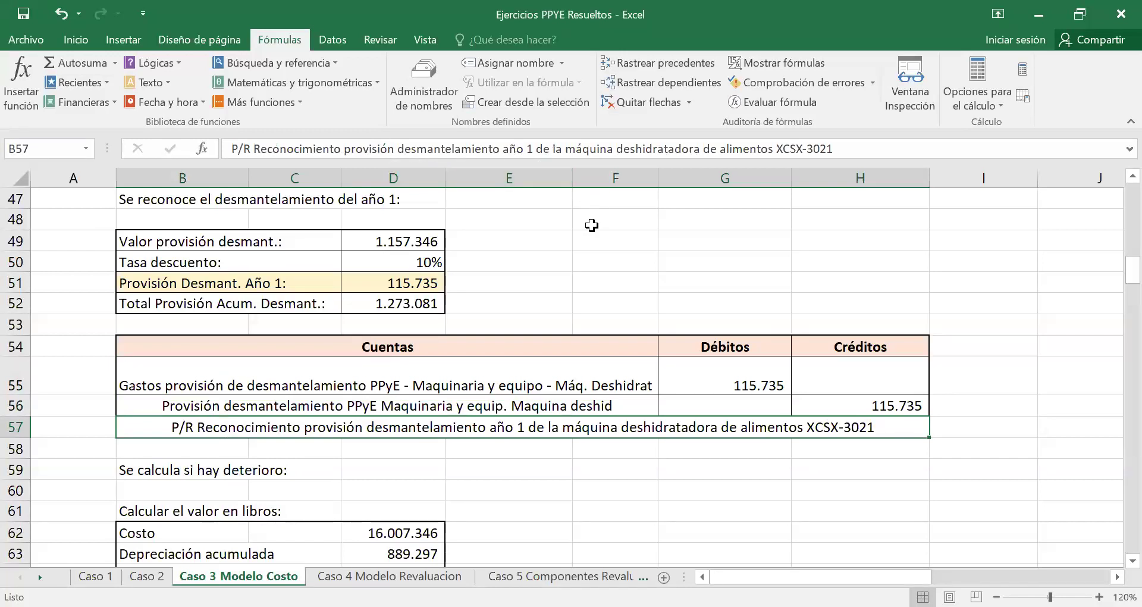
pyautogui.moveTo(857, 149); pyautogui.dragTo(230, 150)
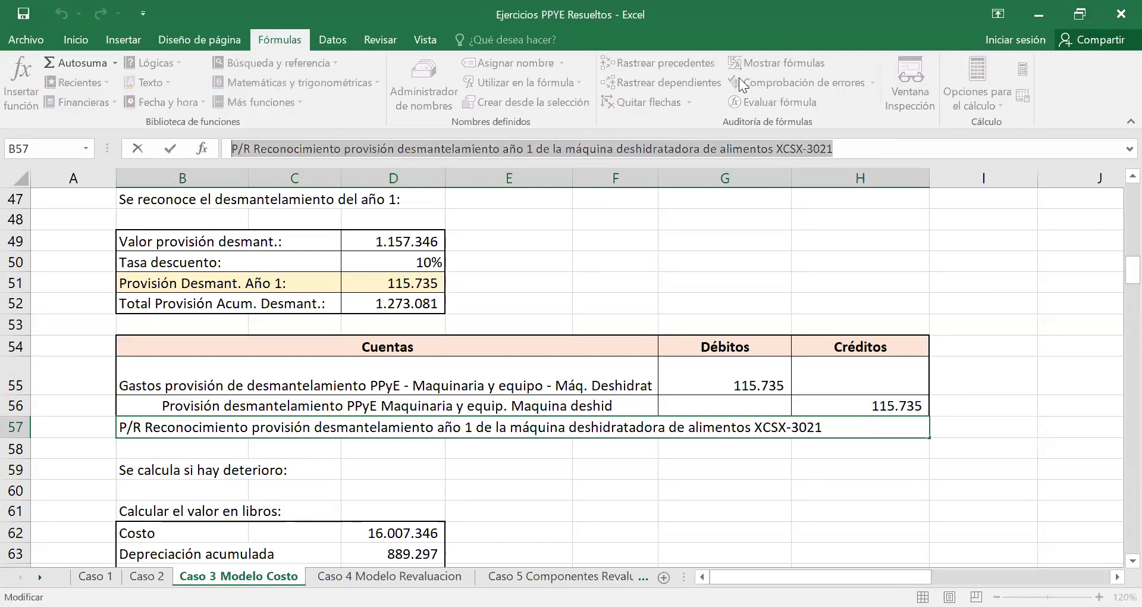
pyautogui.press('Return')
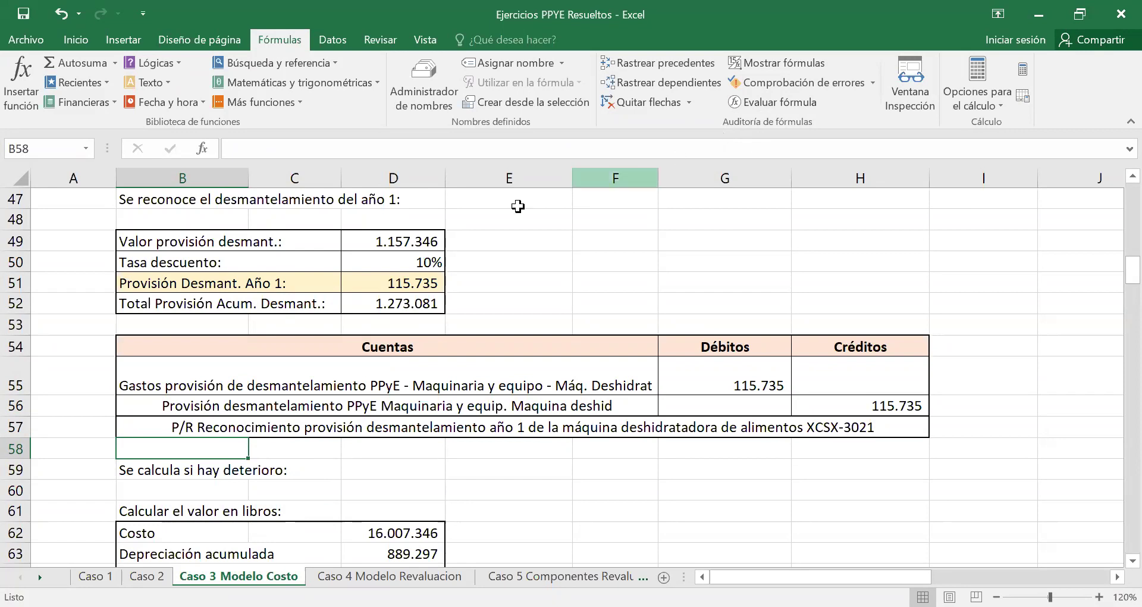
pyautogui.click(288, 462)
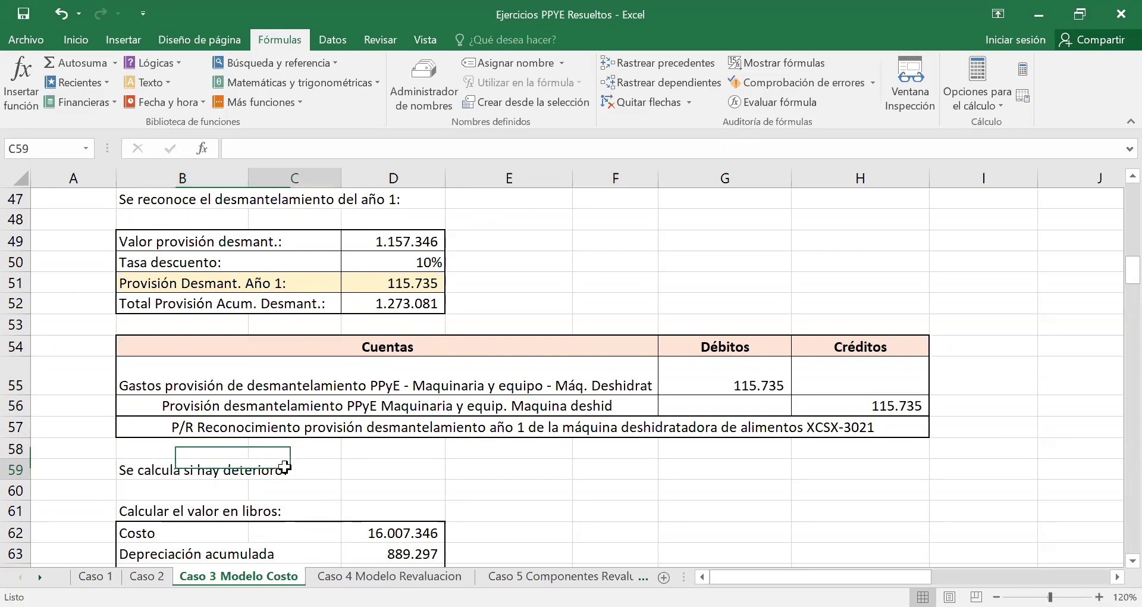
pyautogui.click(280, 429)
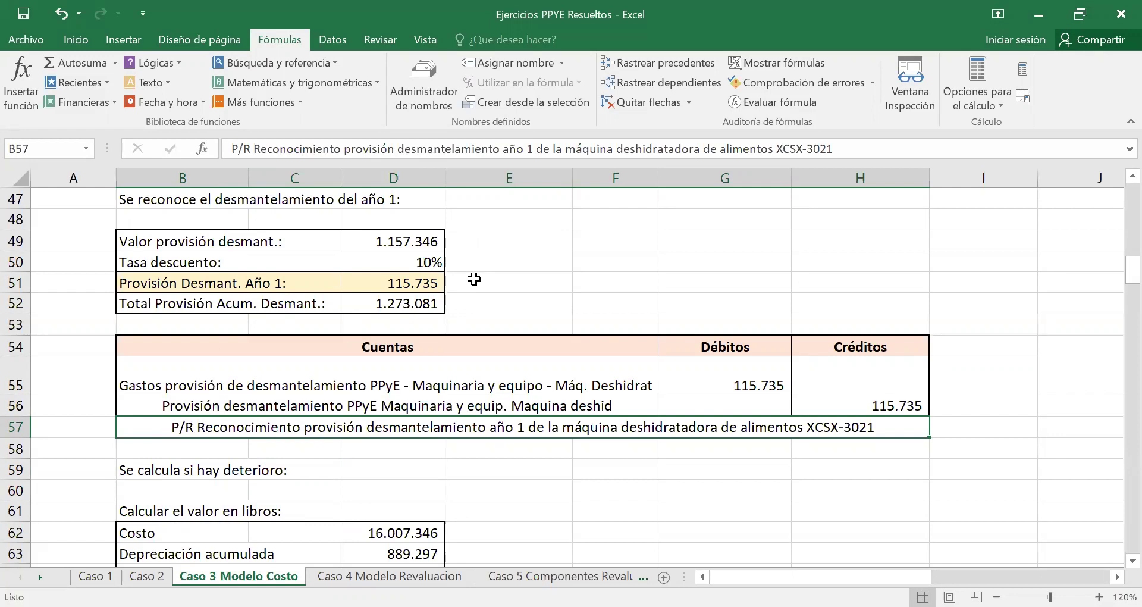
# Review the year 1 depreciation calculation in rows 34 to 40 and the decommissioning provision entry in rows 54 to 57.
pyautogui.scroll(4, 605, 322)
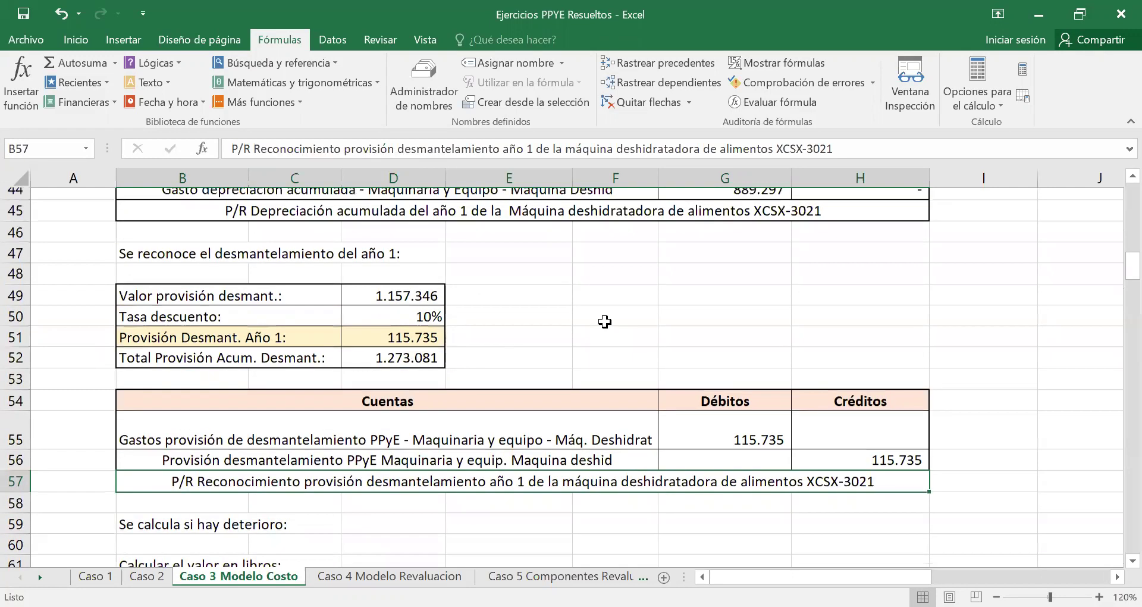
pyautogui.scroll(2, 605, 321)
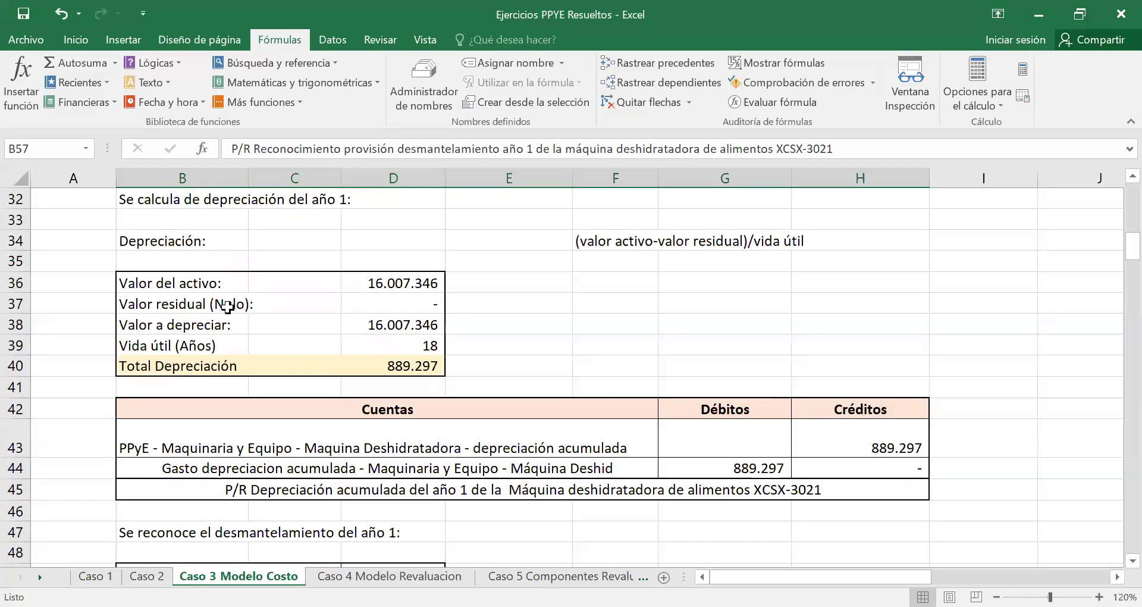
pyautogui.moveTo(214, 243); pyautogui.dragTo(232, 307)
pyautogui.moveTo(239, 356); pyautogui.dragTo(240, 355)
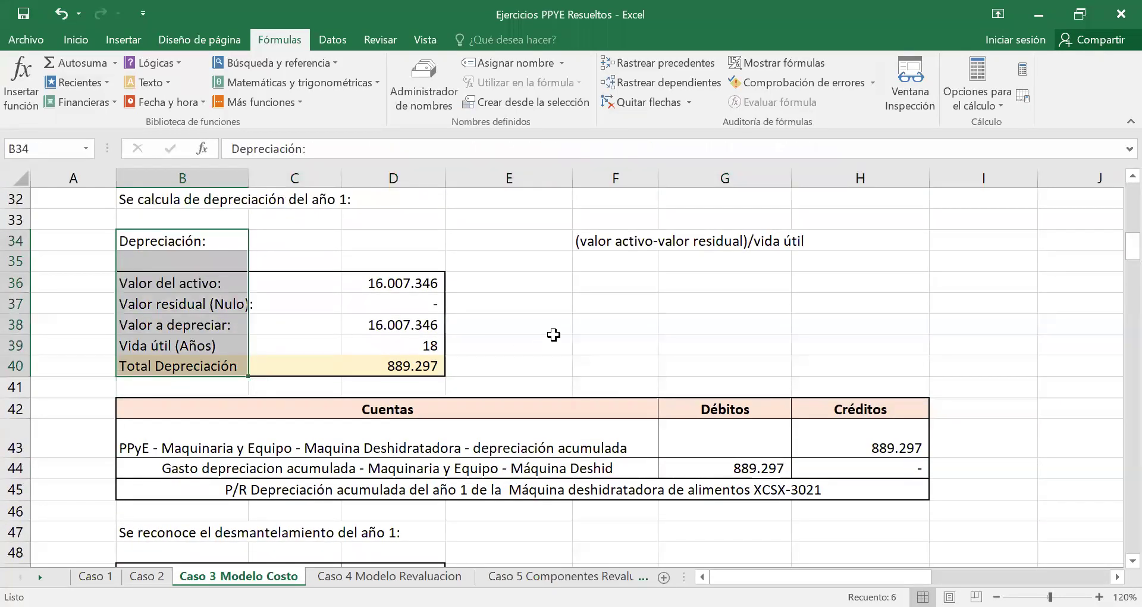
pyautogui.scroll(-4, 561, 329)
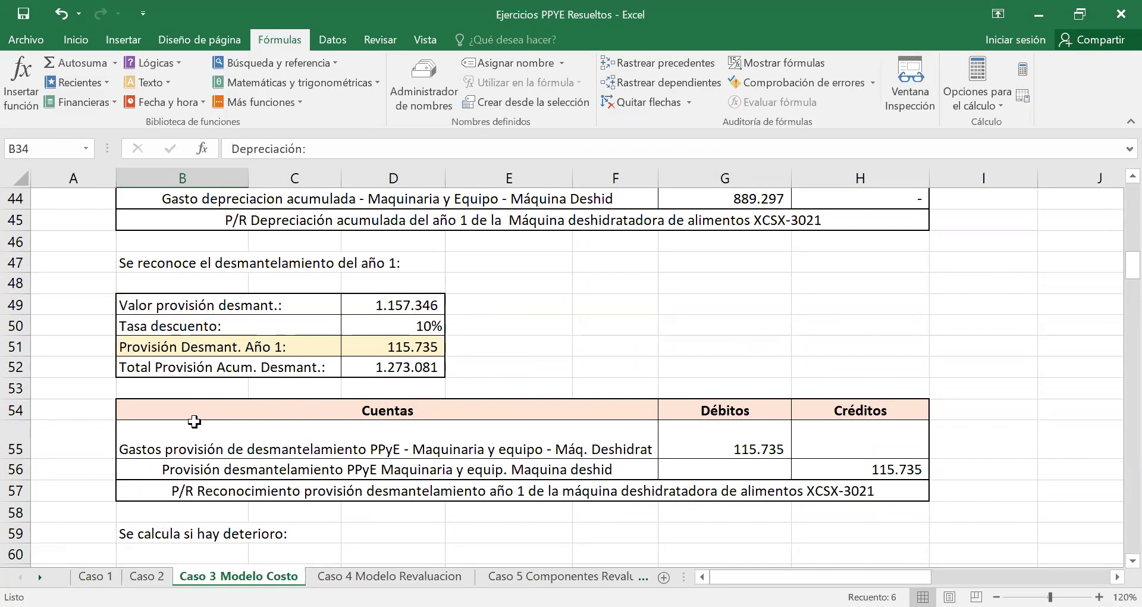
pyautogui.moveTo(196, 420); pyautogui.dragTo(863, 491)
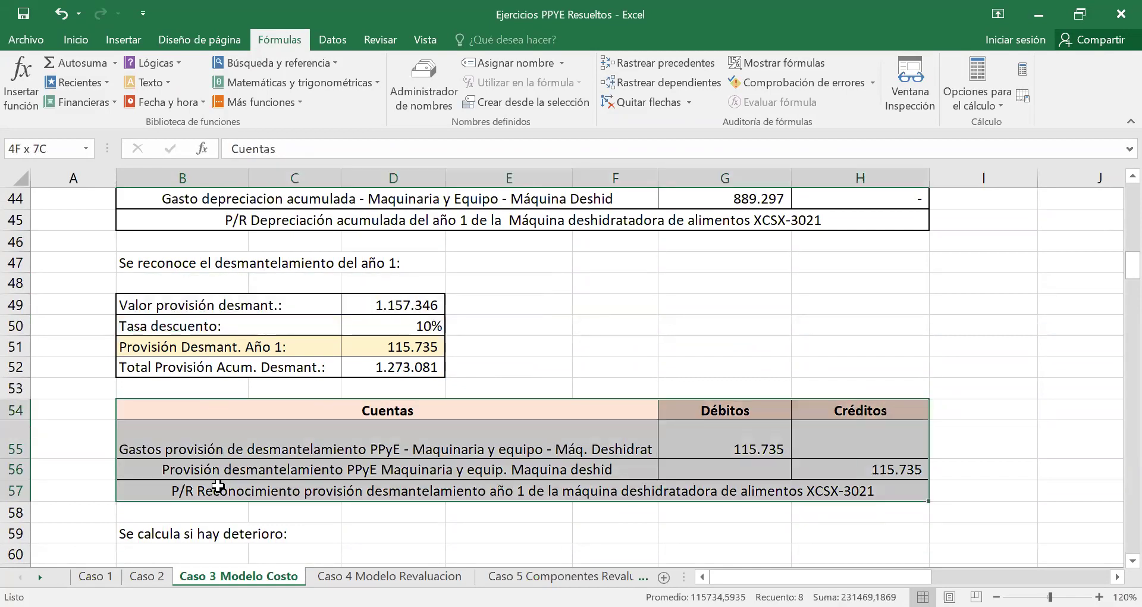
pyautogui.click(725, 361)
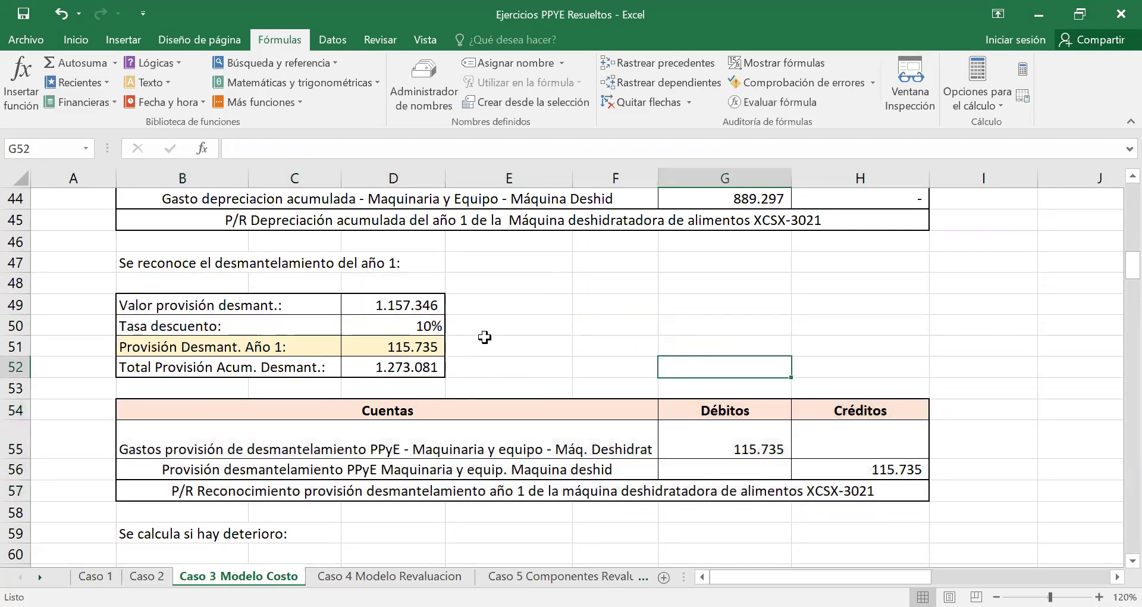
# Examine the impairment calculation heading in B59 and the book value table beneath it.
pyautogui.scroll(-1, 482, 337)
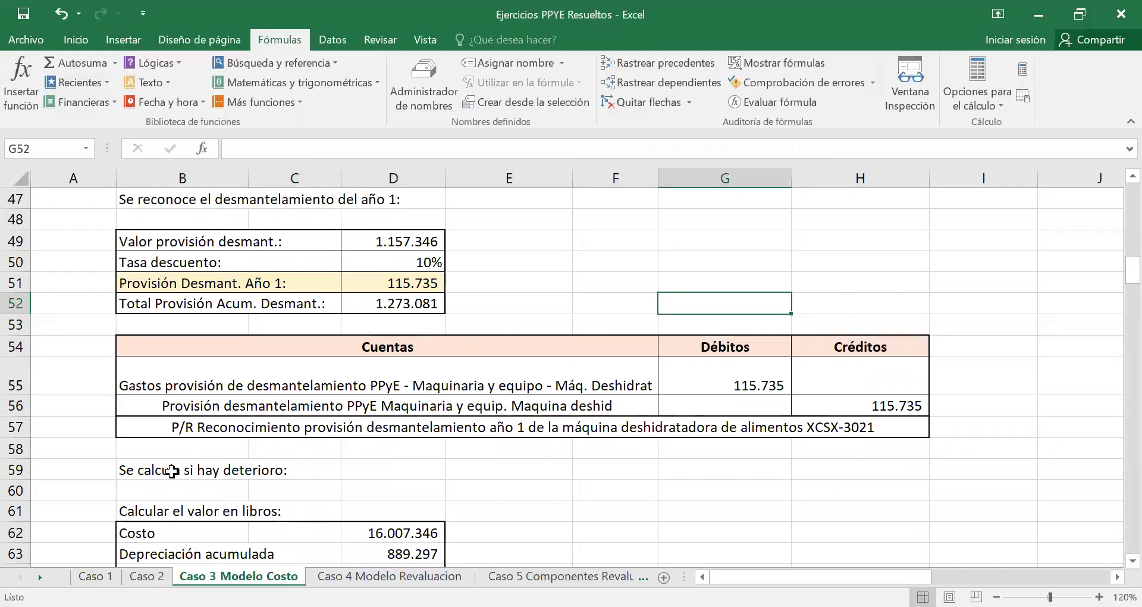
pyautogui.click(170, 471)
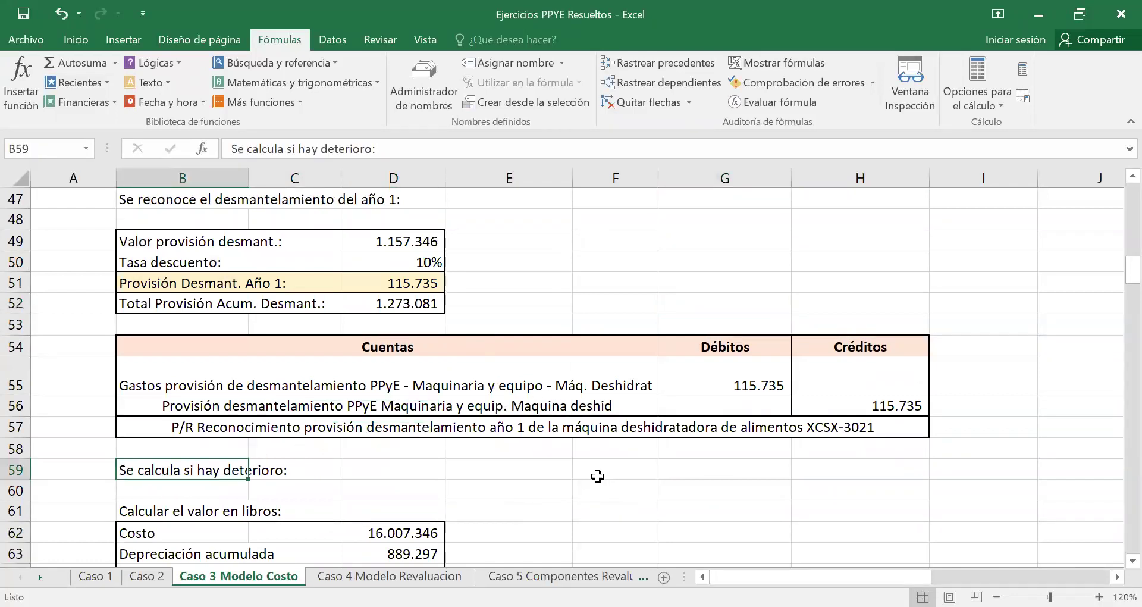
pyautogui.scroll(-1, 588, 481)
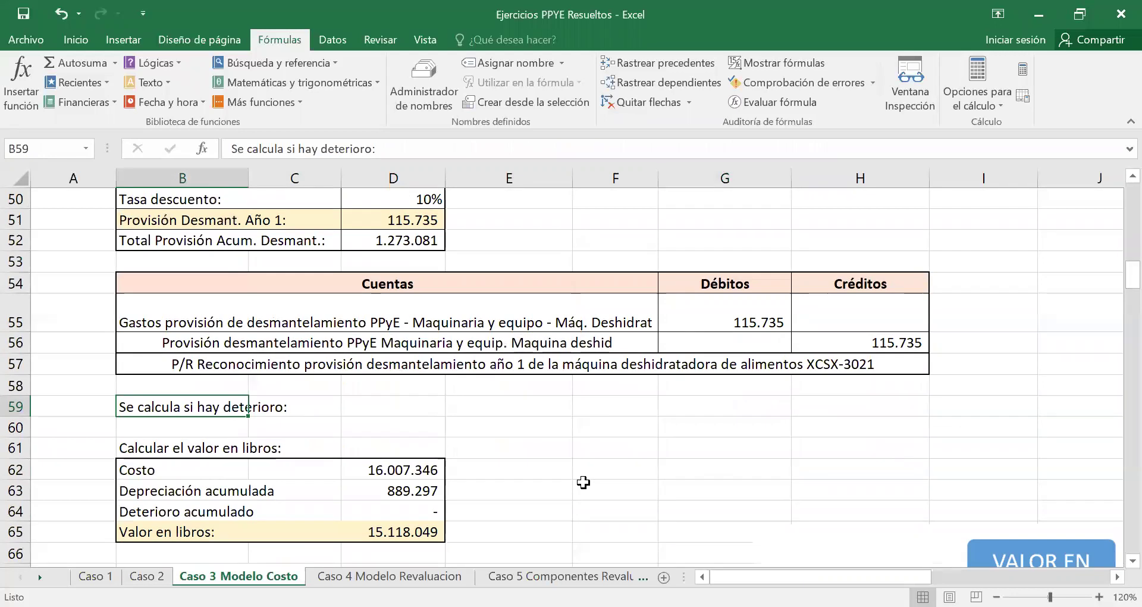
# Examine the impairment diagram beside rows 62 to 75, including its book value and recoverable value branches.
pyautogui.scroll(-1, 572, 464)
pyautogui.scroll(-2, 571, 465)
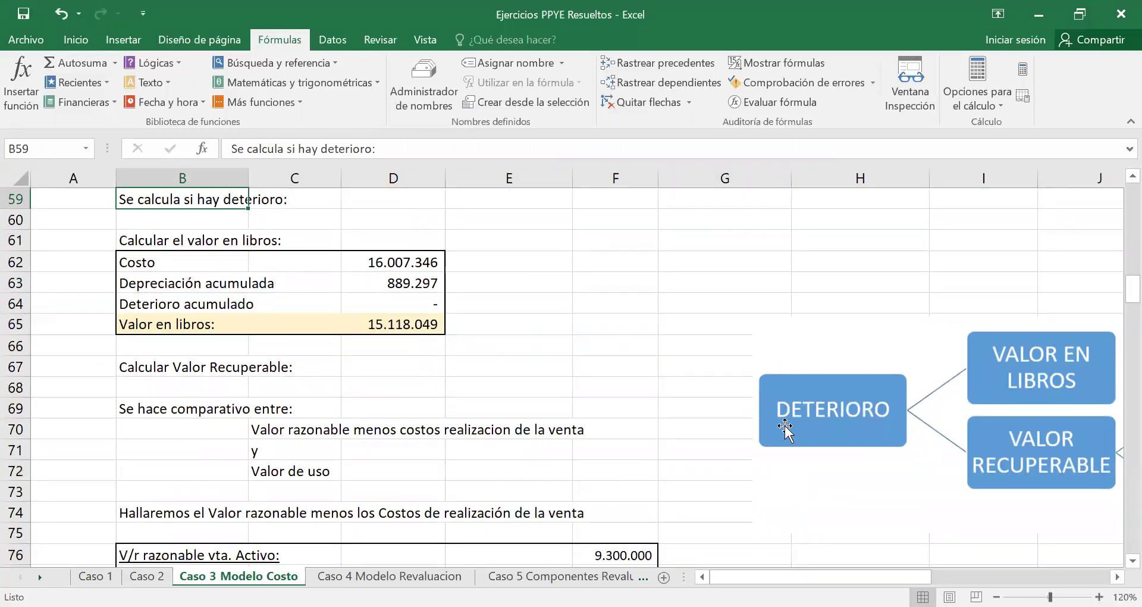
pyautogui.scroll(-1, 867, 426)
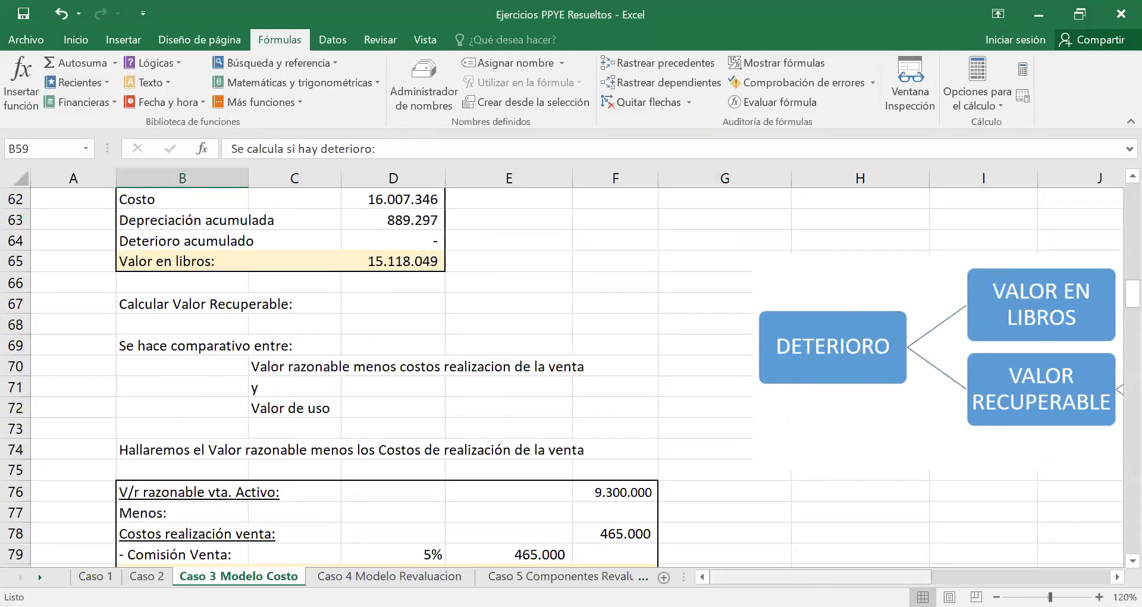
pyautogui.hscroll(4, 906, 568)
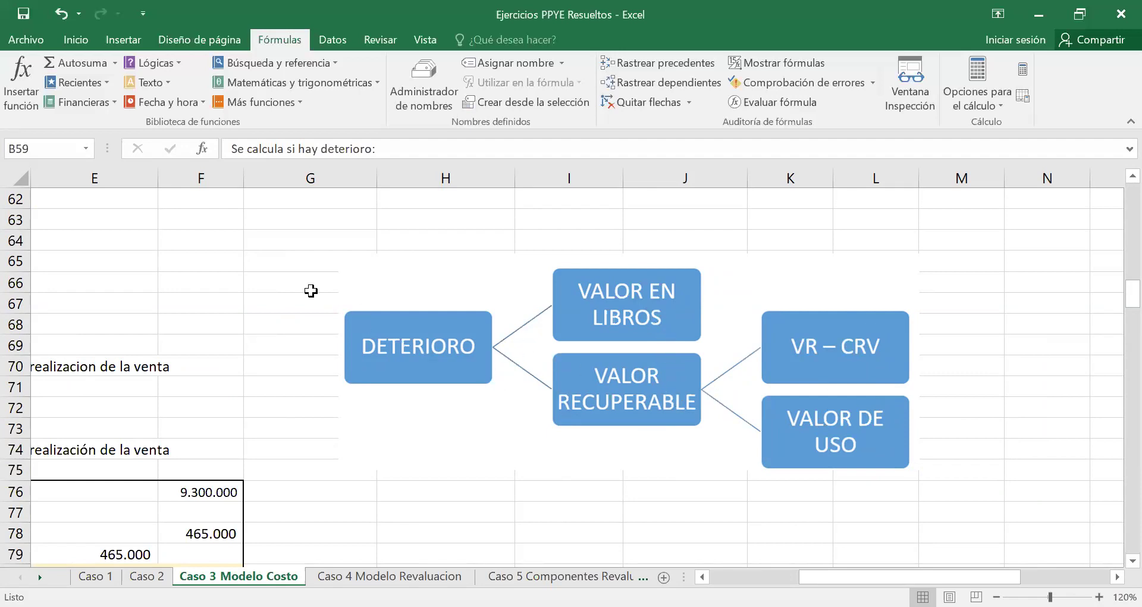
pyautogui.click(251, 256)
pyautogui.press('Left')
pyautogui.press('Left')
pyautogui.press('Left')
pyautogui.press('Left')
pyautogui.press('Left')
pyautogui.press('Left')
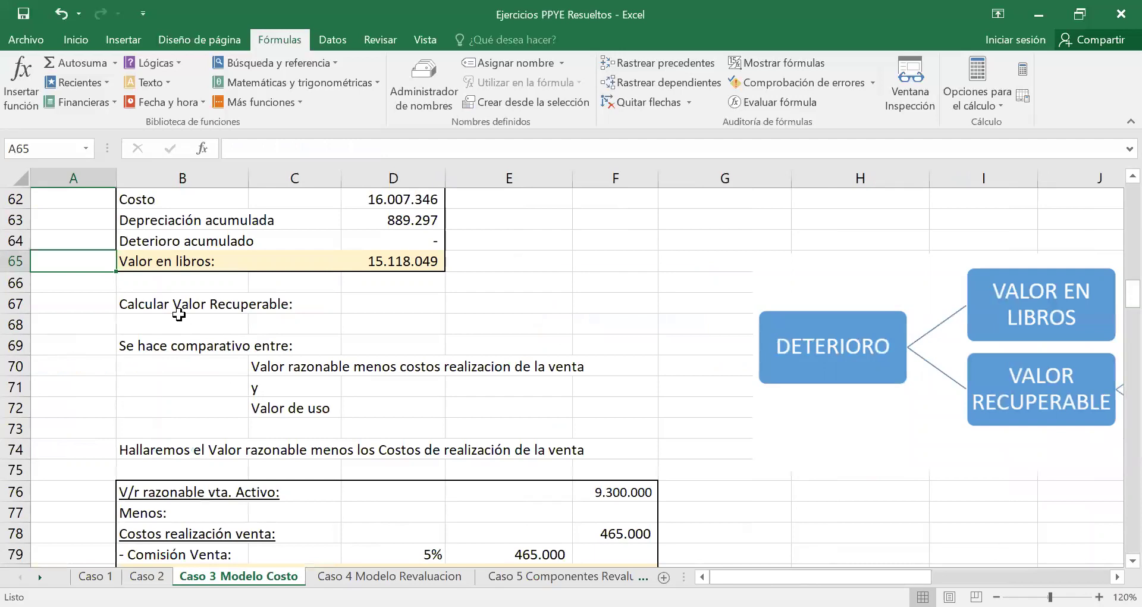
# Review the recoverable value heading in B67, the impairment and book value headings in B59 and B61, and the cost label in B62.
pyautogui.click(182, 301)
pyautogui.scroll(1, 303, 230)
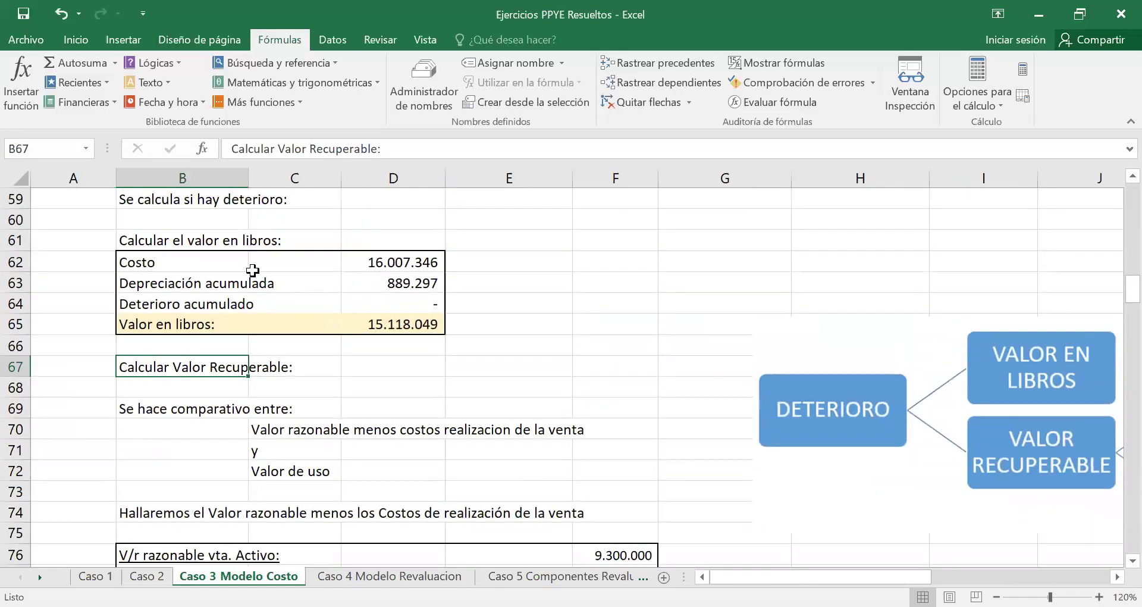
pyautogui.scroll(1, 240, 226)
pyautogui.click(157, 263)
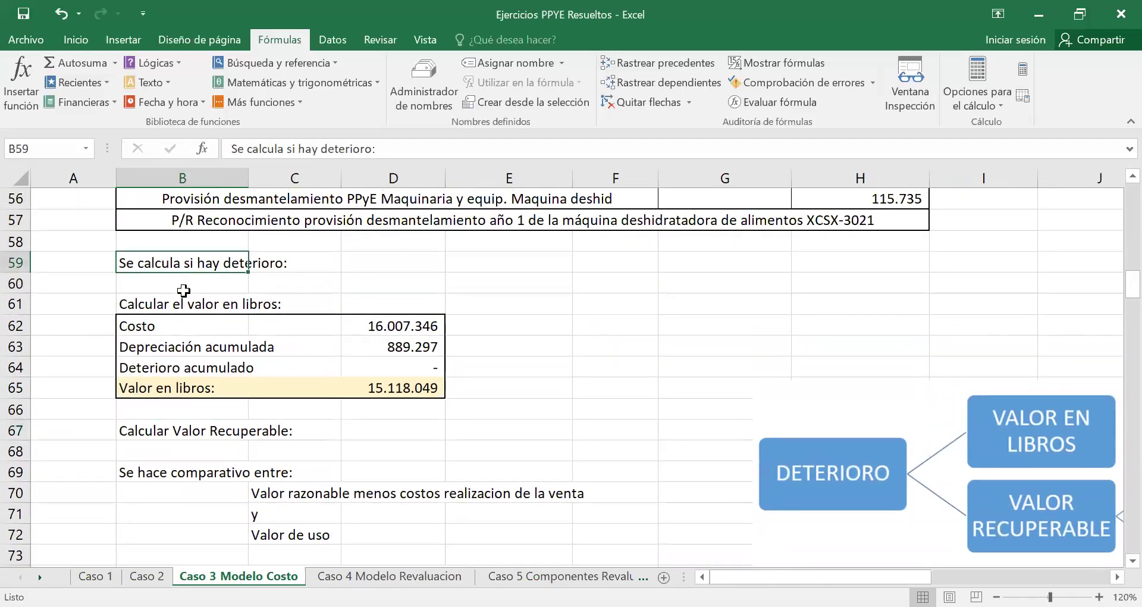
pyautogui.click(154, 306)
pyautogui.click(149, 330)
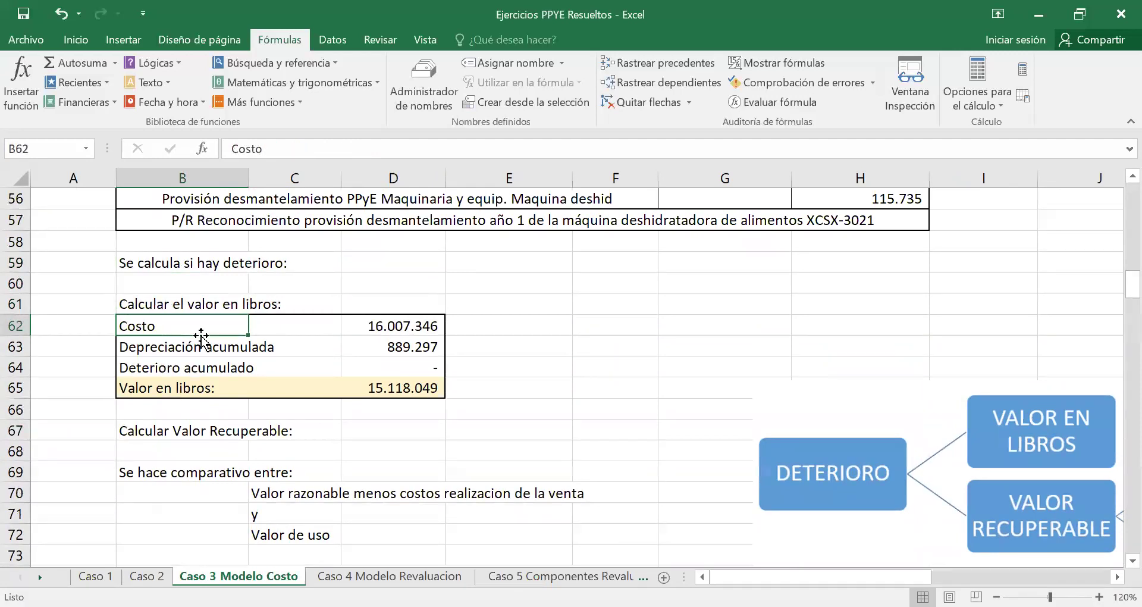
# Trace the cost in D62 back to the machinery debit in G24 of the initial recognition entry.
pyautogui.click(392, 325)
pyautogui.scroll(7, 596, 365)
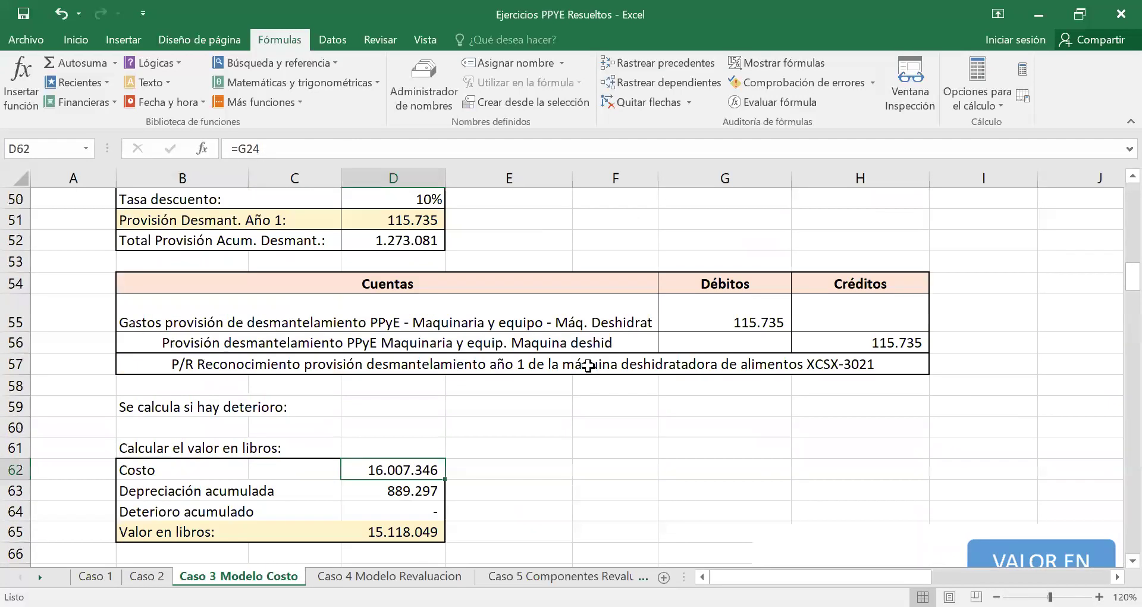
pyautogui.scroll(6, 580, 367)
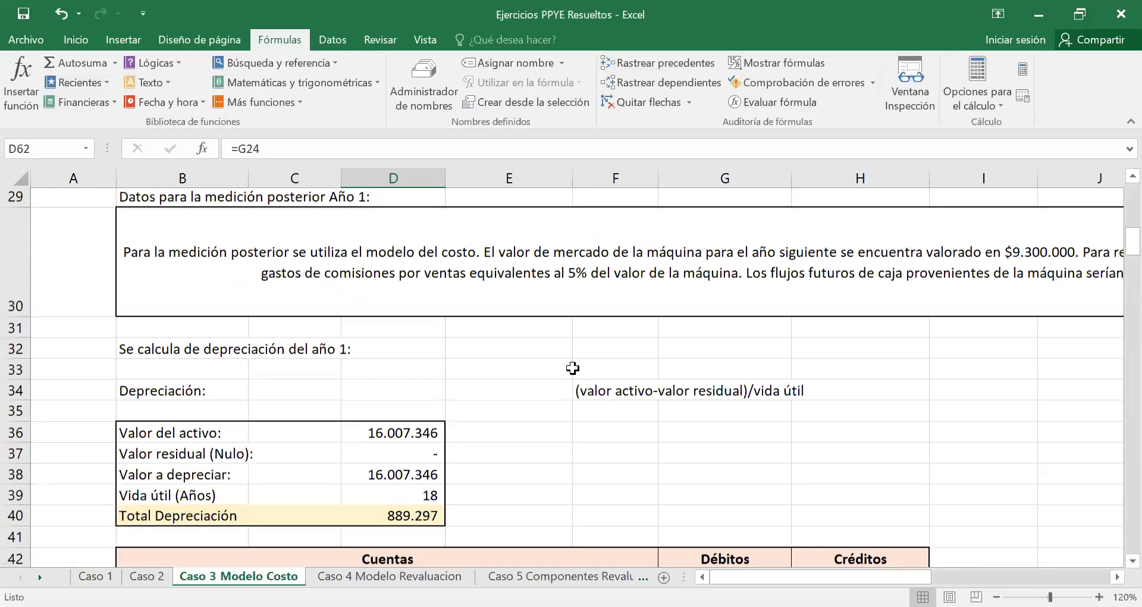
pyautogui.click(595, 367)
pyautogui.click(713, 367)
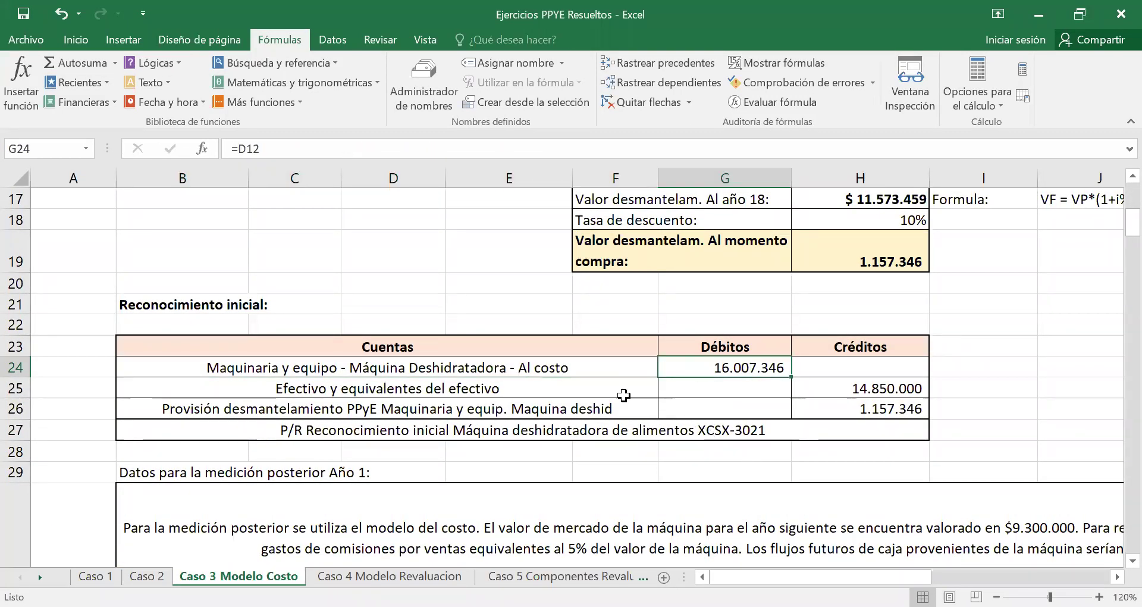
pyautogui.scroll(-8, 582, 377)
pyautogui.scroll(-4, 534, 369)
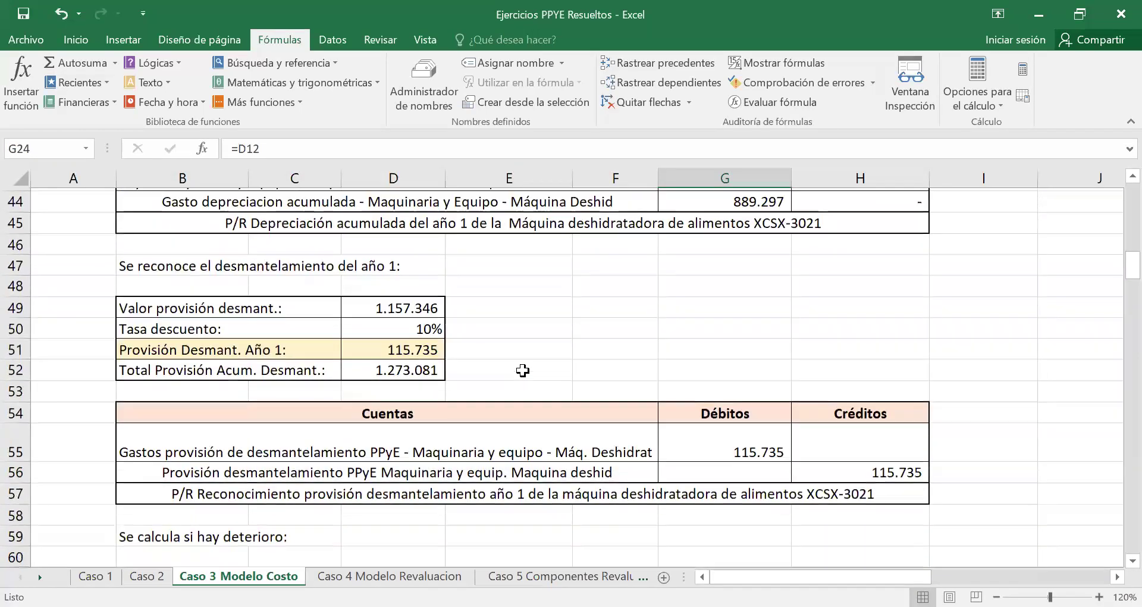
pyautogui.click(419, 413)
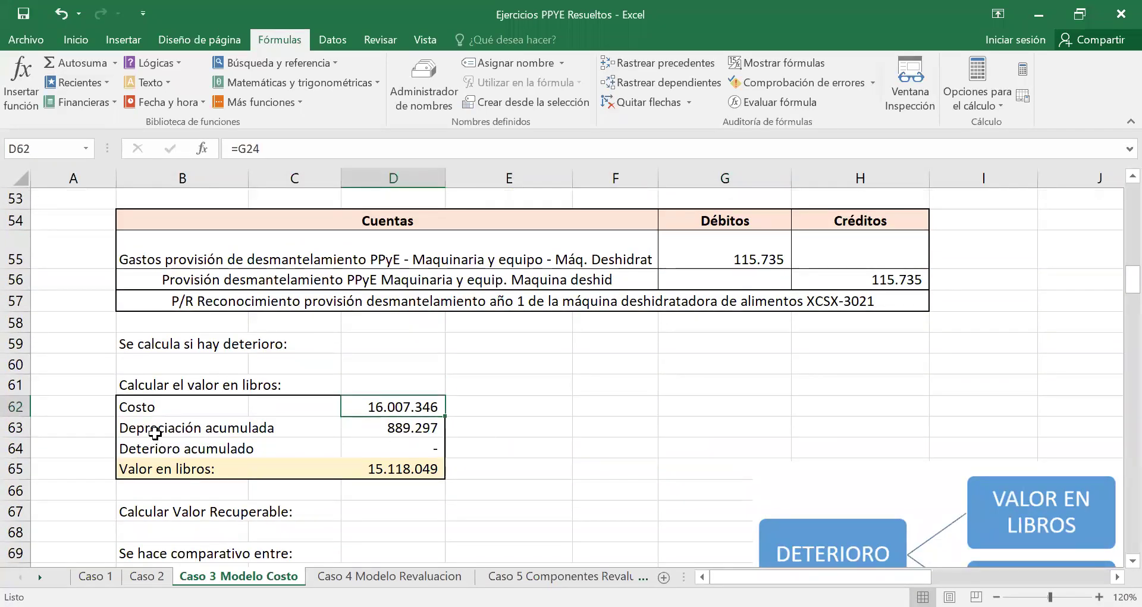
# Trace the accumulated depreciation in D63 back to the credit in H43 and examine row 43 of the depreciation entry.
pyautogui.click(424, 429)
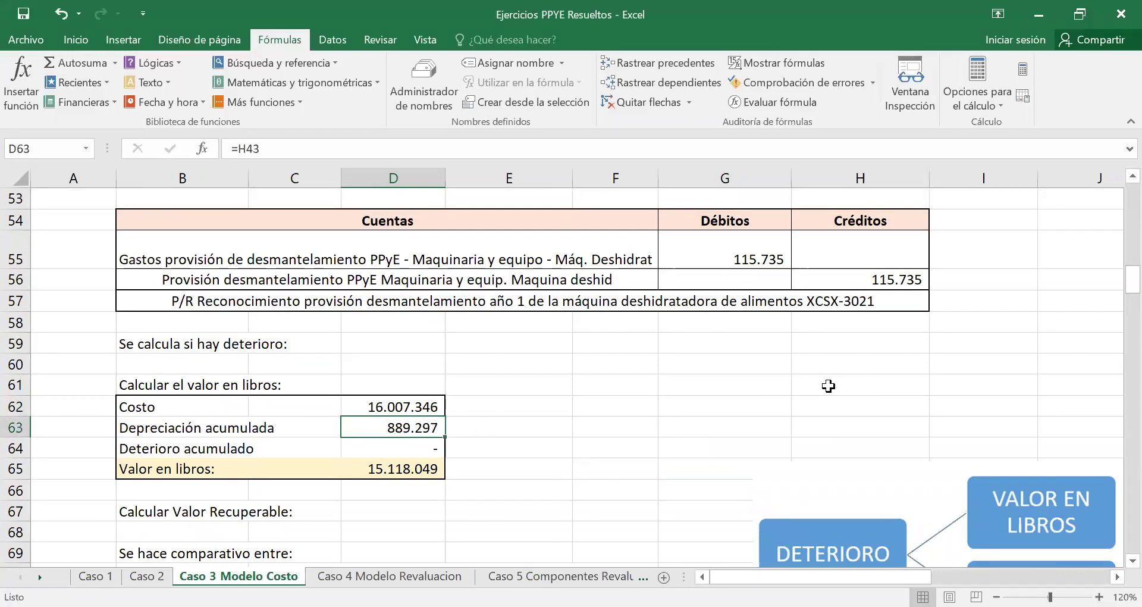
pyautogui.scroll(6, 827, 386)
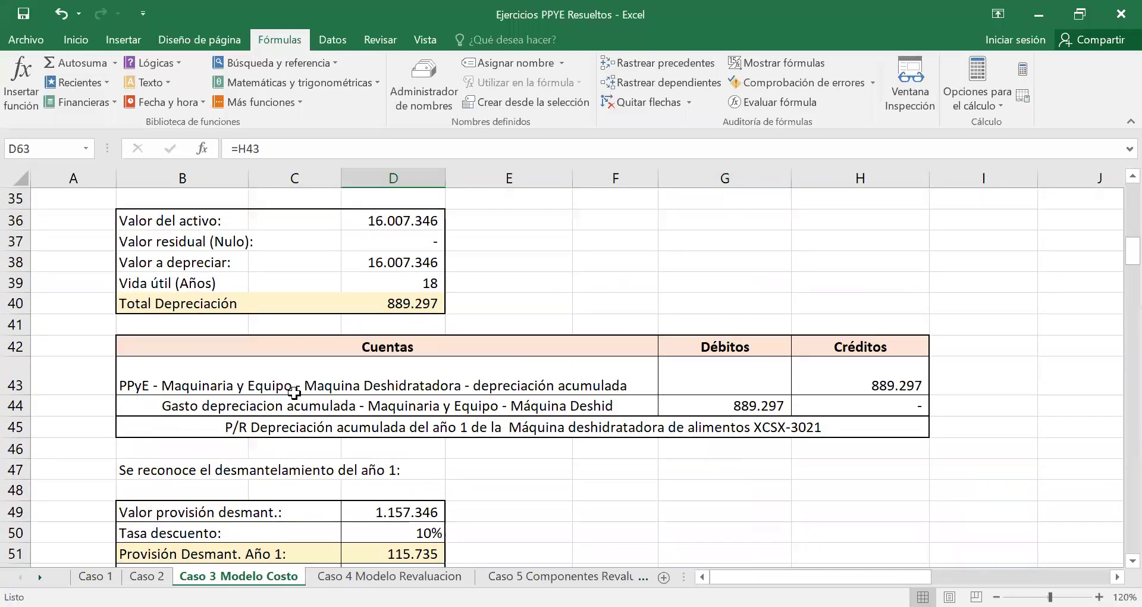
pyautogui.click(887, 376)
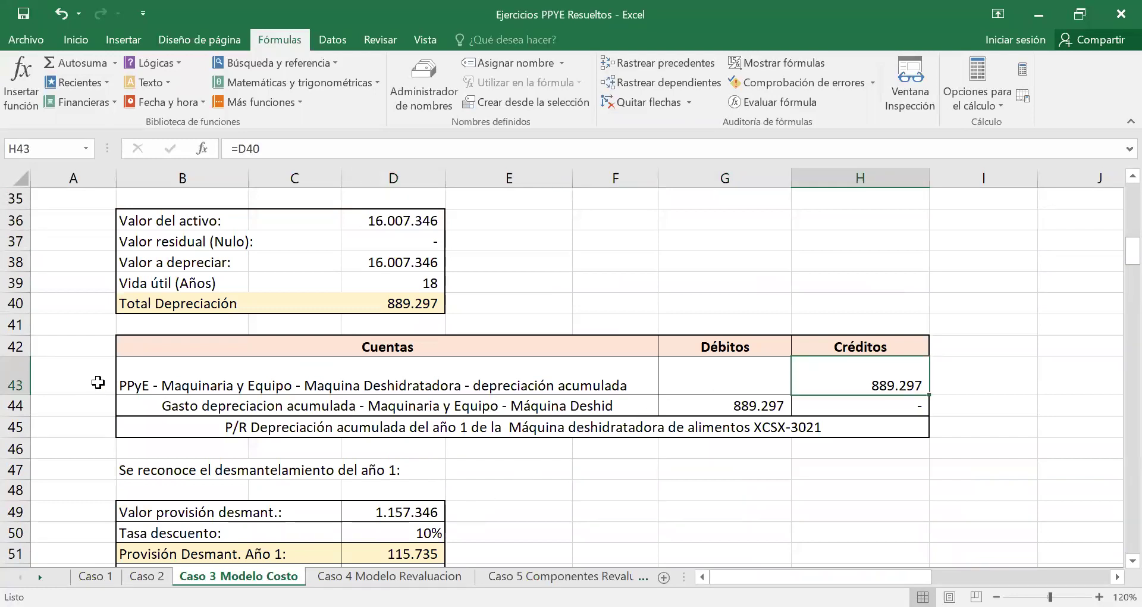
pyautogui.click(22, 372)
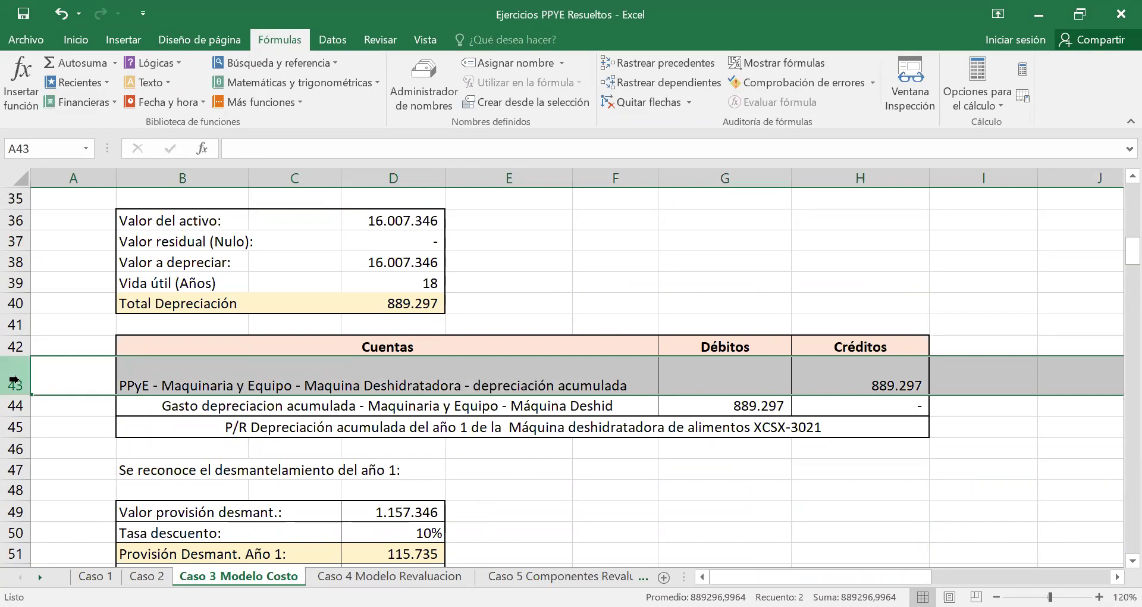
pyautogui.click(857, 377)
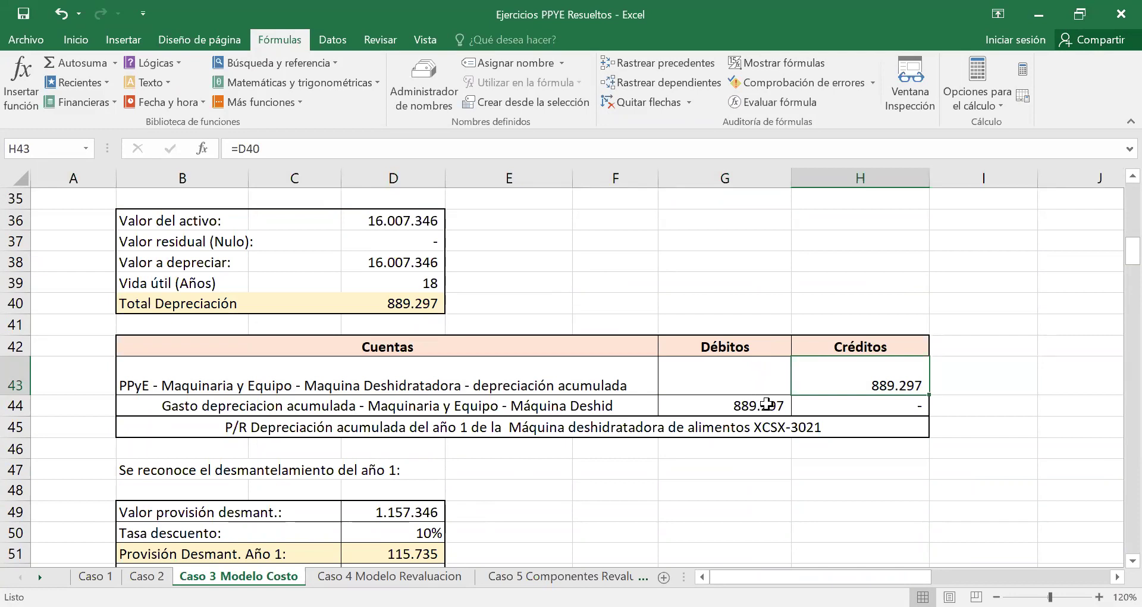
pyautogui.click(10, 378)
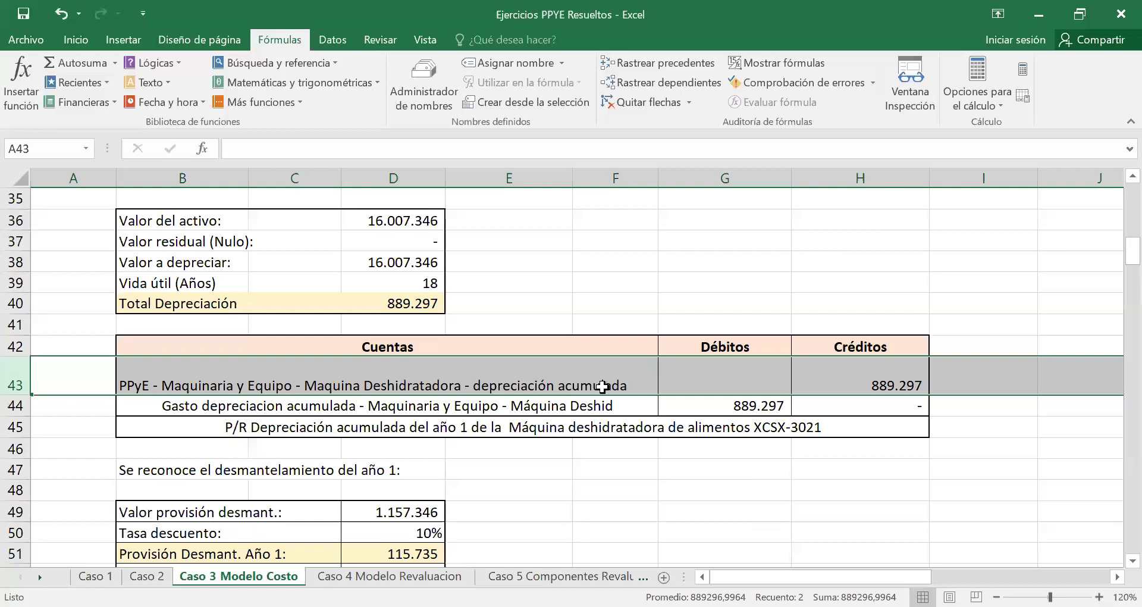
pyautogui.click(857, 372)
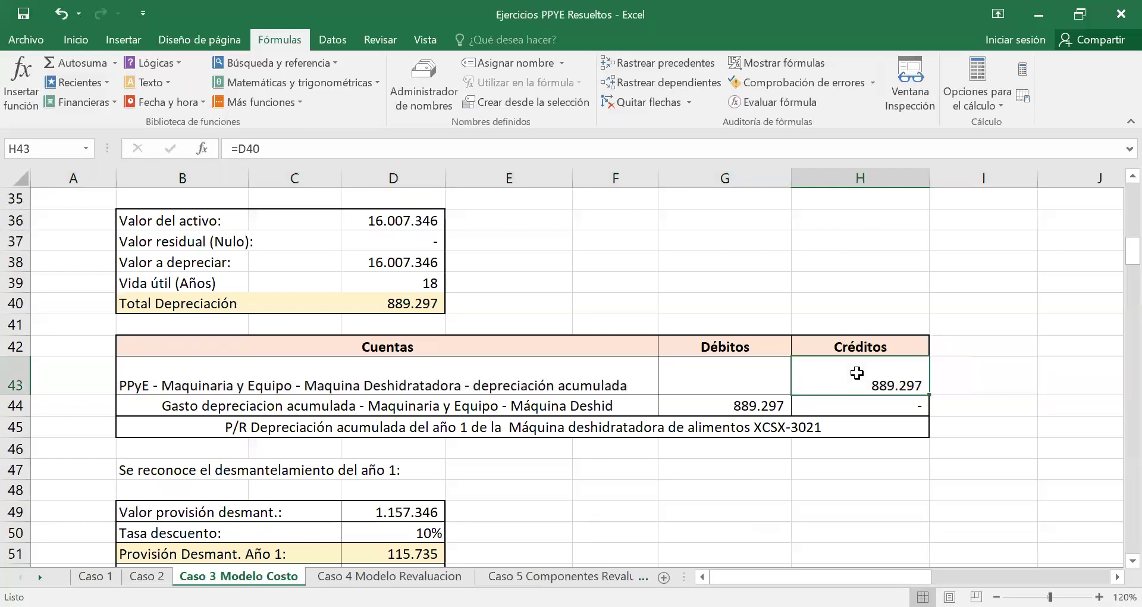
pyautogui.scroll(-6, 892, 452)
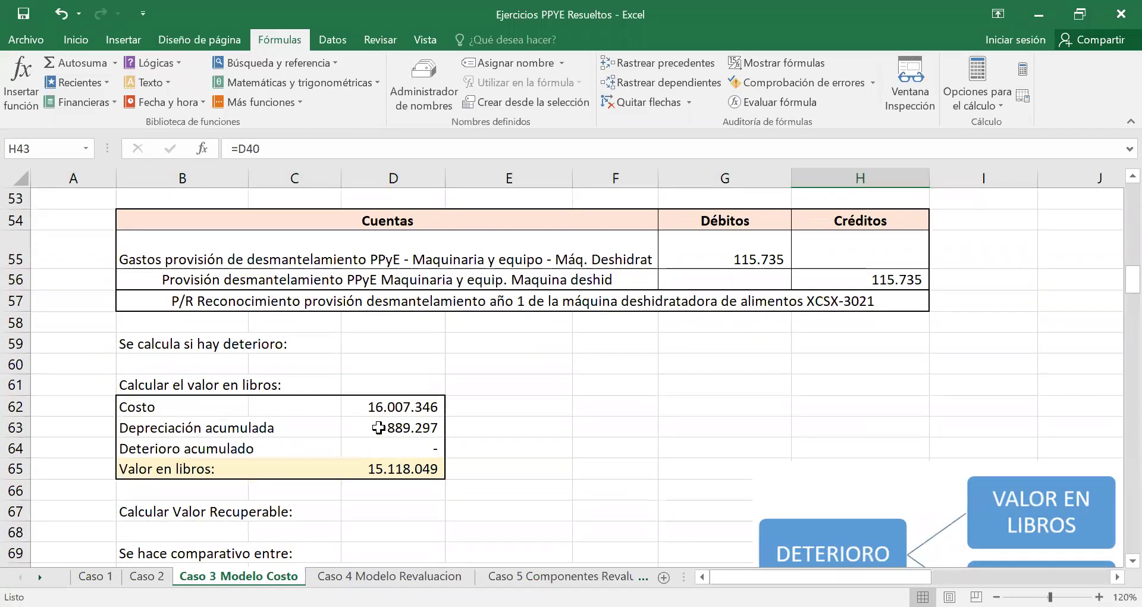
pyautogui.click(372, 429)
# Check the accumulated impairment in D64 against the year 1 entries above the book value table.
pyautogui.click(416, 445)
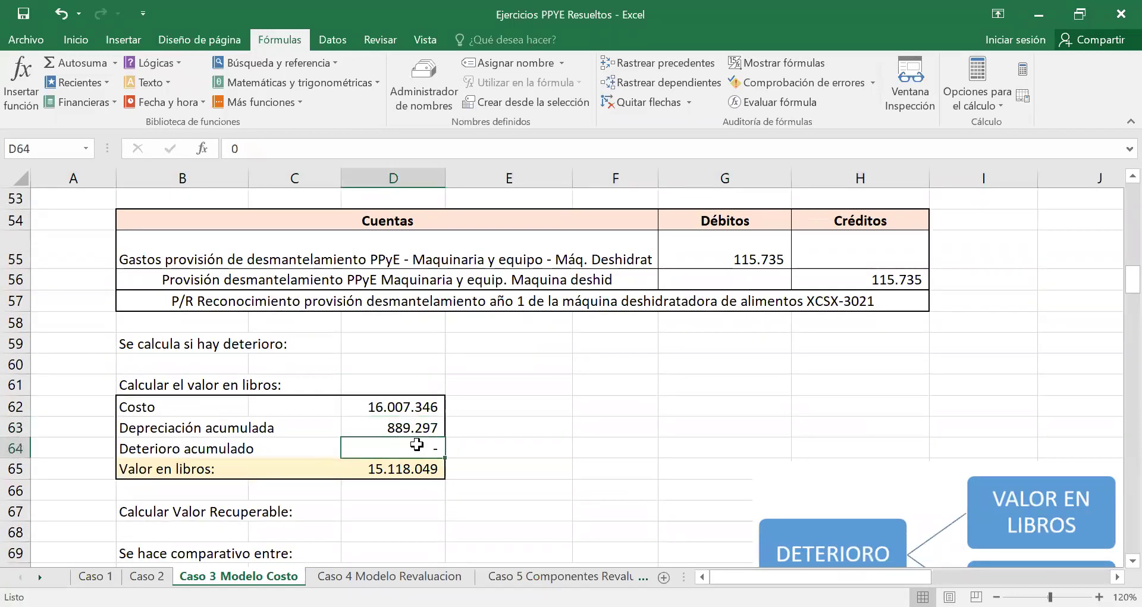
pyautogui.scroll(7, 661, 434)
pyautogui.scroll(-3, 661, 435)
pyautogui.scroll(-3, 660, 435)
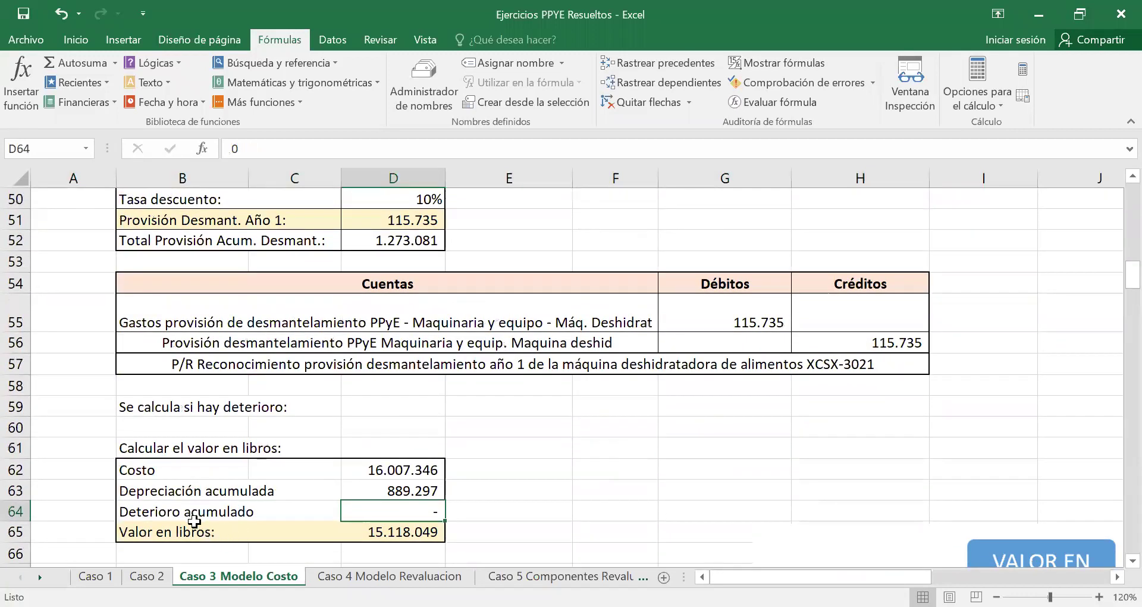
pyautogui.scroll(-1, 196, 521)
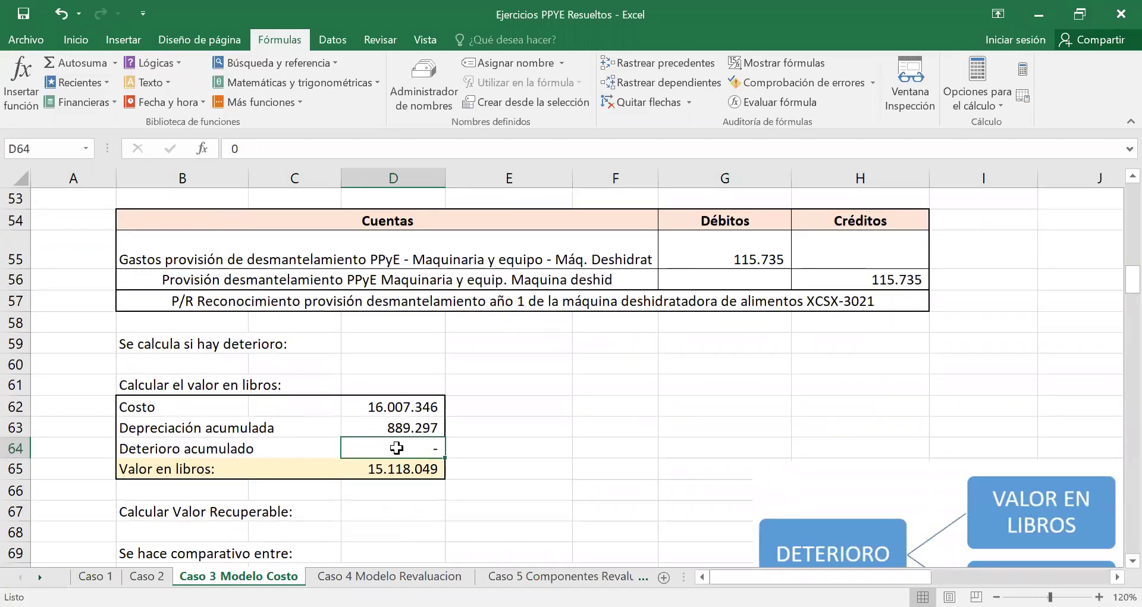
# Inspect the book value formula in D65 and the cost, accumulated depreciation and accumulated impairment cells it refers to.
pyautogui.click(266, 478)
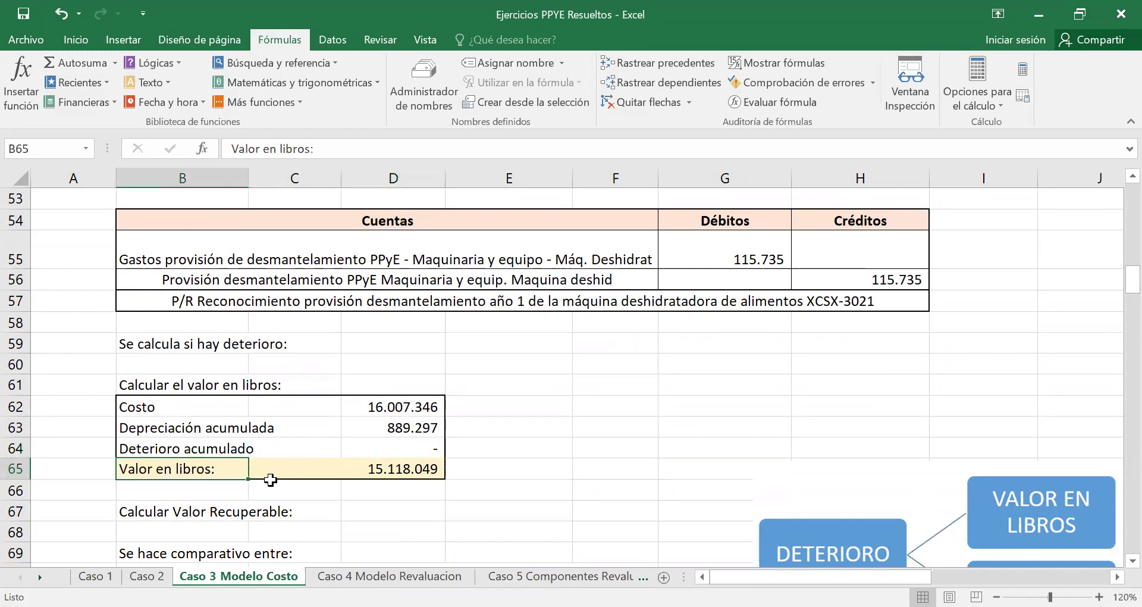
pyautogui.click(400, 468)
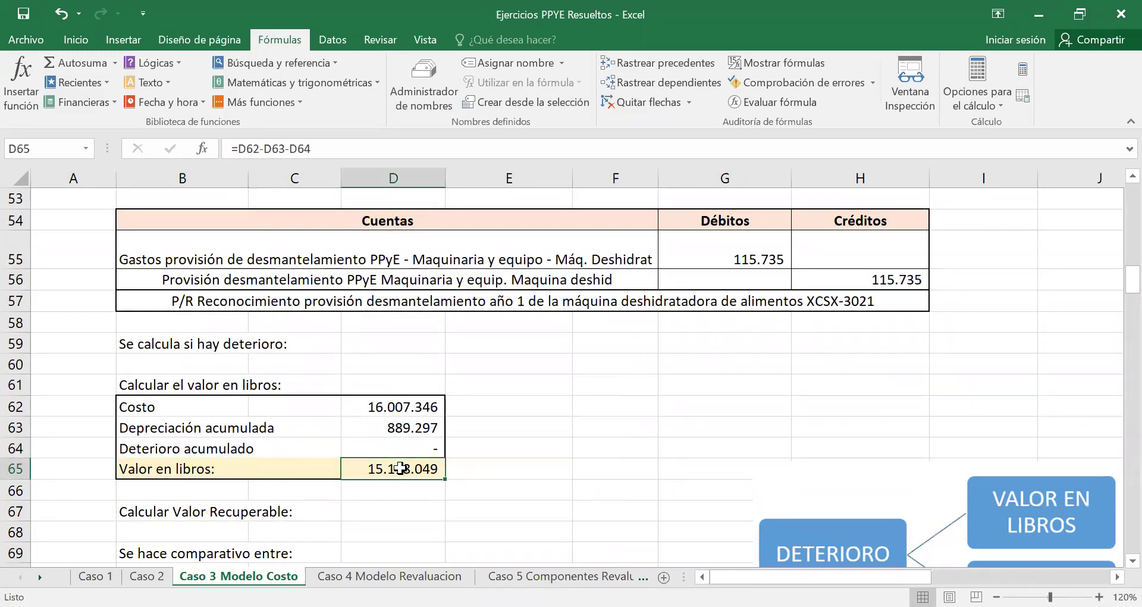
pyautogui.click(408, 407)
pyautogui.click(396, 430)
pyautogui.click(411, 449)
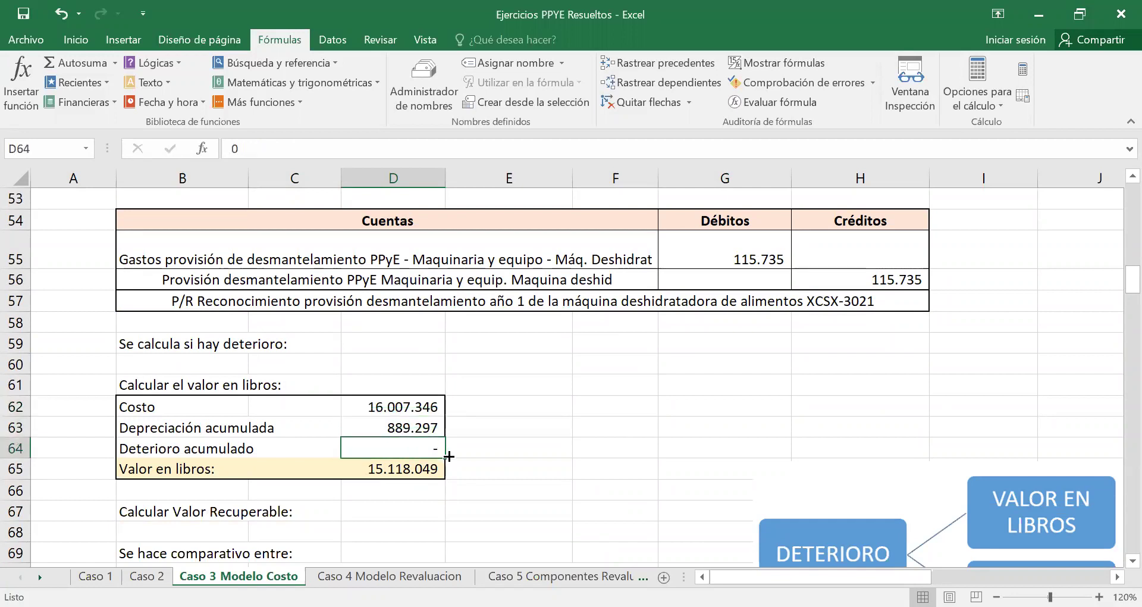
pyautogui.click(409, 473)
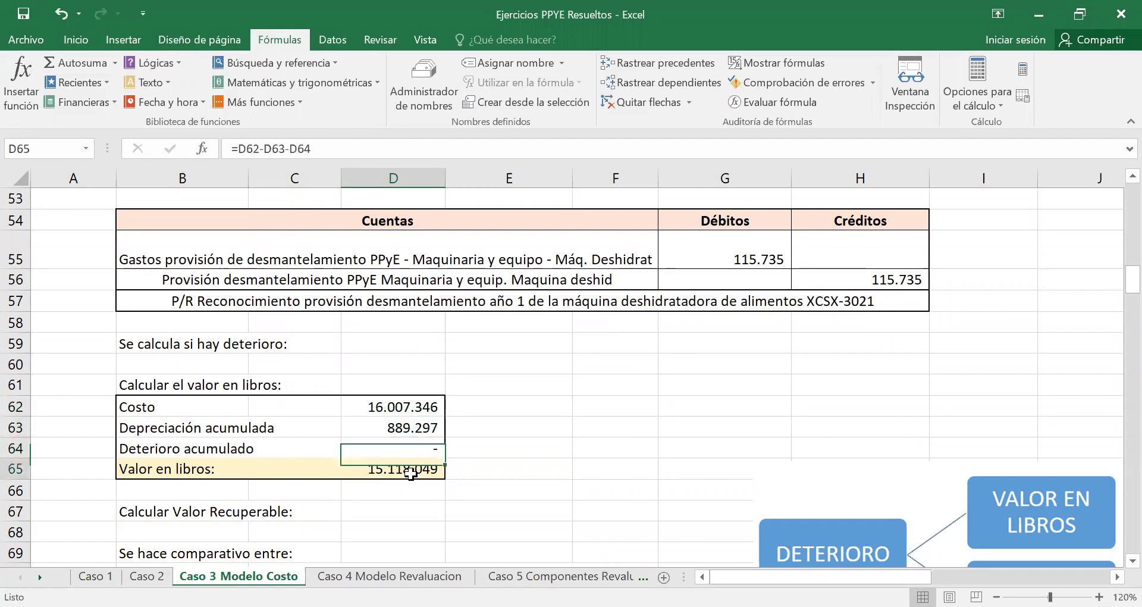
pyautogui.click(328, 149)
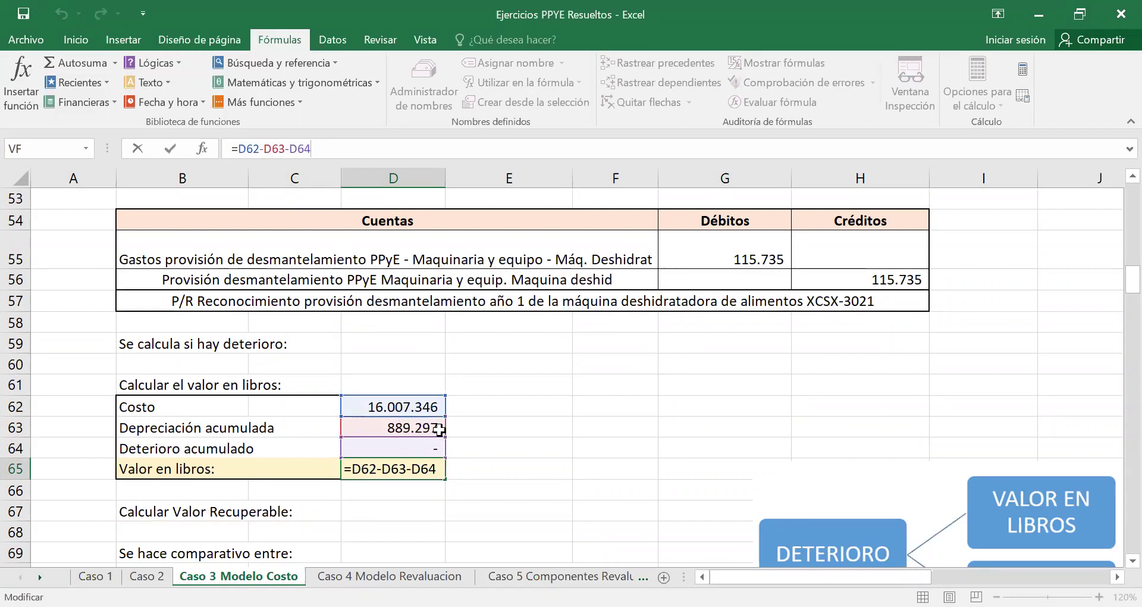
pyautogui.click(480, 474)
pyautogui.click(426, 468)
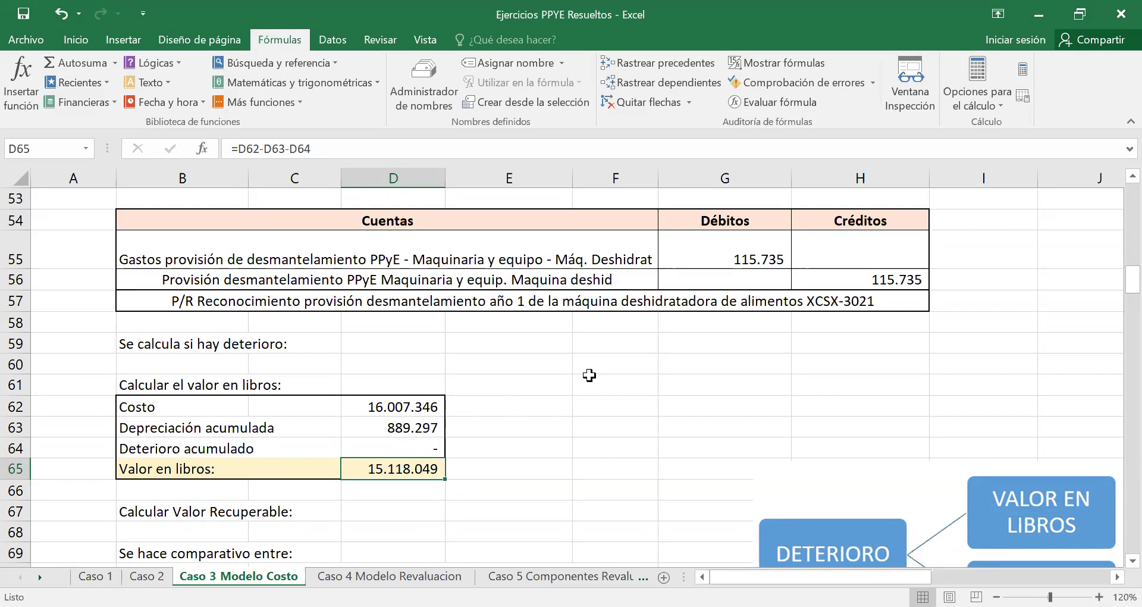
# Highlight the book value section in B59:D65, and select the recoverable value heading in B67.
pyautogui.scroll(-1, 522, 379)
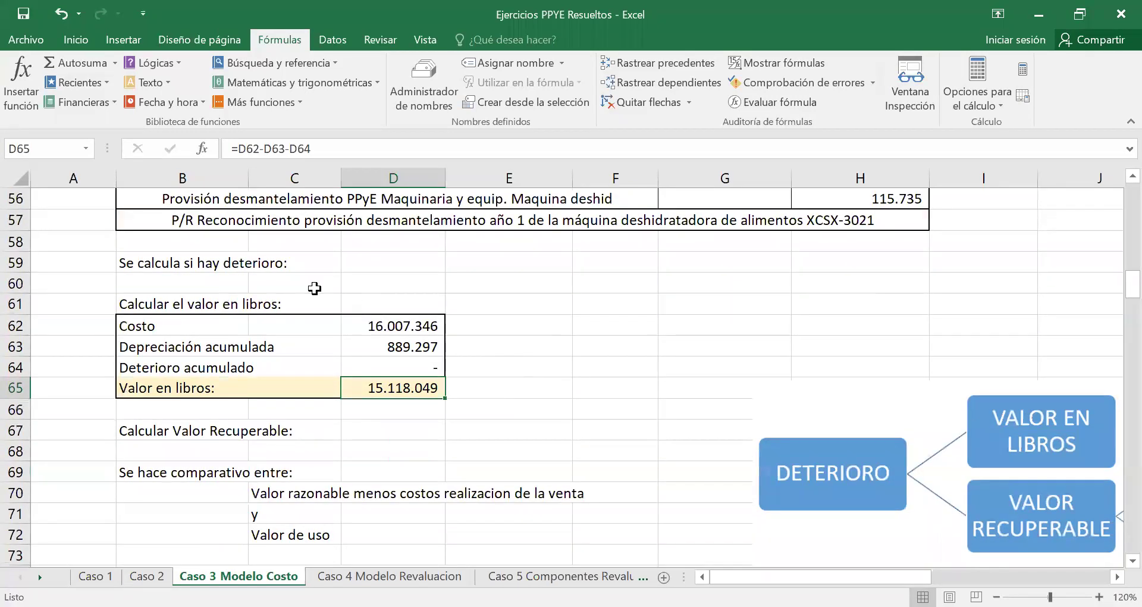
pyautogui.moveTo(157, 267); pyautogui.dragTo(422, 389)
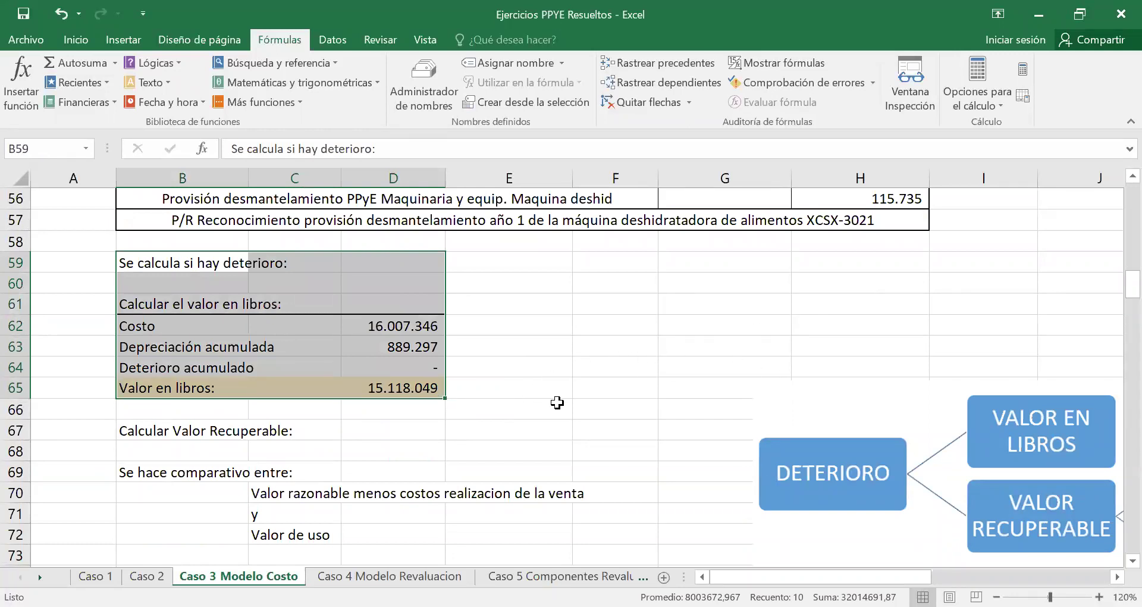
pyautogui.click(153, 428)
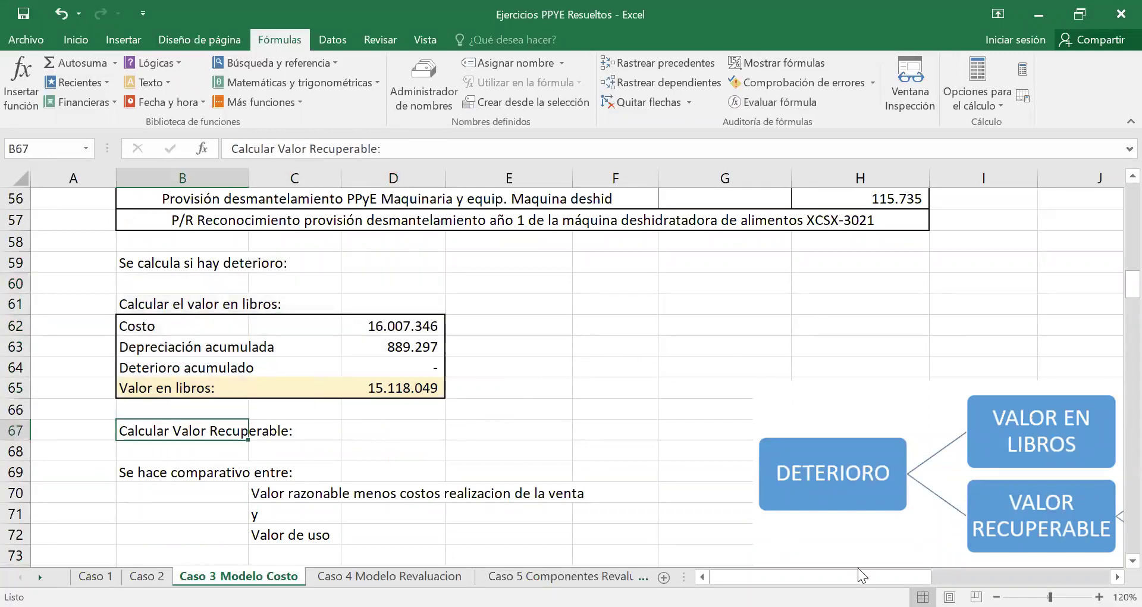
# Examine the diagram's recoverable value branch with VR – CRV and value in use, and find the matching comparison heading in B69.
pyautogui.hscroll(3, 905, 472)
pyautogui.scroll(-1, 905, 472)
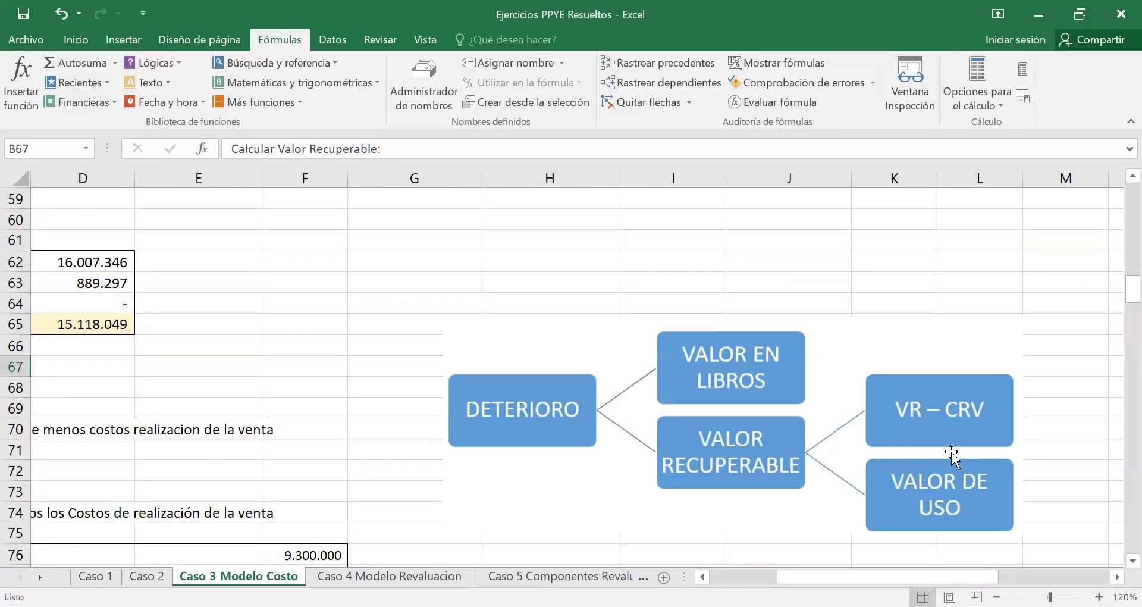
pyautogui.click(377, 279)
pyautogui.click(184, 443)
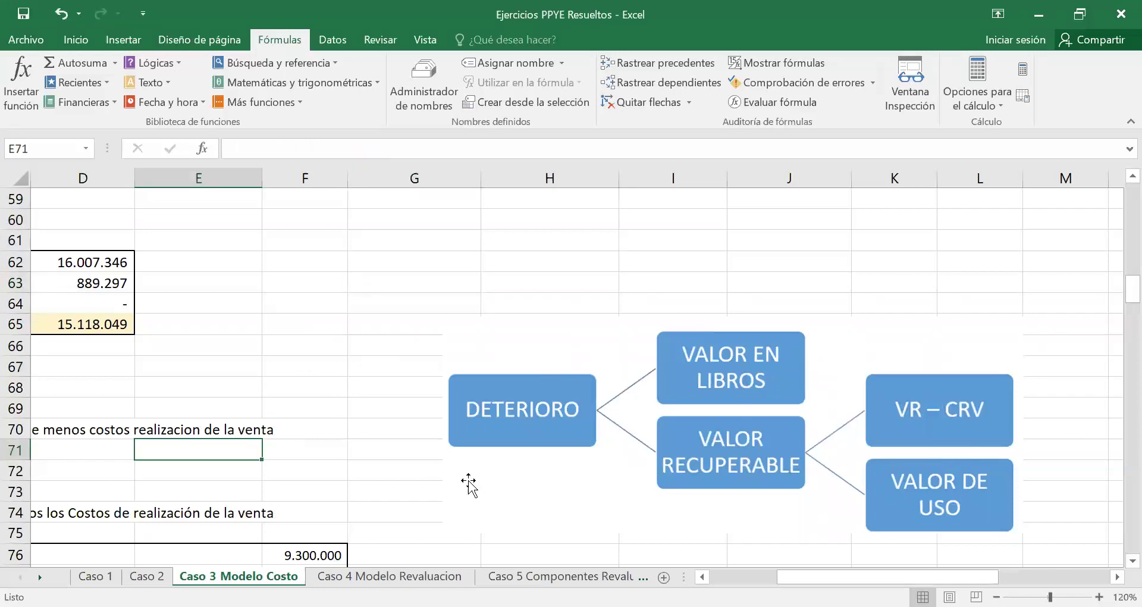
pyautogui.press('Left')
pyautogui.press('Left')
pyautogui.press('Left')
pyautogui.press('Left')
pyautogui.click(182, 409)
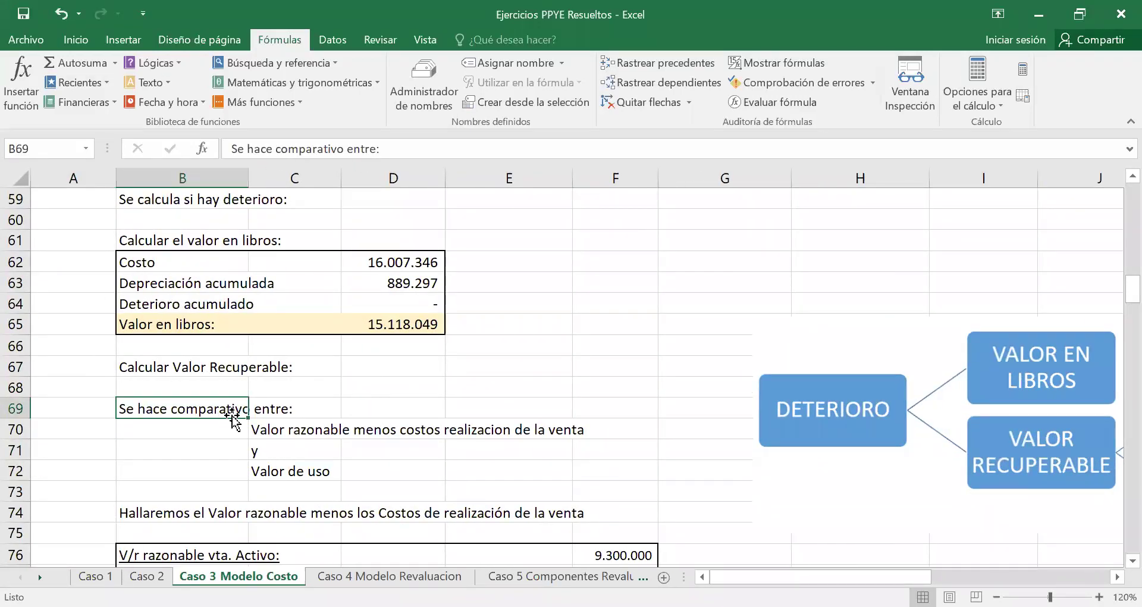
# Review the two values compared in C70 and C72, and highlight the recoverable value heading in B67:C67.
pyautogui.click(322, 423)
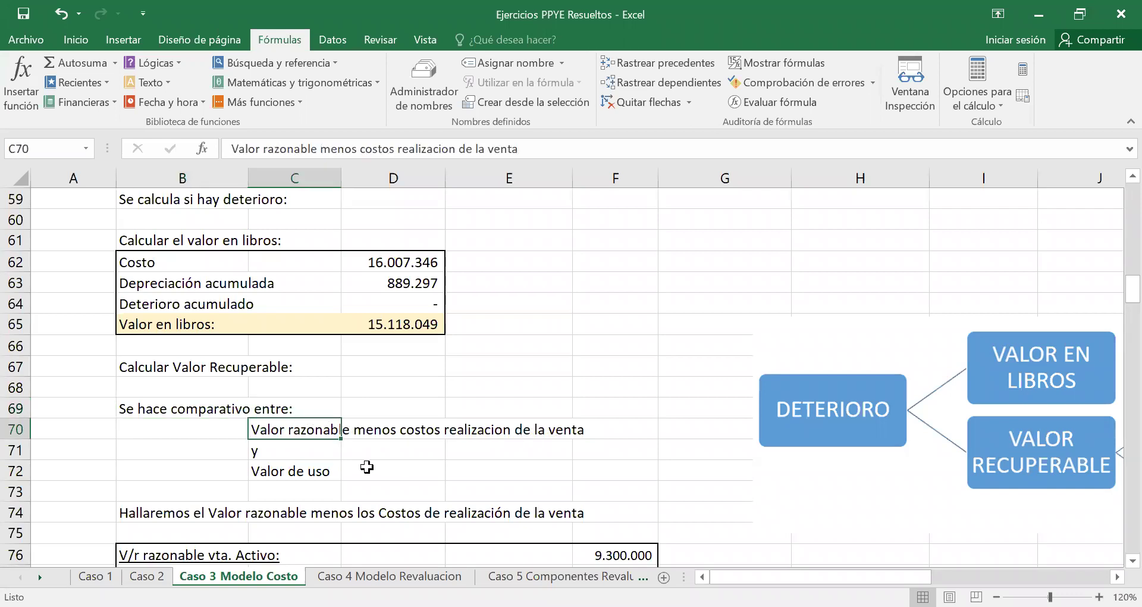
pyautogui.click(264, 469)
pyautogui.scroll(-2, 345, 455)
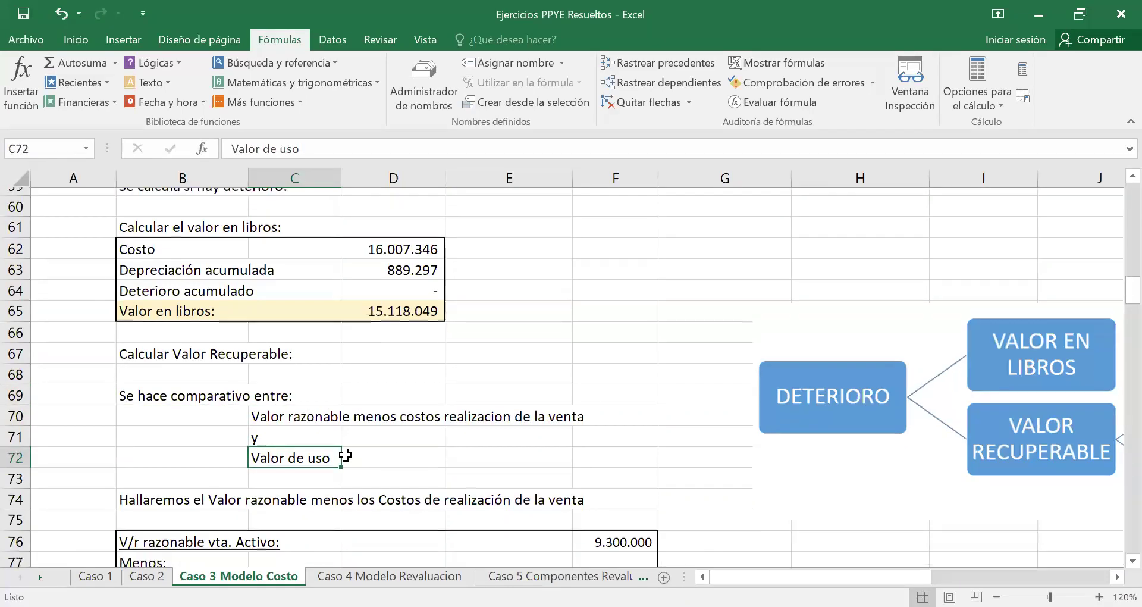
pyautogui.moveTo(264, 302); pyautogui.dragTo(515, 303)
pyautogui.click(304, 295)
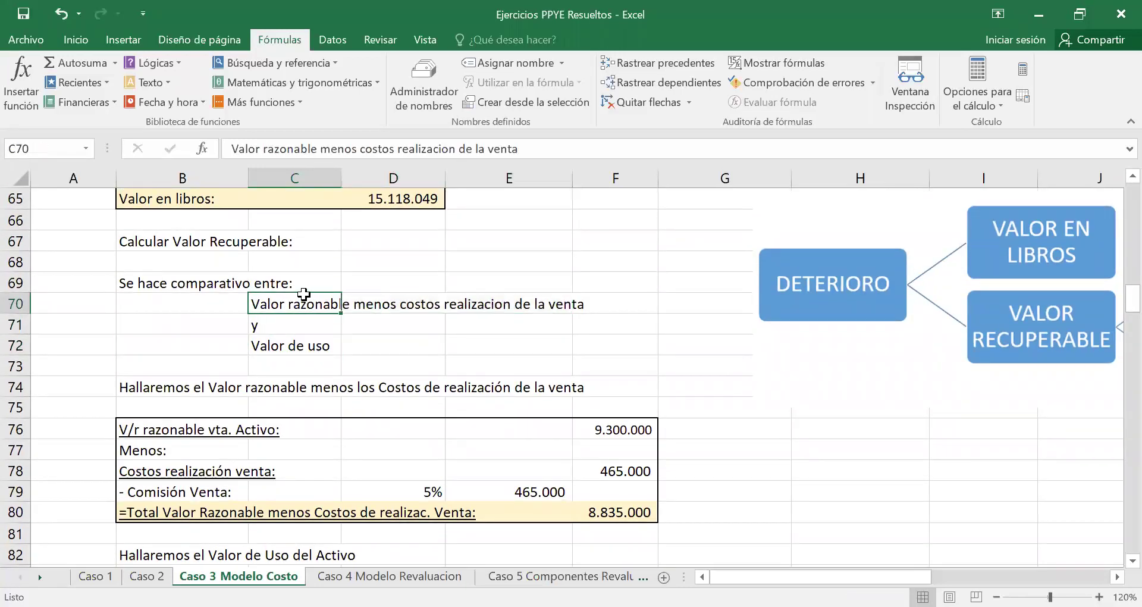
pyautogui.click(314, 346)
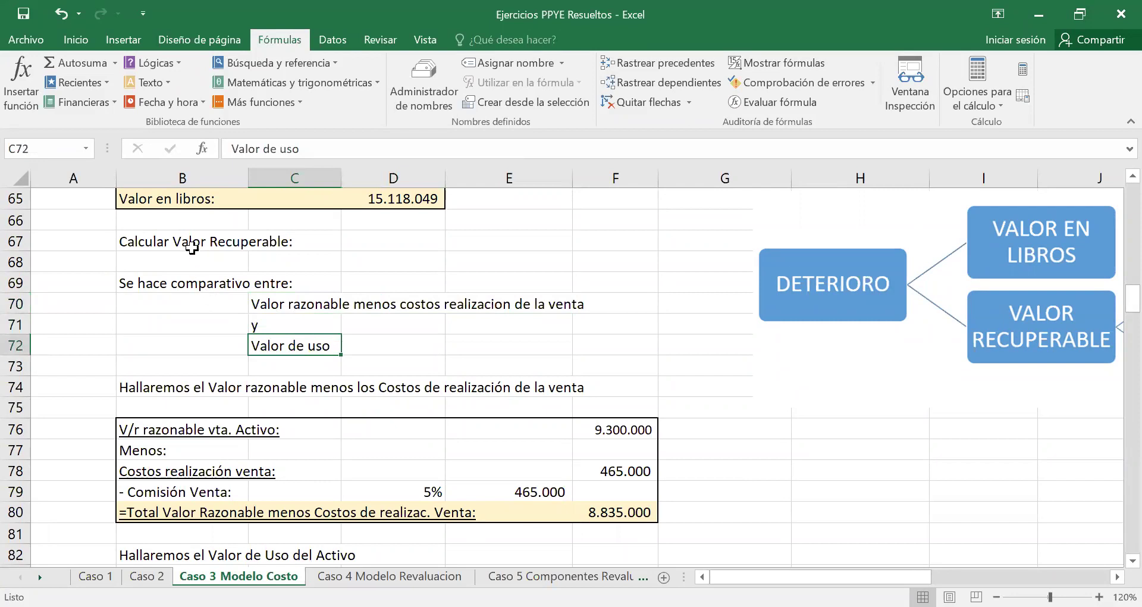
pyautogui.moveTo(172, 244); pyautogui.dragTo(303, 262)
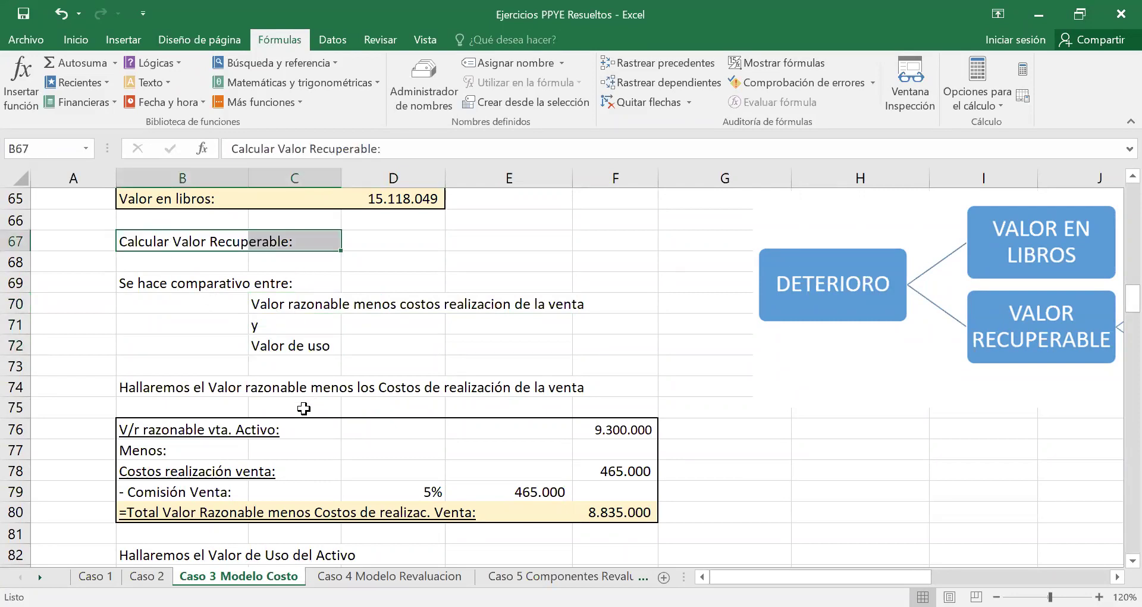
# Check the asset's fair sale value in F76 against the market value stated in the year 1 subsequent measurement data in row 30.
pyautogui.scroll(-1, 303, 409)
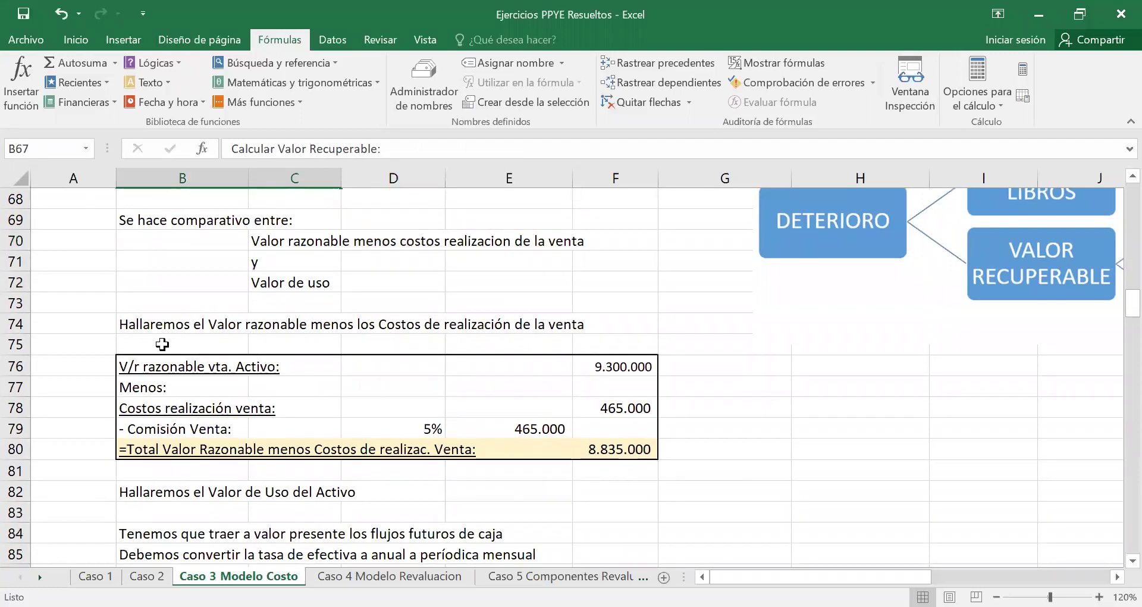
pyautogui.click(169, 324)
pyautogui.click(166, 365)
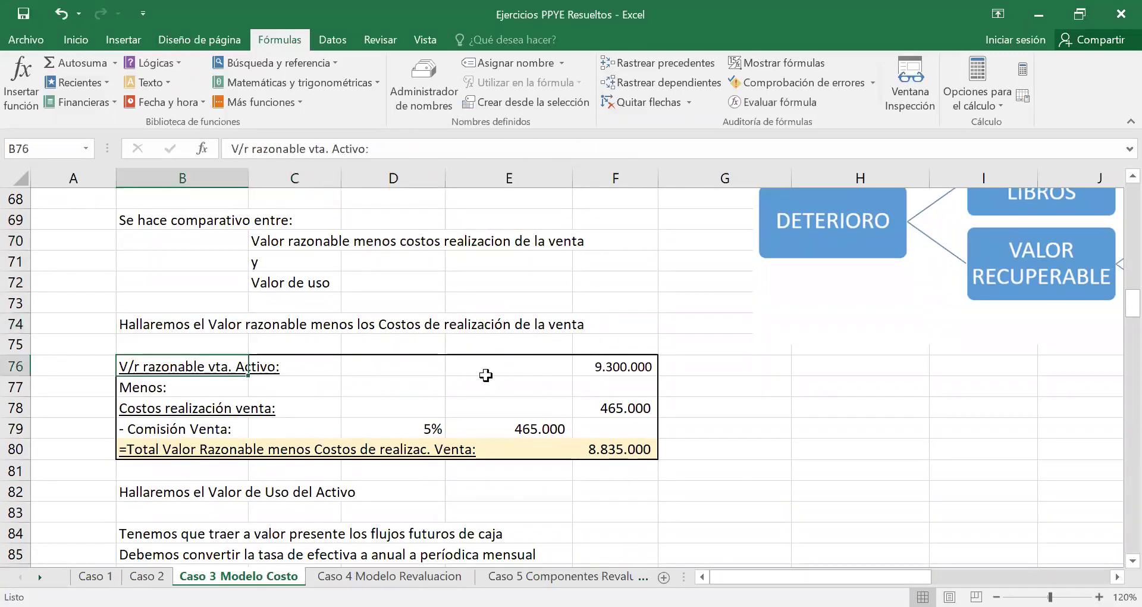
pyautogui.click(620, 367)
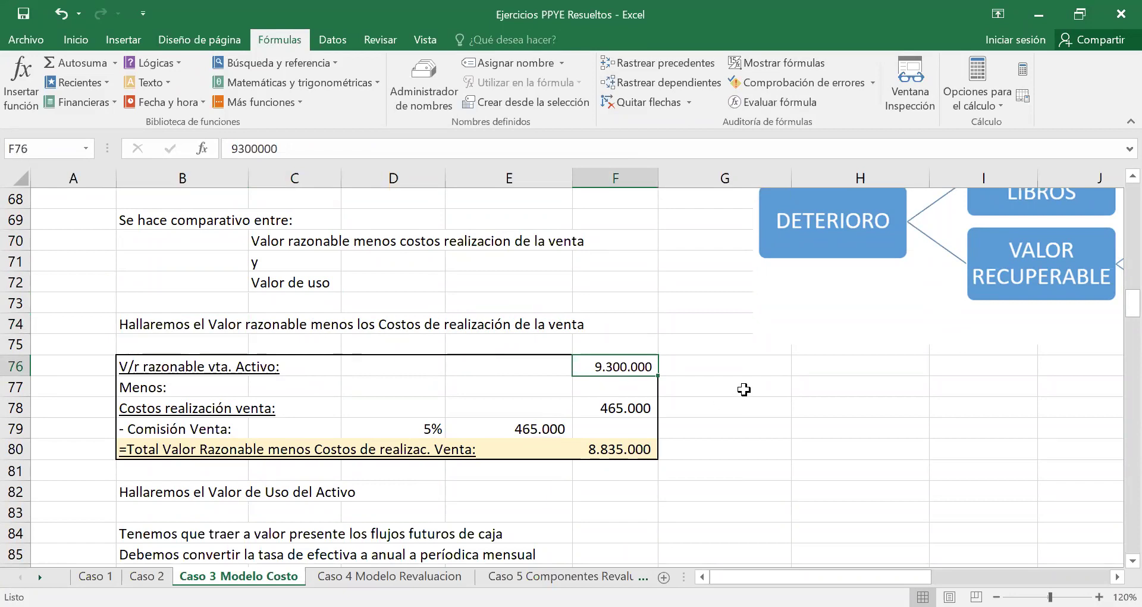
pyautogui.scroll(7, 748, 388)
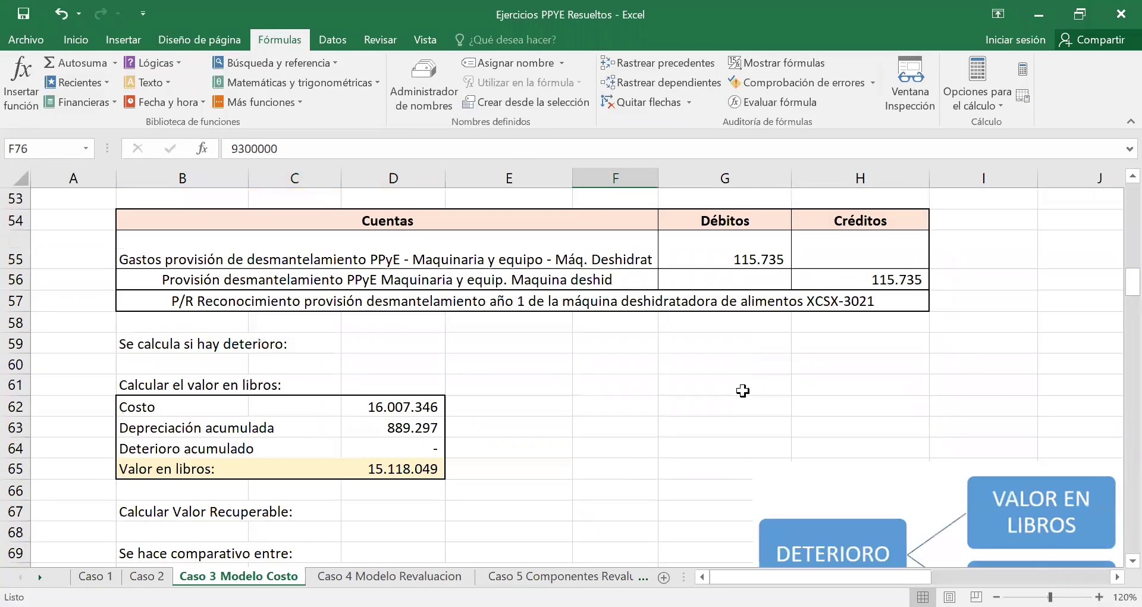
pyautogui.scroll(7, 741, 390)
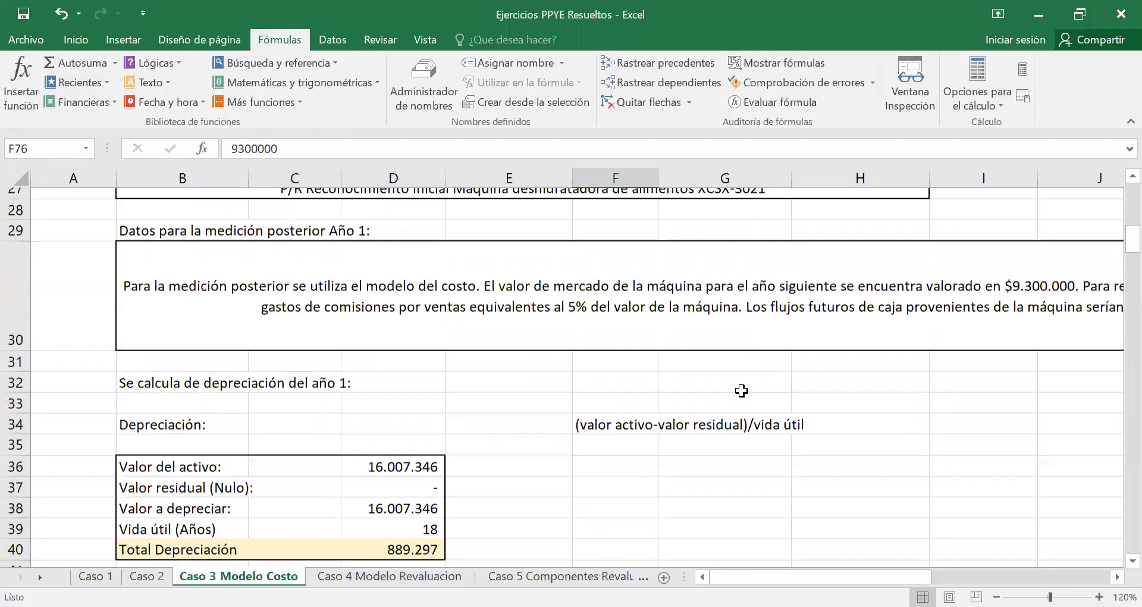
pyautogui.scroll(1, 718, 329)
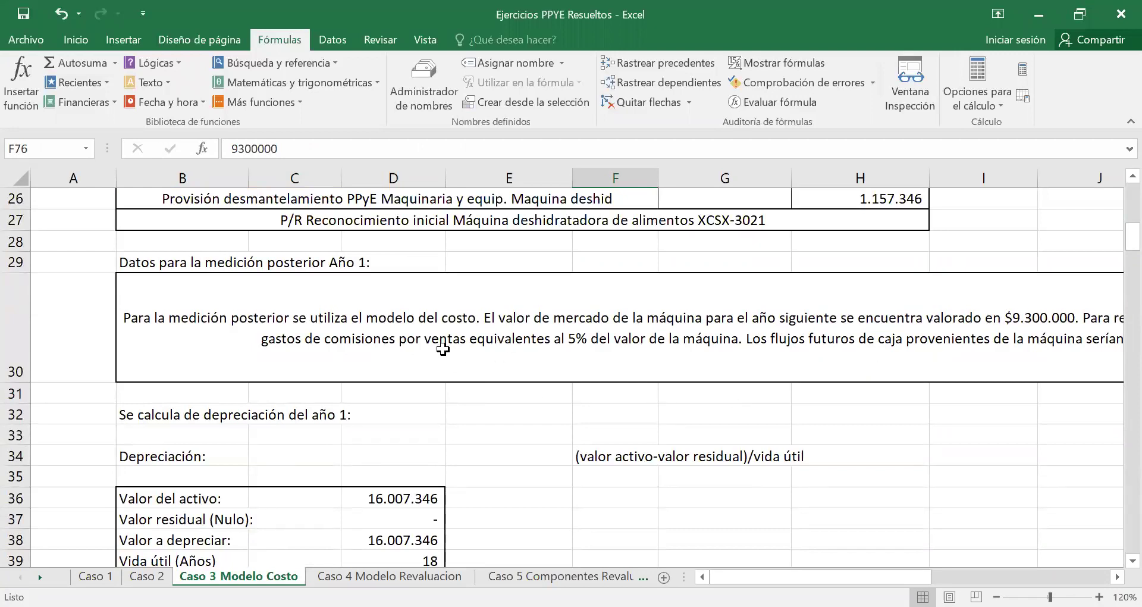
pyautogui.scroll(-11, 485, 392)
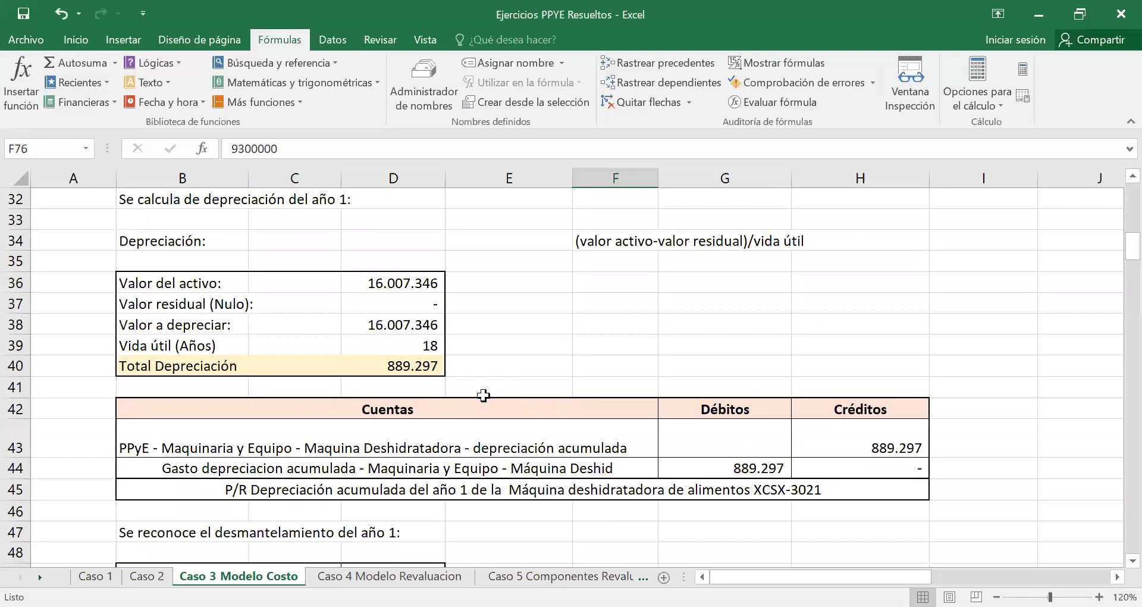
pyautogui.scroll(-3, 485, 396)
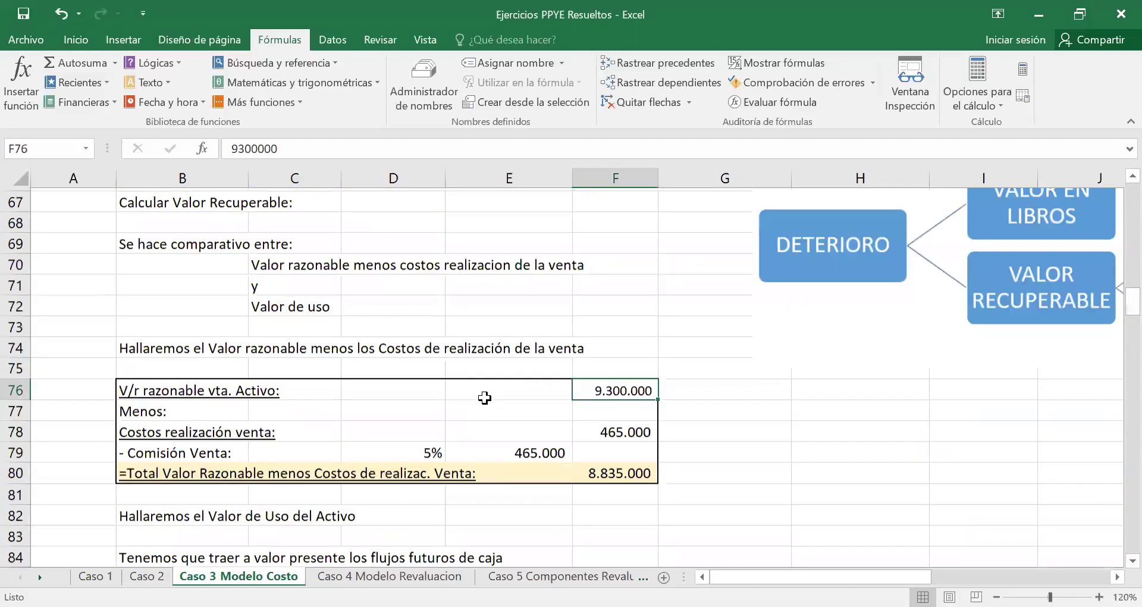
# Go through the fair value less selling costs table, from the fair value row to the sales commission percentage in D79.
pyautogui.click(139, 367)
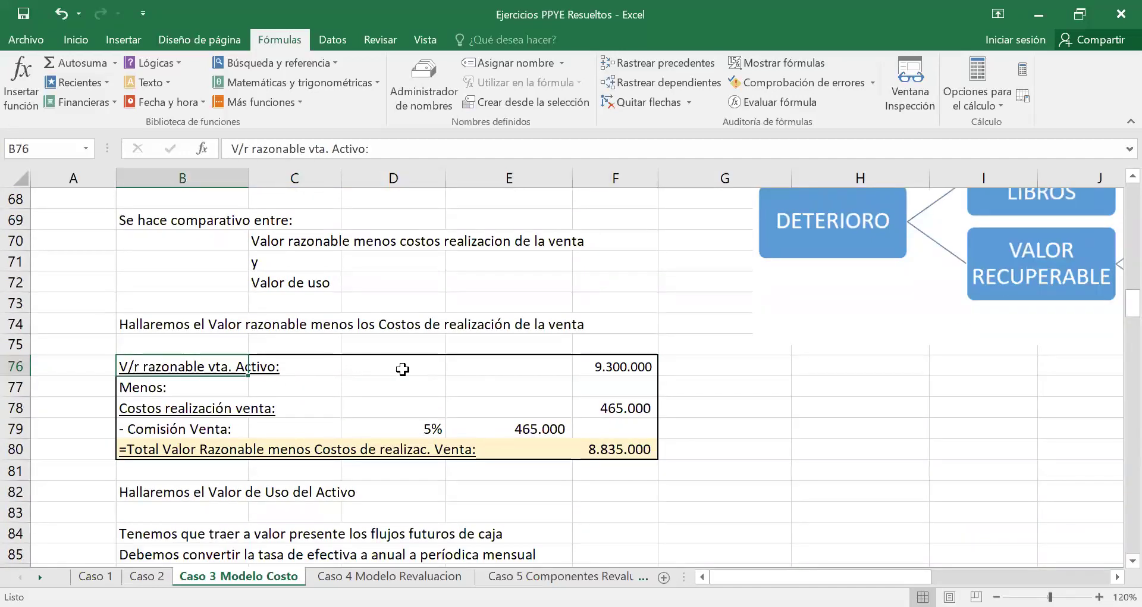
pyautogui.click(580, 369)
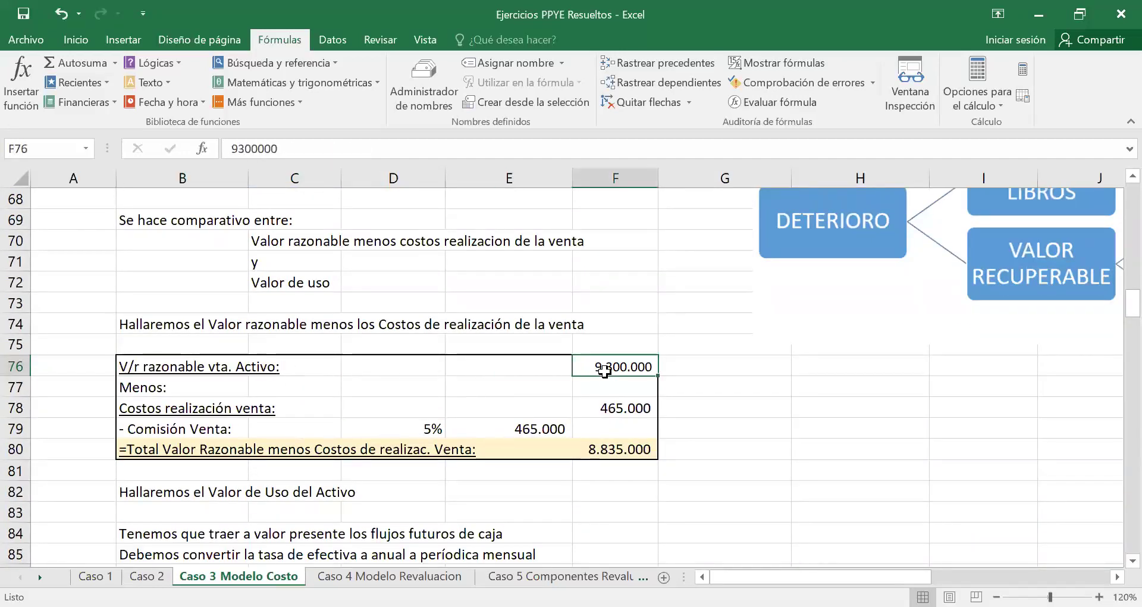
pyautogui.click(140, 387)
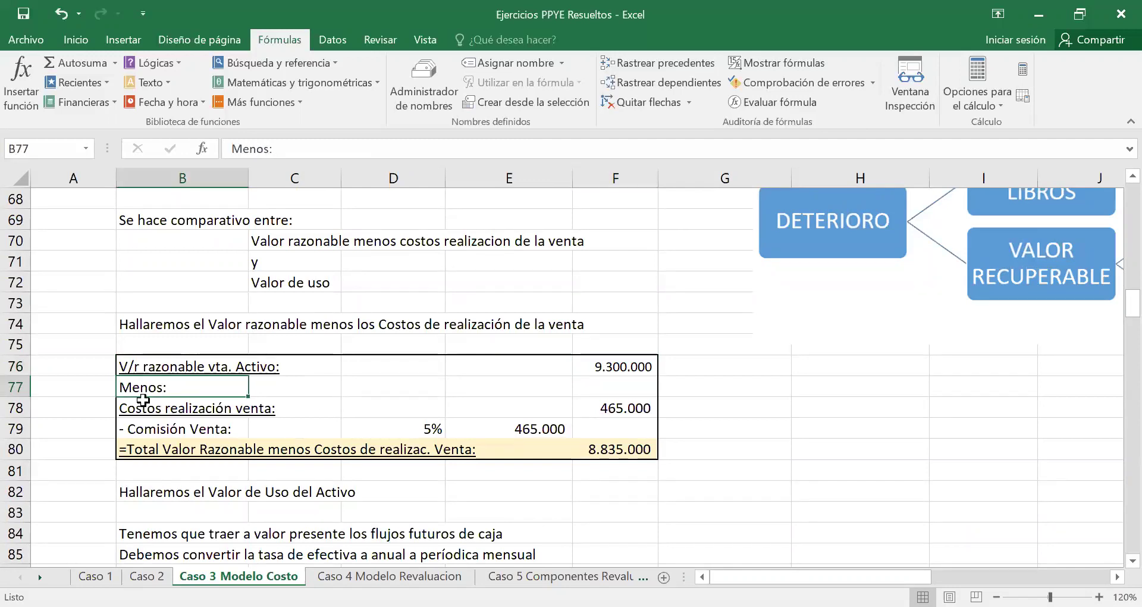
pyautogui.click(180, 408)
pyautogui.click(177, 427)
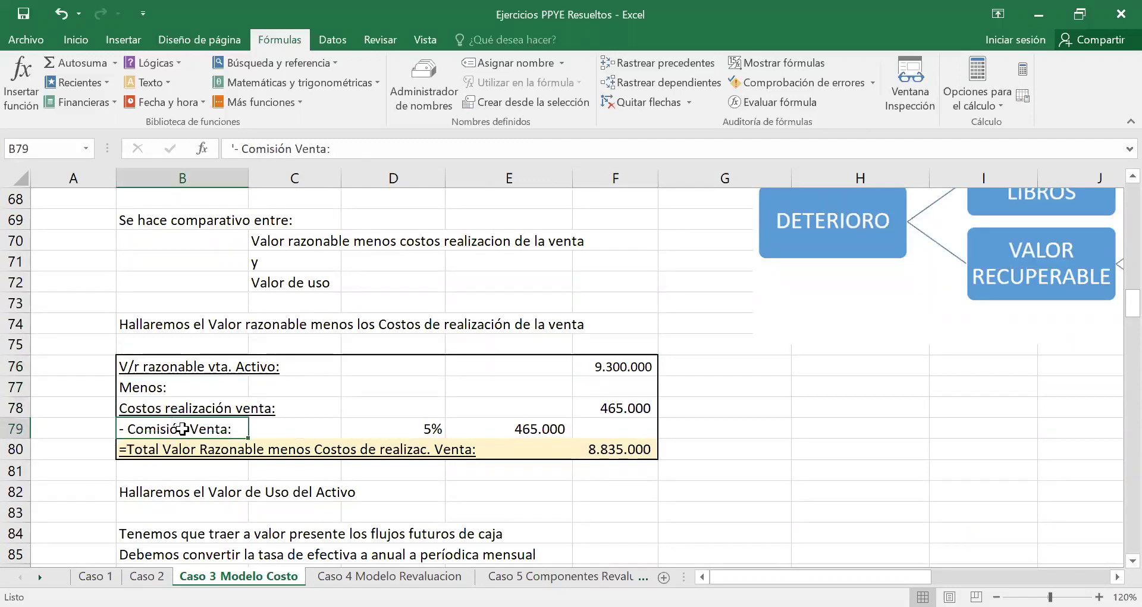
pyautogui.click(416, 427)
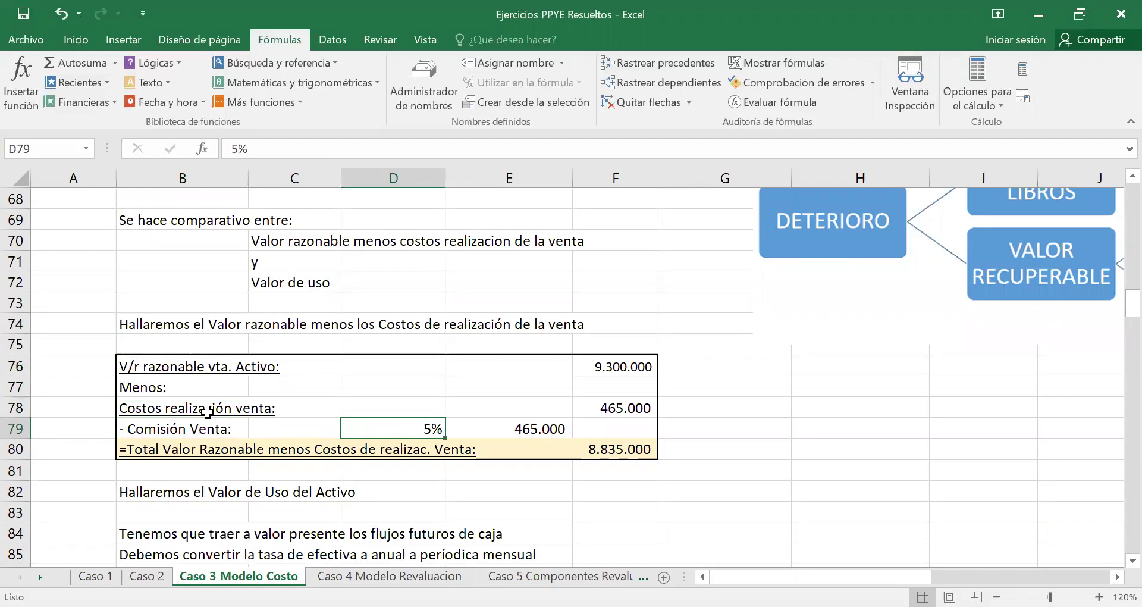
# Inspect the sales commission formula in E79 and the fair value and percentage cells it refers to.
pyautogui.click(619, 364)
pyautogui.click(505, 428)
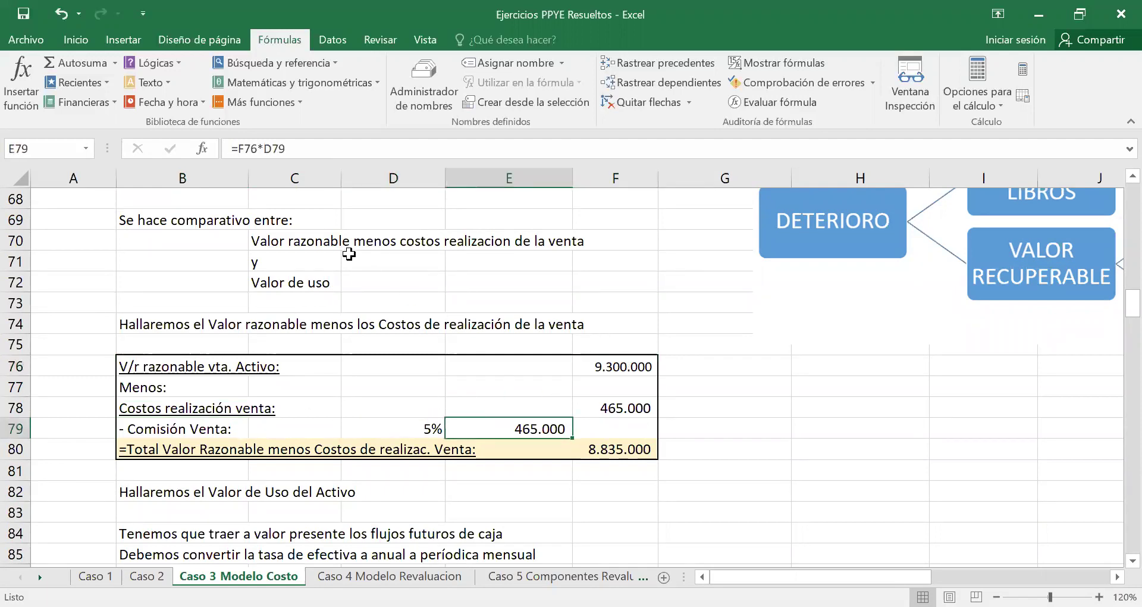
pyautogui.click(302, 148)
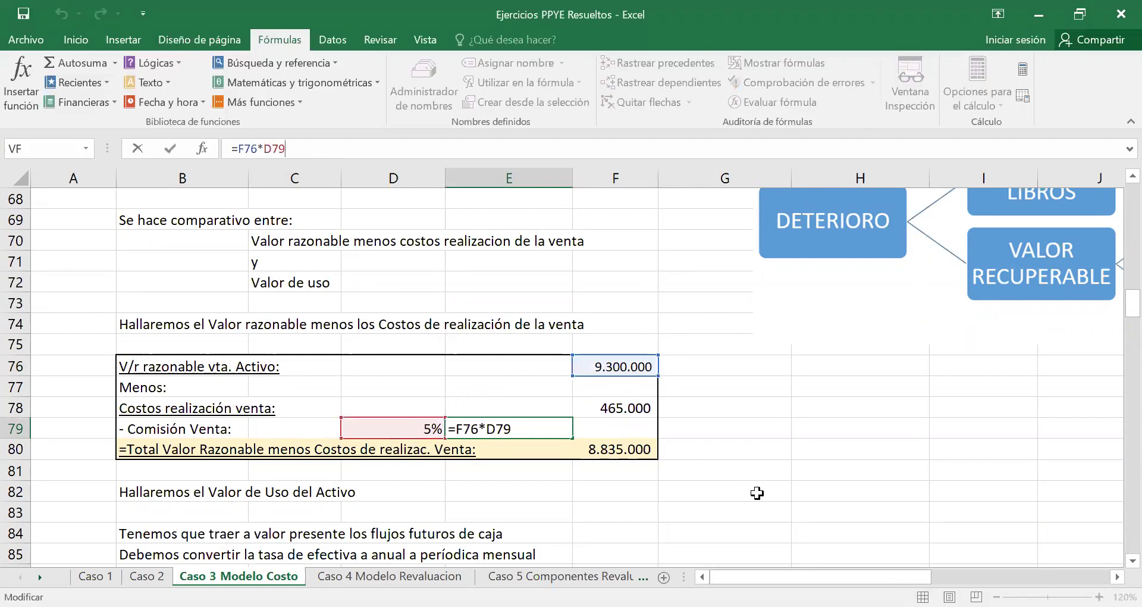
pyautogui.press('Return')
pyautogui.click(484, 428)
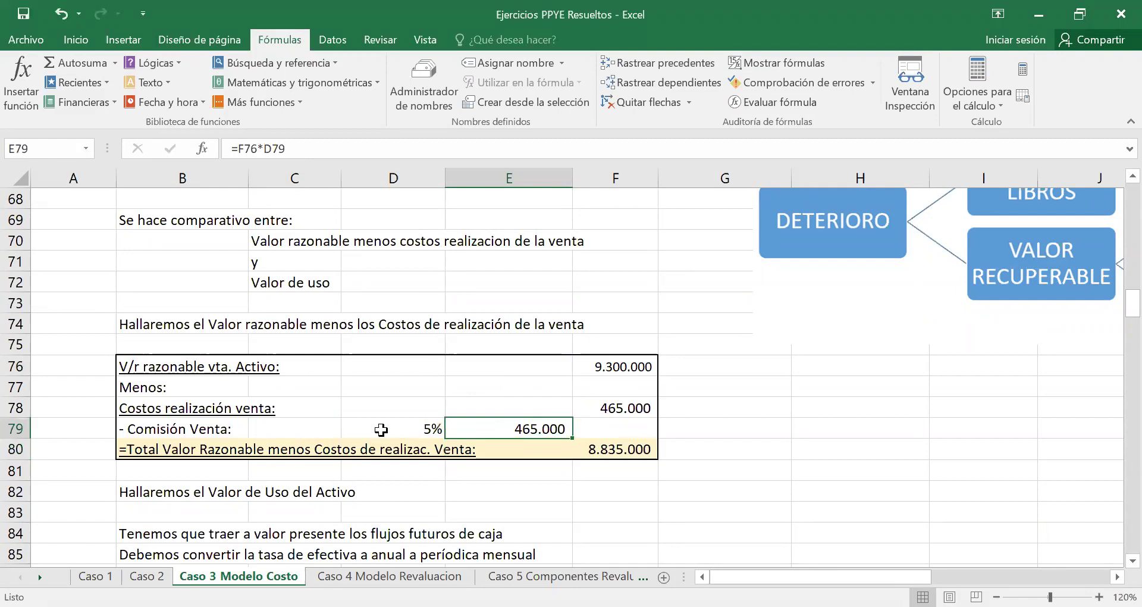
# Inspect the selling costs formula in F78 and the fair value less selling costs formula in F80 with its referenced cells.
pyautogui.click(605, 410)
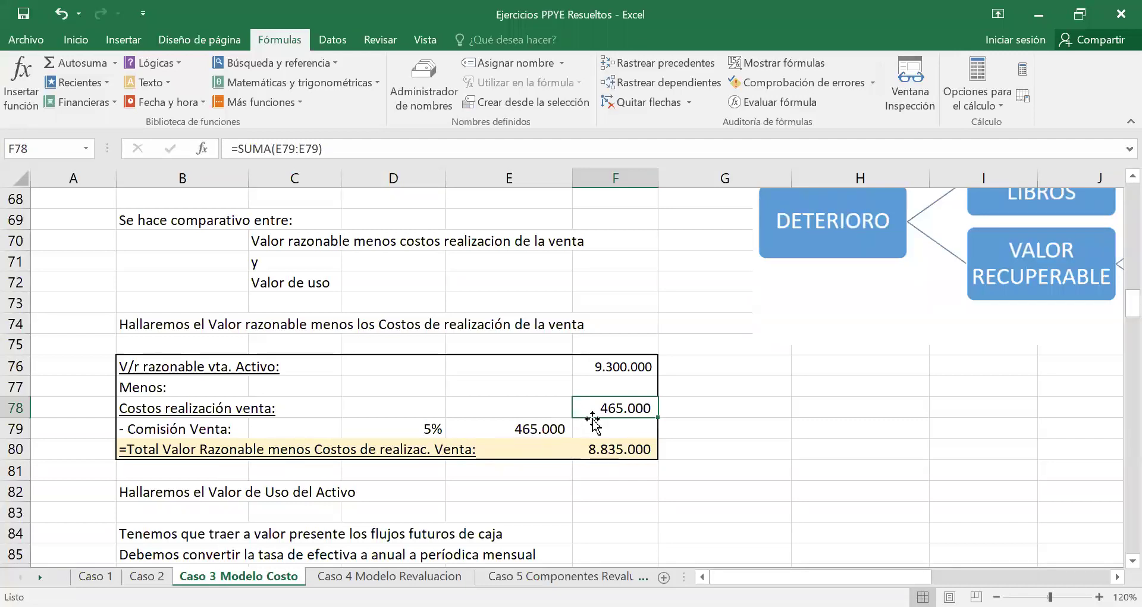
pyautogui.click(606, 367)
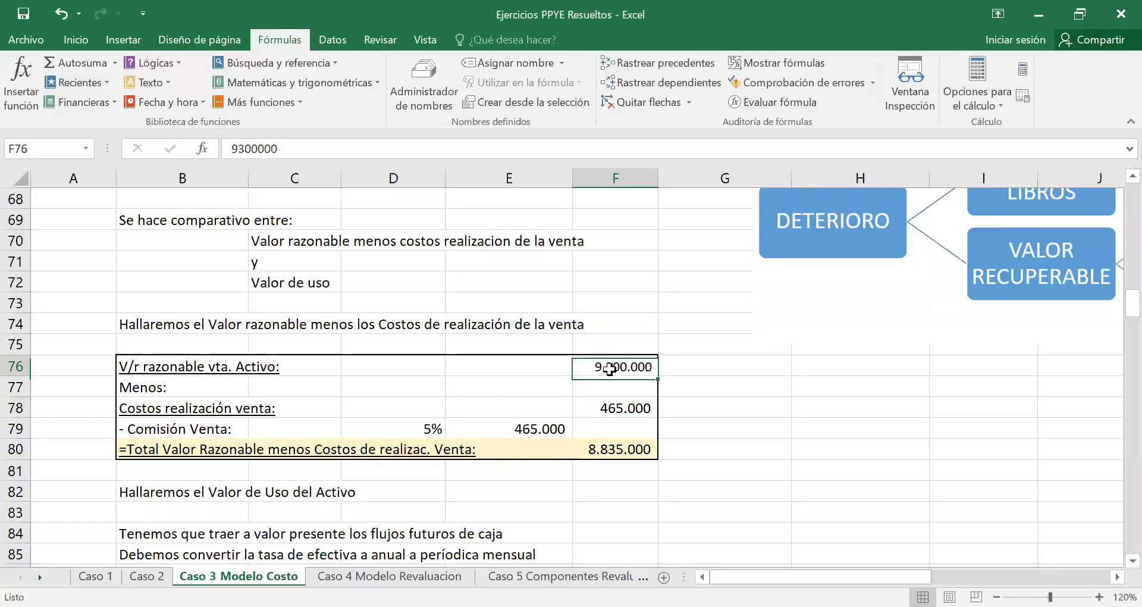
pyautogui.click(628, 408)
pyautogui.click(625, 448)
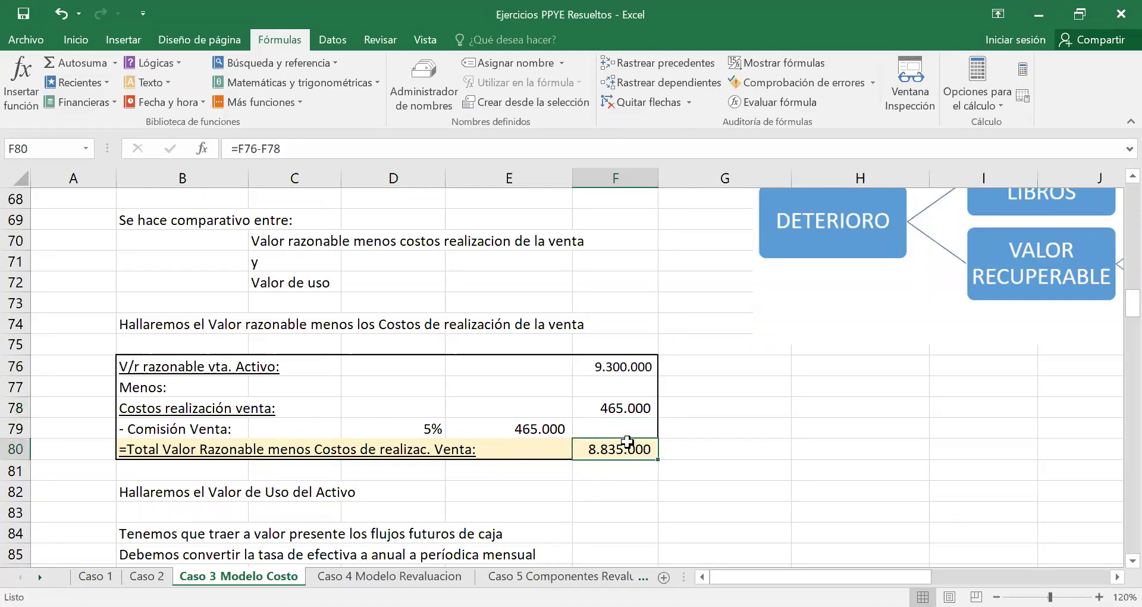
pyautogui.click(326, 150)
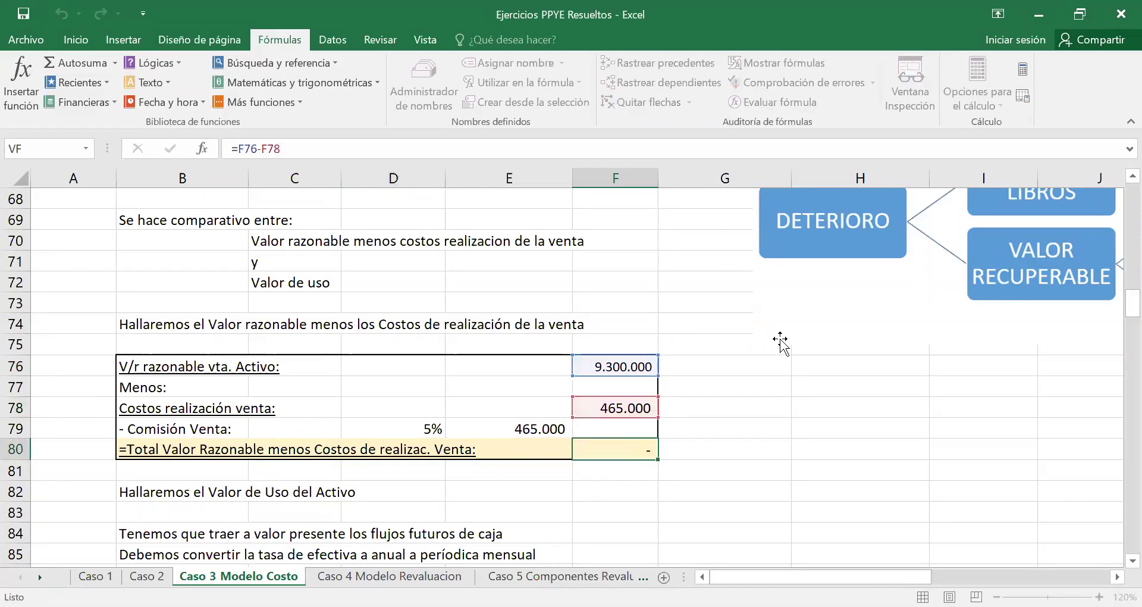
pyautogui.press('Return')
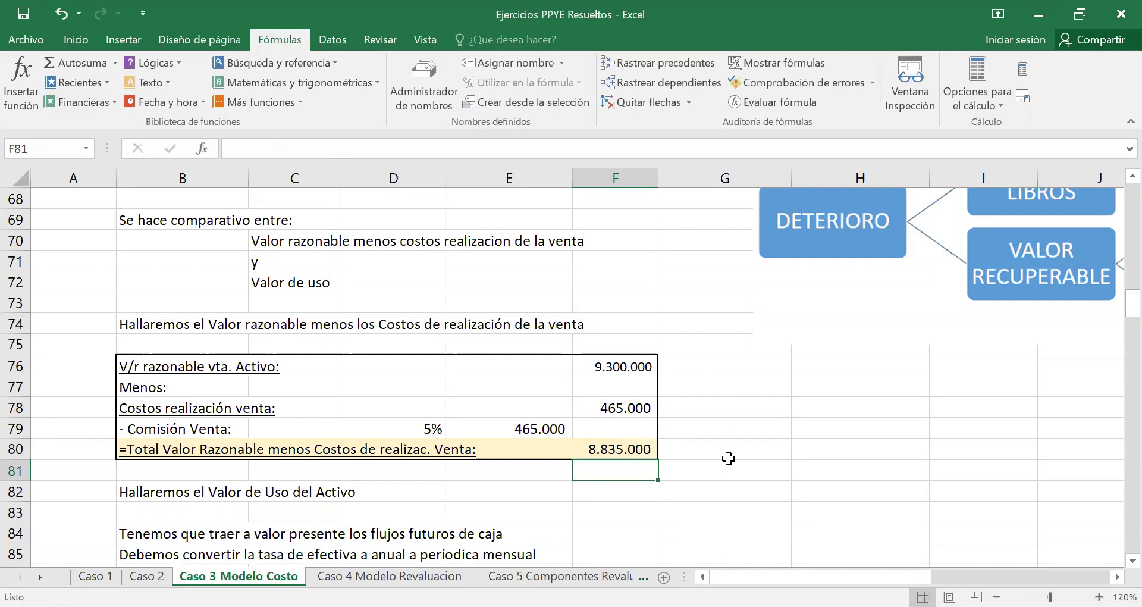
# Highlight the comparison items in C70:E70 and row 72, and select the value in use heading in B82 and its present value note in B84.
pyautogui.moveTo(288, 239); pyautogui.dragTo(535, 239)
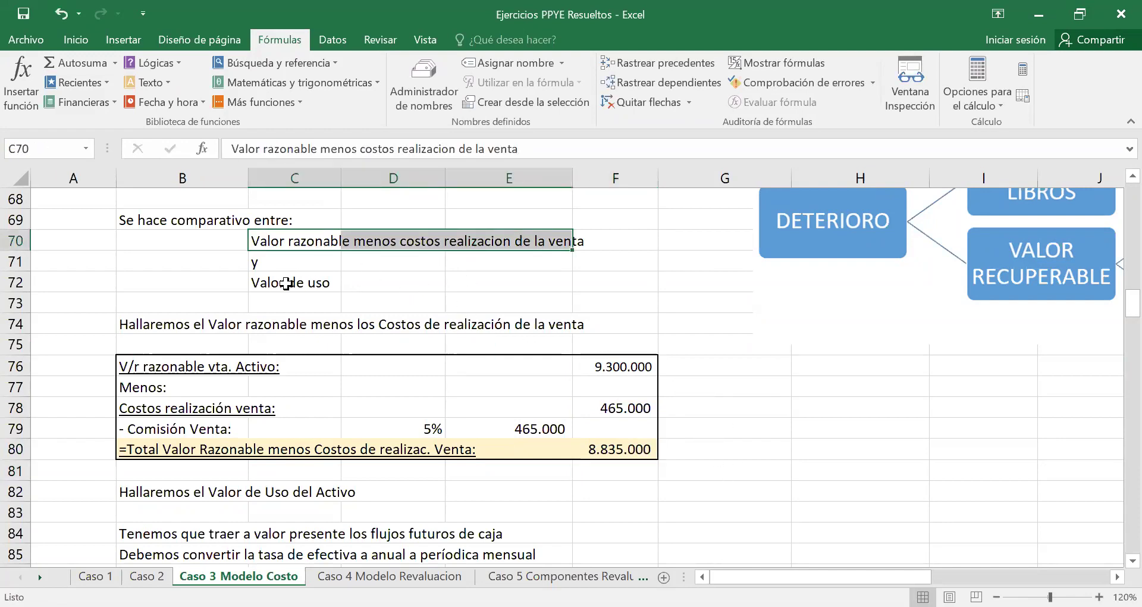
pyautogui.moveTo(287, 284); pyautogui.dragTo(387, 283)
pyautogui.click(461, 507)
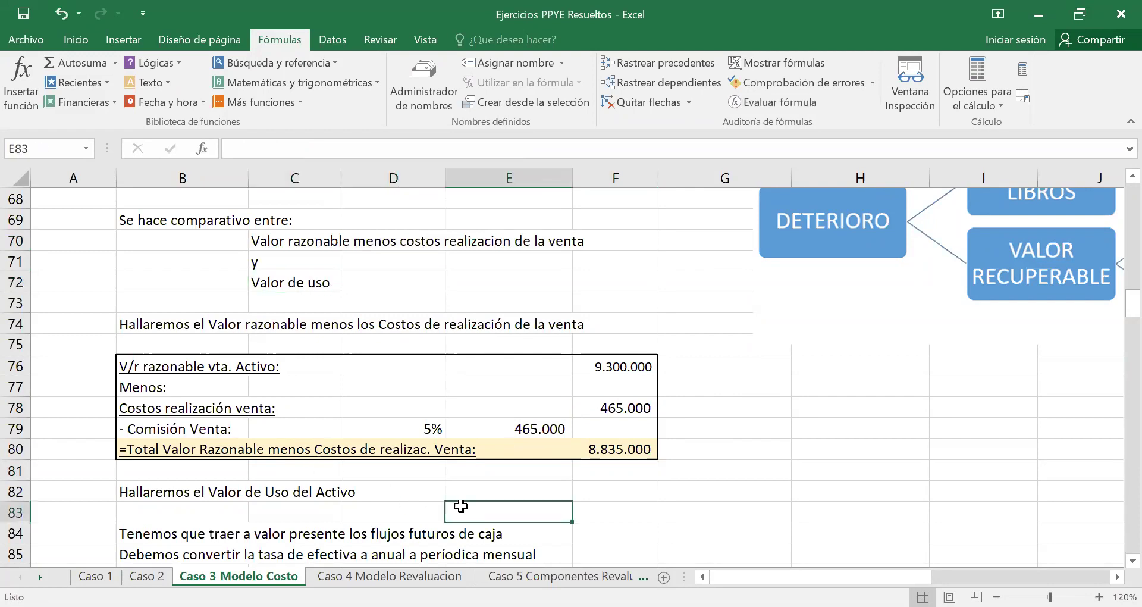
pyautogui.scroll(-2, 272, 483)
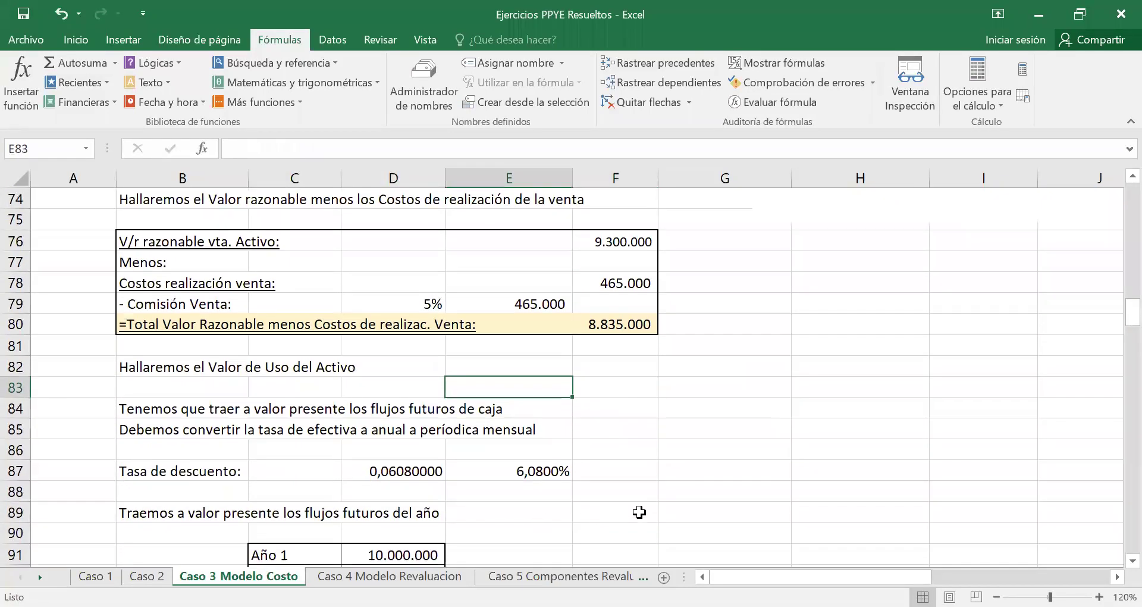
pyautogui.click(179, 365)
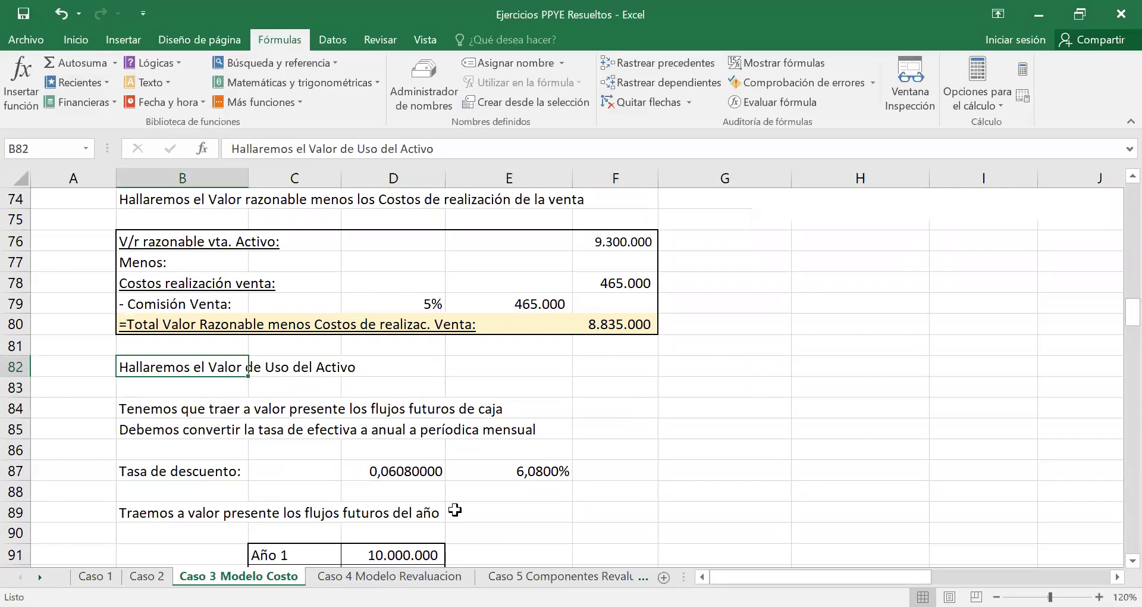
pyautogui.click(211, 402)
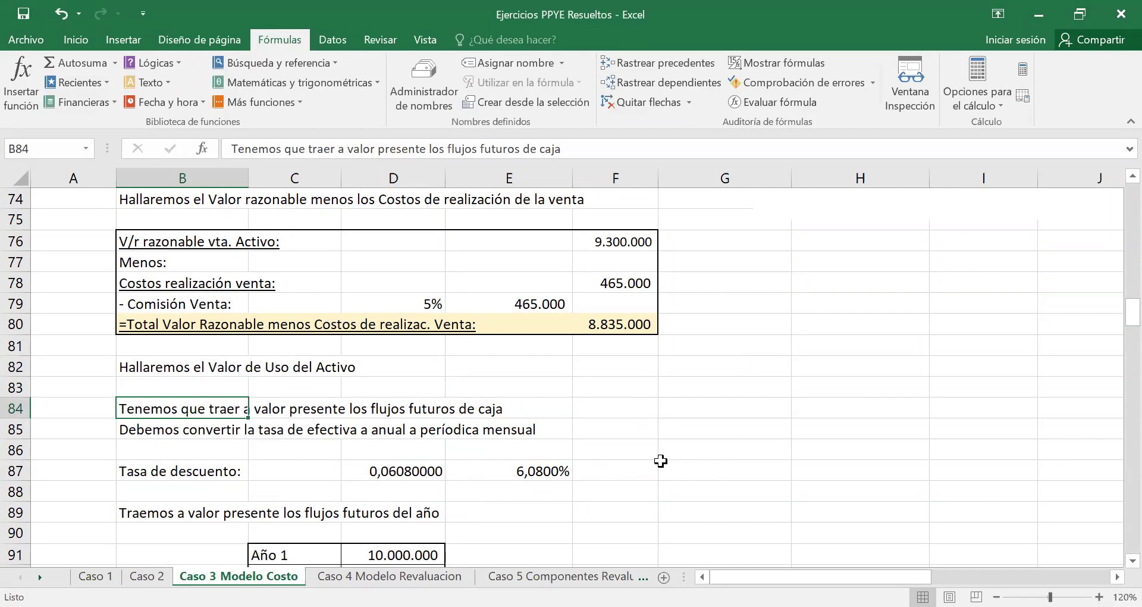
# Look over the value in use section and inspect the discount rate formula in D87.
pyautogui.scroll(-4, 661, 461)
pyautogui.scroll(-2, 660, 463)
pyautogui.scroll(3, 661, 463)
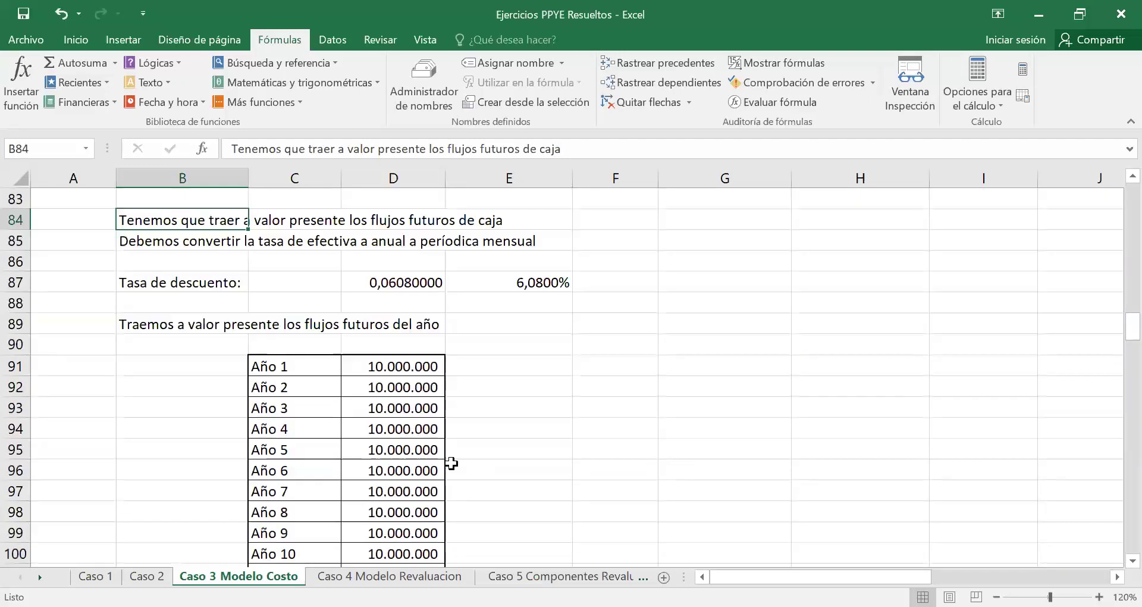
pyautogui.click(197, 283)
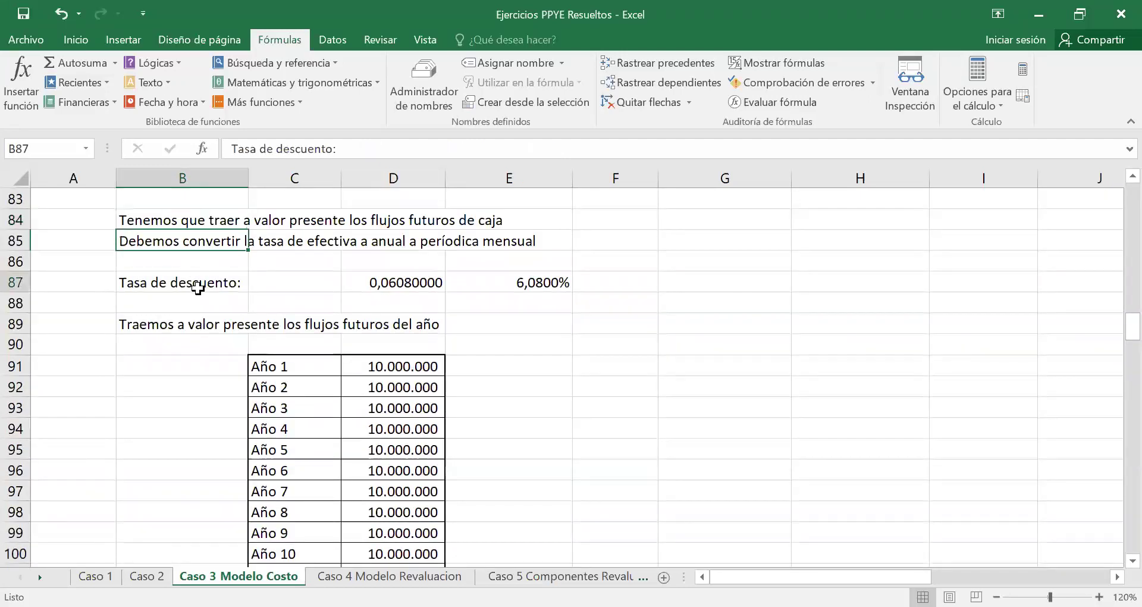
pyautogui.click(398, 282)
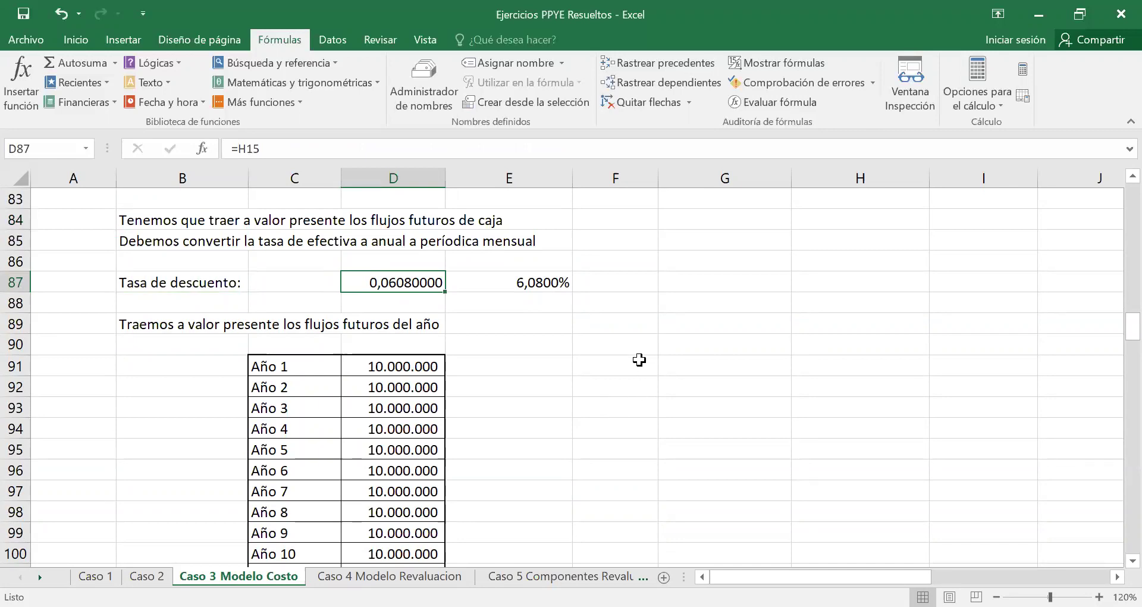
# Trace the discount rate to the projection rate formula in H15 and highlight its inflation and risk rates in H12:H13.
pyautogui.scroll(1, 640, 360)
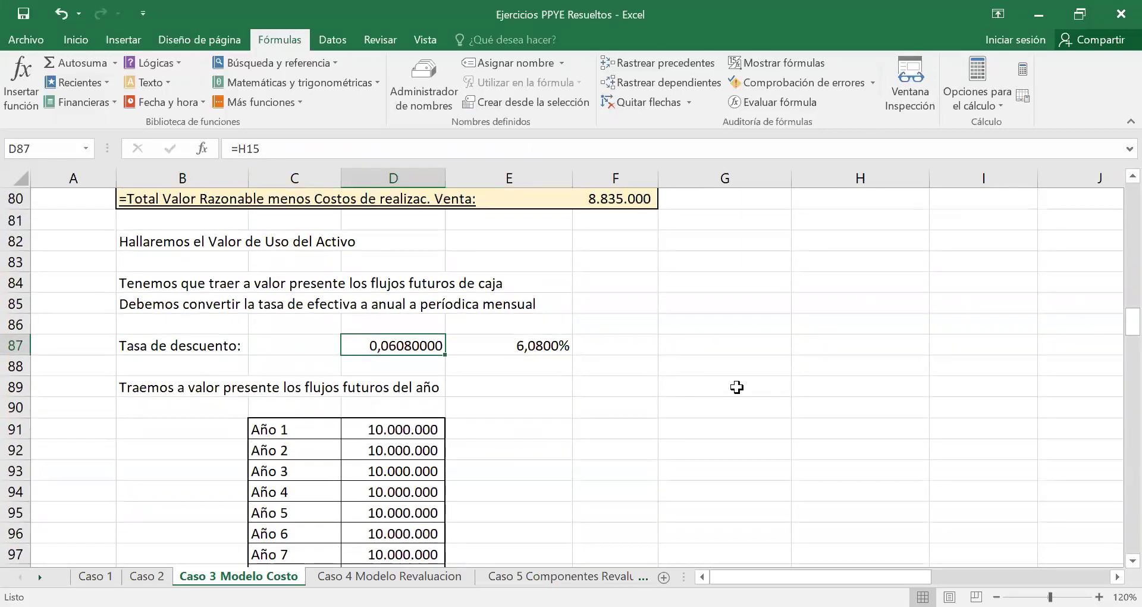
pyautogui.scroll(6, 737, 388)
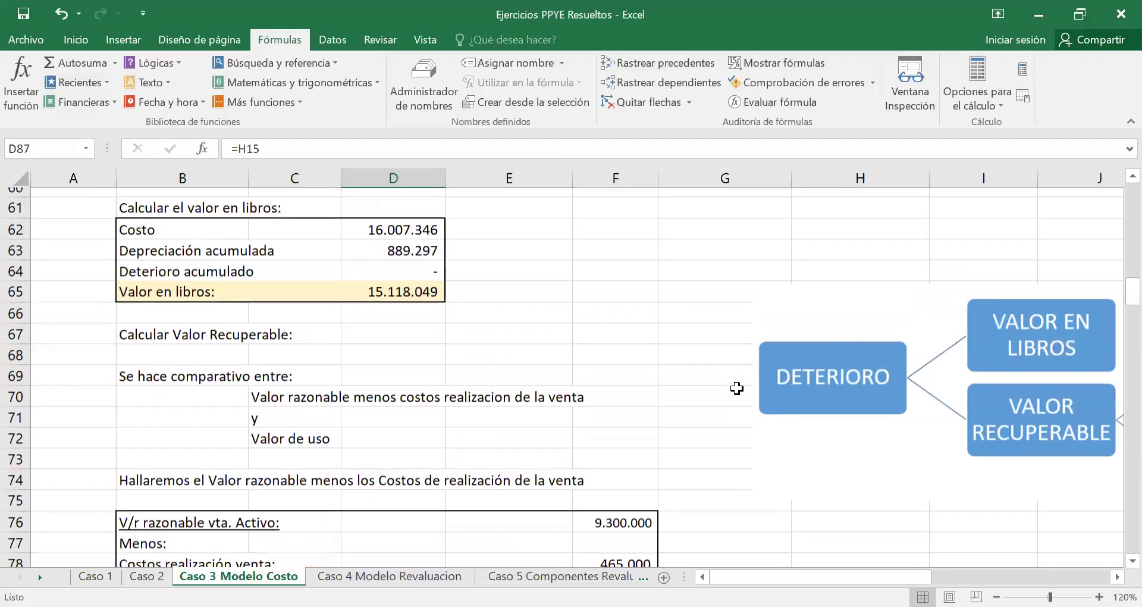
pyautogui.scroll(10, 736, 387)
pyautogui.scroll(7, 737, 387)
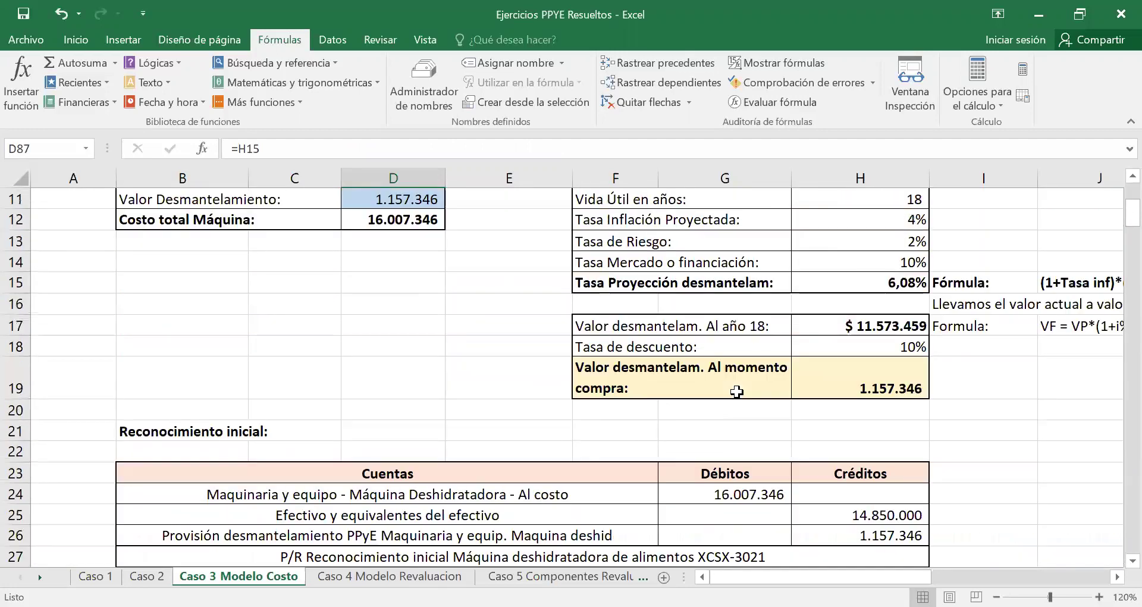
pyautogui.scroll(2, 737, 391)
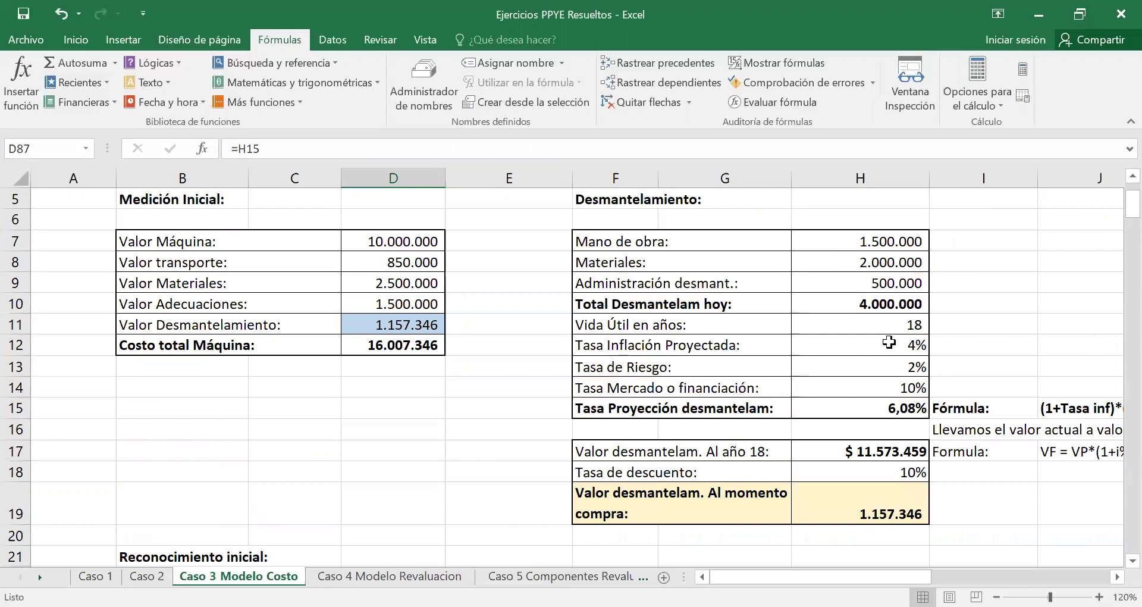
pyautogui.moveTo(890, 339); pyautogui.dragTo(869, 368)
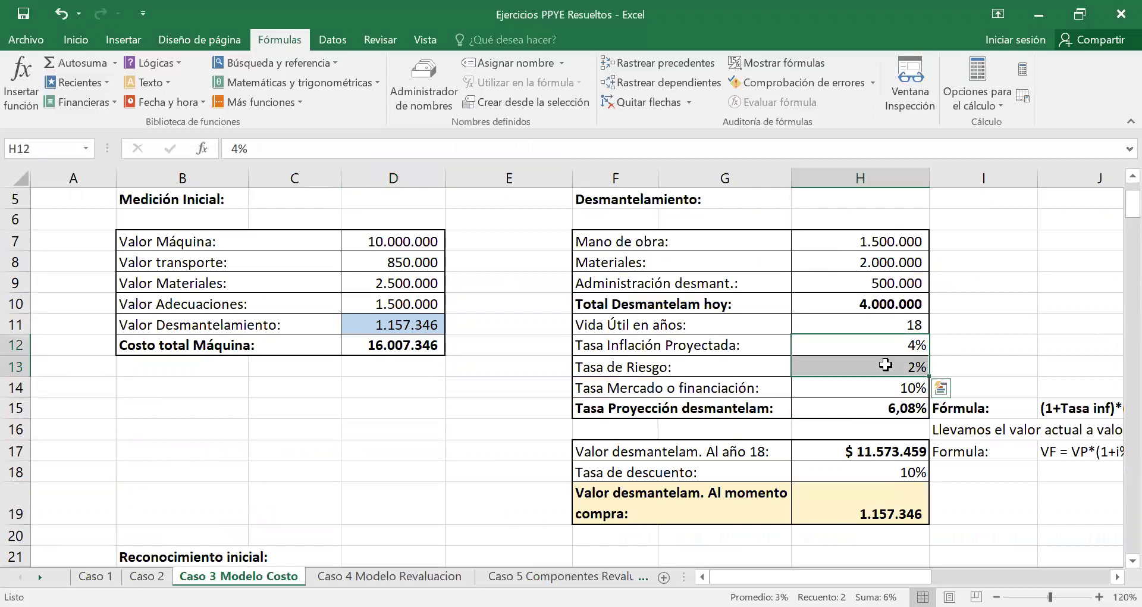
pyautogui.click(948, 344)
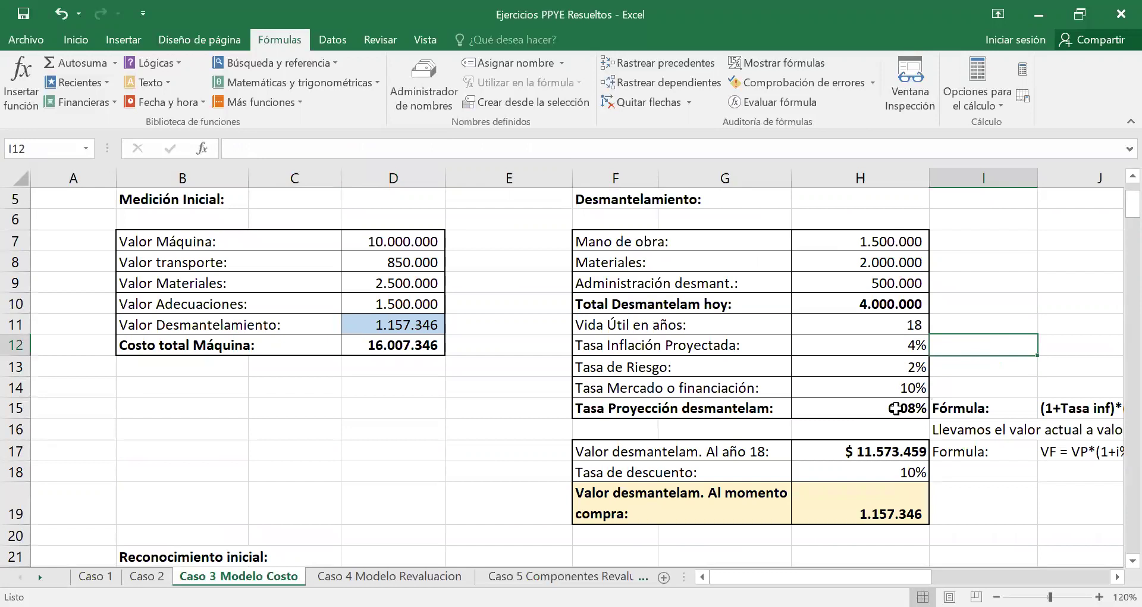
pyautogui.click(890, 409)
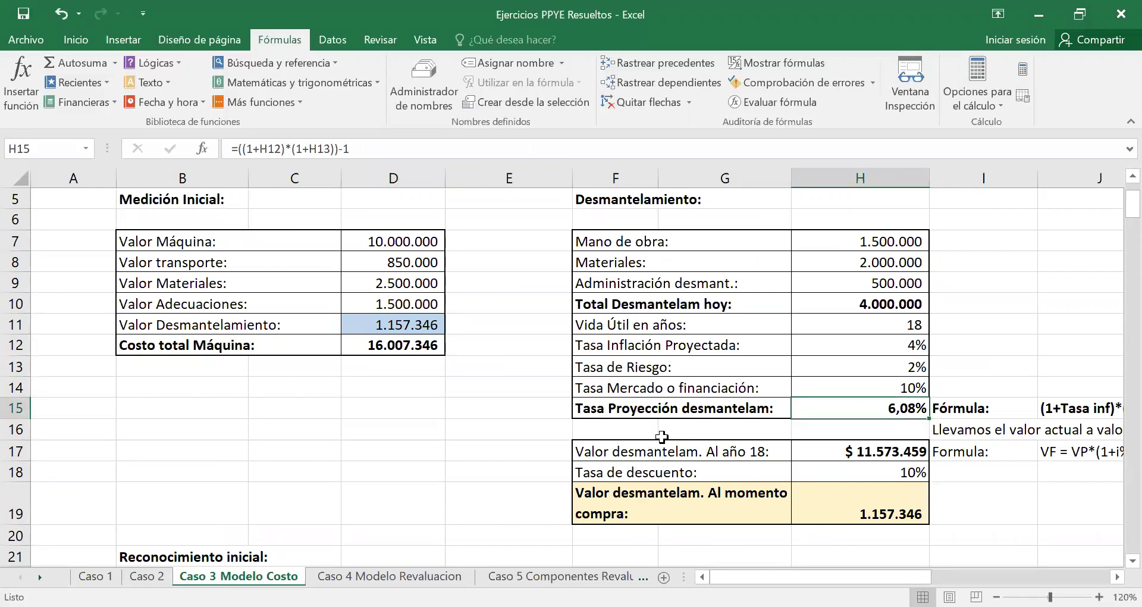
pyautogui.moveTo(887, 338); pyautogui.dragTo(886, 366)
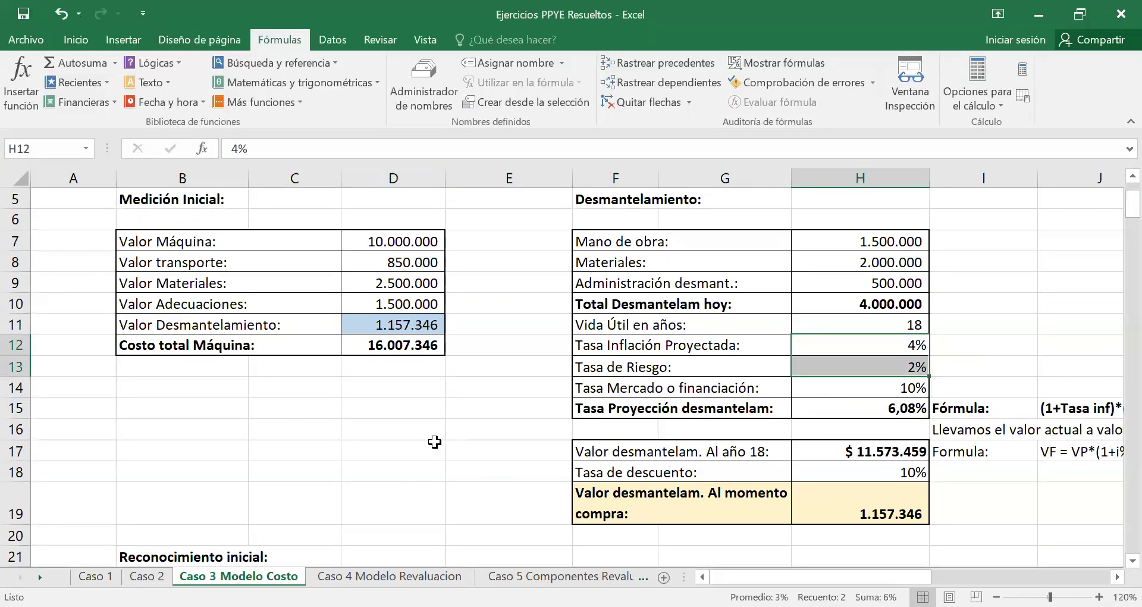
# Add the note "Esta tasa sale de la inflacion y tasa de riesgo" in F87, beside the discount rate.
pyautogui.scroll(-14, 434, 441)
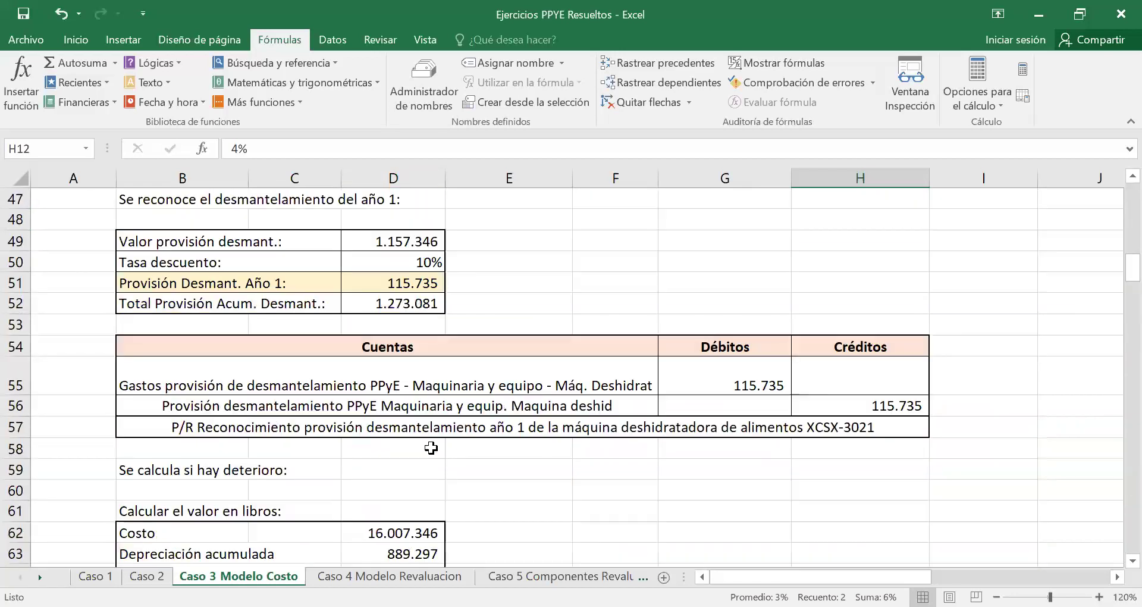
pyautogui.scroll(-8, 431, 448)
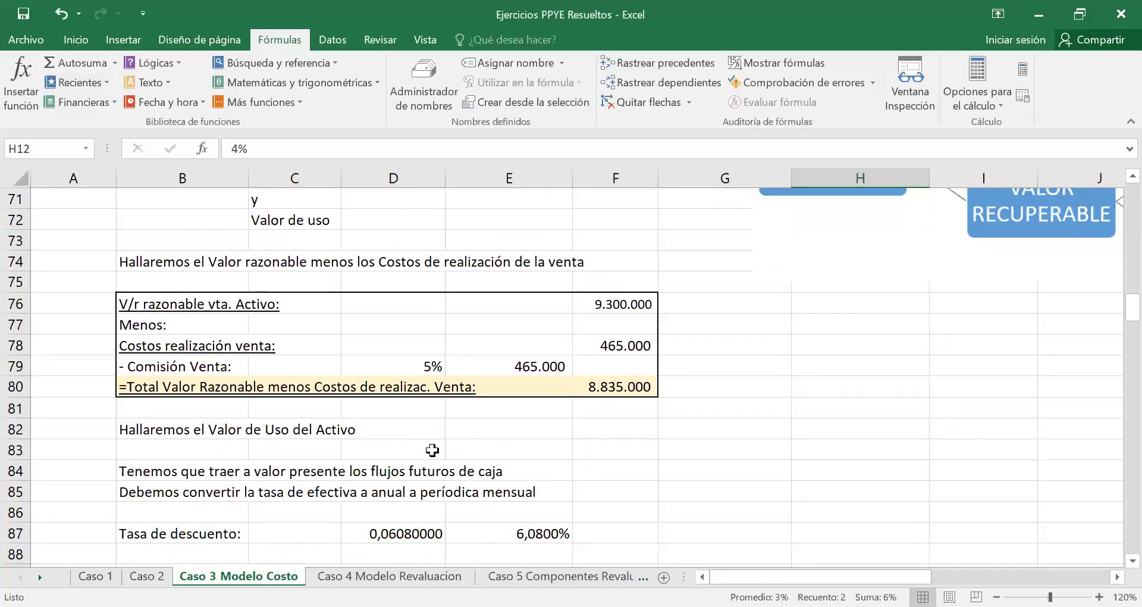
pyautogui.scroll(-2, 433, 450)
pyautogui.click(627, 411)
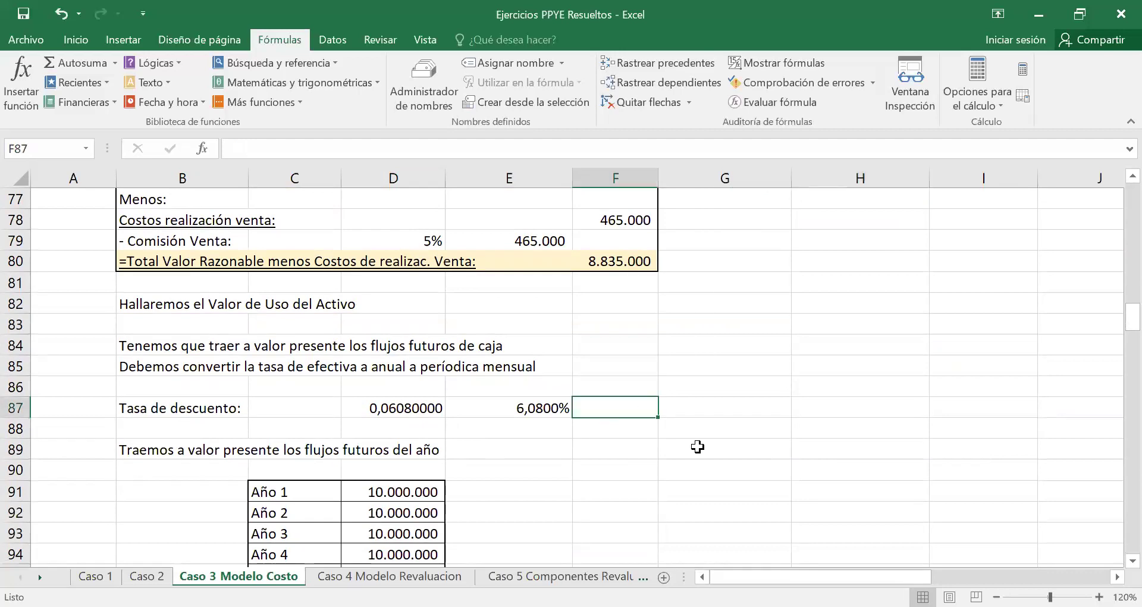
pyautogui.write('Esta ta')
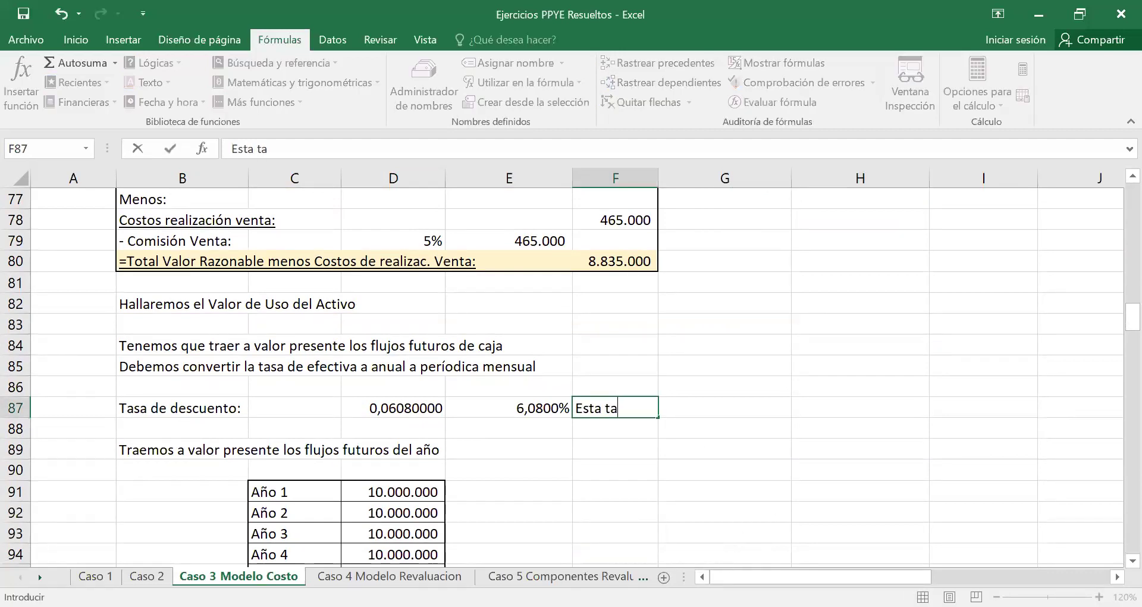
pyautogui.write('sa sale de la inflacion y tasa de riesgo')
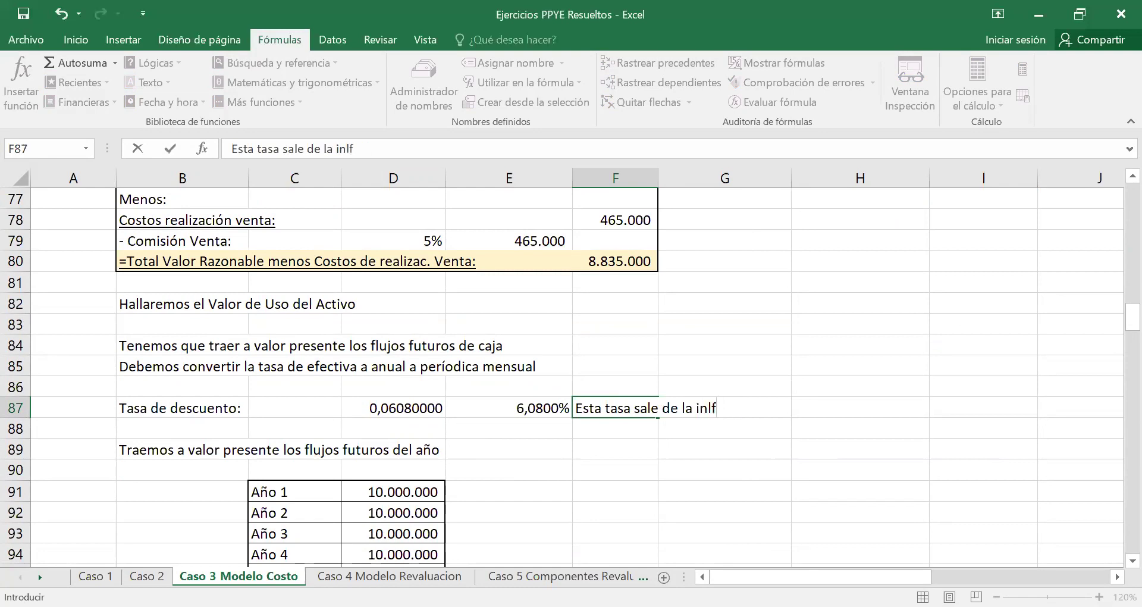
pyautogui.write('on ')
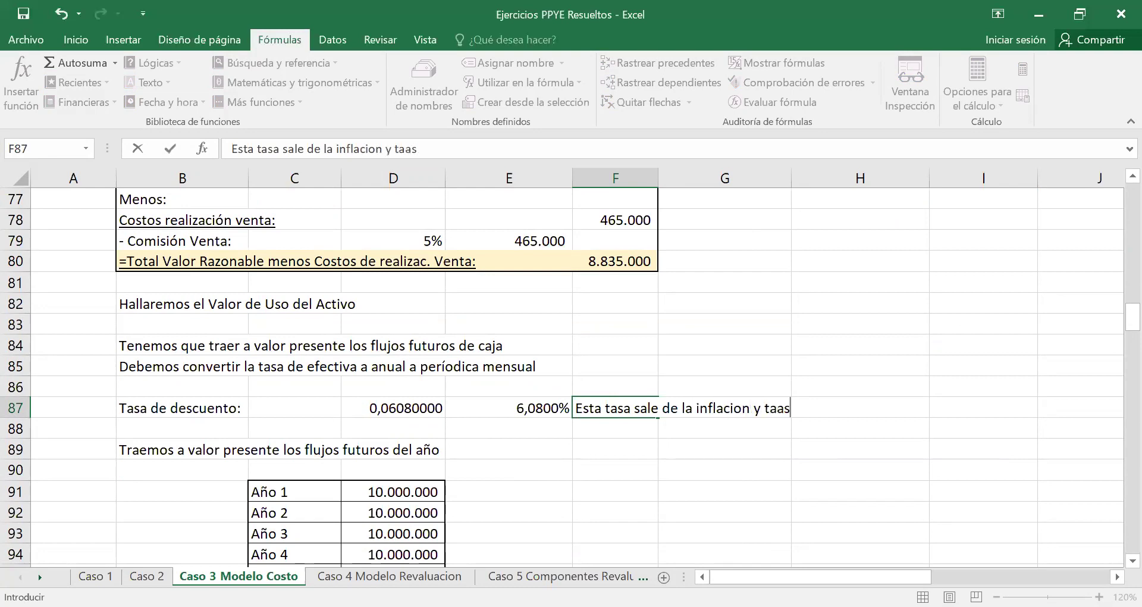
pyautogui.write('y tasa de riesgo')
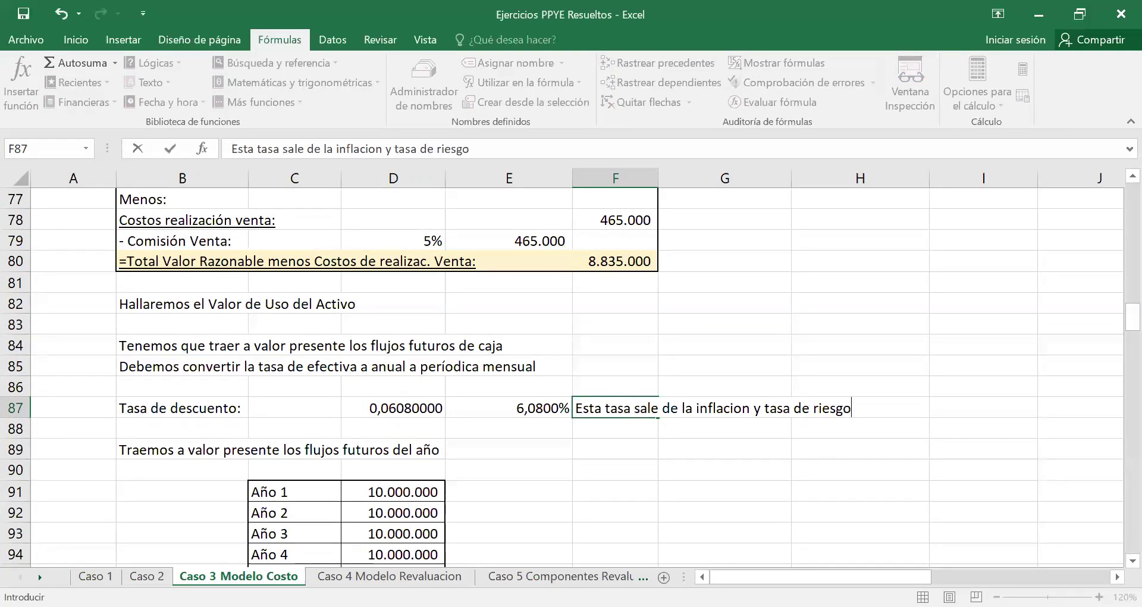
pyautogui.press('Return')
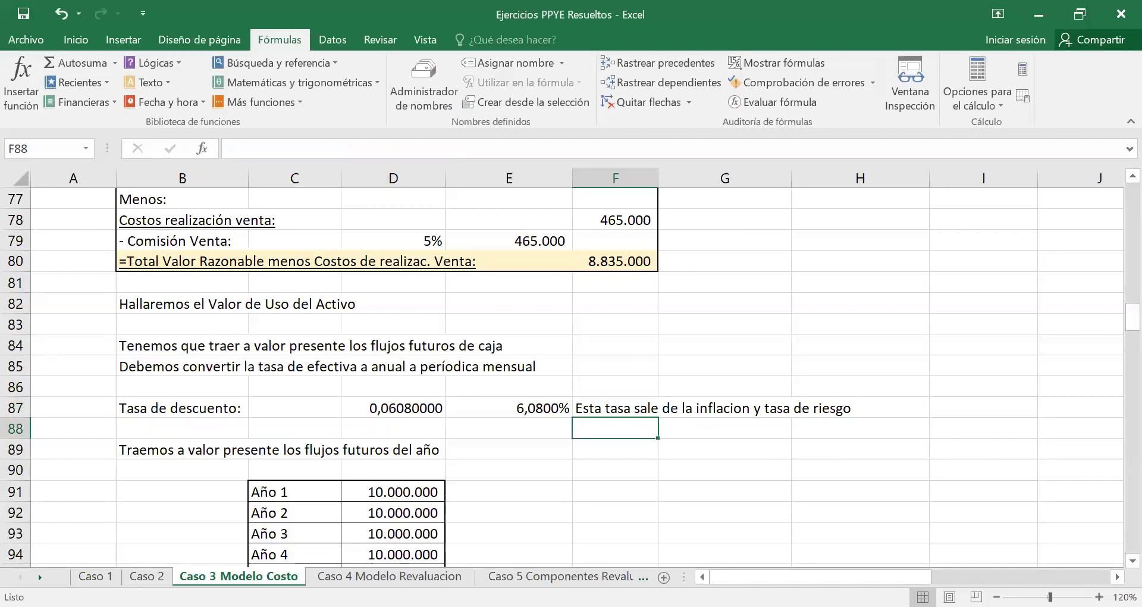
# Check the discount rate formulas in D87 and E87, and select the future cash flows heading in B89.
pyautogui.press('Up')
pyautogui.press('Left')
pyautogui.press('Left')
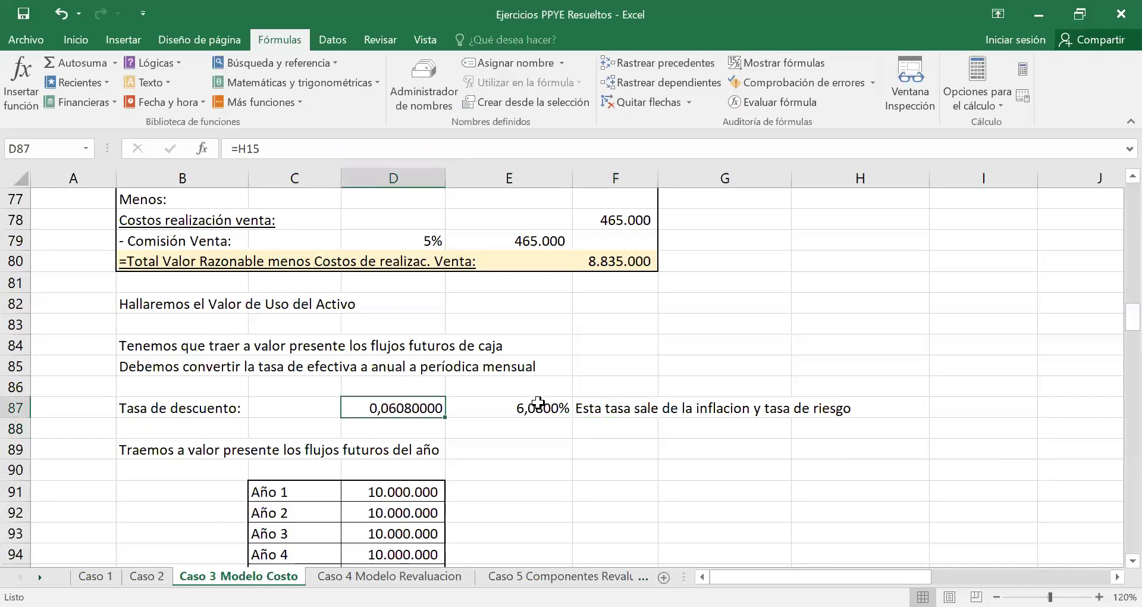
pyautogui.click(538, 403)
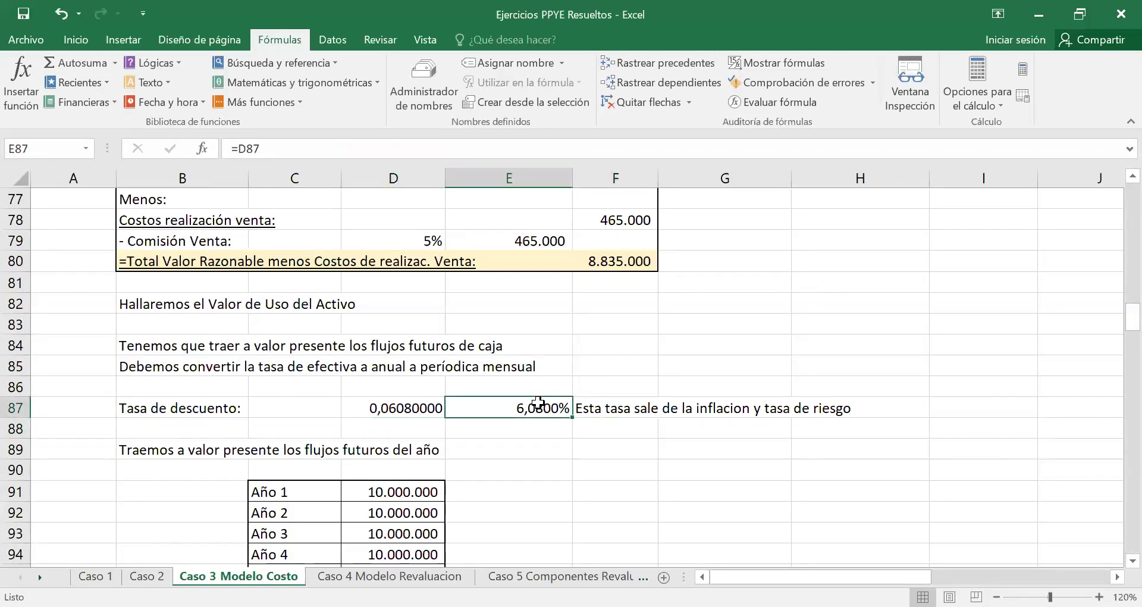
pyautogui.click(191, 410)
pyautogui.click(215, 445)
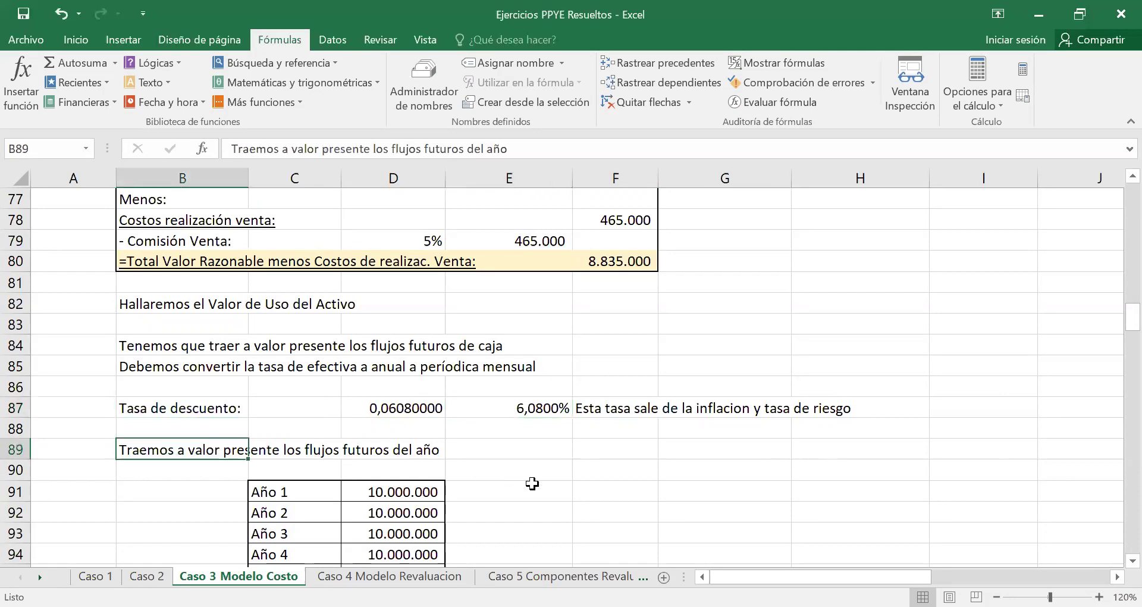
# Go through the annual cash flow table from Año 1 to the Año 17 amount in D107.
pyautogui.scroll(-3, 533, 471)
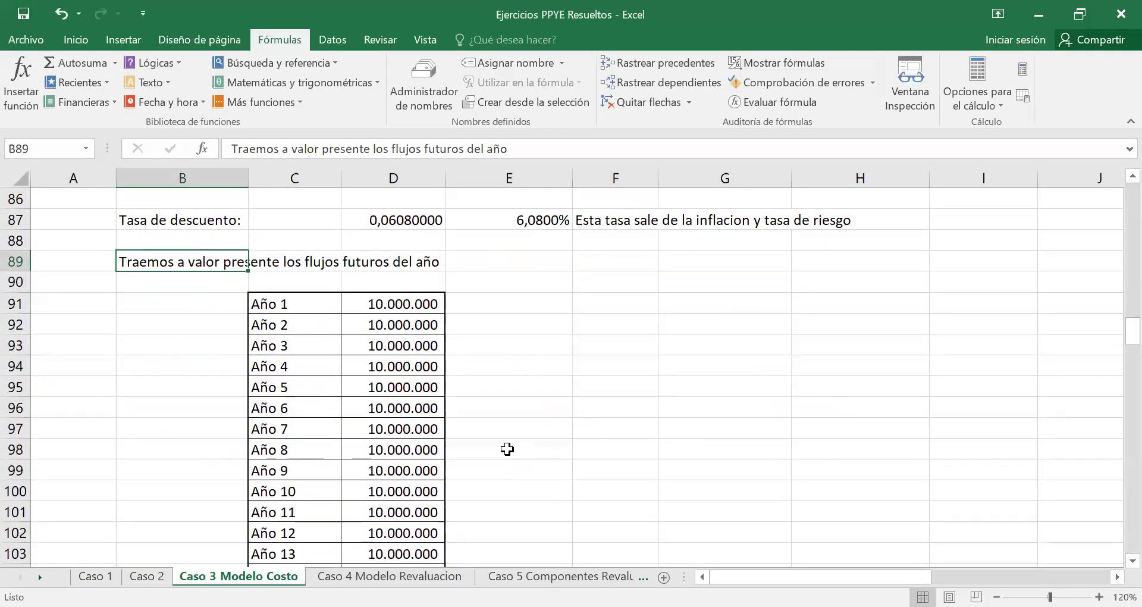
pyautogui.scroll(-2, 574, 420)
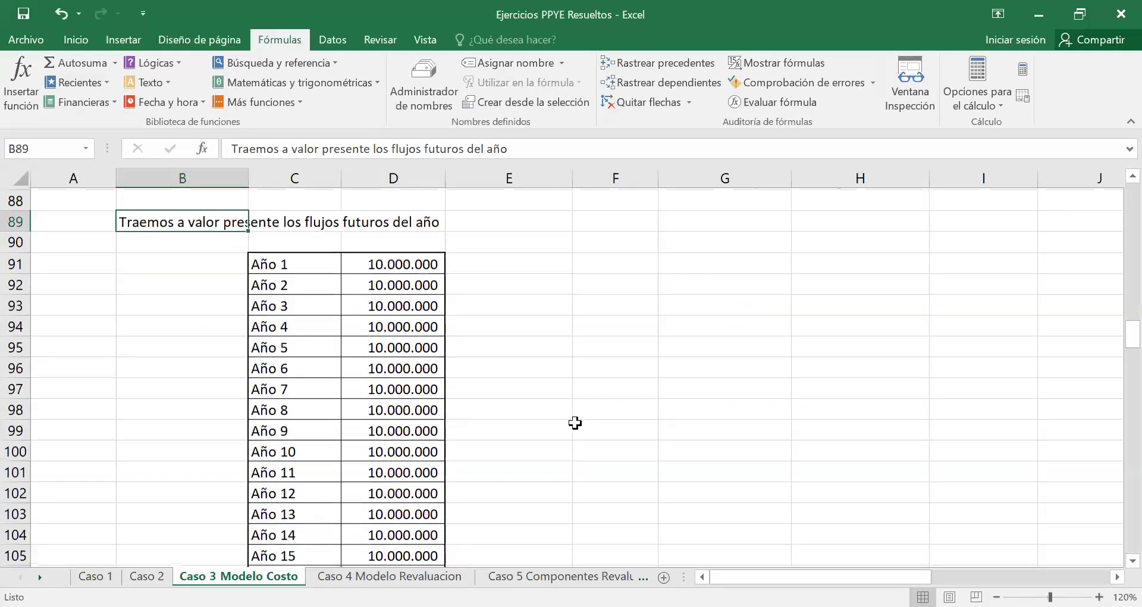
pyautogui.scroll(-1, 575, 423)
pyautogui.scroll(3, 575, 423)
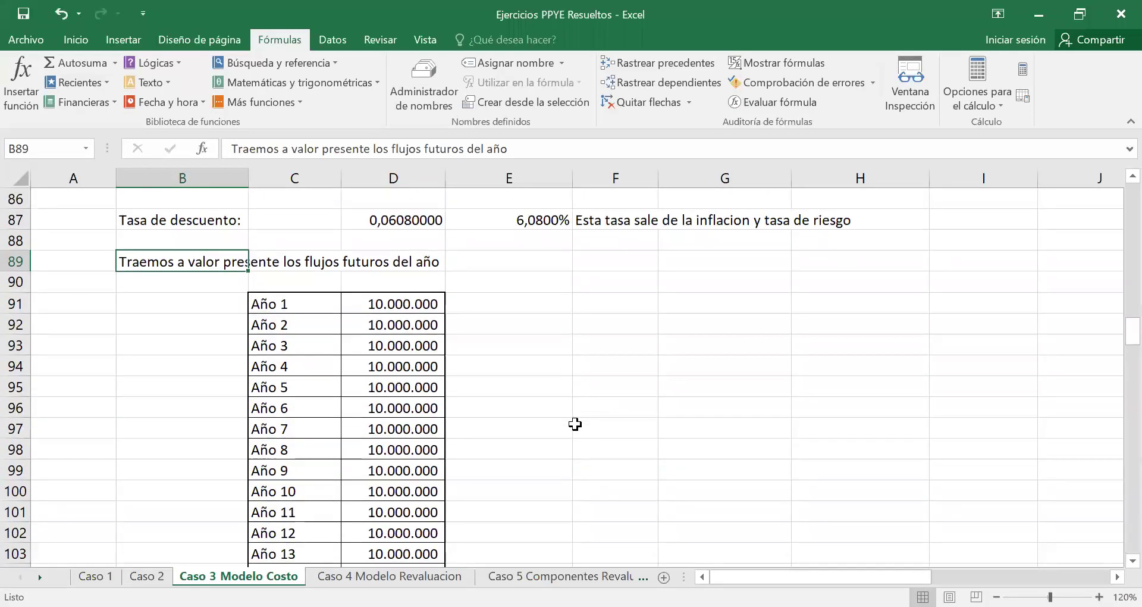
pyautogui.scroll(1, 536, 363)
pyautogui.scroll(-2, 536, 363)
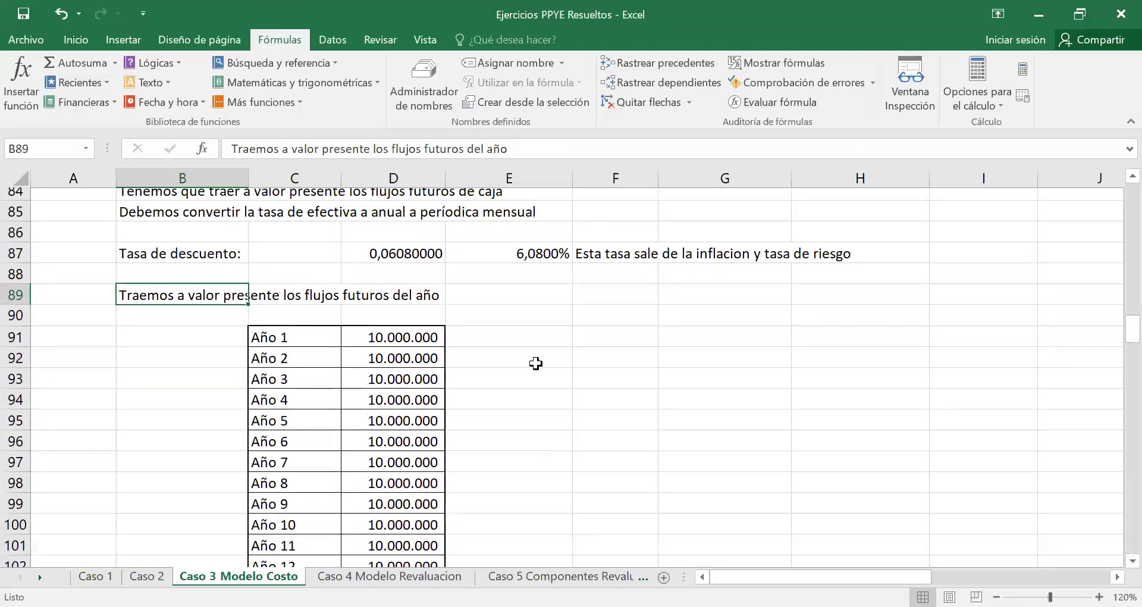
pyautogui.scroll(-1, 319, 531)
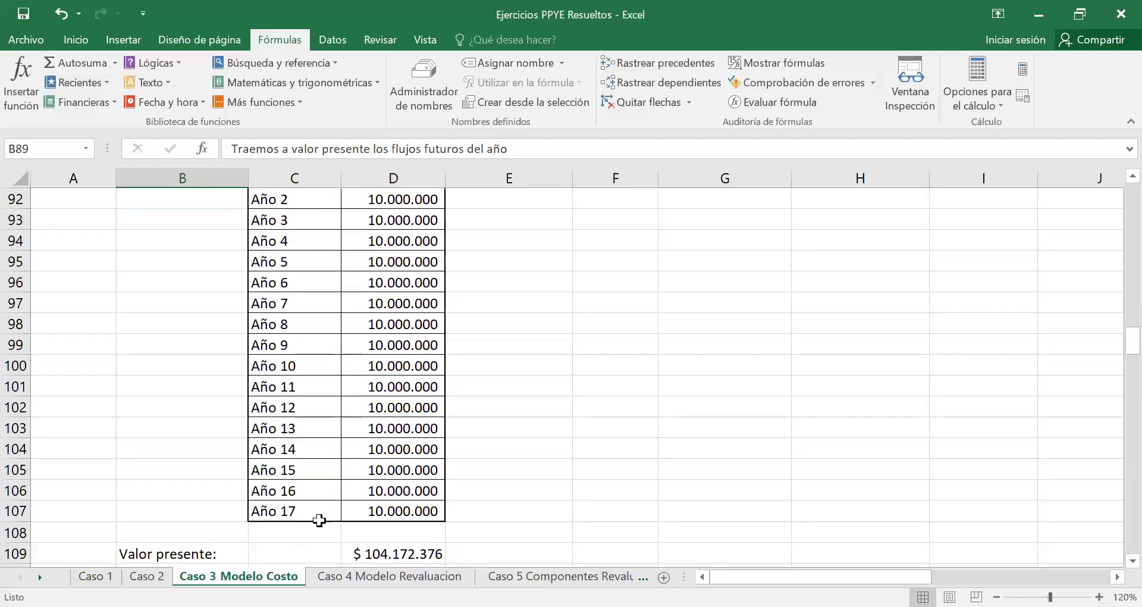
pyautogui.click(395, 507)
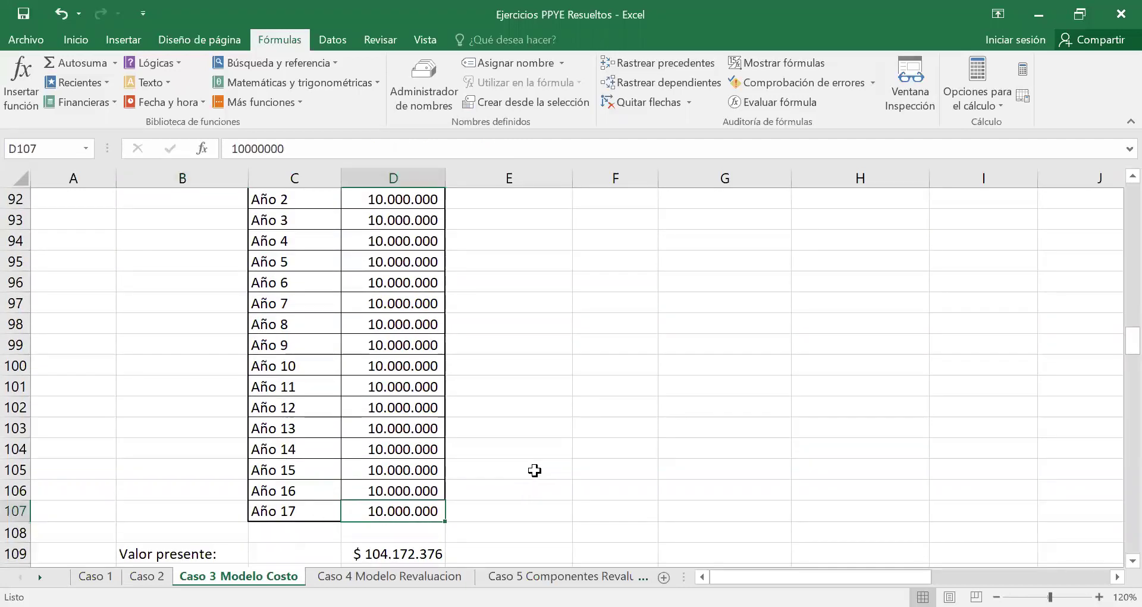
# Review the year 1 subsequent measurement data in row 30 and relate it to the annual cash flows starting in D91.
pyautogui.scroll(14, 602, 434)
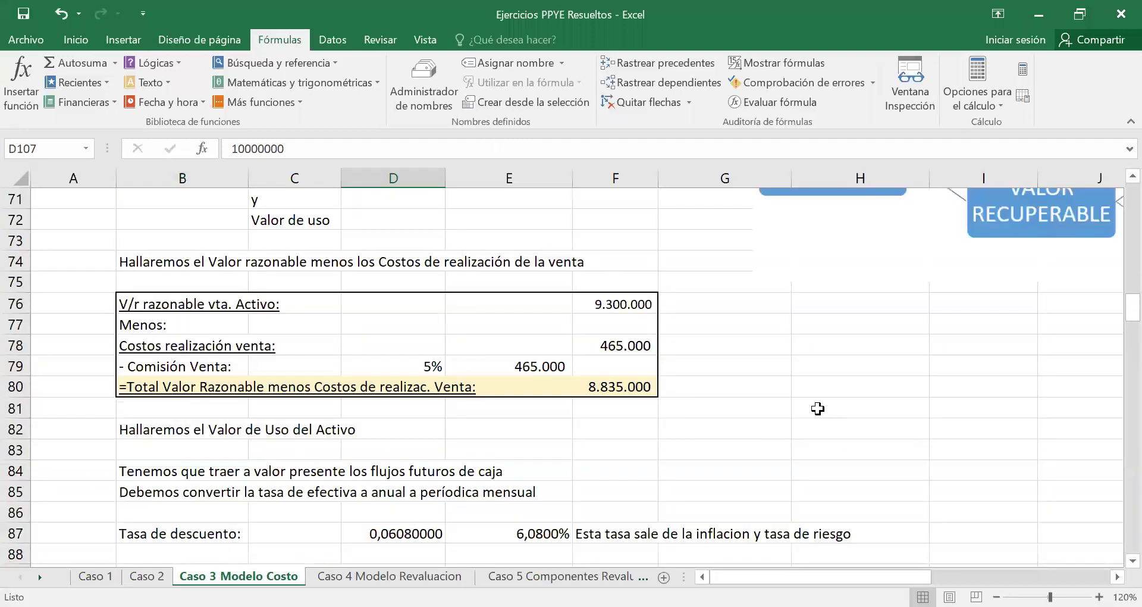
pyautogui.scroll(10, 824, 409)
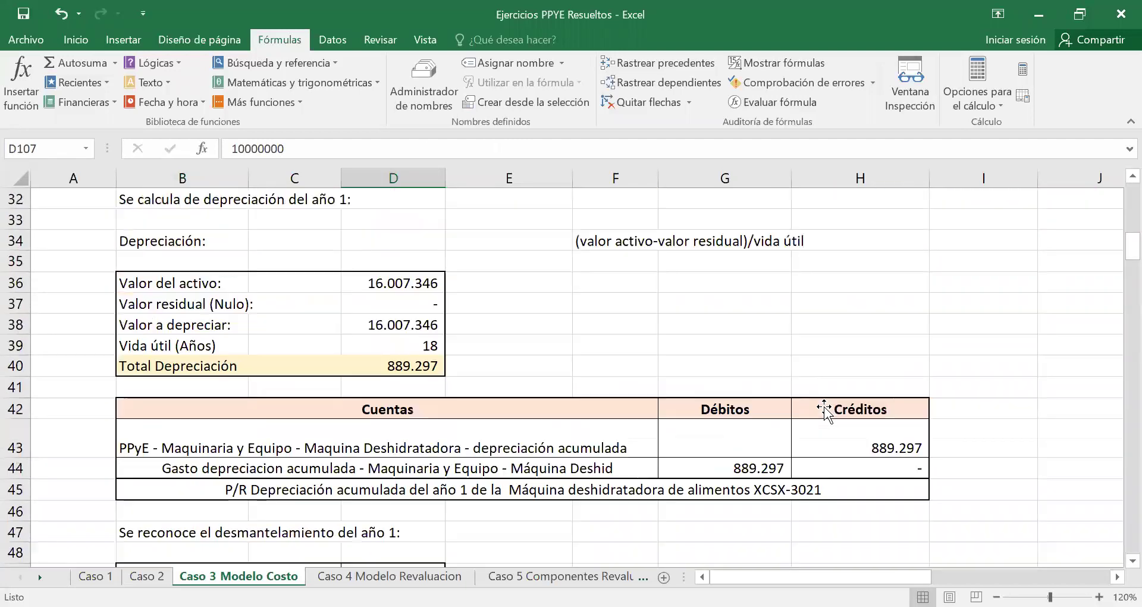
pyautogui.scroll(-1, 816, 417)
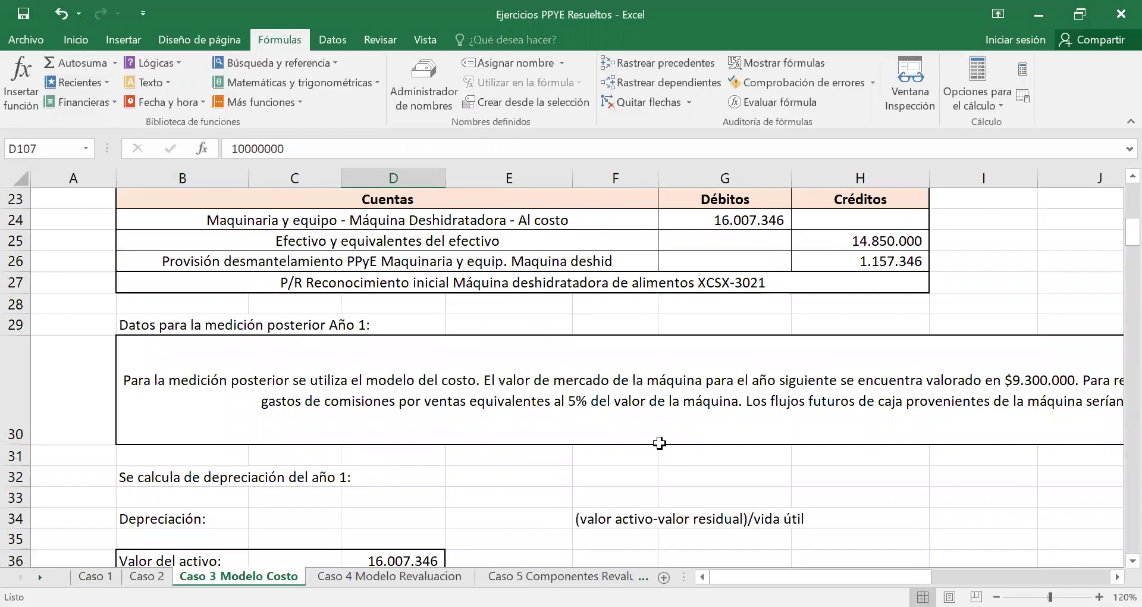
pyautogui.scroll(-14, 660, 443)
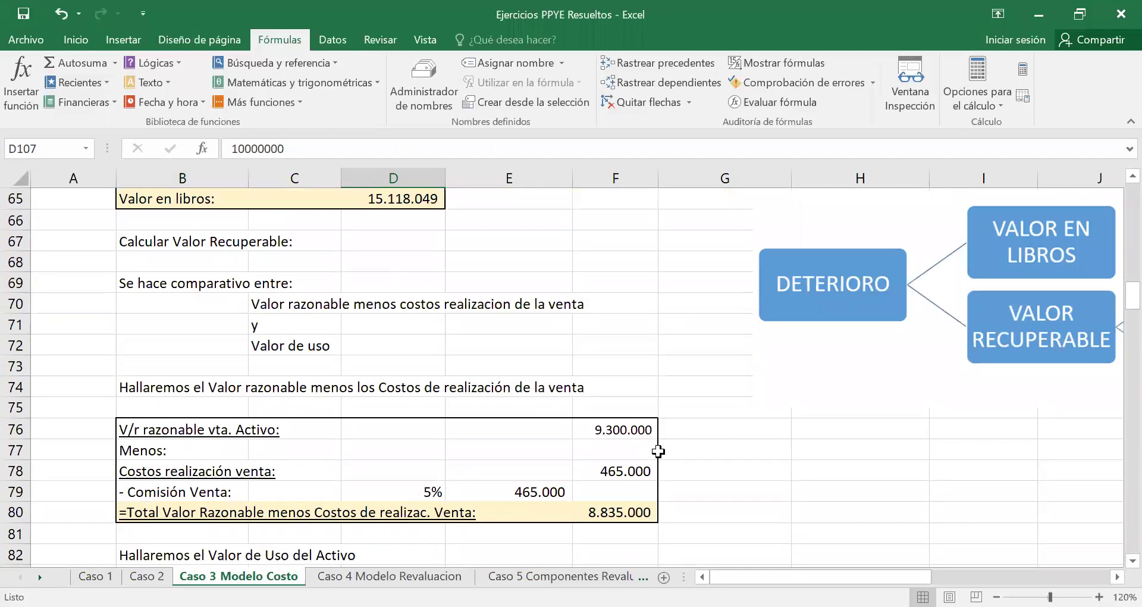
pyautogui.scroll(-4, 659, 451)
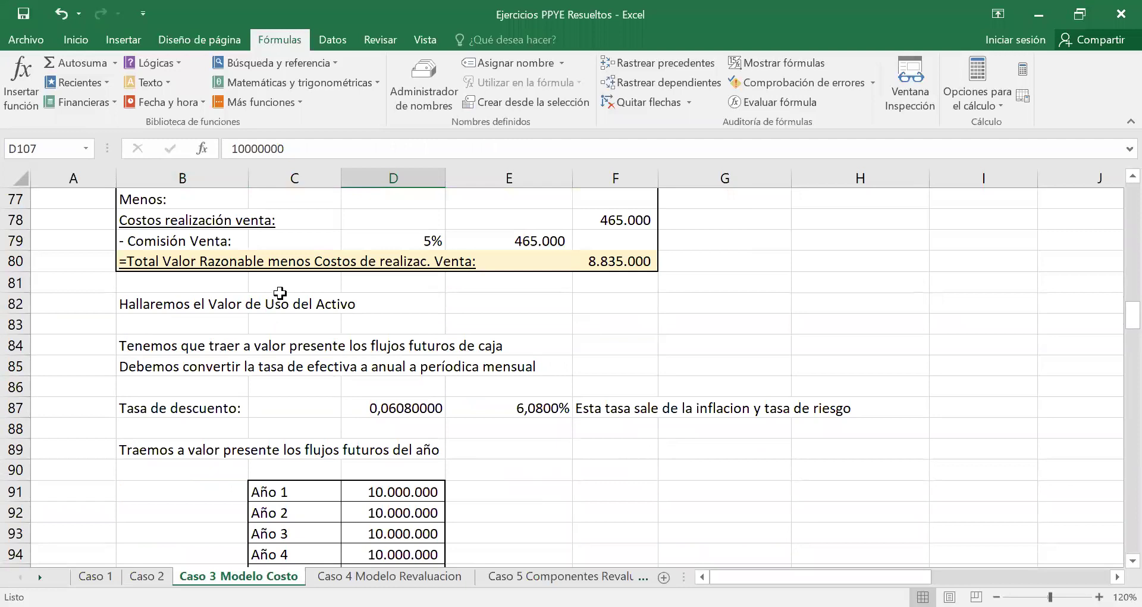
pyautogui.moveTo(295, 491); pyautogui.dragTo(311, 553)
pyautogui.click(400, 221)
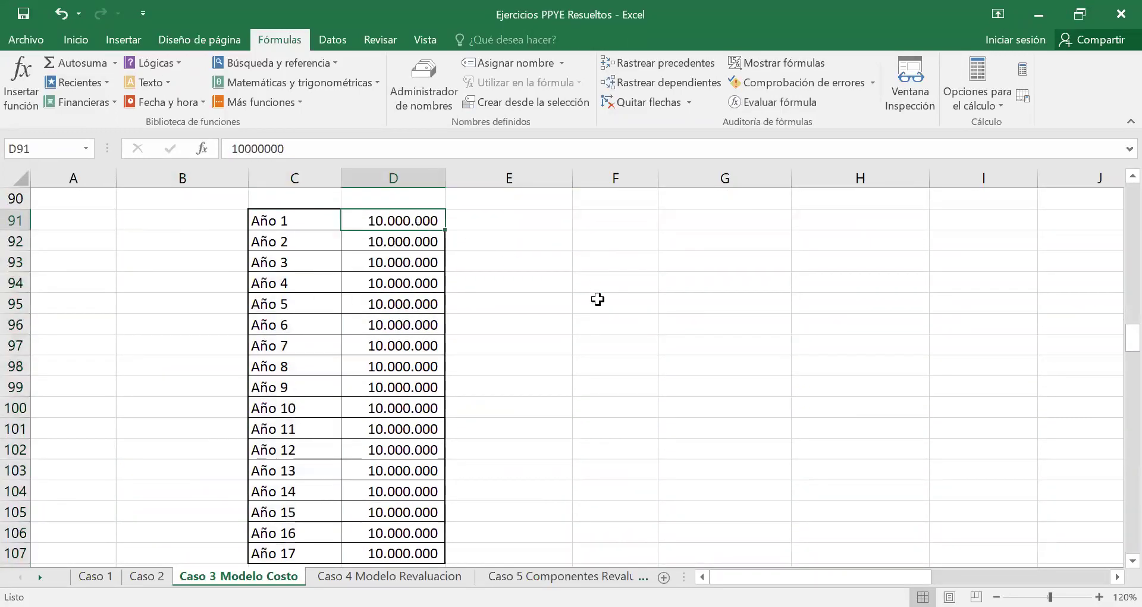
pyautogui.scroll(16, 673, 375)
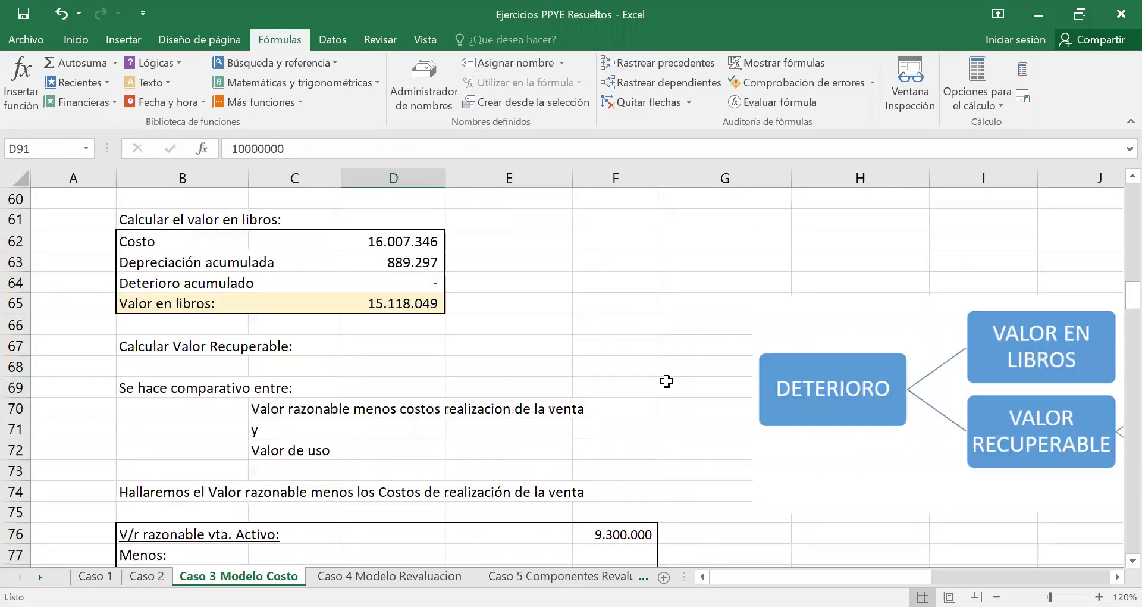
# Read the full paragraph in B30 for the machine's market value, sales commission and annual future cash flows.
pyautogui.scroll(7, 657, 378)
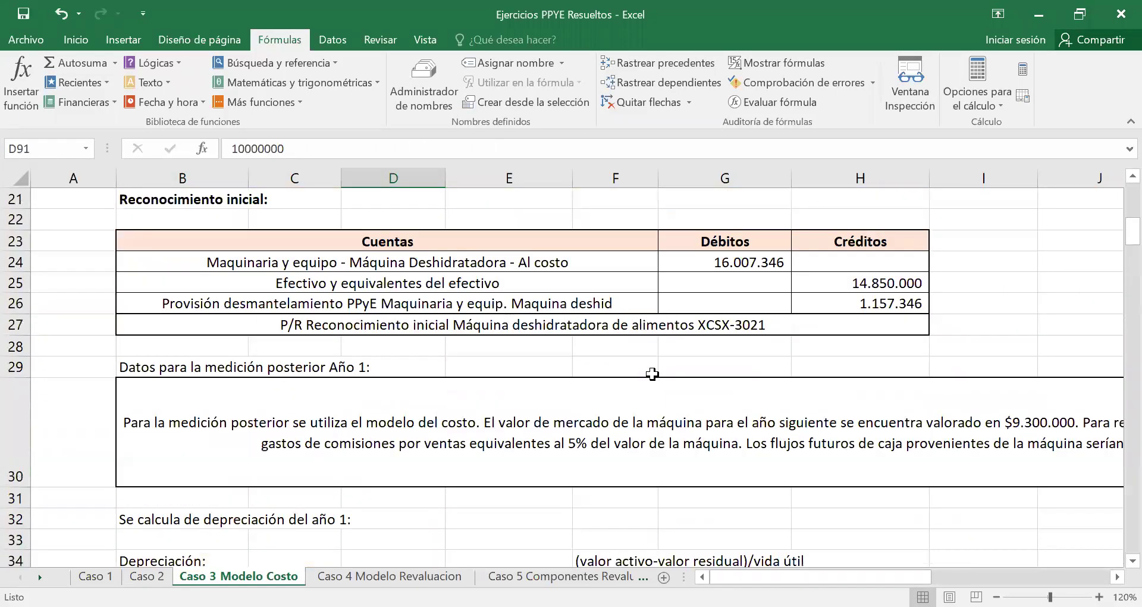
pyautogui.click(790, 457)
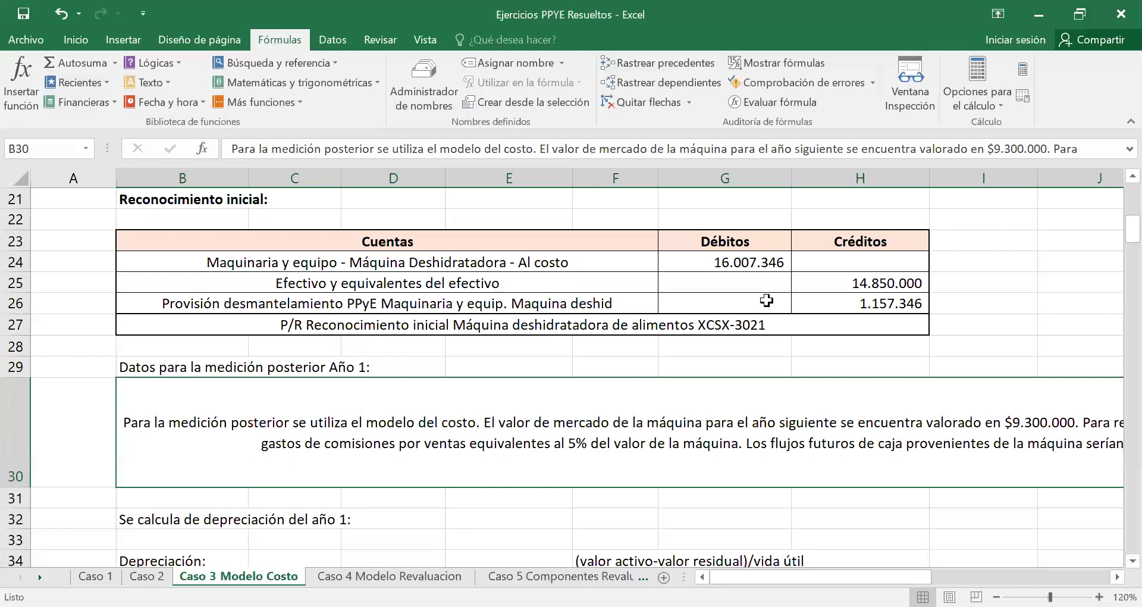
pyautogui.hscroll(3, 757, 459)
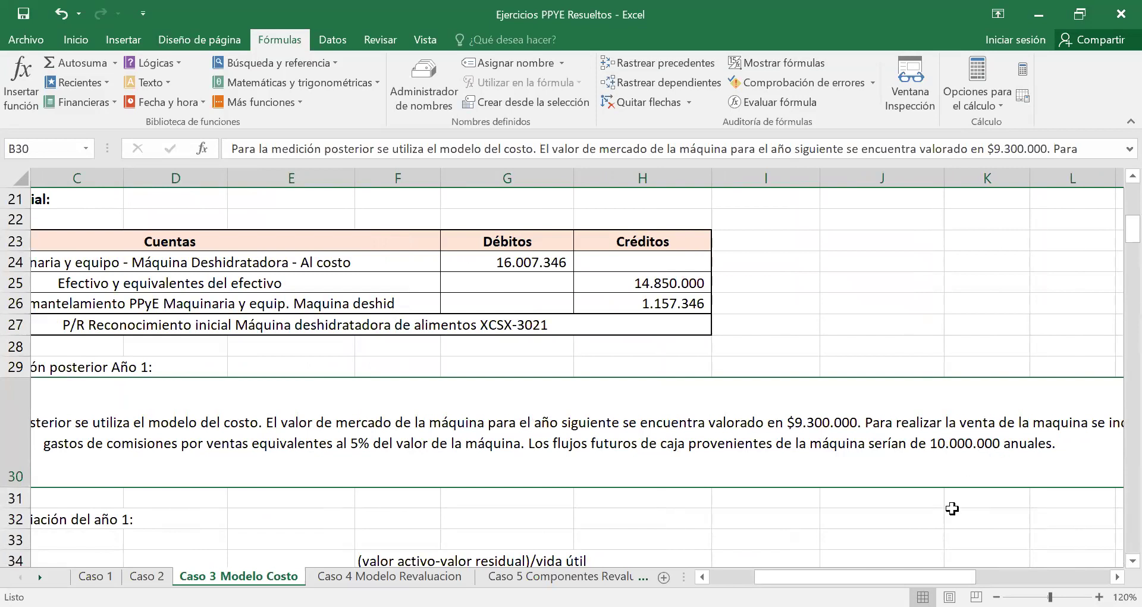
pyautogui.hscroll(-2, 866, 577)
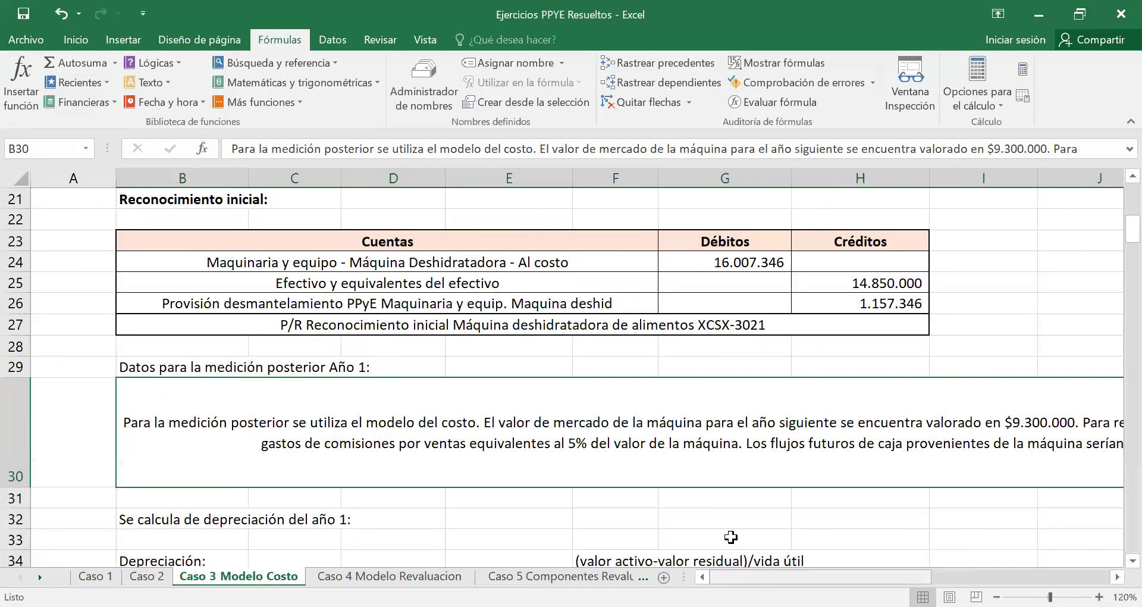
# Step through the annual future cash flow amounts in column D, from Año 1 in D91 through Año 17.
pyautogui.scroll(-3, 643, 470)
pyautogui.scroll(-7, 549, 428)
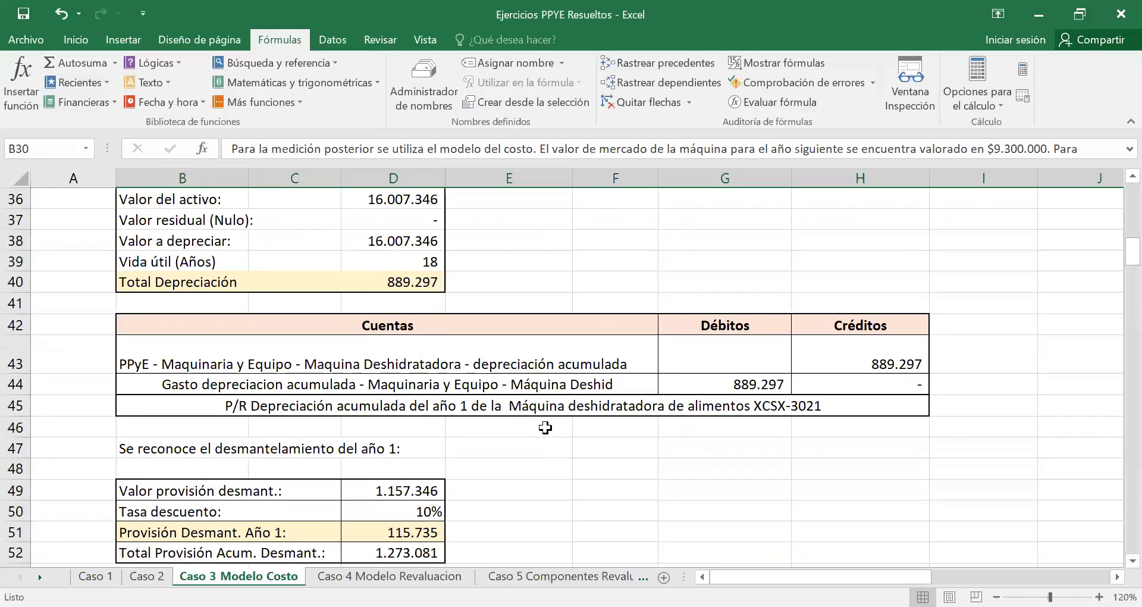
pyautogui.scroll(-4, 549, 426)
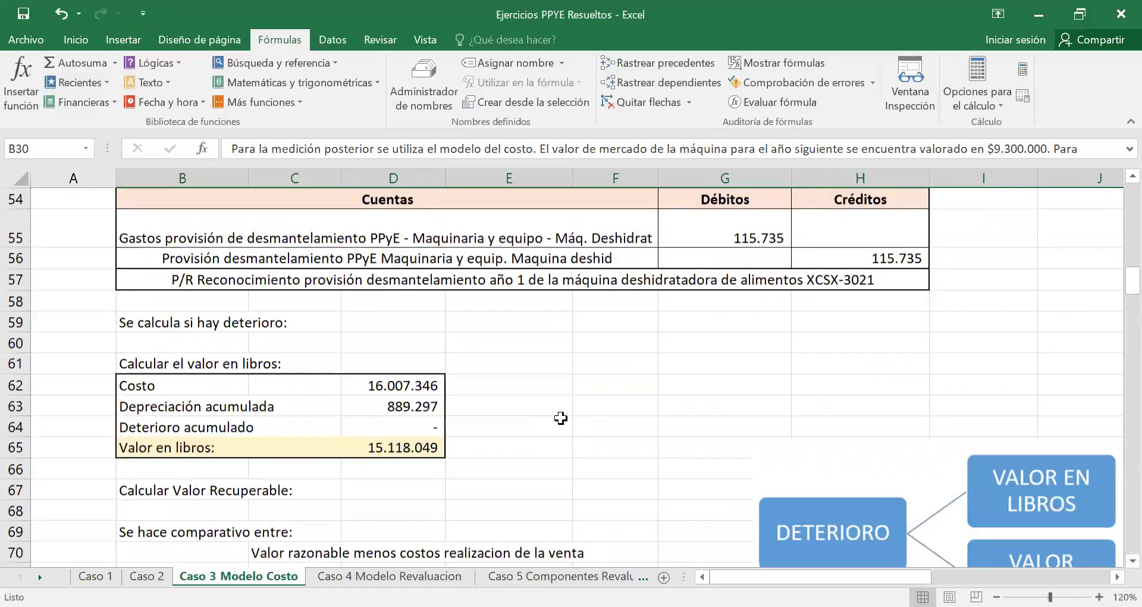
pyautogui.scroll(-6, 617, 397)
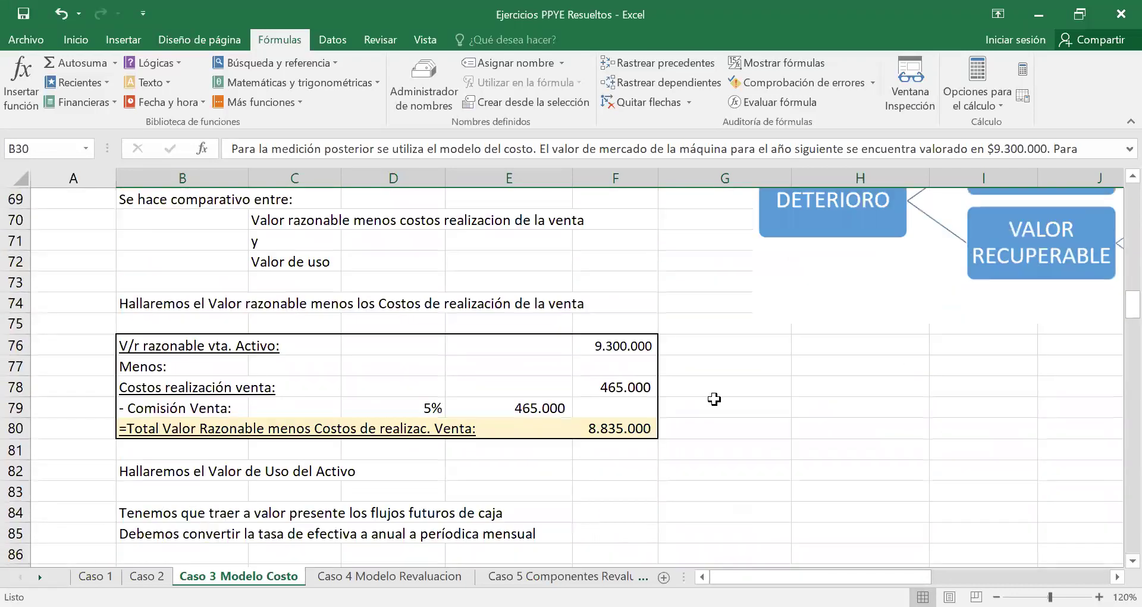
pyautogui.scroll(-1, 714, 403)
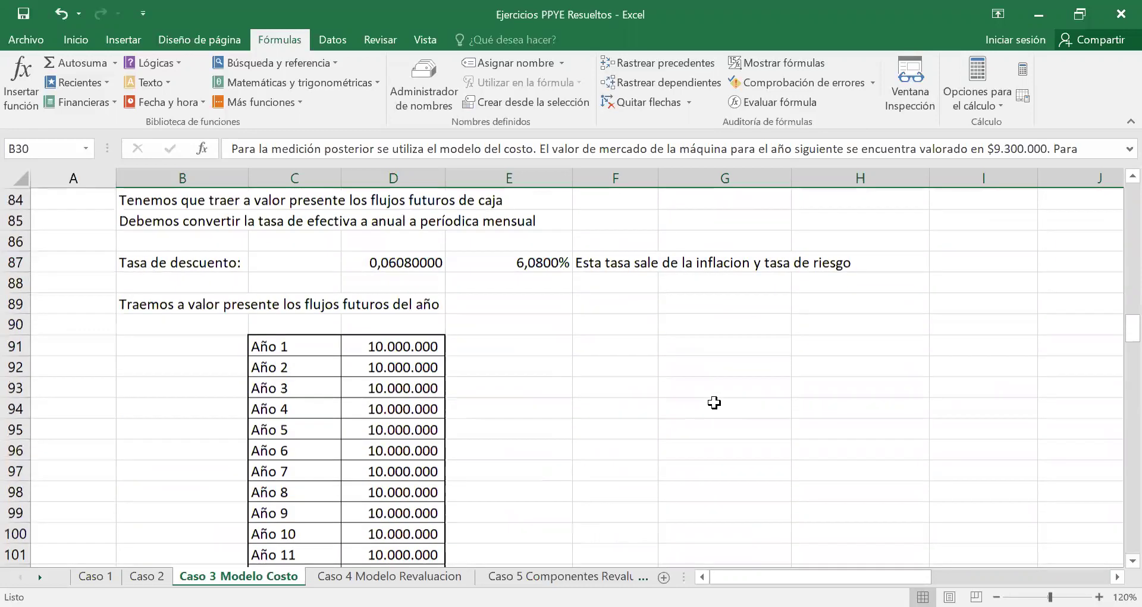
pyautogui.scroll(-1, 714, 402)
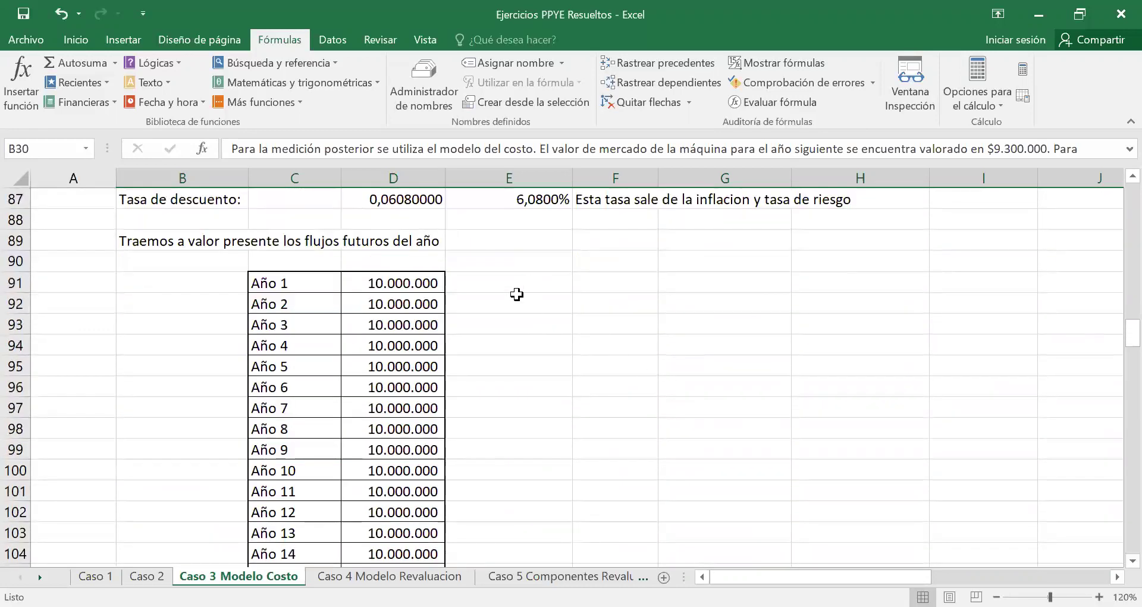
pyautogui.click(386, 285)
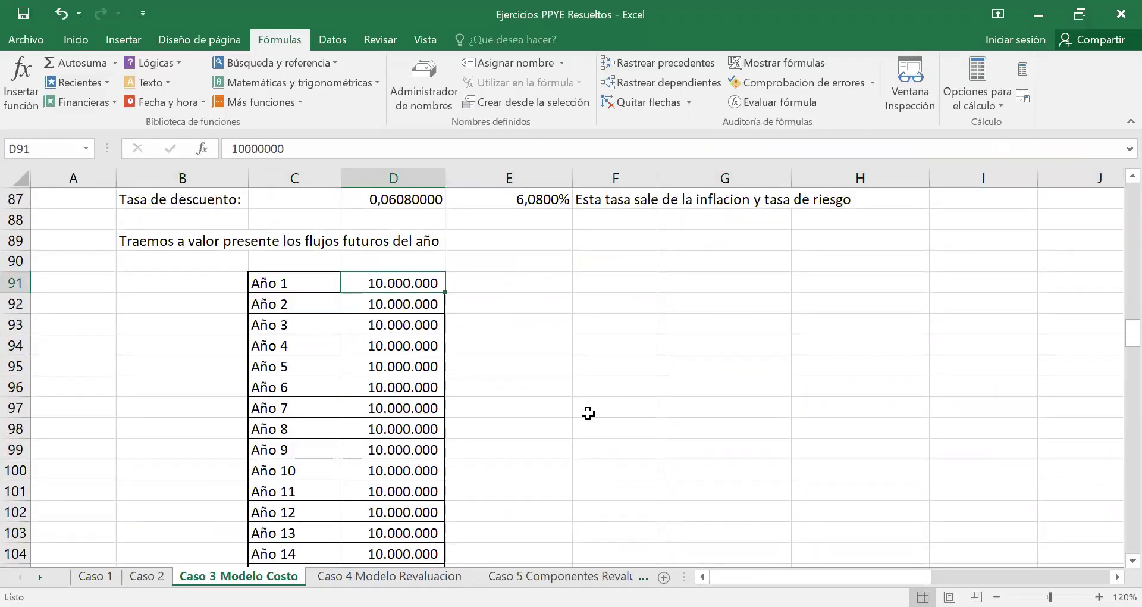
pyautogui.press('Down')
pyautogui.press('Down')
pyautogui.press('Down')
pyautogui.press('Down')
pyautogui.press('Down')
pyautogui.press('Down')
pyautogui.press('Down')
pyautogui.press('Down')
pyautogui.press('Down')
pyautogui.press('Down')
pyautogui.press('Down')
pyautogui.press('Down')
pyautogui.press('Down')
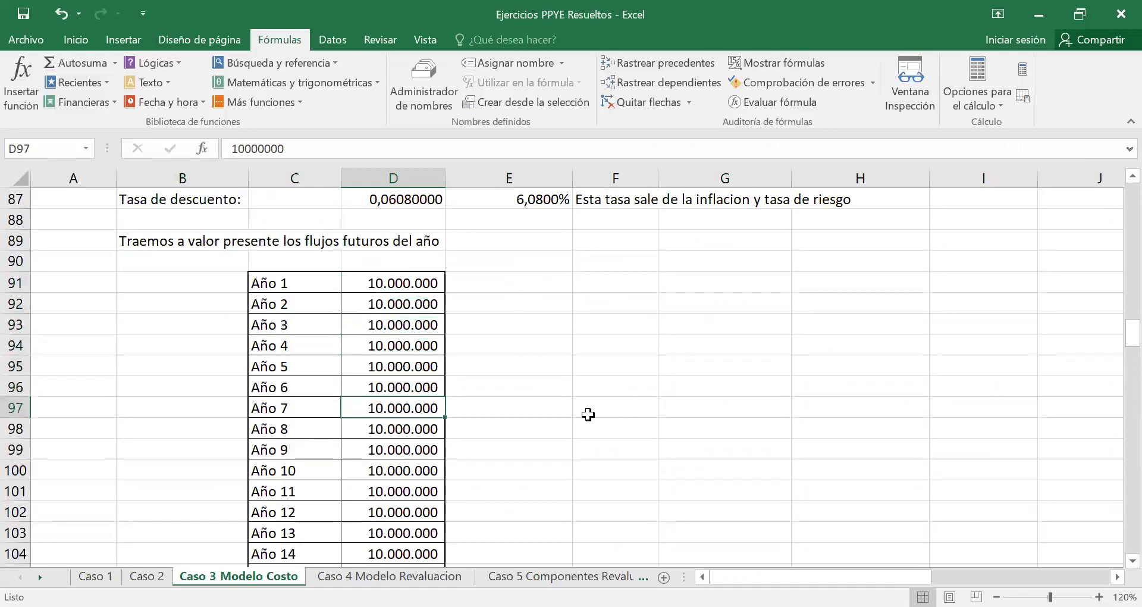
pyautogui.press('Down')
pyautogui.press('Down')
pyautogui.press('Down')
pyautogui.press('Down')
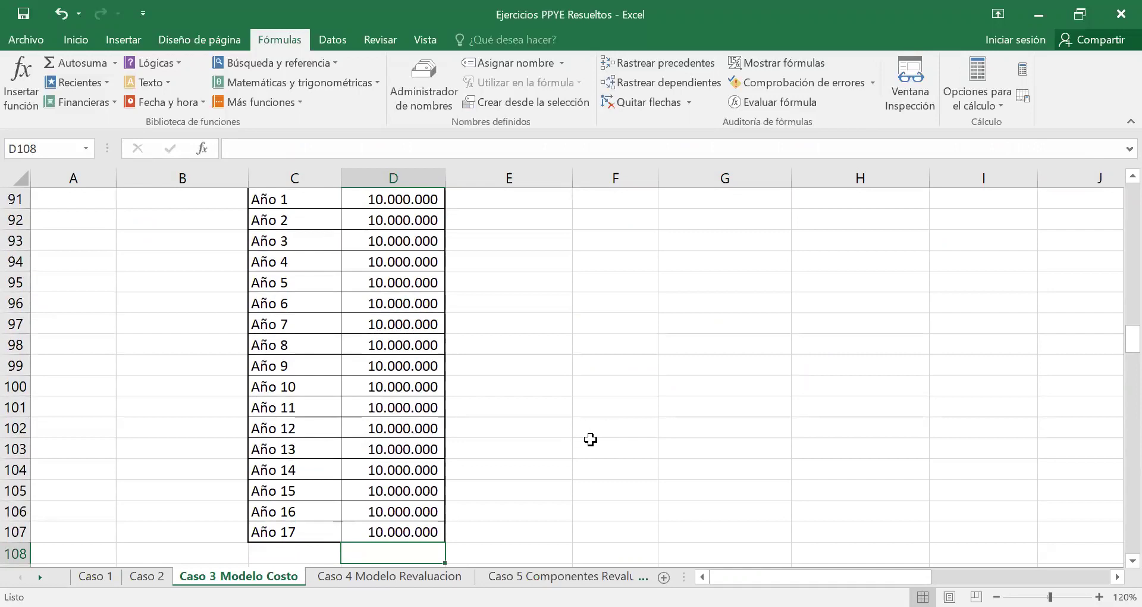
# Check the discount rate in E87 and the present value formula in D109.
pyautogui.scroll(1, 392, 433)
pyautogui.scroll(3, 392, 433)
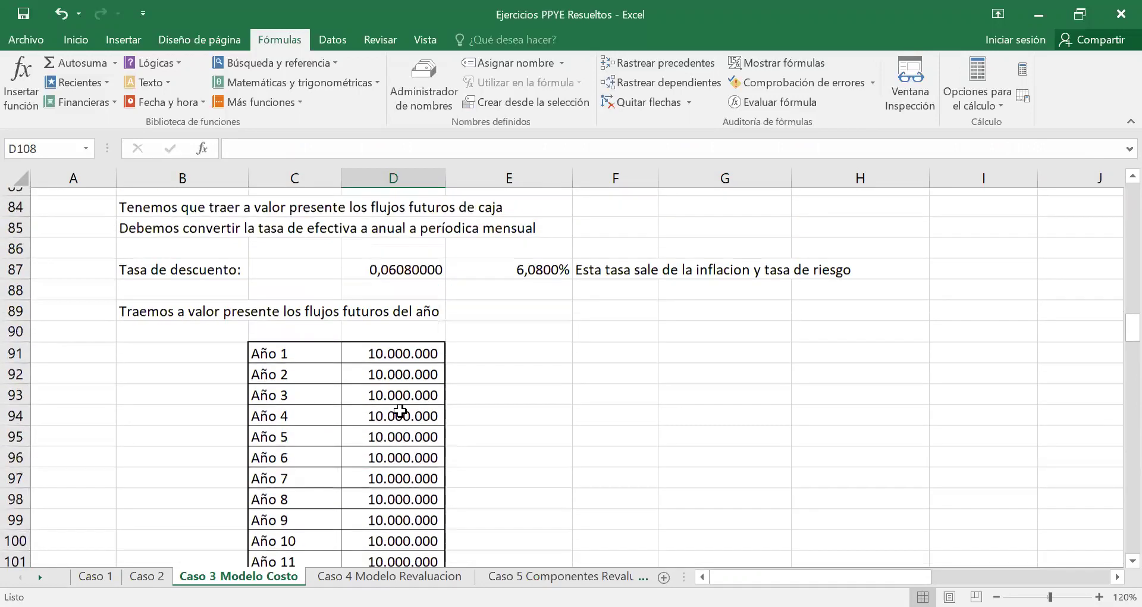
pyautogui.click(534, 297)
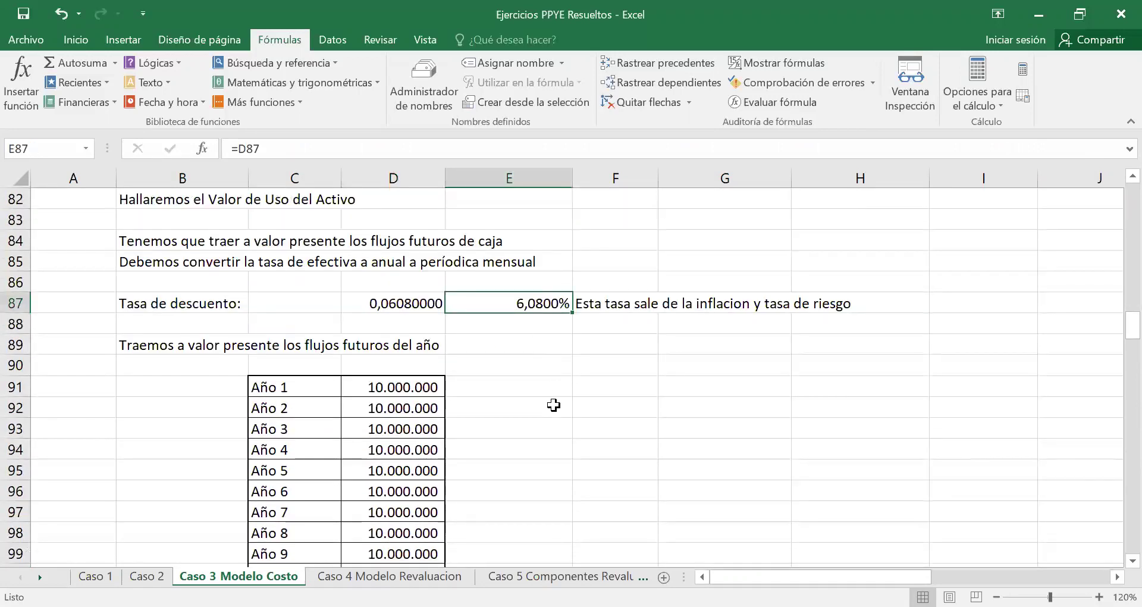
pyautogui.scroll(-4, 553, 403)
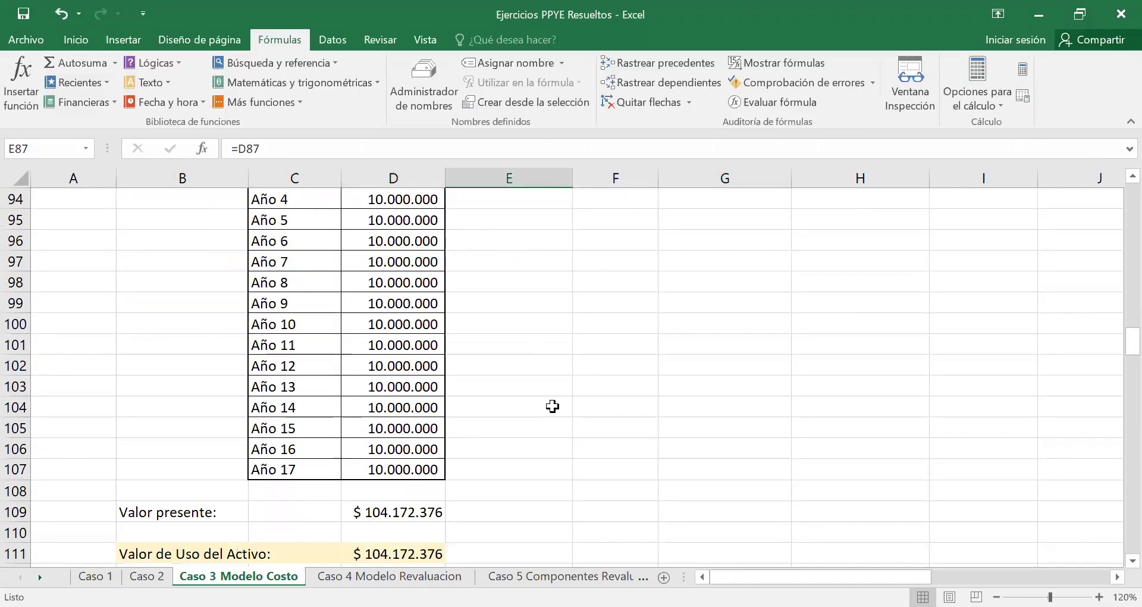
pyautogui.click(215, 514)
pyautogui.click(390, 513)
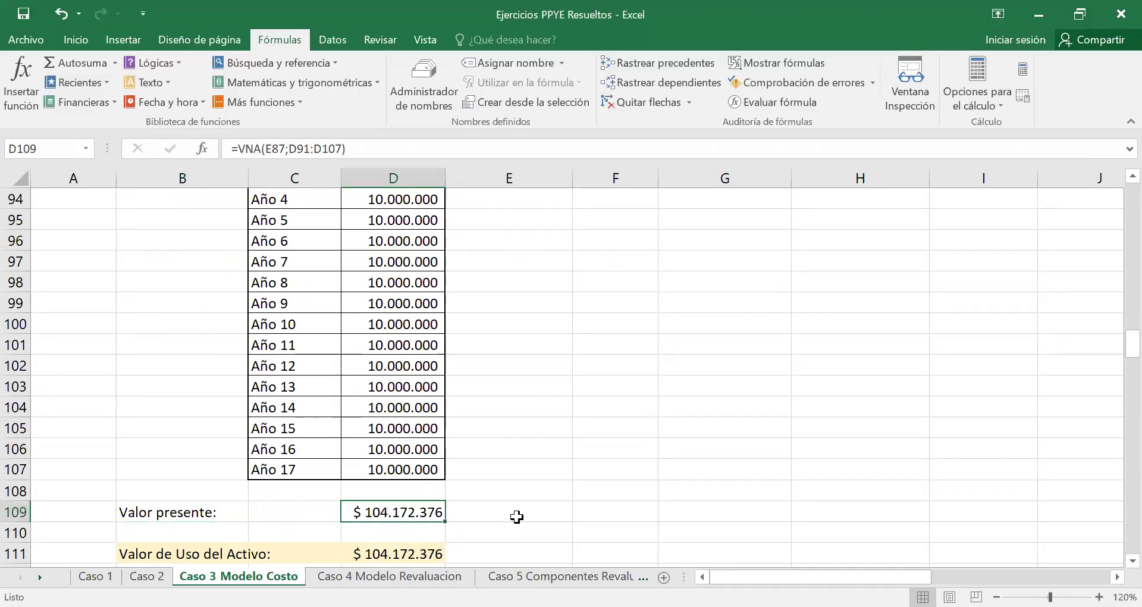
pyautogui.click(598, 507)
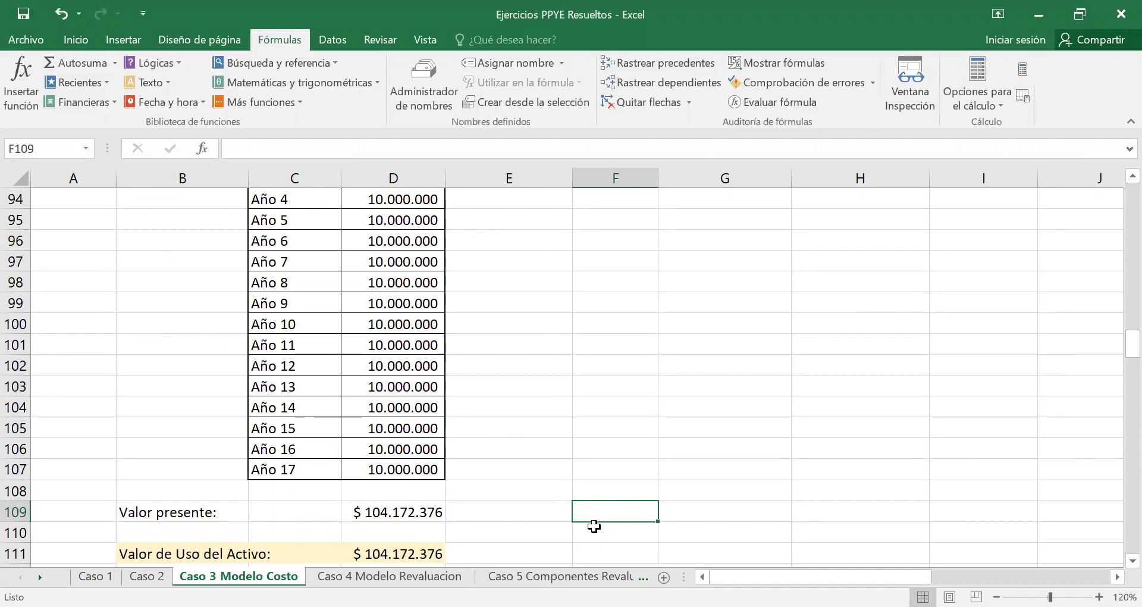
pyautogui.click(416, 516)
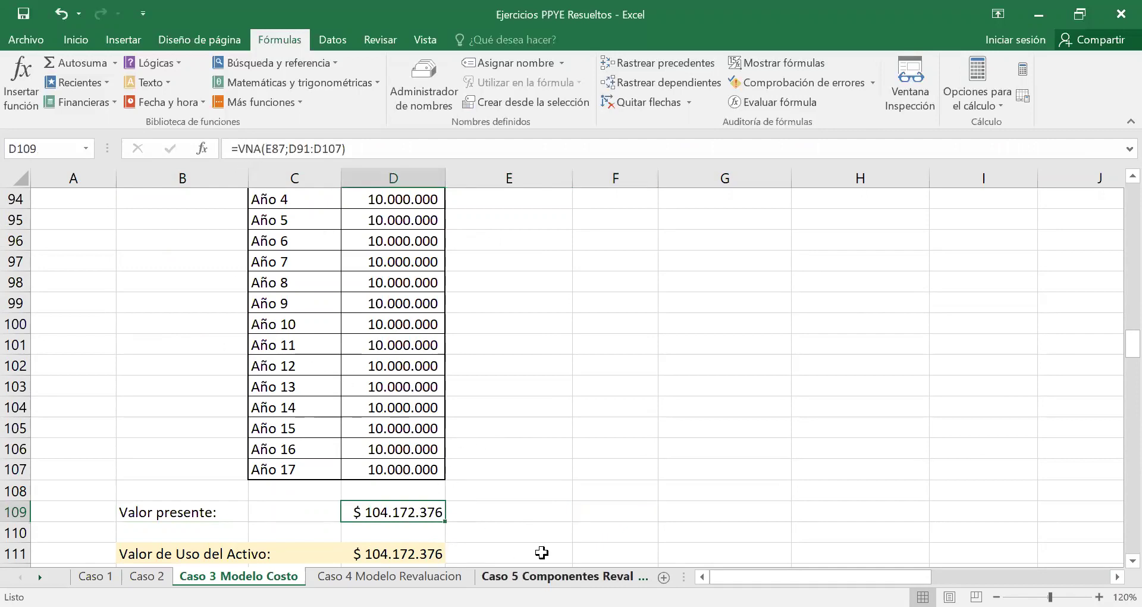
pyautogui.click(582, 511)
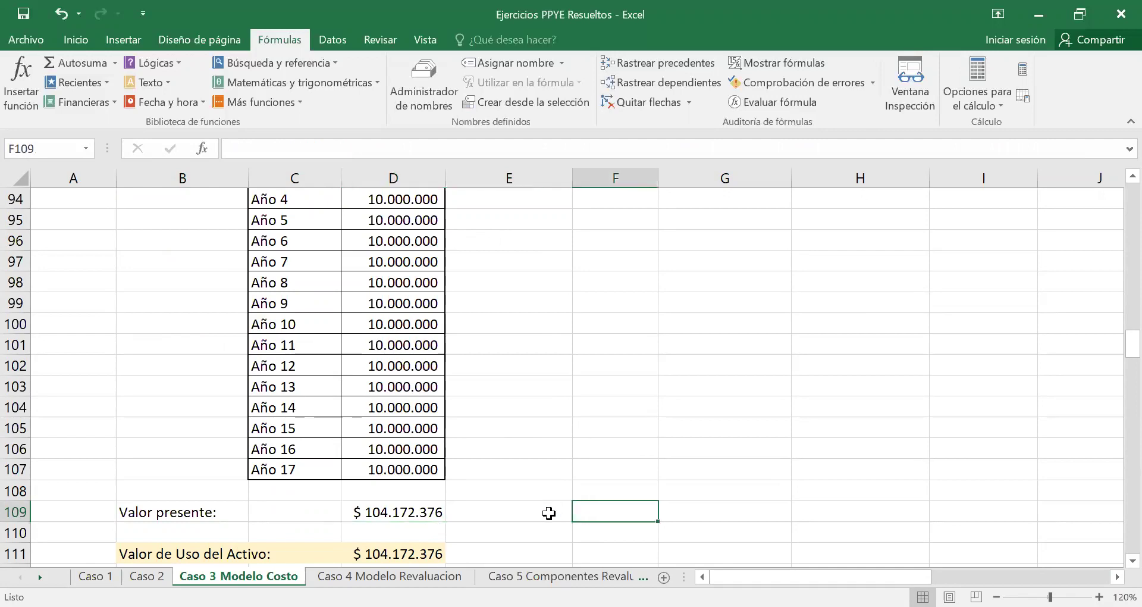
# Insert the financial function VNA in E109, beside the existing present value.
pyautogui.click(550, 516)
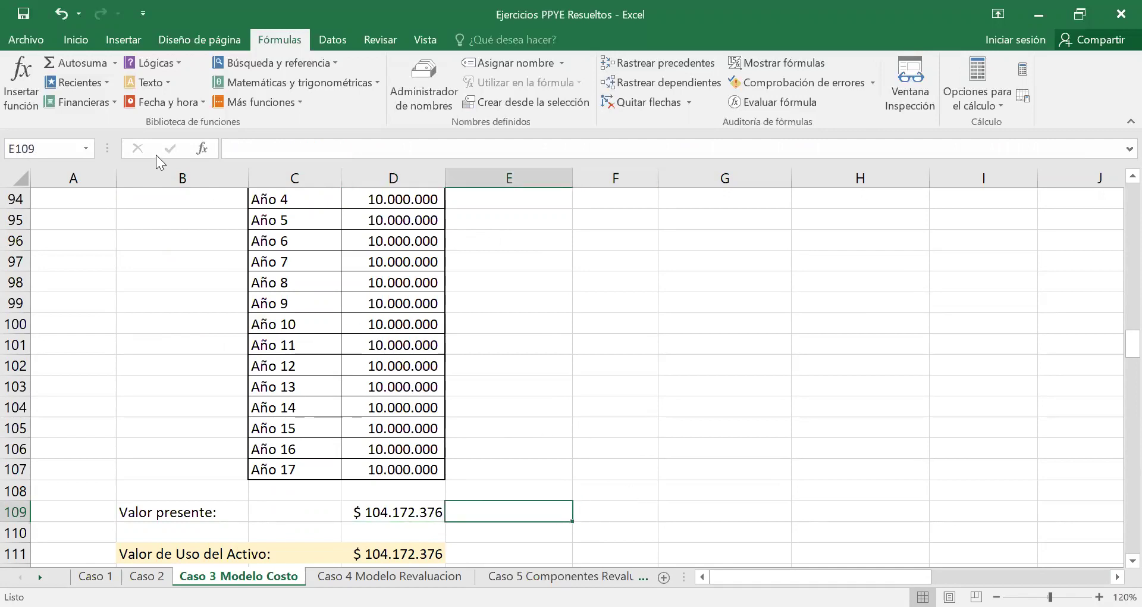
pyautogui.click(112, 103)
pyautogui.scroll(-4, 161, 316)
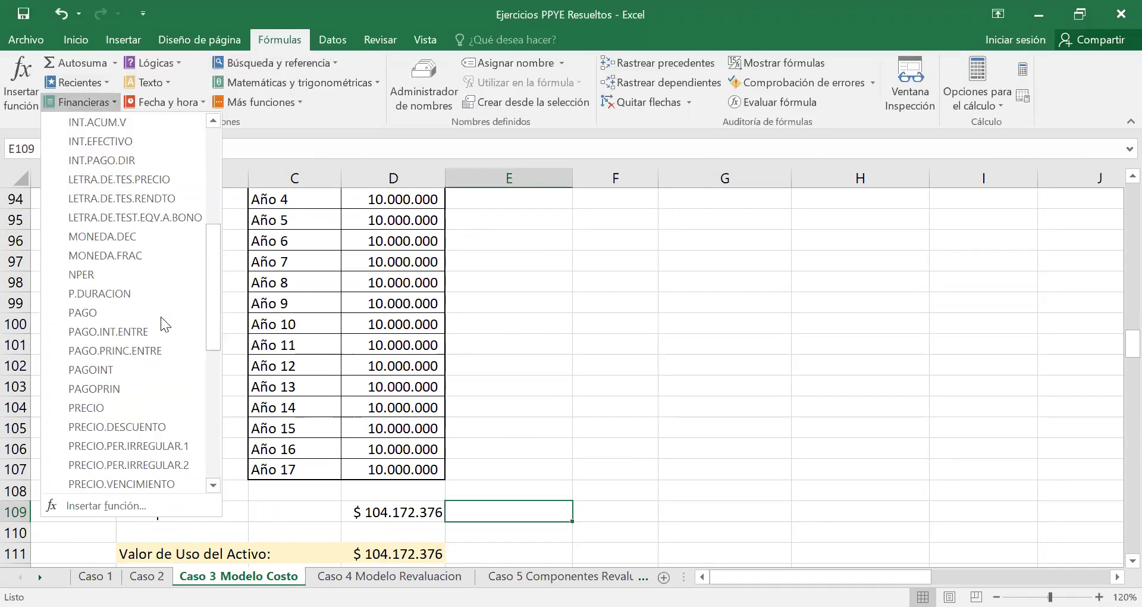
pyautogui.scroll(-7, 159, 319)
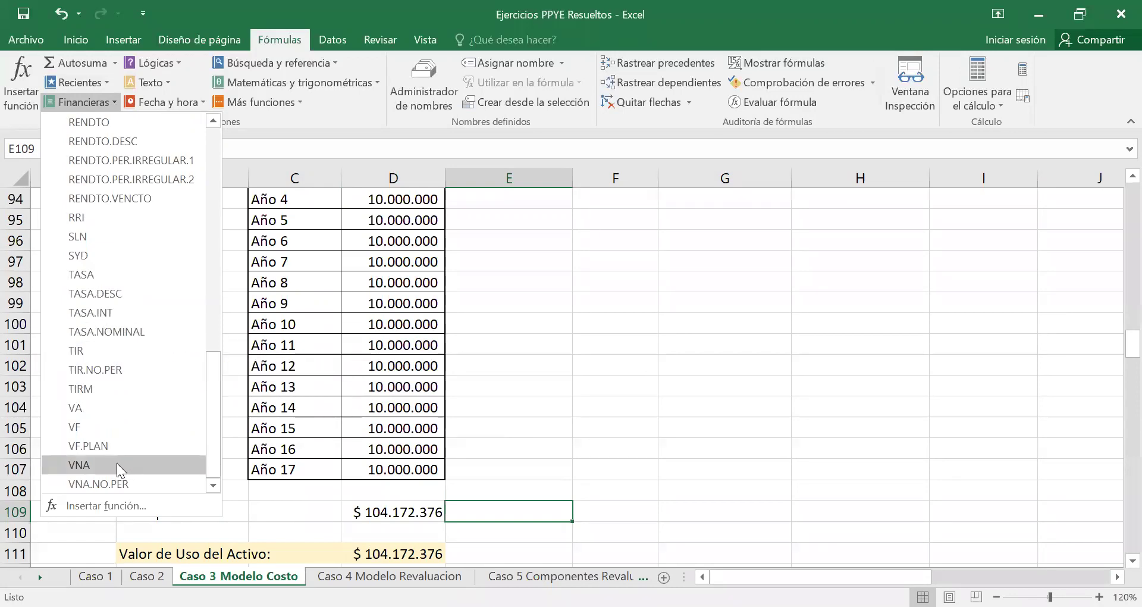
pyautogui.moveTo(117, 463)
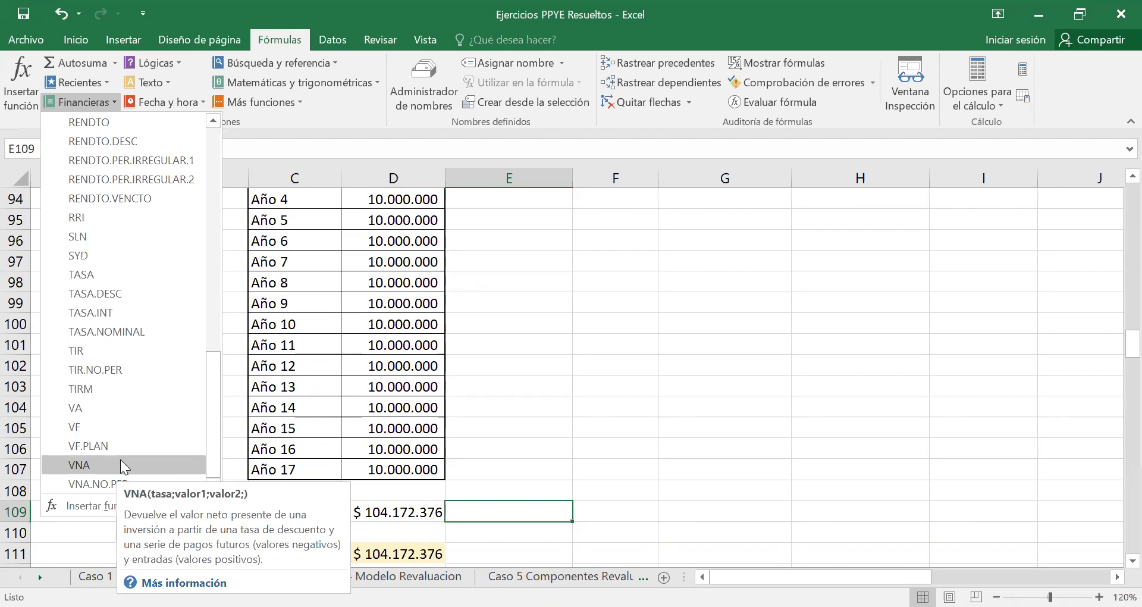
pyautogui.click(121, 464)
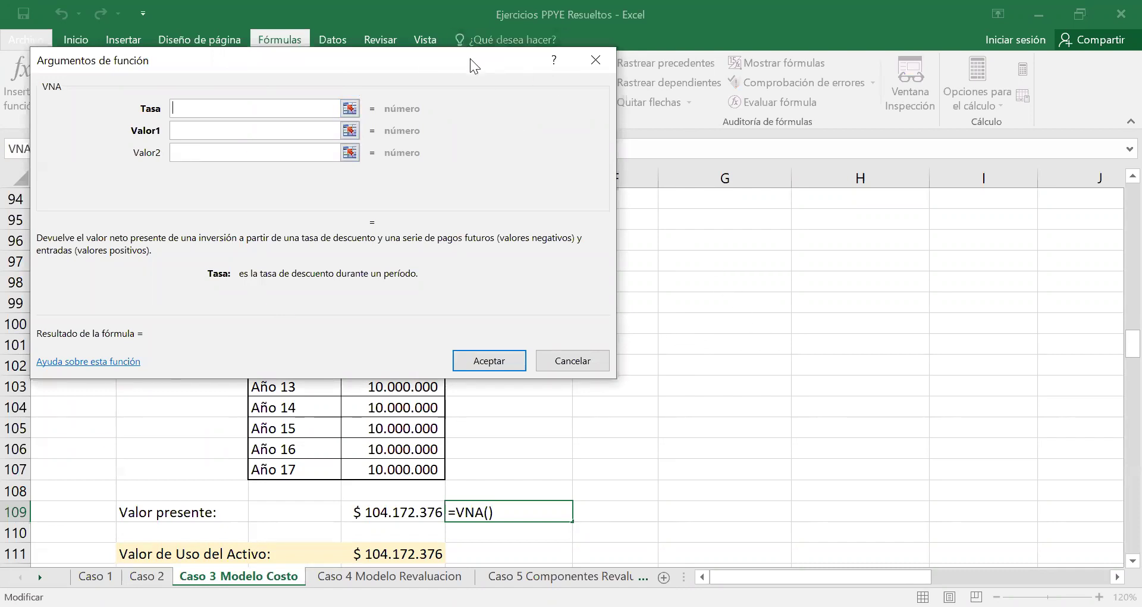
# Complete the VNA function in E109 with E87 as Tasa and the cash flows D91:D107 as Valor1.
pyautogui.moveTo(470, 59); pyautogui.dragTo(964, 230)
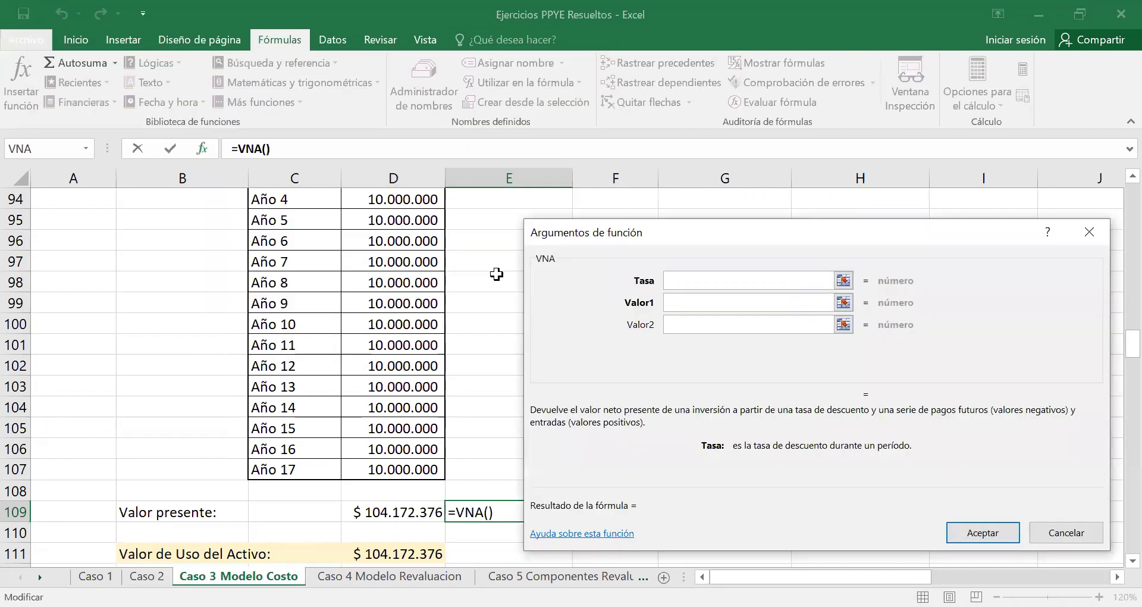
pyautogui.scroll(3, 497, 270)
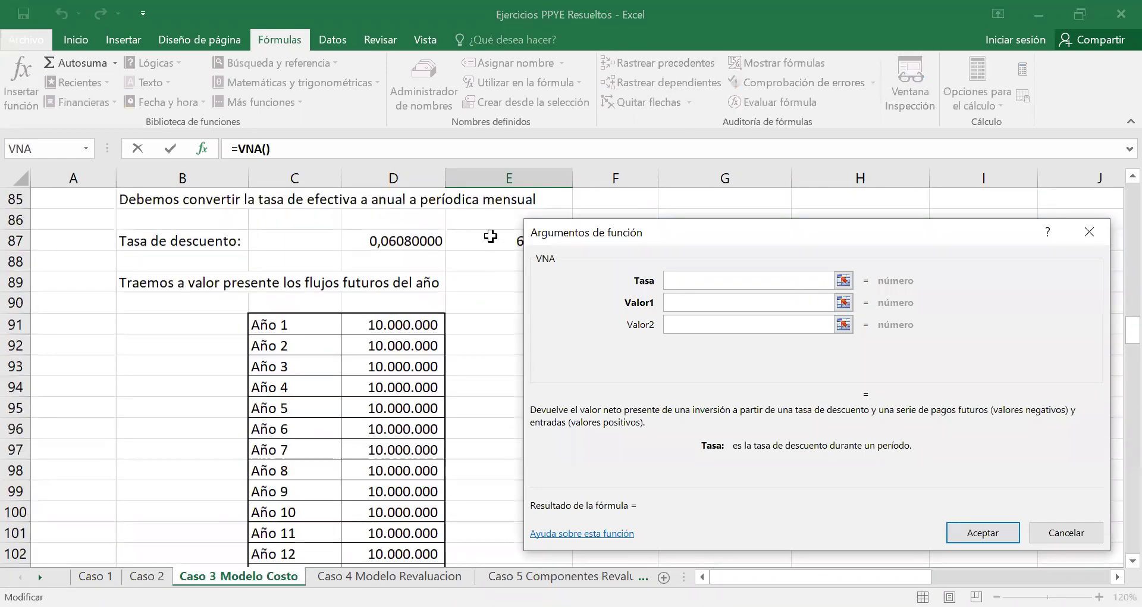
pyautogui.click(498, 250)
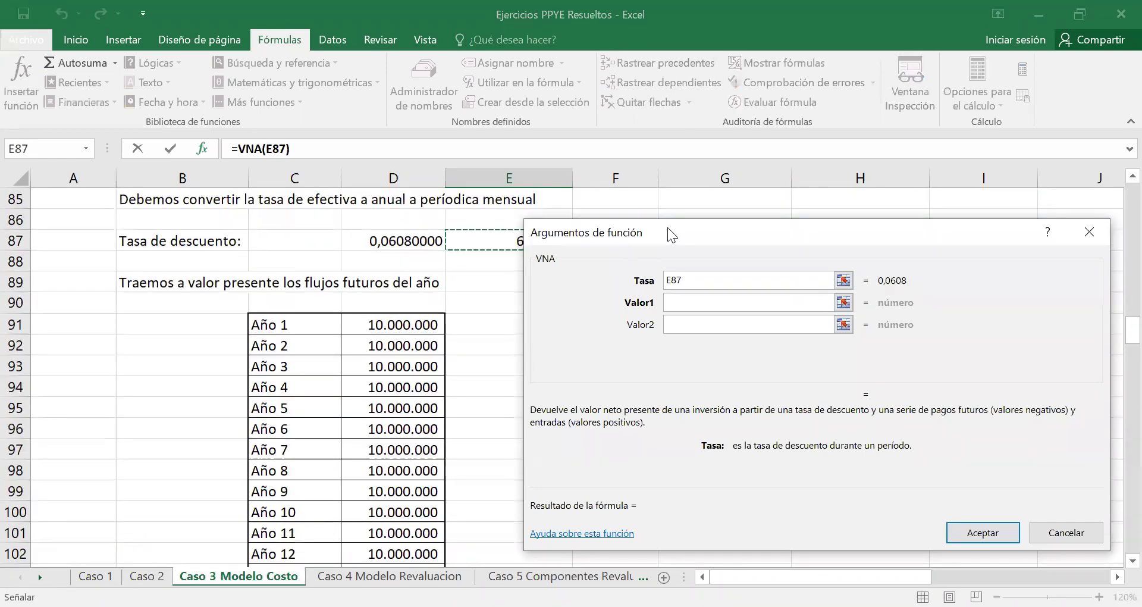
pyautogui.moveTo(667, 227); pyautogui.dragTo(724, 215)
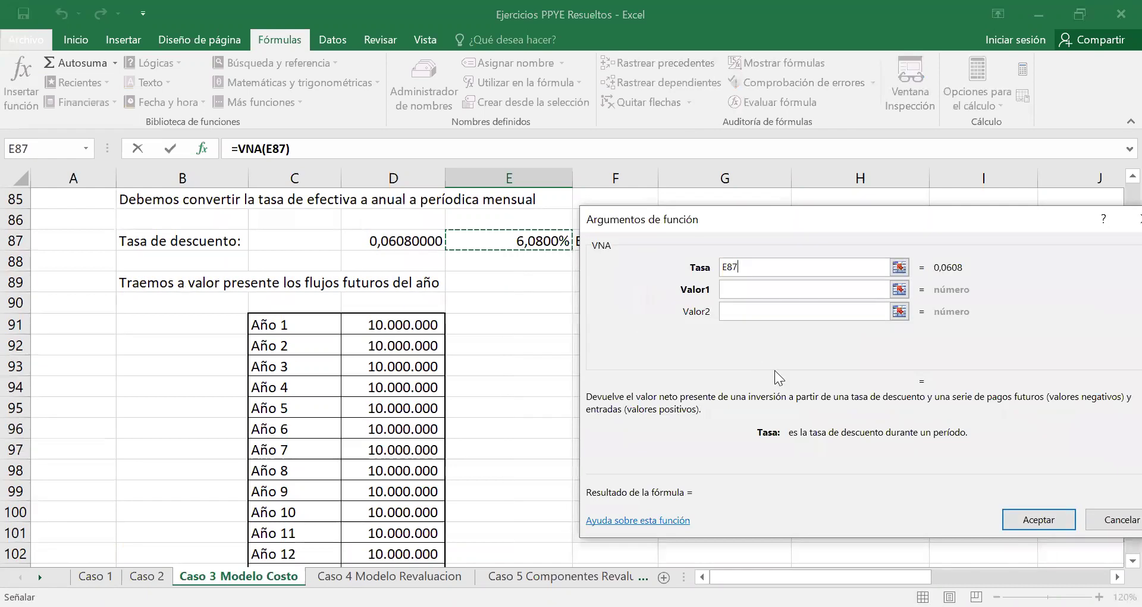
pyautogui.click(740, 291)
pyautogui.click(407, 329)
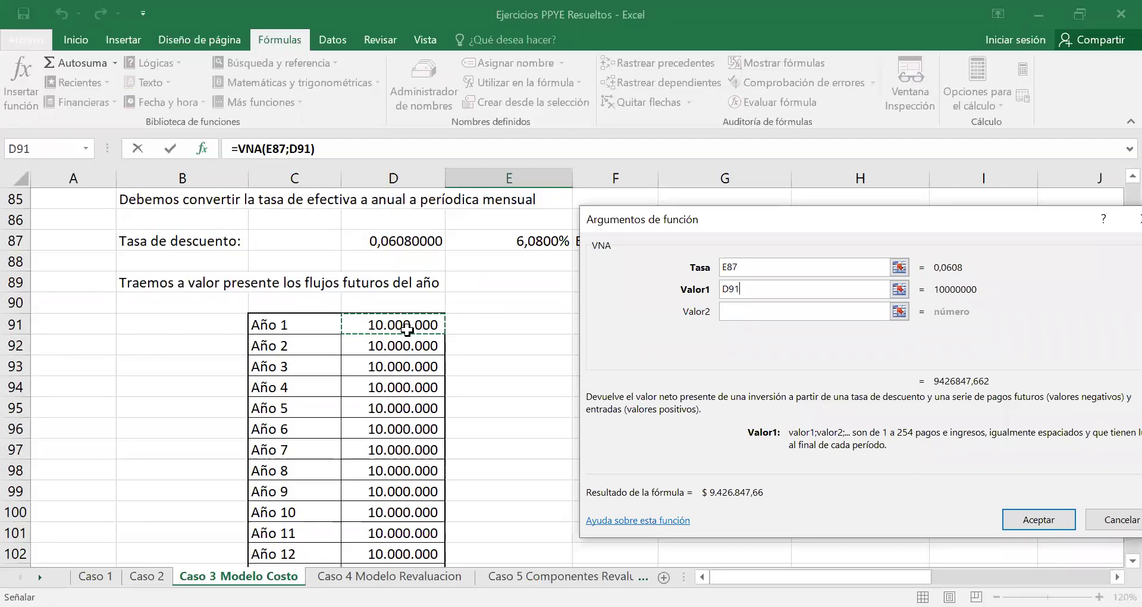
pyautogui.moveTo(407, 329); pyautogui.dragTo(409, 523)
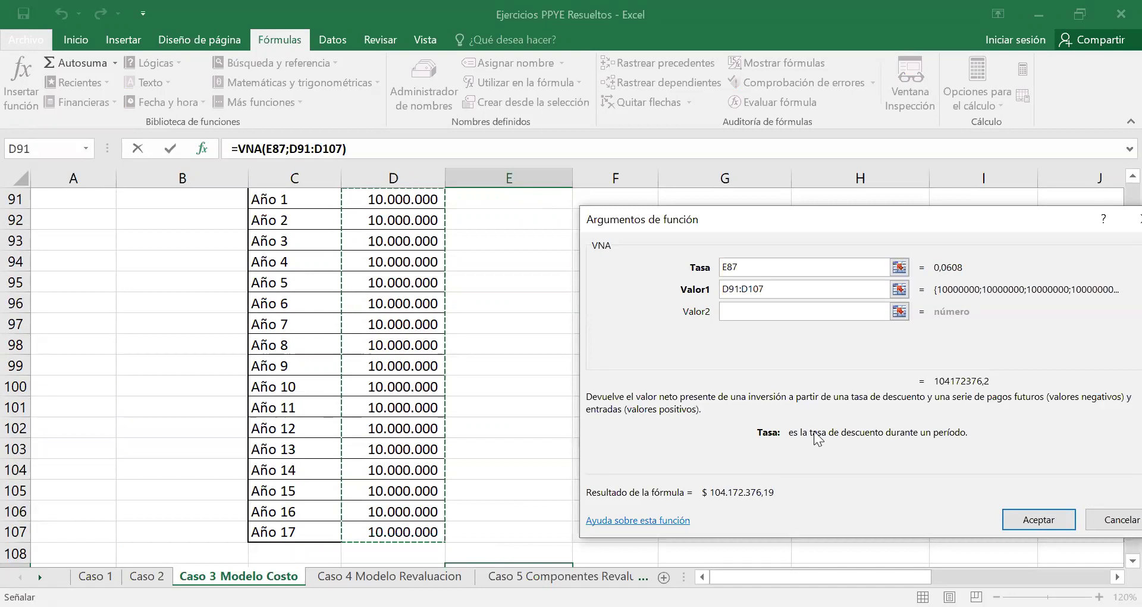
pyautogui.click(1063, 520)
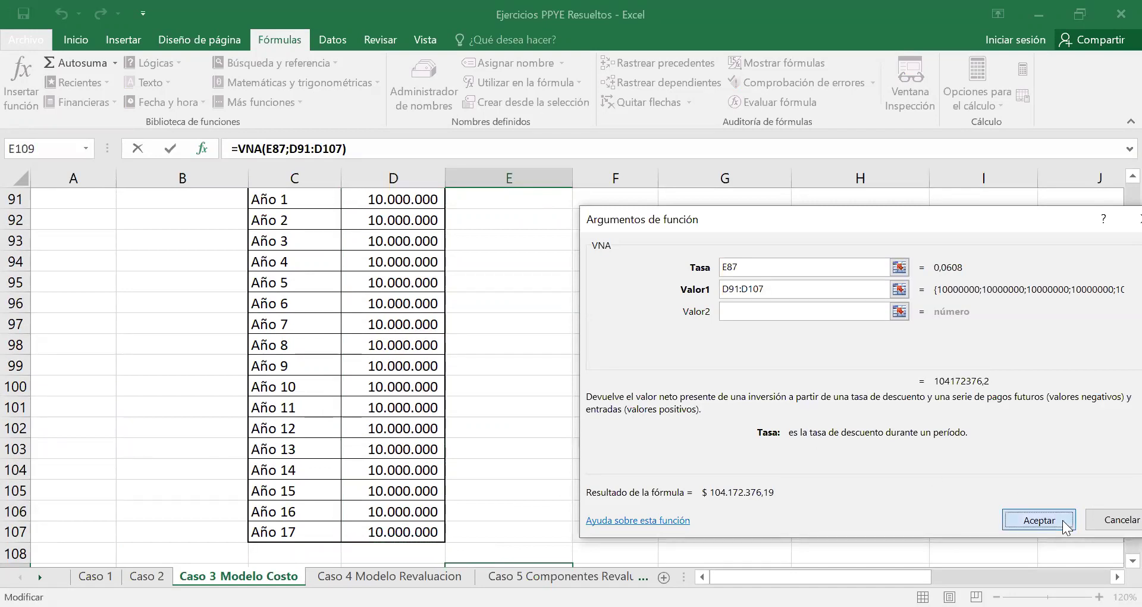
# Compare the present value in D109 with the new VNA calculation in E109.
pyautogui.scroll(-1, 570, 443)
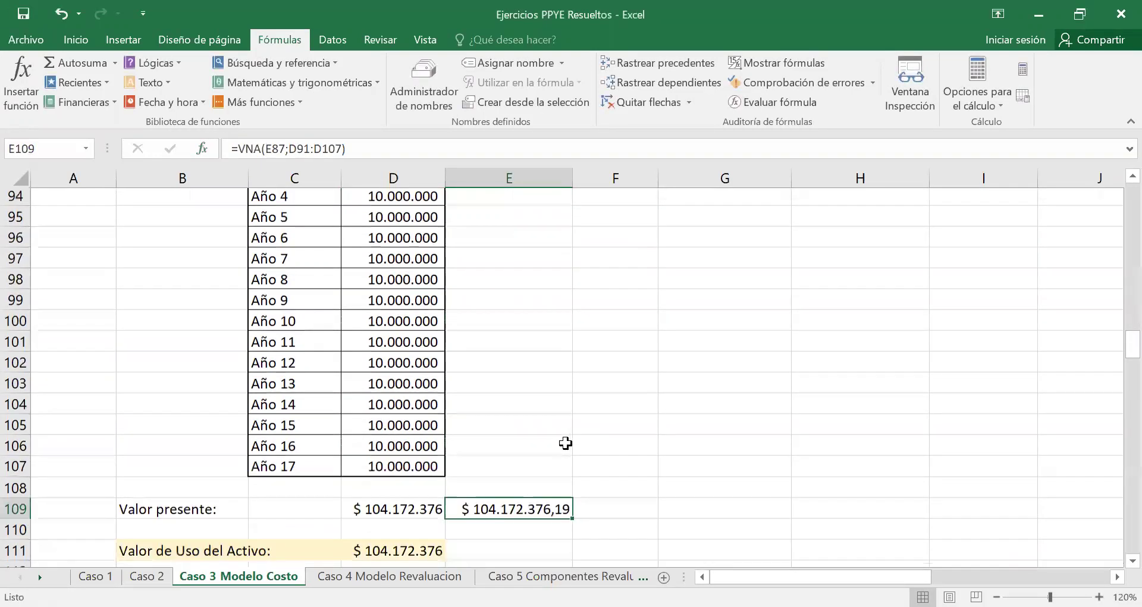
pyautogui.click(415, 495)
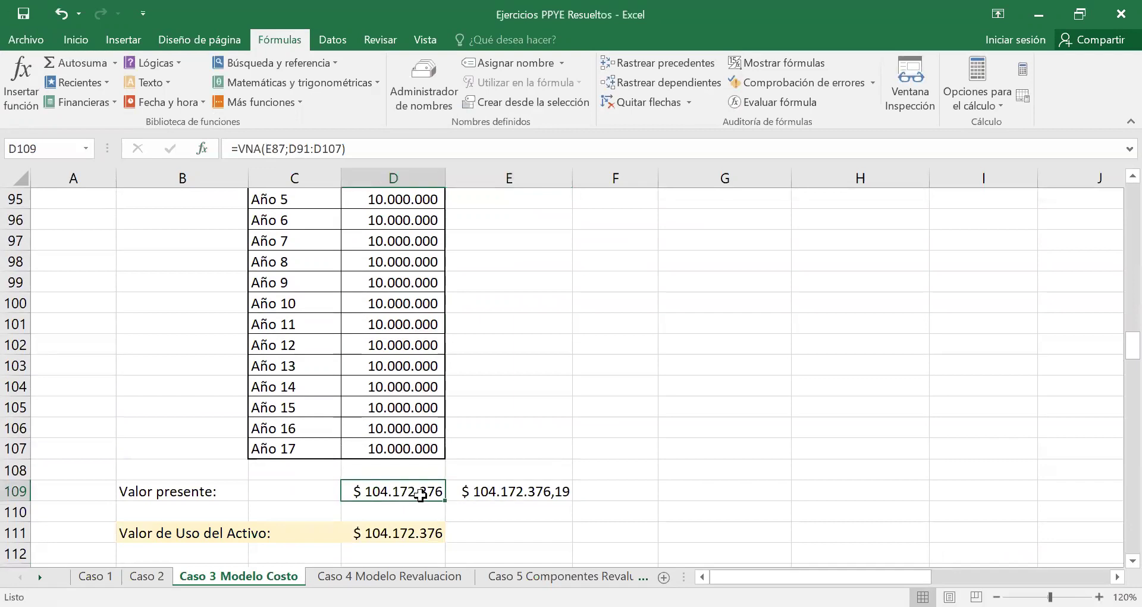
pyautogui.click(487, 494)
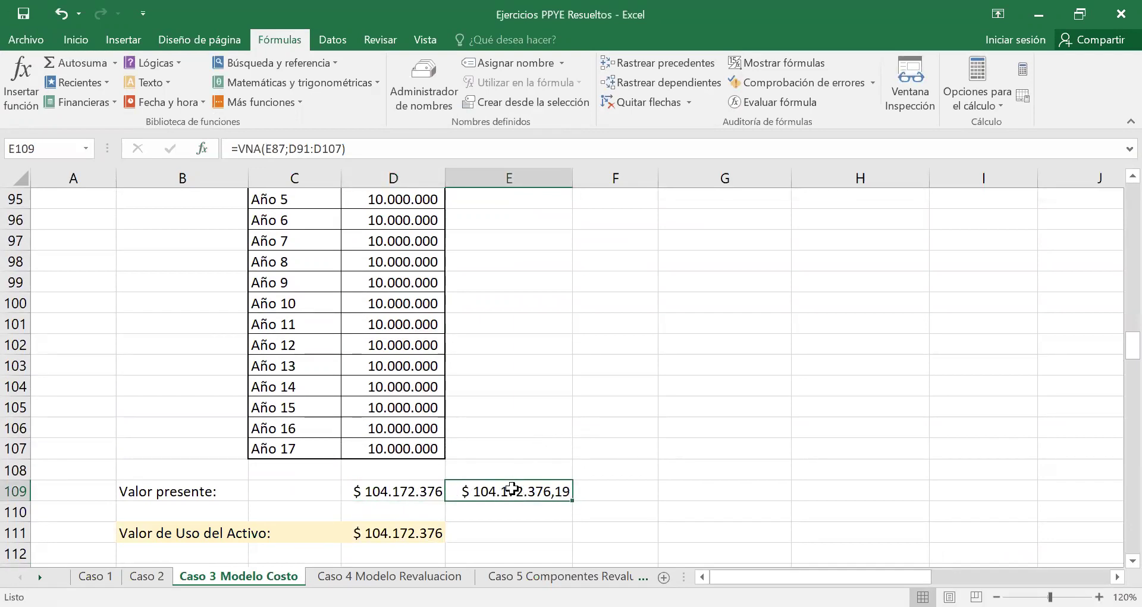
pyautogui.click(406, 485)
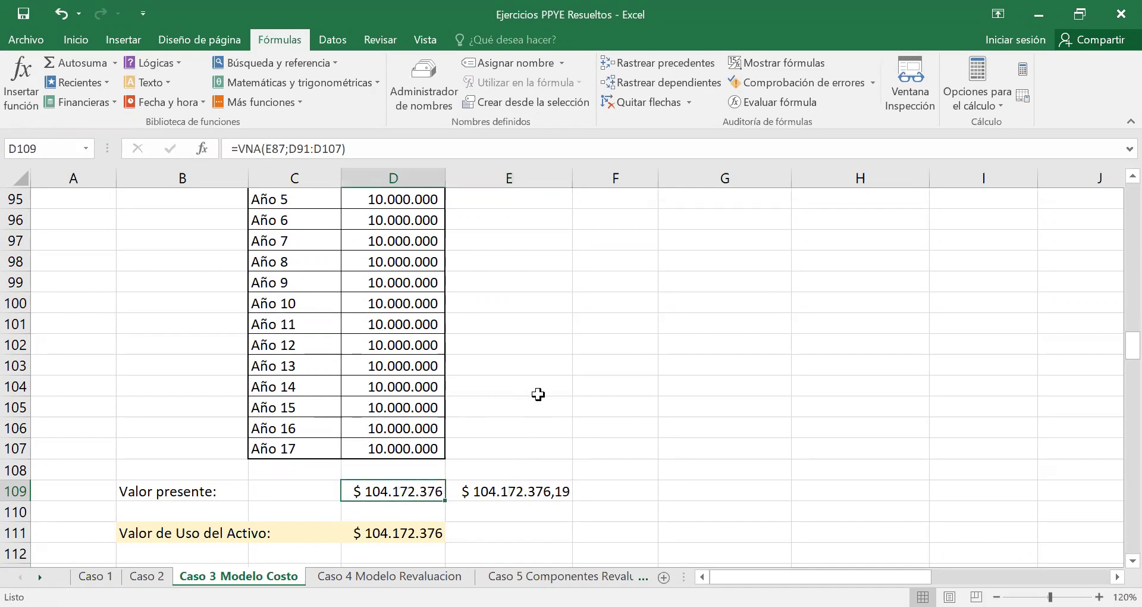
# Delete the duplicate VNA calculation from E109, keeping the original present value in D109.
pyautogui.scroll(2, 523, 446)
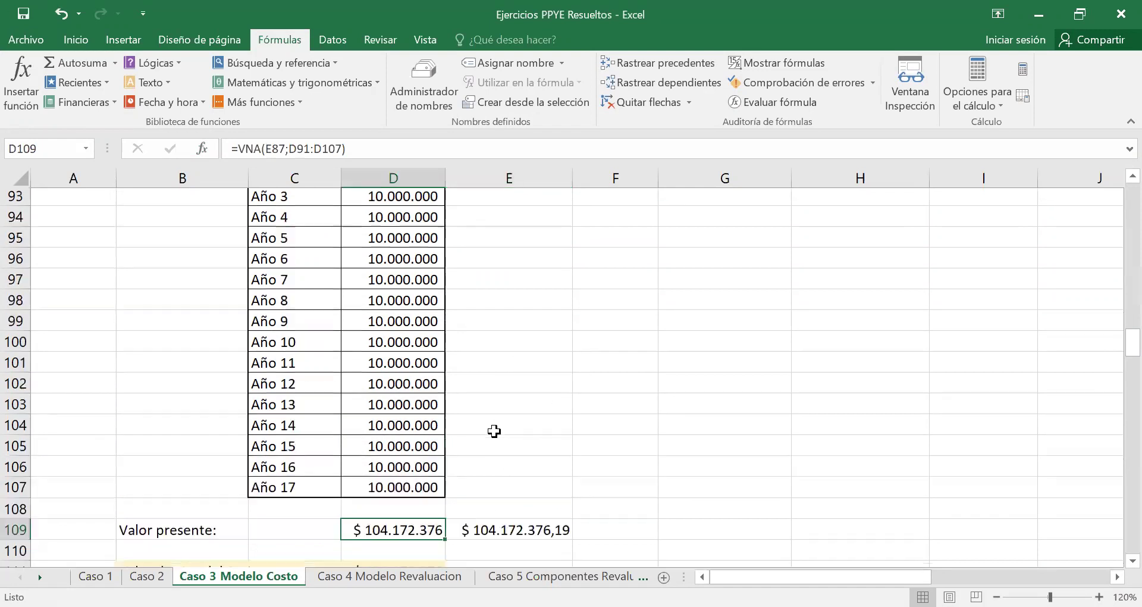
pyautogui.scroll(2, 465, 419)
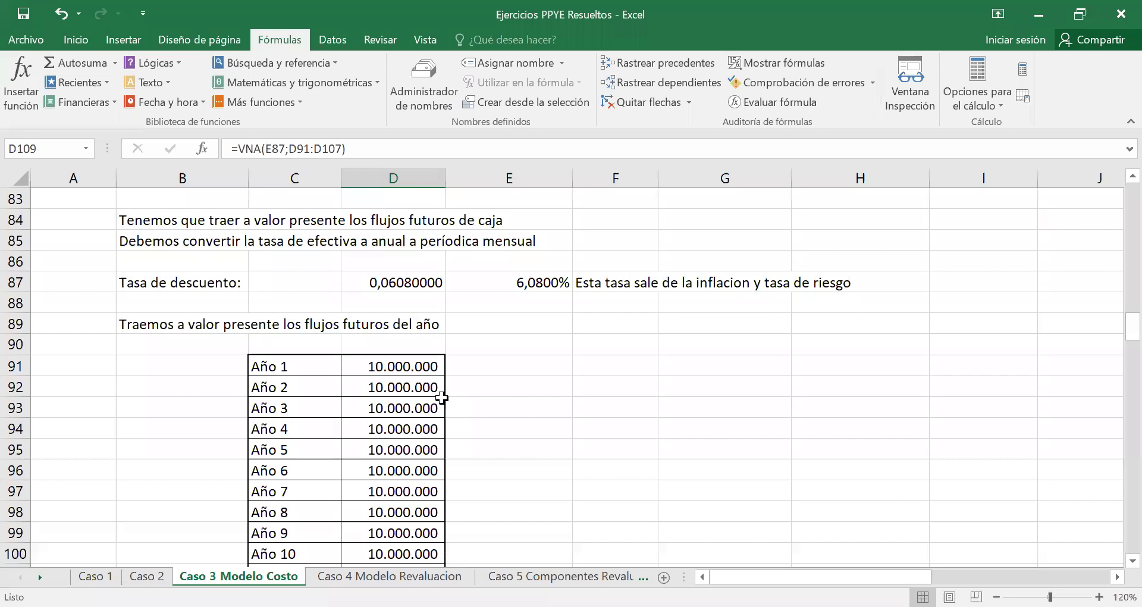
pyautogui.scroll(-4, 441, 398)
pyautogui.click(494, 489)
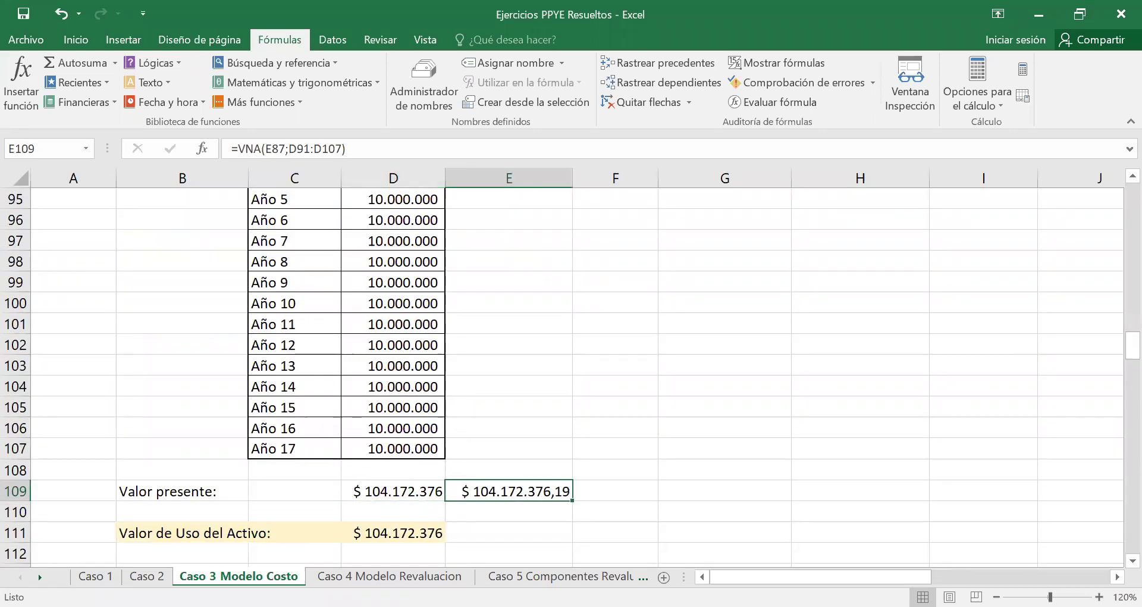
pyautogui.press('Delete')
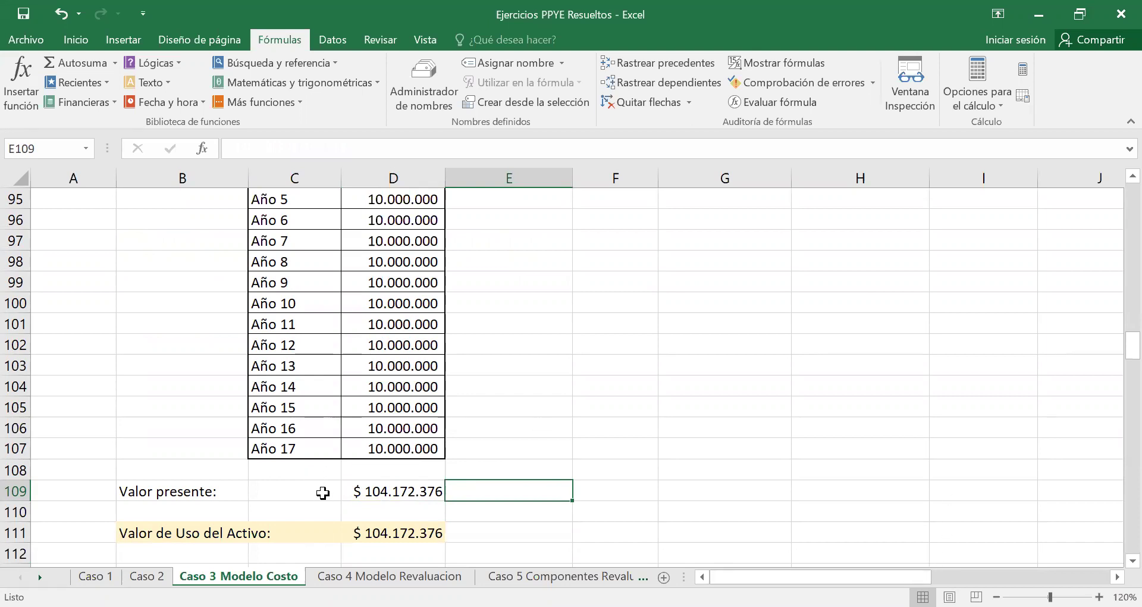
# Check the VNA formula in D109 and the discount rate reference in E87.
pyautogui.click(373, 490)
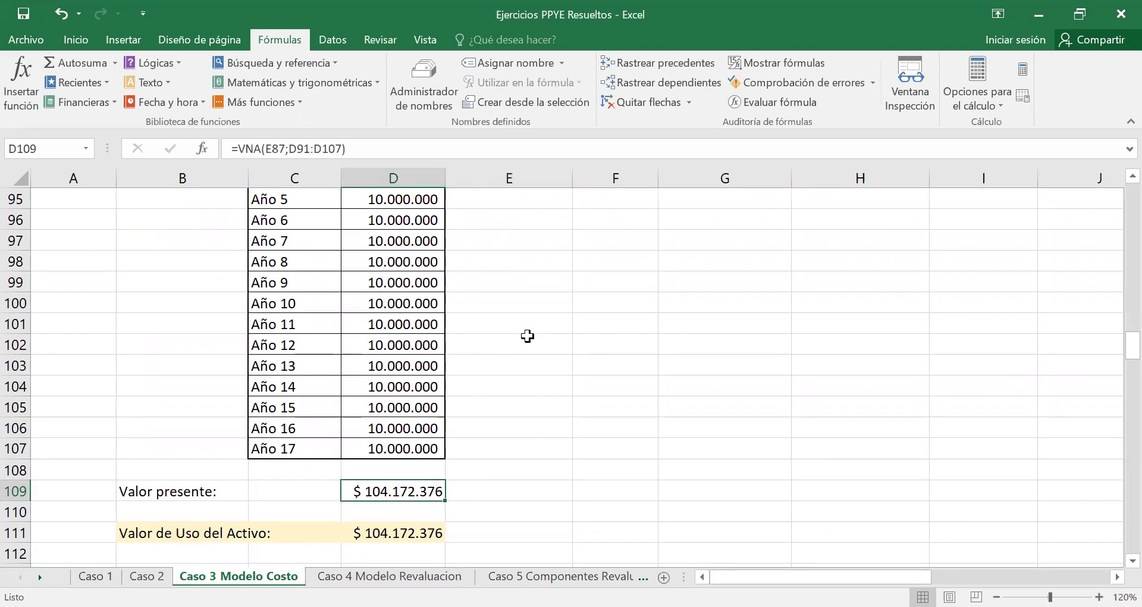
pyautogui.scroll(3, 647, 362)
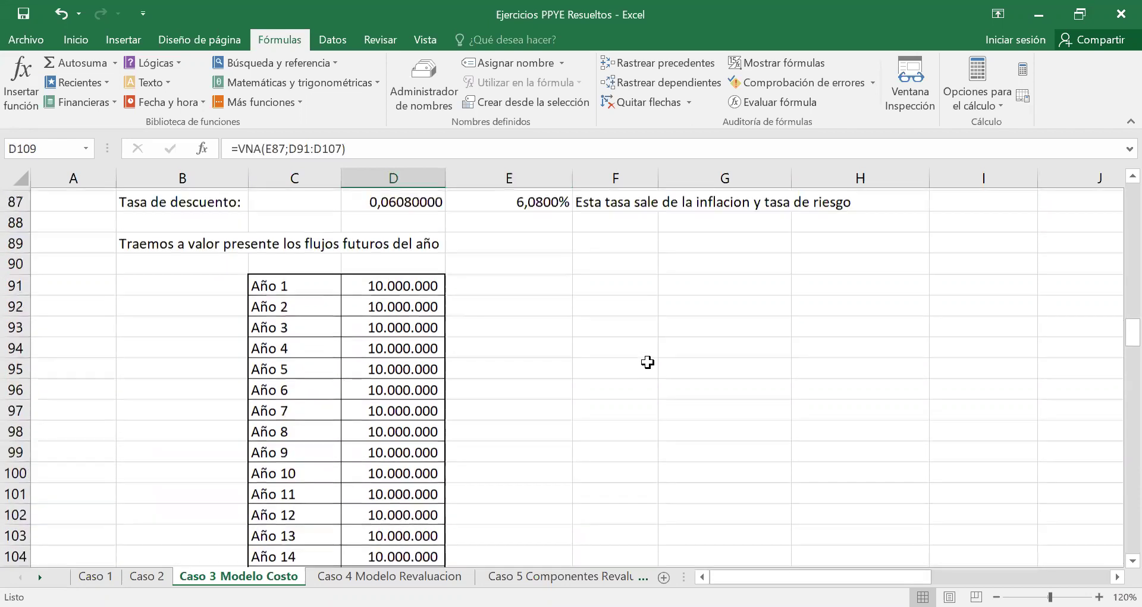
pyautogui.scroll(-2, 647, 362)
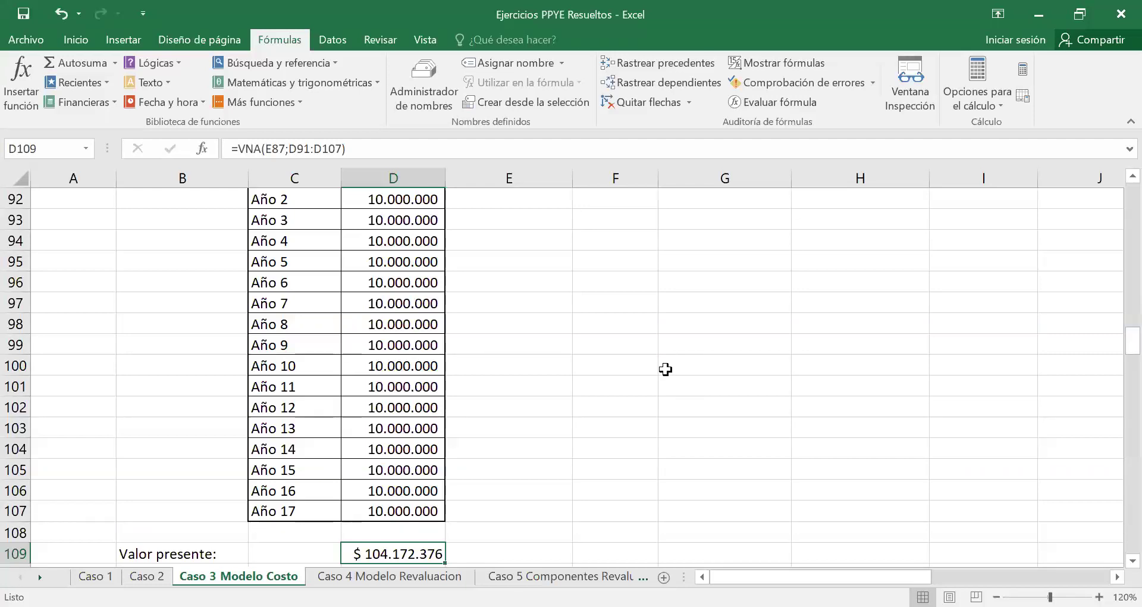
pyautogui.scroll(4, 558, 381)
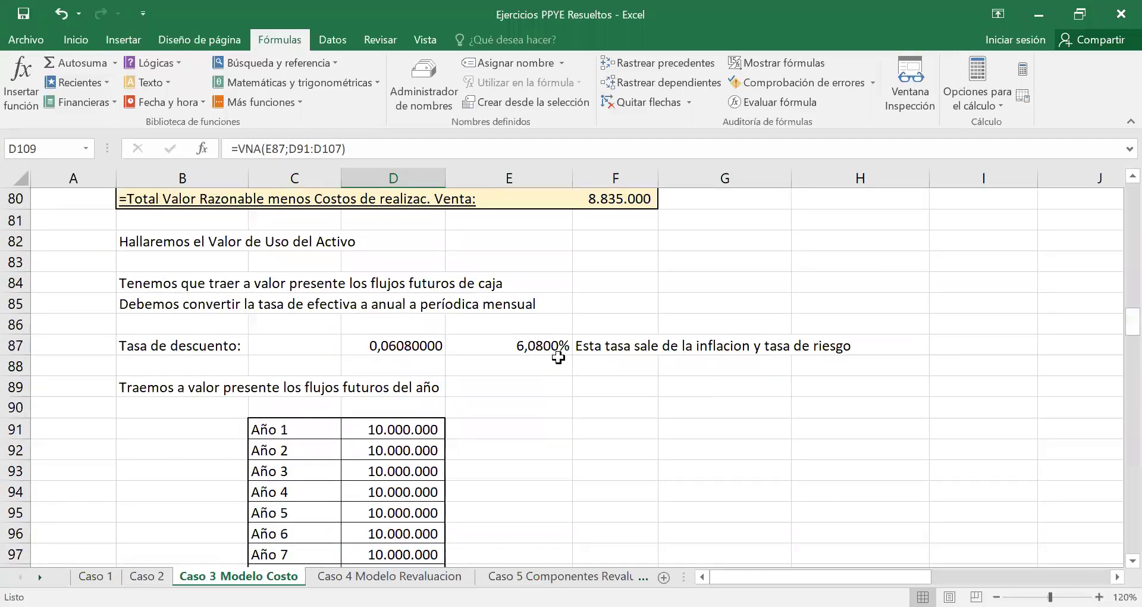
pyautogui.click(535, 346)
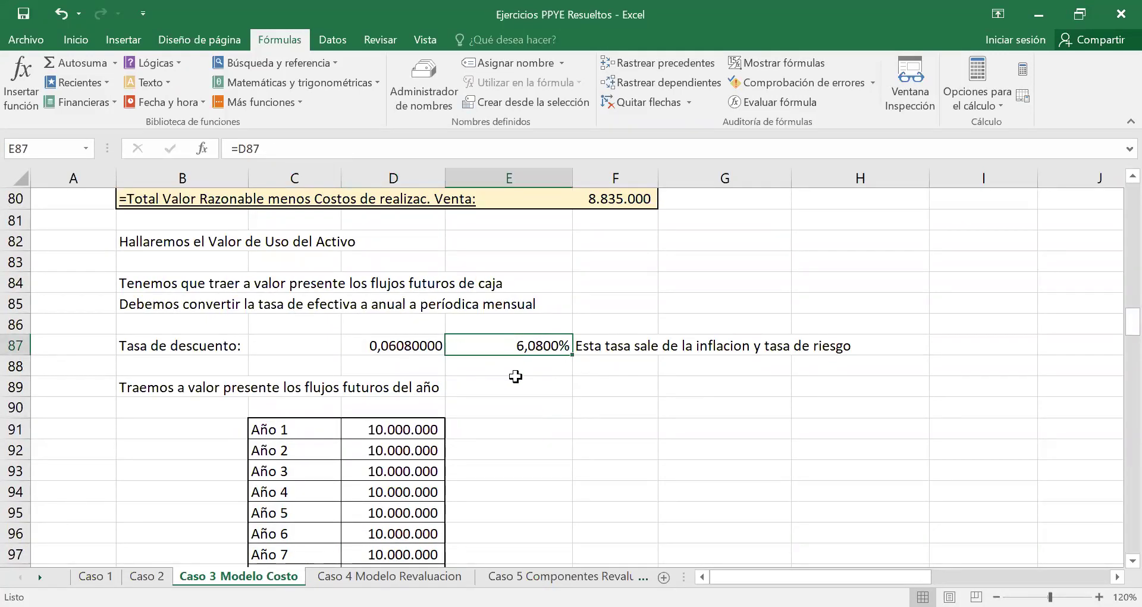
# Examine the yearly cash flows in the table, from Año 1 through Año 17.
pyautogui.scroll(-1, 561, 421)
pyautogui.click(292, 363)
pyautogui.click(304, 379)
pyautogui.click(304, 361)
pyautogui.click(306, 385)
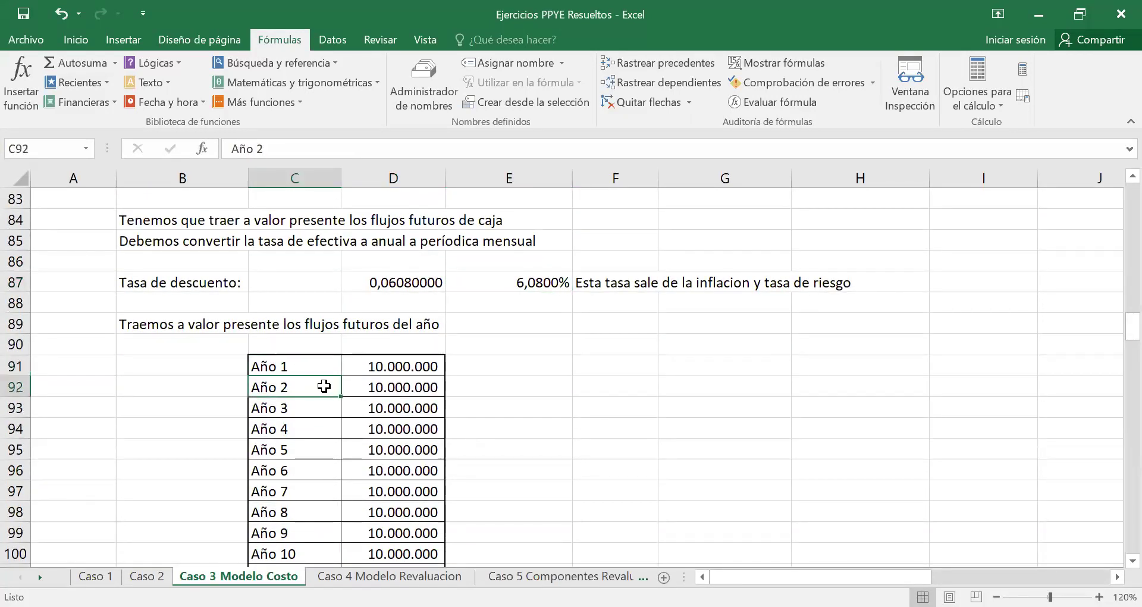
pyautogui.scroll(-1, 337, 393)
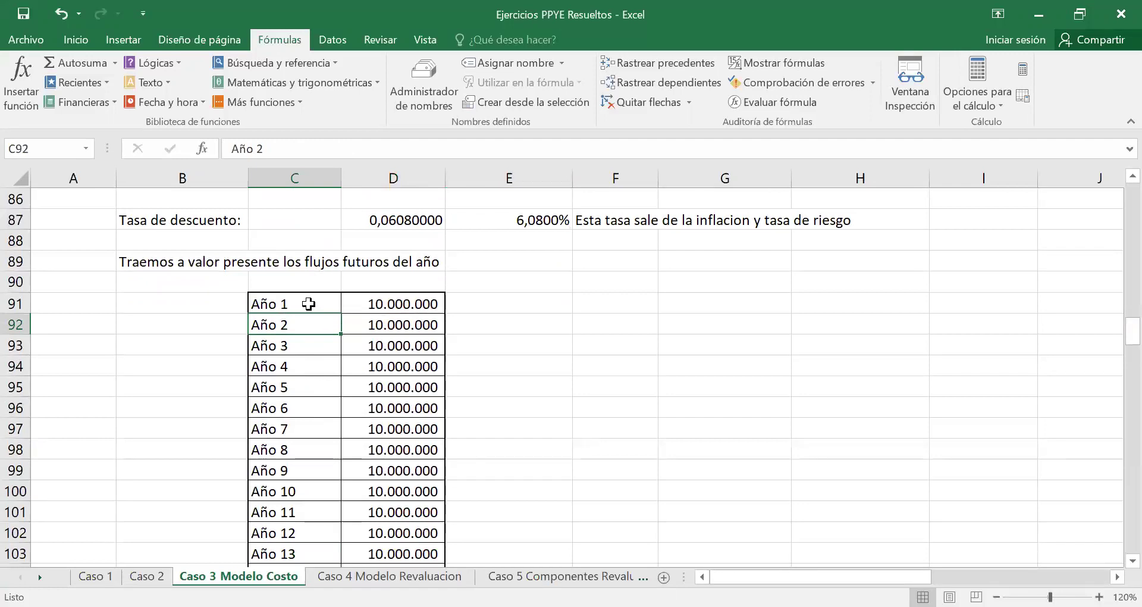
pyautogui.scroll(-2, 488, 449)
pyautogui.scroll(-2, 485, 454)
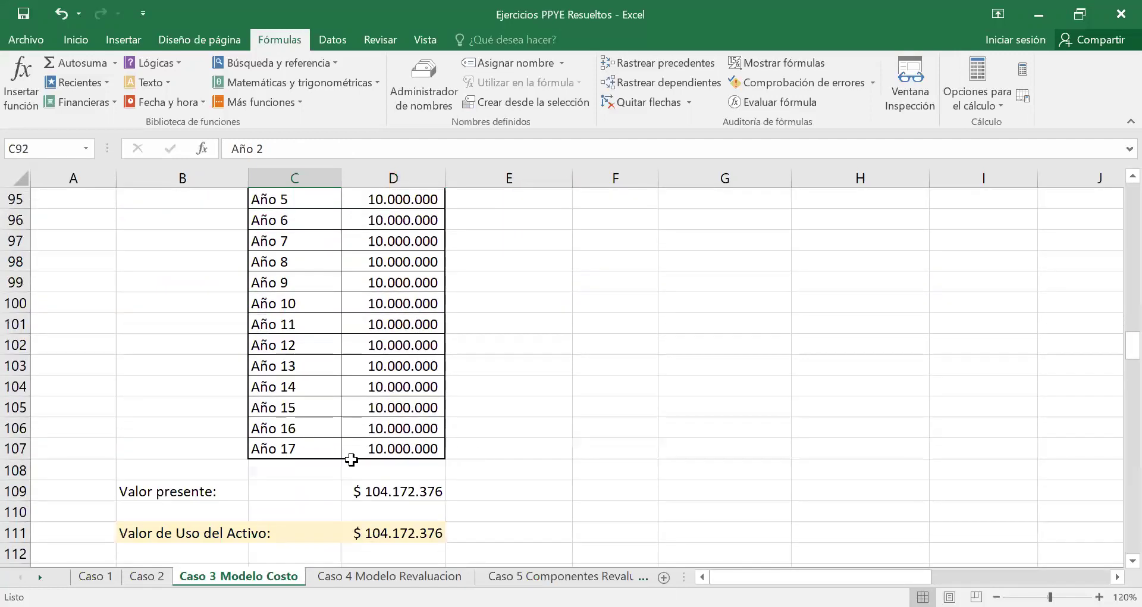
pyautogui.click(310, 445)
pyautogui.click(382, 450)
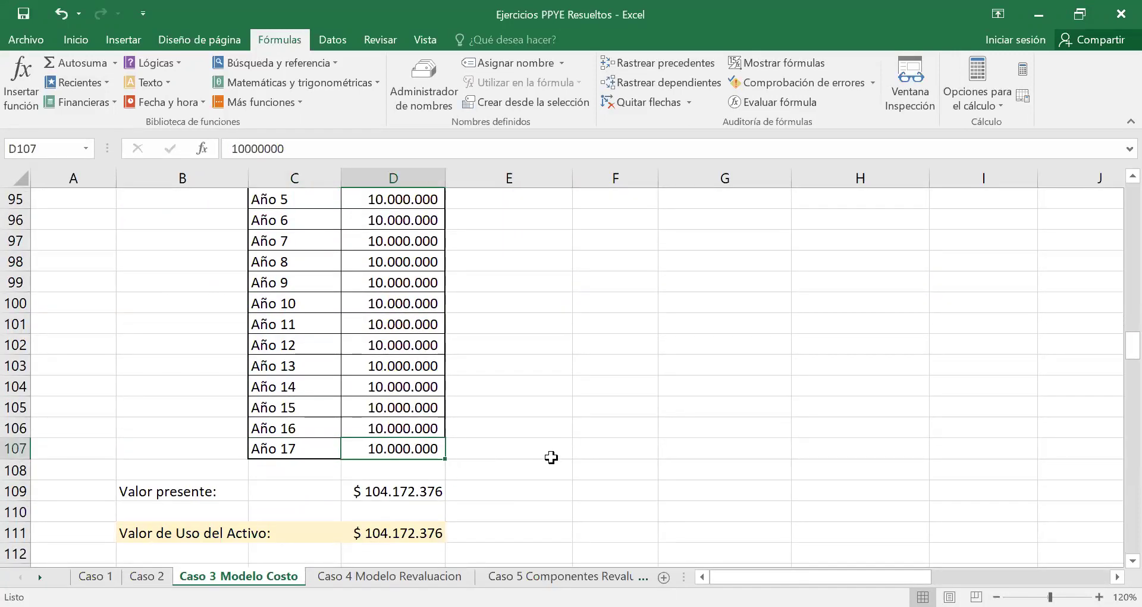
# Calculate =17*12 in F107 as a side calculation and clear the cell again.
pyautogui.click(595, 455)
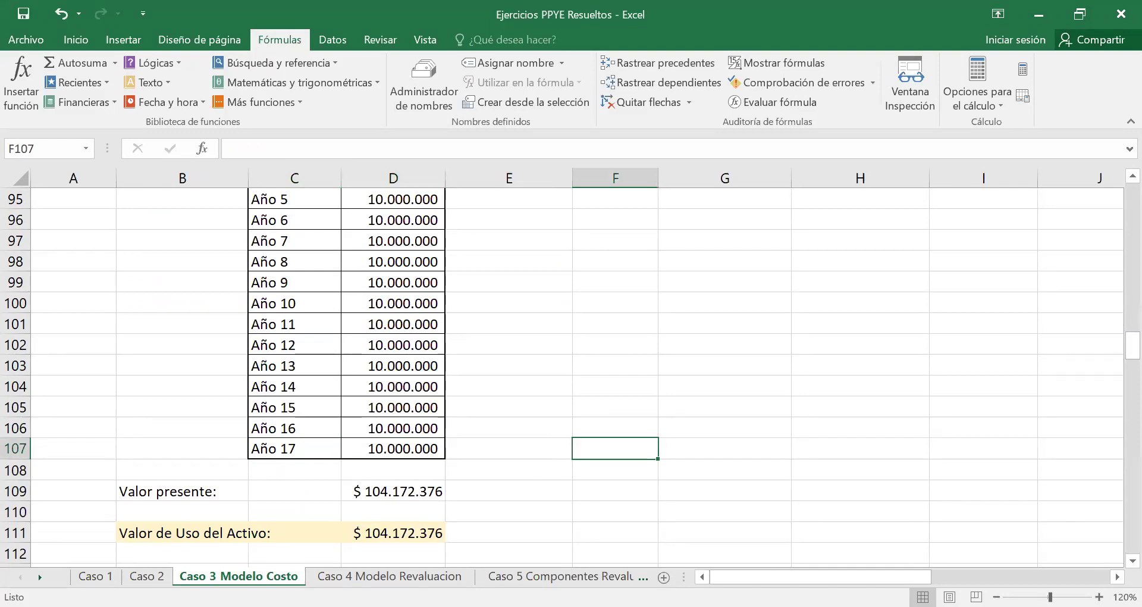
pyautogui.write('=17')
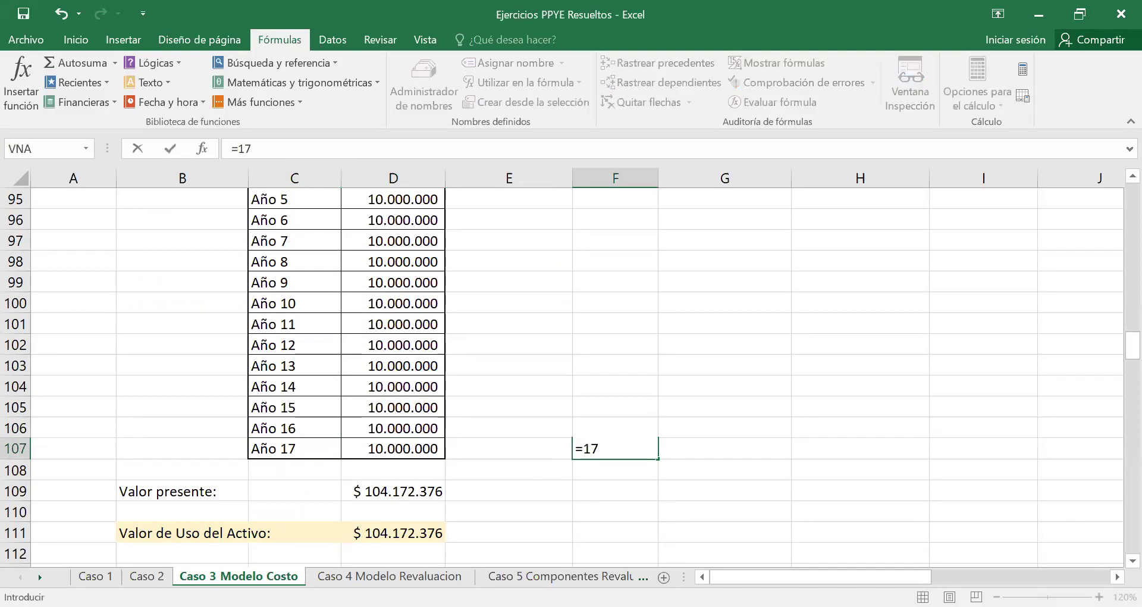
pyautogui.write('*12')
pyautogui.press('Return')
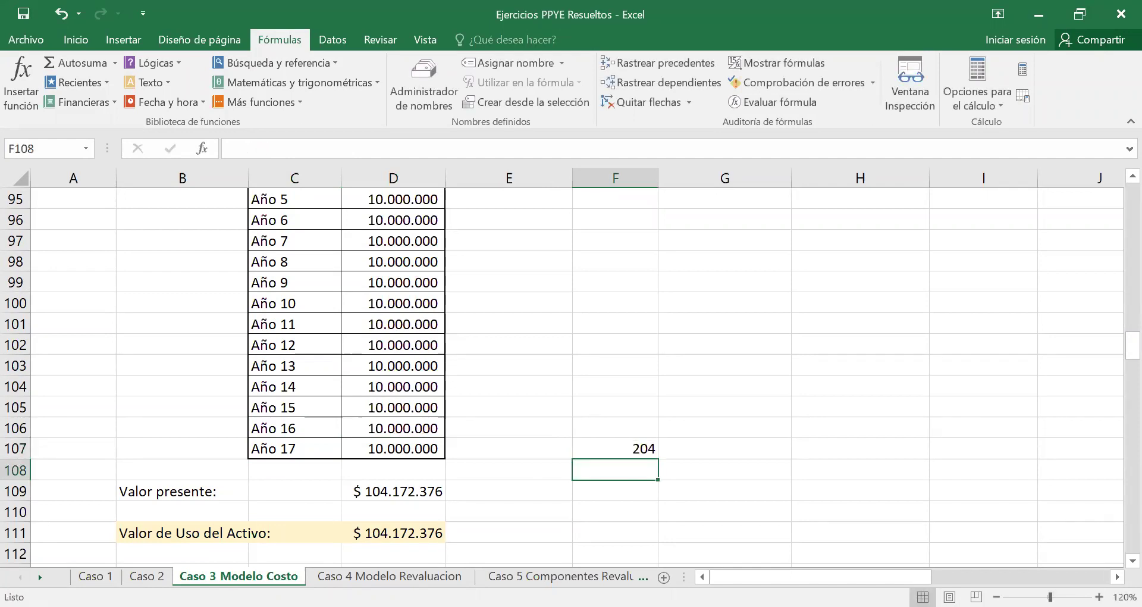
pyautogui.click(403, 449)
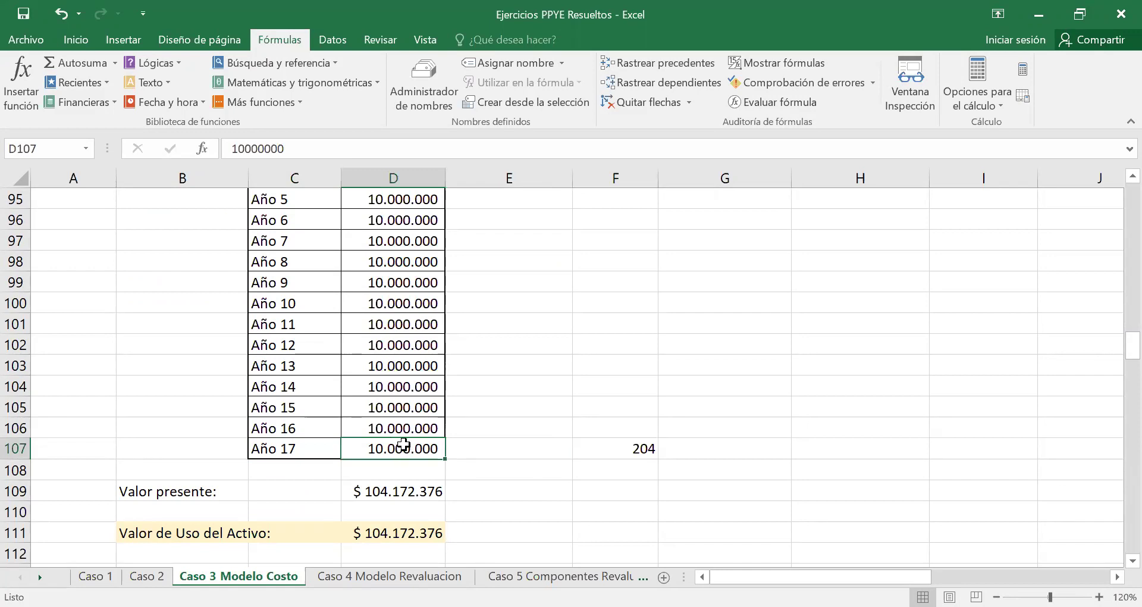
pyautogui.click(652, 462)
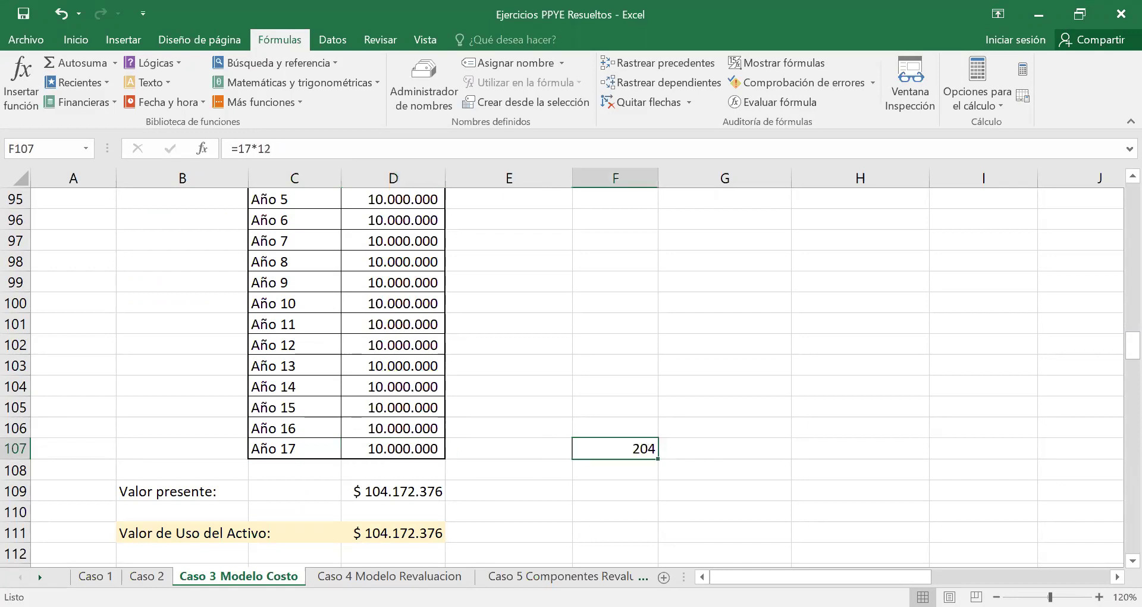
pyautogui.click(608, 421)
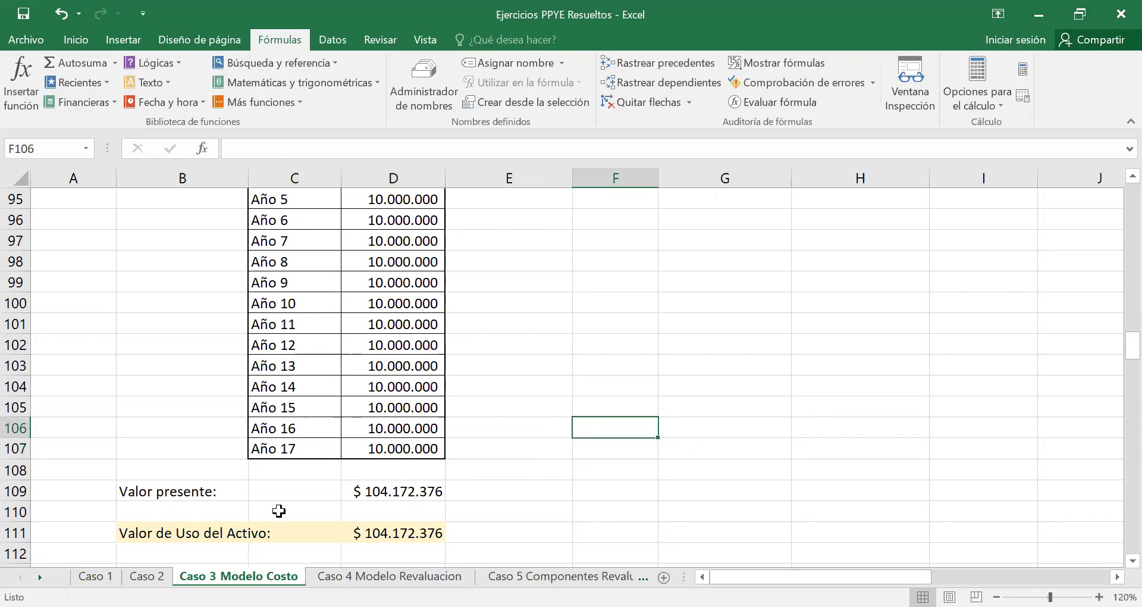
# Check the present value in D109 and the Valor de Uso del Activo reference in D111.
pyautogui.click(179, 491)
pyautogui.click(390, 490)
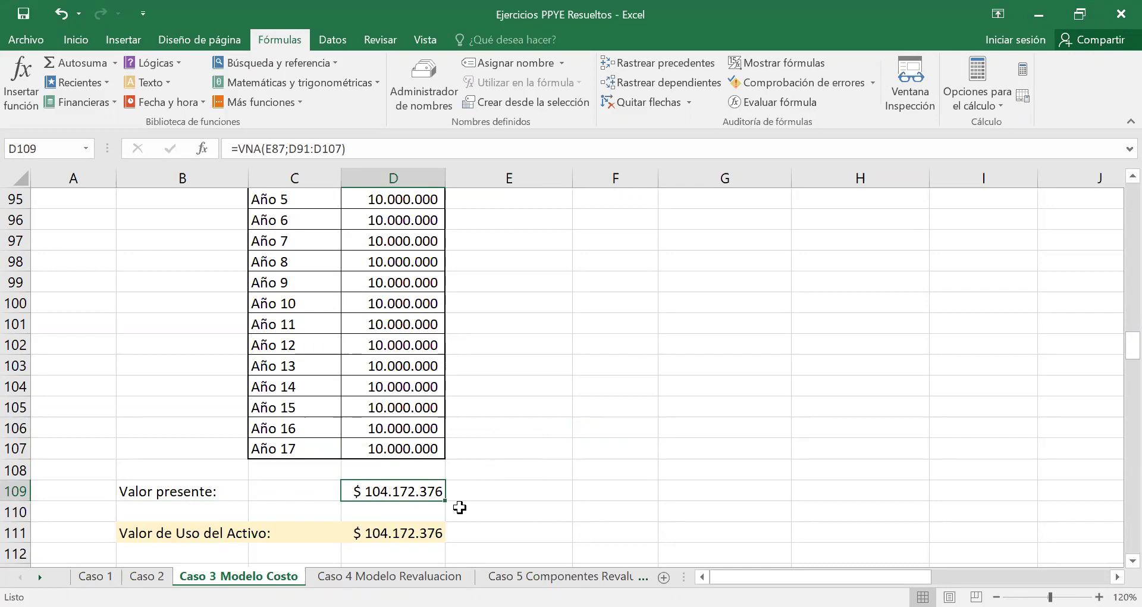
pyautogui.scroll(3, 412, 372)
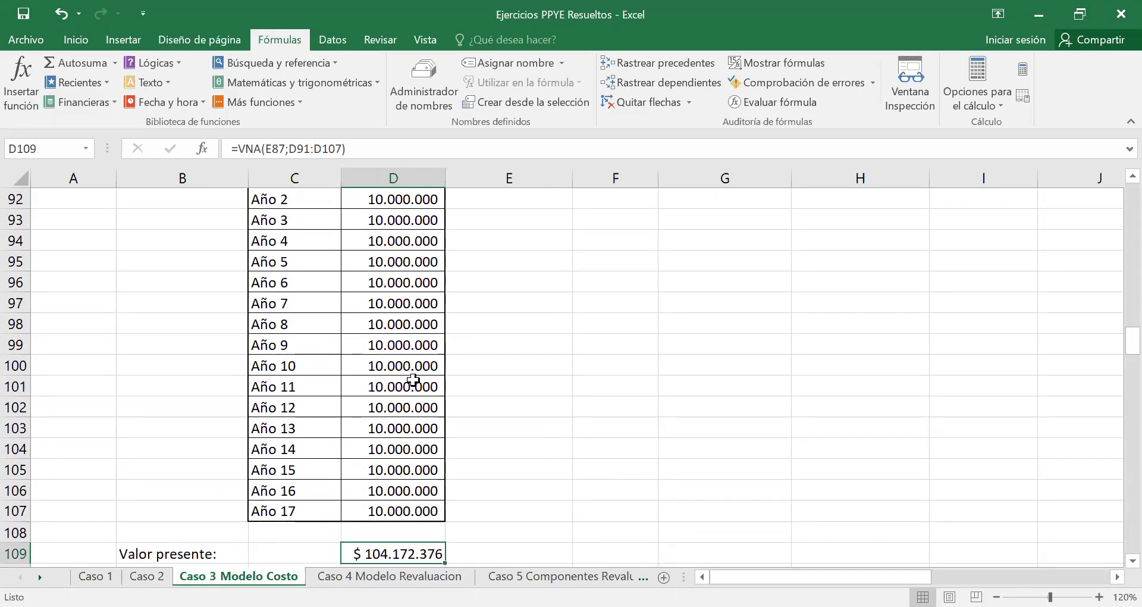
pyautogui.scroll(-1, 411, 363)
pyautogui.scroll(-3, 410, 363)
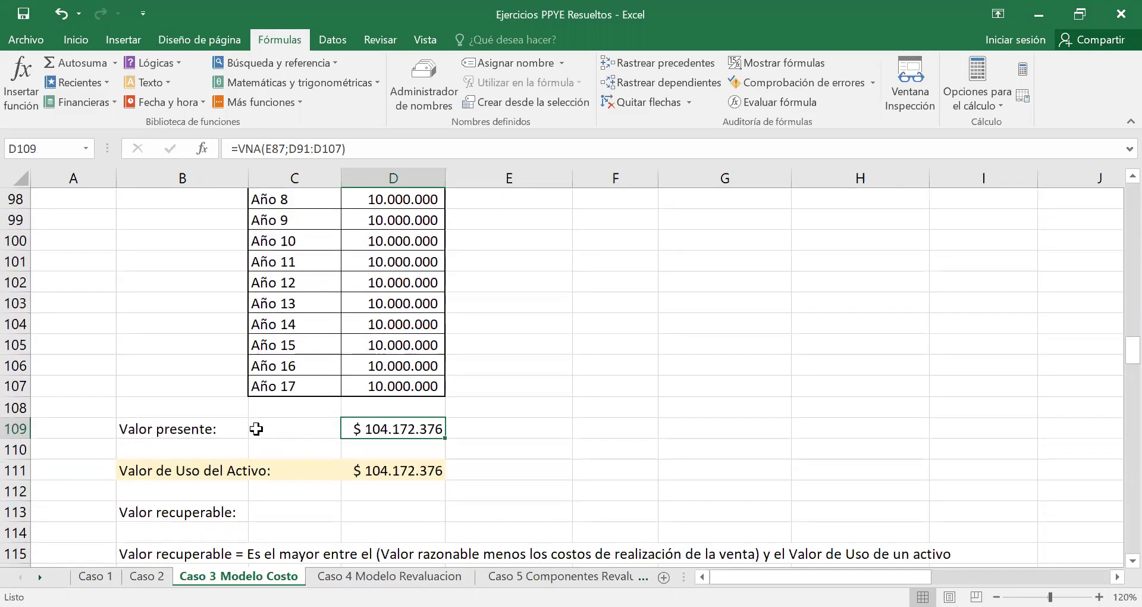
pyautogui.moveTo(173, 470); pyautogui.dragTo(372, 476)
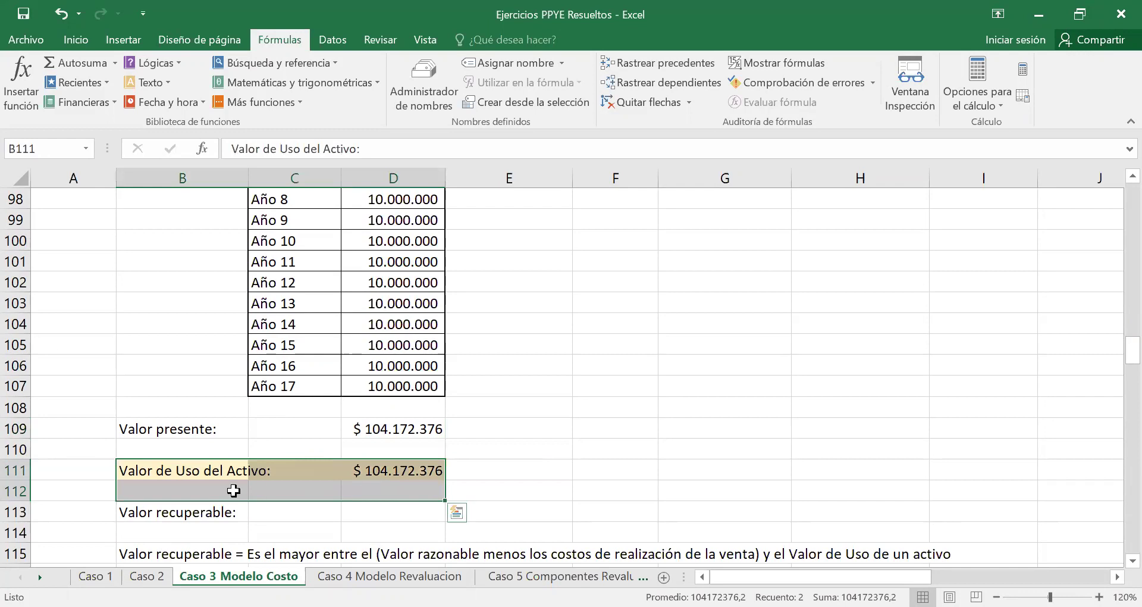
pyautogui.click(168, 470)
pyautogui.click(409, 468)
pyautogui.click(399, 426)
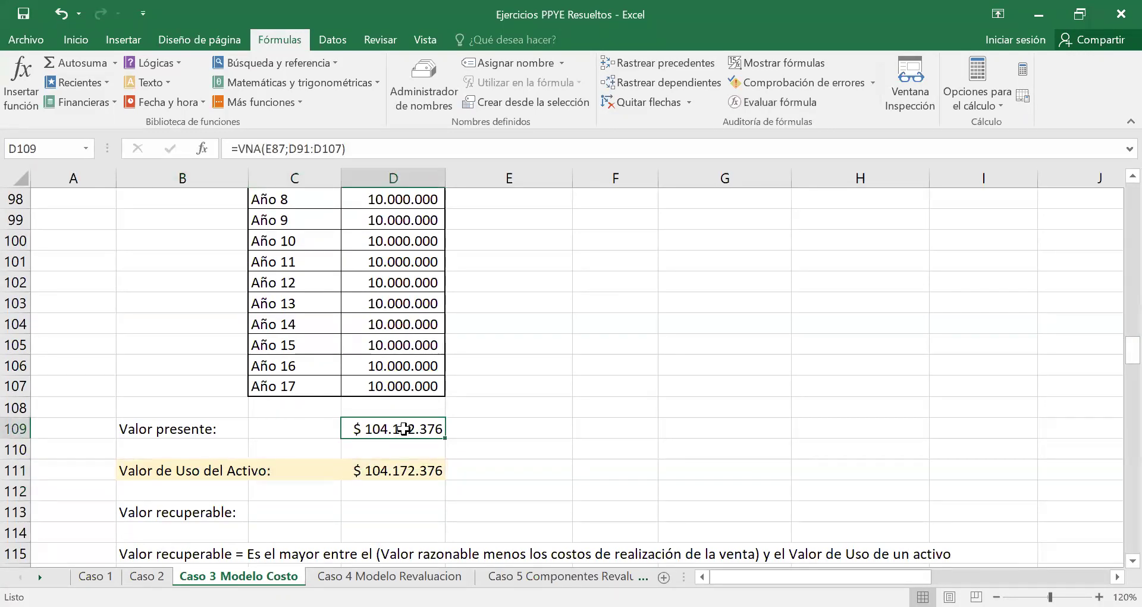
pyautogui.click(407, 466)
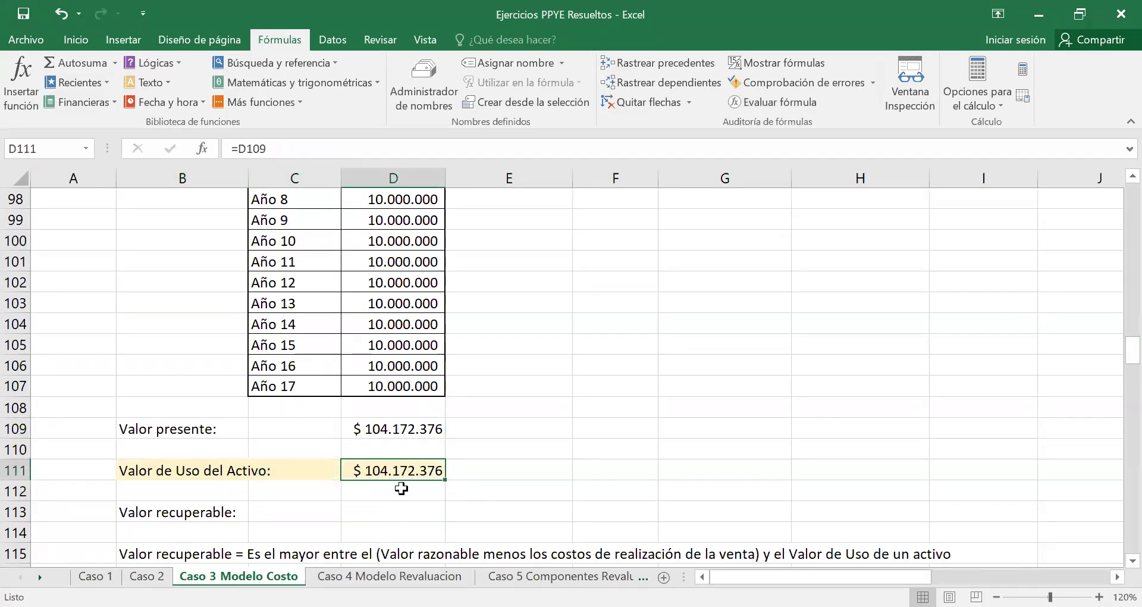
pyautogui.click(182, 474)
pyautogui.click(402, 473)
# Review the two values compared for Valor Recuperable in C70 and C72, along with the DETERIORO diagram.
pyautogui.scroll(11, 528, 429)
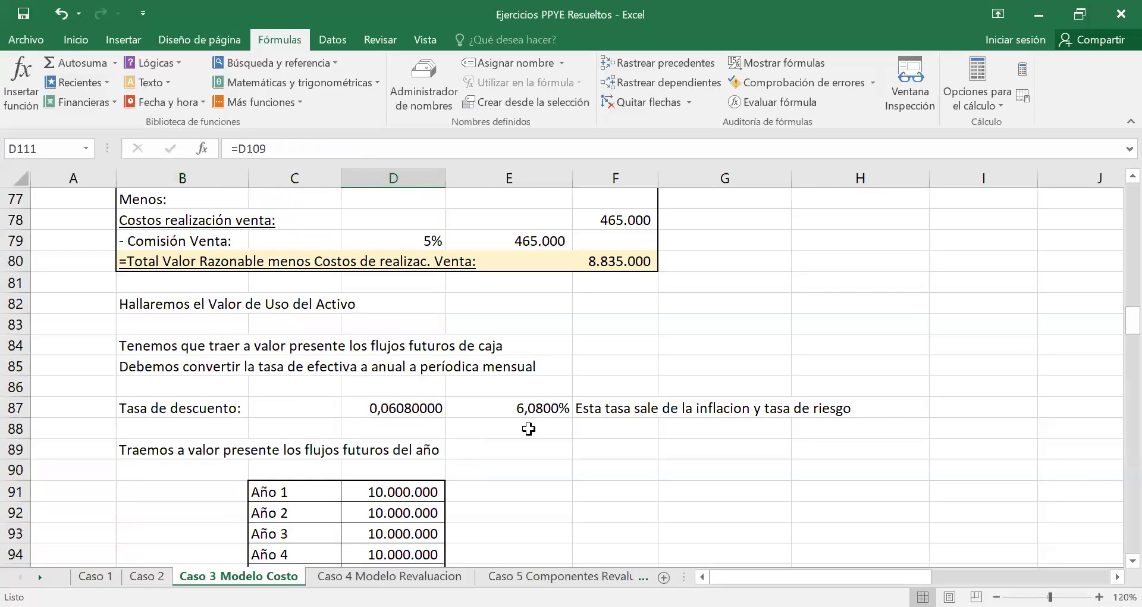
pyautogui.click(269, 352)
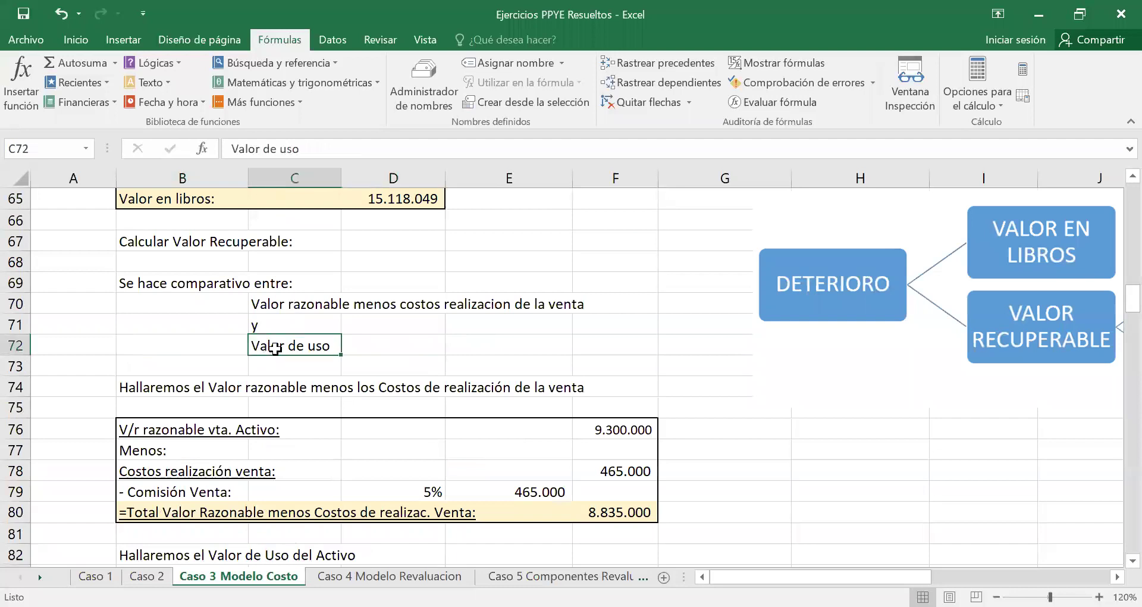
pyautogui.click(285, 304)
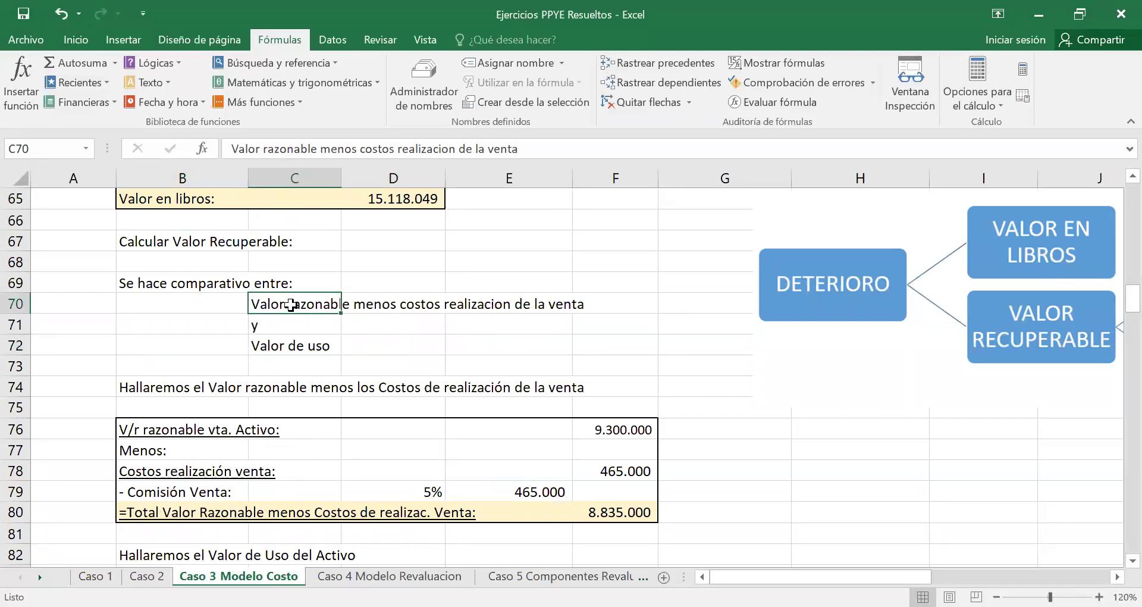
pyautogui.click(294, 341)
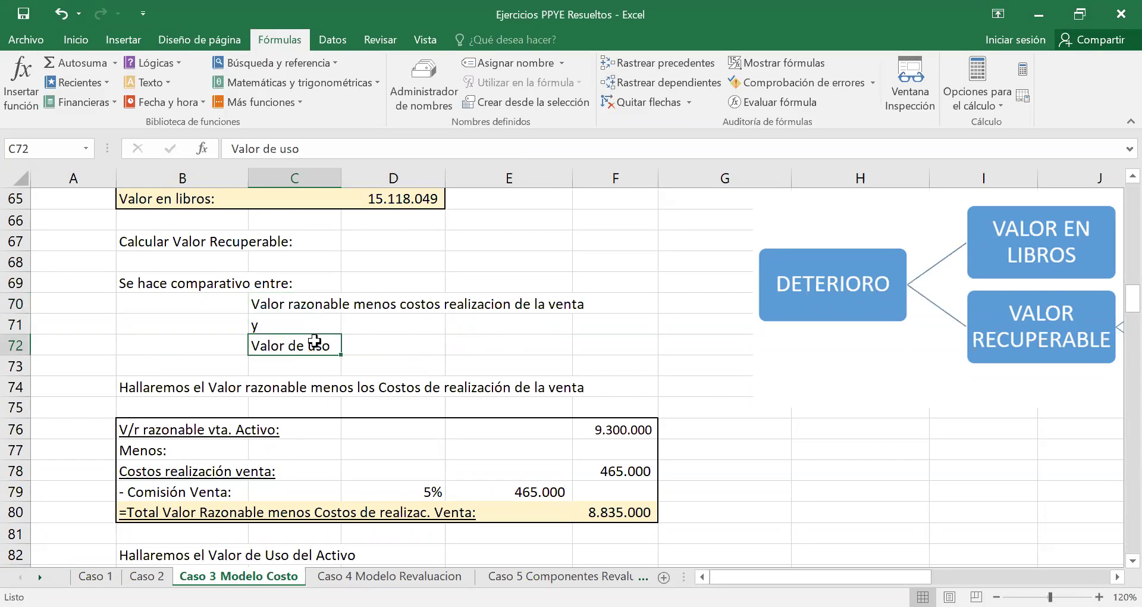
pyautogui.click(185, 241)
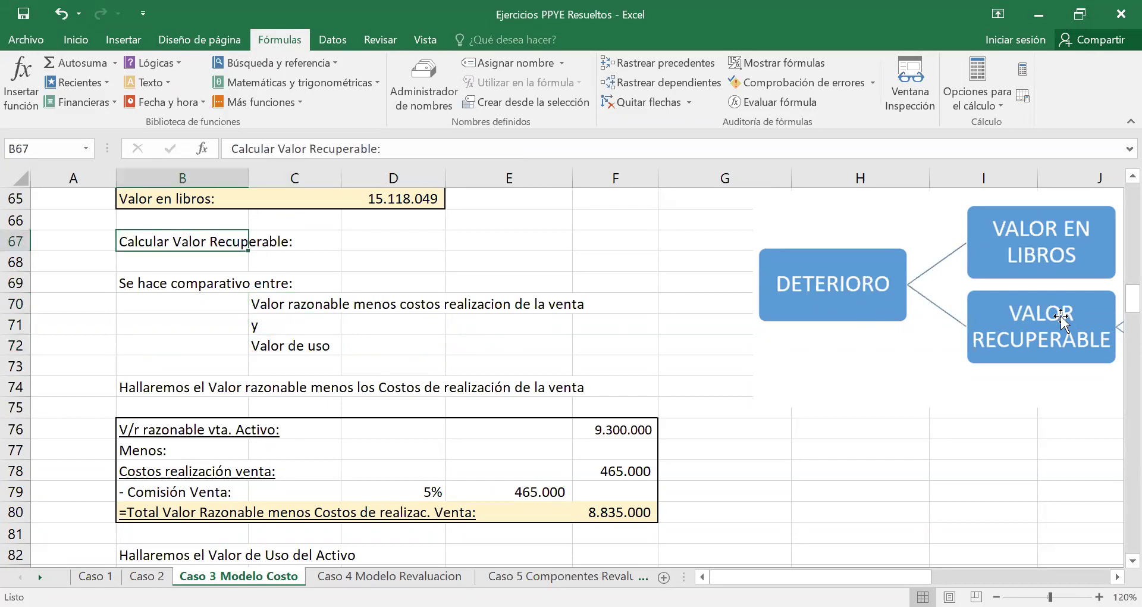
pyautogui.click(1062, 318)
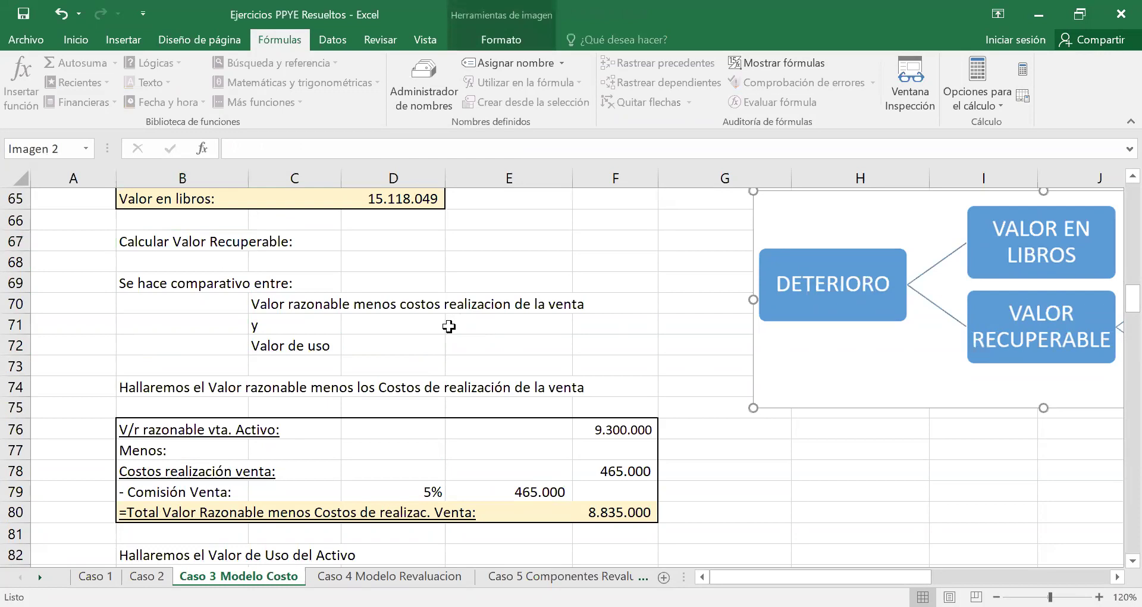
pyautogui.click(449, 326)
# Review the Valor recuperable definition in B115 and the fair value less selling costs reference in E117.
pyautogui.scroll(-11, 247, 347)
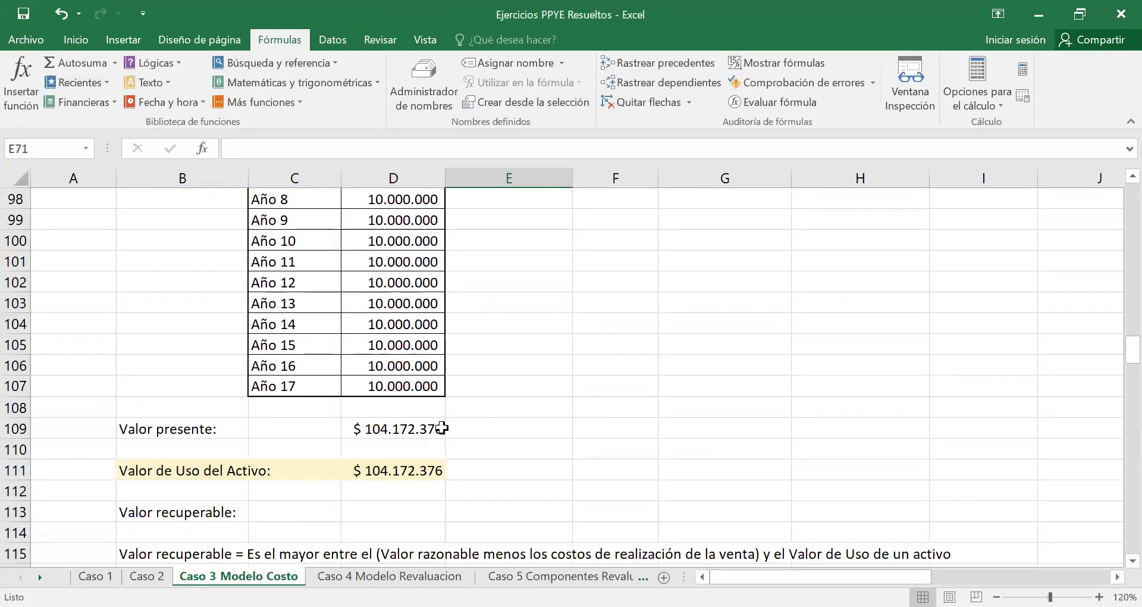
pyautogui.scroll(-1, 441, 428)
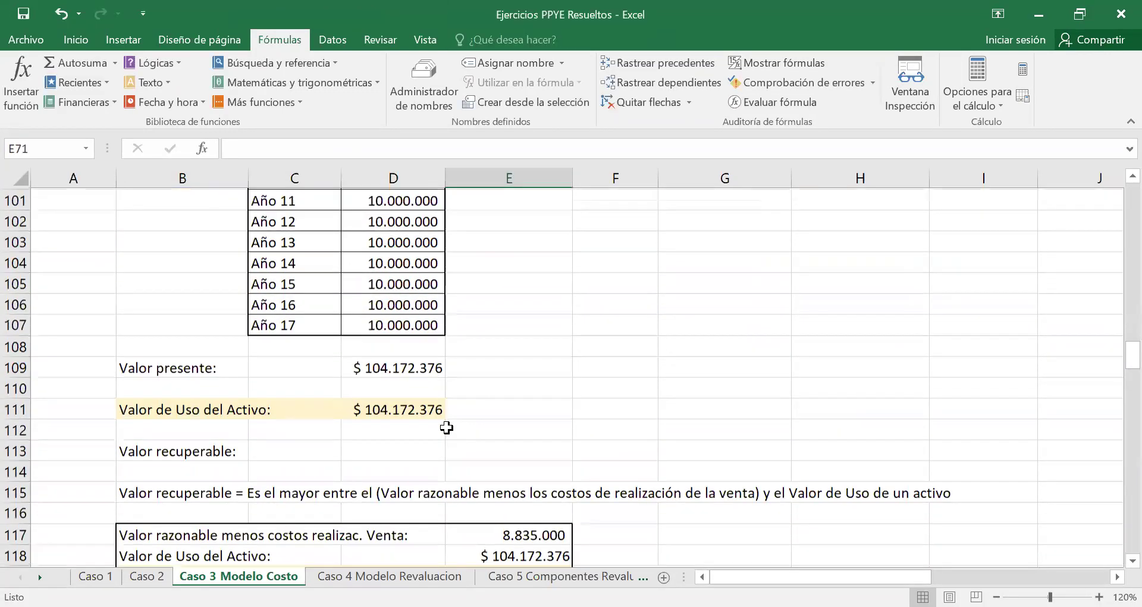
pyautogui.click(231, 447)
pyautogui.scroll(-1, 225, 427)
pyautogui.scroll(-1, 214, 399)
pyautogui.click(206, 365)
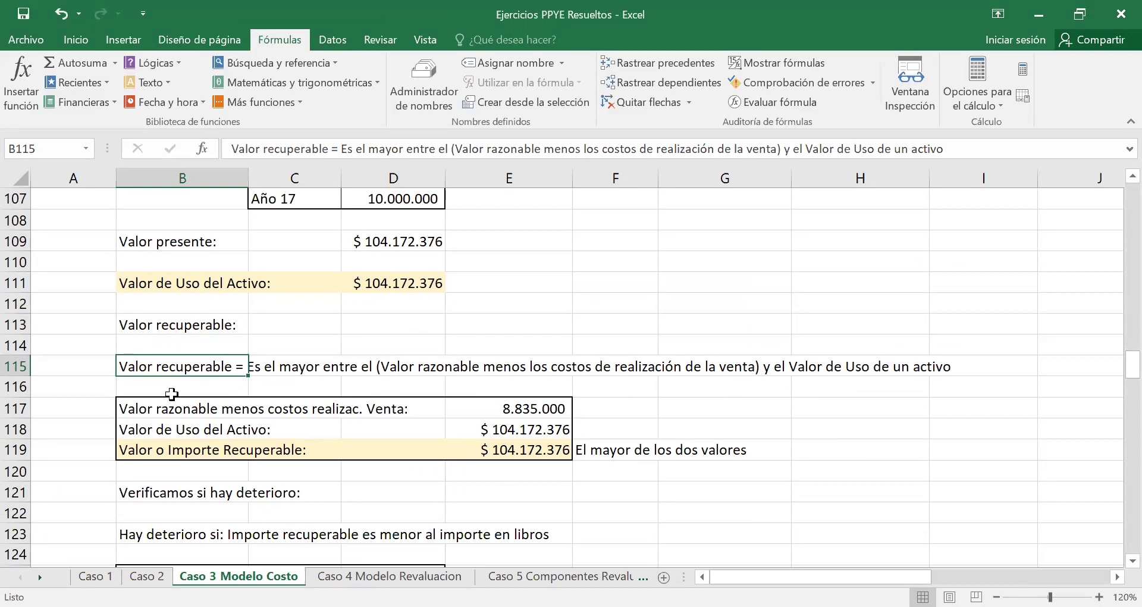
pyautogui.click(163, 408)
pyautogui.click(543, 410)
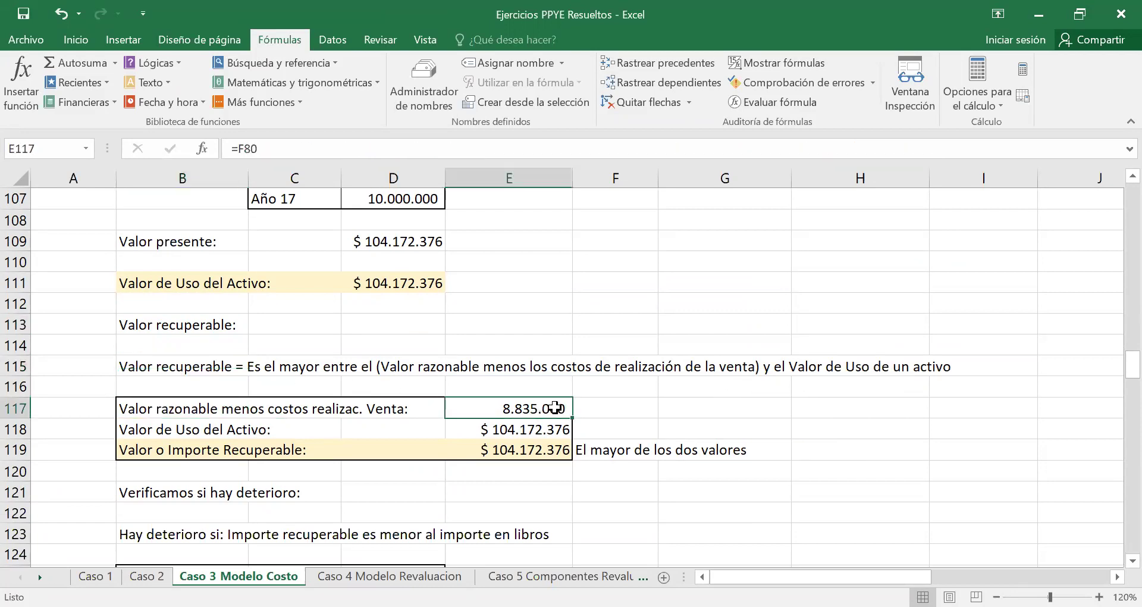
# Check the formula in F80 for the total fair value less selling costs.
pyautogui.scroll(10, 620, 397)
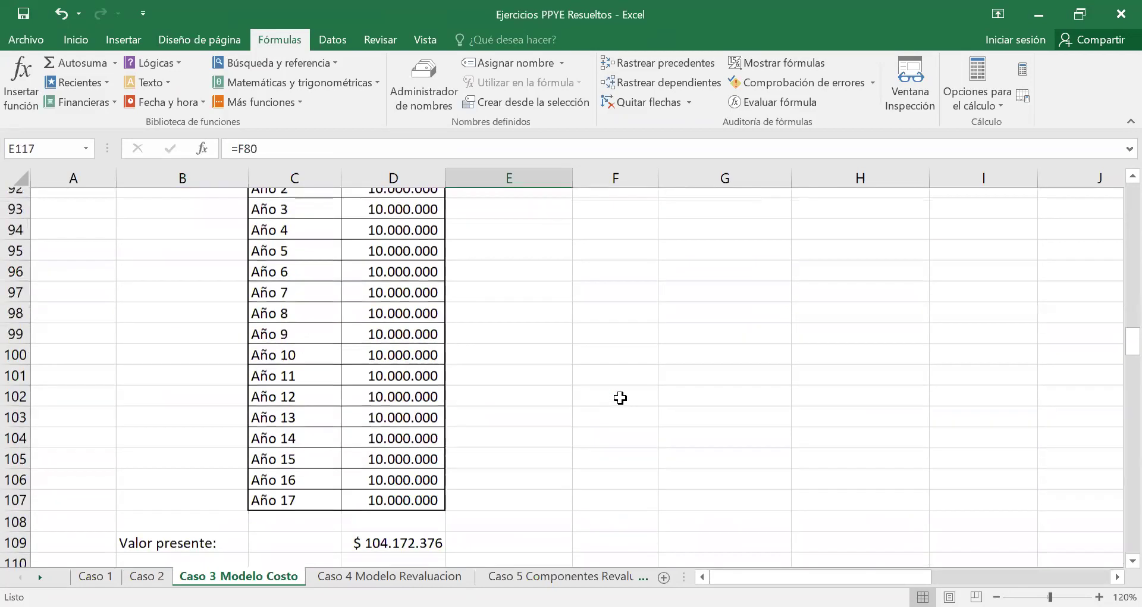
pyautogui.scroll(4, 620, 398)
pyautogui.click(631, 513)
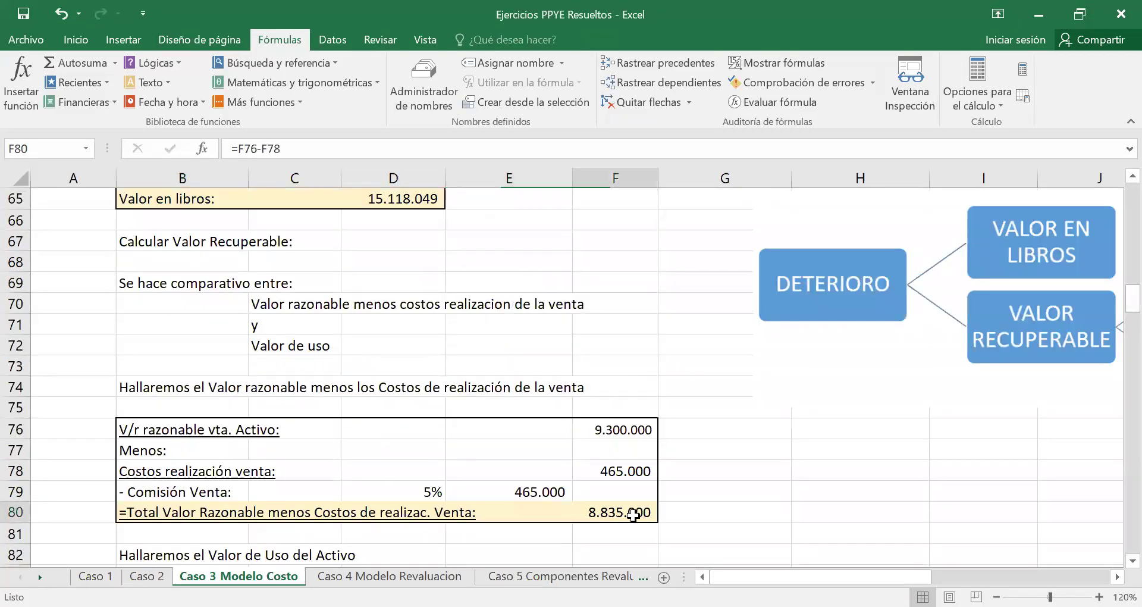
# Trace the Valor de Uso del Activo in E118 to D111 and compare it with the fair value less selling costs in E117.
pyautogui.scroll(-13, 709, 492)
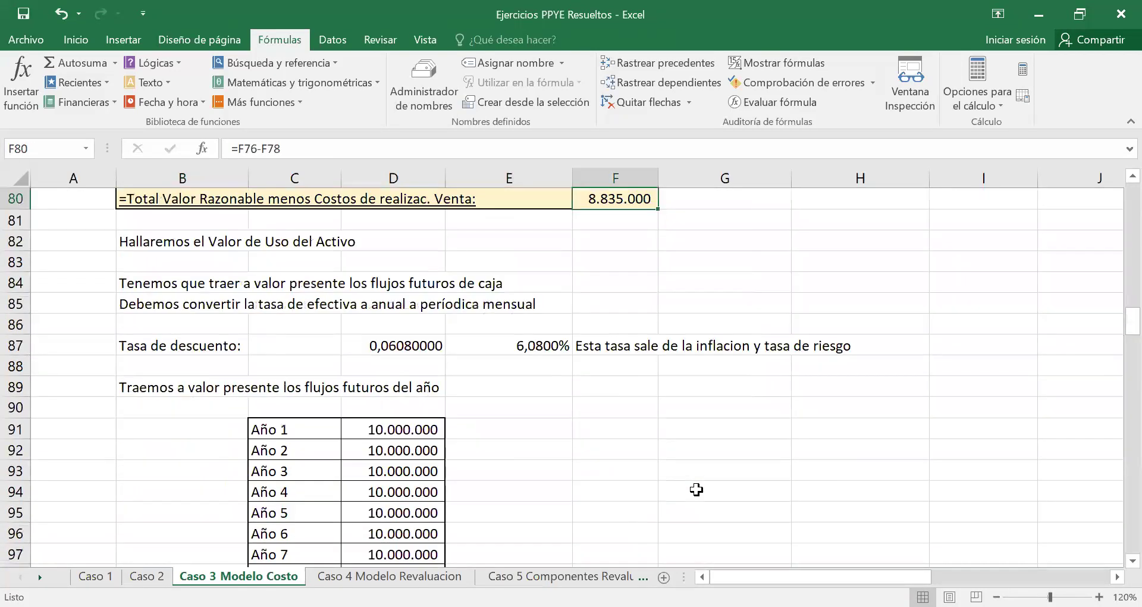
pyautogui.scroll(-1, 679, 483)
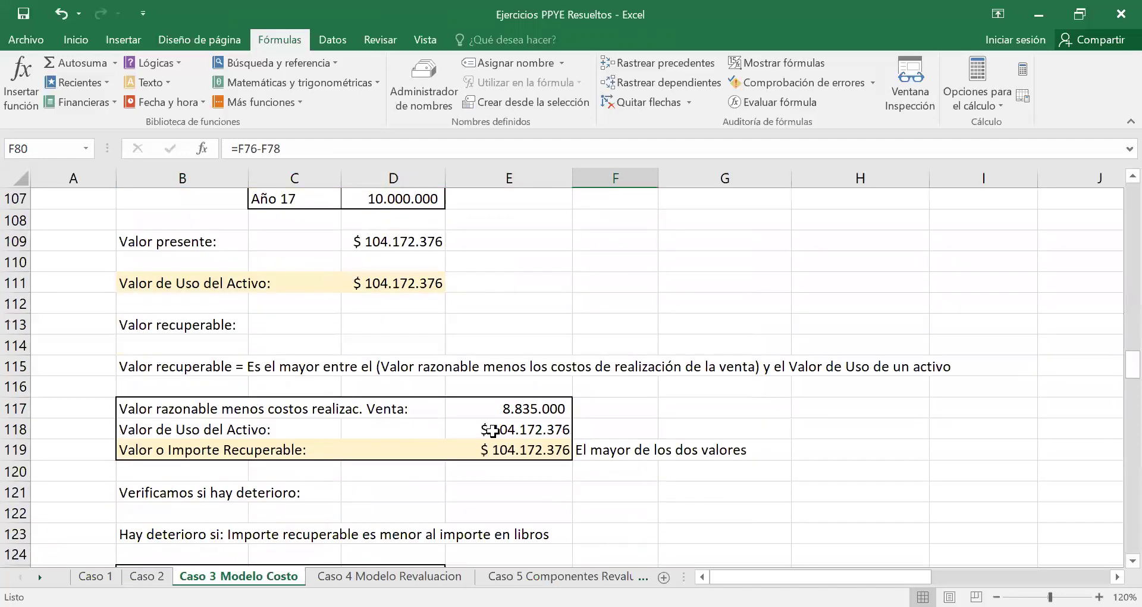
pyautogui.click(482, 430)
pyautogui.click(394, 283)
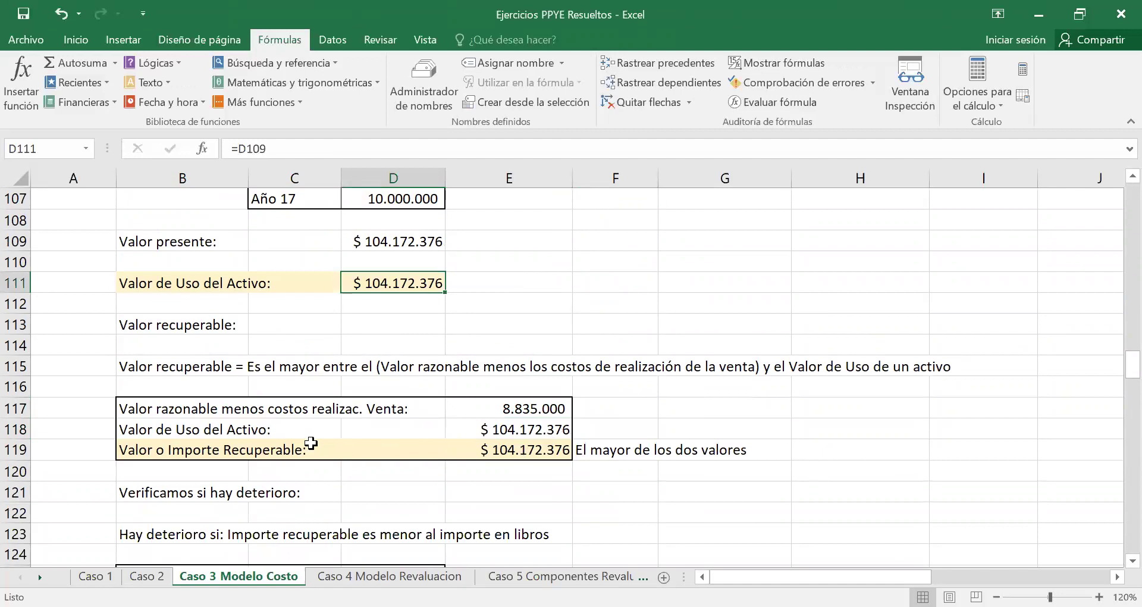
pyautogui.click(503, 431)
pyautogui.click(527, 411)
pyautogui.click(531, 426)
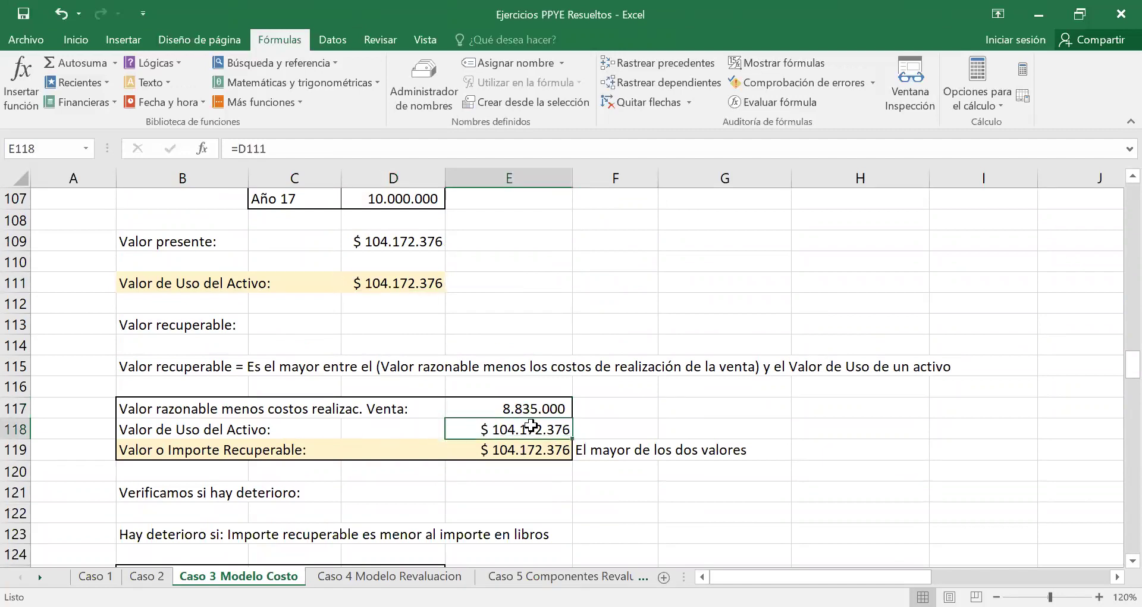
# Highlight the Valor de Uso del Activo row and the Valor o Importe Recuperable row in the recoverable value table.
pyautogui.moveTo(188, 428); pyautogui.dragTo(513, 439)
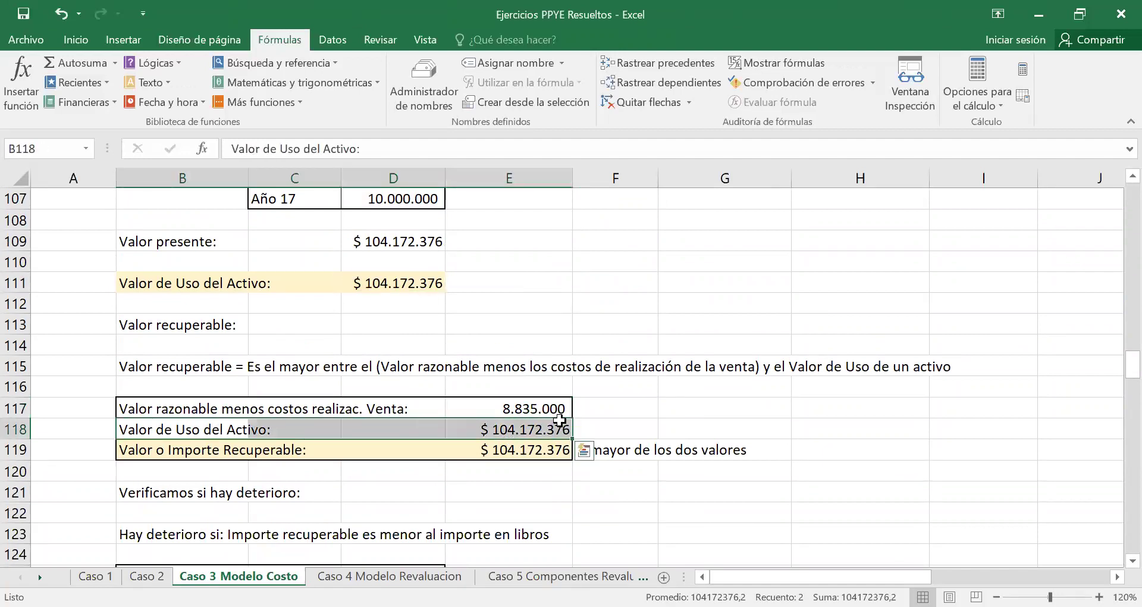
pyautogui.click(601, 433)
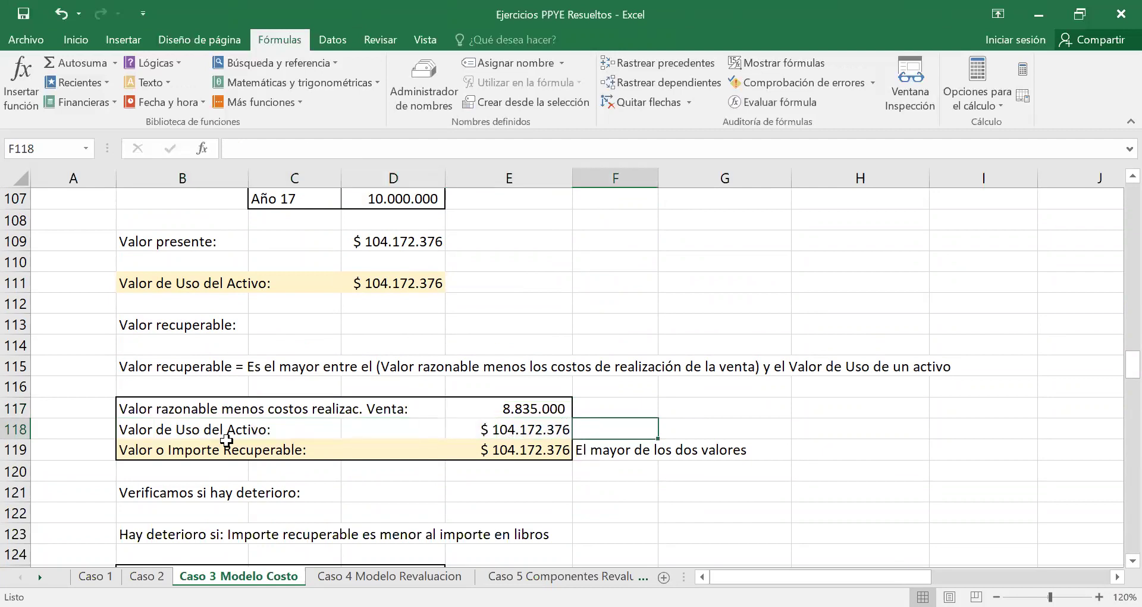
pyautogui.moveTo(158, 450); pyautogui.dragTo(512, 451)
# Review the full DETERIORO diagram beside rows 62 to 75, including the VR – CRV and VALOR DE USO branches of VALOR RECUPERABLE.
pyautogui.scroll(3, 666, 412)
pyautogui.scroll(12, 667, 412)
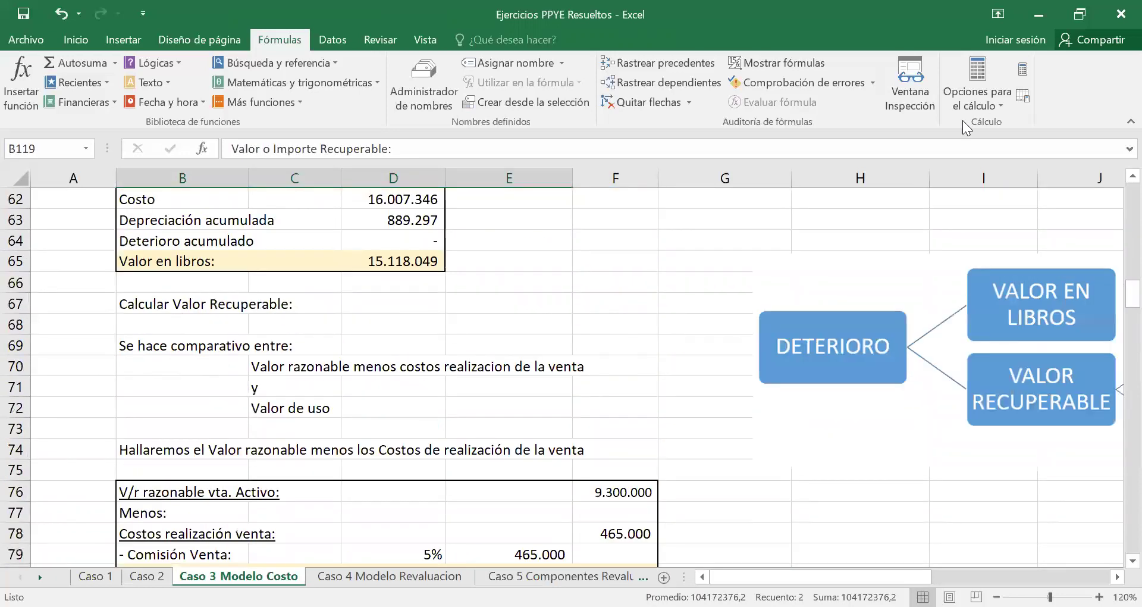
pyautogui.hscroll(3, 707, 359)
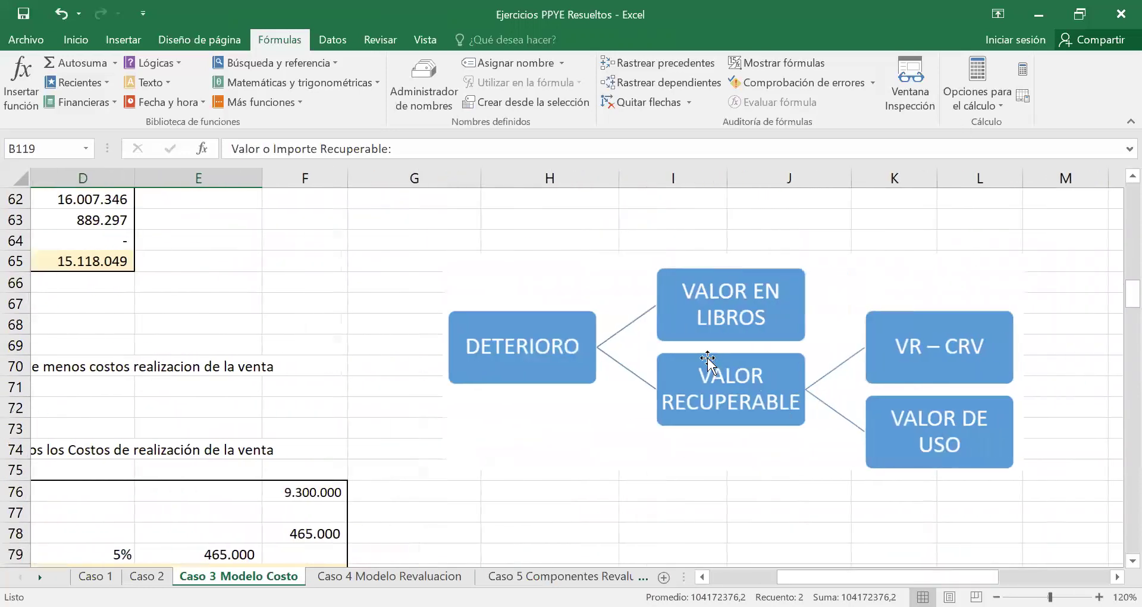
pyautogui.click(745, 375)
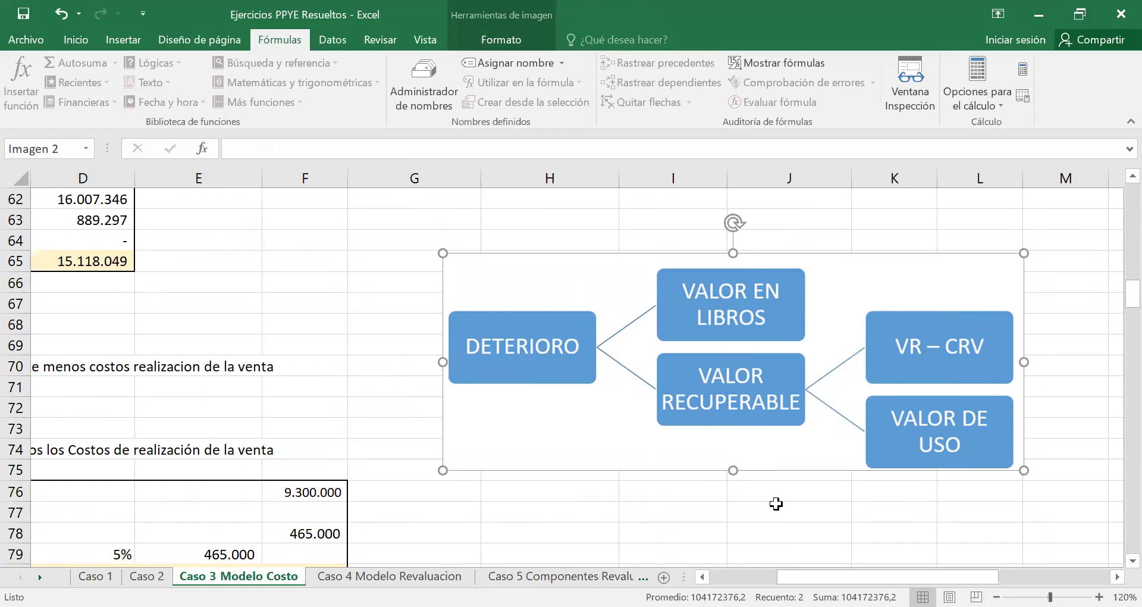
pyautogui.moveTo(753, 516); pyautogui.dragTo(748, 498)
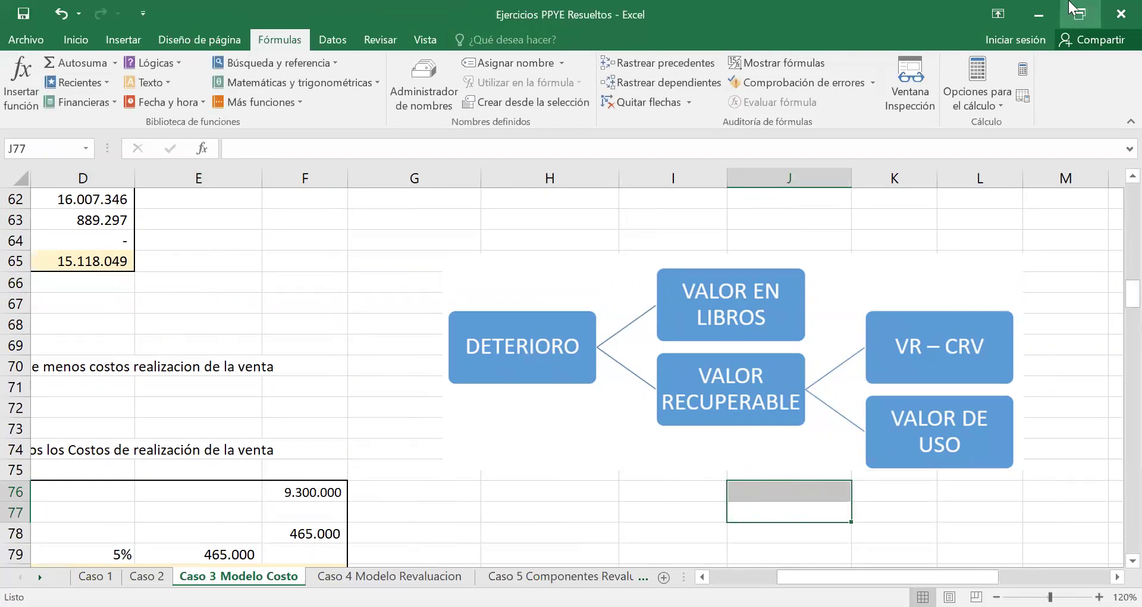
# Return from the diagram to the Valor recuperable section below the 17-year cash flow table.
pyautogui.click(116, 374)
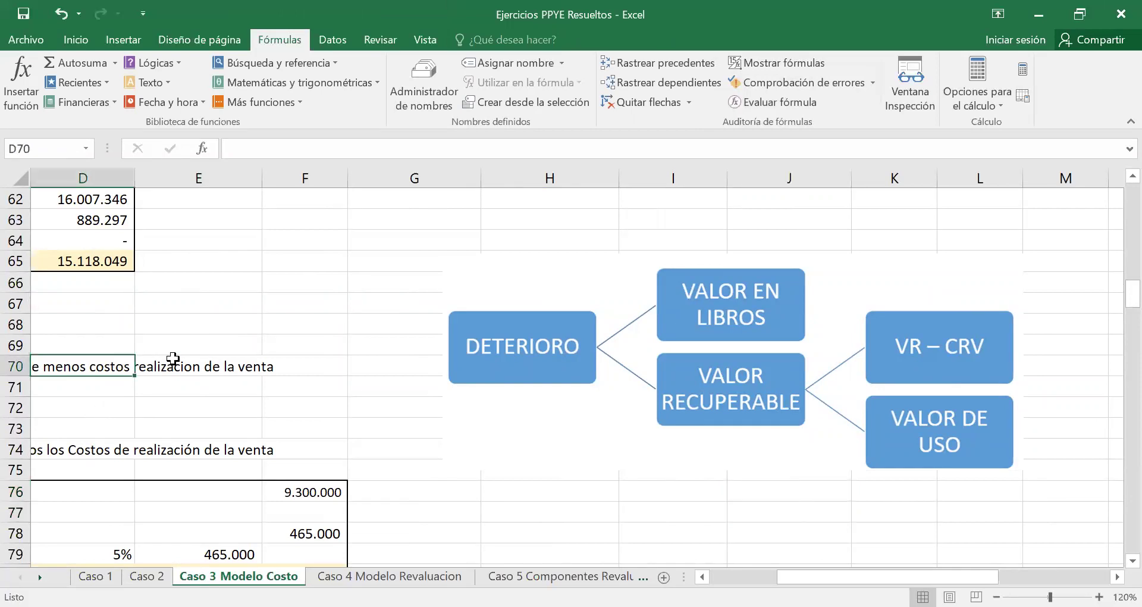
pyautogui.press('Left')
pyautogui.press('Left')
pyautogui.press('Left')
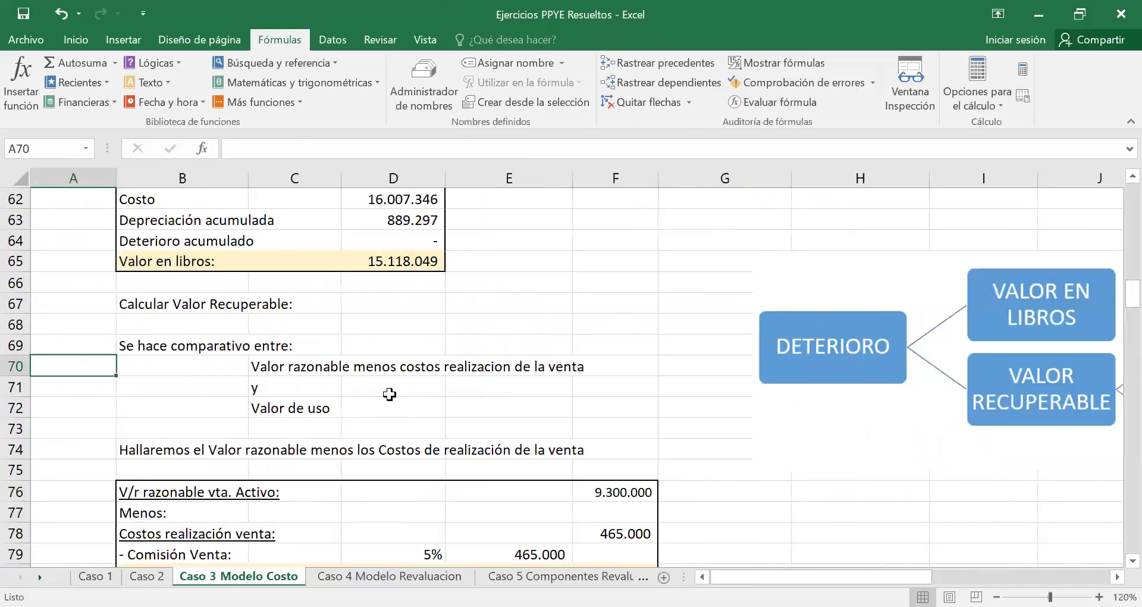
pyautogui.scroll(-8, 392, 395)
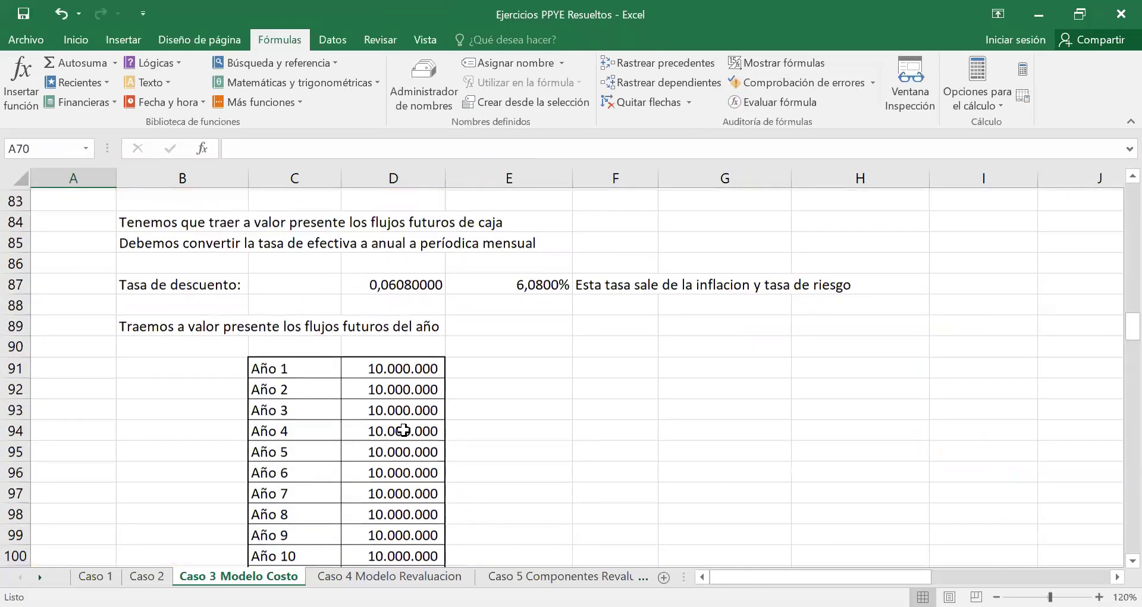
pyautogui.scroll(-5, 433, 434)
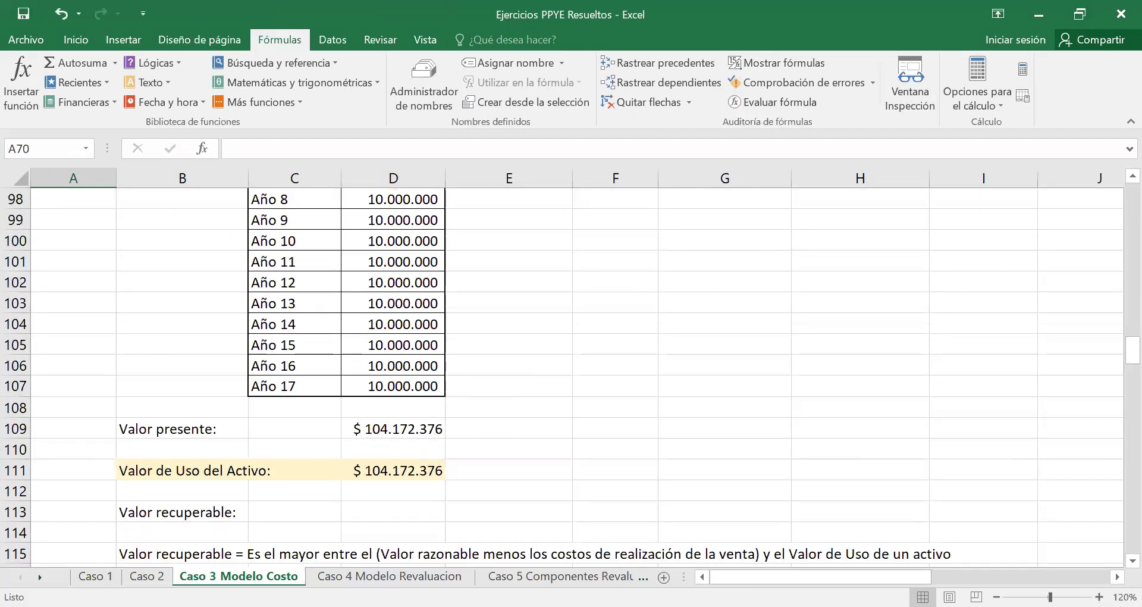
# Review the recoverable amount comparison in rows 117 to 119, highlighting the Valor o Importe Recuperable row with its note.
pyautogui.scroll(-2, 323, 498)
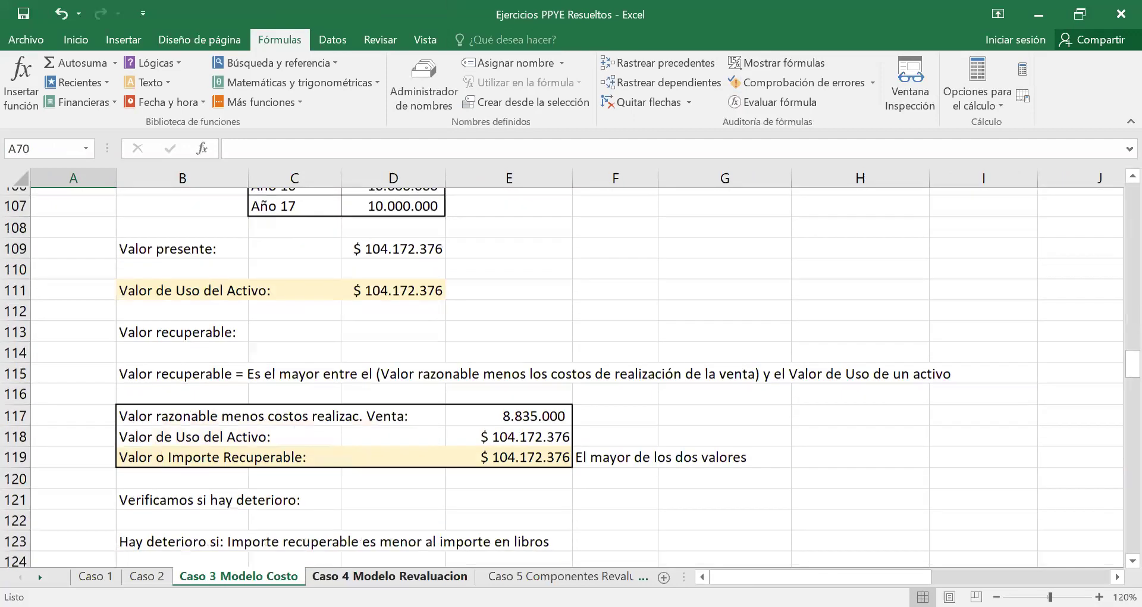
pyautogui.scroll(-1, 351, 340)
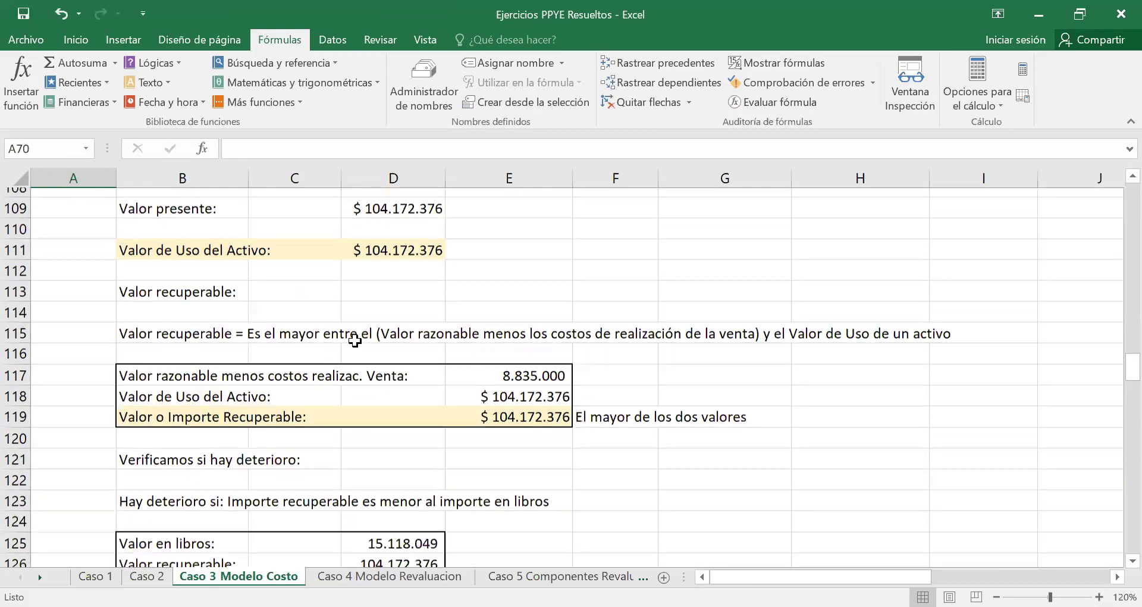
pyautogui.scroll(-1, 338, 353)
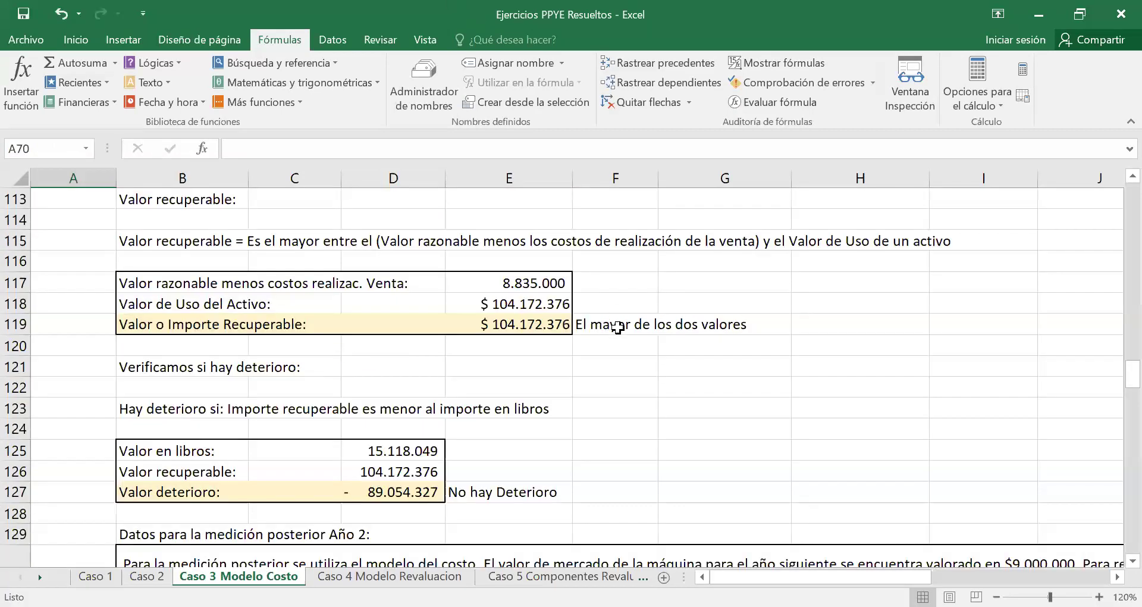
pyautogui.click(618, 324)
pyautogui.moveTo(169, 325); pyautogui.dragTo(645, 328)
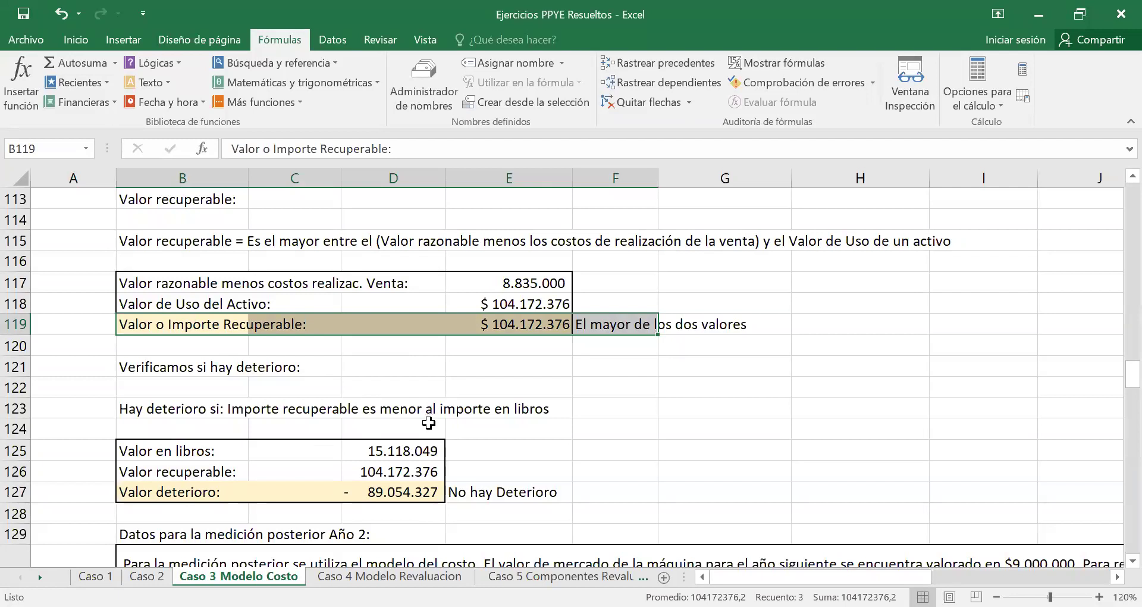
# Examine the impairment rule in B123 alongside the recoverable amount in E119 and the book value in D125.
pyautogui.click(171, 410)
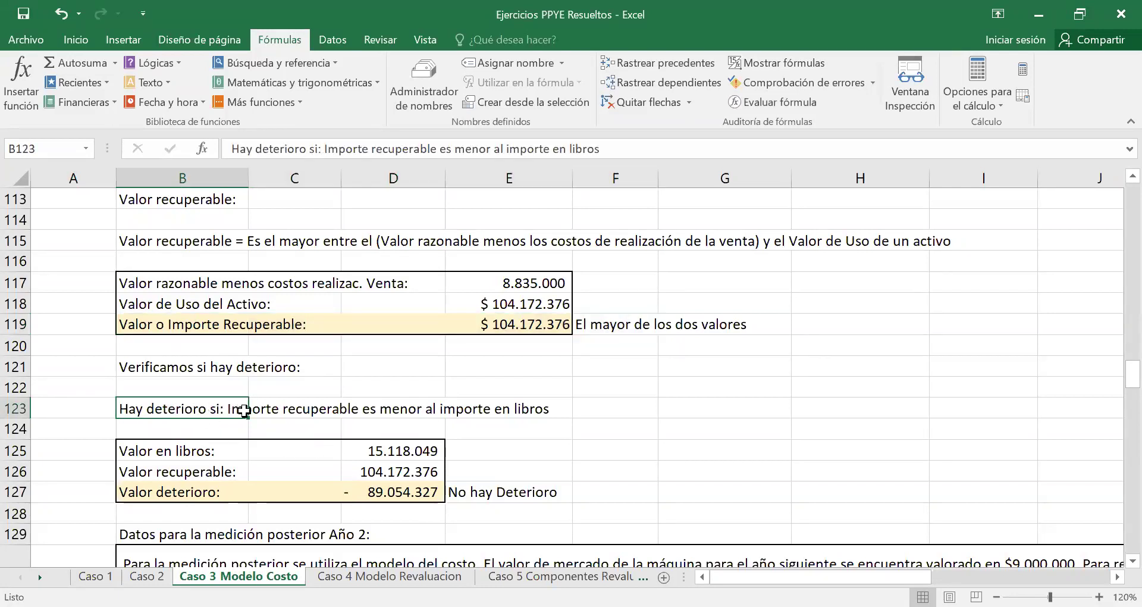
pyautogui.click(524, 326)
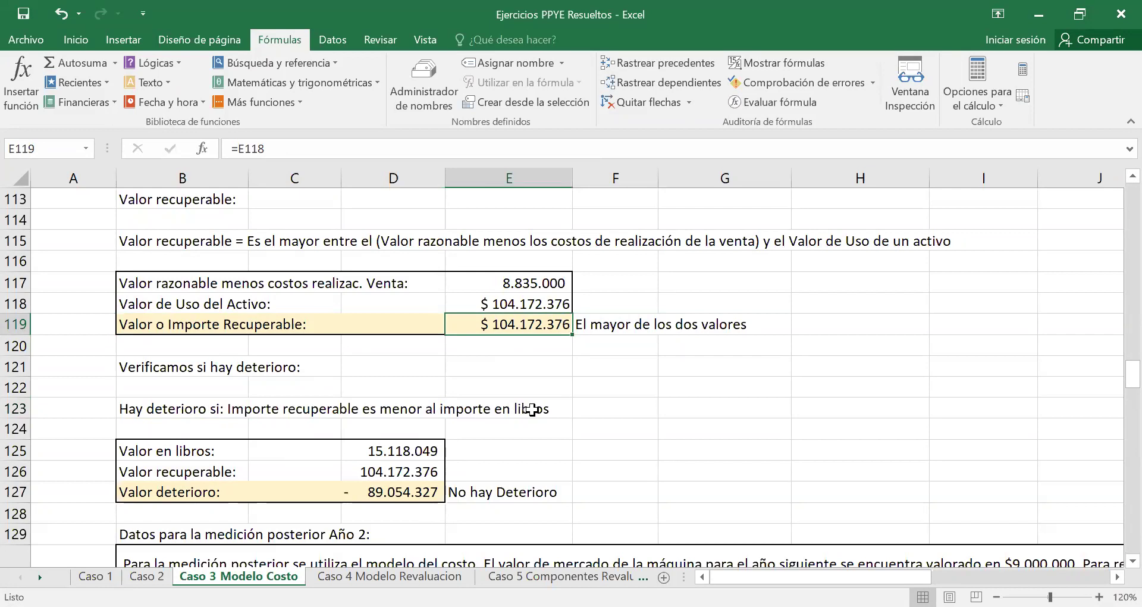
pyautogui.click(168, 451)
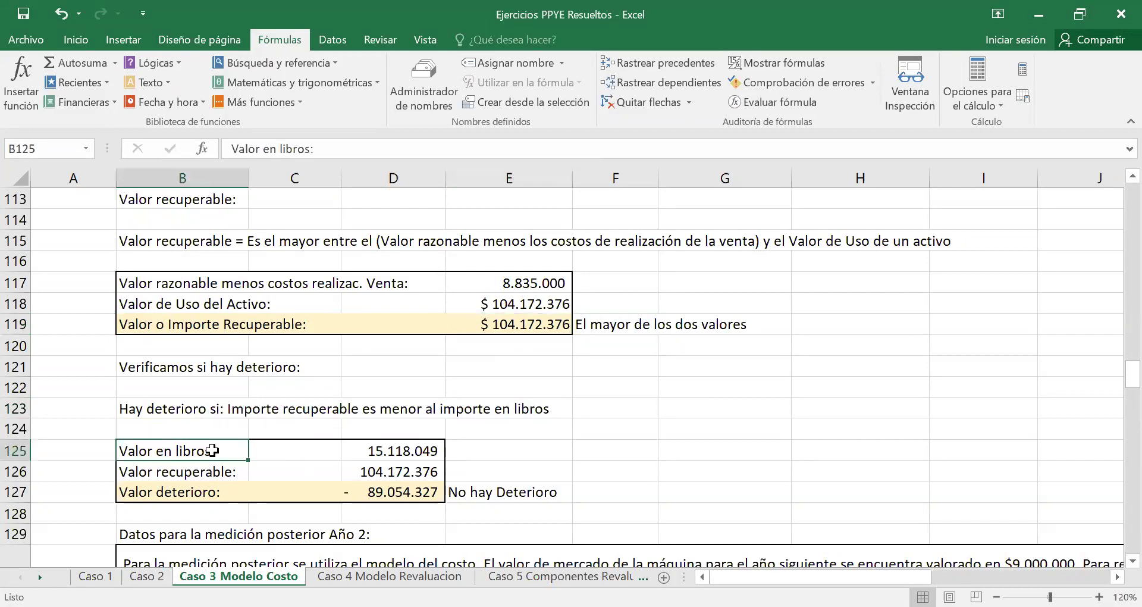
pyautogui.click(422, 453)
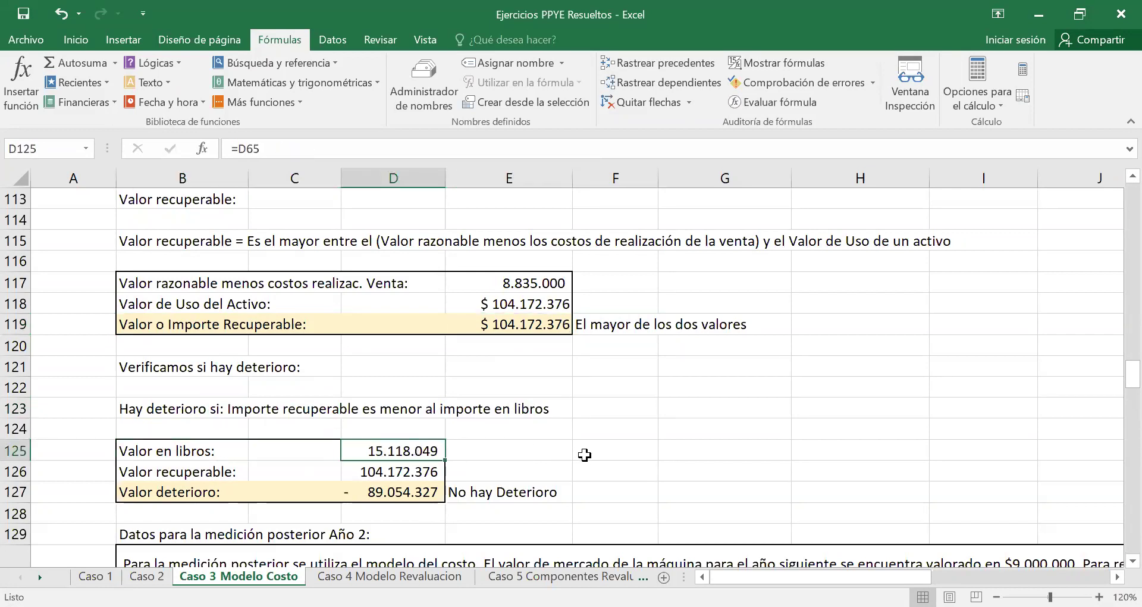
# Trace the Valor en libros figure back to its source calculation in cell D65.
pyautogui.scroll(4, 454, 340)
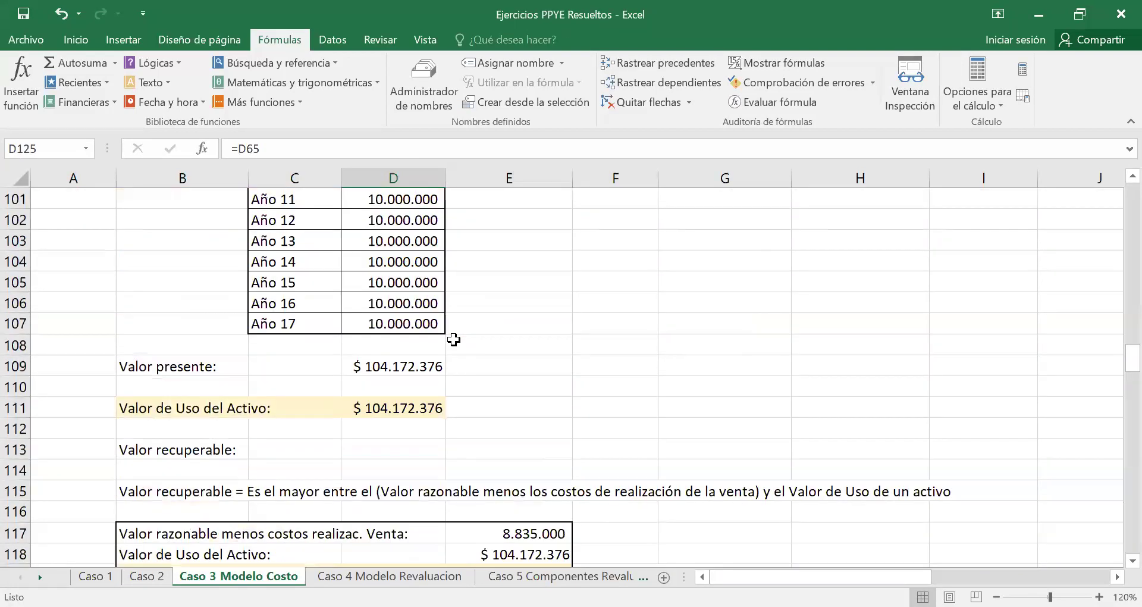
pyautogui.scroll(14, 454, 340)
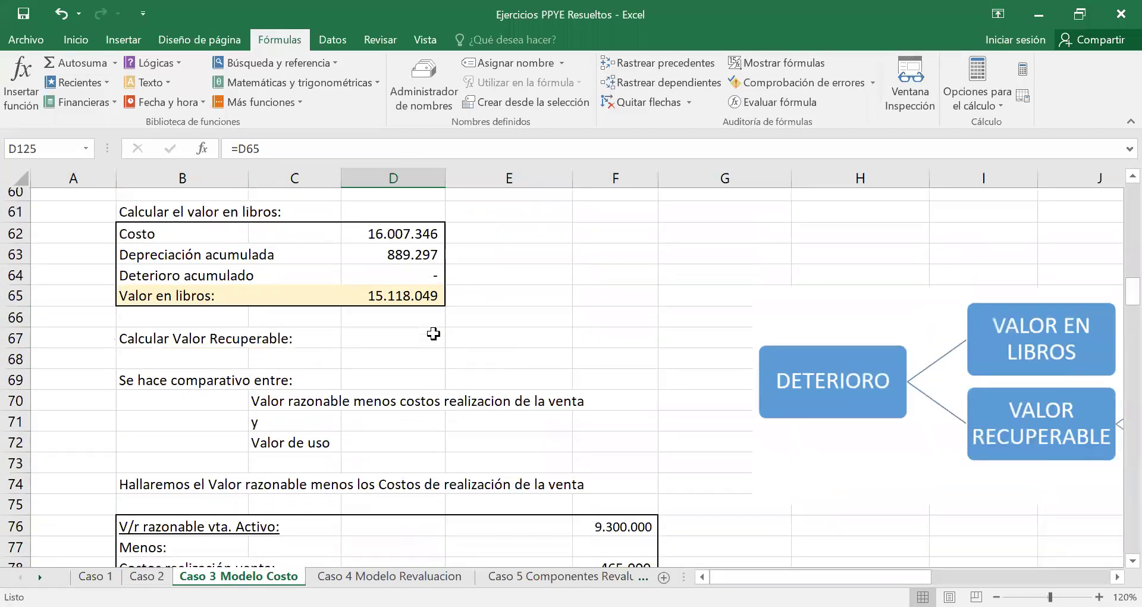
pyautogui.scroll(1, 157, 264)
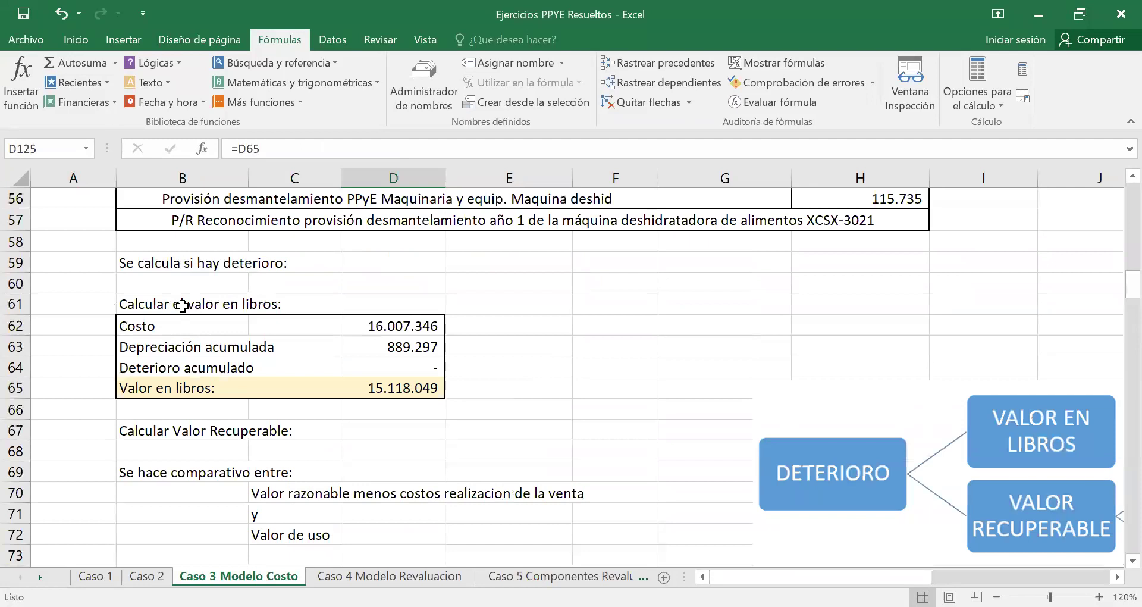
pyautogui.click(405, 389)
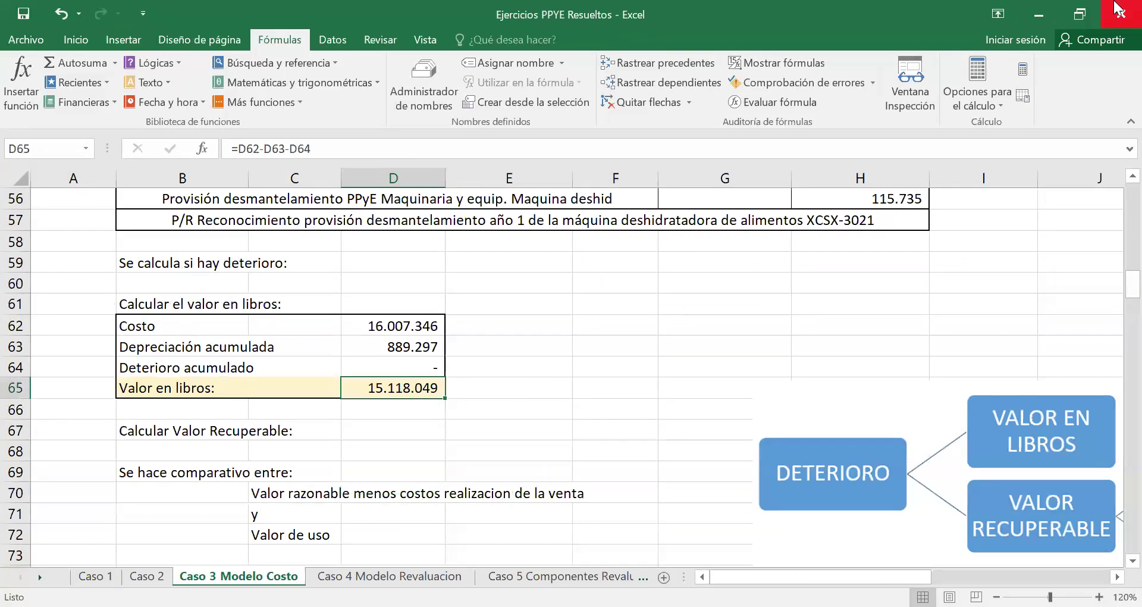
pyautogui.hotkey('alt', 'n')
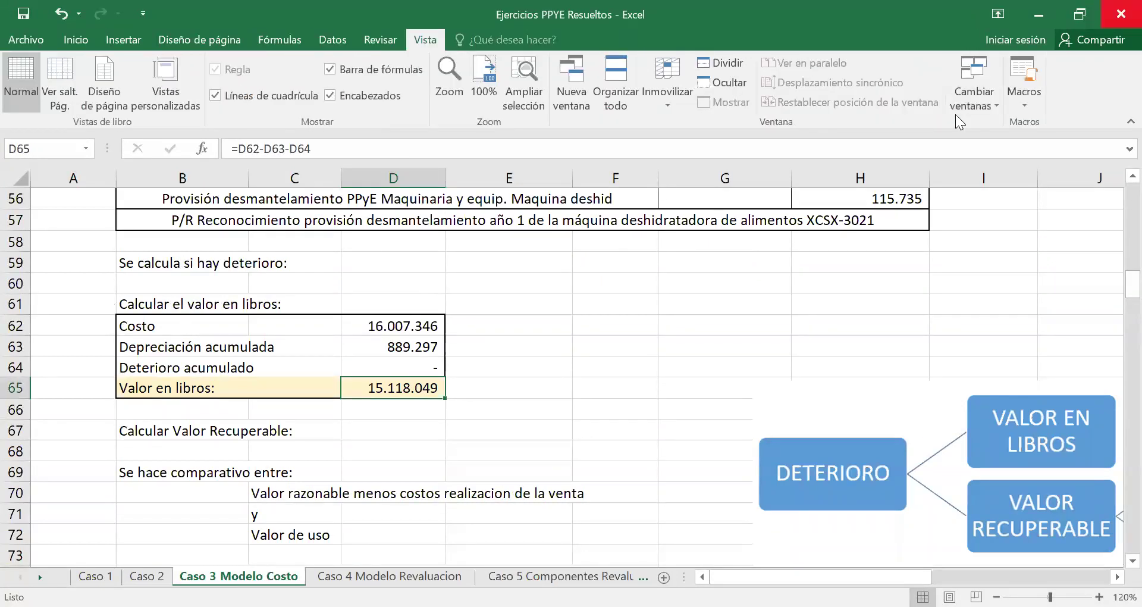
pyautogui.hotkey('alt', 'o')
pyautogui.scroll(-2, 551, 74)
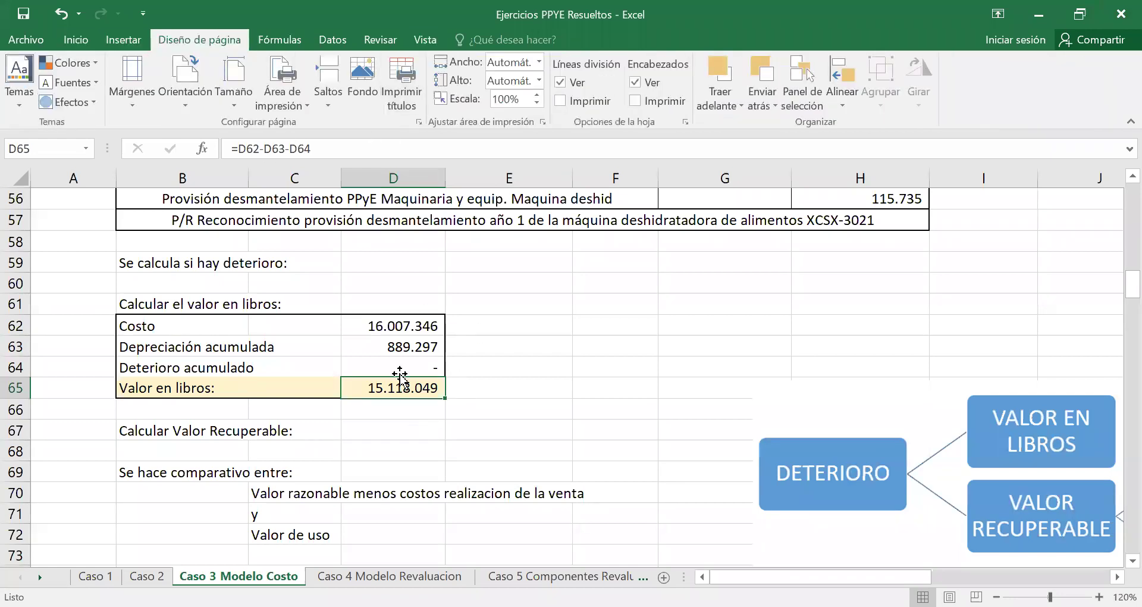
pyautogui.click(295, 43)
# Inspect the formulas for book value, recoverable value and impairment in D125 to D127, including source cell E119 and the note in E127.
pyautogui.scroll(-9, 551, 348)
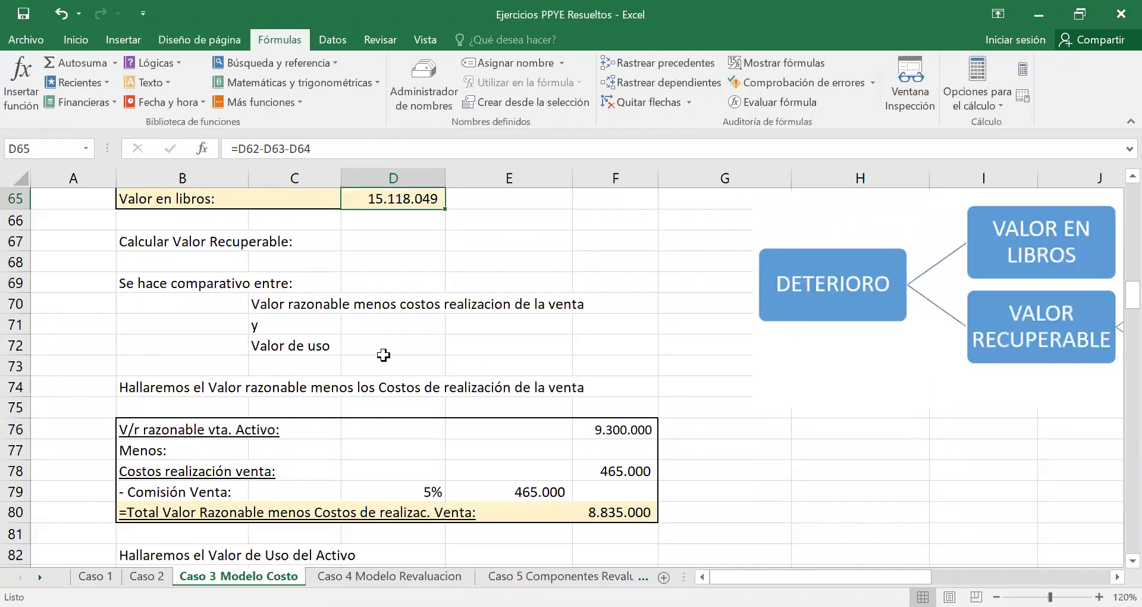
pyautogui.scroll(-12, 360, 358)
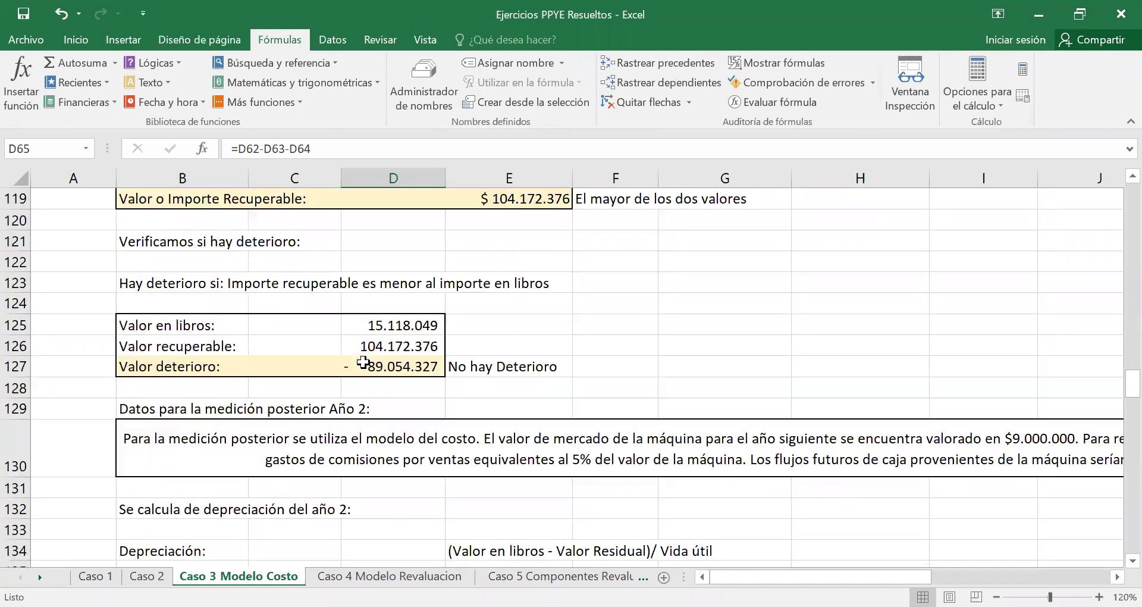
pyautogui.click(398, 322)
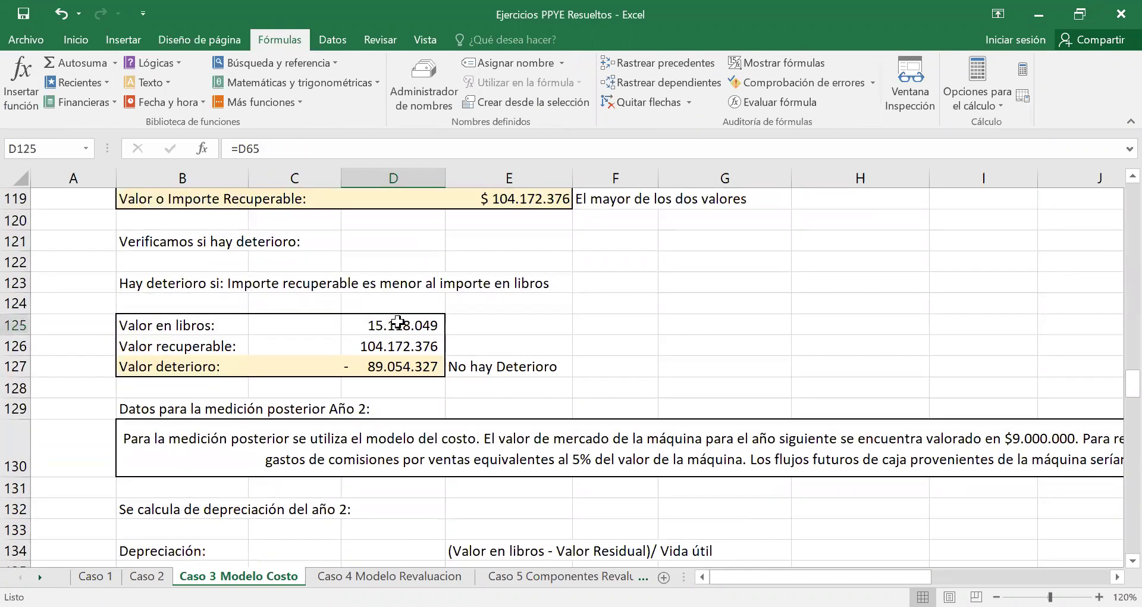
pyautogui.scroll(3, 512, 320)
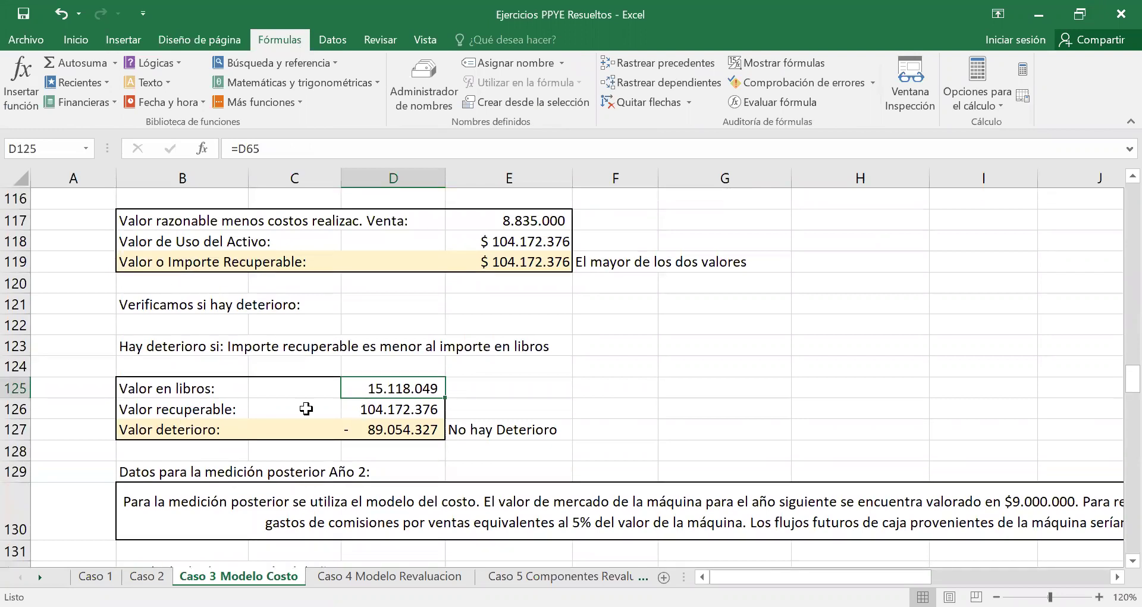
pyautogui.click(383, 410)
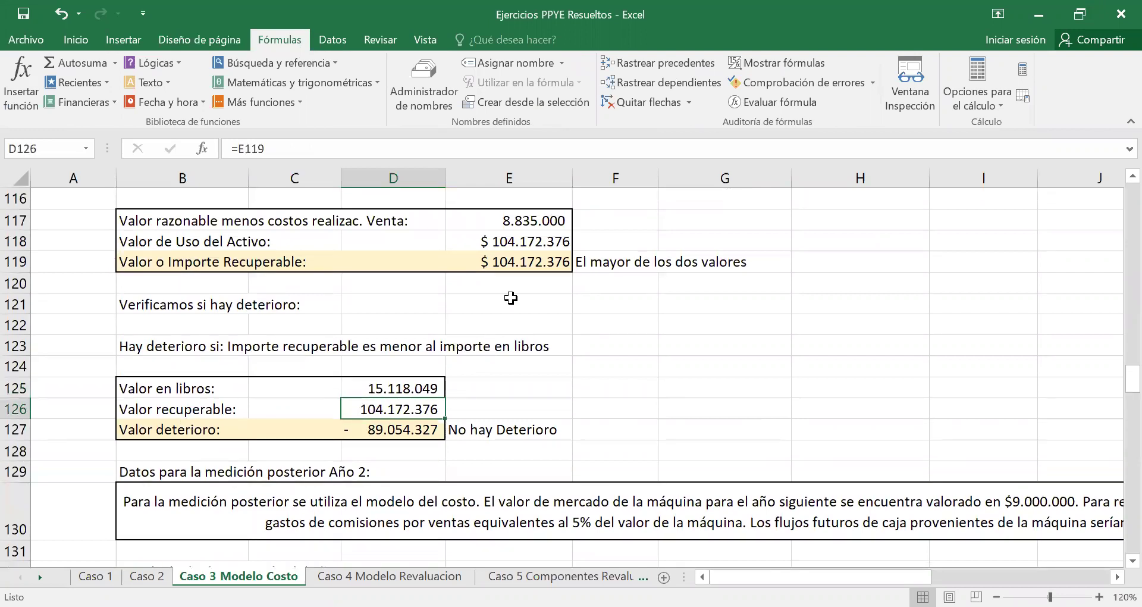
pyautogui.click(527, 264)
pyautogui.click(426, 406)
pyautogui.click(406, 425)
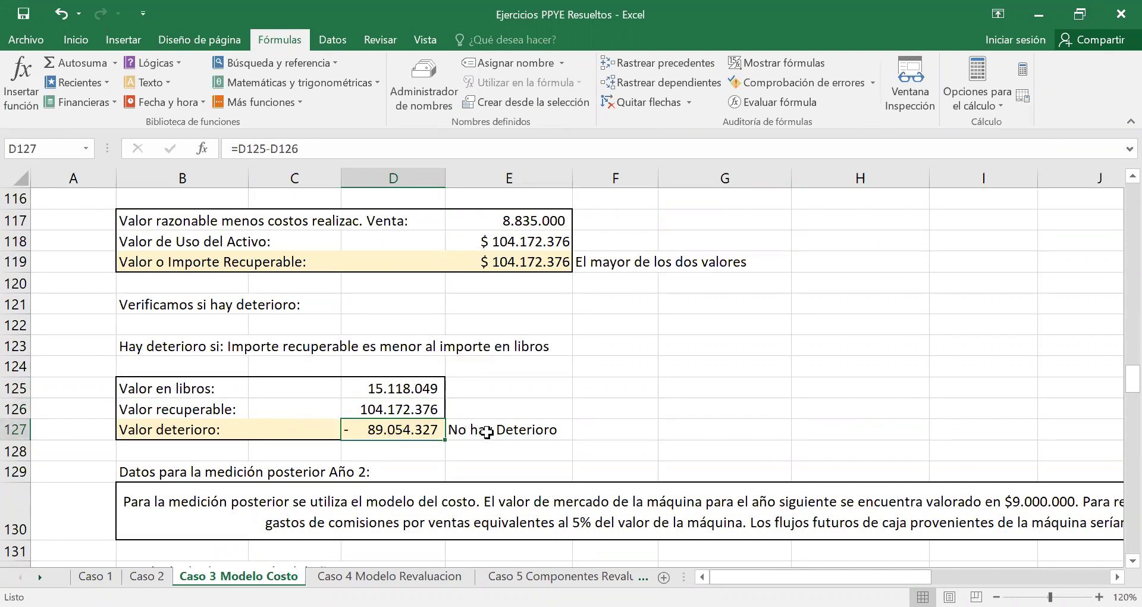
pyautogui.click(485, 430)
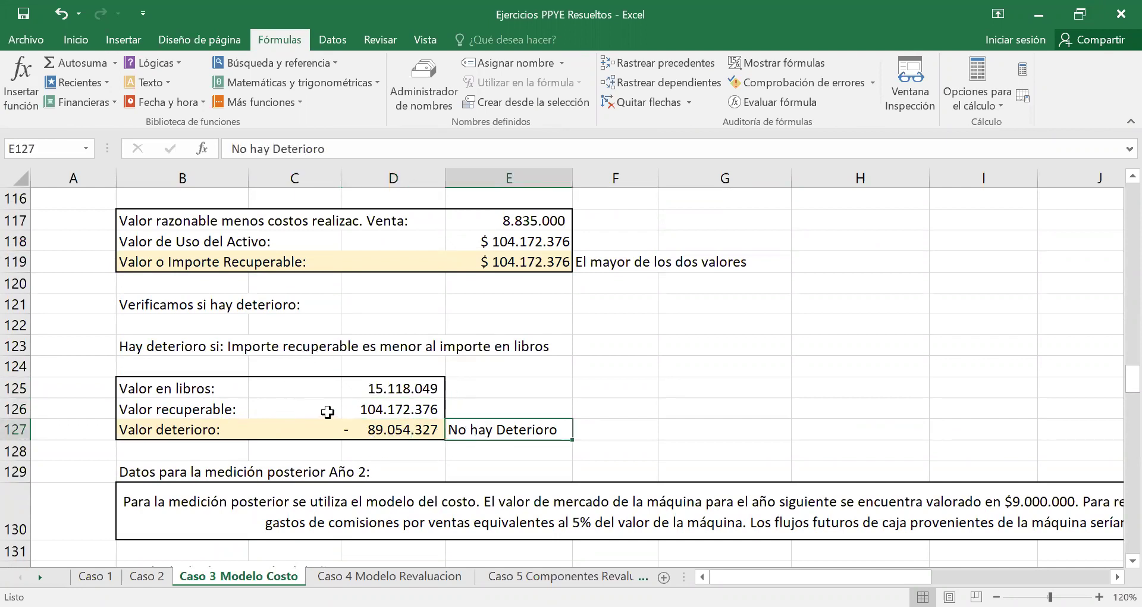
# Compare the rule in B123 with the Valor recuperable row, and highlight the Valor deterioro result with its note.
pyautogui.click(382, 408)
pyautogui.click(214, 347)
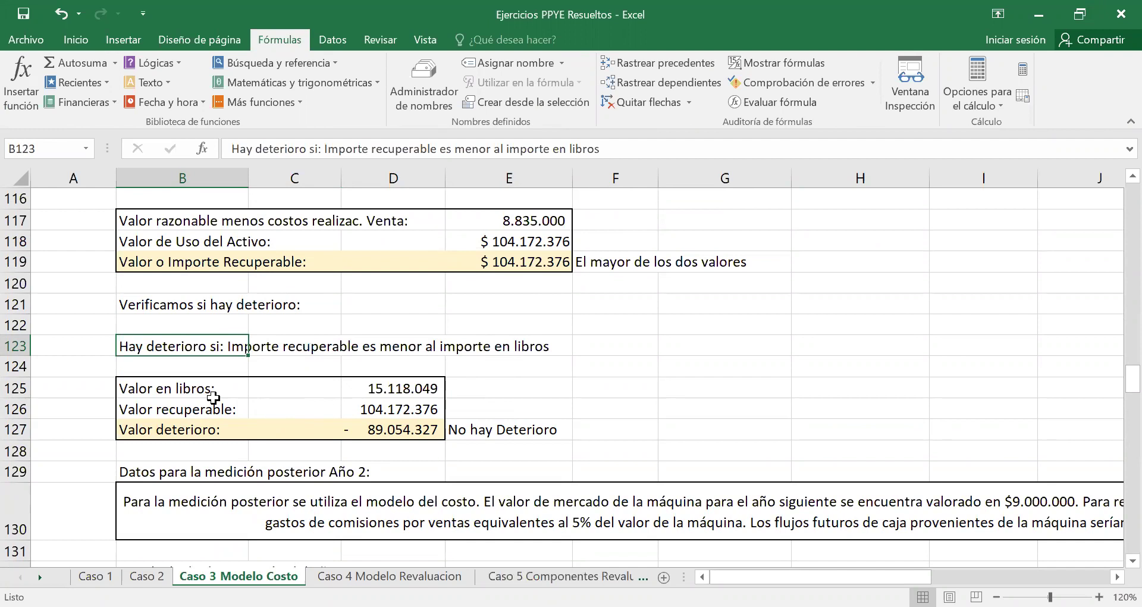
pyautogui.moveTo(208, 407); pyautogui.dragTo(387, 409)
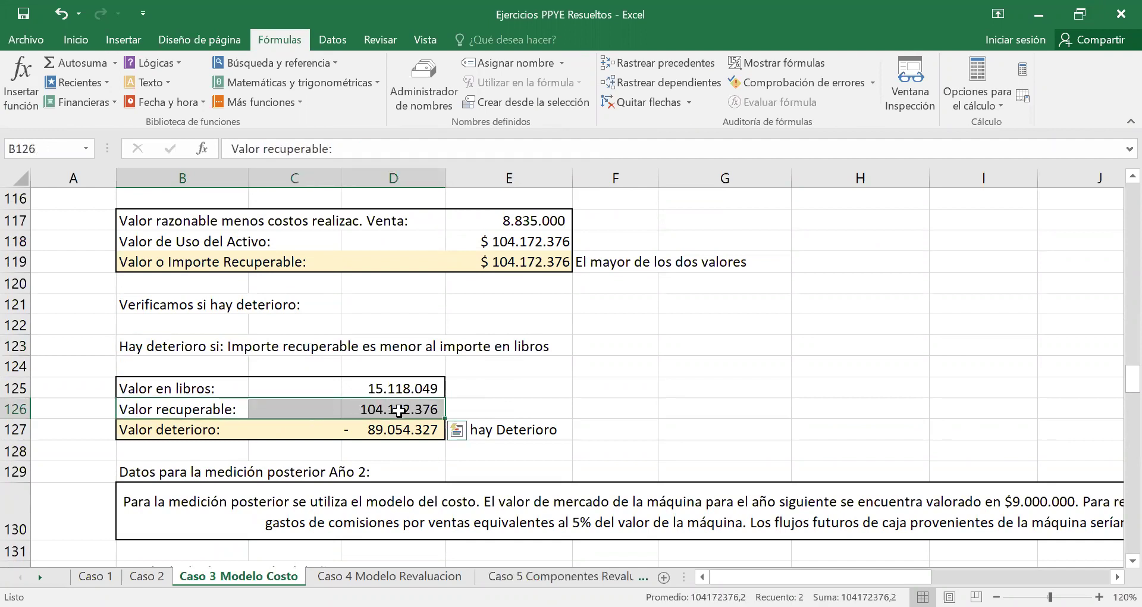
pyautogui.click(412, 431)
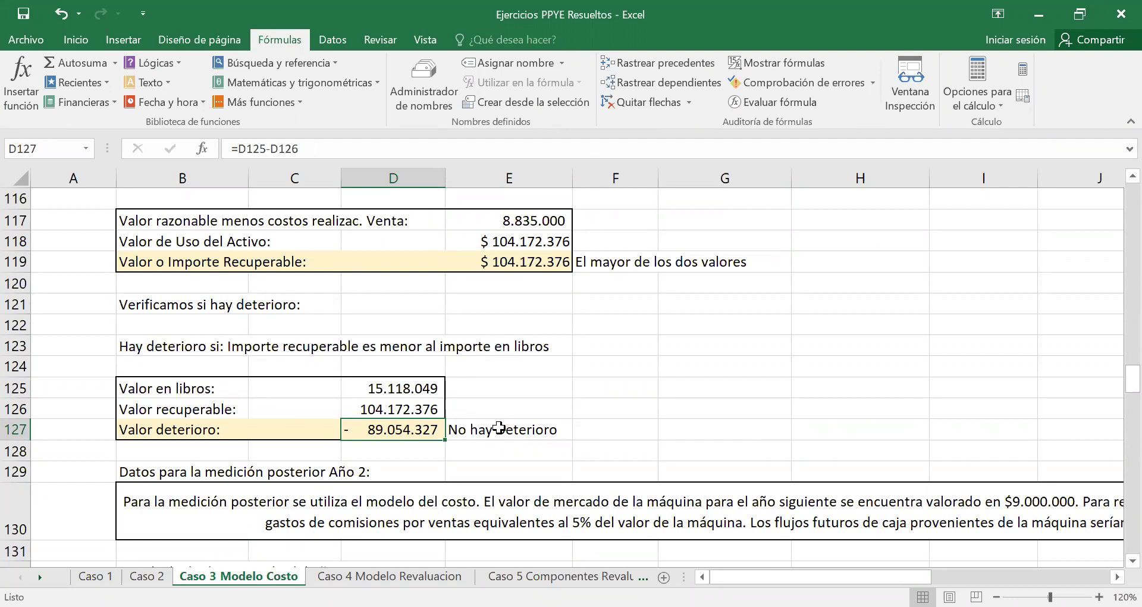
pyautogui.click(500, 428)
pyautogui.moveTo(509, 432); pyautogui.dragTo(178, 432)
pyautogui.click(176, 432)
pyautogui.moveTo(493, 431); pyautogui.dragTo(400, 426)
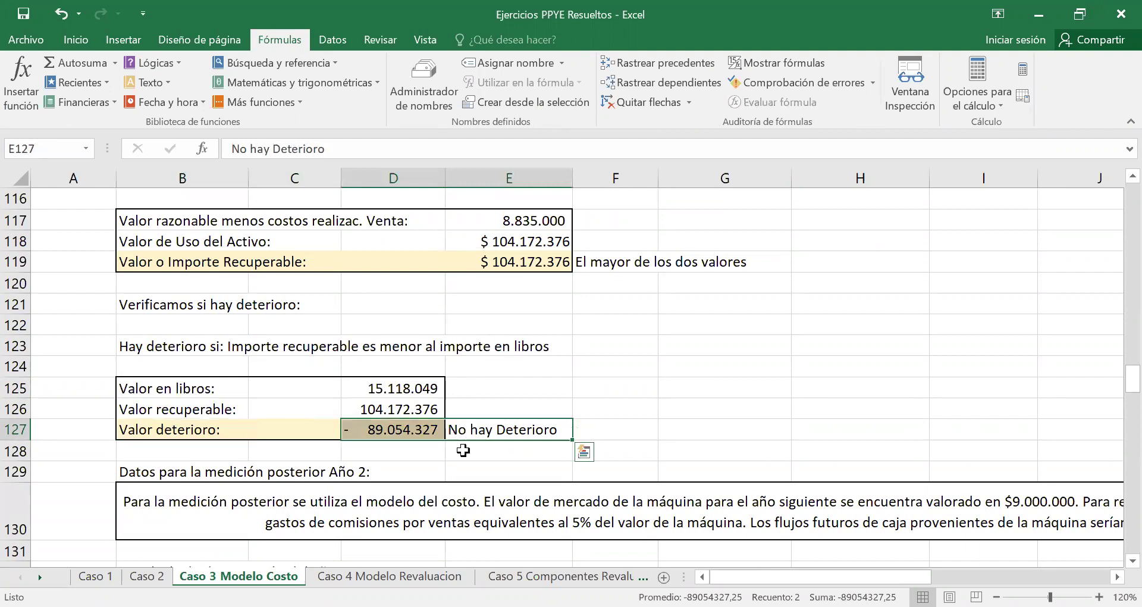
# Re-examine the Valor deterioro label, amount and note in row 127, ending at the year 2 subsequent measurement heading in B129.
pyautogui.click(598, 428)
pyautogui.moveTo(524, 427); pyautogui.dragTo(458, 426)
pyautogui.click(205, 429)
pyautogui.click(390, 434)
pyautogui.click(476, 429)
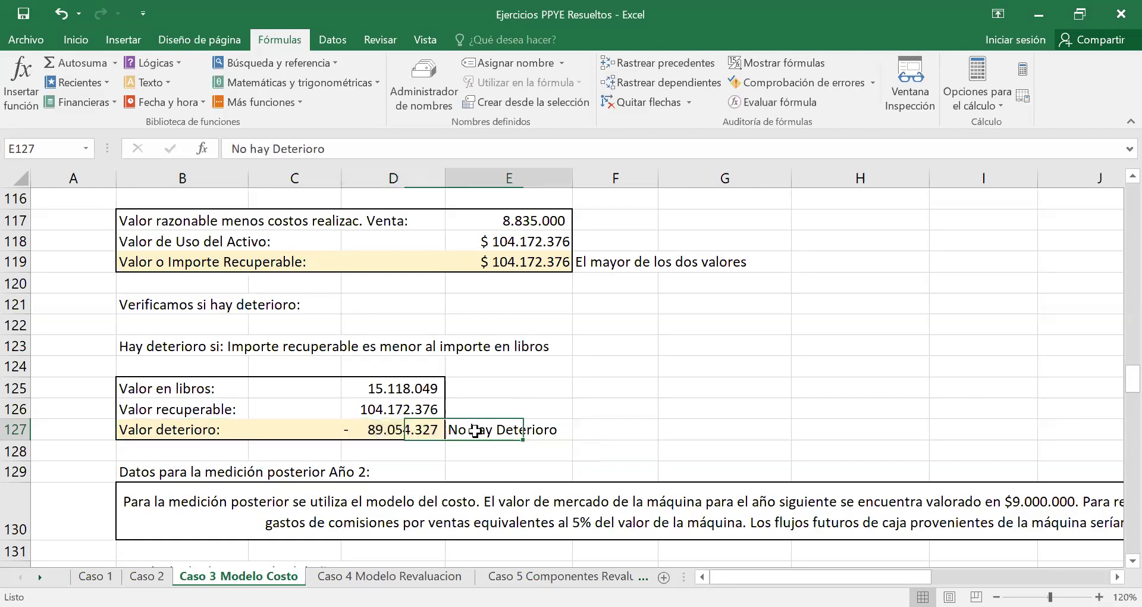
pyautogui.click(209, 427)
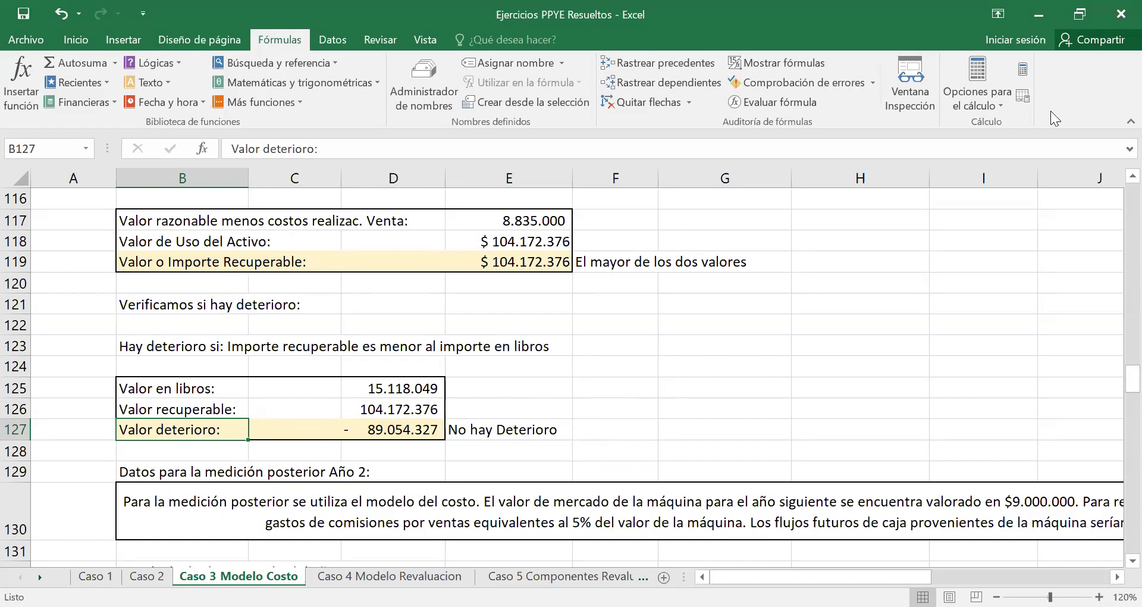
pyautogui.click(175, 472)
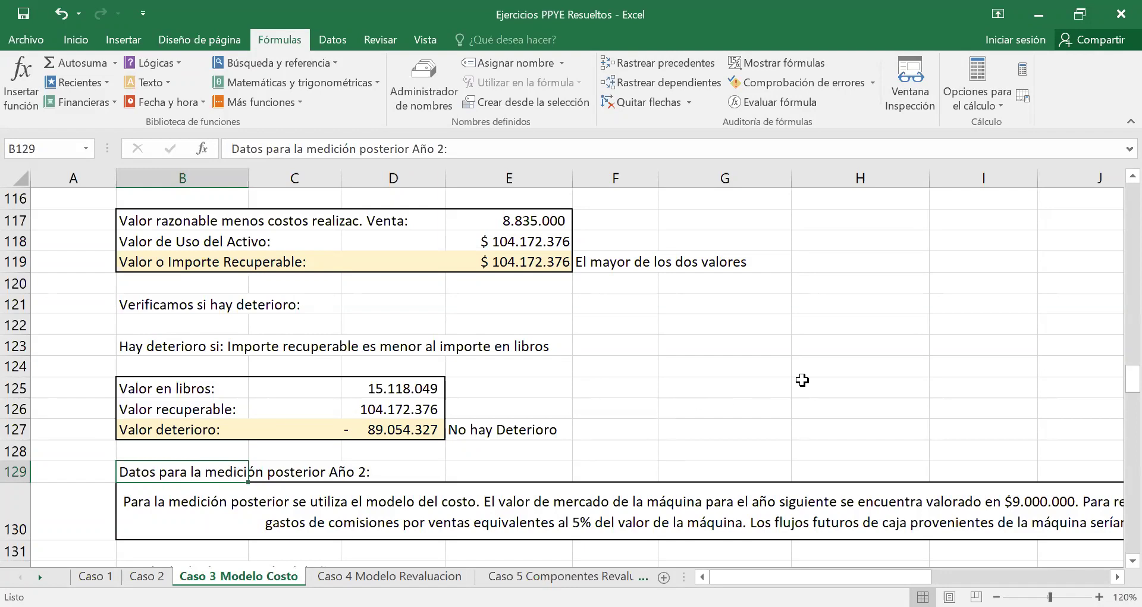
# Examine the year 18 dismantling value formula in H17 and the written future value formula beside it in J17.
pyautogui.scroll(6, 868, 336)
pyautogui.scroll(16, 868, 336)
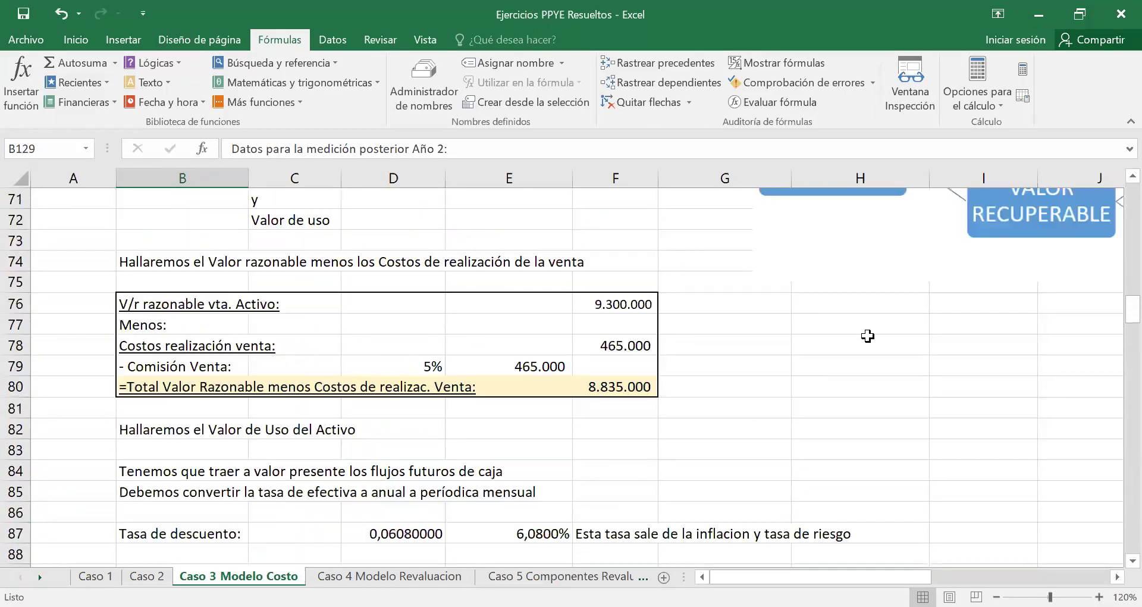
pyautogui.scroll(13, 868, 336)
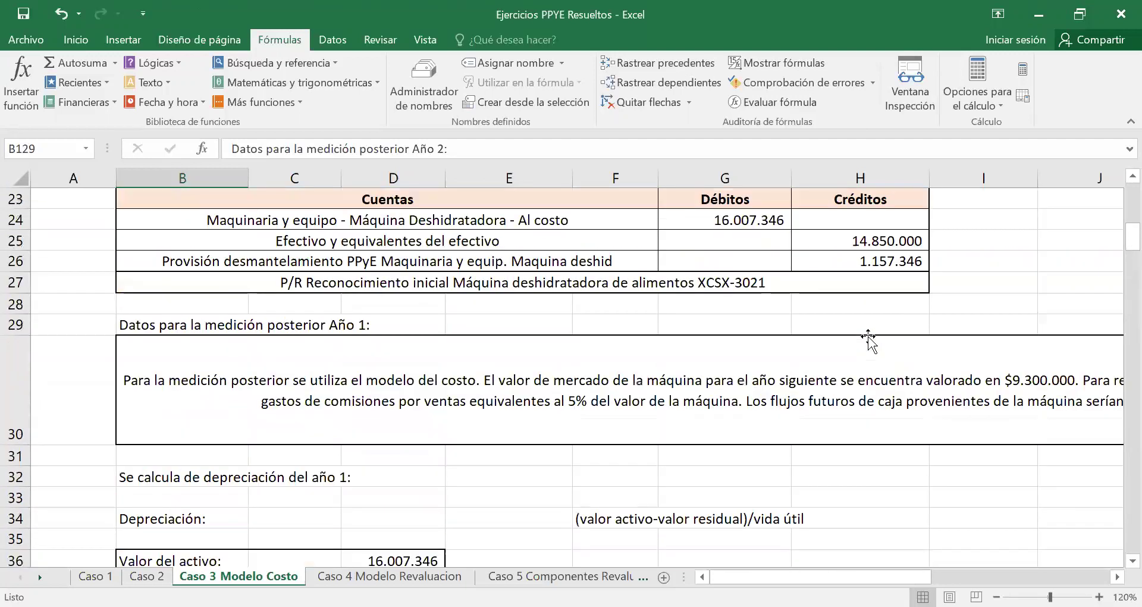
pyautogui.scroll(2, 1117, 455)
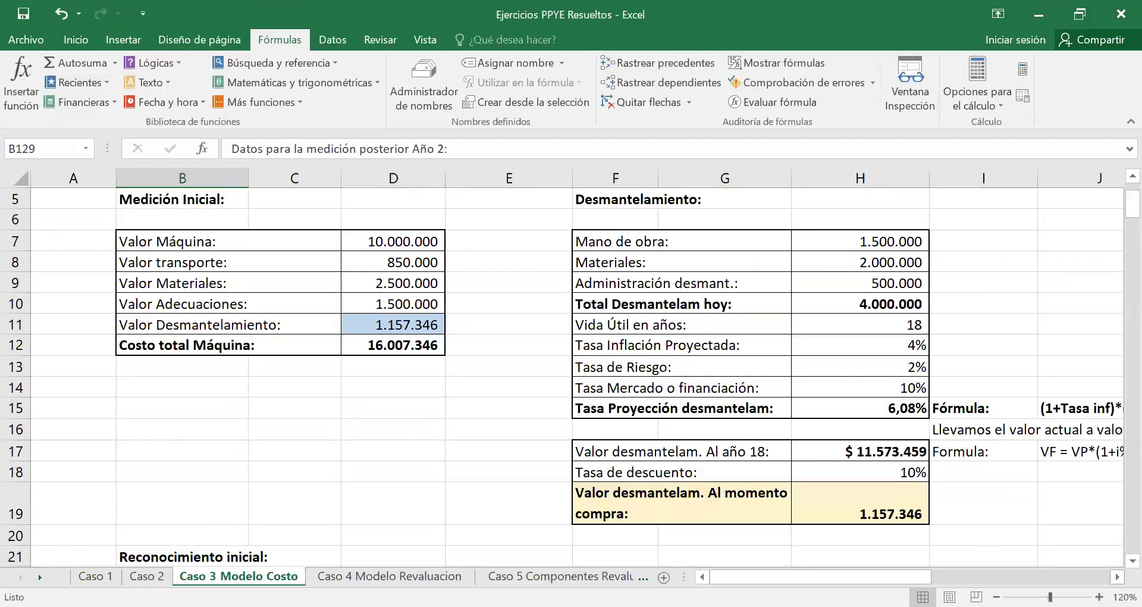
pyautogui.hscroll(2, 828, 539)
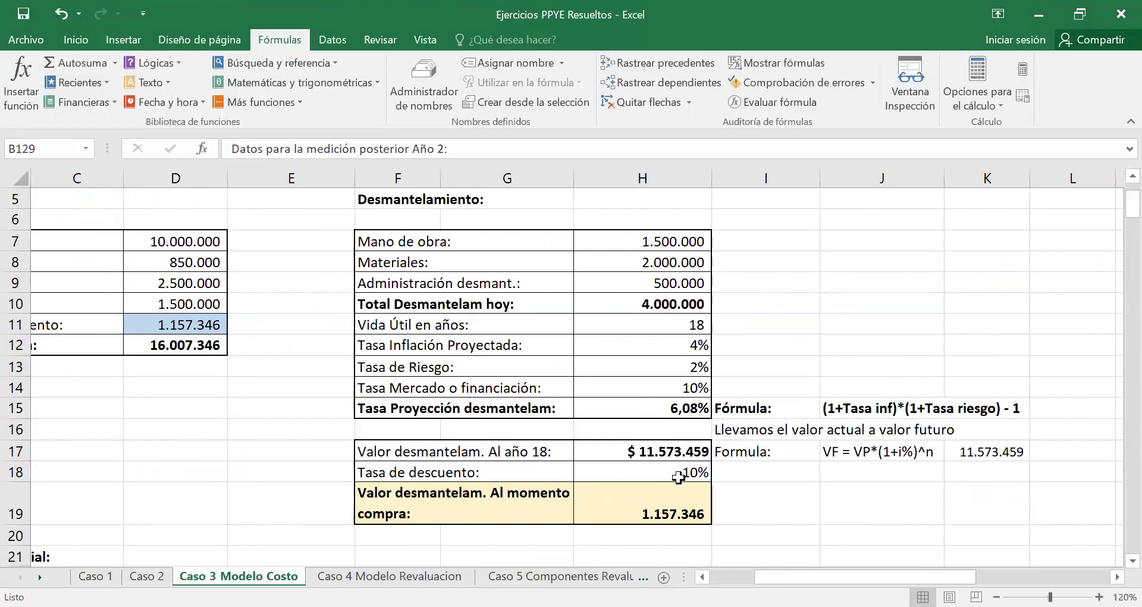
pyautogui.click(672, 455)
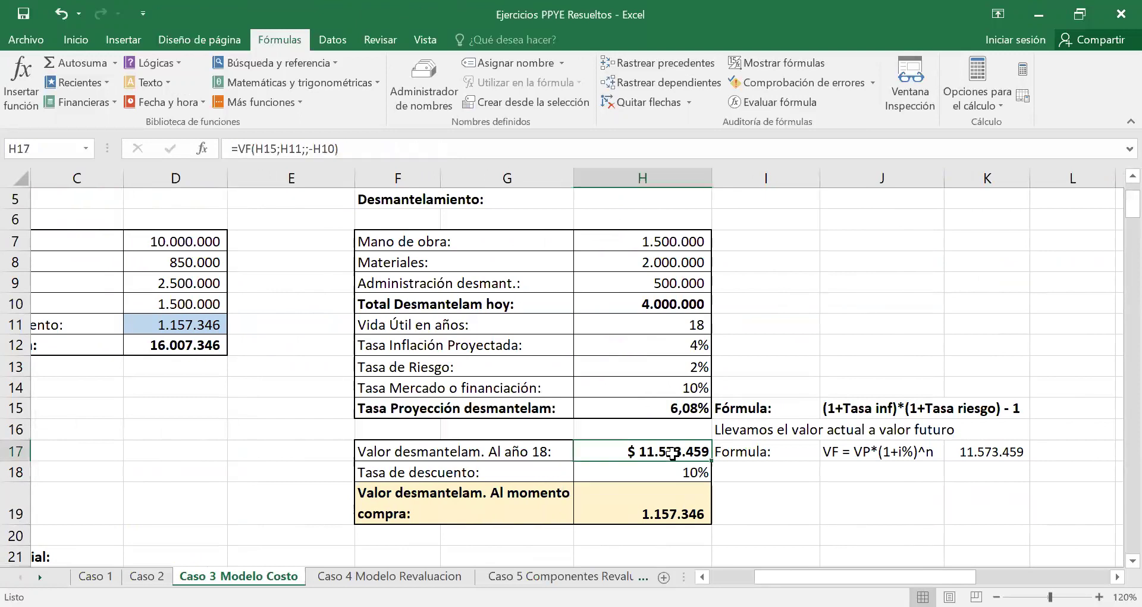
pyautogui.click(856, 510)
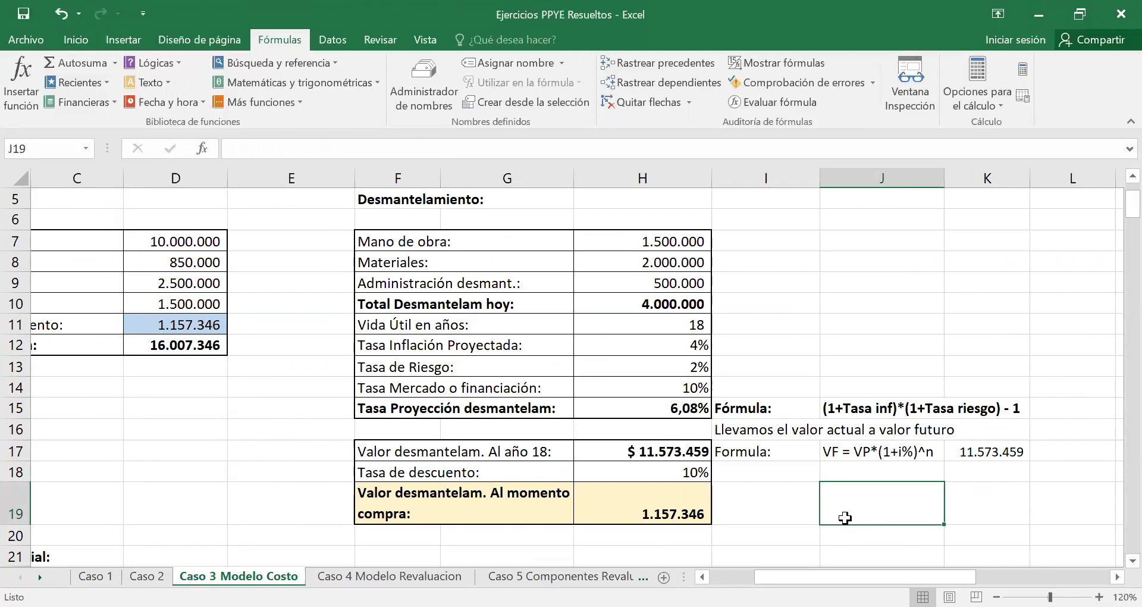
pyautogui.click(776, 457)
pyautogui.click(874, 453)
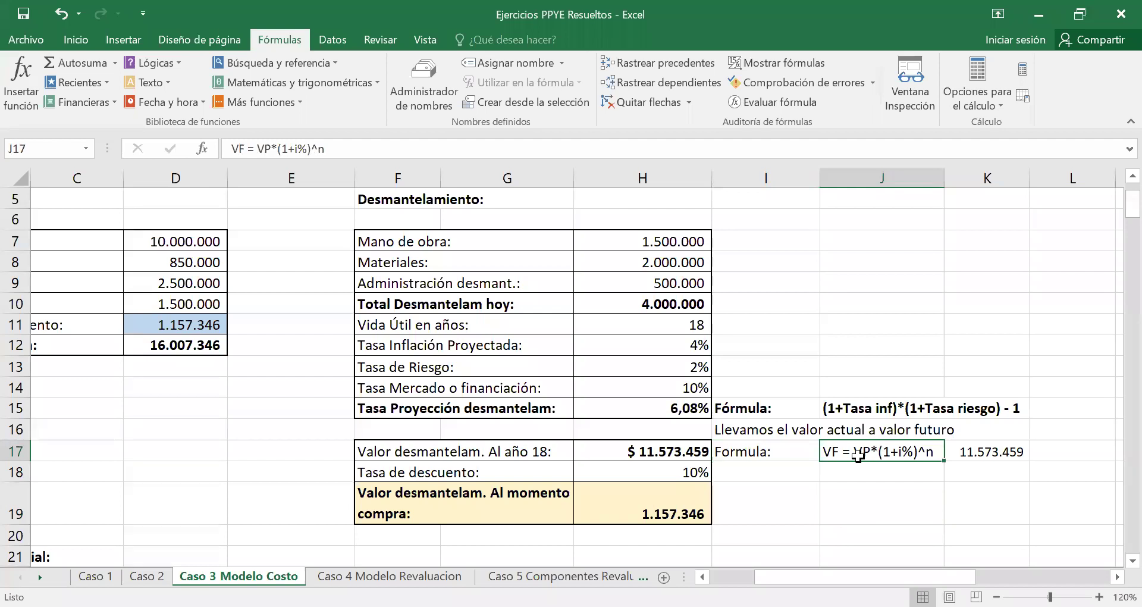
# Compare the written future value formula in J17 with the worksheet formula behind the amount in K17.
pyautogui.click(787, 454)
pyautogui.click(831, 452)
pyautogui.click(971, 448)
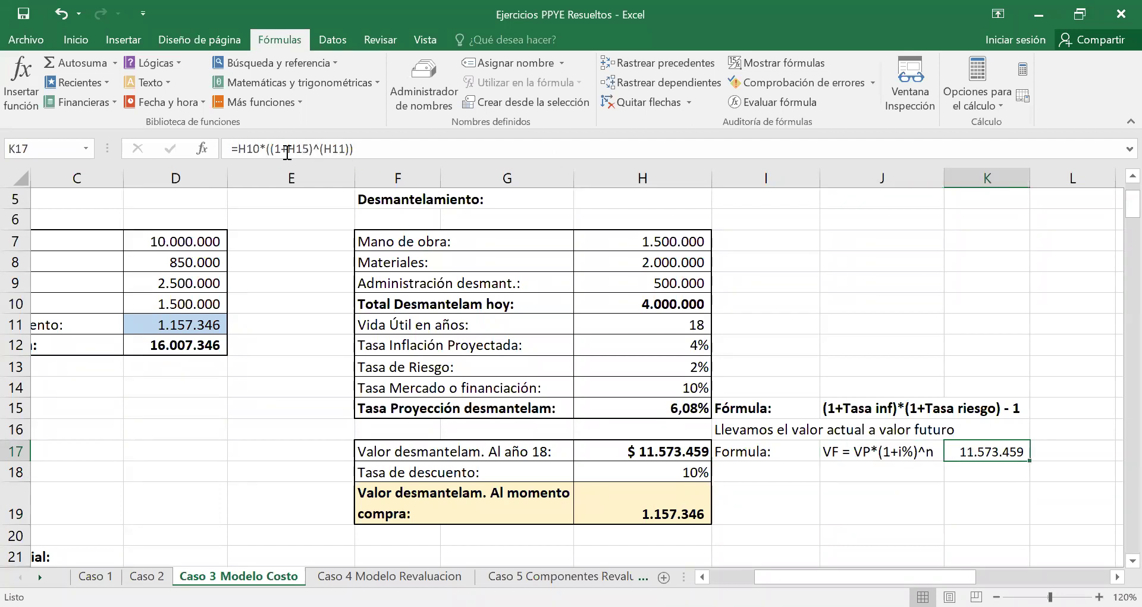
# Insert the financial function VF in empty cell J19, keeping the dismantling figures in column H visible beside its arguments.
pyautogui.click(859, 496)
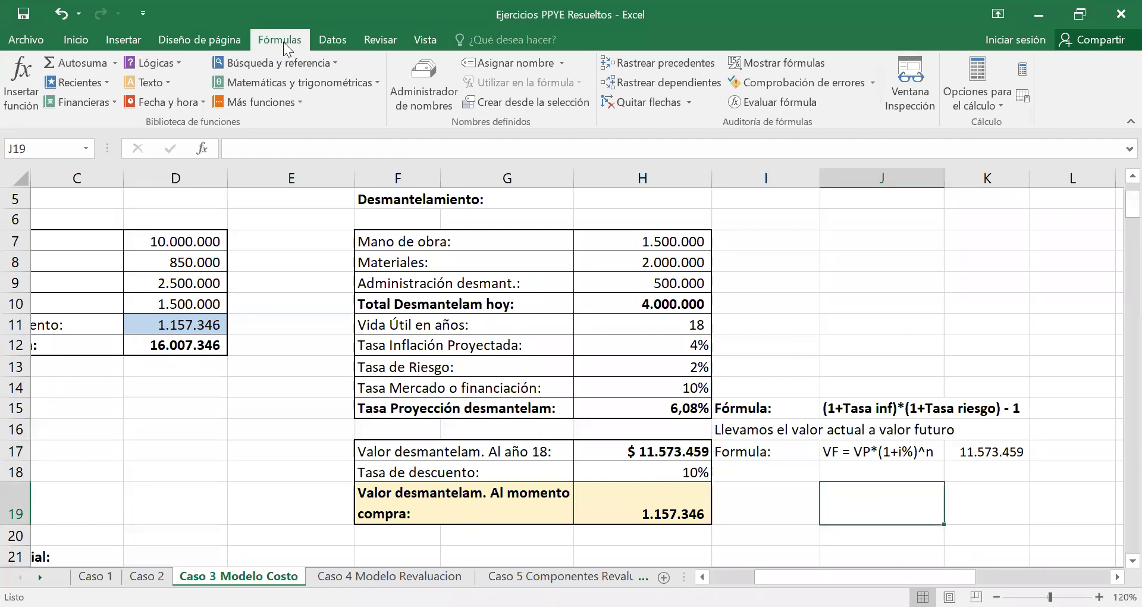
pyautogui.click(210, 47)
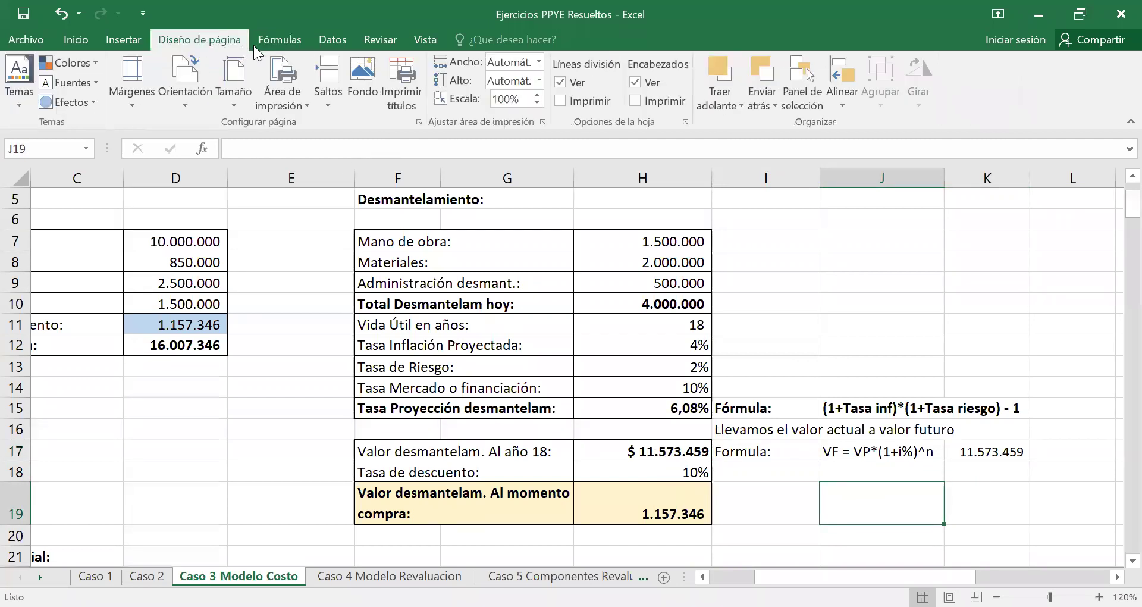
pyautogui.click(285, 44)
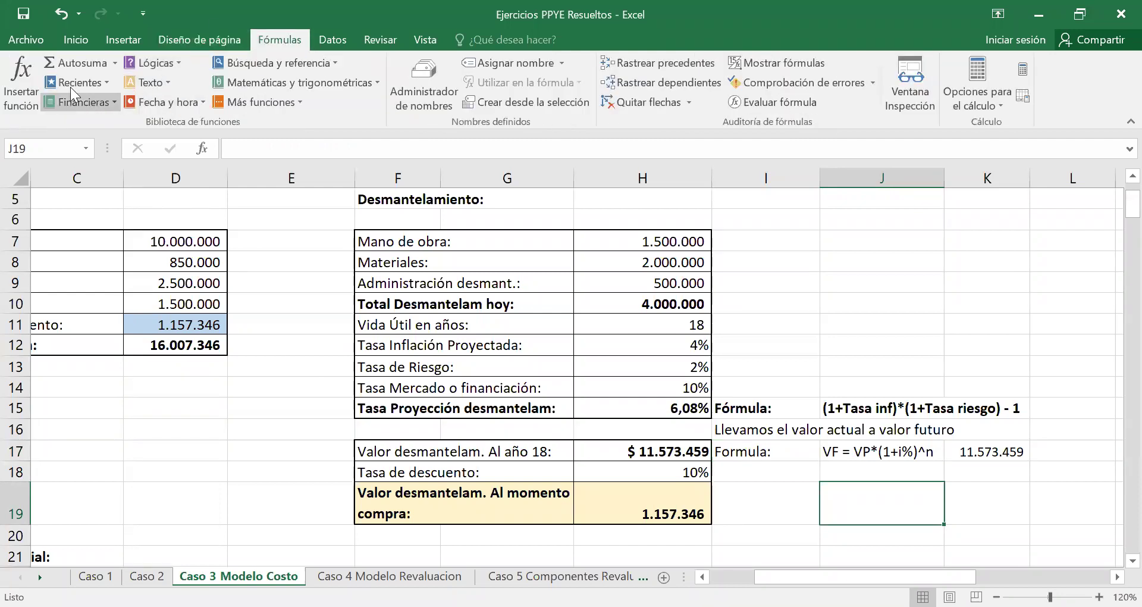
pyautogui.click(116, 100)
pyautogui.click(223, 7)
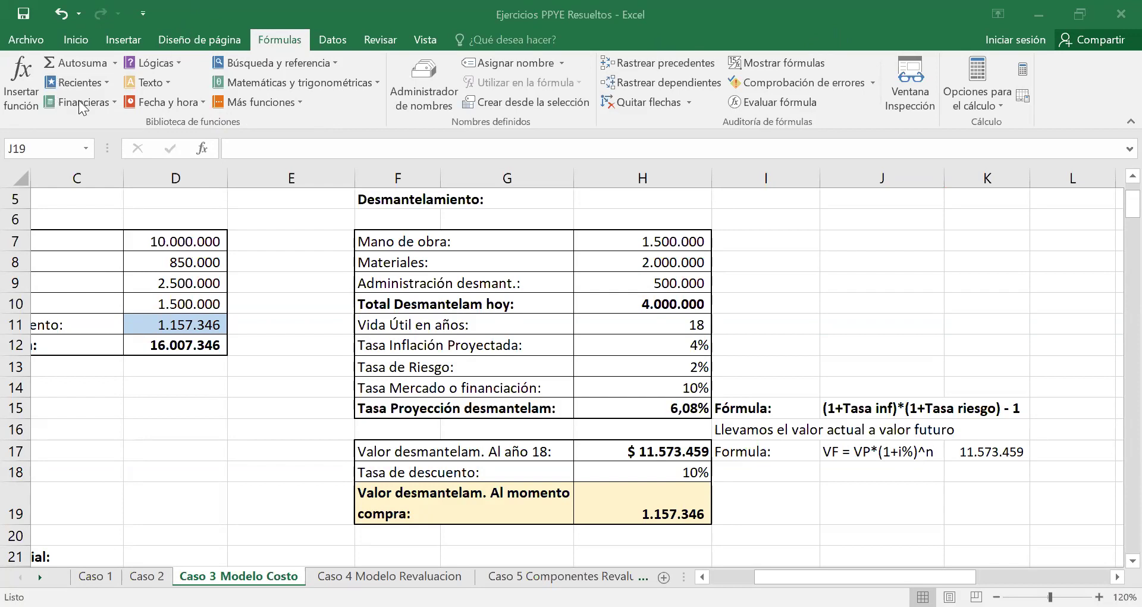
pyautogui.click(283, 43)
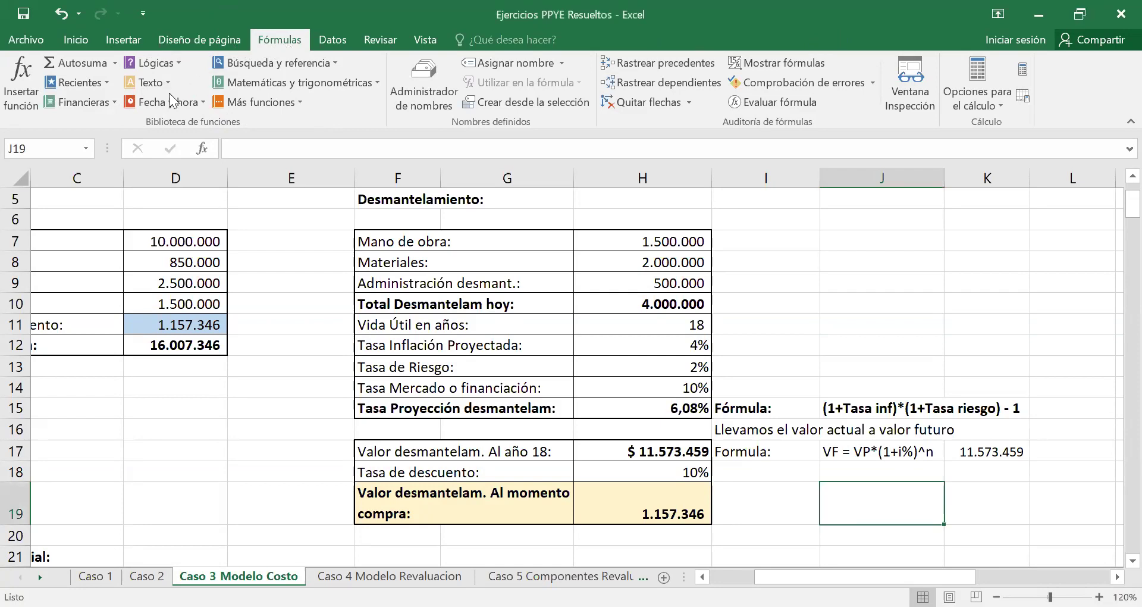
pyautogui.click(116, 102)
pyautogui.scroll(-3, 154, 327)
pyautogui.scroll(-7, 155, 330)
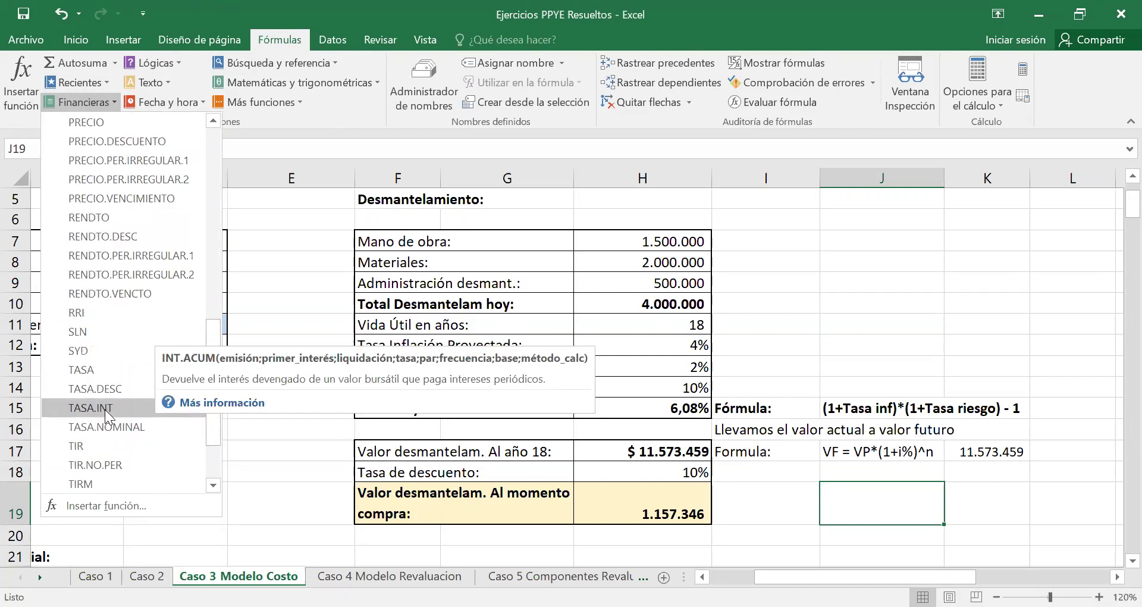
pyautogui.scroll(-5, 105, 409)
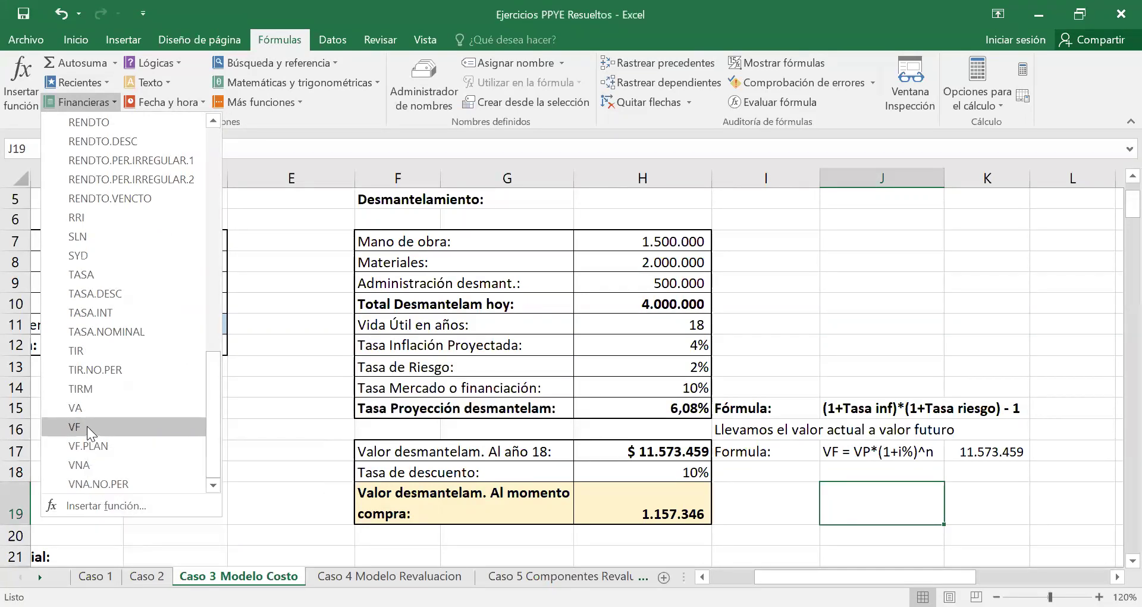
pyautogui.click(87, 426)
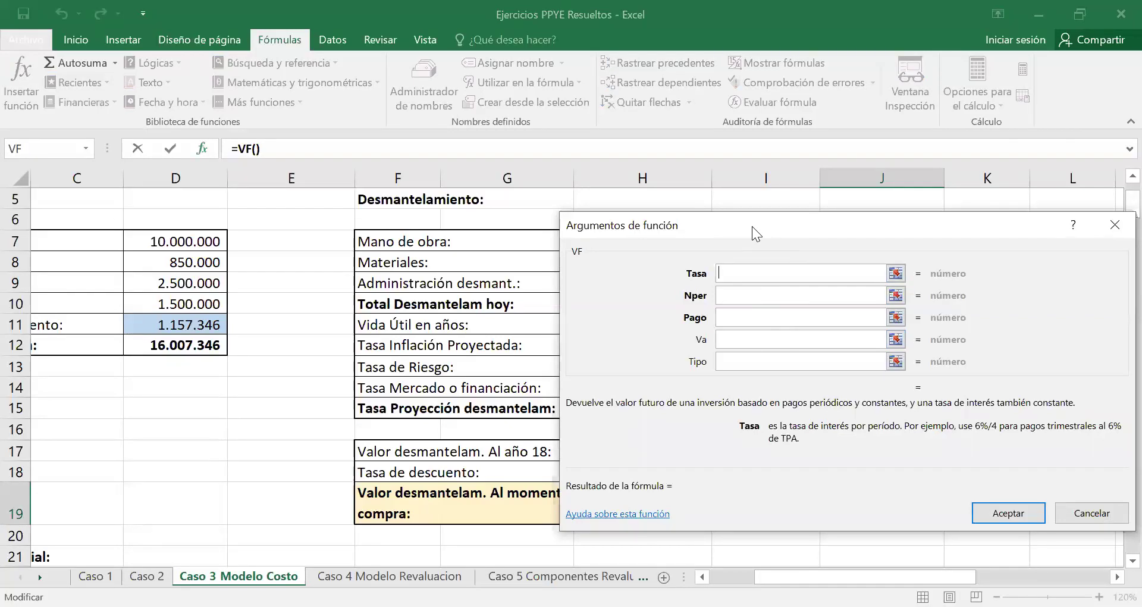
pyautogui.moveTo(752, 226); pyautogui.dragTo(240, 229)
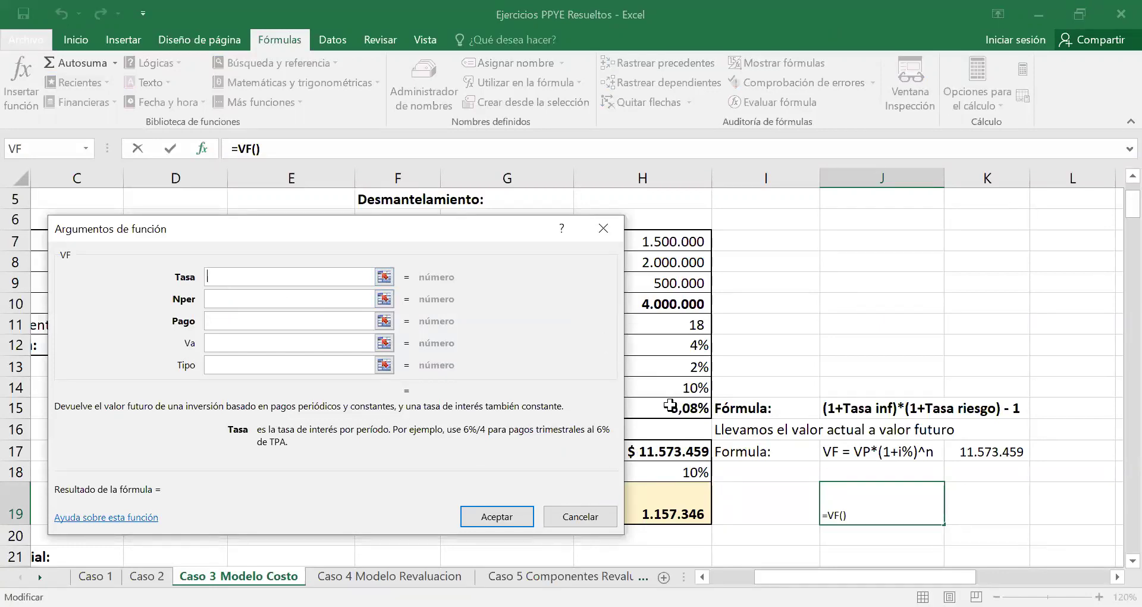
# Set the VF function's Tasa argument to H15 and its Nper argument to H11.
pyautogui.click(385, 277)
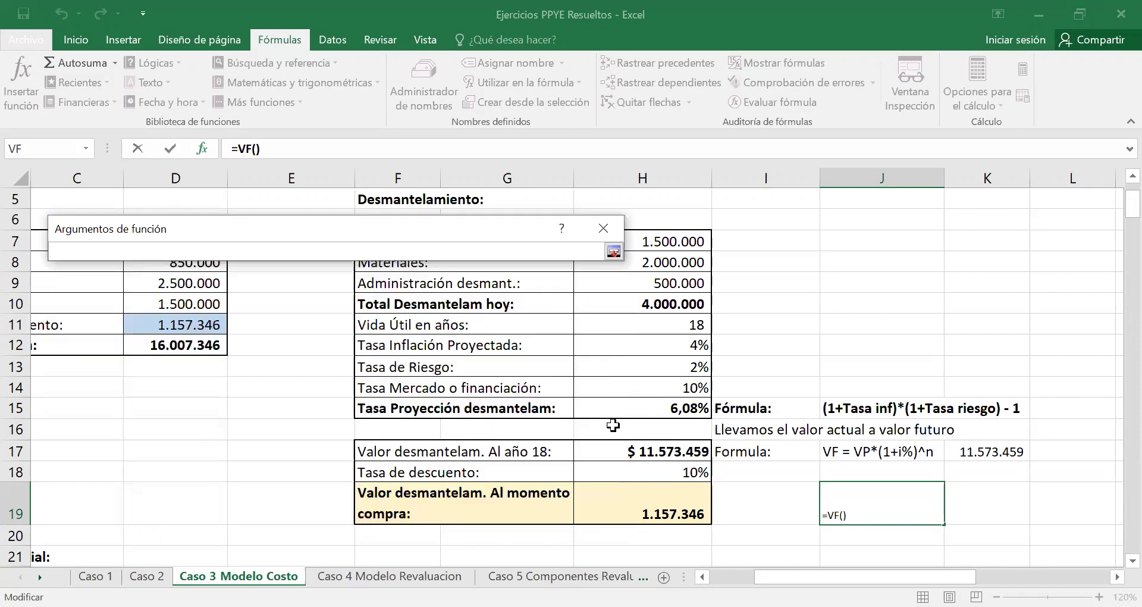
pyautogui.click(658, 408)
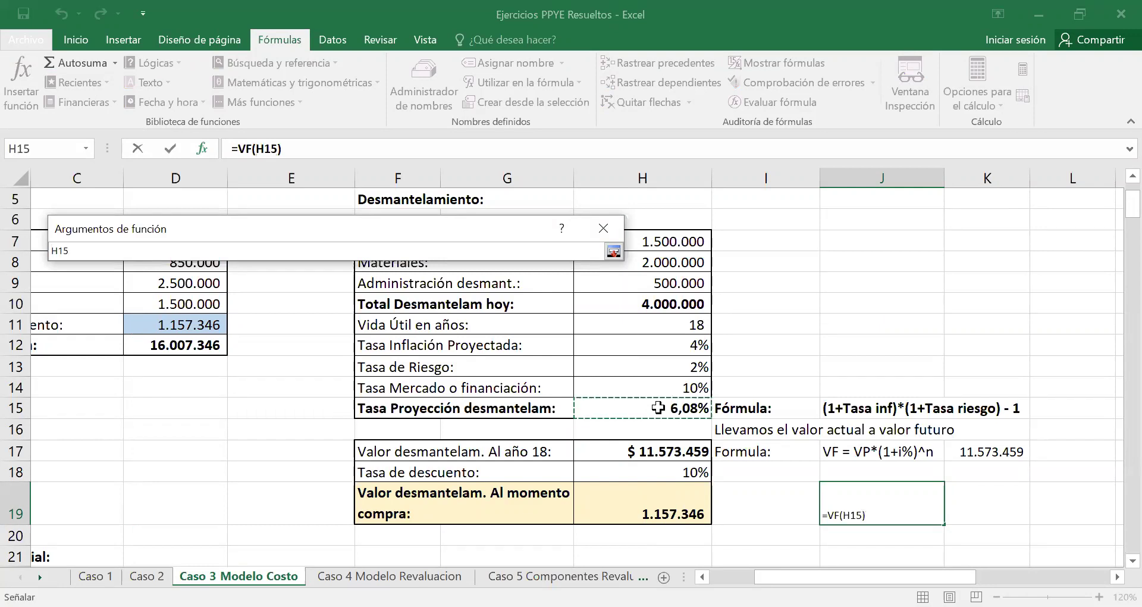
pyautogui.click(614, 252)
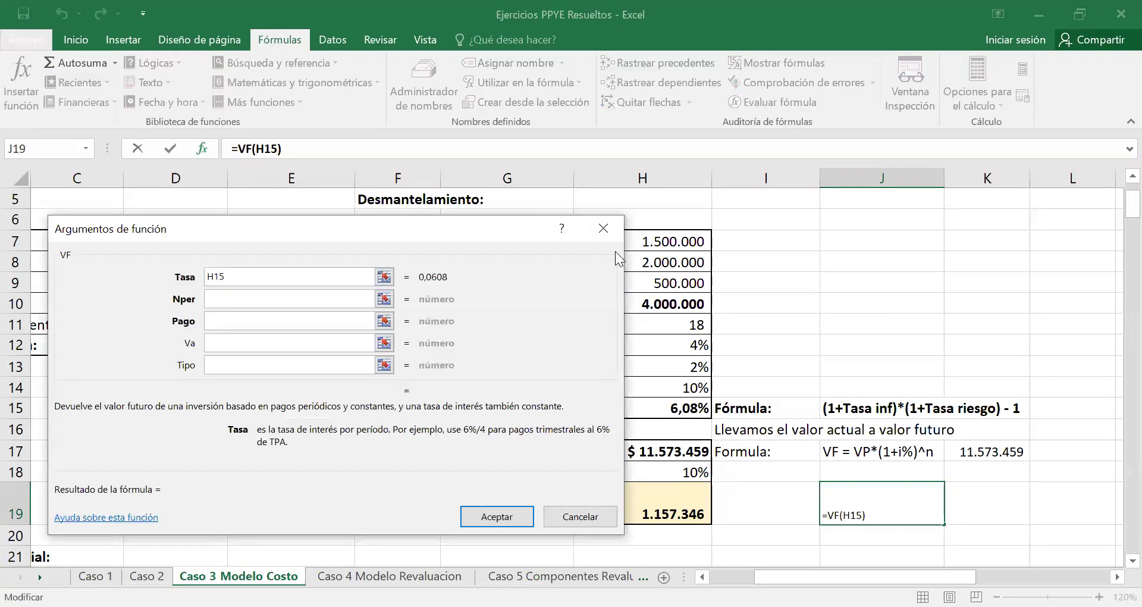
pyautogui.click(219, 301)
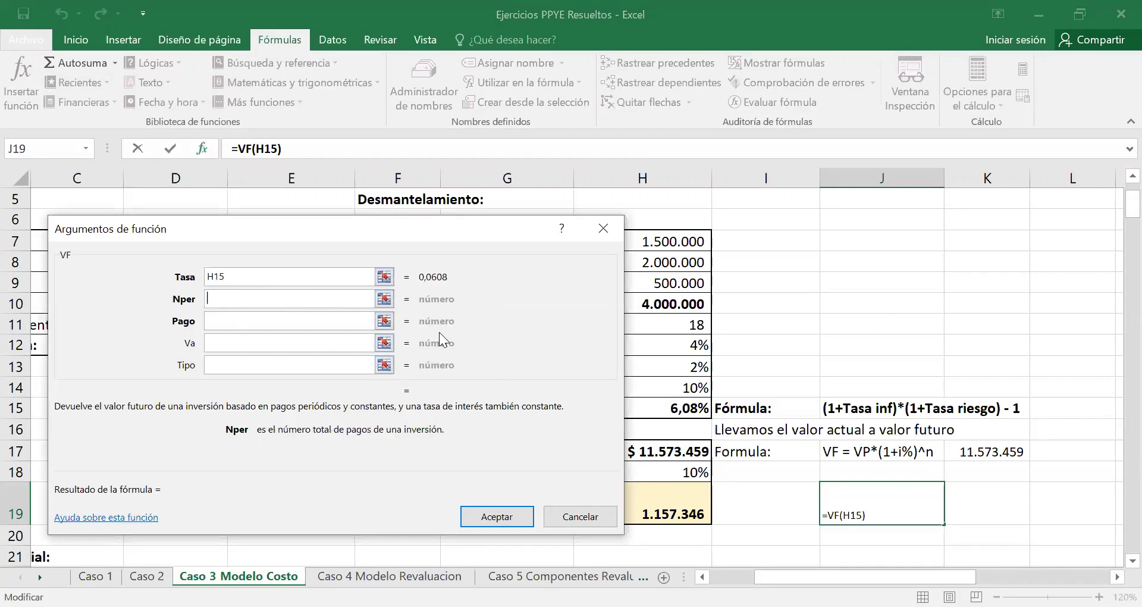
pyautogui.click(384, 299)
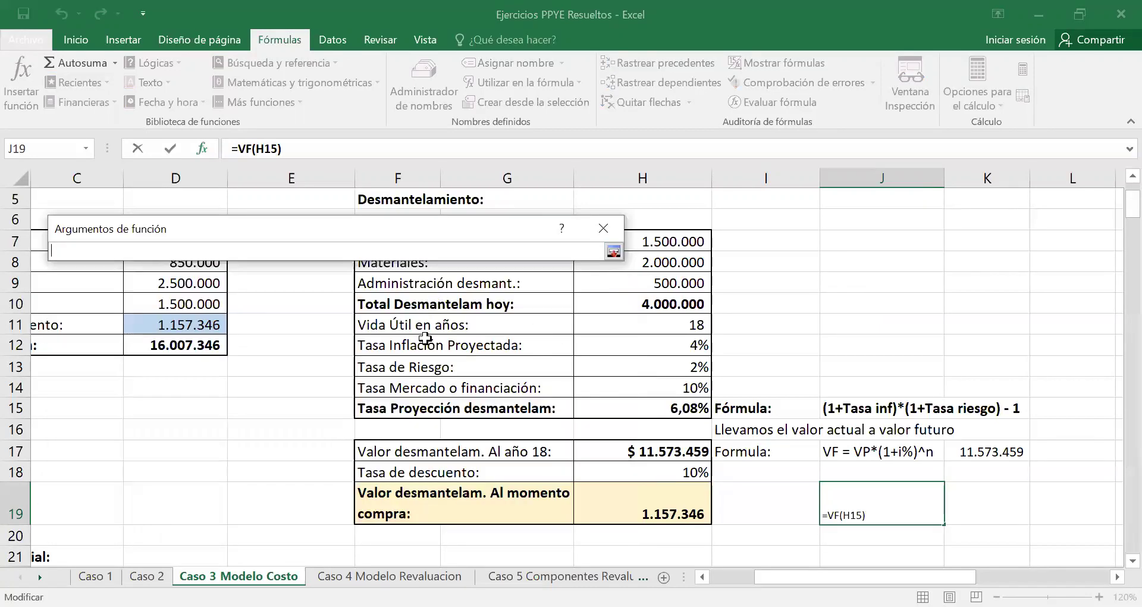
pyautogui.click(669, 321)
pyautogui.click(615, 252)
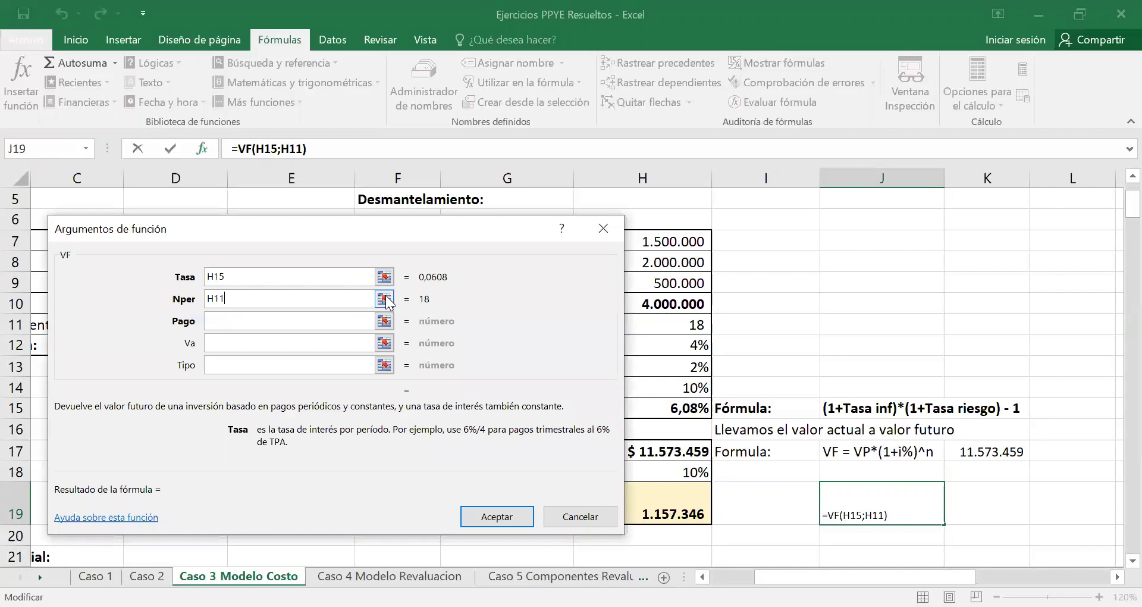
pyautogui.click(386, 300)
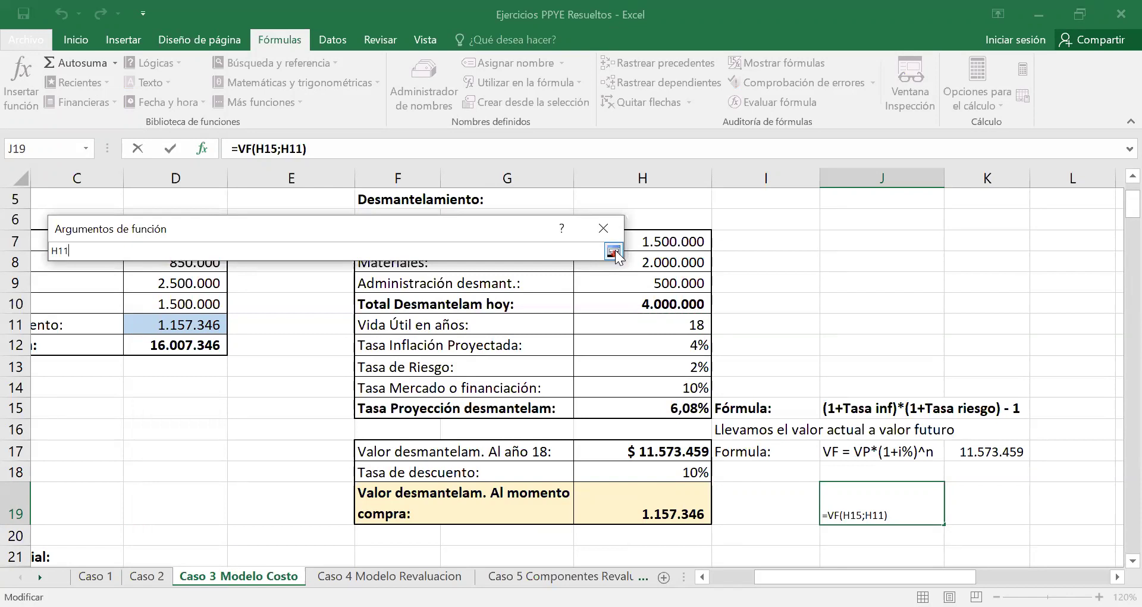
pyautogui.click(614, 252)
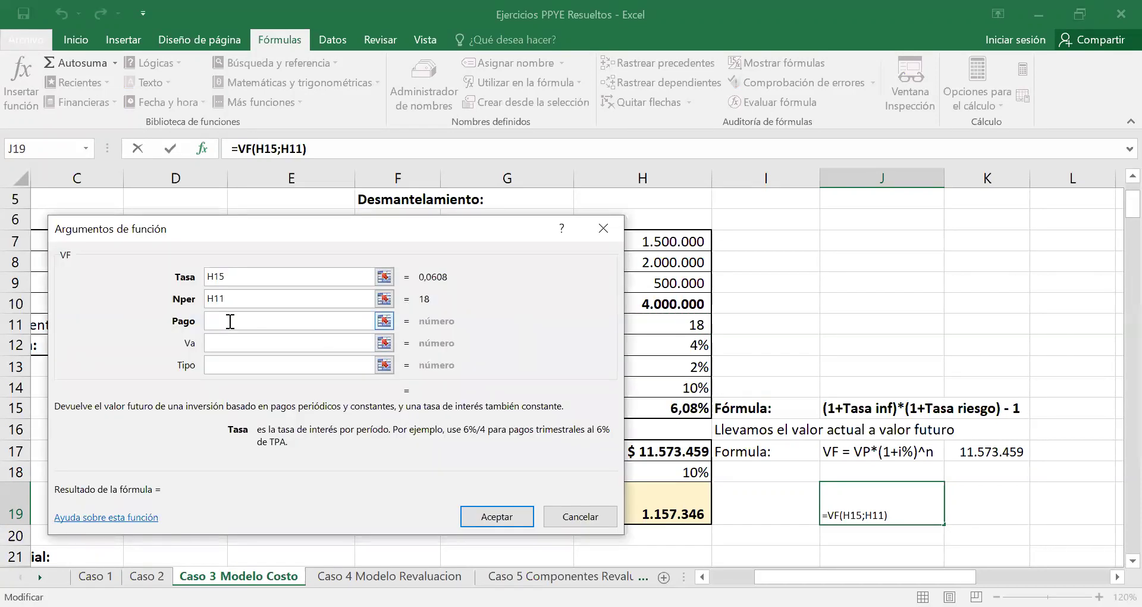
# Set the VF function's Va argument to -H10 and enter the formula in J19, leaving Pago and Tipo empty.
pyautogui.click(215, 343)
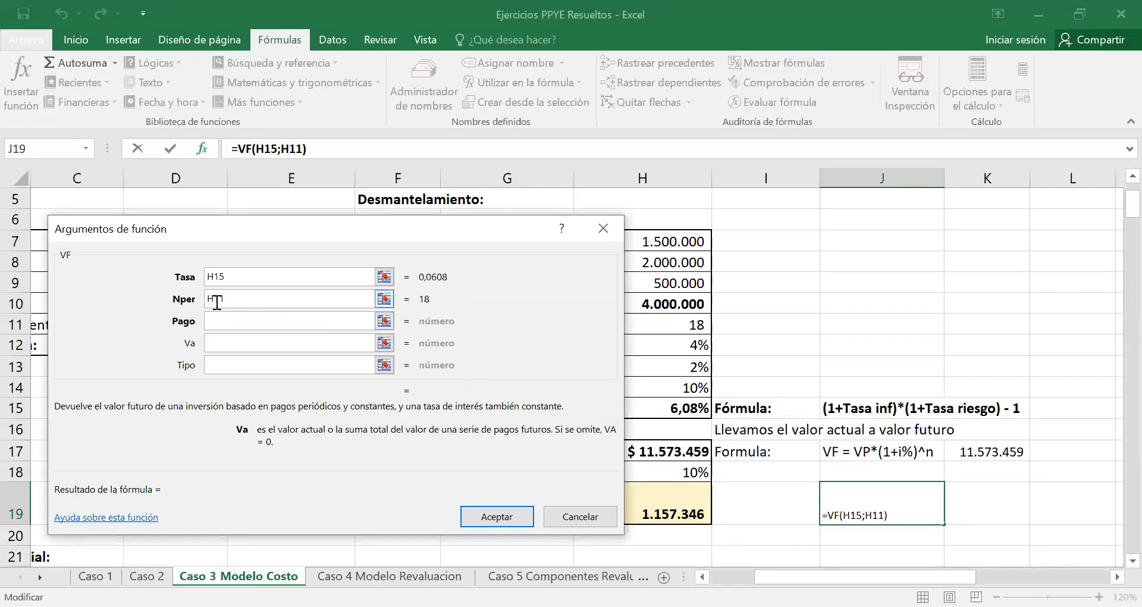
pyautogui.write('-')
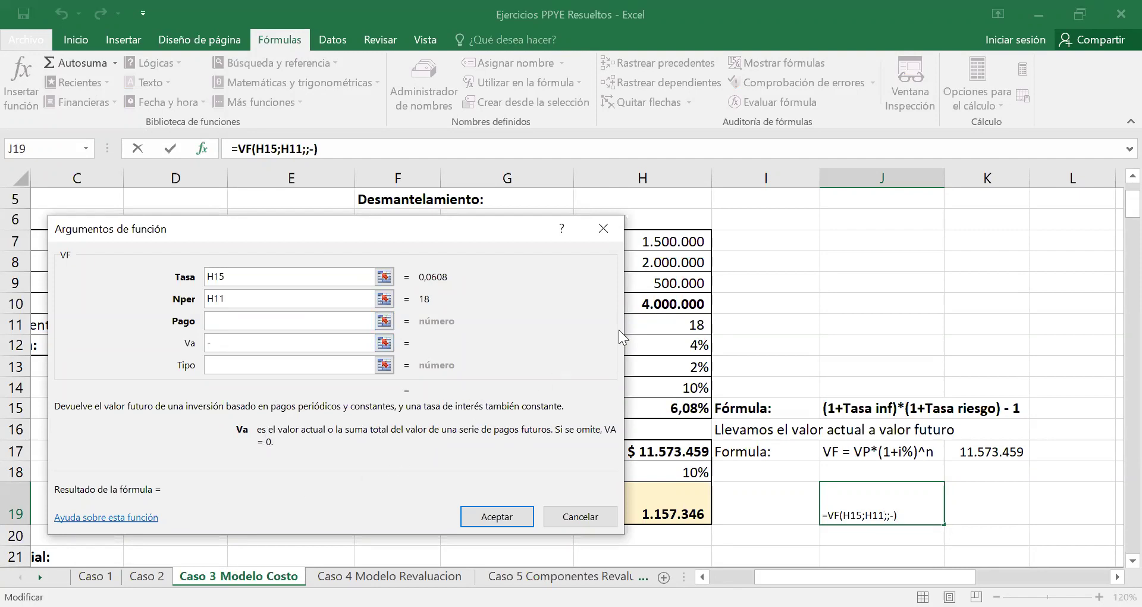
pyautogui.click(384, 344)
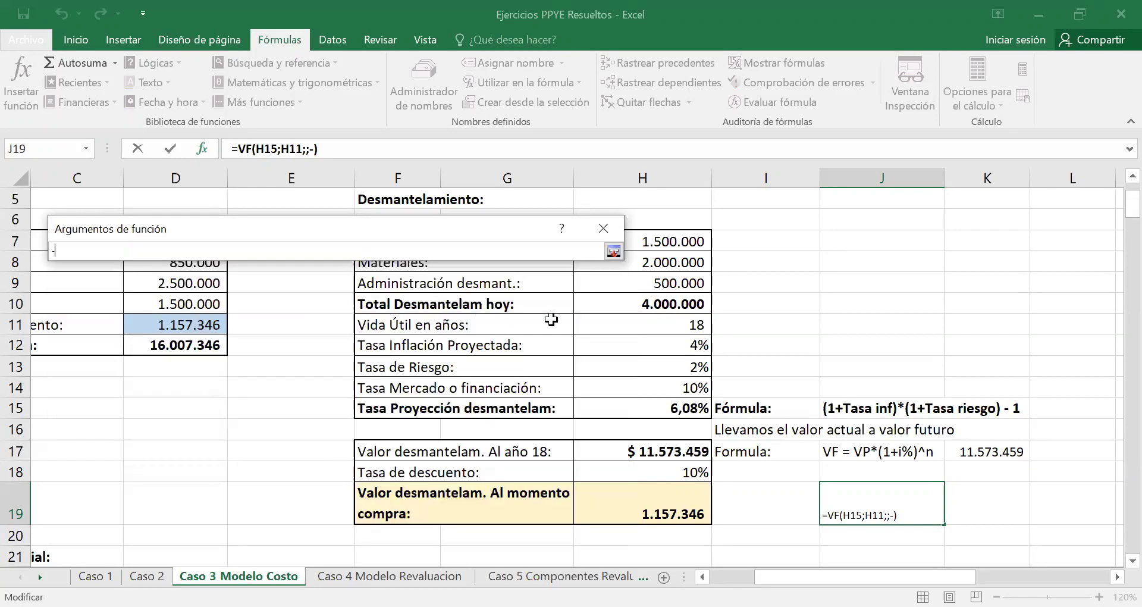
pyautogui.click(644, 302)
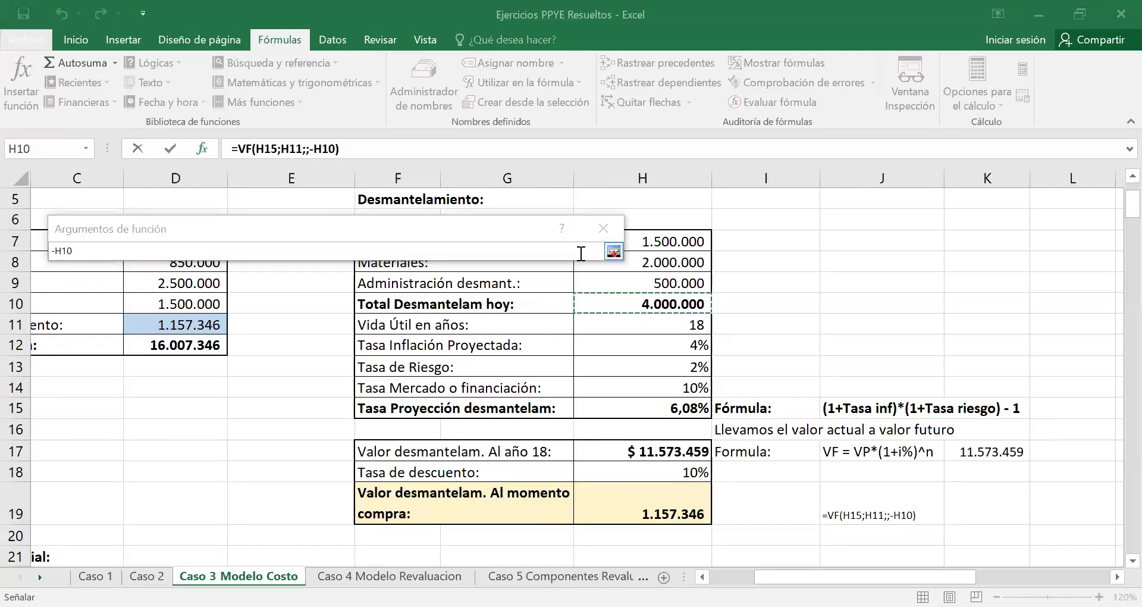
pyautogui.click(613, 251)
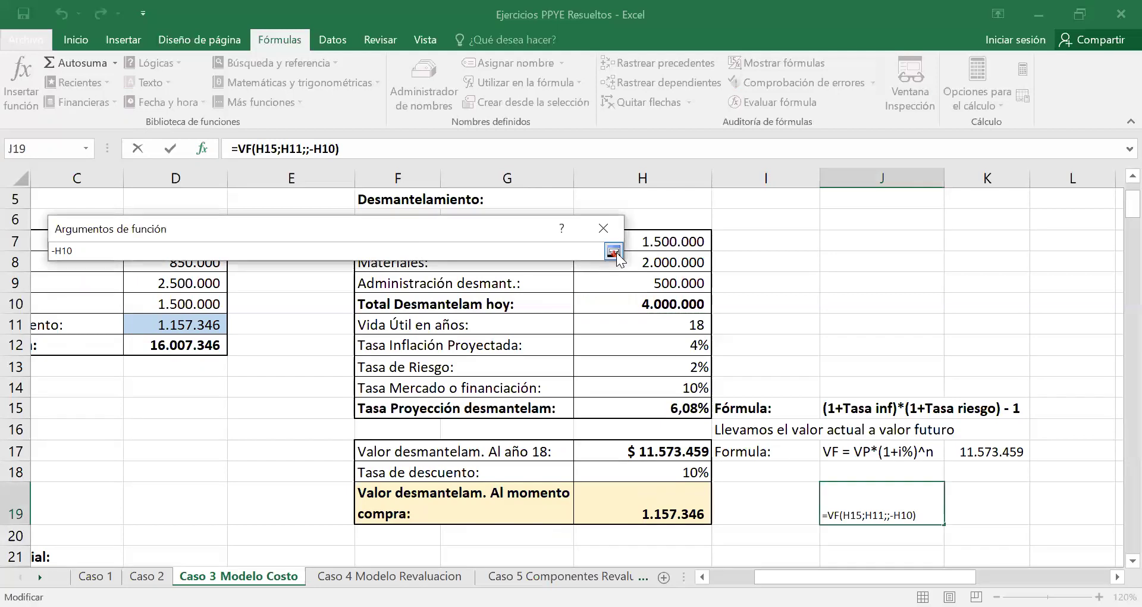
pyautogui.click(613, 252)
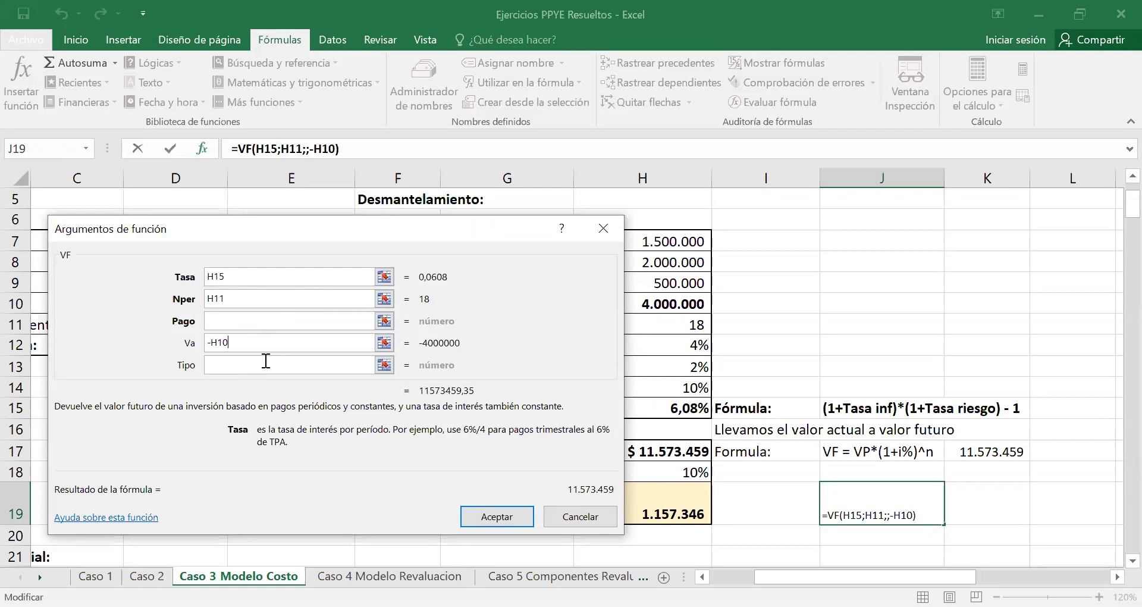
pyautogui.click(512, 514)
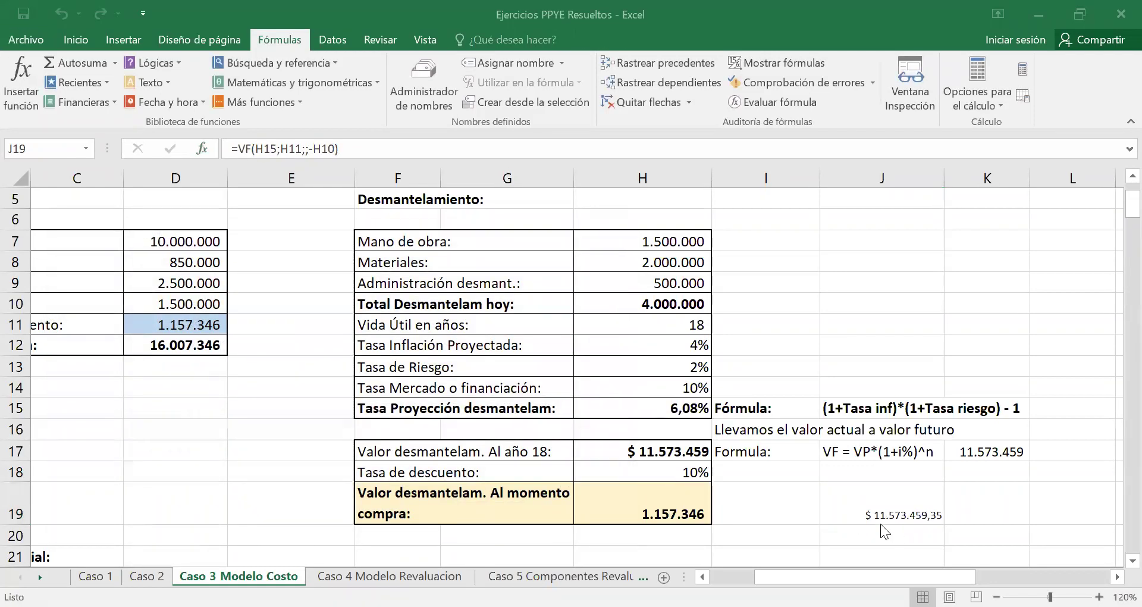
# Compare the VF function formula in J19 with the manual future value formula in K17.
pyautogui.click(839, 495)
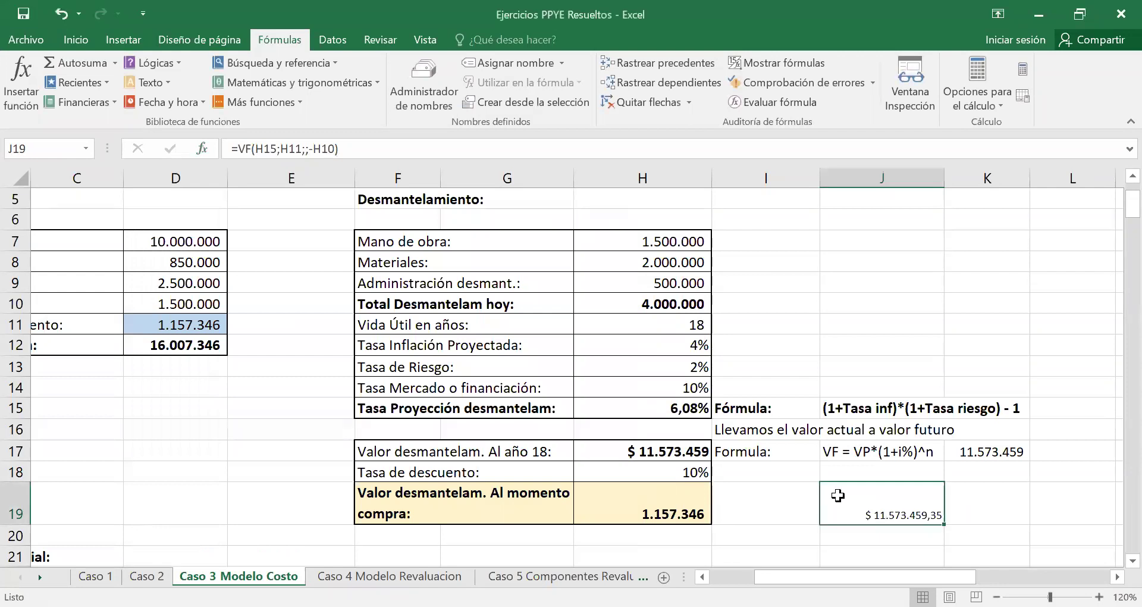
pyautogui.click(974, 451)
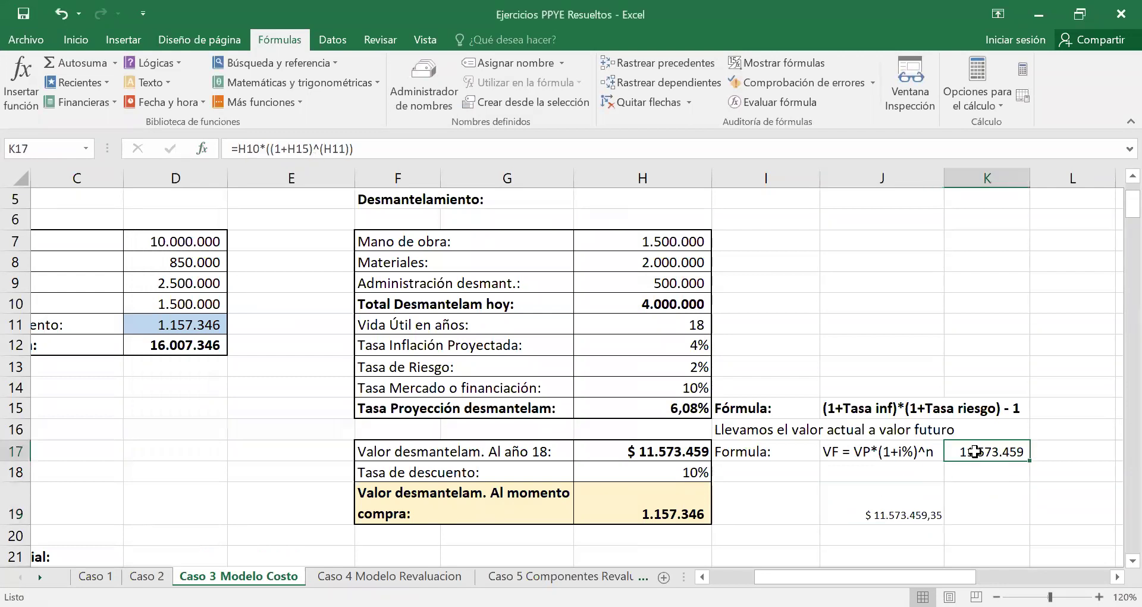
pyautogui.click(868, 496)
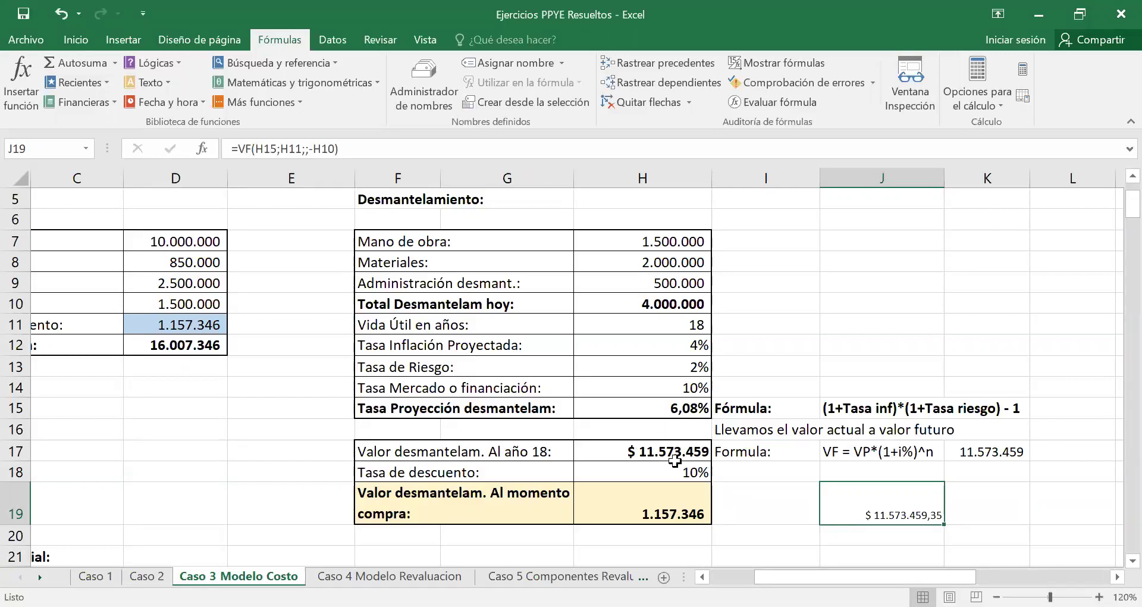
# Delete the VF demonstration formula from cell J19.
pyautogui.click(785, 510)
pyautogui.click(864, 512)
pyautogui.press('Delete')
# Return to the impairment check below row 121 and examine the note beside Valor deterioro in E127.
pyautogui.click(388, 489)
pyautogui.press('Left')
pyautogui.press('Left')
pyautogui.press('Left')
pyautogui.press('Left')
pyautogui.press('Left')
pyautogui.scroll(-11, 336, 476)
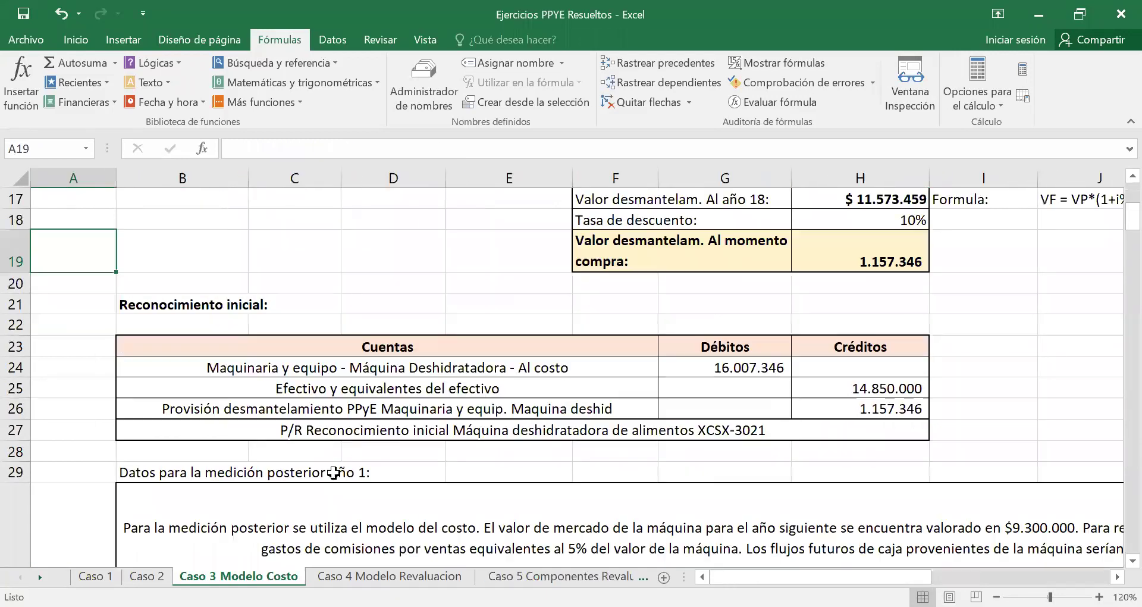
pyautogui.scroll(-13, 336, 466)
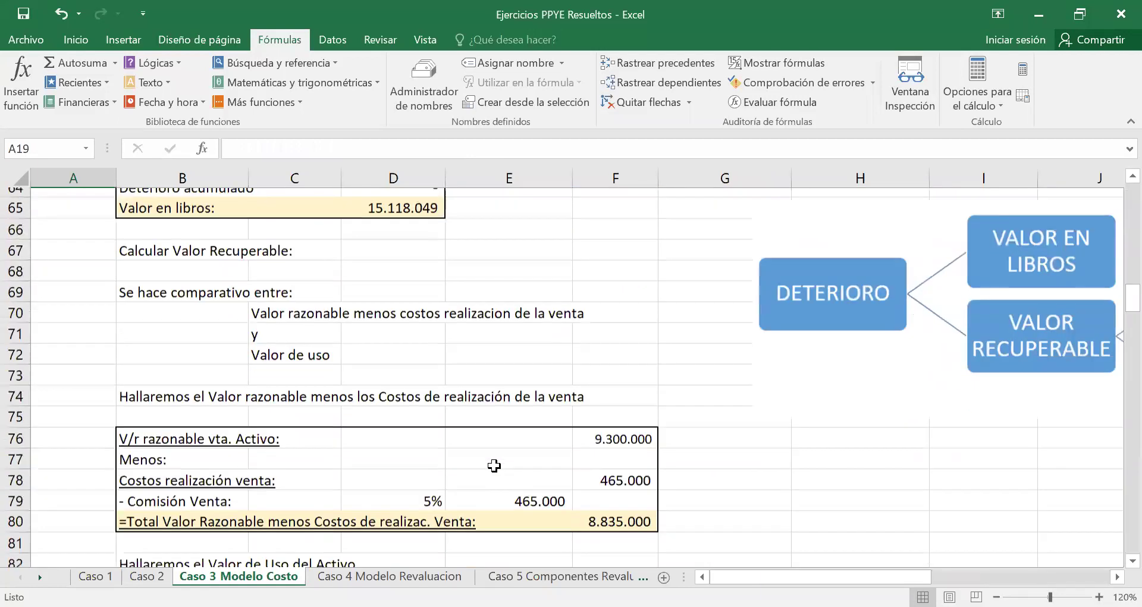
pyautogui.scroll(-8, 495, 466)
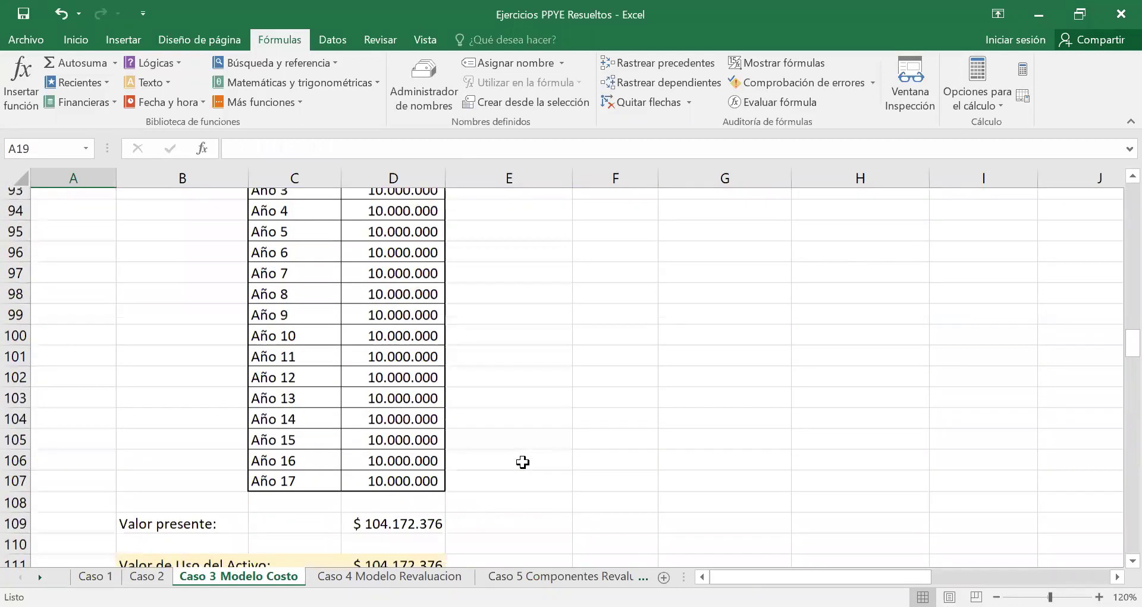
pyautogui.scroll(-6, 522, 463)
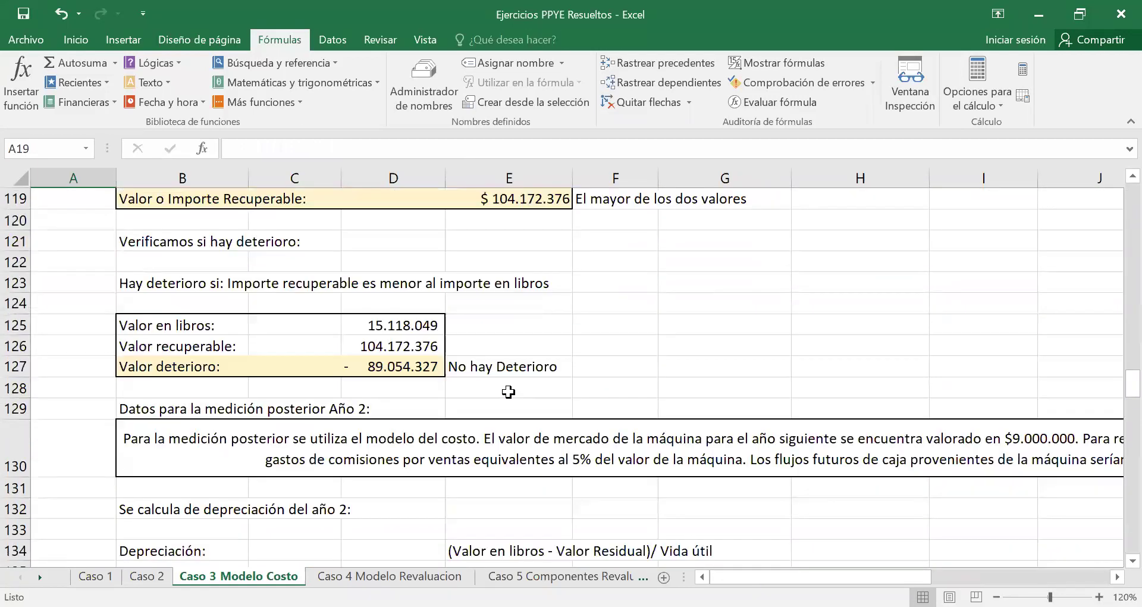
pyautogui.click(517, 362)
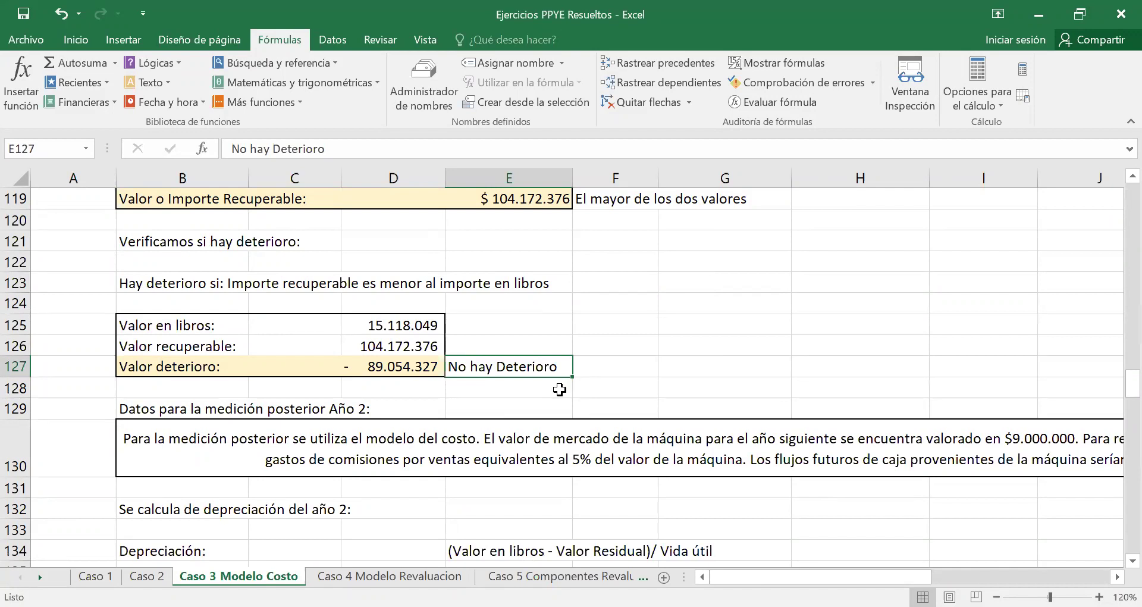
# Read the year 2 subsequent measurement heading in B129 and its case data in B130.
pyautogui.click(195, 405)
pyautogui.click(436, 443)
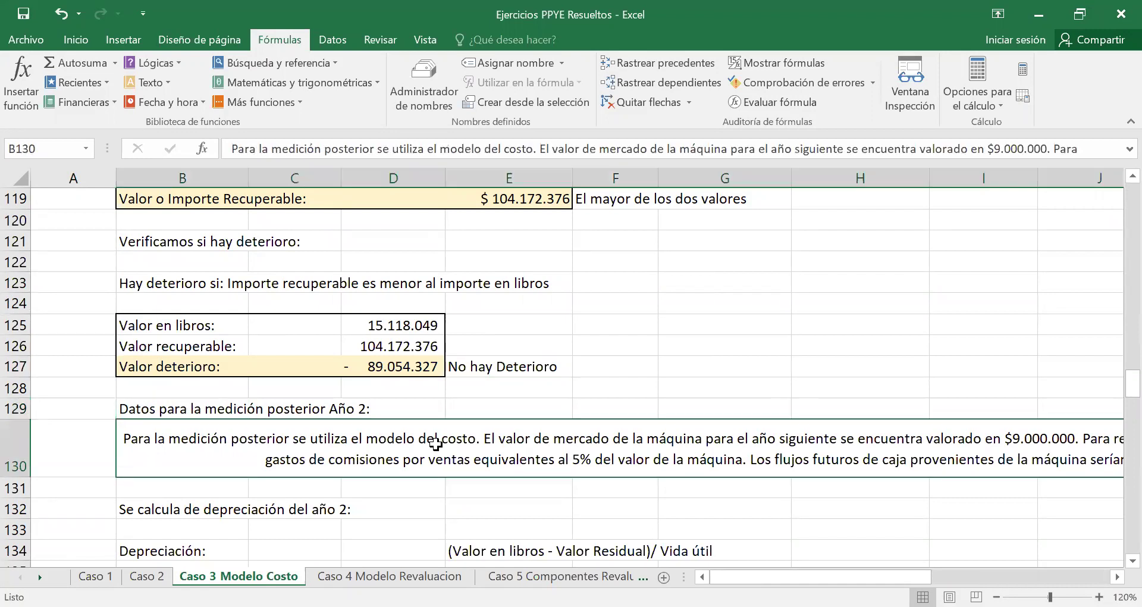
pyautogui.scroll(-1, 476, 476)
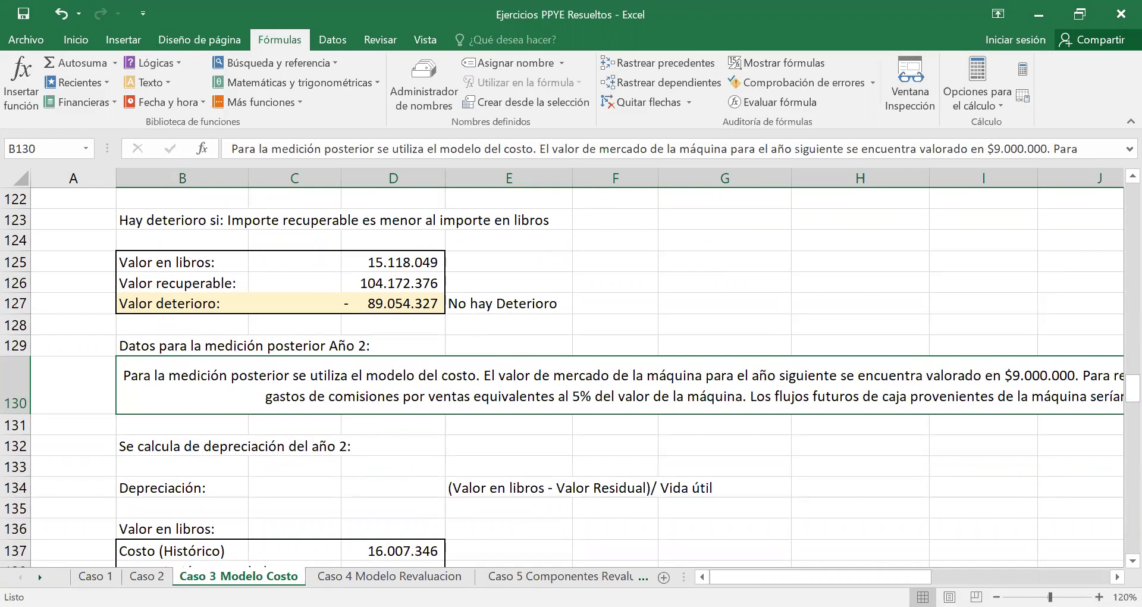
# Read the rest of the year 2 case data in B130, through the sales commission and annual cash flows.
pyautogui.hscroll(1, 577, 377)
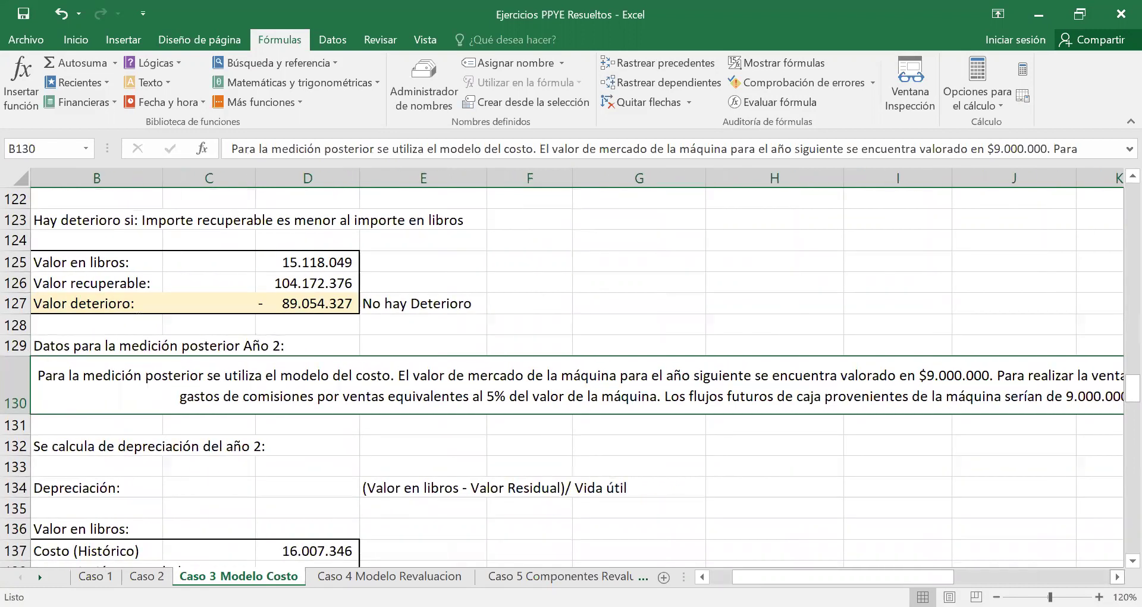
pyautogui.hscroll(1, 1090, 517)
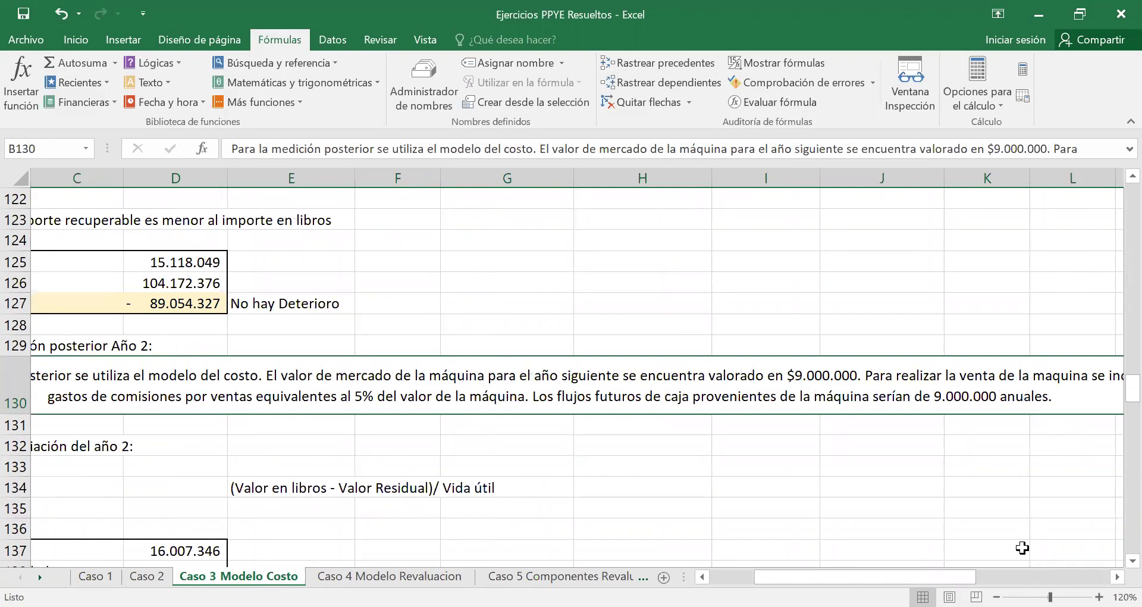
pyautogui.moveTo(943, 576); pyautogui.dragTo(897, 576)
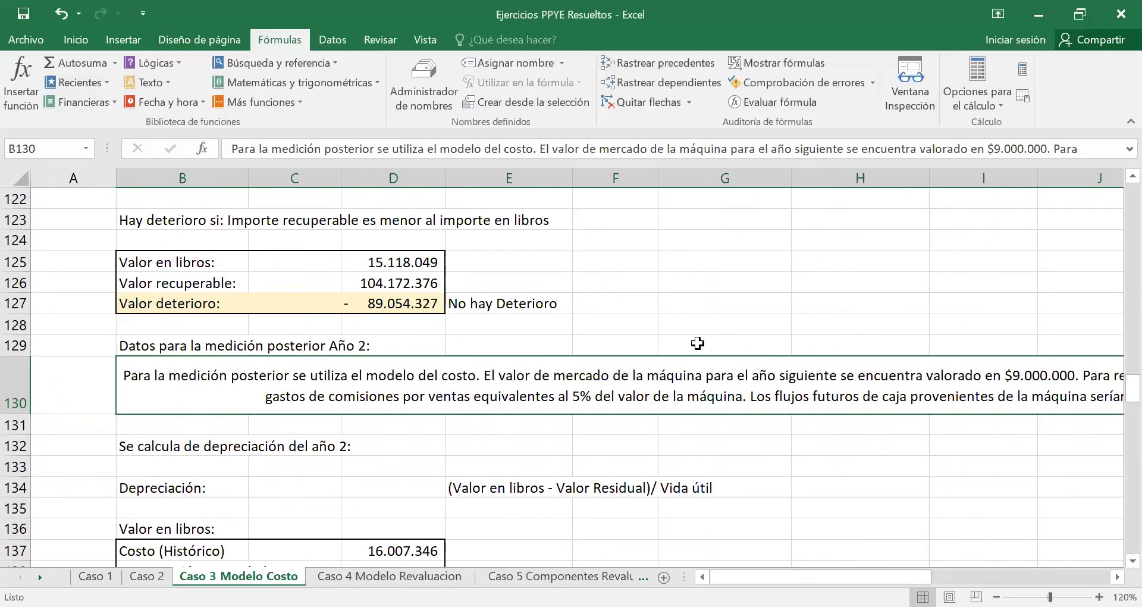
# Locate the year 2 depreciation heading in B132 and survey the recoverable value calculations that follow below it.
pyautogui.click(216, 446)
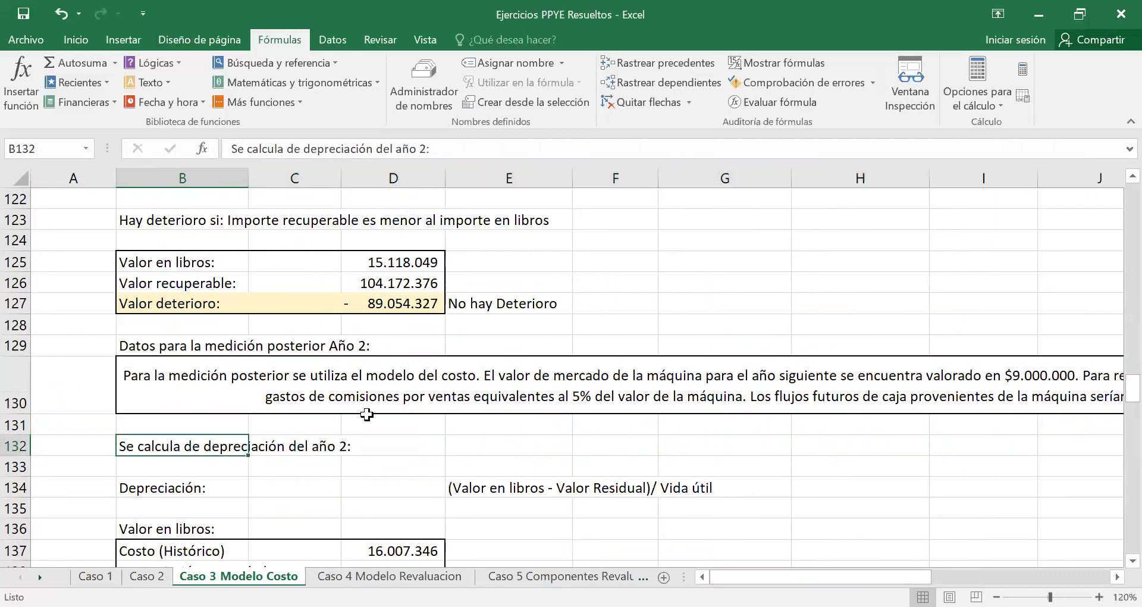
pyautogui.scroll(-1, 432, 440)
pyautogui.scroll(-20, 431, 439)
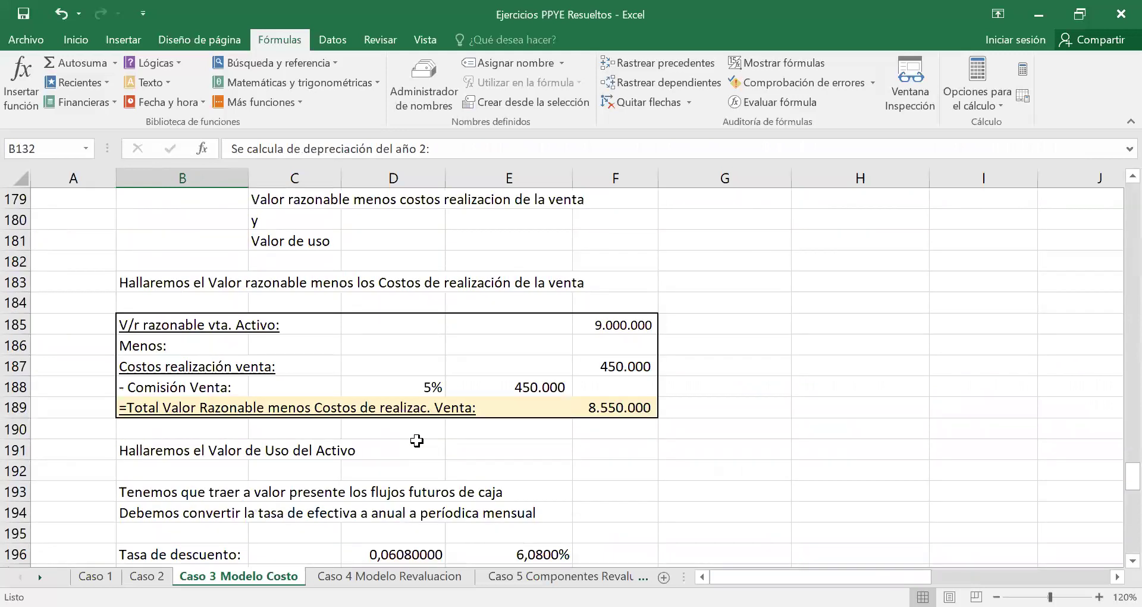
pyautogui.scroll(-4, 412, 439)
pyautogui.scroll(16, 411, 438)
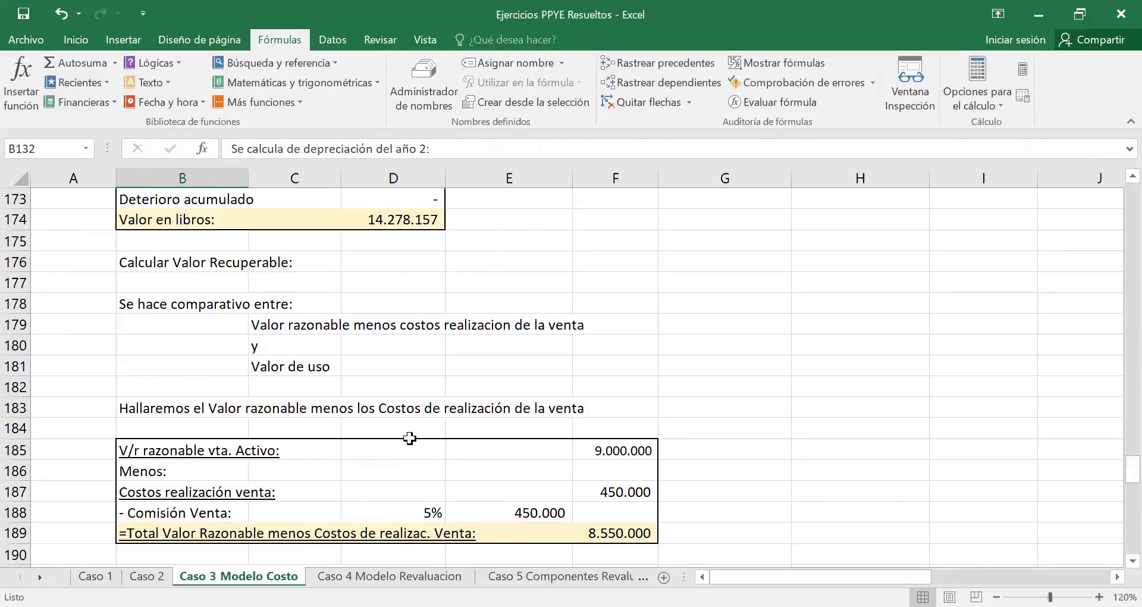
pyautogui.scroll(14, 410, 438)
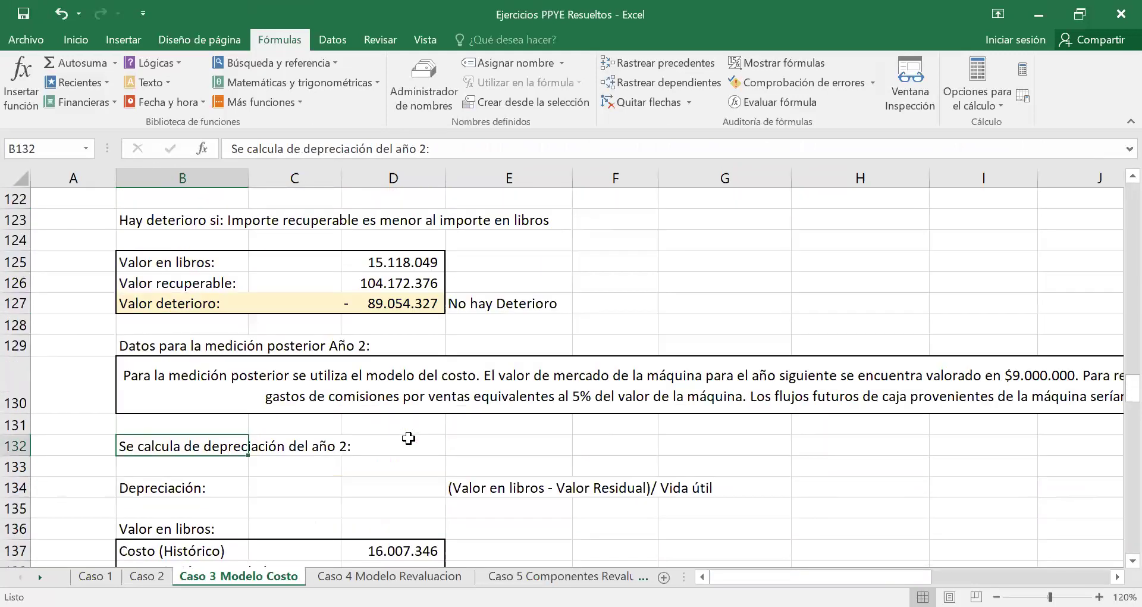
# Examine the depreciation formula note in E134 and the references for historical cost and accumulated depreciation in D137 and D138.
pyautogui.scroll(-2, 408, 439)
pyautogui.scroll(-2, 366, 427)
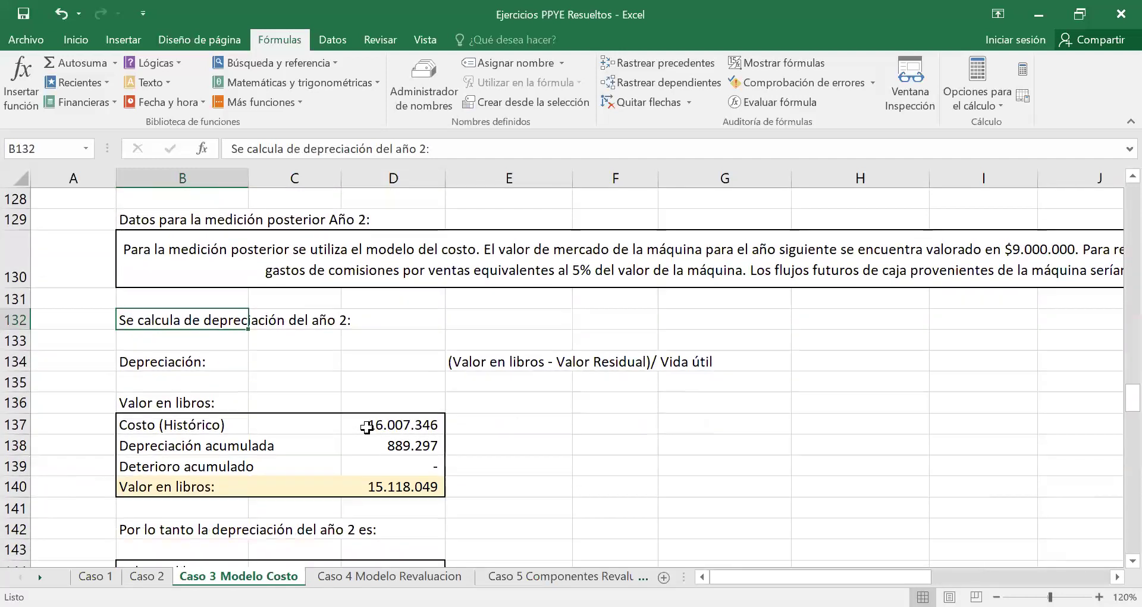
pyautogui.scroll(1, 366, 428)
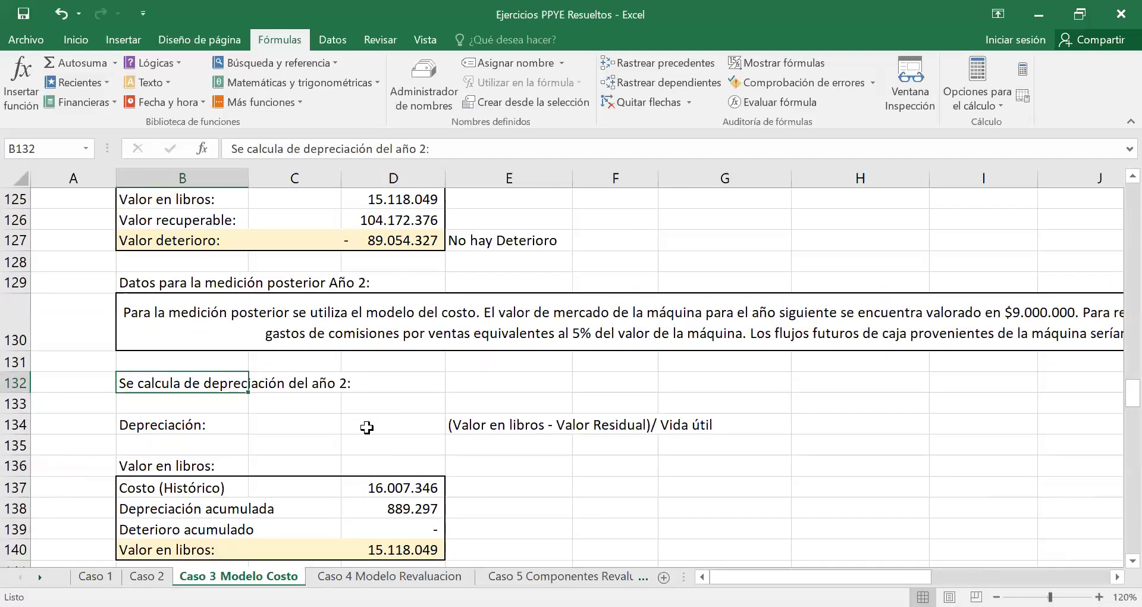
pyautogui.click(496, 427)
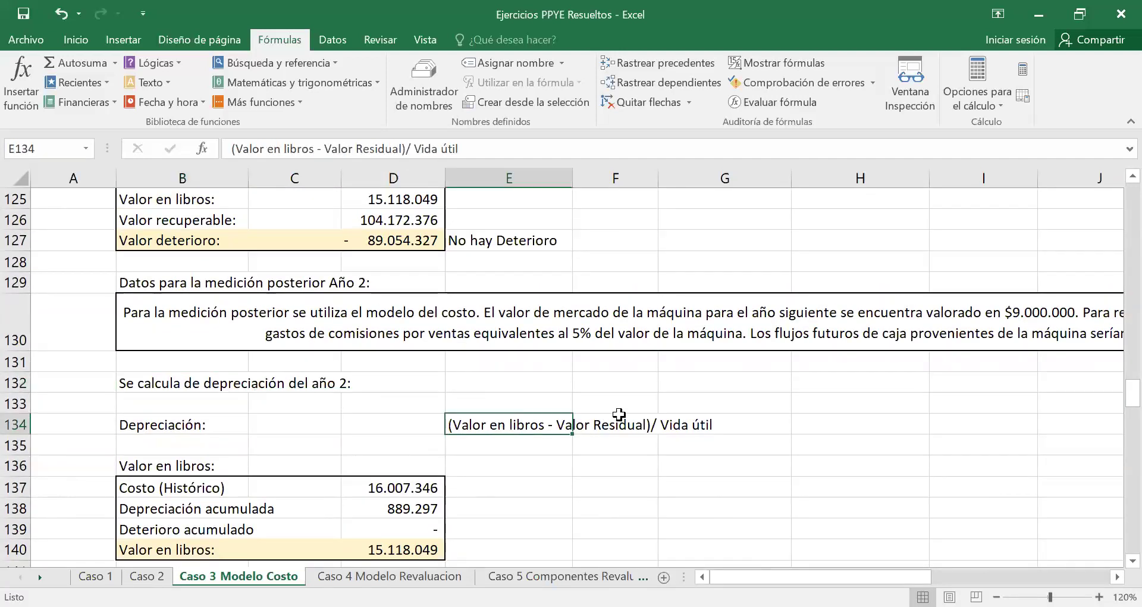
pyautogui.click(215, 482)
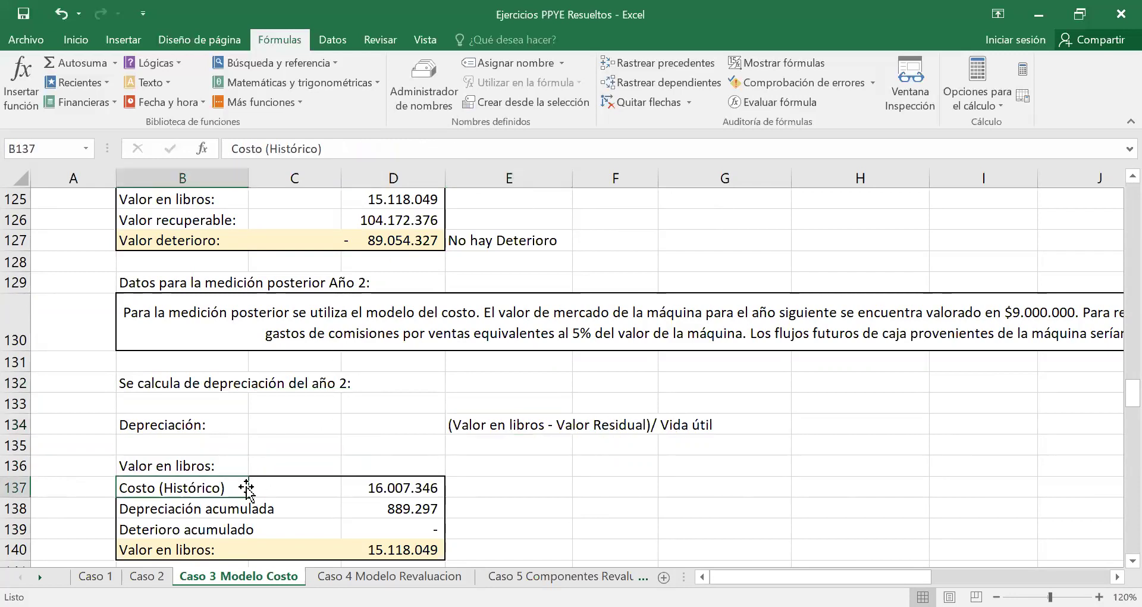
pyautogui.click(420, 479)
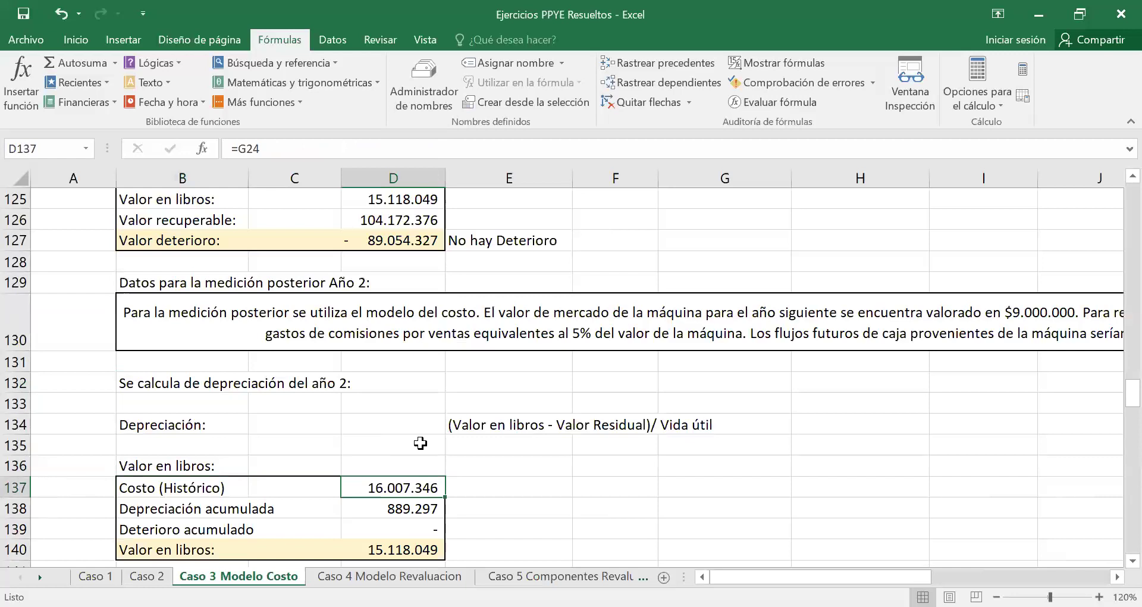
pyautogui.click(179, 510)
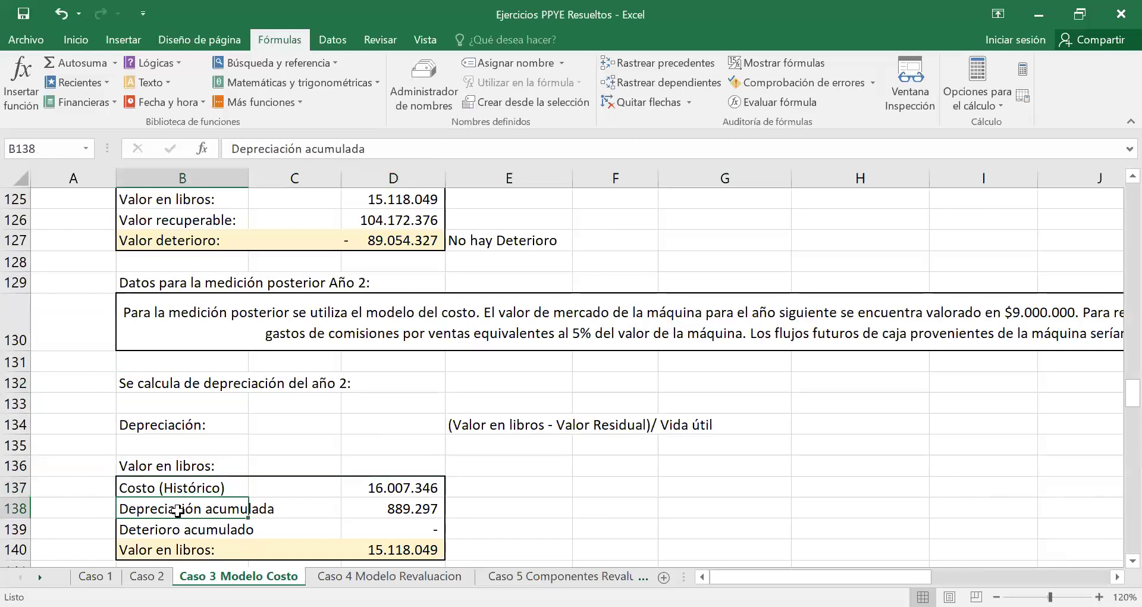
pyautogui.click(397, 509)
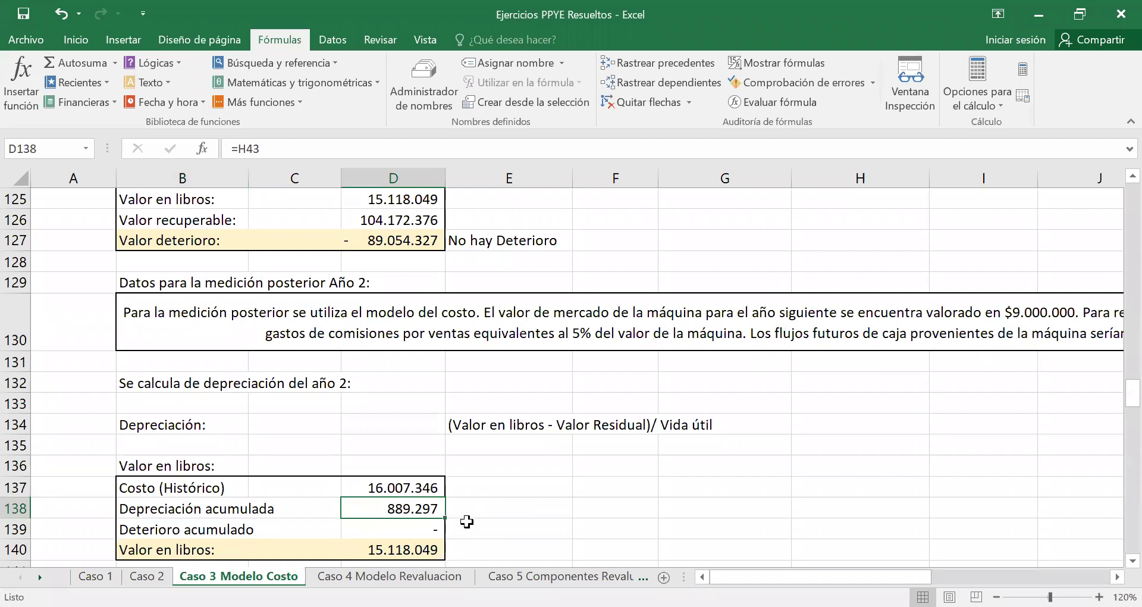
# Trace the accumulated depreciation in D138 back to its source, H43 in the year 1 depreciation entry.
pyautogui.scroll(2, 531, 394)
pyautogui.scroll(16, 531, 394)
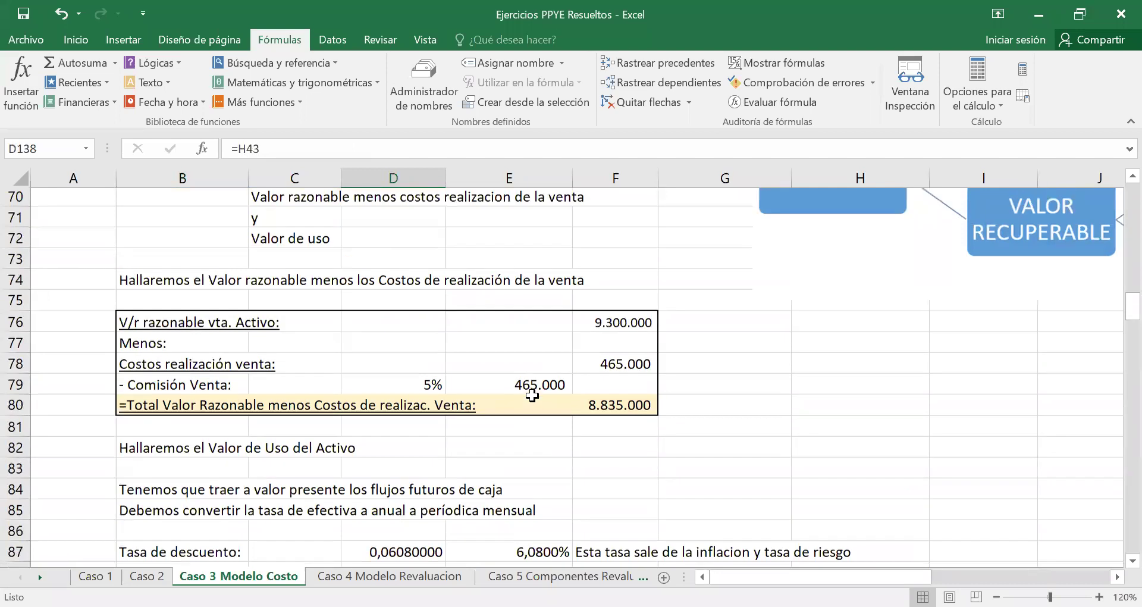
pyautogui.scroll(13, 531, 395)
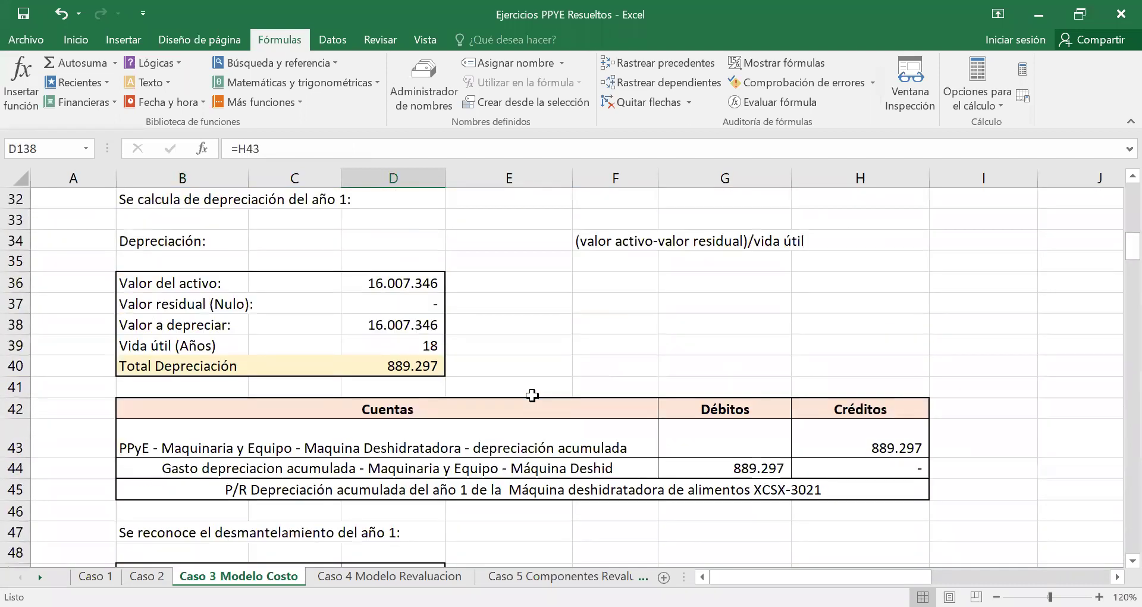
pyautogui.click(833, 451)
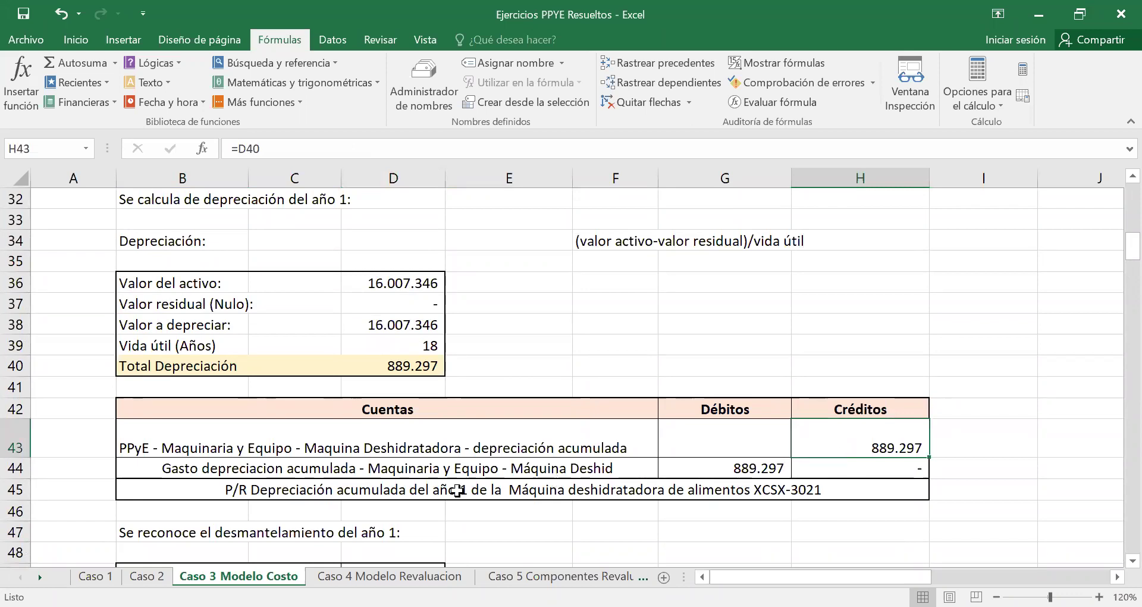
# Return to the year 2 book value table and check accumulated depreciation, accumulated impairment and the Valor en libros formula in D138:D140.
pyautogui.scroll(-17, 417, 494)
pyautogui.scroll(-16, 420, 491)
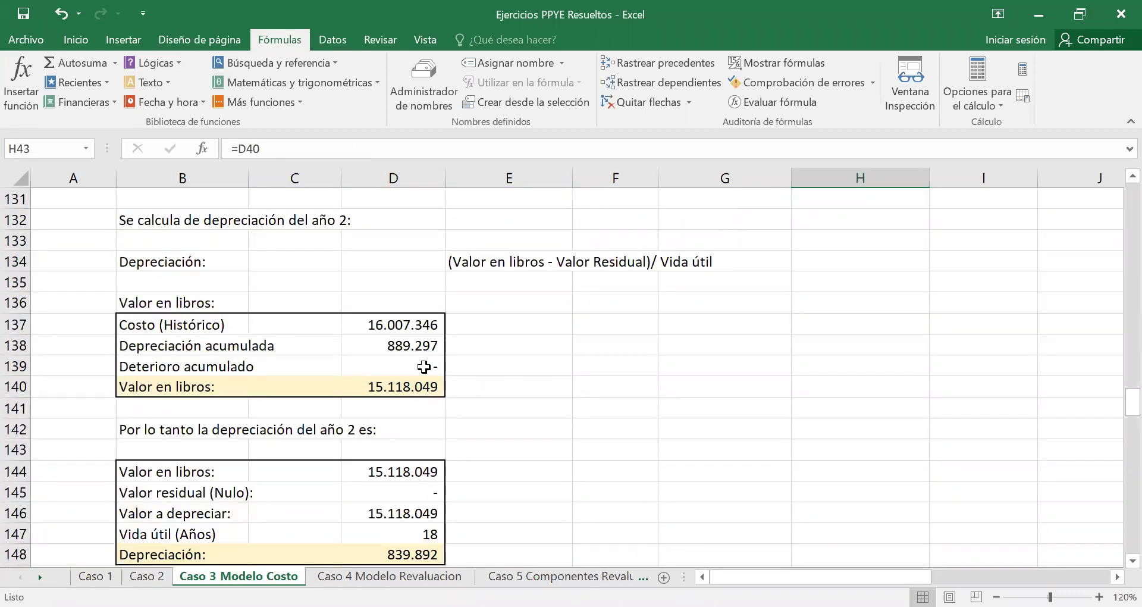
pyautogui.click(407, 347)
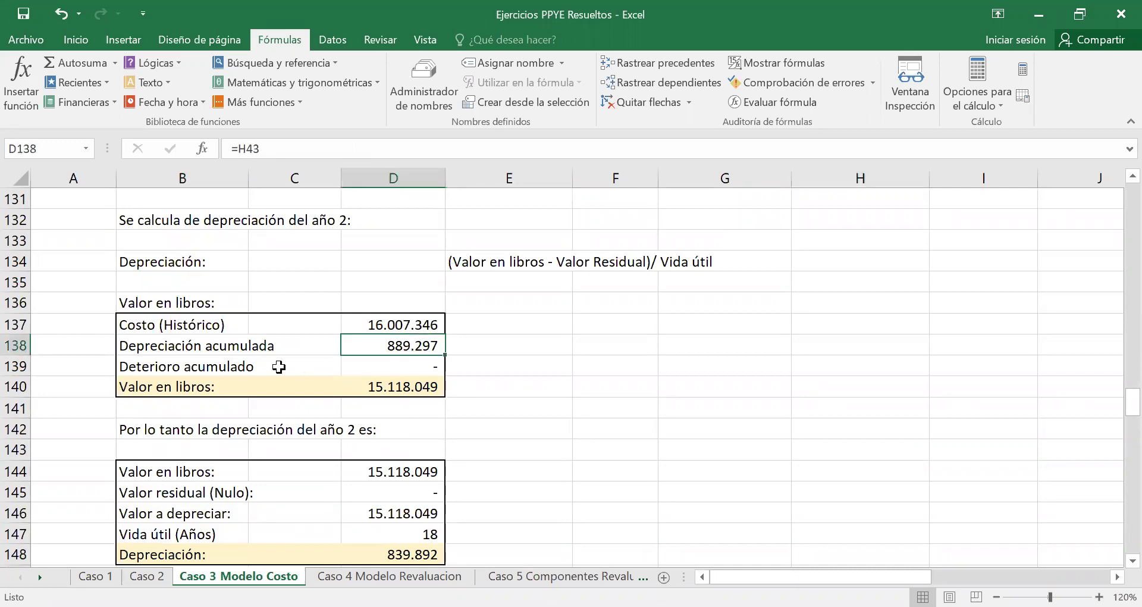
pyautogui.click(395, 366)
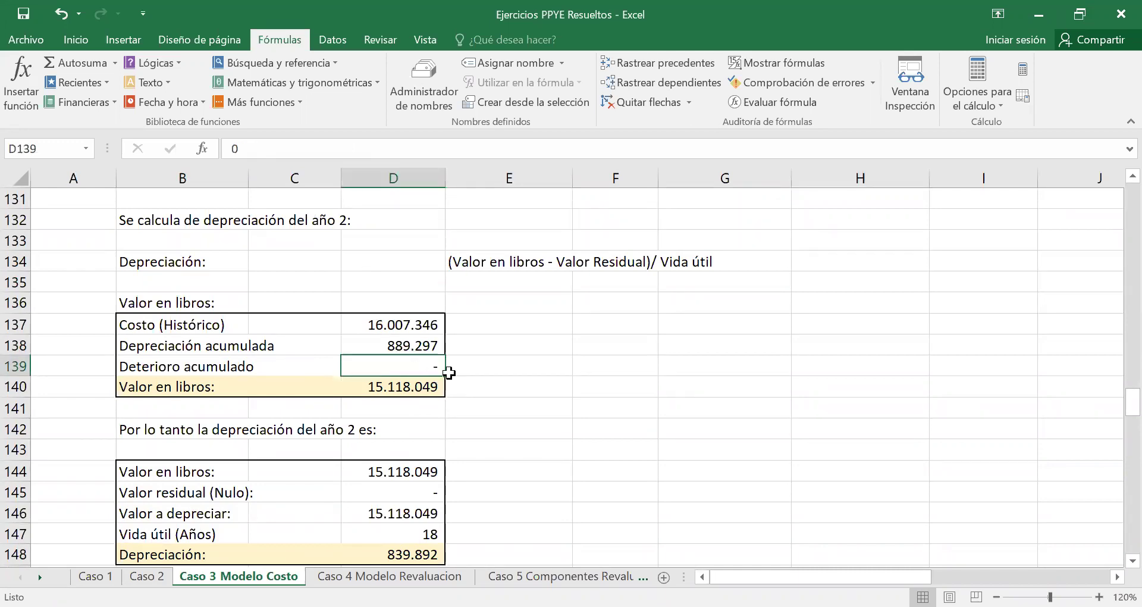
pyautogui.click(411, 389)
# Examine the year 2 depreciation calculation in D144:D148, from book value and residual value to useful life and depreciation.
pyautogui.scroll(-1, 540, 433)
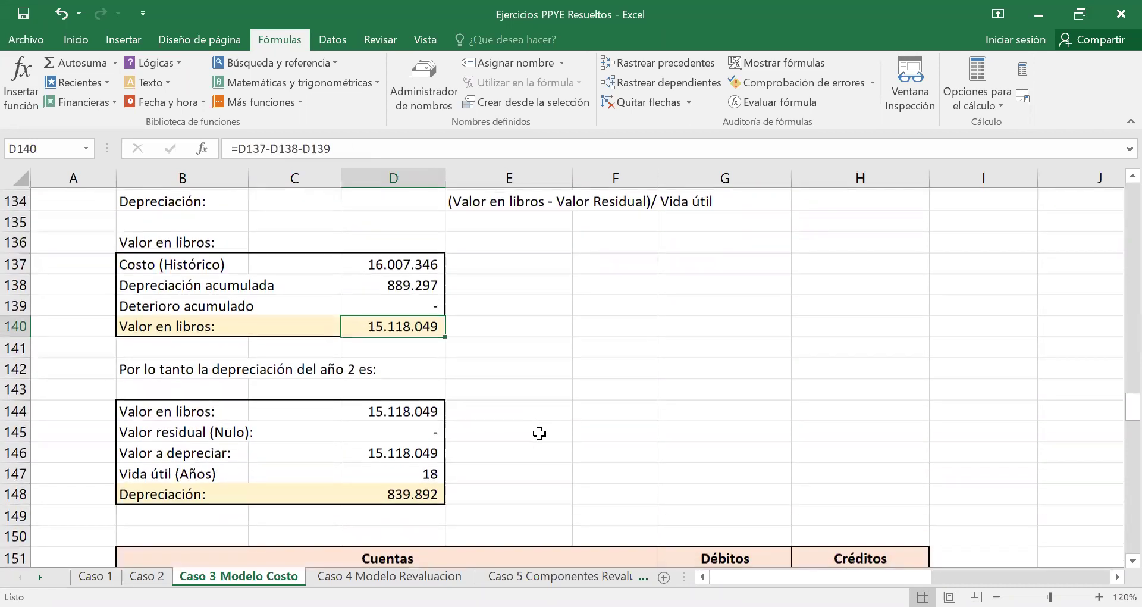
pyautogui.scroll(-1, 533, 428)
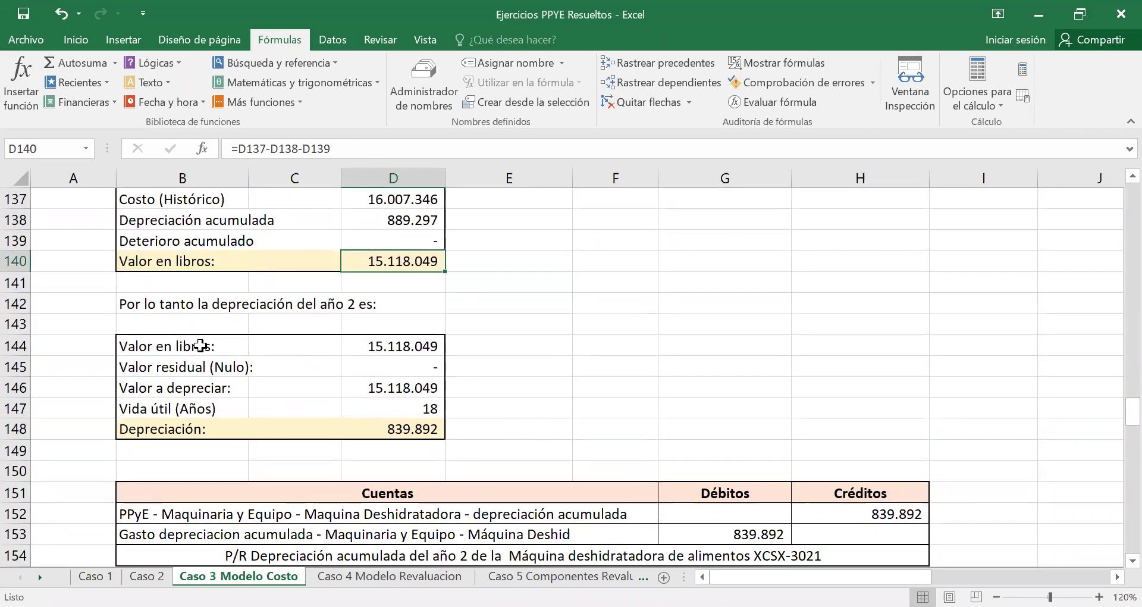
pyautogui.click(394, 348)
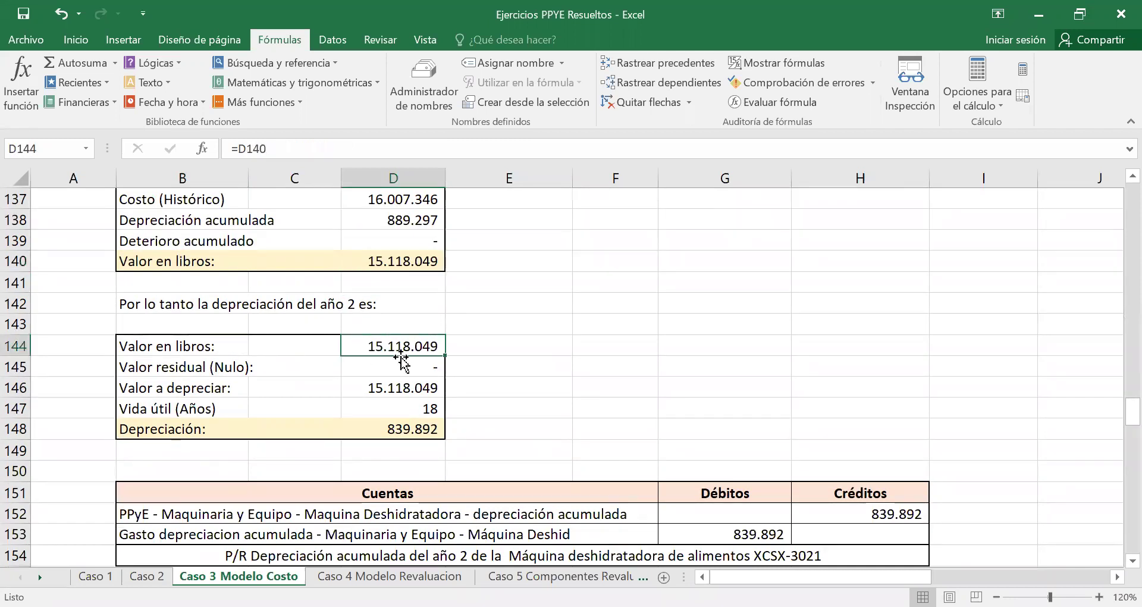
pyautogui.click(388, 367)
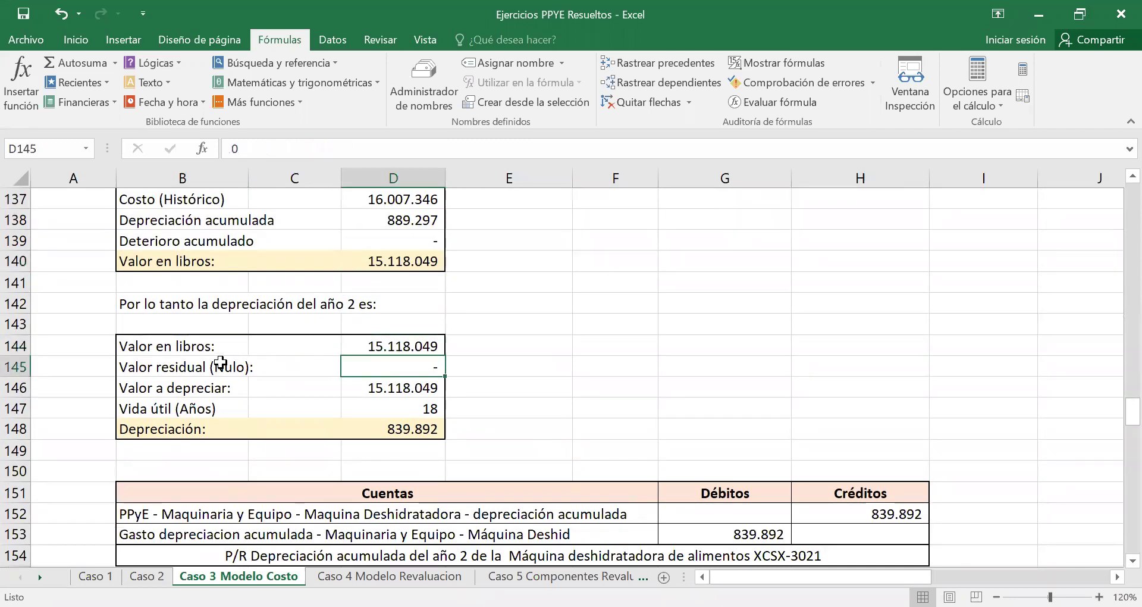
pyautogui.click(412, 387)
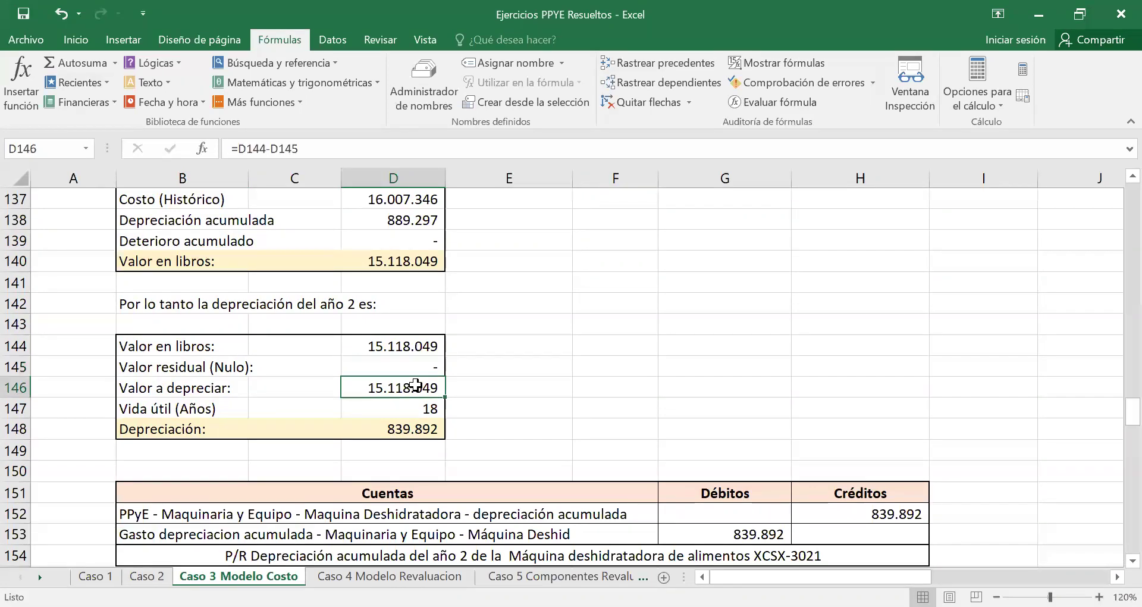
pyautogui.click(427, 424)
pyautogui.click(429, 409)
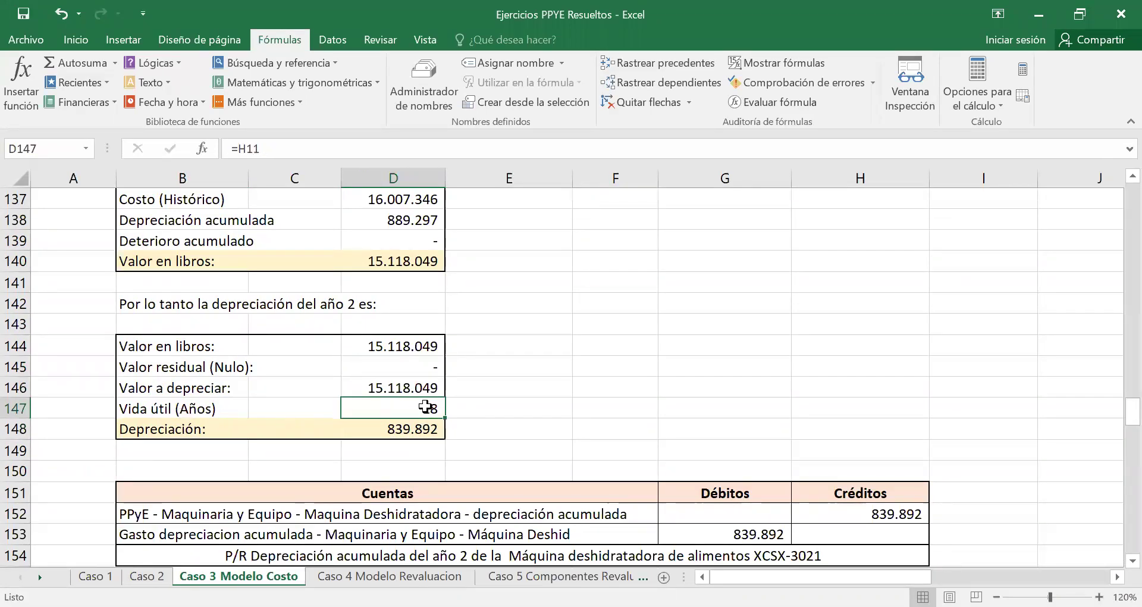
pyautogui.click(403, 429)
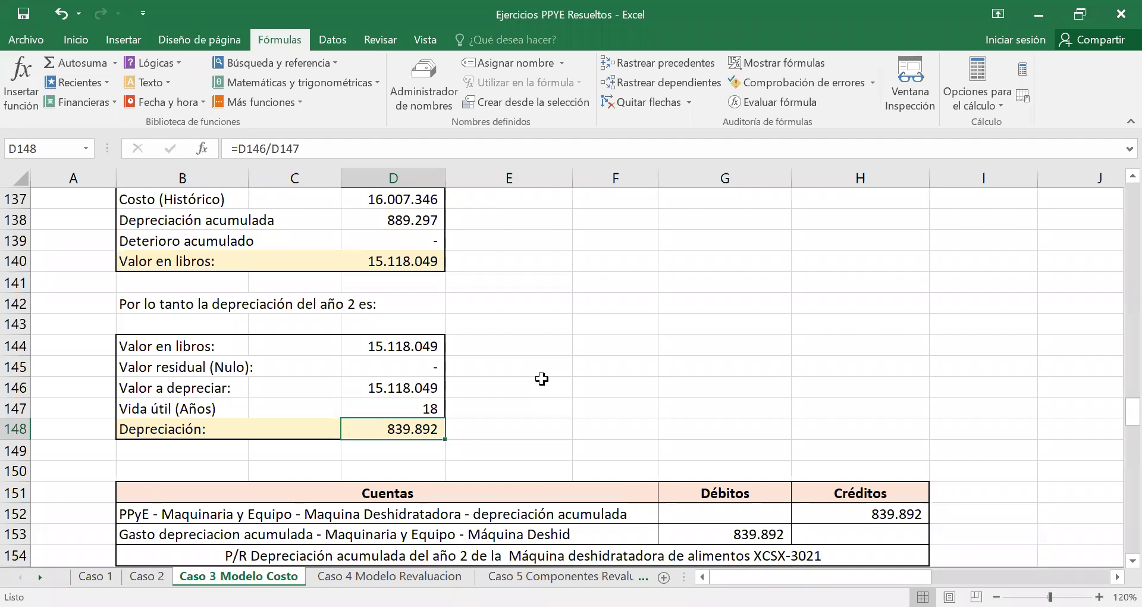
# Review the year 2 depreciation journal entry in rows 152 to 154, checking both accounts, the credit, the debit and the description.
pyautogui.scroll(-1, 542, 379)
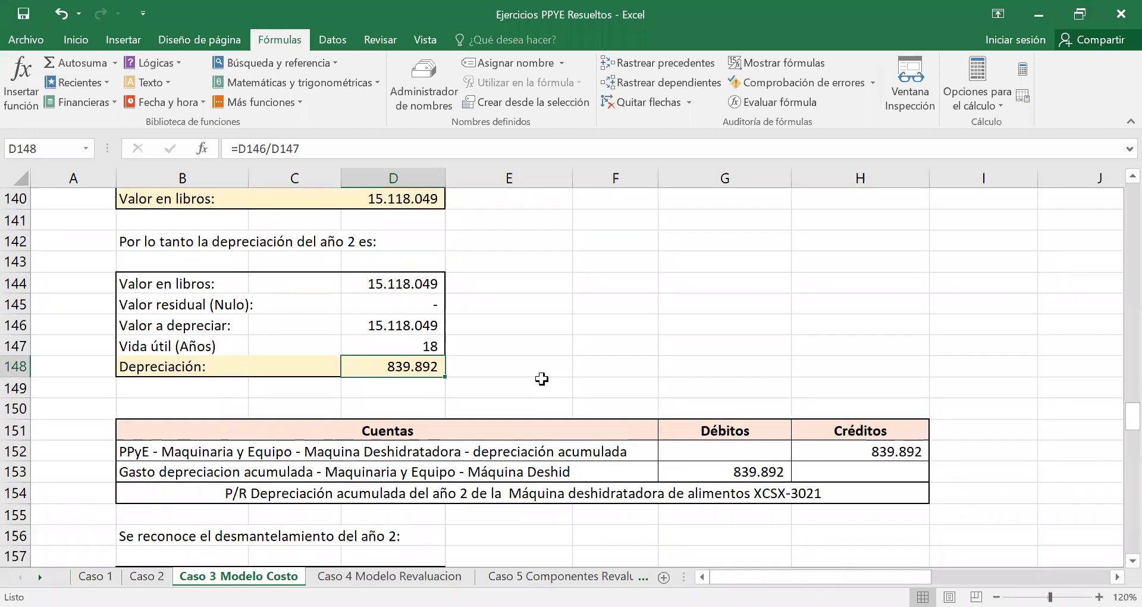
pyautogui.click(204, 453)
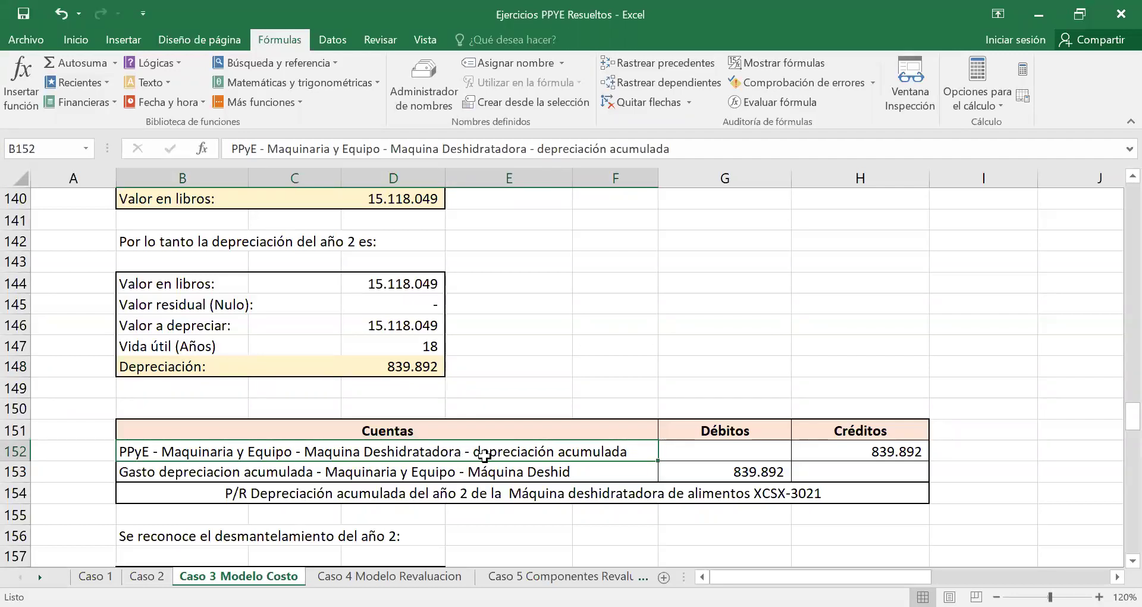
pyautogui.click(847, 447)
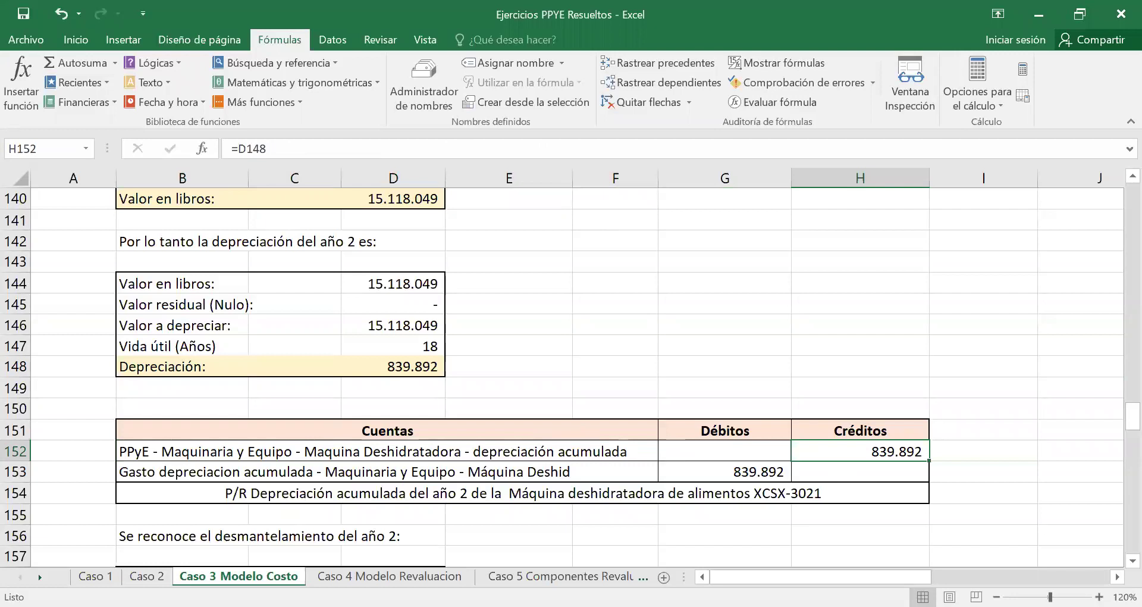
pyautogui.click(224, 475)
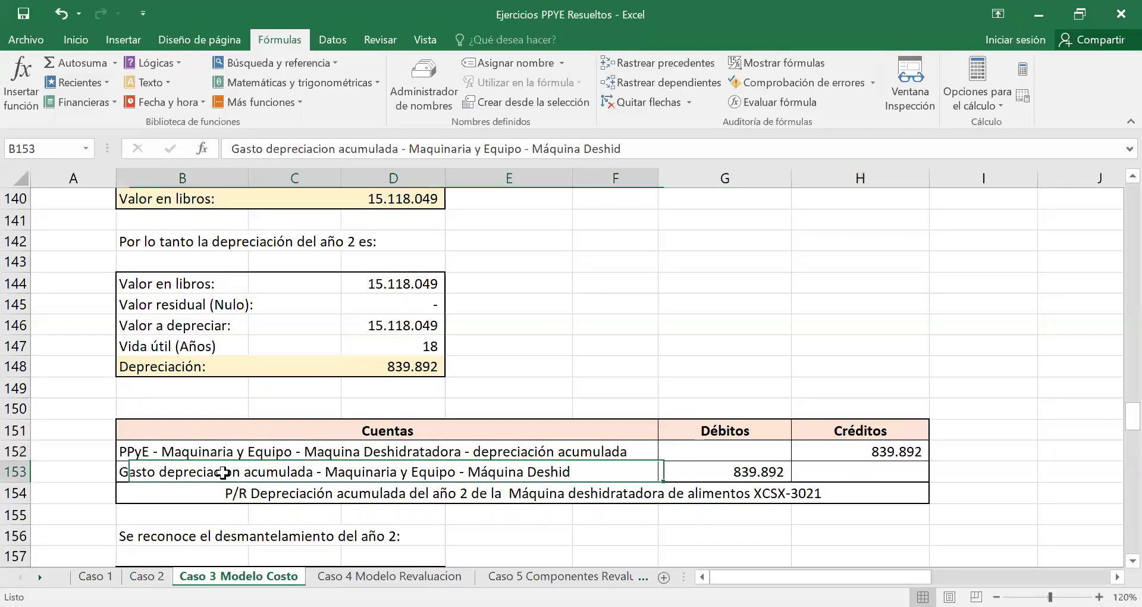
pyautogui.click(727, 471)
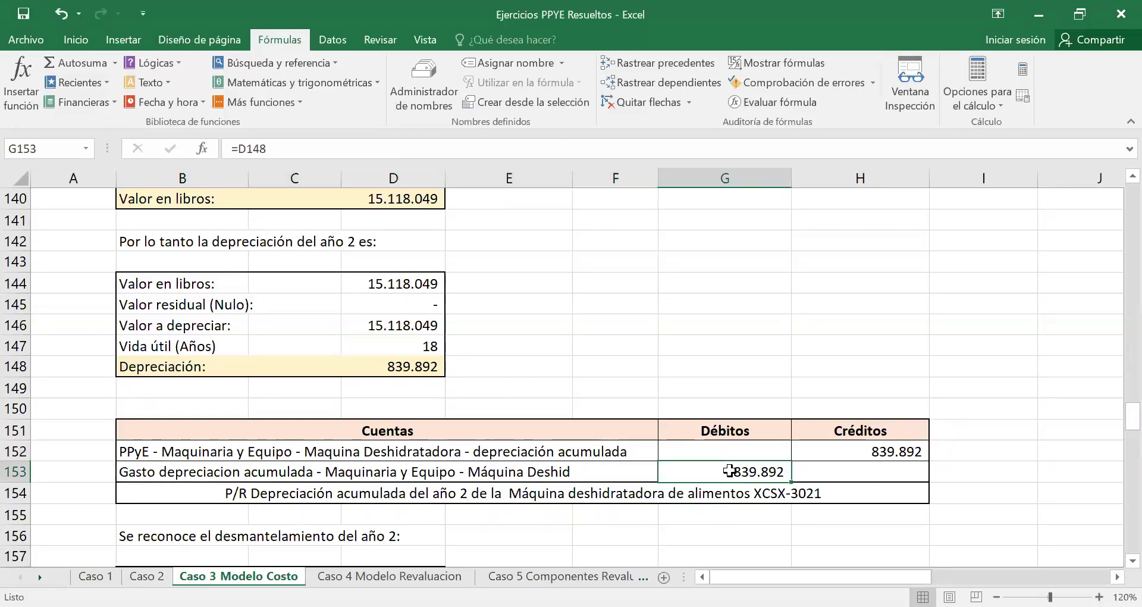
pyautogui.click(305, 493)
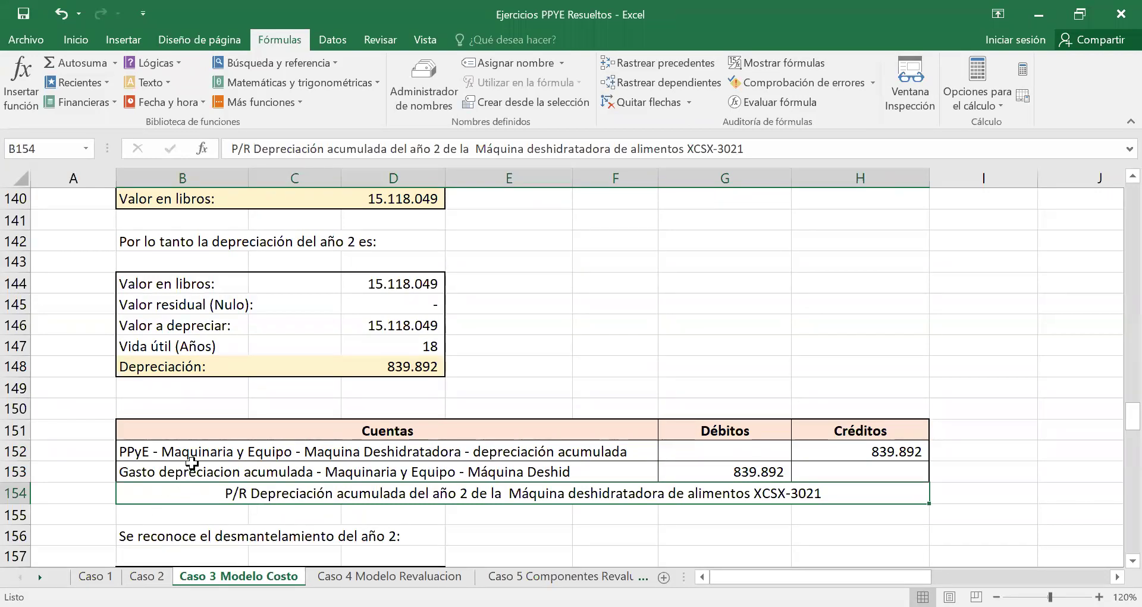
# Trace the accumulated dismantling provision in D158 back to its source, D52 in the year 1 dismantling table.
pyautogui.scroll(1, 210, 442)
pyautogui.scroll(1, 210, 442)
pyautogui.scroll(-1, 210, 442)
pyautogui.scroll(-2, 558, 478)
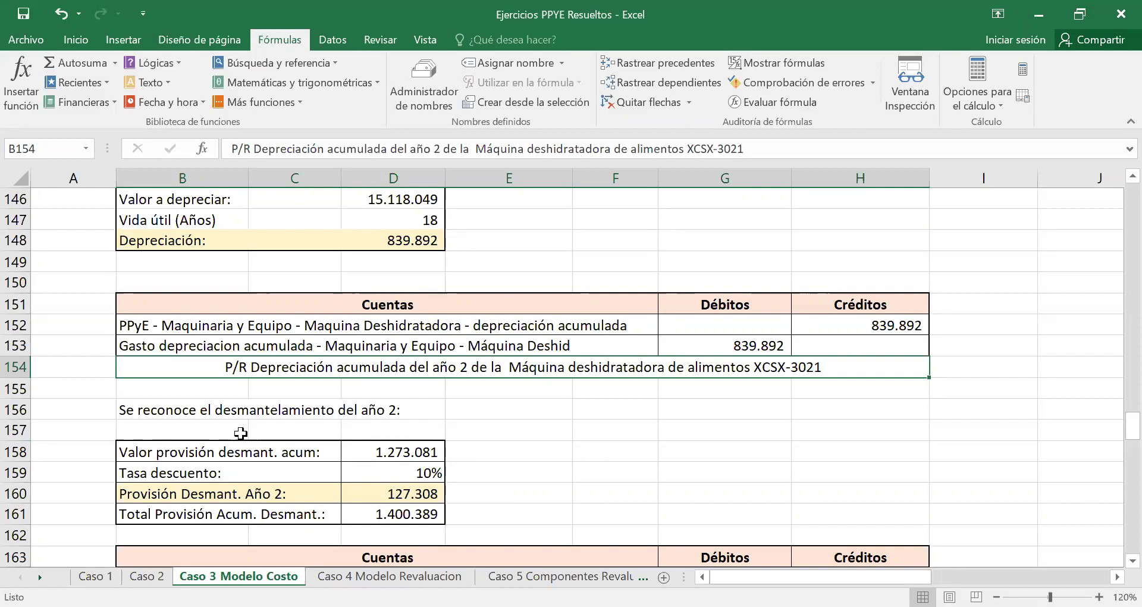
pyautogui.click(184, 459)
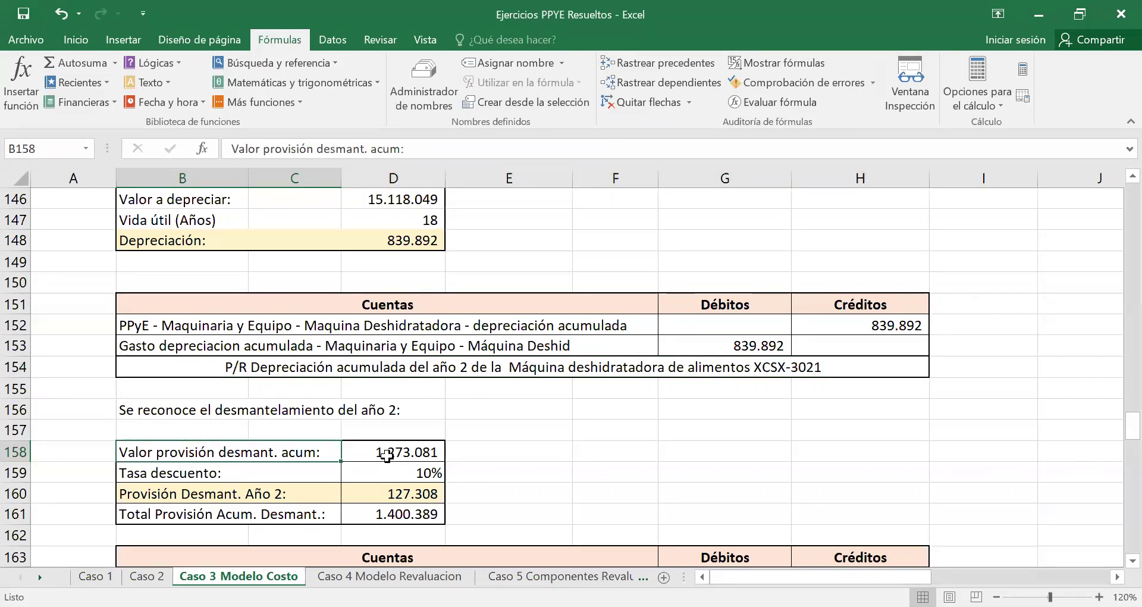
pyautogui.click(386, 454)
pyautogui.scroll(12, 532, 486)
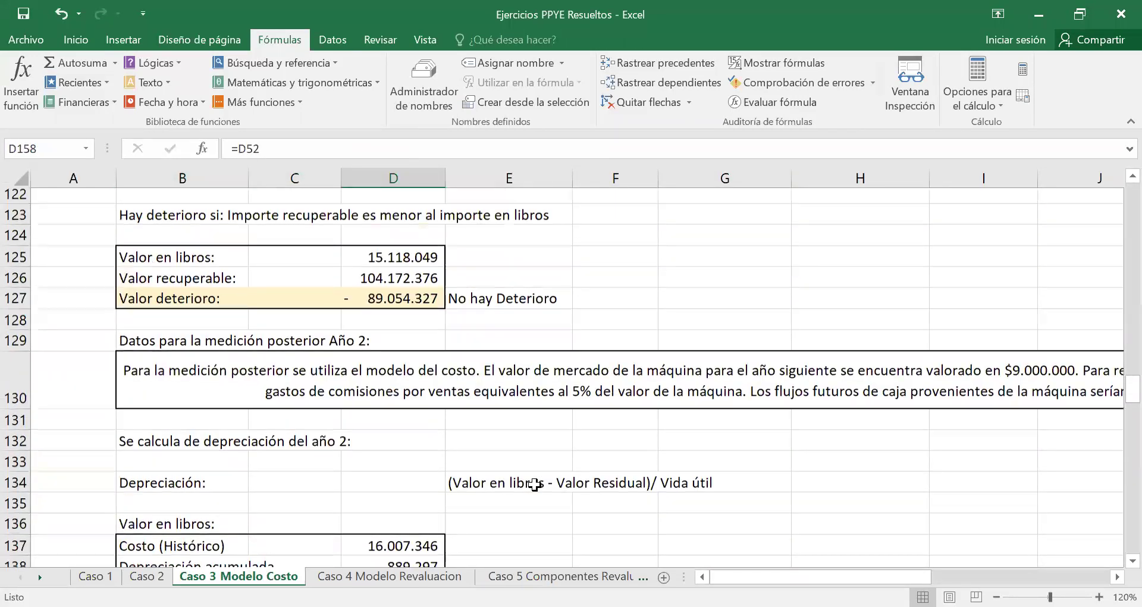
pyautogui.scroll(14, 534, 485)
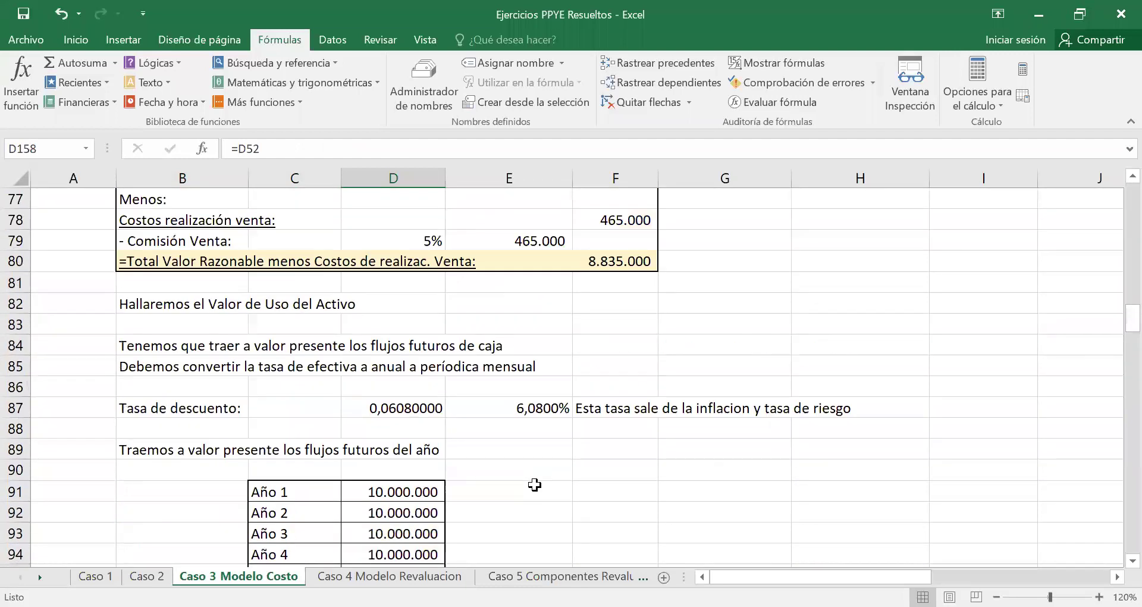
pyautogui.scroll(8, 534, 485)
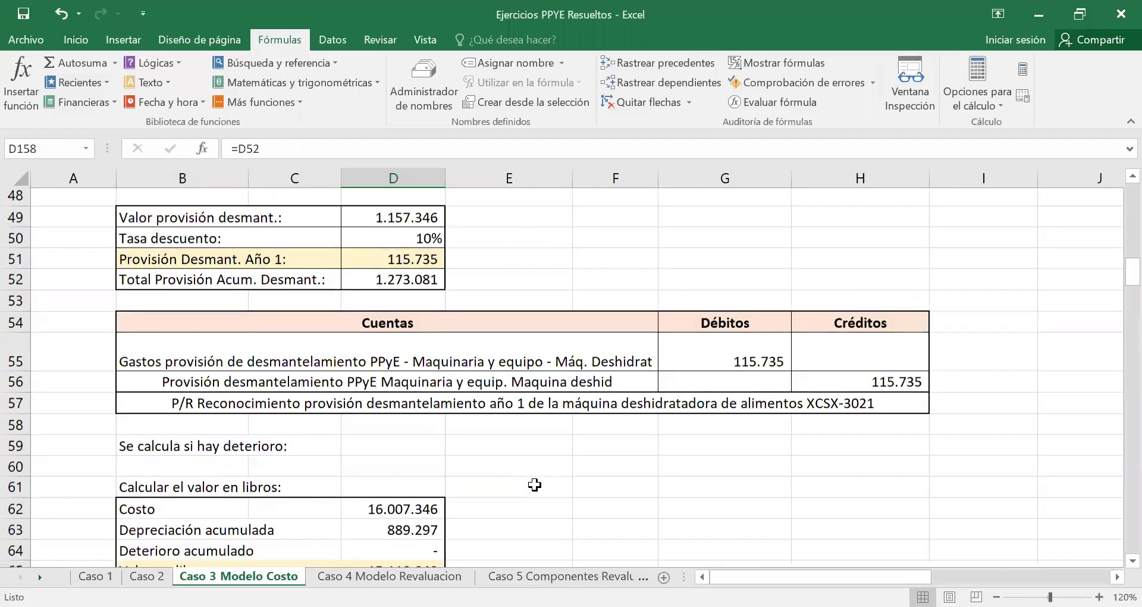
# Examine the year 1 dismantling provision in row 51 and the accumulated total and its formula in row 52.
pyautogui.moveTo(184, 348); pyautogui.dragTo(363, 347)
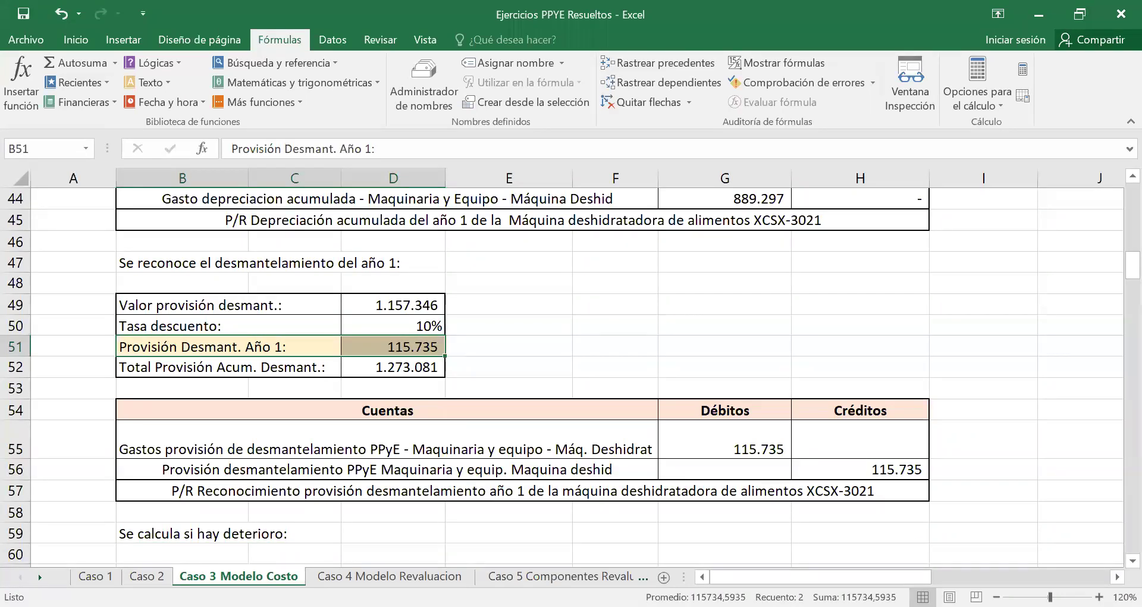
pyautogui.click(189, 367)
pyautogui.moveTo(249, 366); pyautogui.dragTo(354, 369)
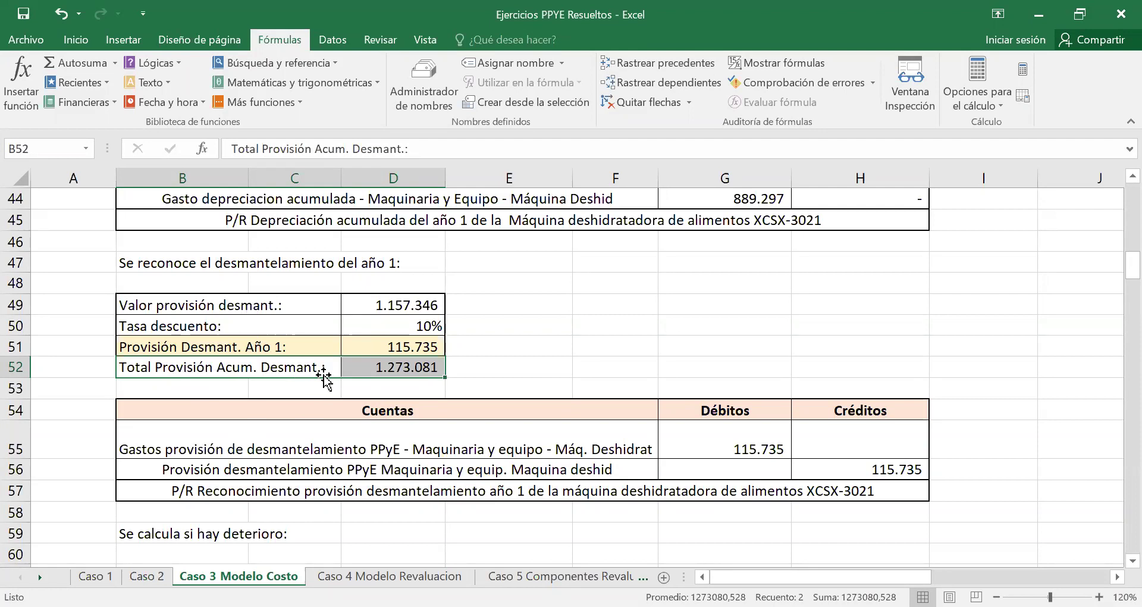
pyautogui.click(390, 367)
pyautogui.moveTo(390, 367); pyautogui.dragTo(321, 366)
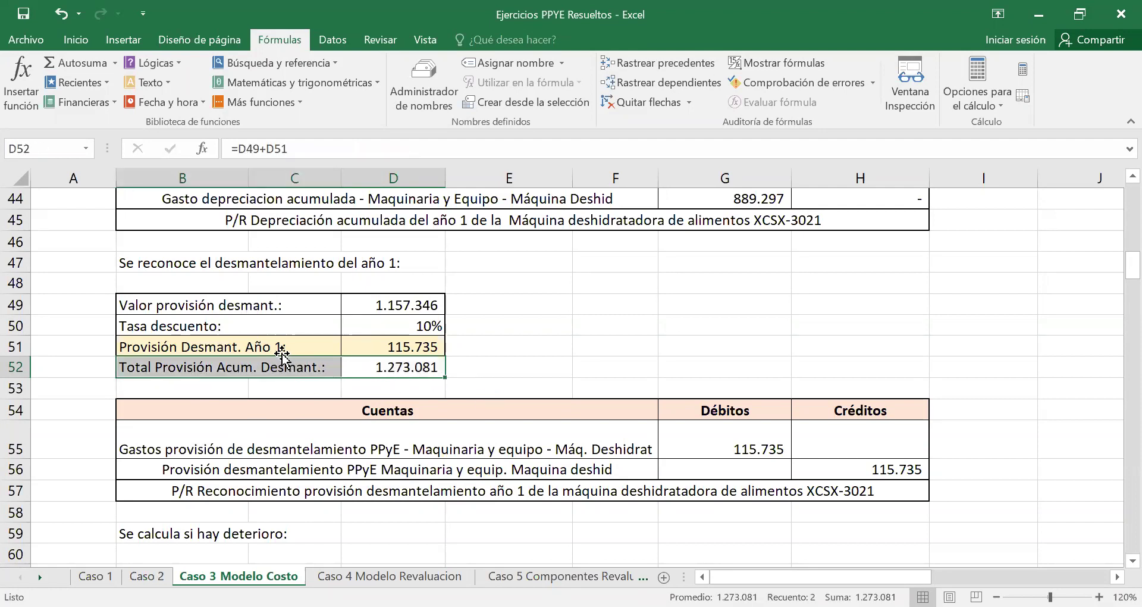
pyautogui.click(363, 368)
pyautogui.moveTo(316, 370); pyautogui.dragTo(260, 371)
# Return to the year 2 dismantling table and check the accumulated provision in D158 and the discount rate in D159.
pyautogui.scroll(-10, 488, 411)
pyautogui.scroll(-15, 488, 410)
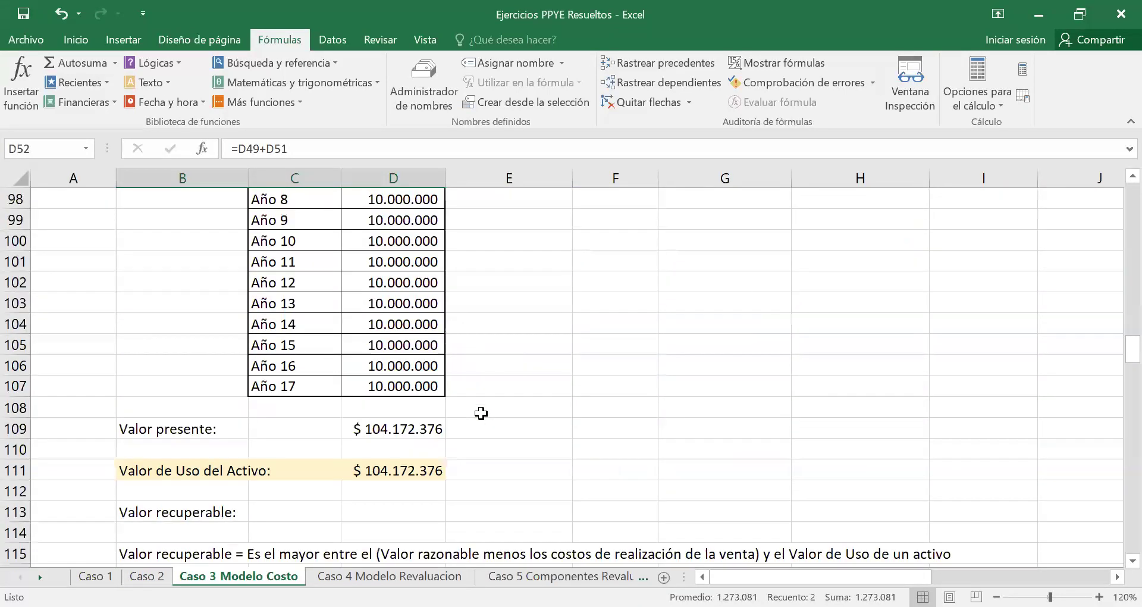
pyautogui.scroll(-5, 480, 415)
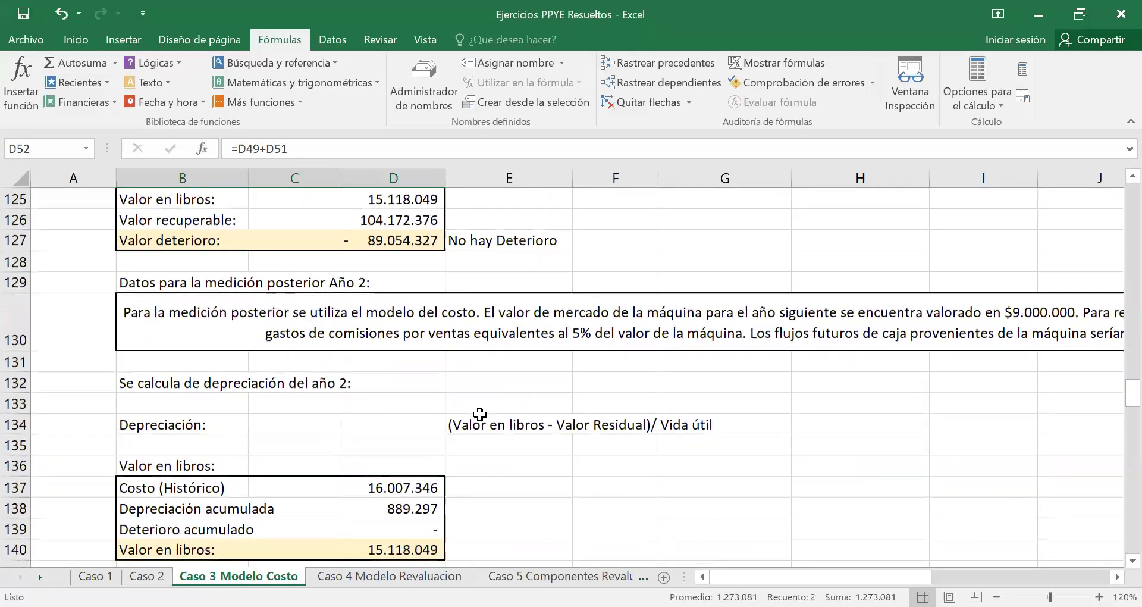
pyautogui.scroll(-5, 481, 414)
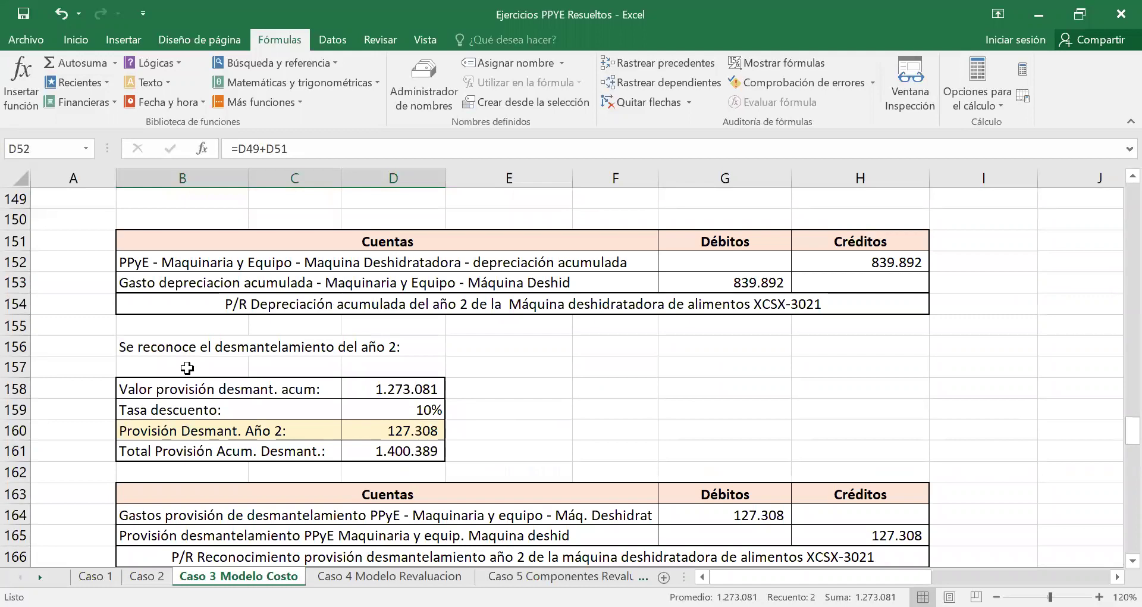
pyautogui.click(167, 391)
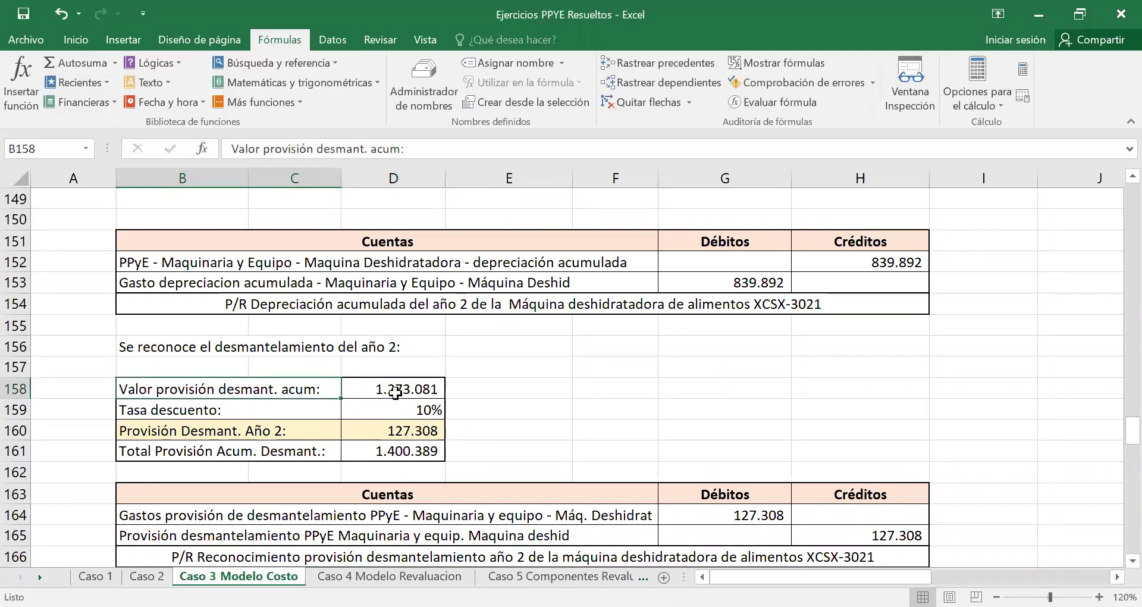
pyautogui.click(395, 390)
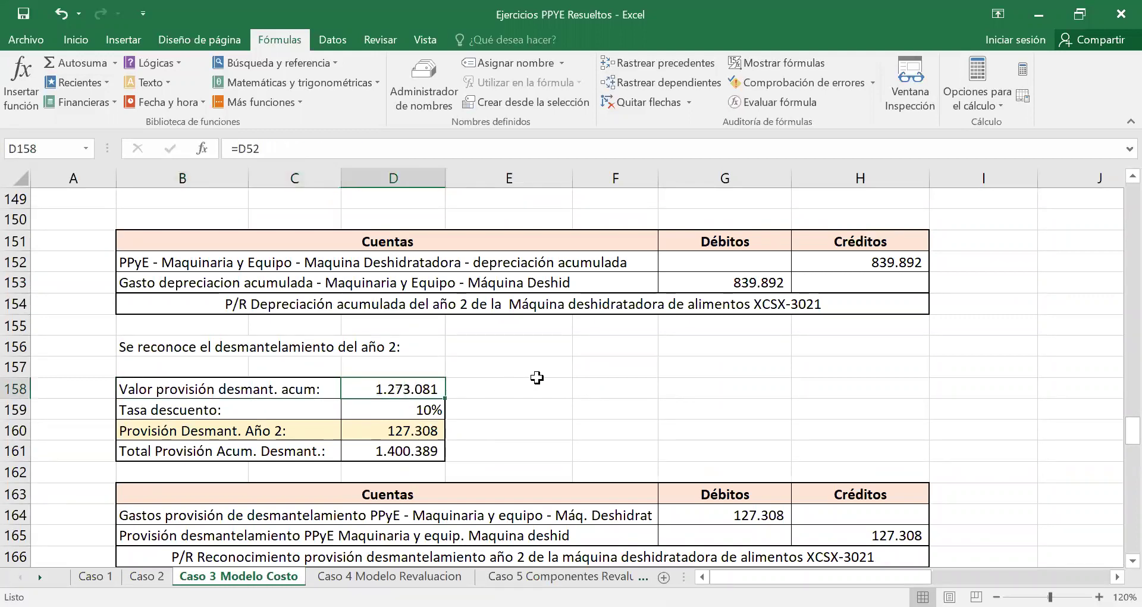
pyautogui.click(400, 411)
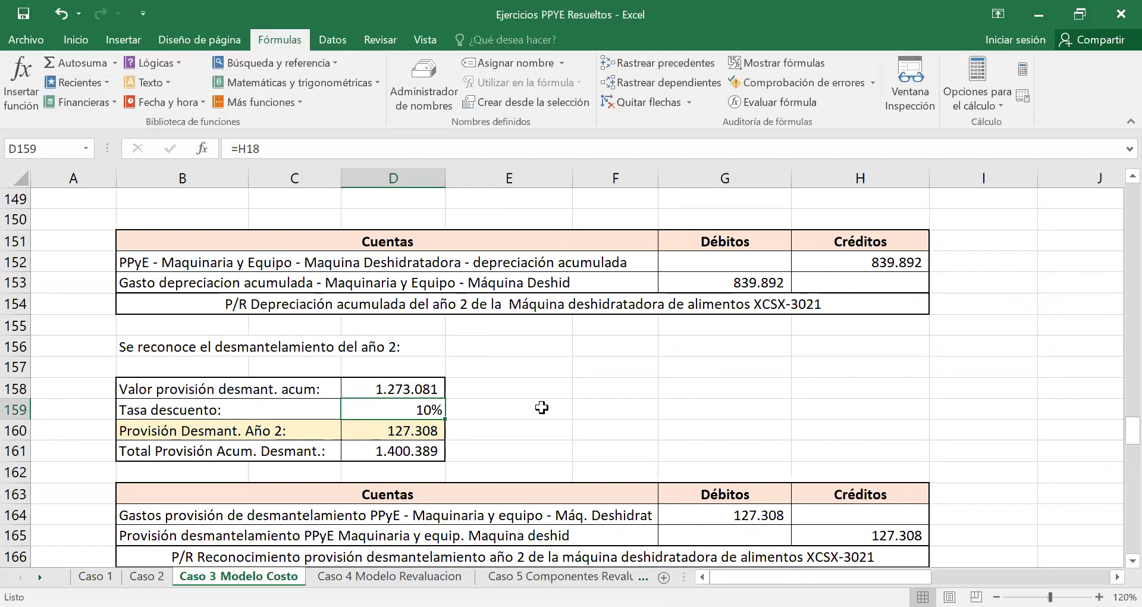
# Examine the Provisión Desmant. Año 2 calculation in D160 together with its inputs, the accumulated provision and the discount rate.
pyautogui.click(175, 432)
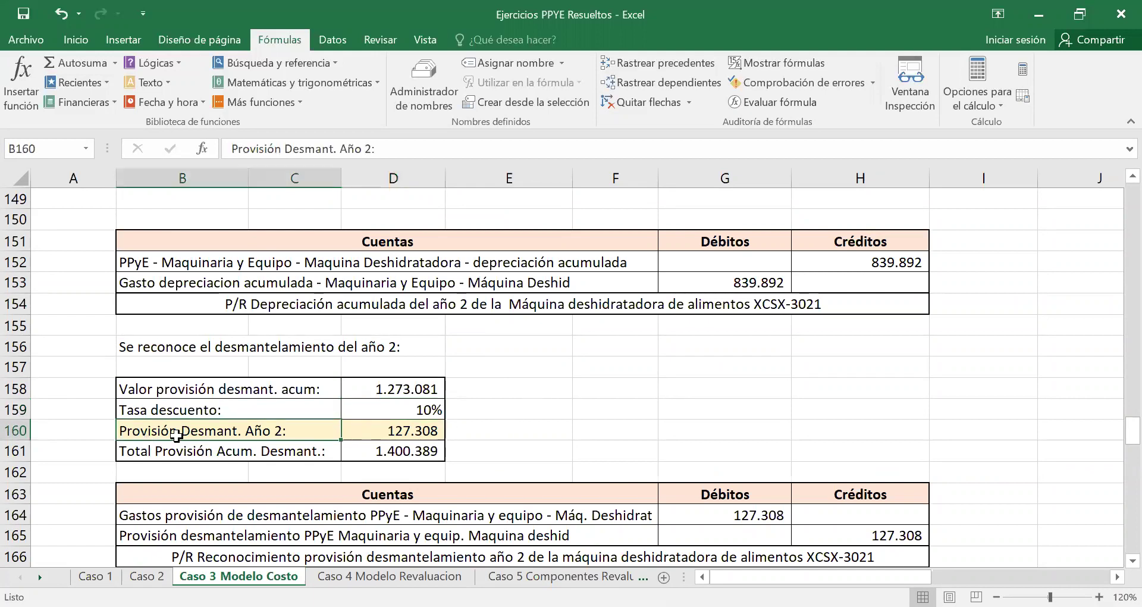
pyautogui.click(402, 431)
pyautogui.click(426, 408)
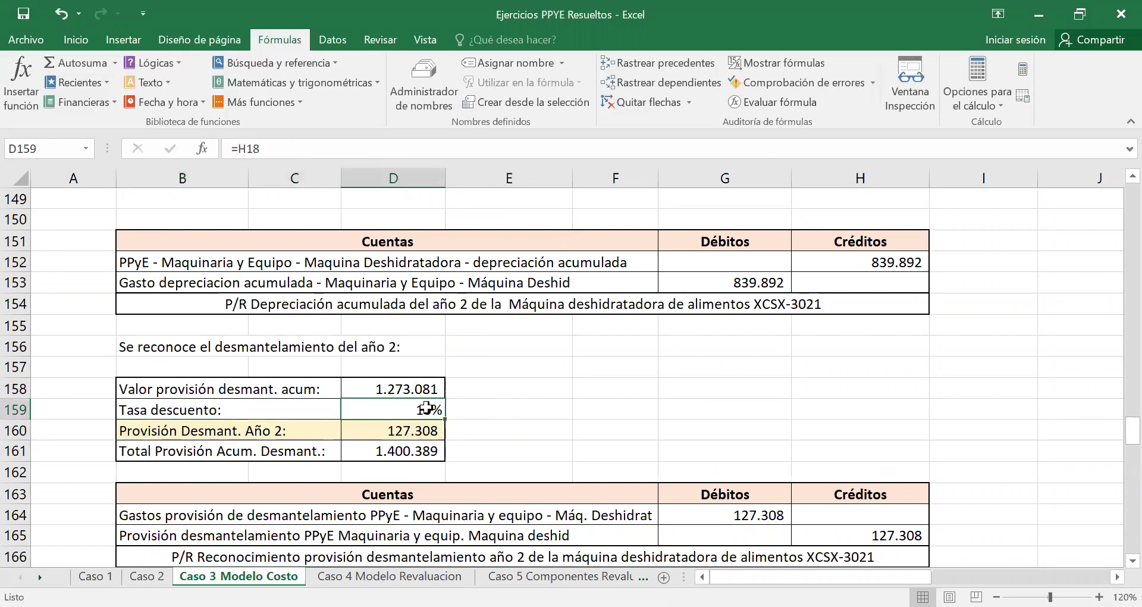
pyautogui.click(394, 387)
pyautogui.click(406, 407)
pyautogui.click(415, 430)
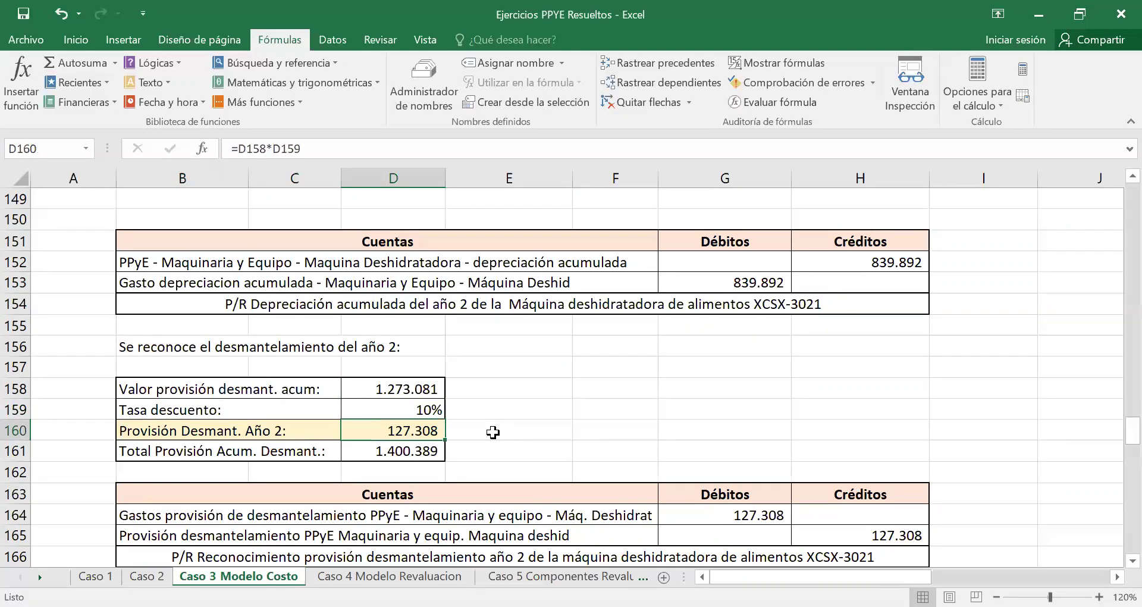
pyautogui.moveTo(161, 432); pyautogui.dragTo(501, 430)
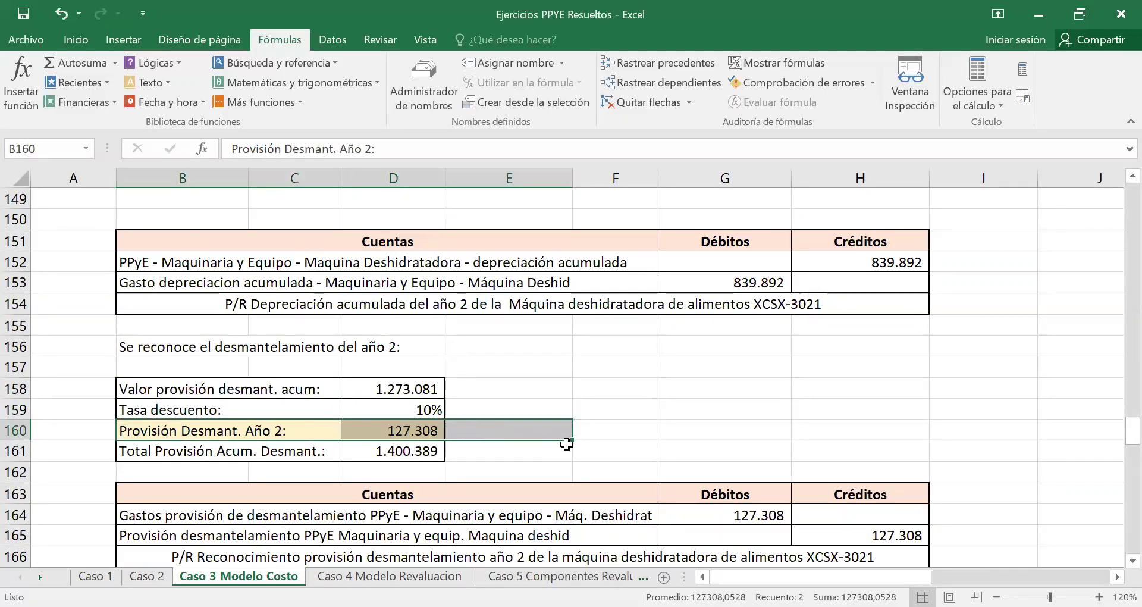
pyautogui.click(18, 430)
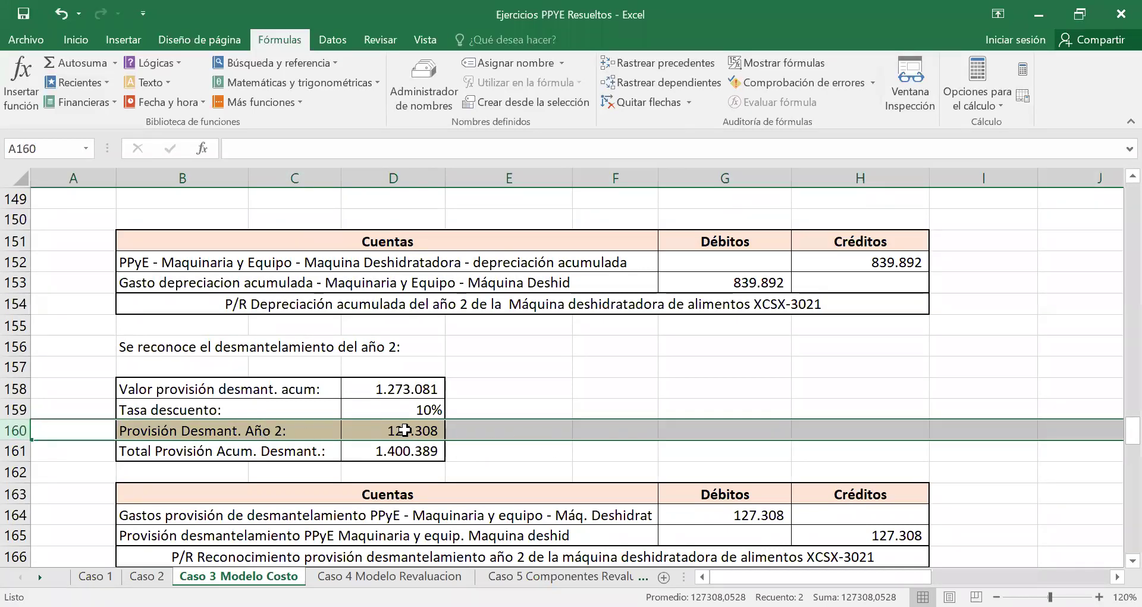
# Review how the Total Provisión Acum. Desmant. in D161 combines the accumulated provision in D158 with the year 2 provision in D160.
pyautogui.click(163, 451)
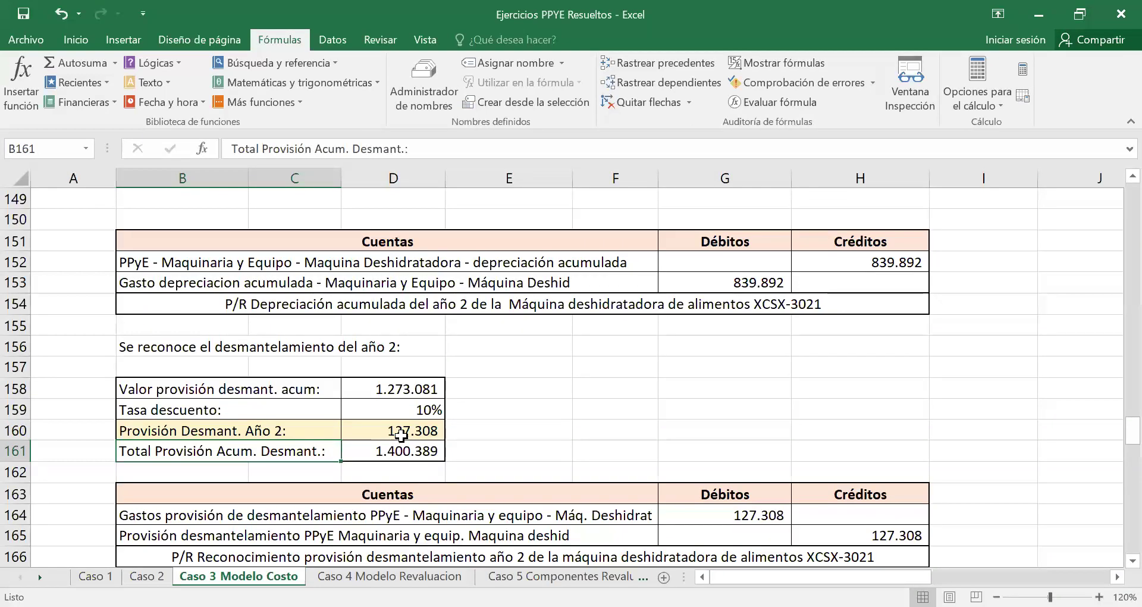
pyautogui.click(393, 390)
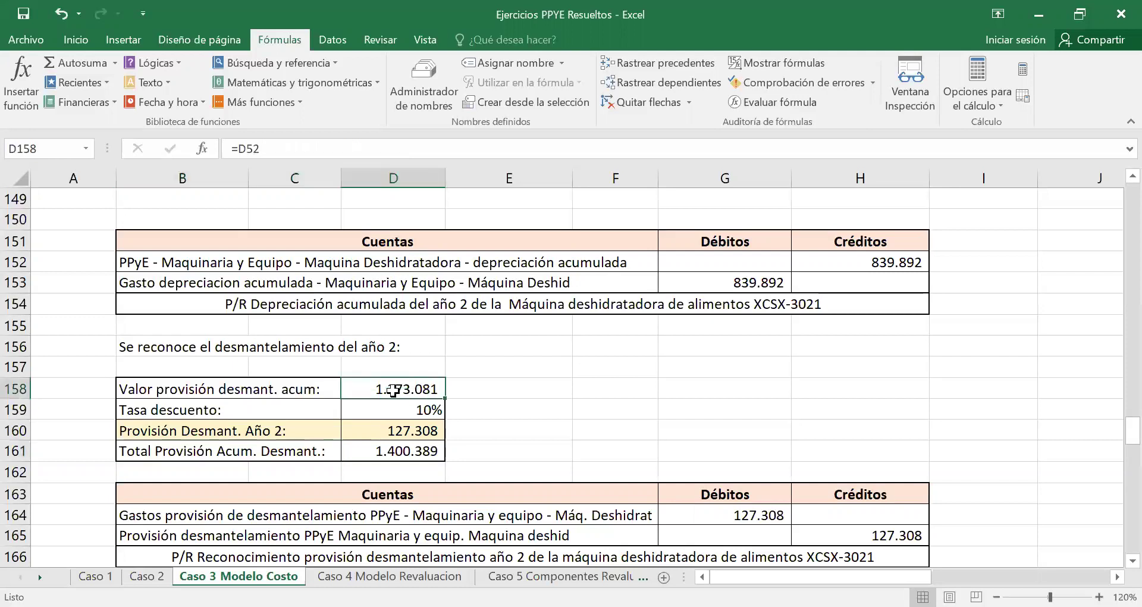
pyautogui.click(413, 429)
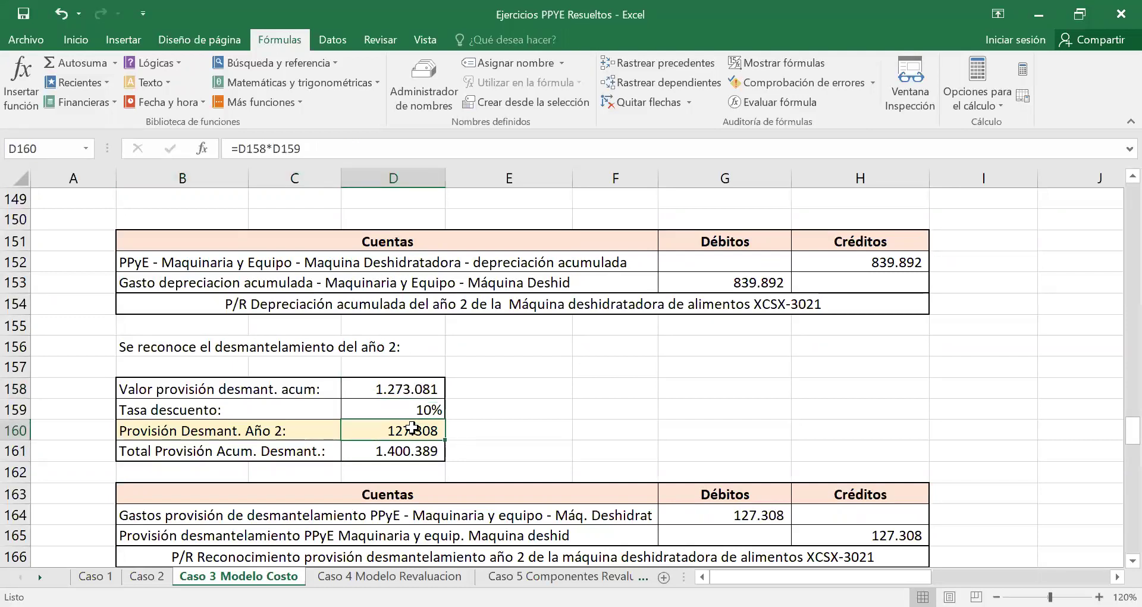
pyautogui.click(411, 393)
pyautogui.click(414, 429)
pyautogui.click(431, 449)
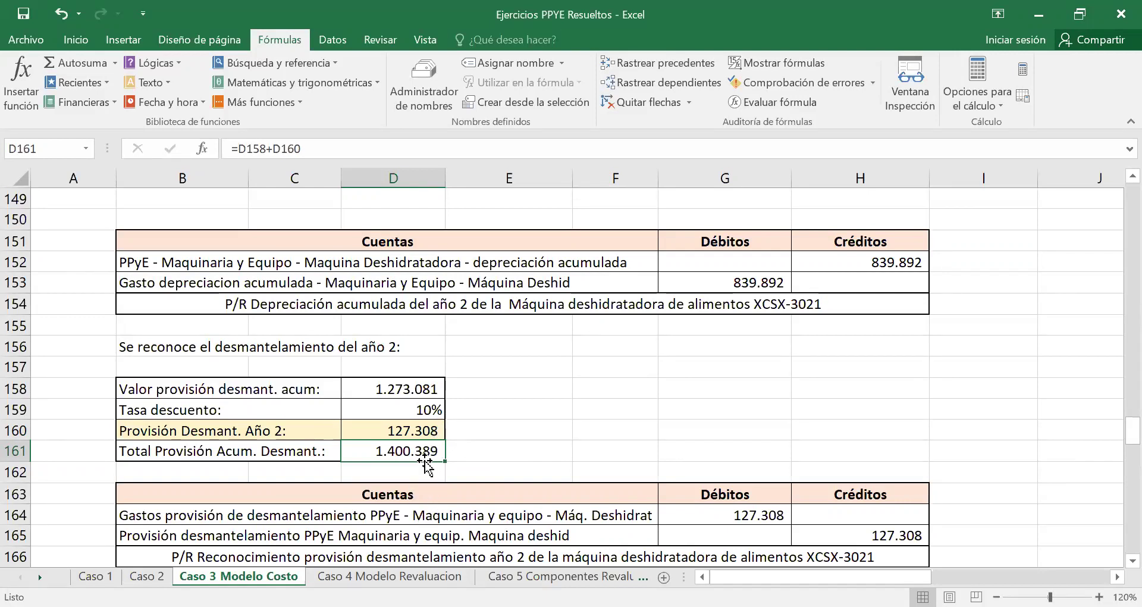
pyautogui.moveTo(440, 457); pyautogui.dragTo(441, 457)
pyautogui.scroll(-1, 505, 450)
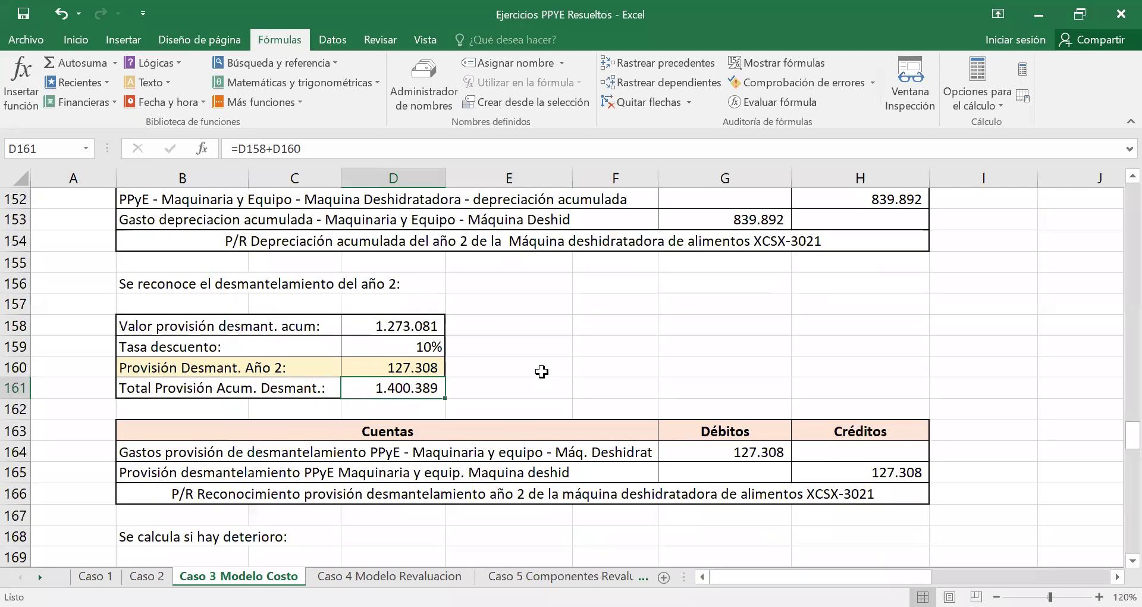
pyautogui.scroll(1, 543, 368)
pyautogui.scroll(-1, 543, 368)
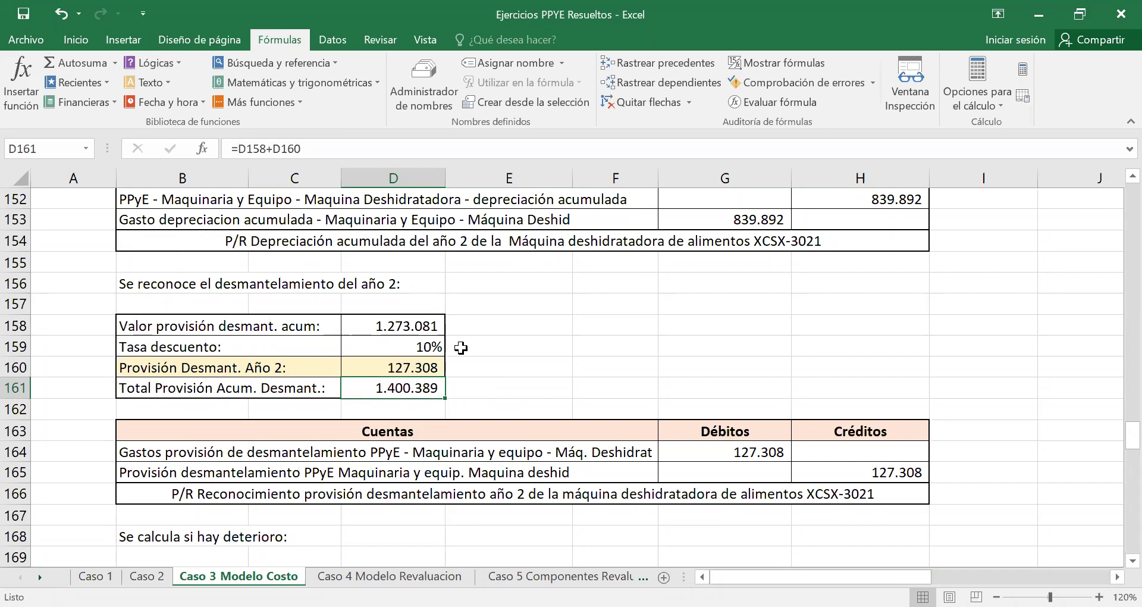
# Inspect the Tasa descuento row of the year 2 dismantling table, checking the label and the reference in D159.
pyautogui.click(378, 343)
pyautogui.moveTo(447, 349); pyautogui.dragTo(417, 347)
pyautogui.click(273, 348)
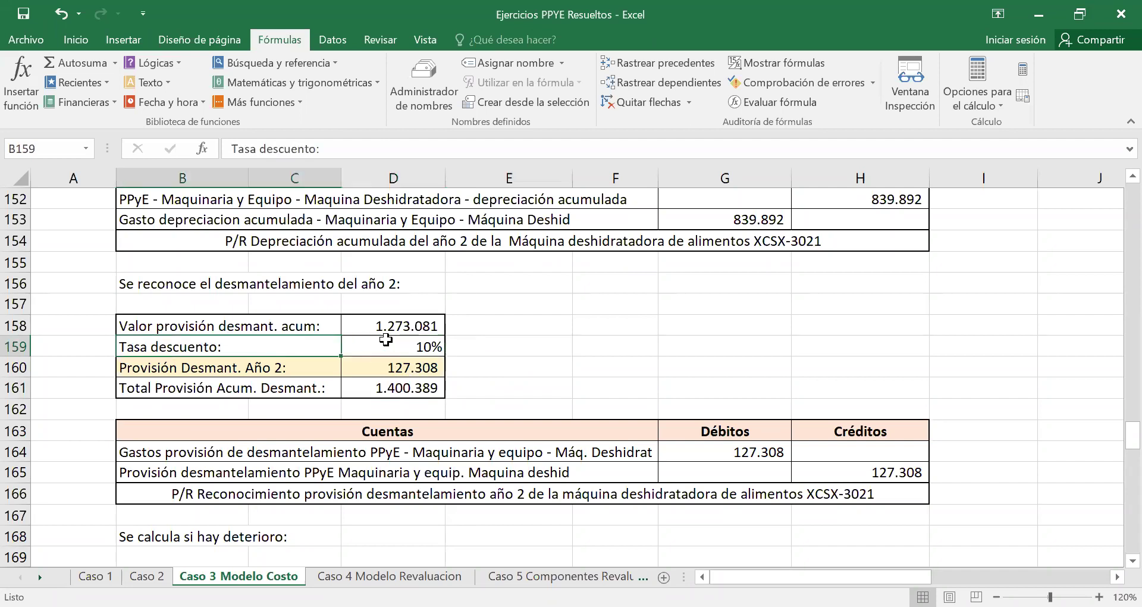
pyautogui.click(418, 344)
pyautogui.click(505, 348)
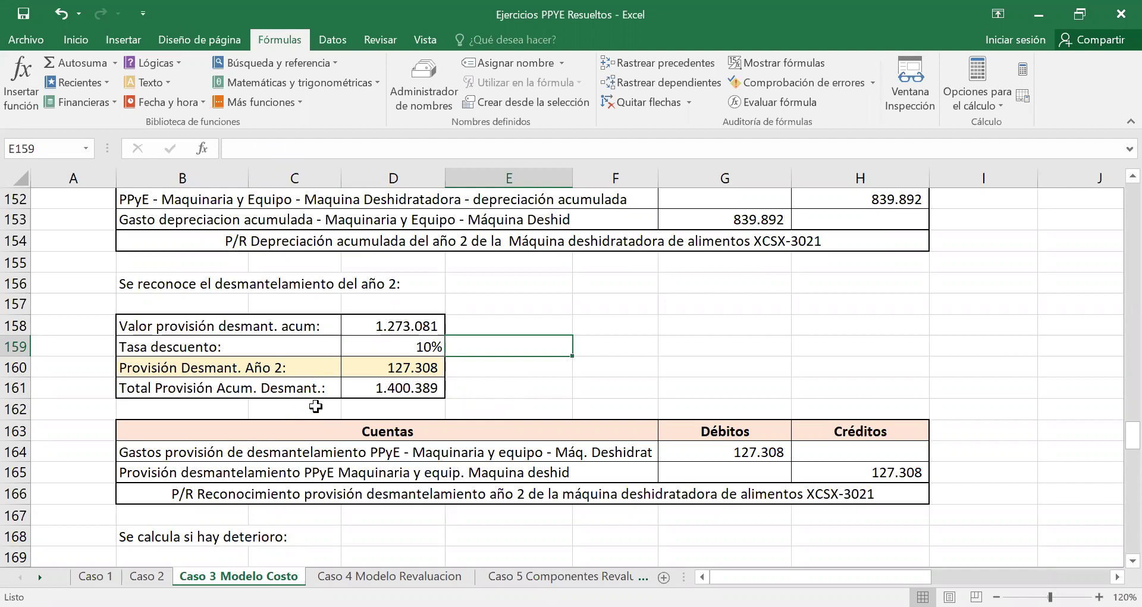
pyautogui.click(372, 348)
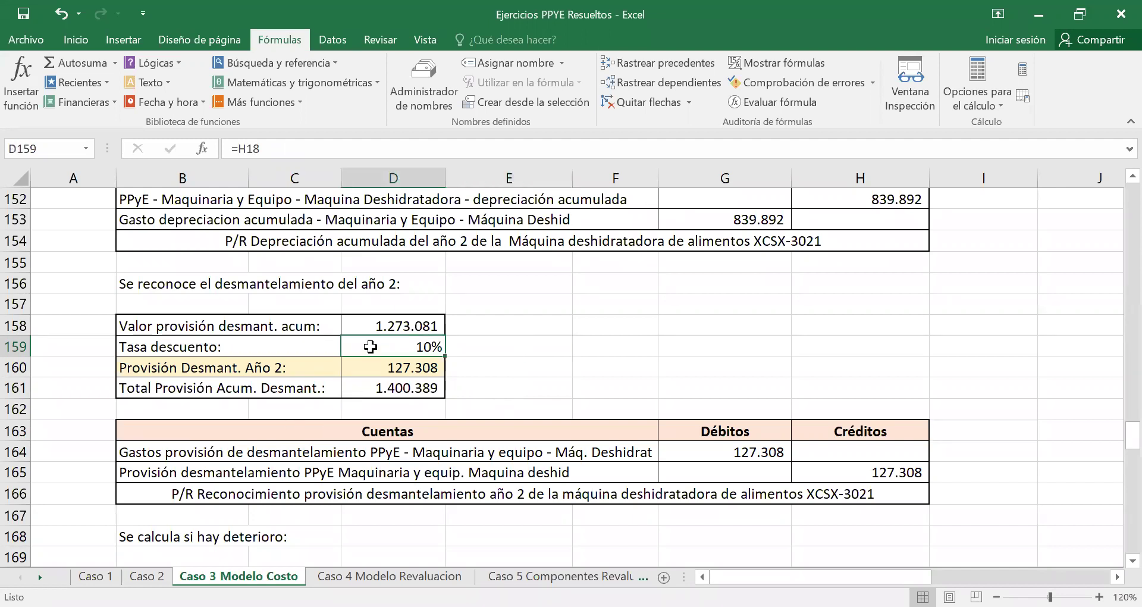
pyautogui.click(172, 344)
pyautogui.click(398, 348)
pyautogui.click(485, 348)
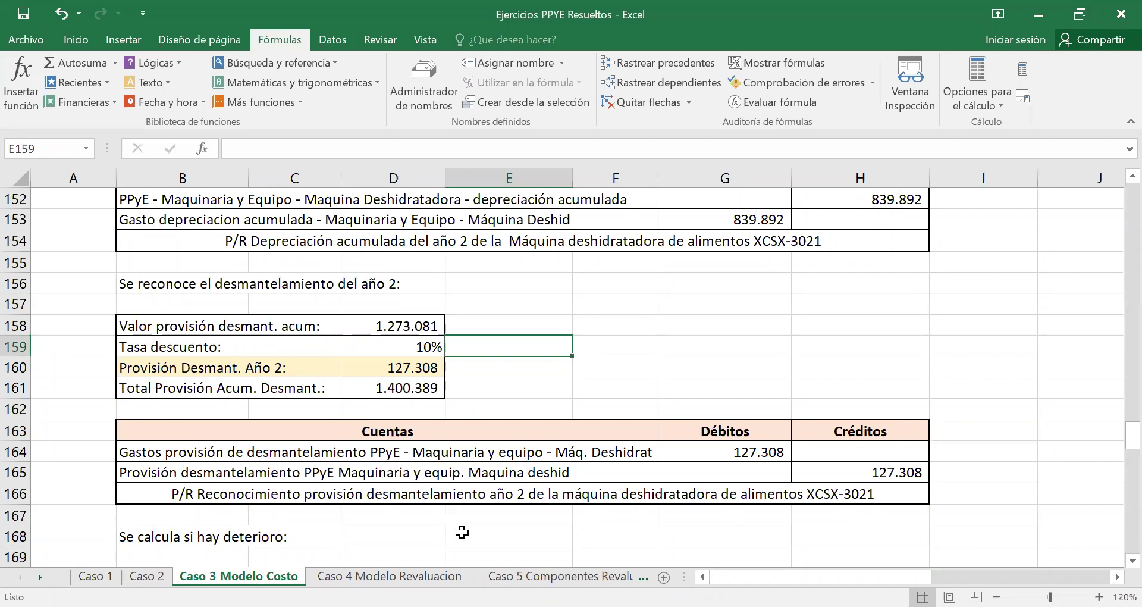
pyautogui.click(413, 345)
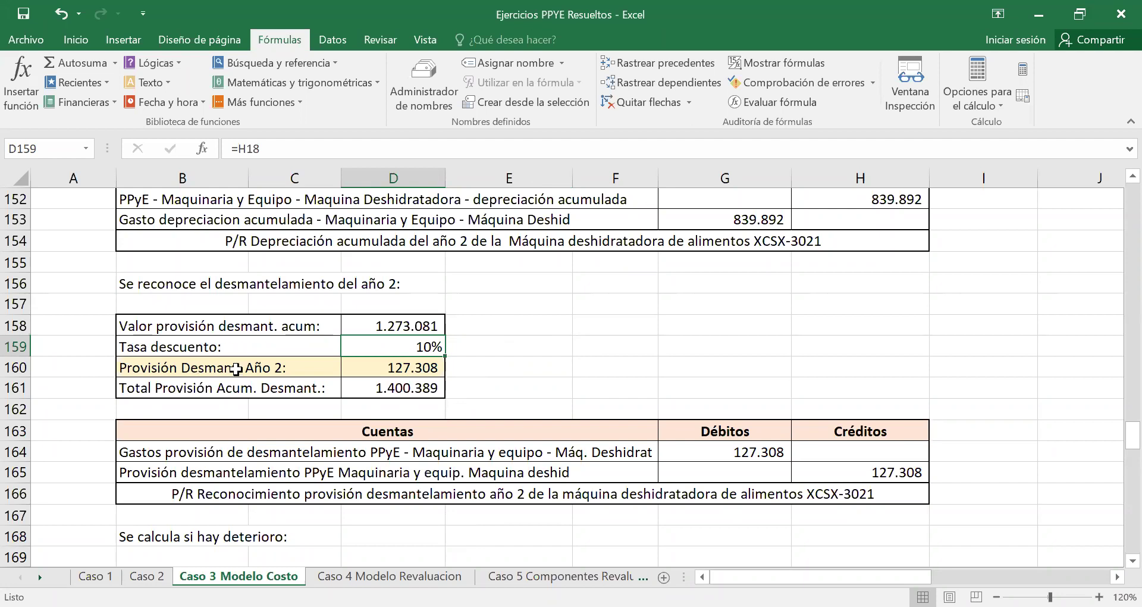
# Recheck the year 2 dismantling formulas in D158, D160 and D161, ending on the discount rate in D159.
pyautogui.click(389, 326)
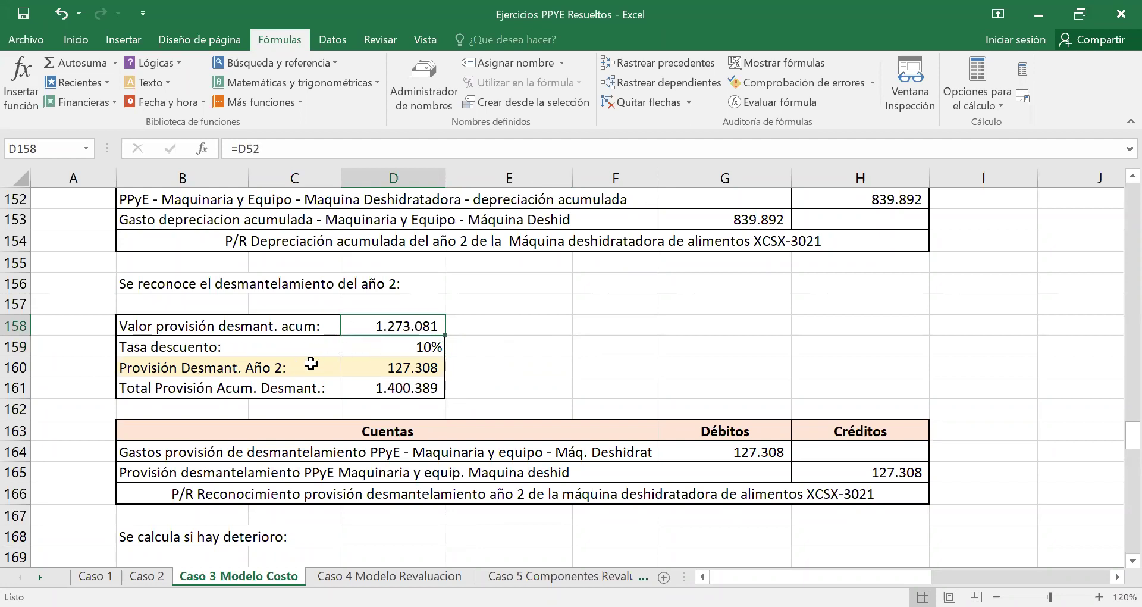
pyautogui.click(369, 367)
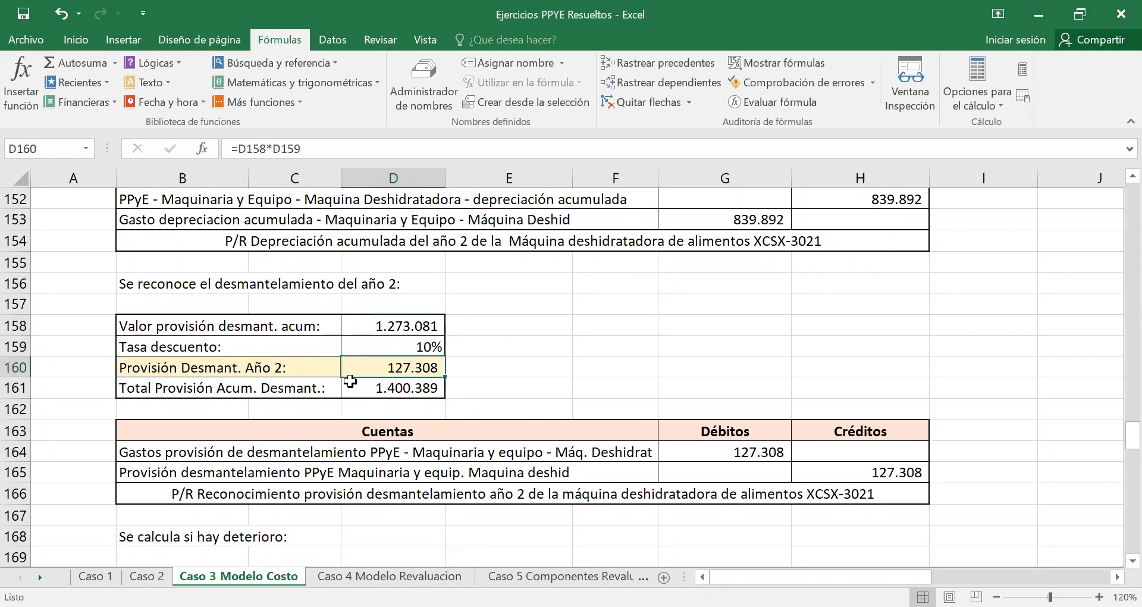
pyautogui.click(359, 387)
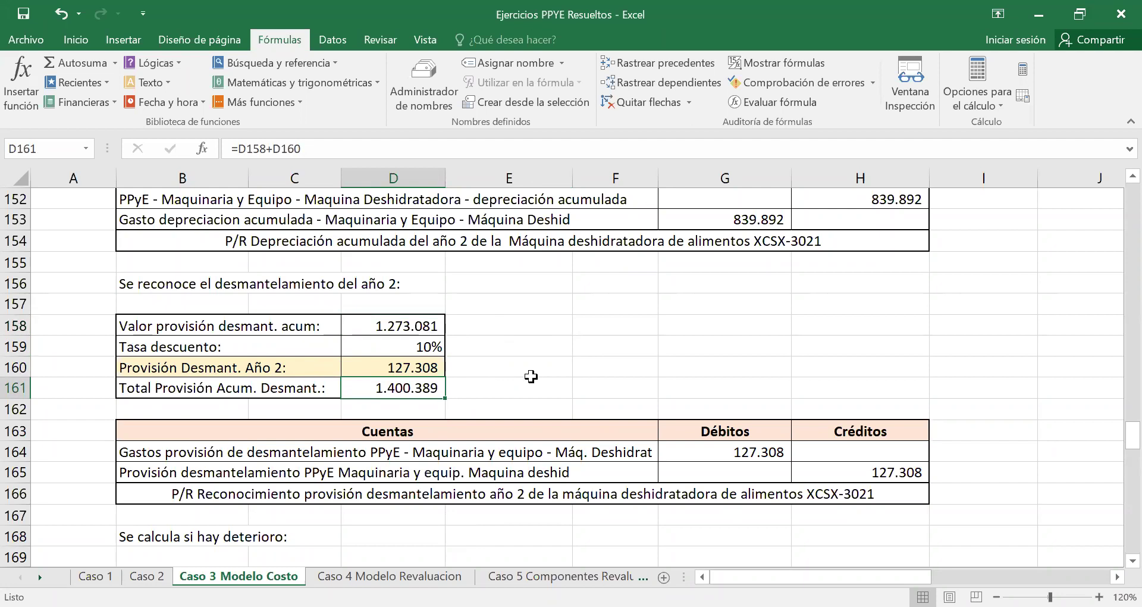
pyautogui.click(515, 319)
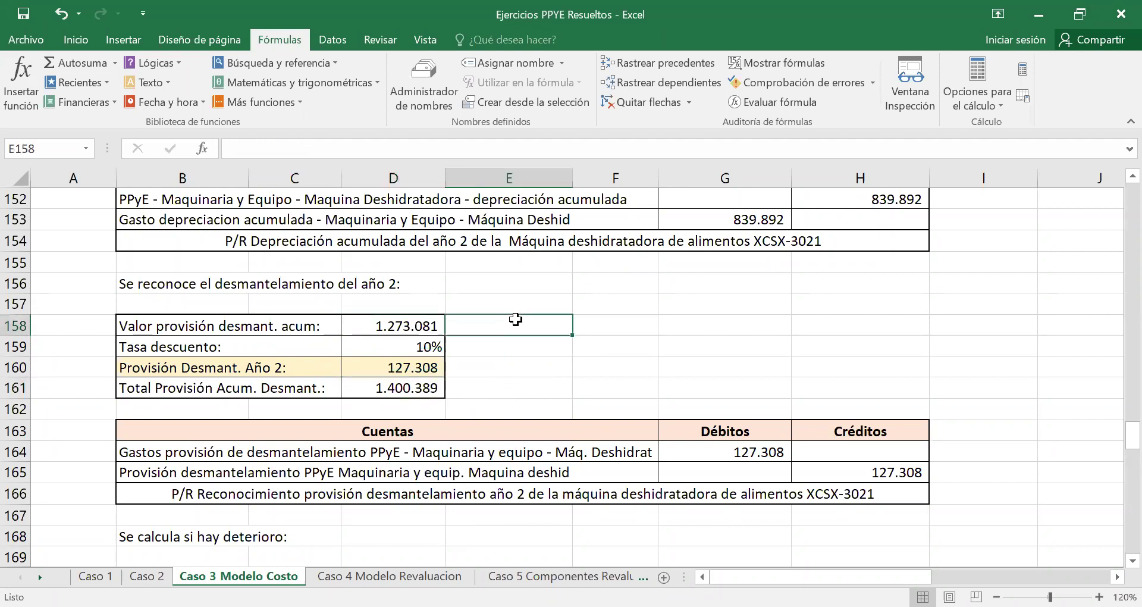
pyautogui.click(432, 345)
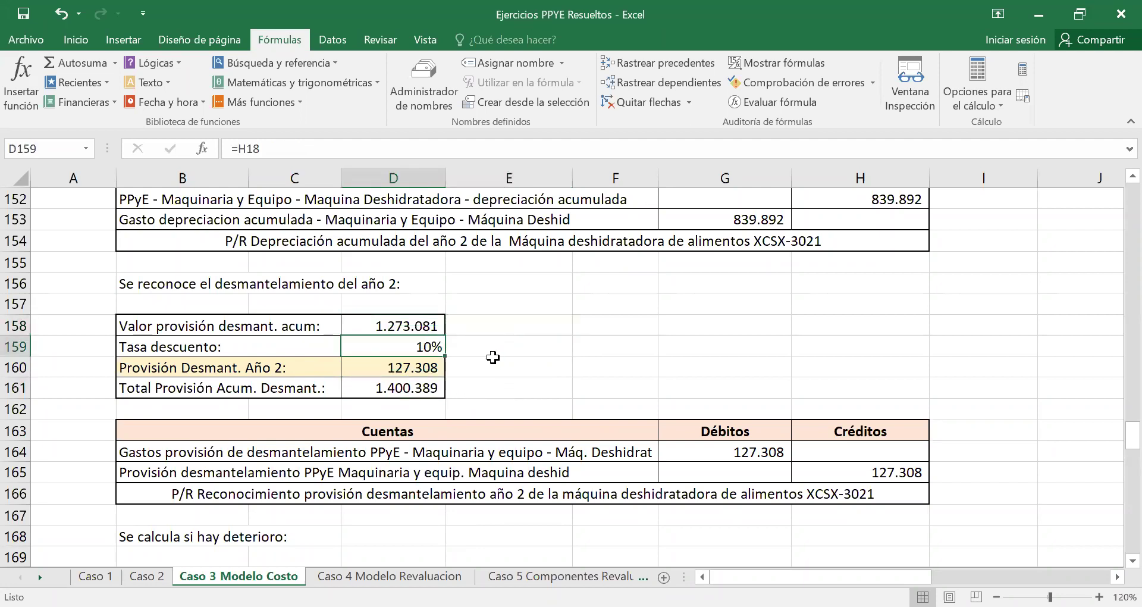
# Review the year 2 dismantling provision entry in rows 164 to 166, checking its accounts, debit, credit and description against row 160.
pyautogui.click(504, 366)
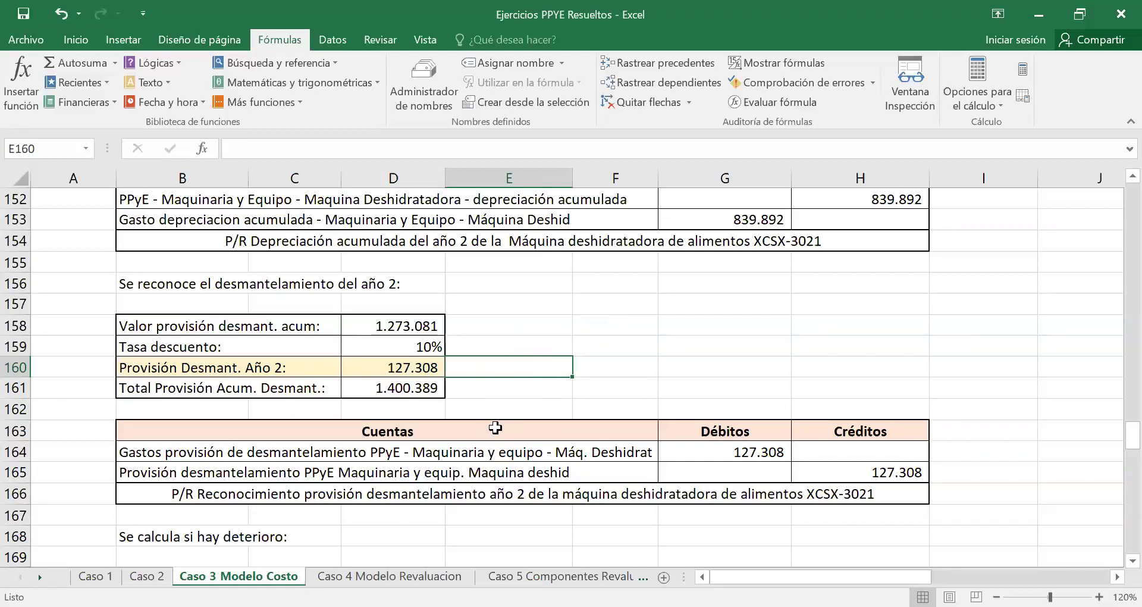
pyautogui.click(22, 367)
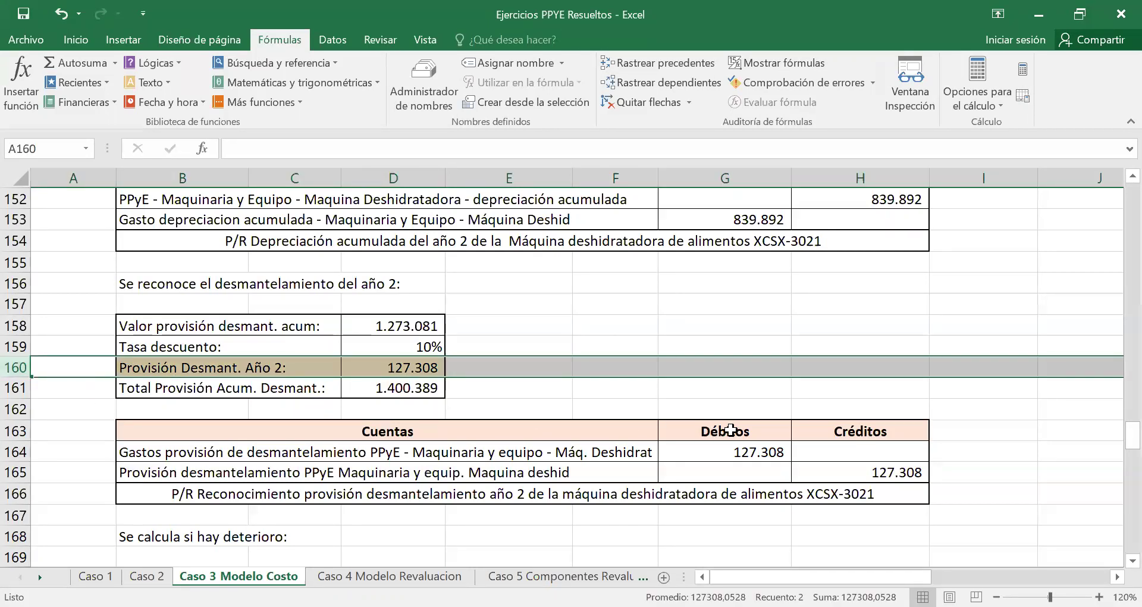
pyautogui.scroll(-1, 731, 430)
pyautogui.click(235, 386)
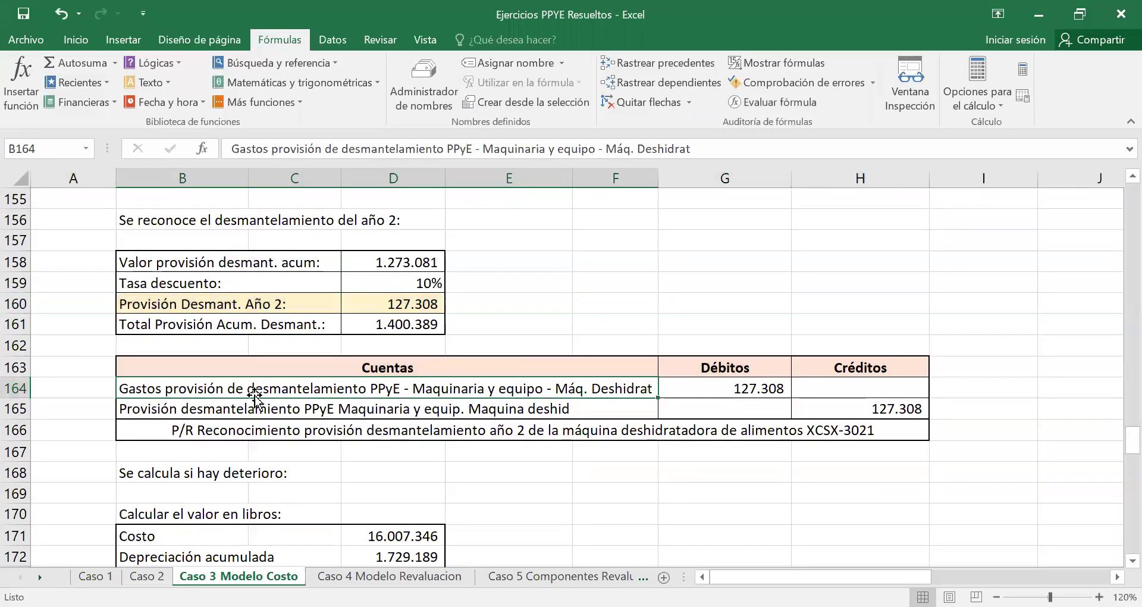
pyautogui.click(751, 391)
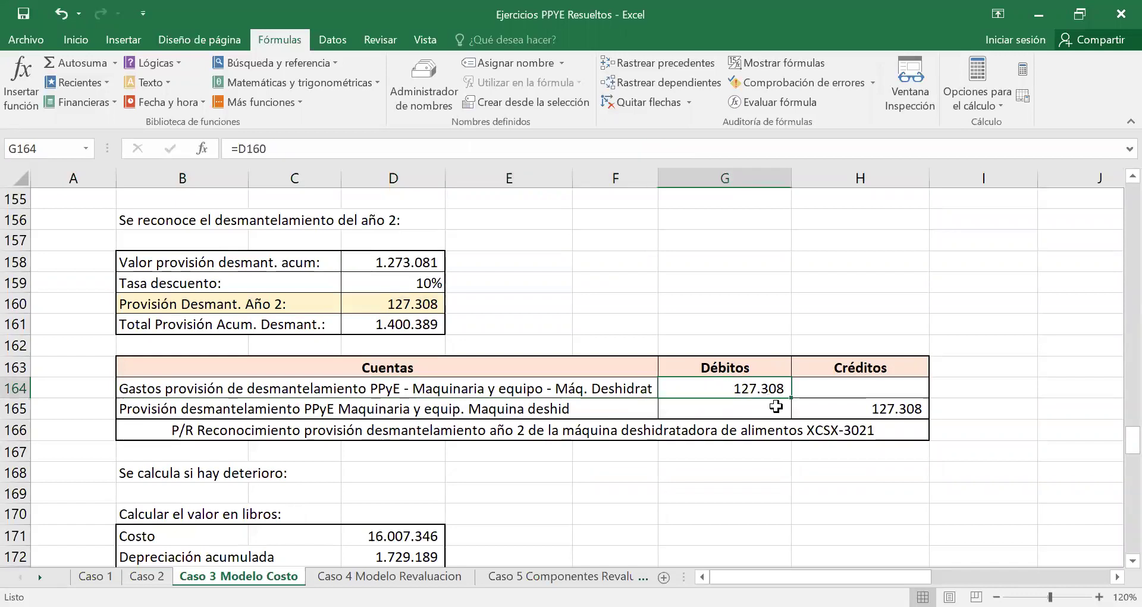
pyautogui.click(199, 408)
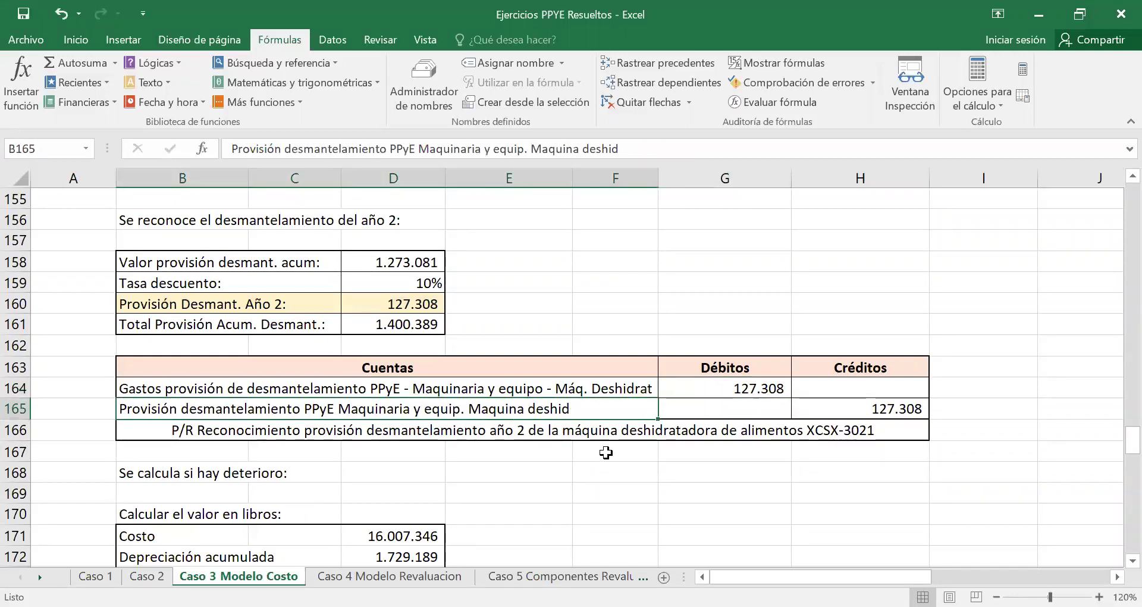
pyautogui.click(883, 411)
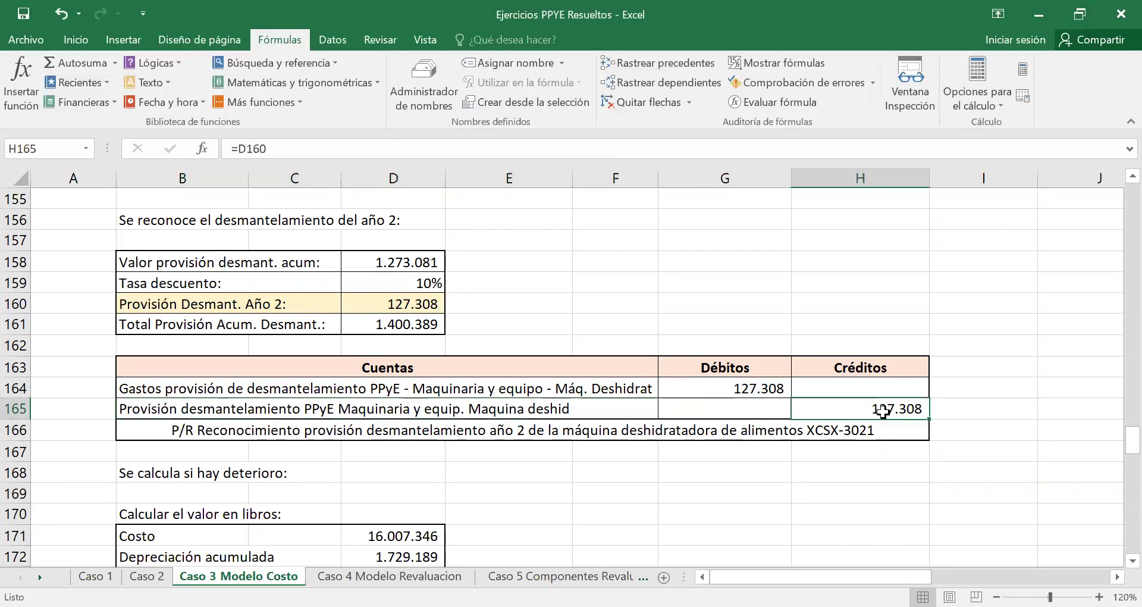
pyautogui.click(421, 430)
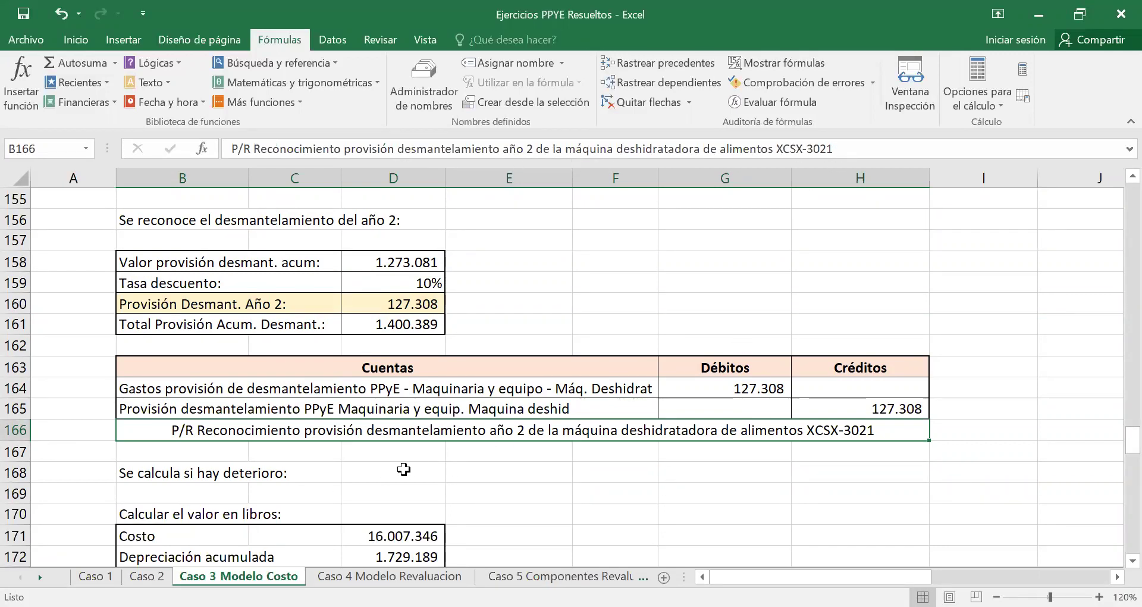
pyautogui.click(555, 324)
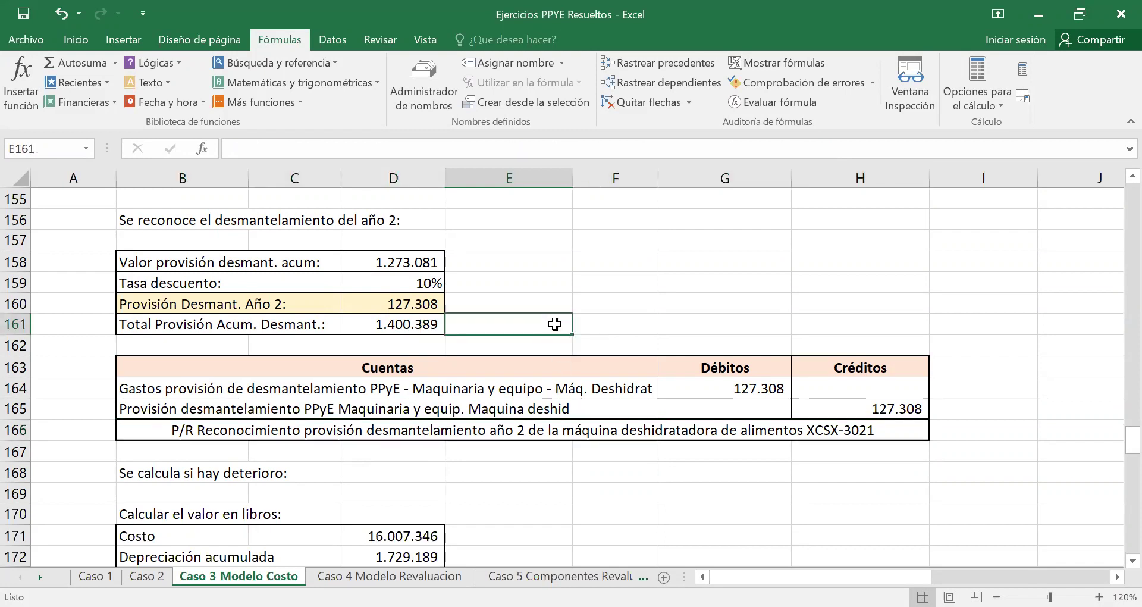
pyautogui.click(731, 459)
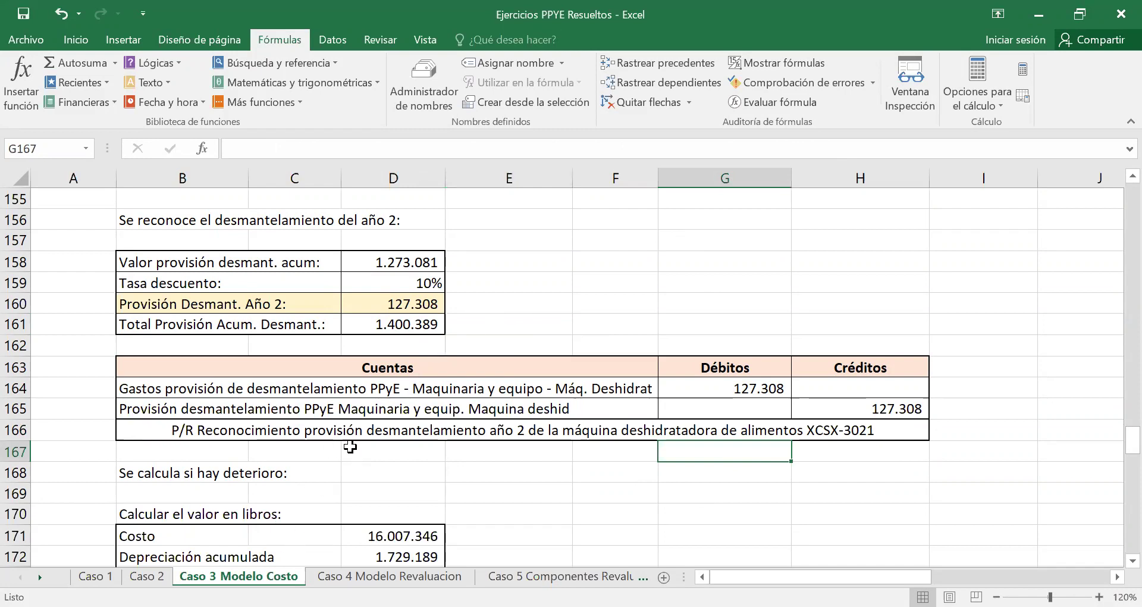
# Revisit the Deterioro diagram beside the year 1 impairment calculation, examining the branches of Valor Recuperable.
pyautogui.scroll(-3, 350, 462)
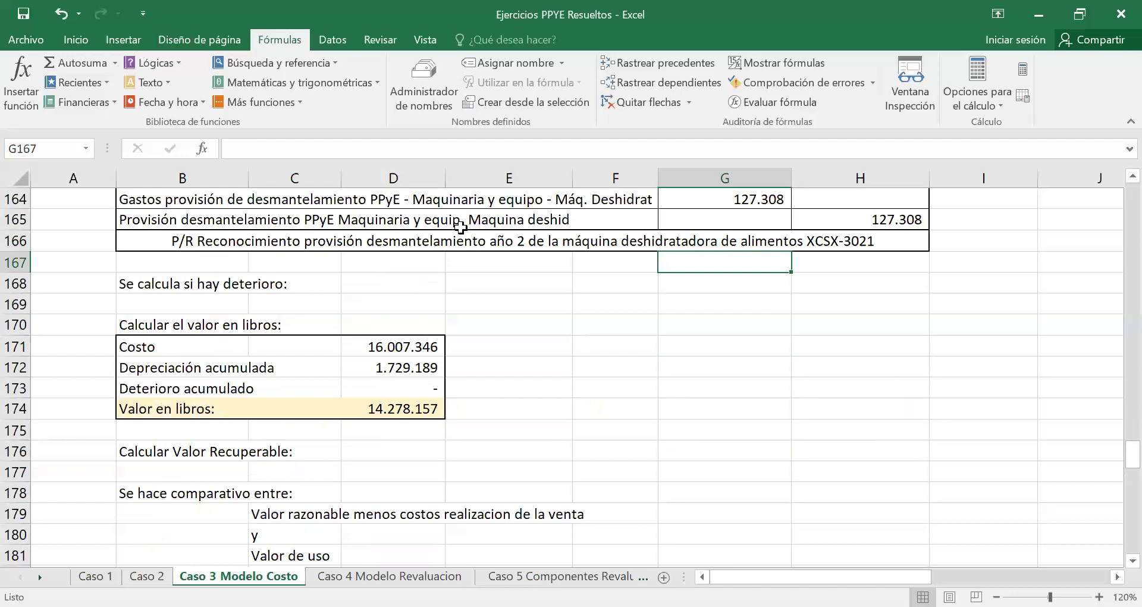
pyautogui.scroll(-5, 982, 443)
pyautogui.scroll(20, 973, 448)
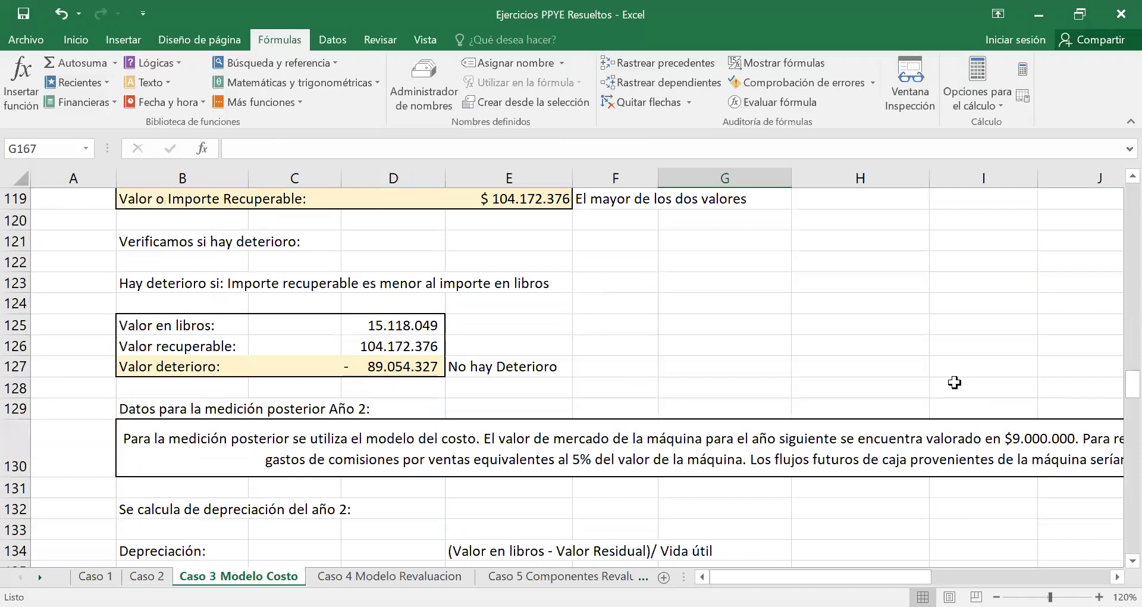
pyautogui.scroll(19, 955, 383)
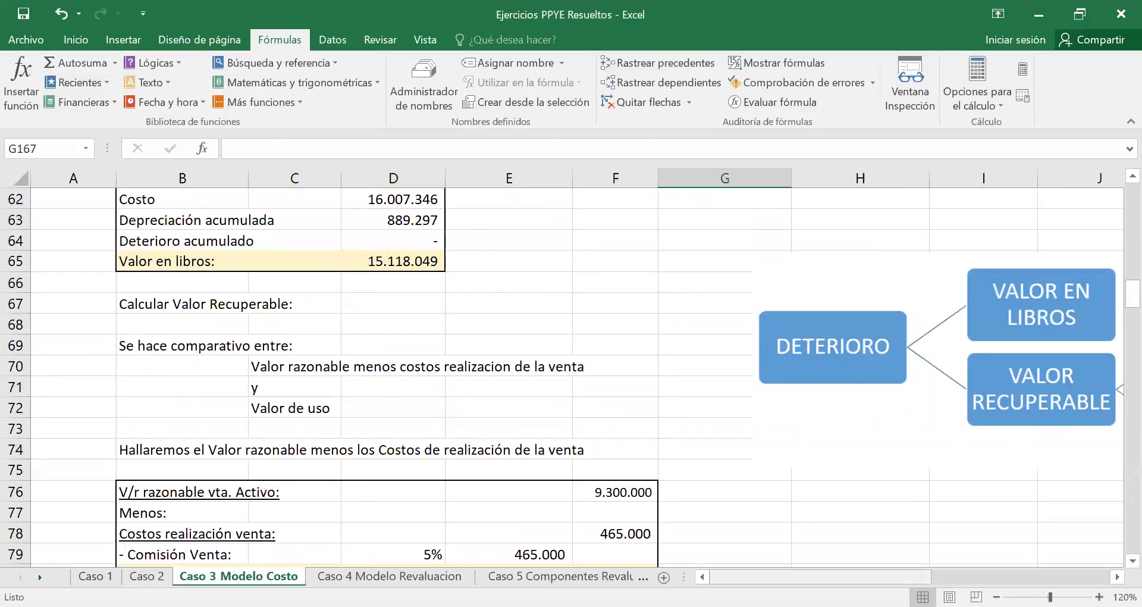
pyautogui.hscroll(4, 641, 281)
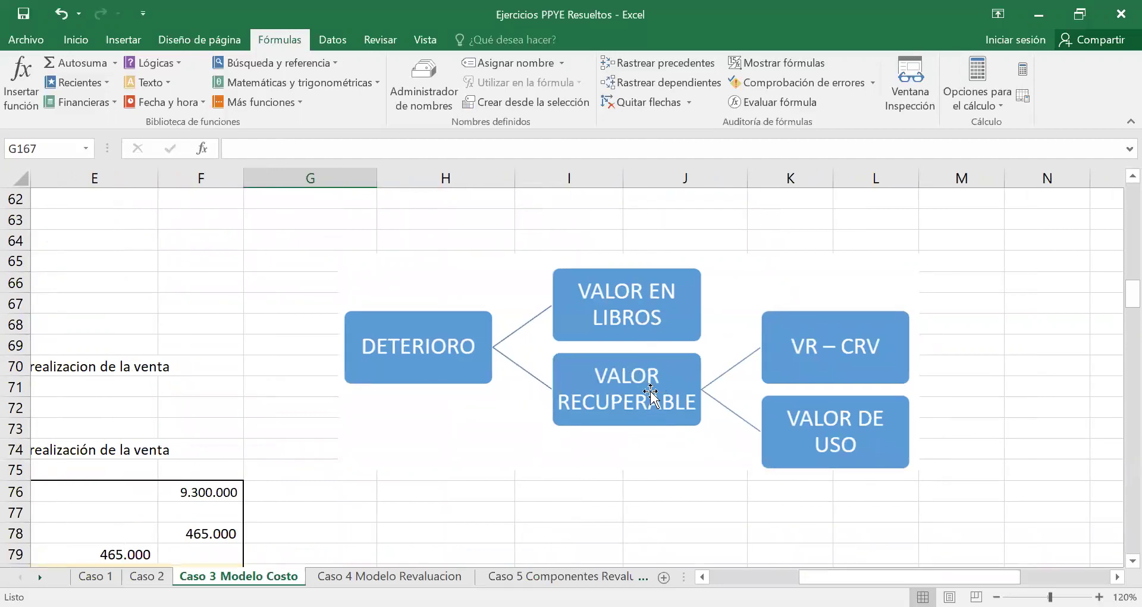
pyautogui.click(619, 385)
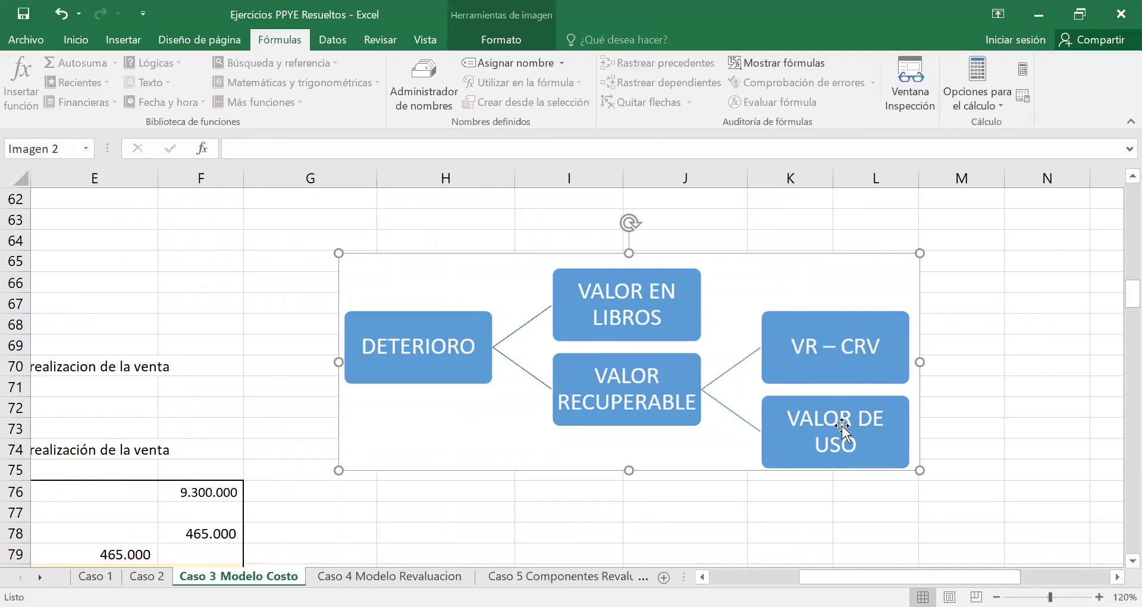
pyautogui.click(230, 310)
pyautogui.press('Left')
pyautogui.press('Left')
pyautogui.press('Left')
pyautogui.press('Left')
pyautogui.press('Left')
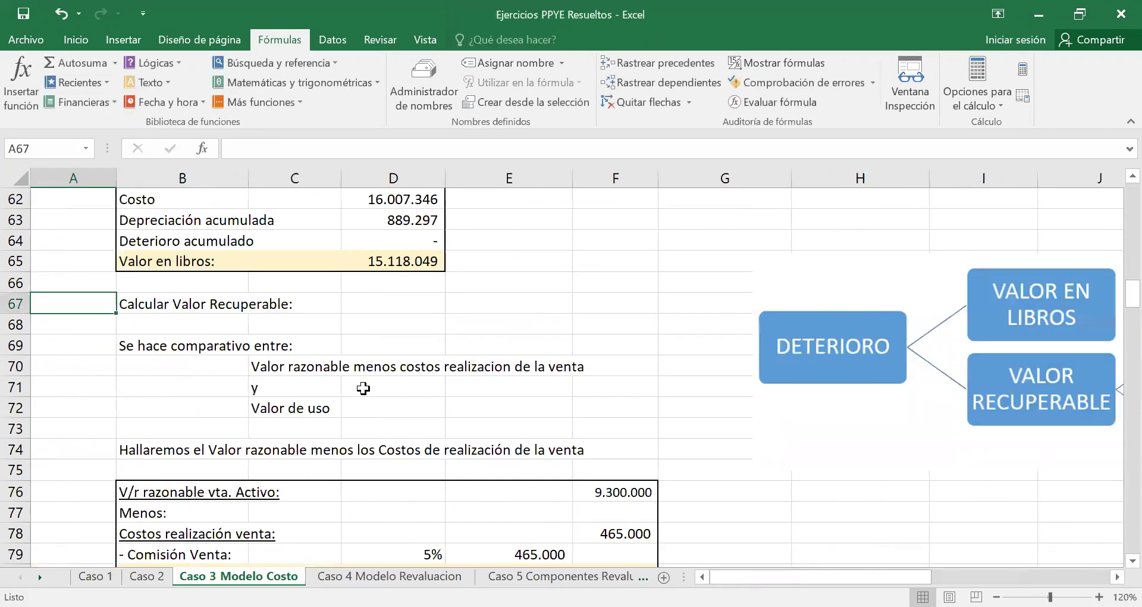
# Inspect the Costo and Depreciación acumulada formulas in D171 and D172 of the year 2 impairment book value table.
pyautogui.scroll(-20, 339, 389)
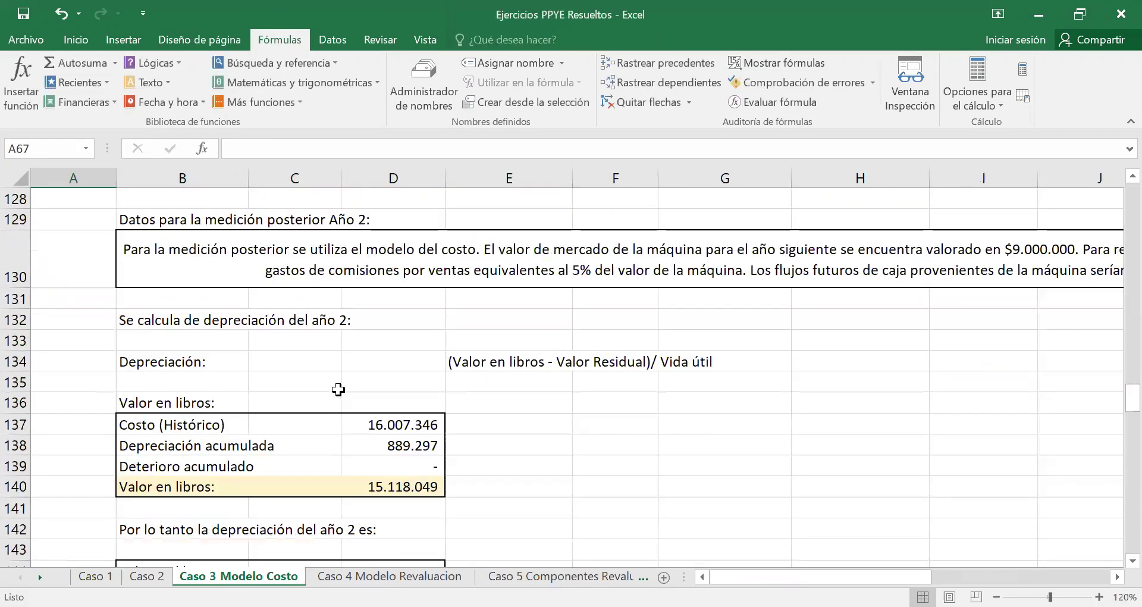
pyautogui.scroll(-6, 452, 375)
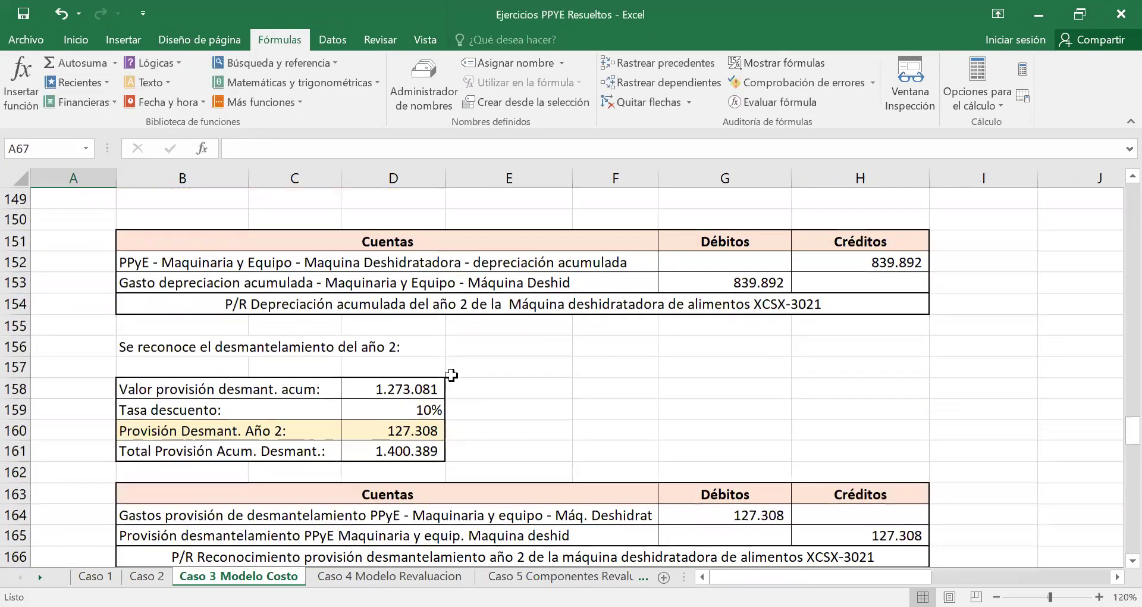
pyautogui.scroll(-4, 452, 375)
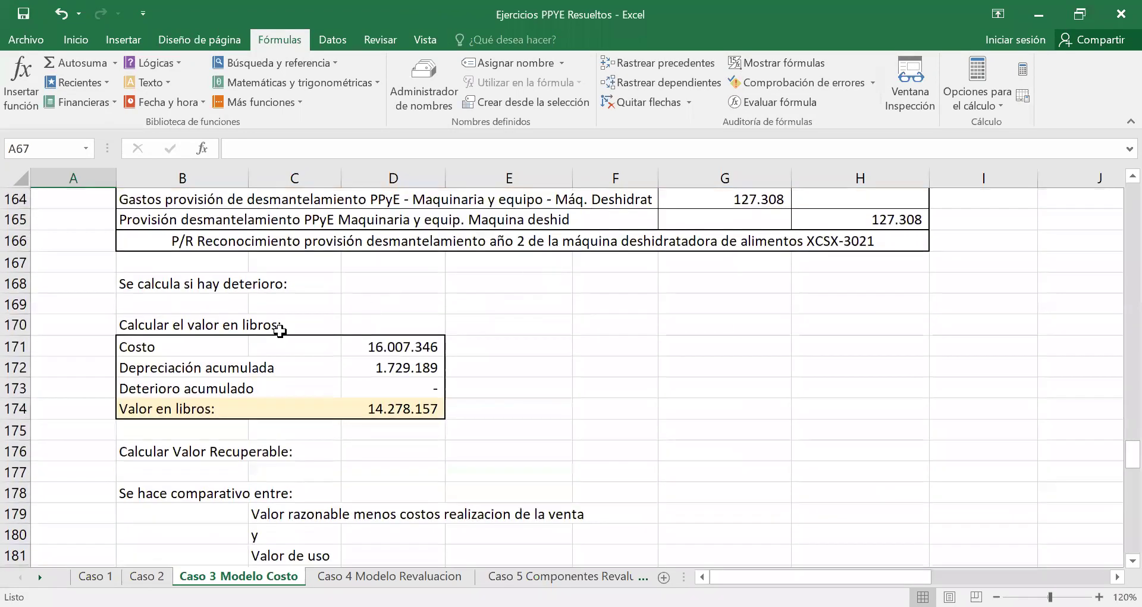
pyautogui.click(435, 345)
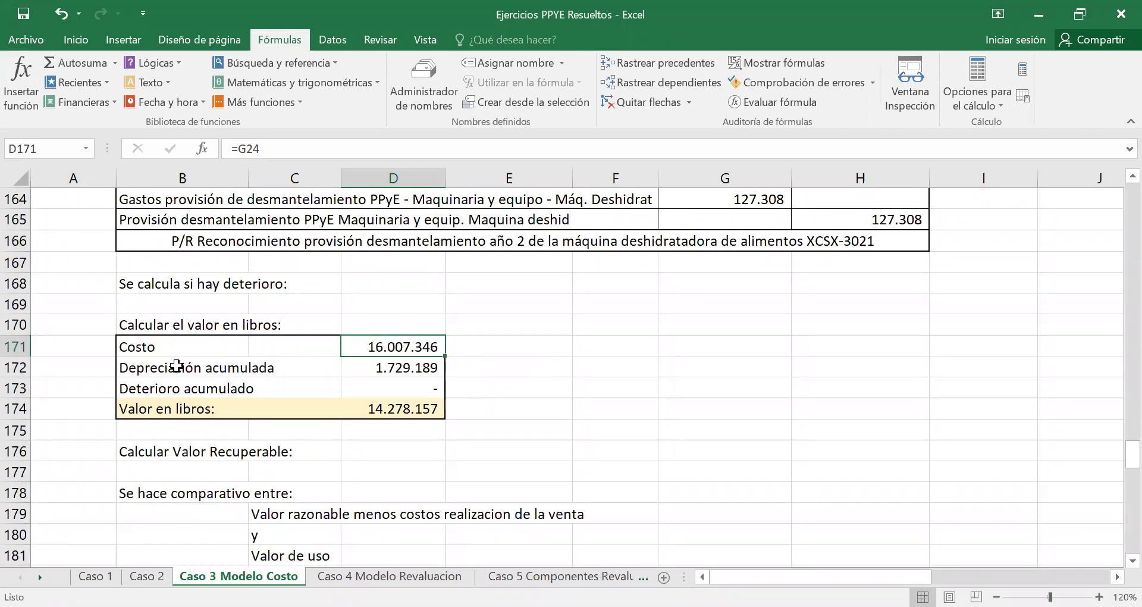
pyautogui.click(429, 367)
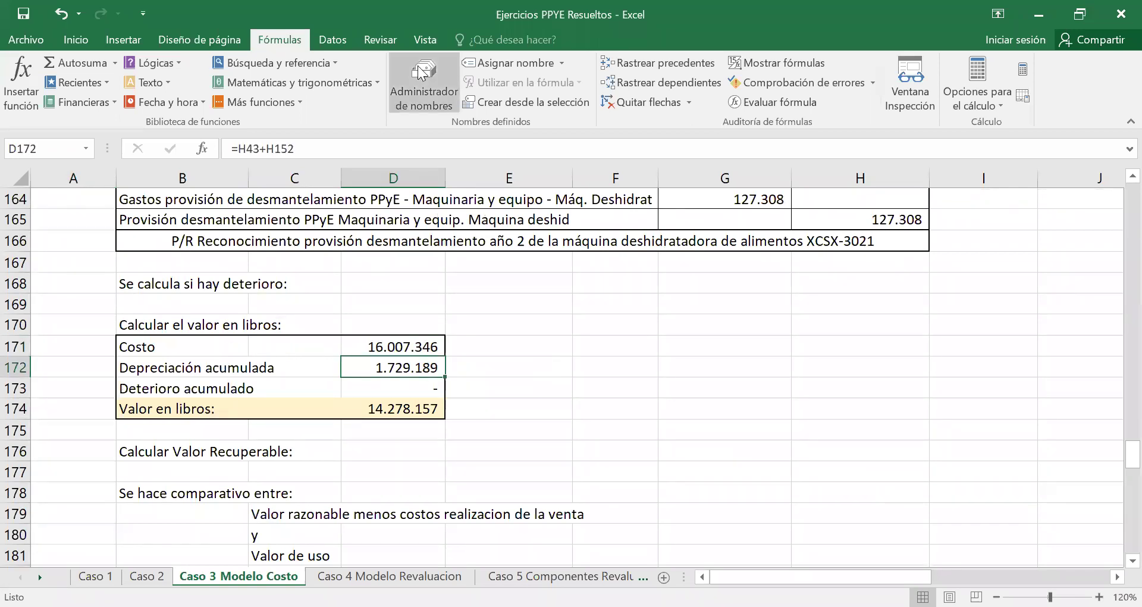
pyautogui.click(321, 150)
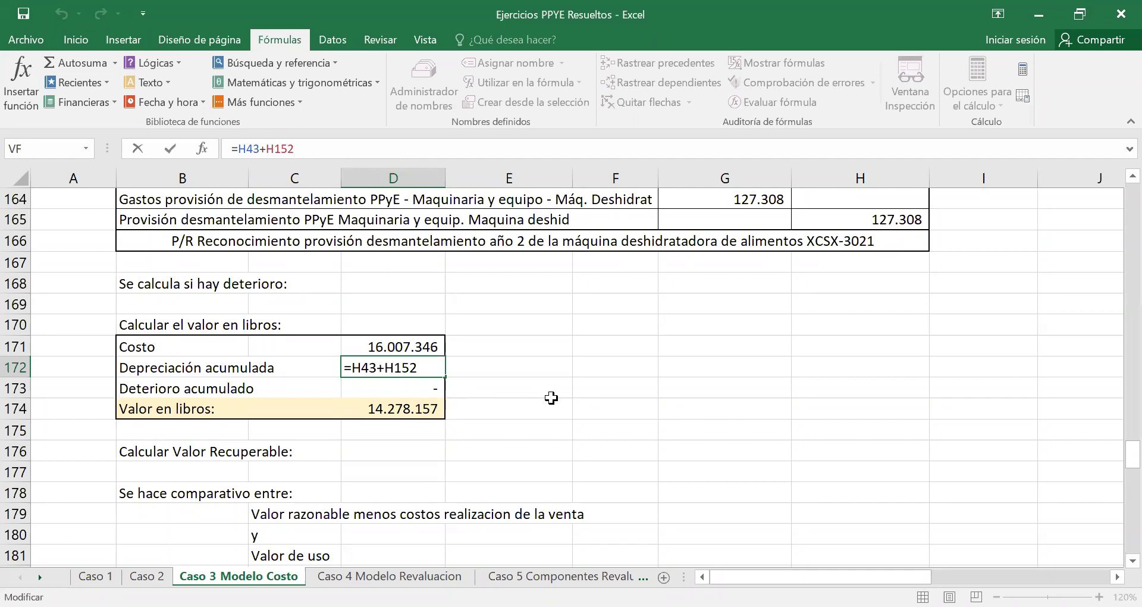
pyautogui.press('Return')
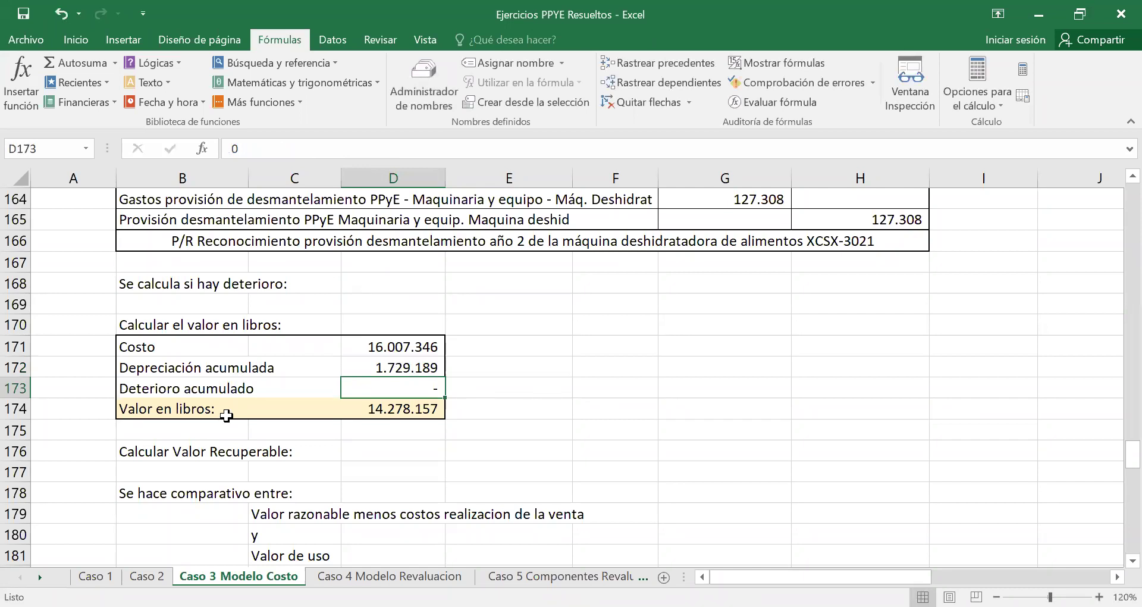
# Examine the Valor en libros formula in D174 together with its inputs for cost, accumulated depreciation and accumulated impairment.
pyautogui.click(386, 410)
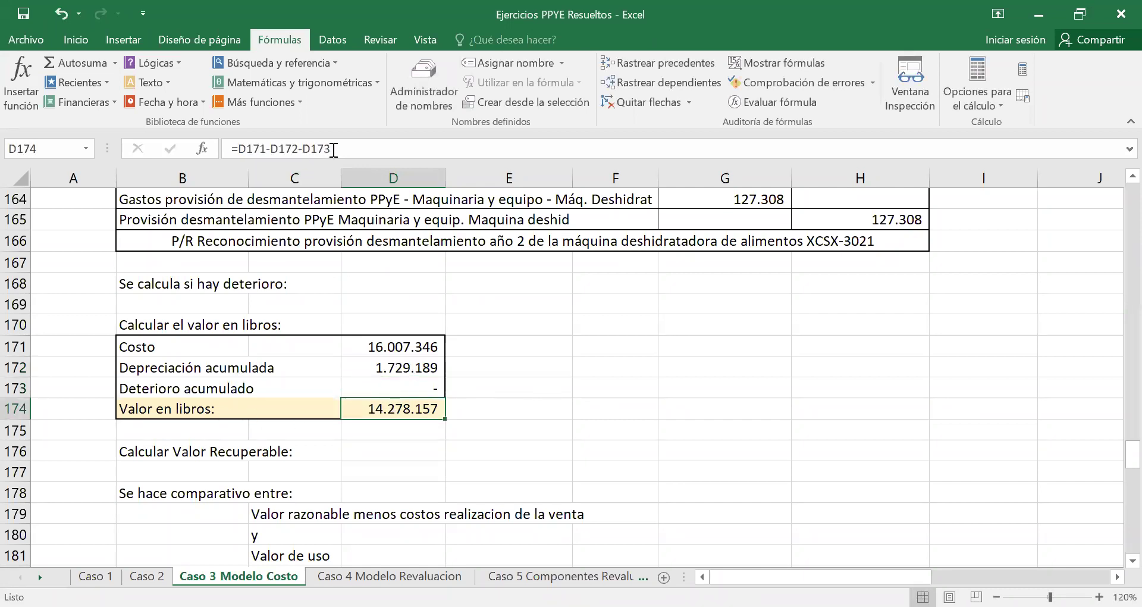
pyautogui.click(400, 346)
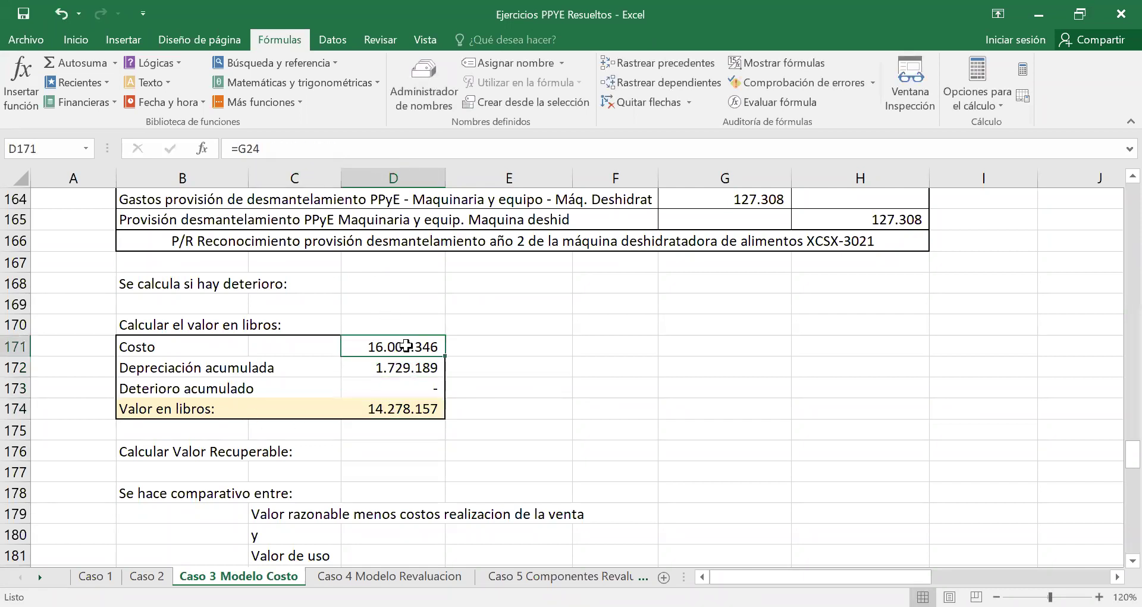
pyautogui.click(393, 372)
pyautogui.click(384, 388)
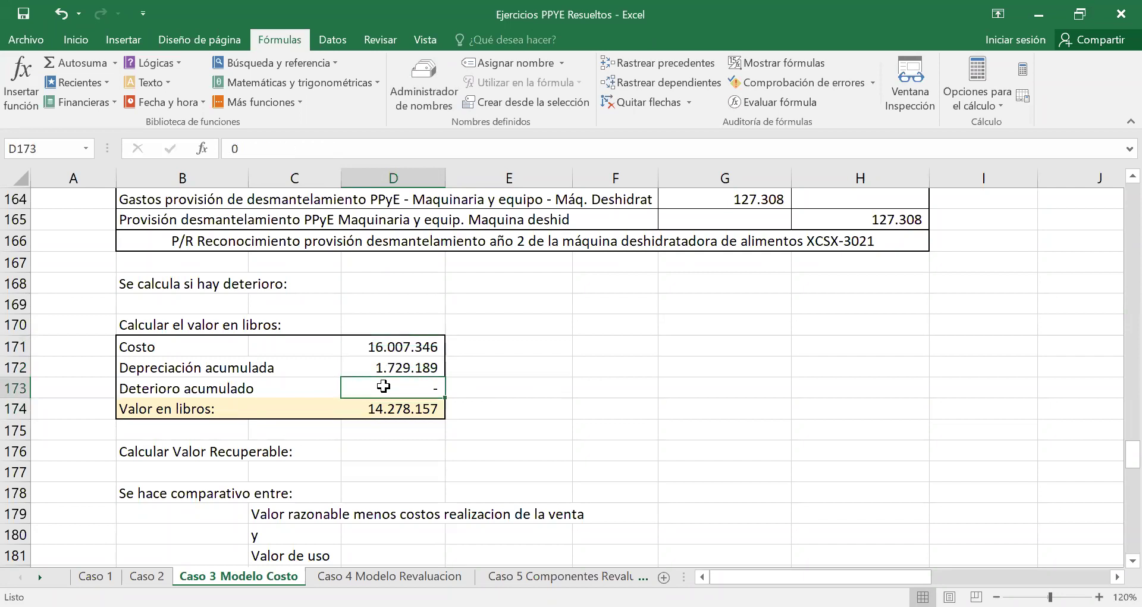
pyautogui.click(392, 402)
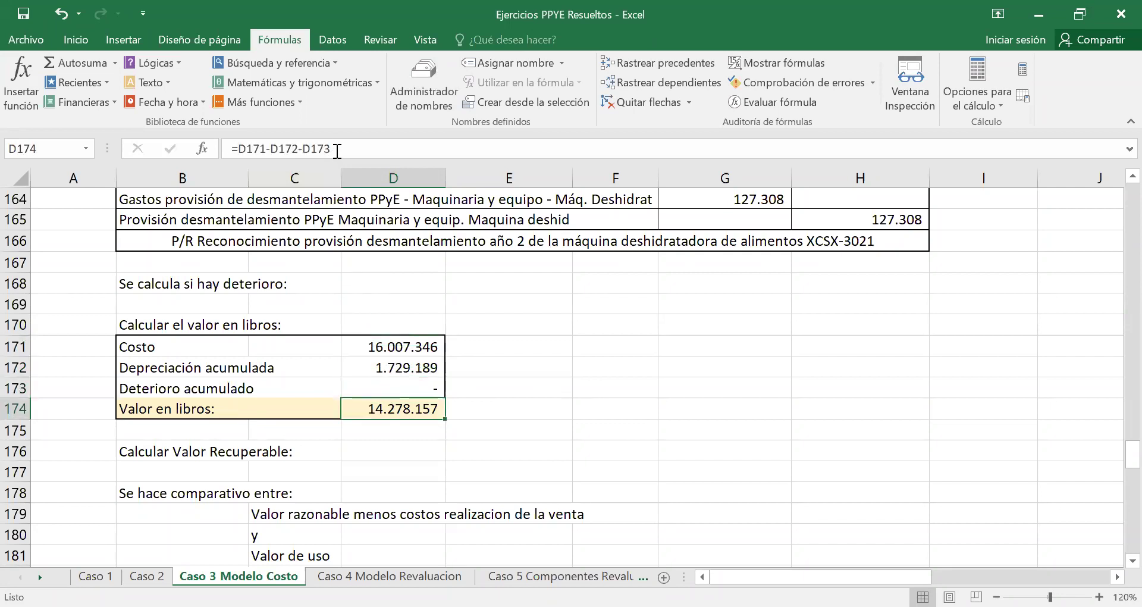
pyautogui.press('F2')
pyautogui.press('Return')
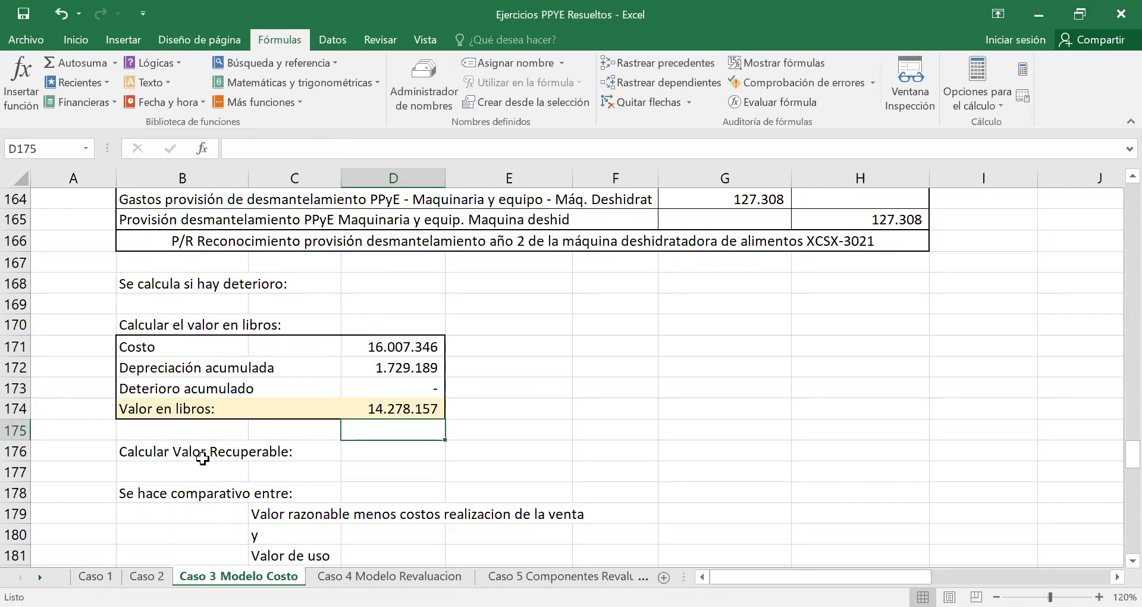
# Review the year 2 recoverable value comparison in B178:D181 and the asset's fair sale value in F185.
pyautogui.scroll(-1, 211, 453)
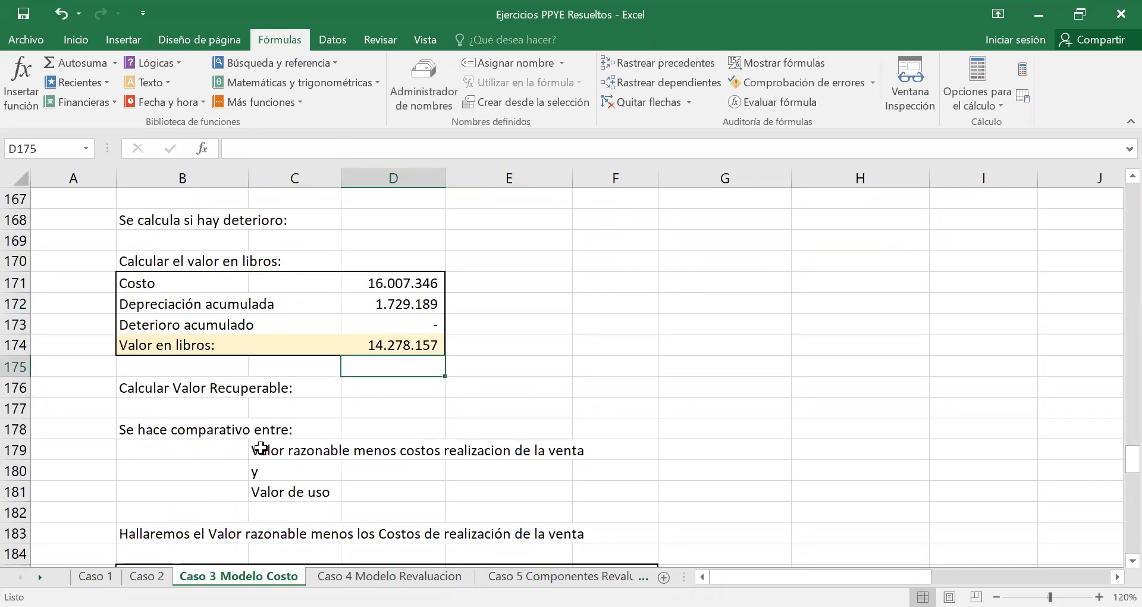
pyautogui.moveTo(187, 426); pyautogui.dragTo(381, 485)
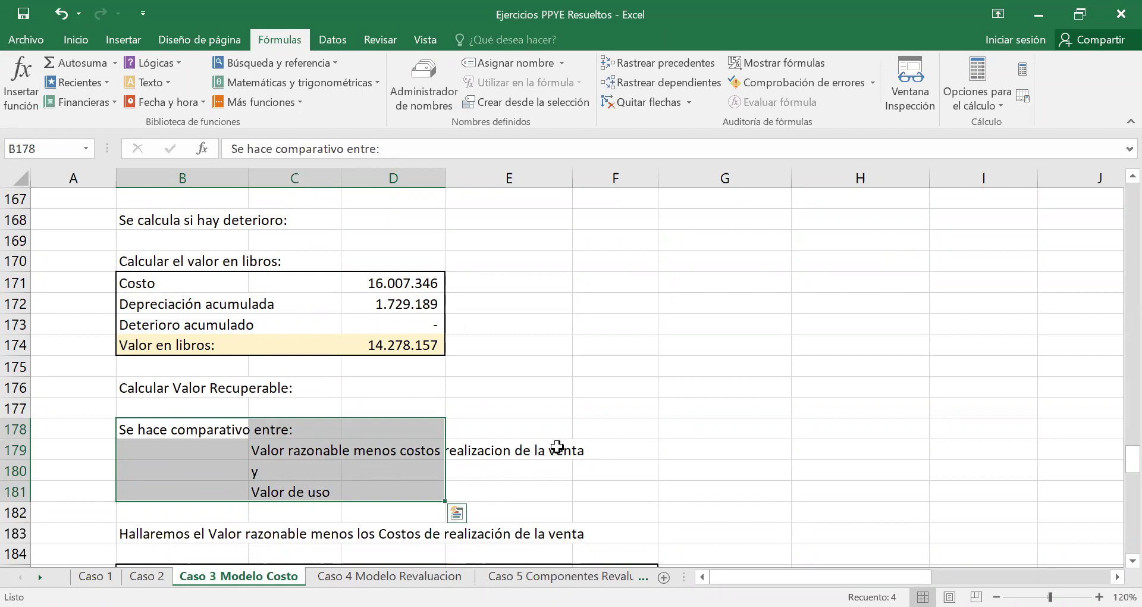
pyautogui.scroll(-1, 655, 400)
pyautogui.scroll(-2, 654, 400)
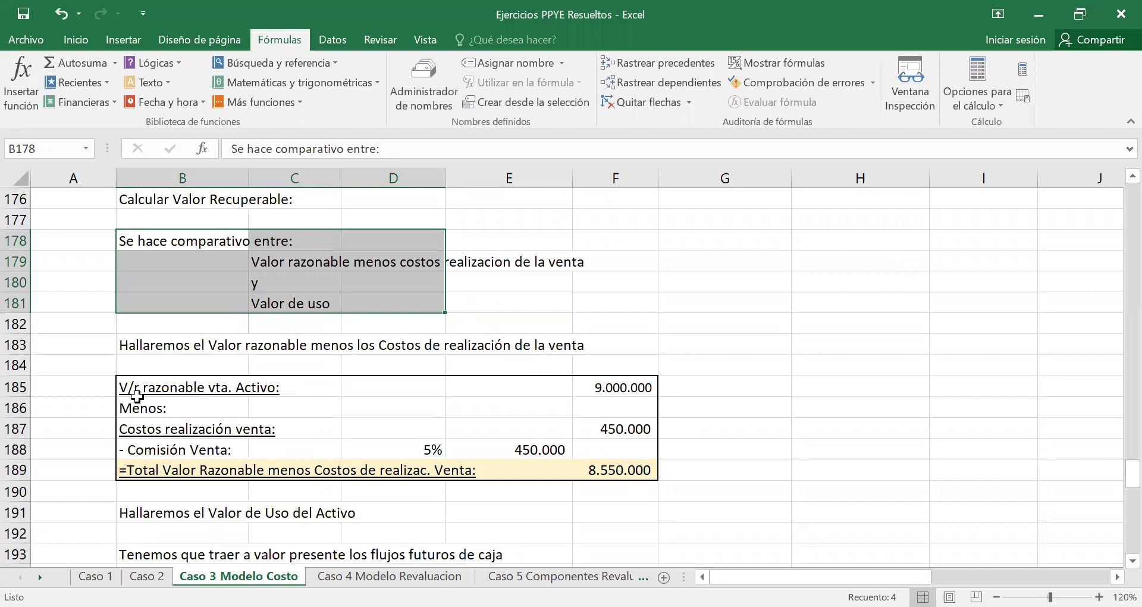
pyautogui.click(137, 391)
pyautogui.click(610, 388)
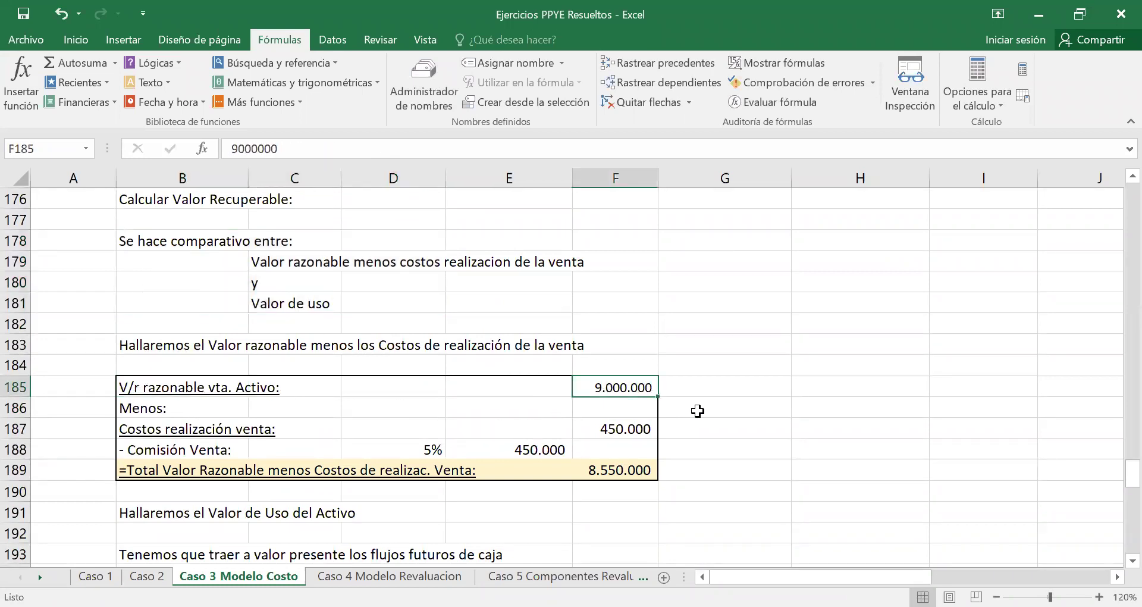
# Check the machine's market value against the year 2 subsequent measurement data in B130.
pyautogui.scroll(9, 571, 377)
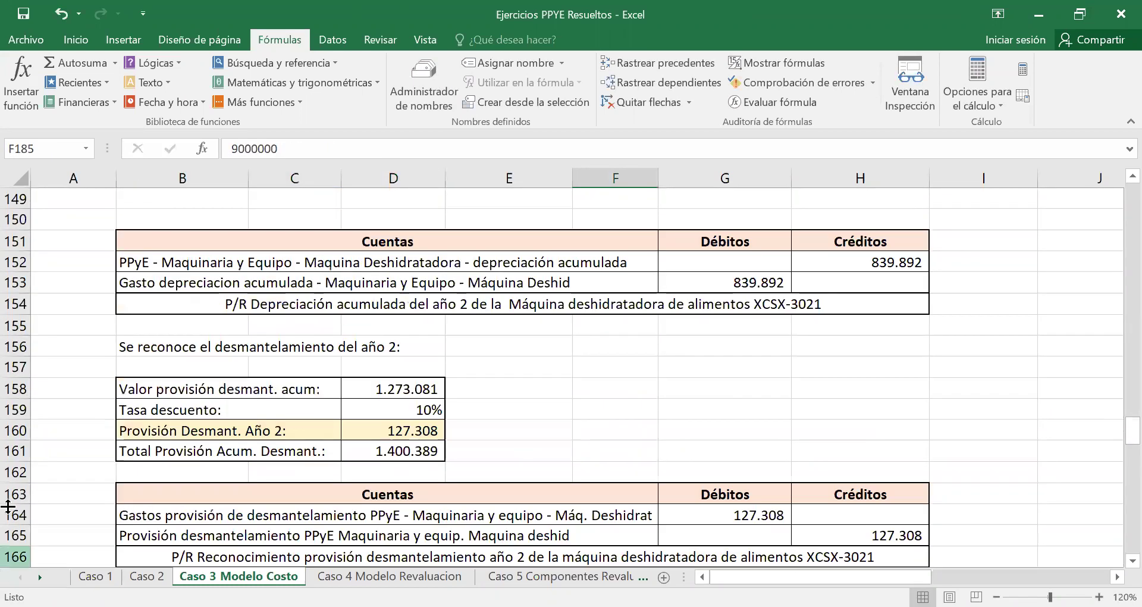
pyautogui.scroll(10, 594, 489)
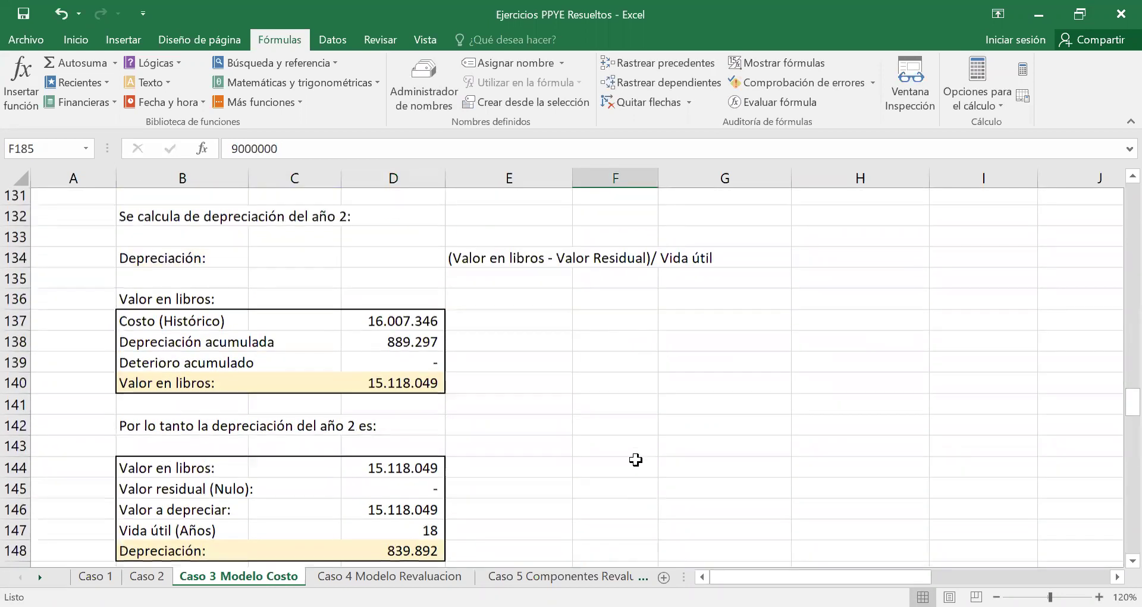
pyautogui.scroll(1, 645, 453)
pyautogui.click(666, 455)
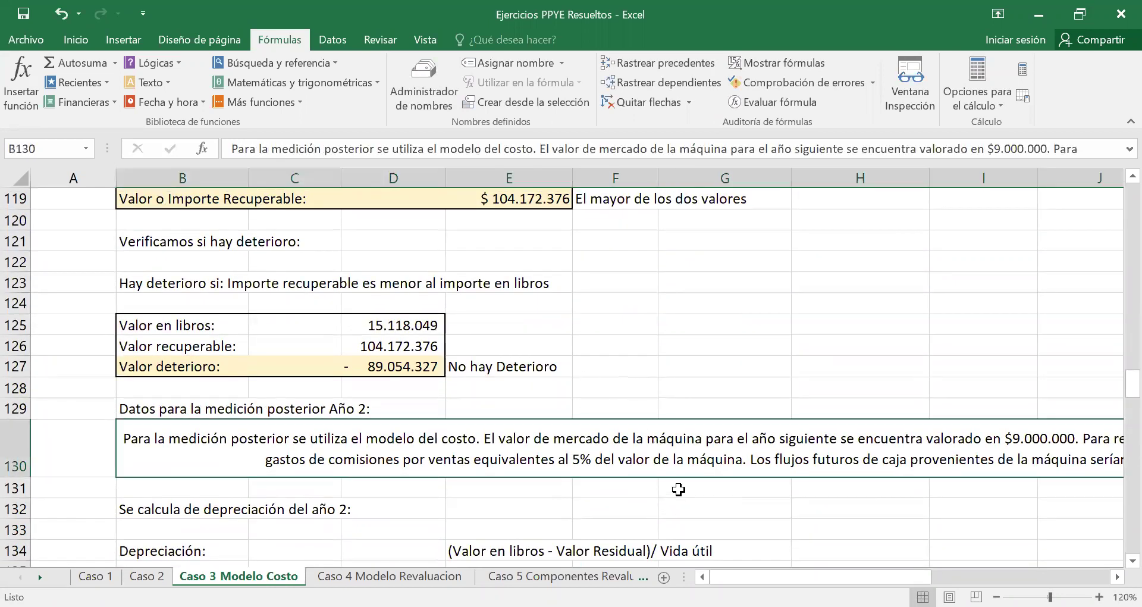
pyautogui.moveTo(816, 568); pyautogui.dragTo(759, 565)
pyautogui.scroll(-6, 456, 456)
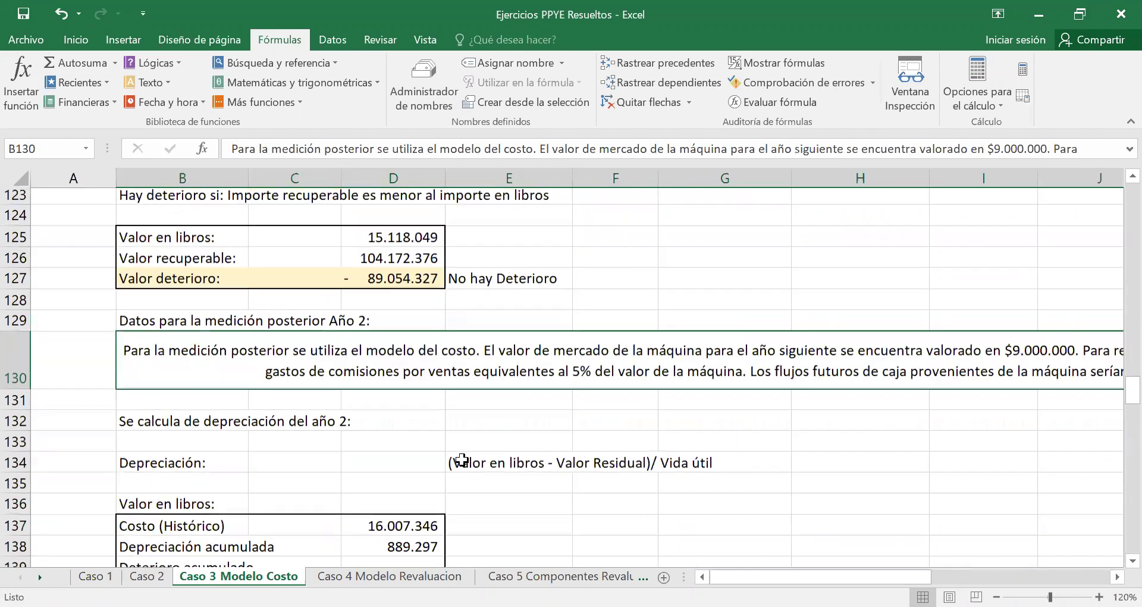
# Review the asset's fair sale value in F185 and the sale commission rate and formula in D188 and E188.
pyautogui.scroll(-14, 585, 458)
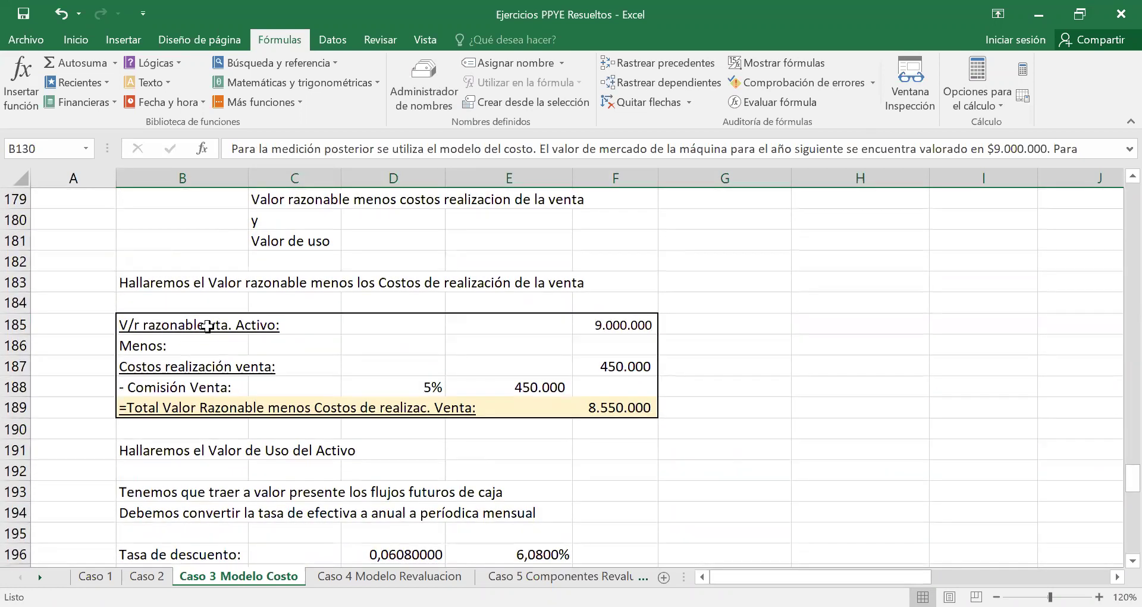
pyautogui.click(153, 326)
pyautogui.click(616, 329)
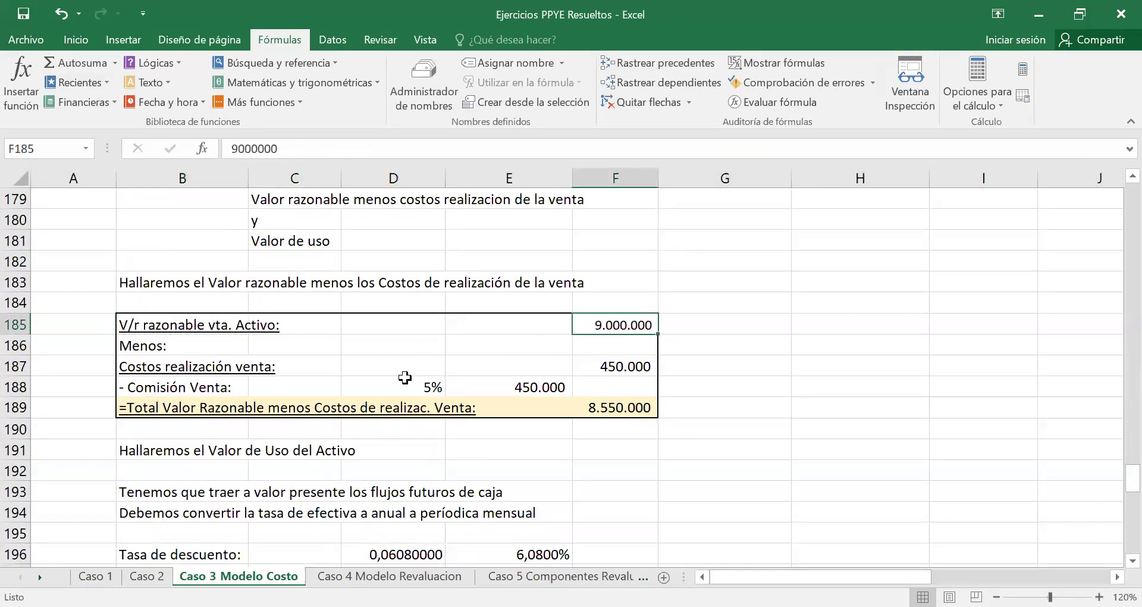
pyautogui.click(178, 390)
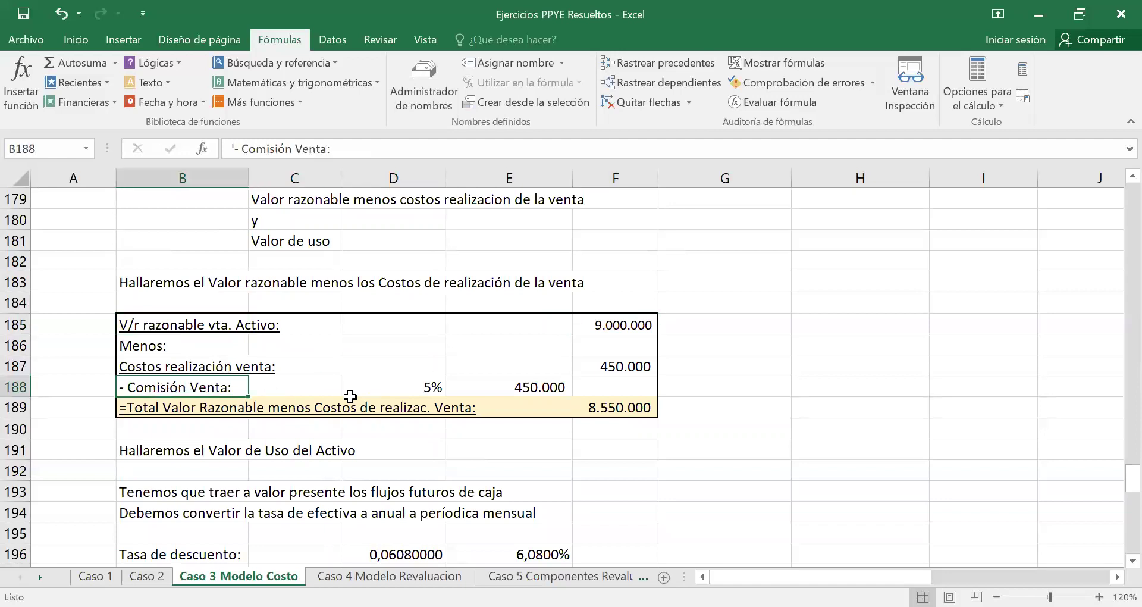
pyautogui.click(404, 392)
pyautogui.moveTo(170, 366); pyautogui.dragTo(524, 390)
pyautogui.click(408, 393)
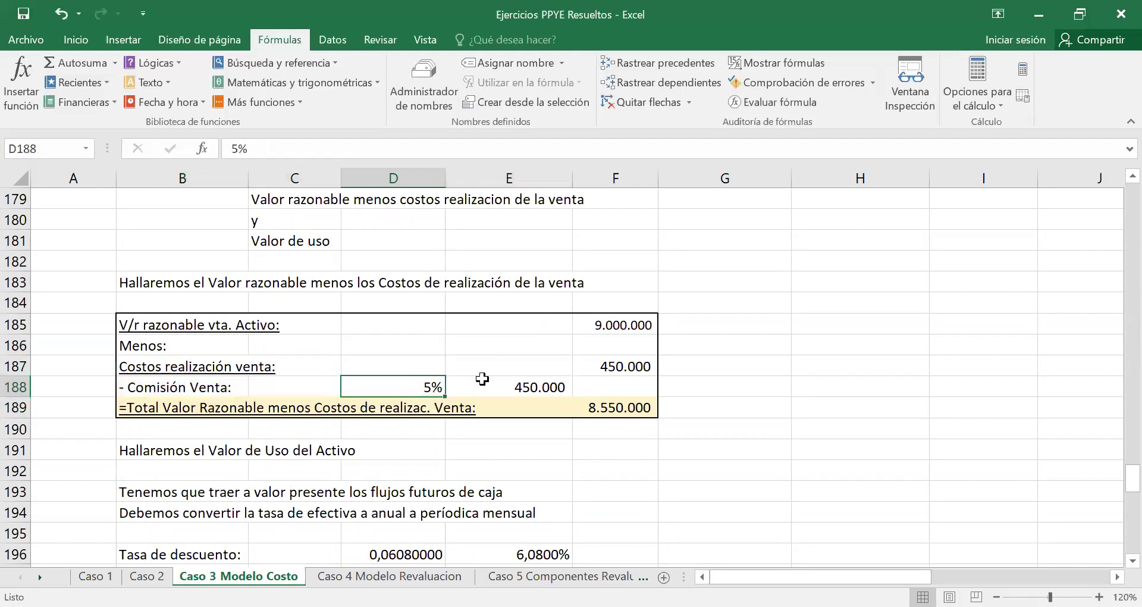
pyautogui.click(524, 383)
pyautogui.click(338, 156)
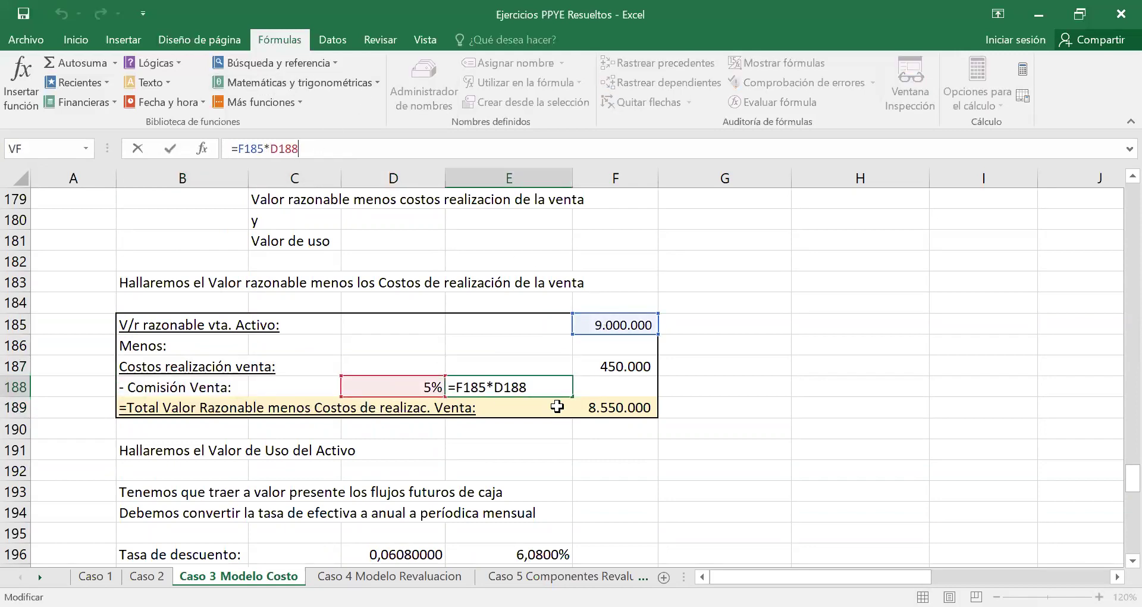
pyautogui.press('Return')
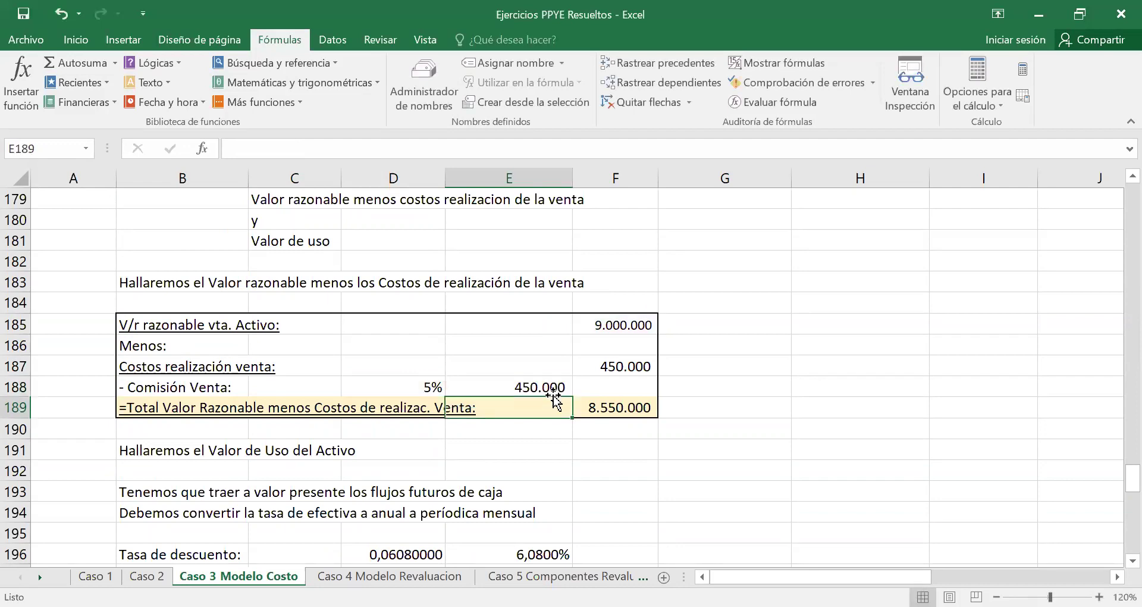
# Examine the Costos realización venta formula in F187 and the total fair value less selling costs formula in F189.
pyautogui.click(590, 374)
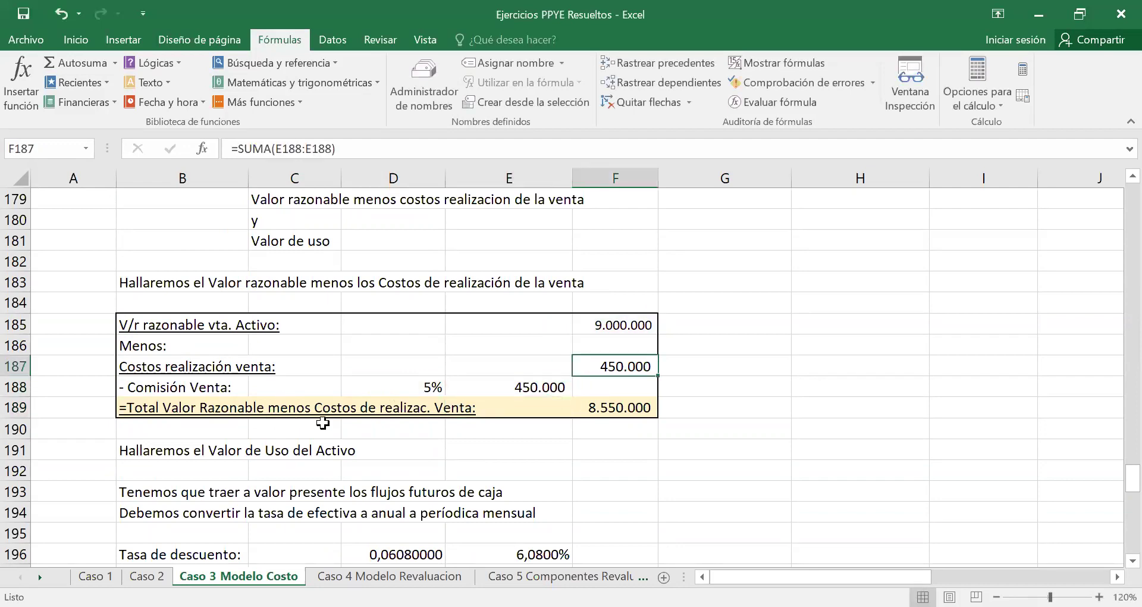
pyautogui.click(603, 406)
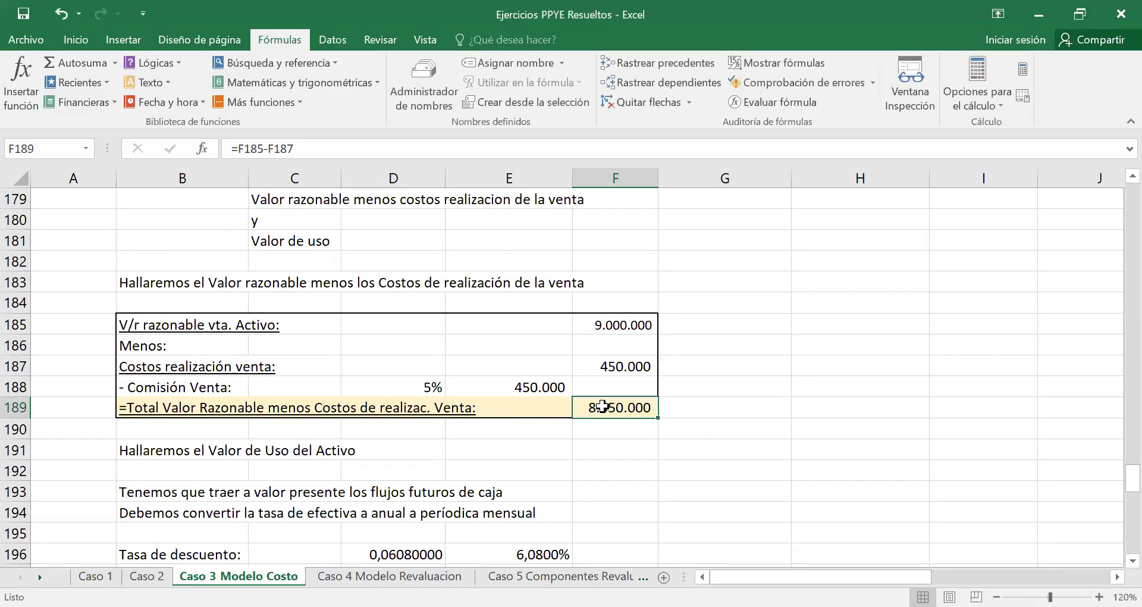
pyautogui.click(612, 324)
pyautogui.click(625, 363)
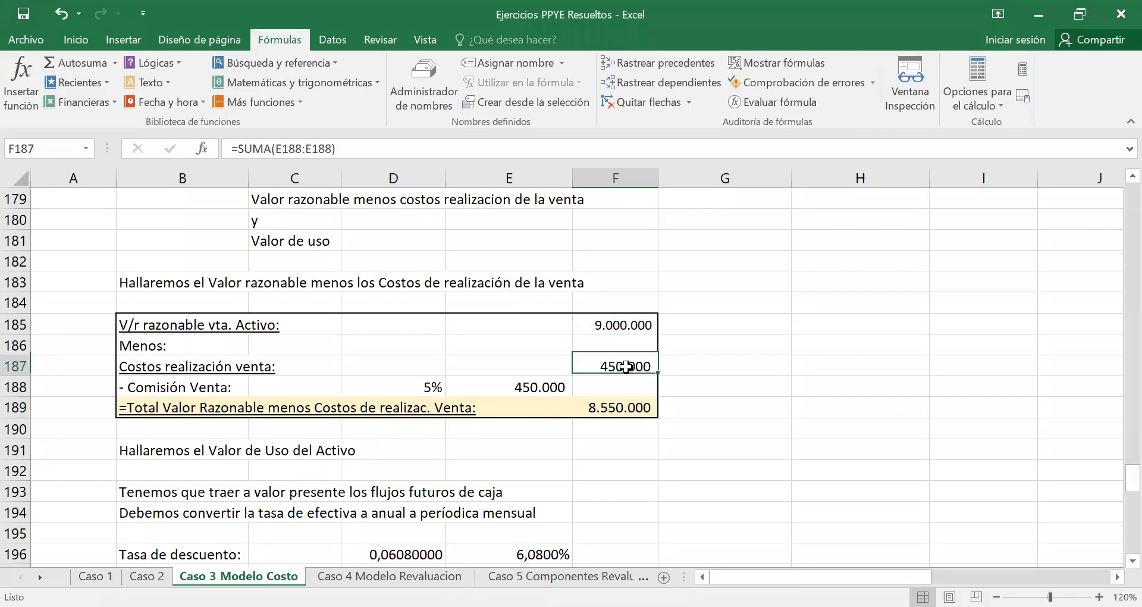
pyautogui.click(607, 411)
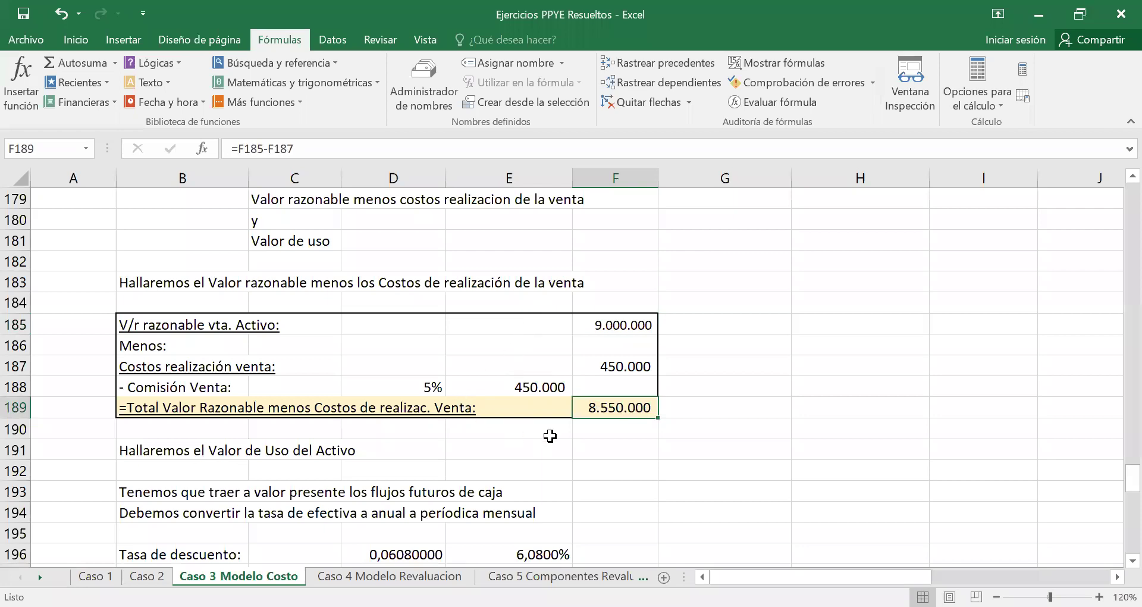
# Read the value in use note in B193 and check the annual future cash flows in the year 2 data in B130.
pyautogui.scroll(-1, 606, 447)
pyautogui.scroll(-1, 606, 447)
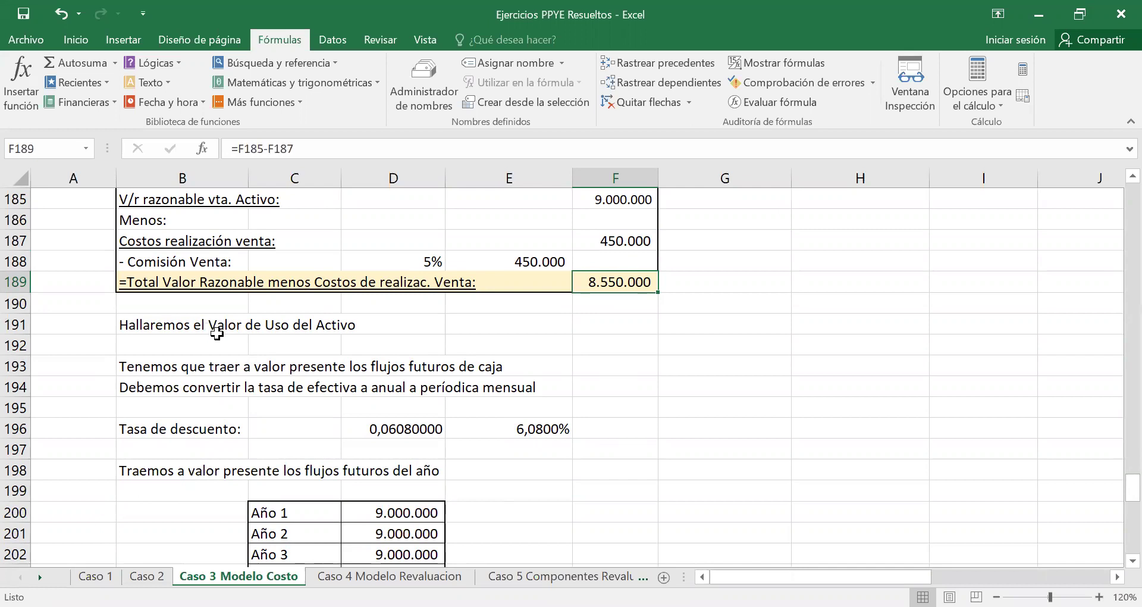
pyautogui.click(219, 367)
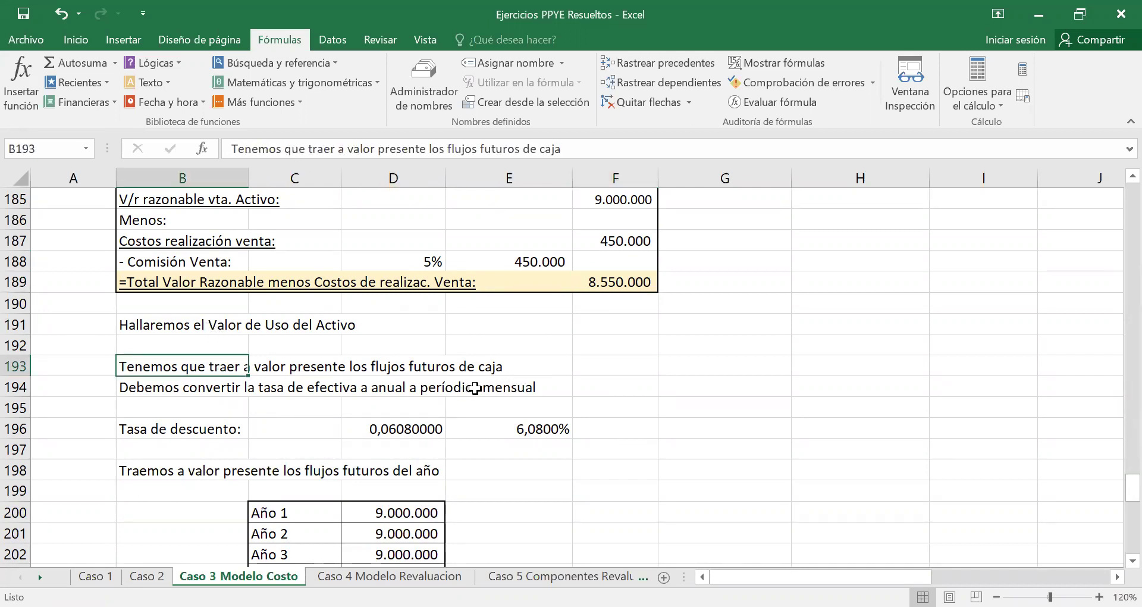
pyautogui.scroll(3, 673, 373)
pyautogui.scroll(11, 672, 373)
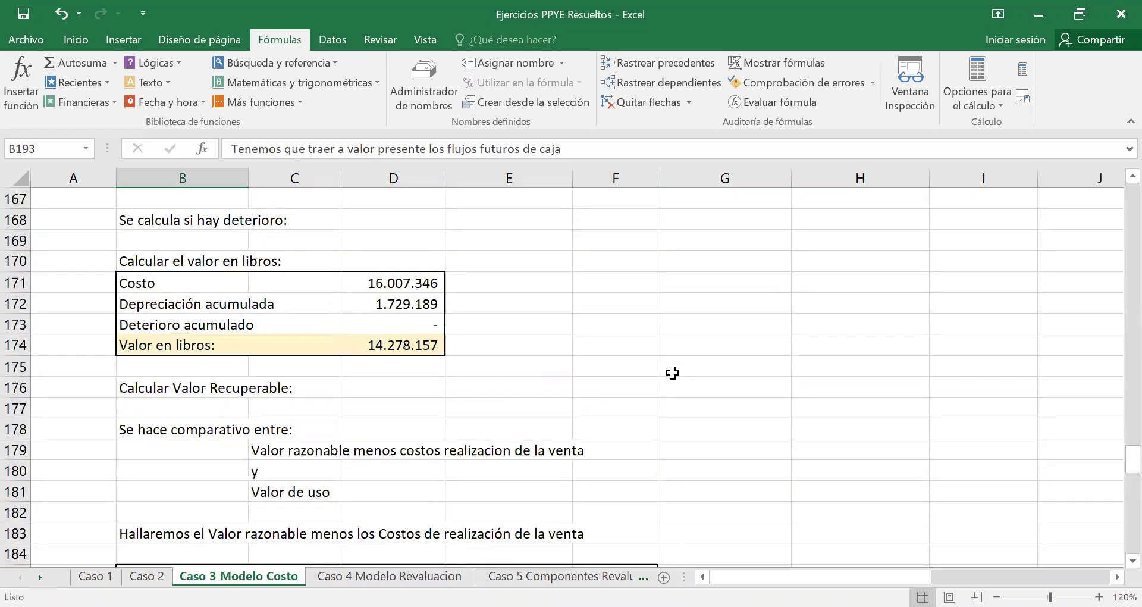
pyautogui.scroll(7, 672, 374)
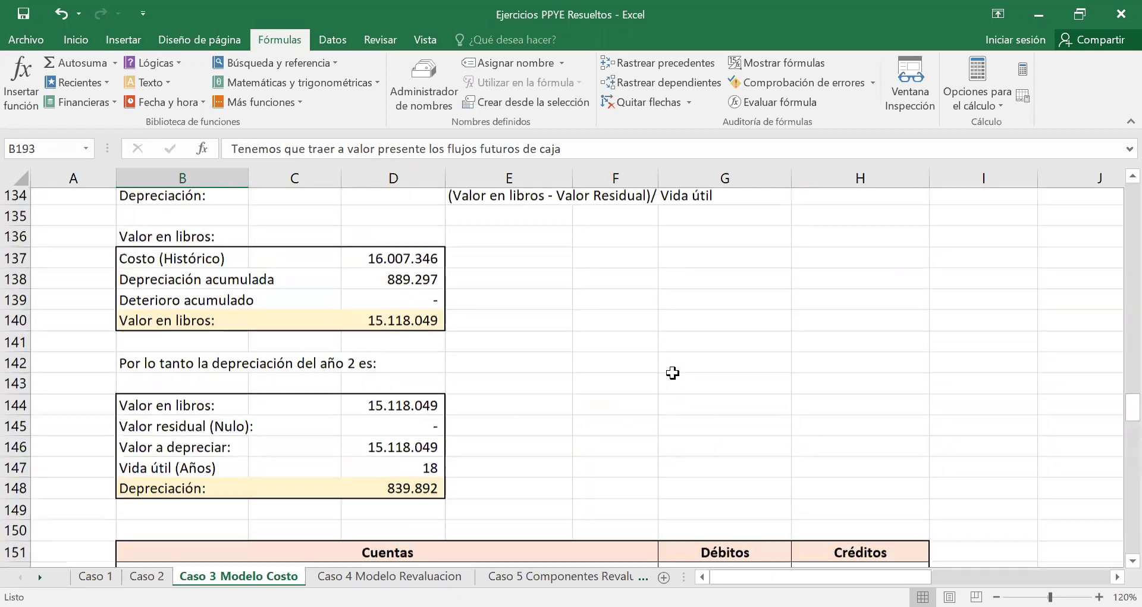
pyautogui.click(692, 379)
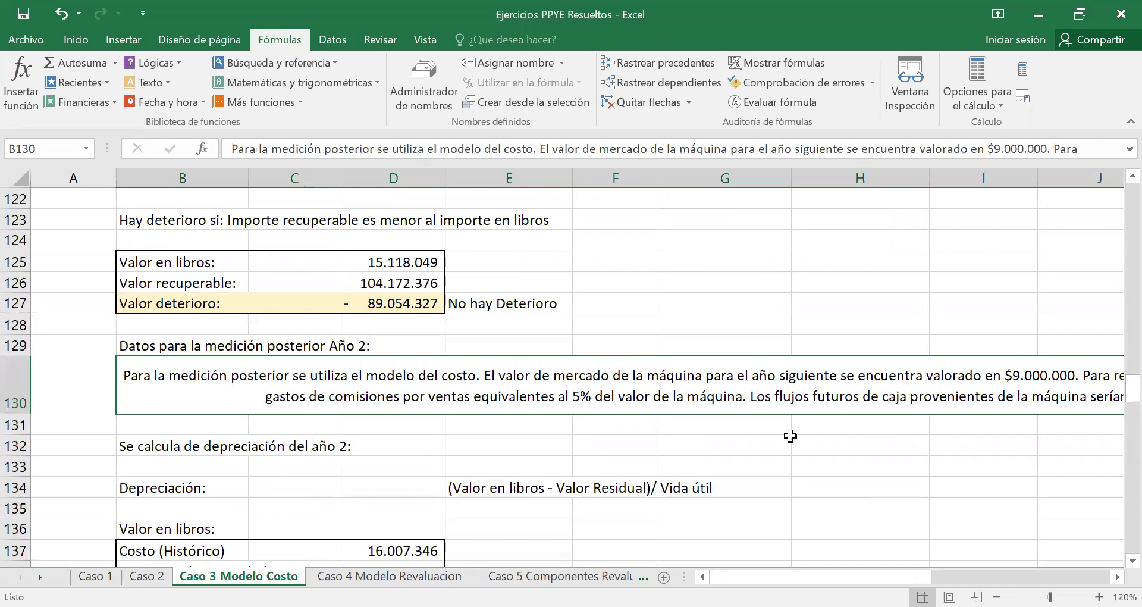
pyautogui.hscroll(1, 821, 577)
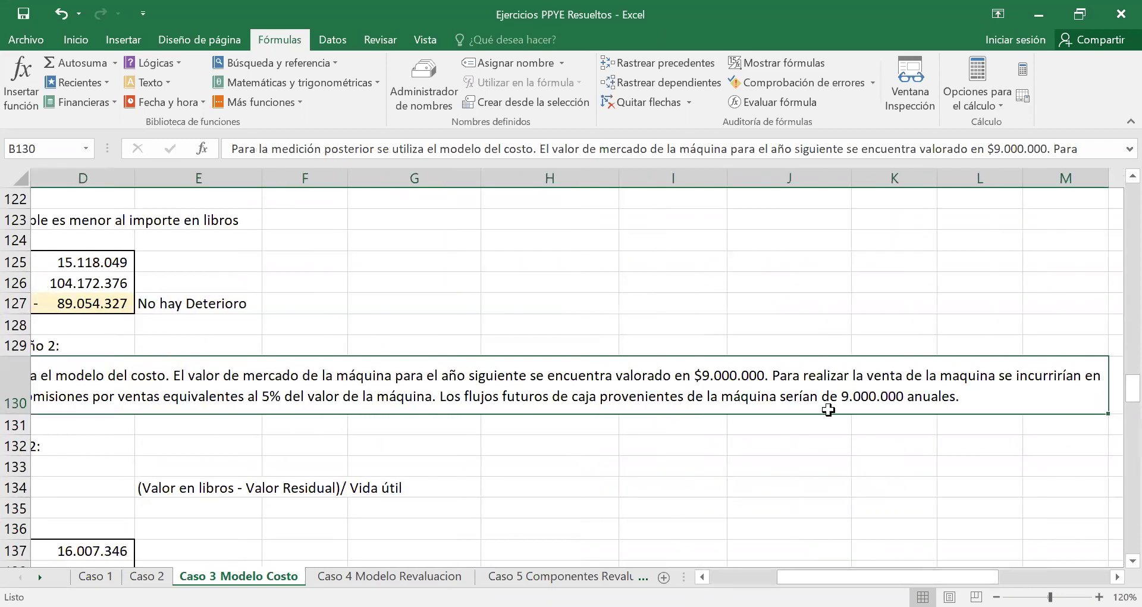
pyautogui.moveTo(827, 577); pyautogui.dragTo(761, 576)
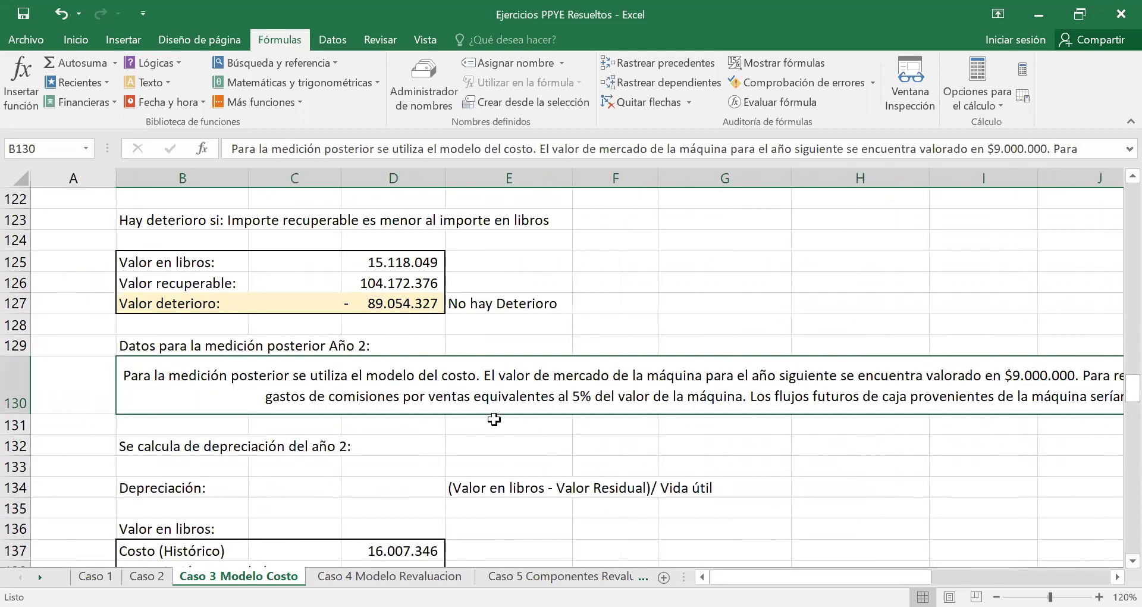
# Review the discount rate in E196, the present value note in B198 and the first annual cash flow in D200.
pyautogui.scroll(-14, 507, 433)
pyautogui.scroll(-8, 507, 432)
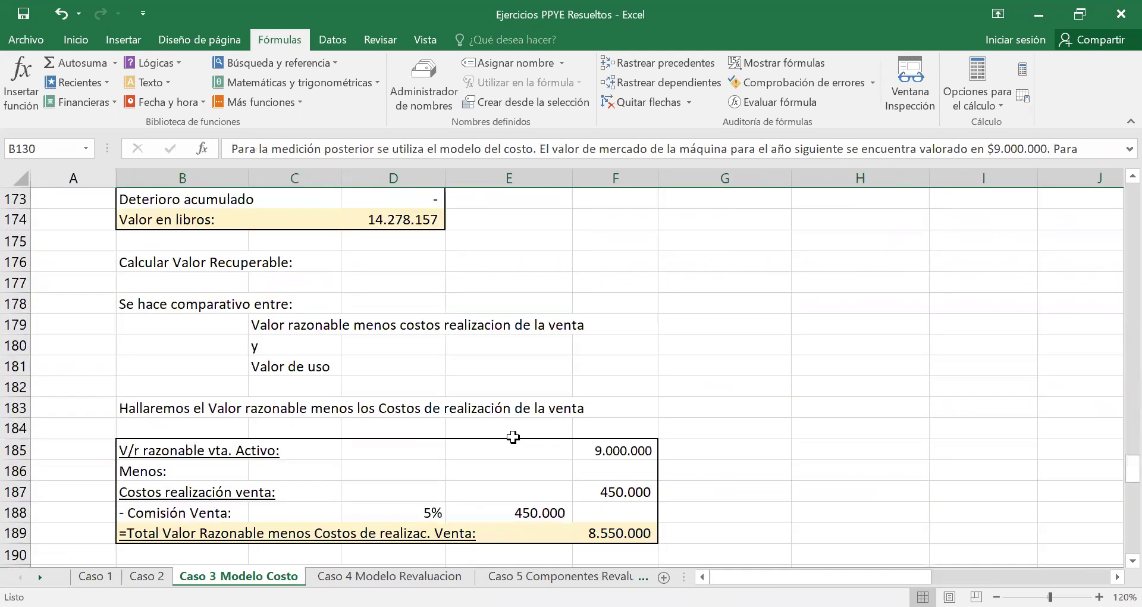
pyautogui.scroll(-1, 518, 441)
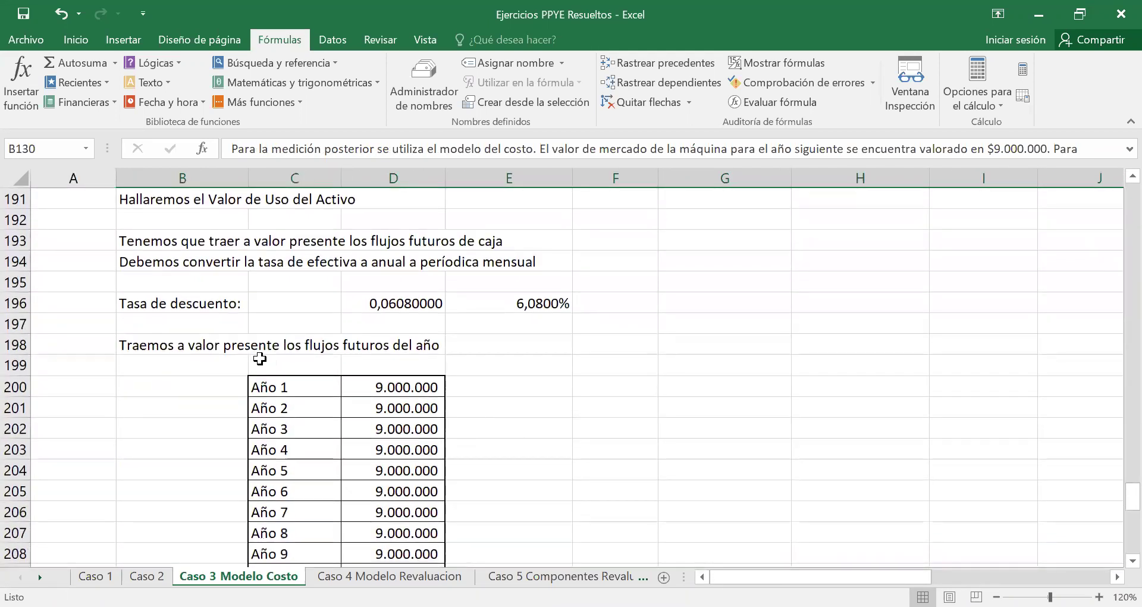
pyautogui.click(517, 306)
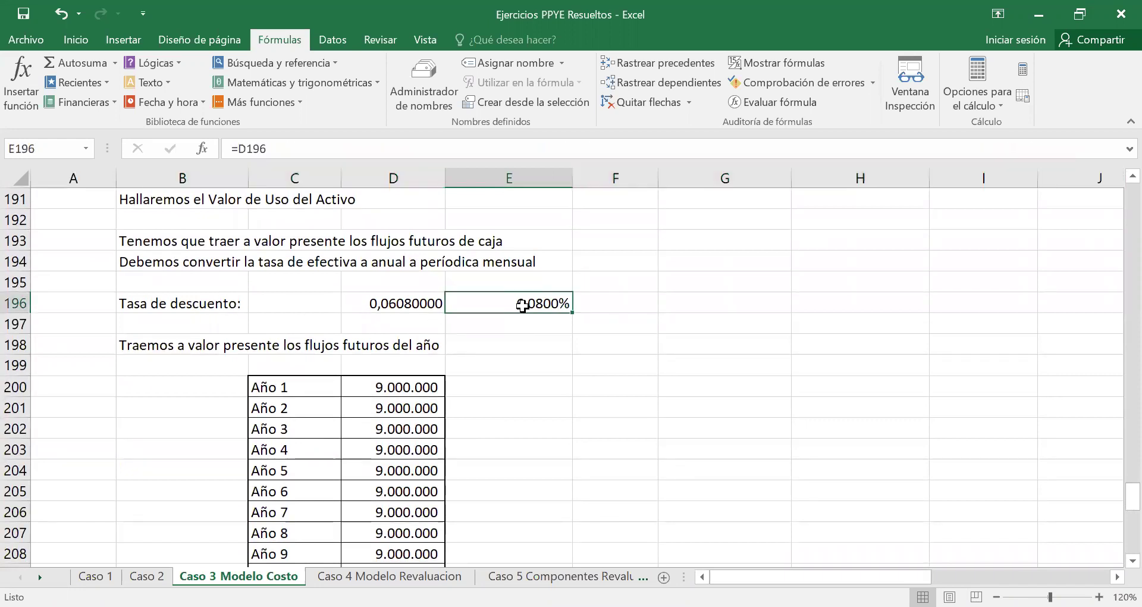
pyautogui.click(209, 344)
pyautogui.scroll(-1, 447, 388)
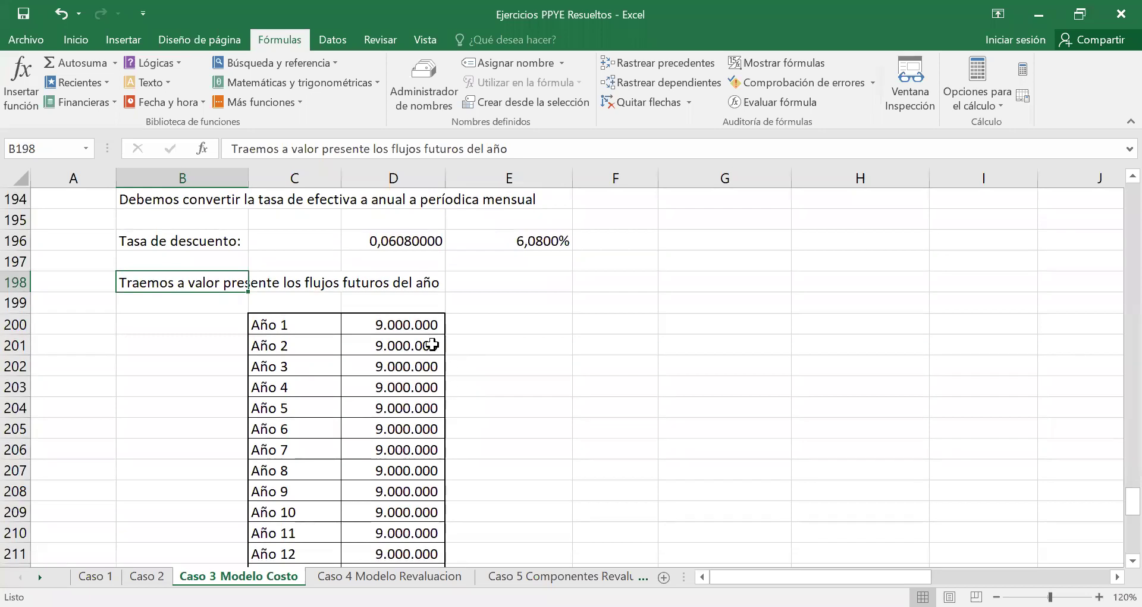
pyautogui.click(410, 326)
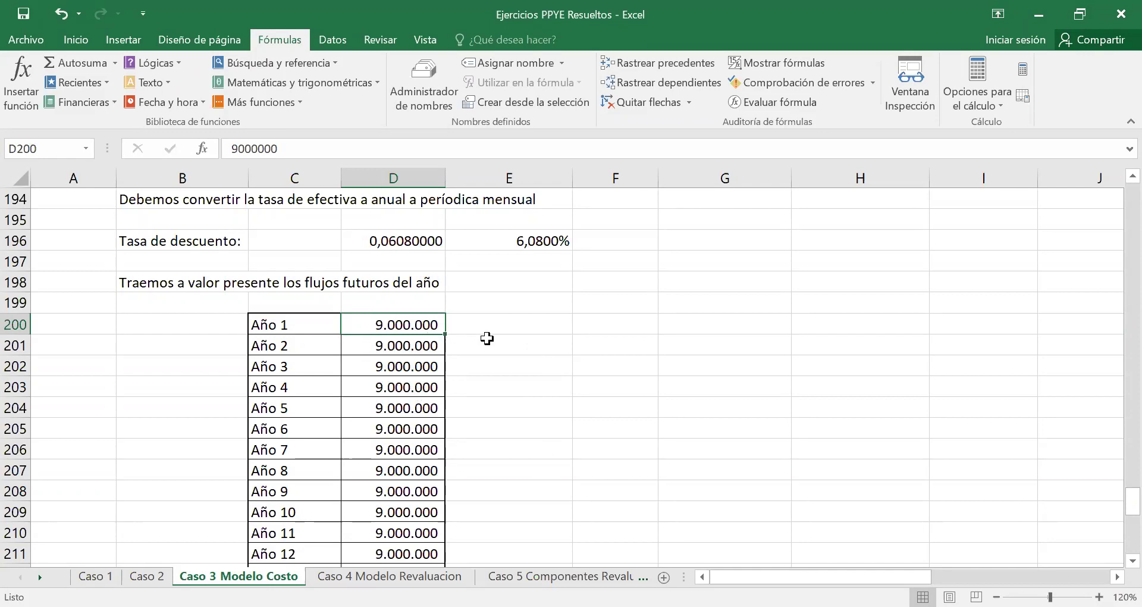
# Examine the Año 1 to Año 16 schedule in C200:C215 together with its annual cash flows in column D.
pyautogui.scroll(-1, 496, 338)
pyautogui.moveTo(309, 263); pyautogui.dragTo(303, 528)
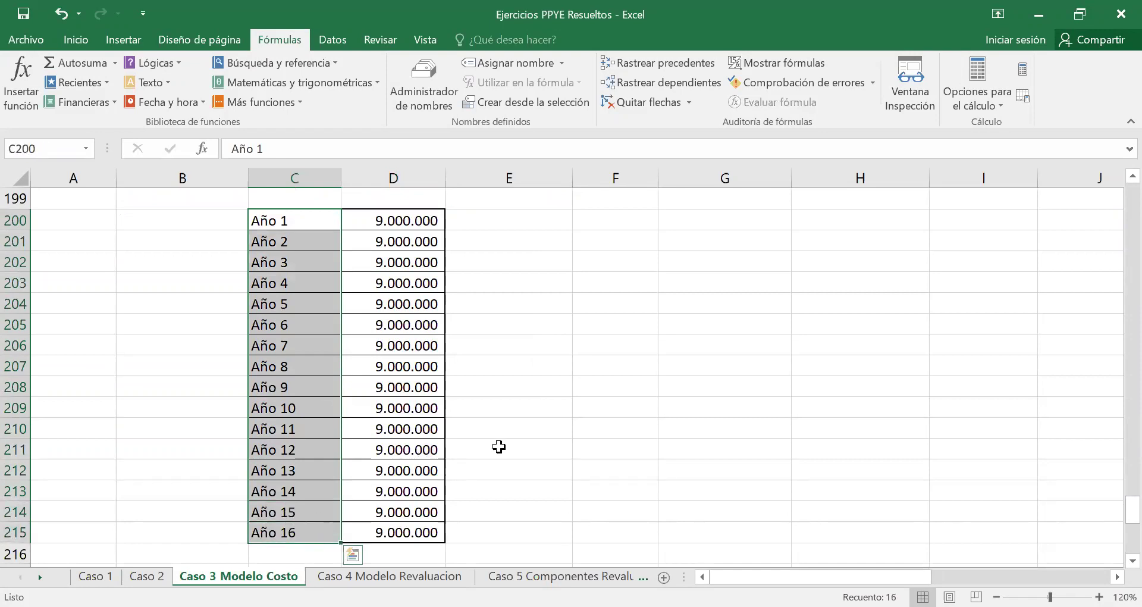
pyautogui.scroll(1, 499, 447)
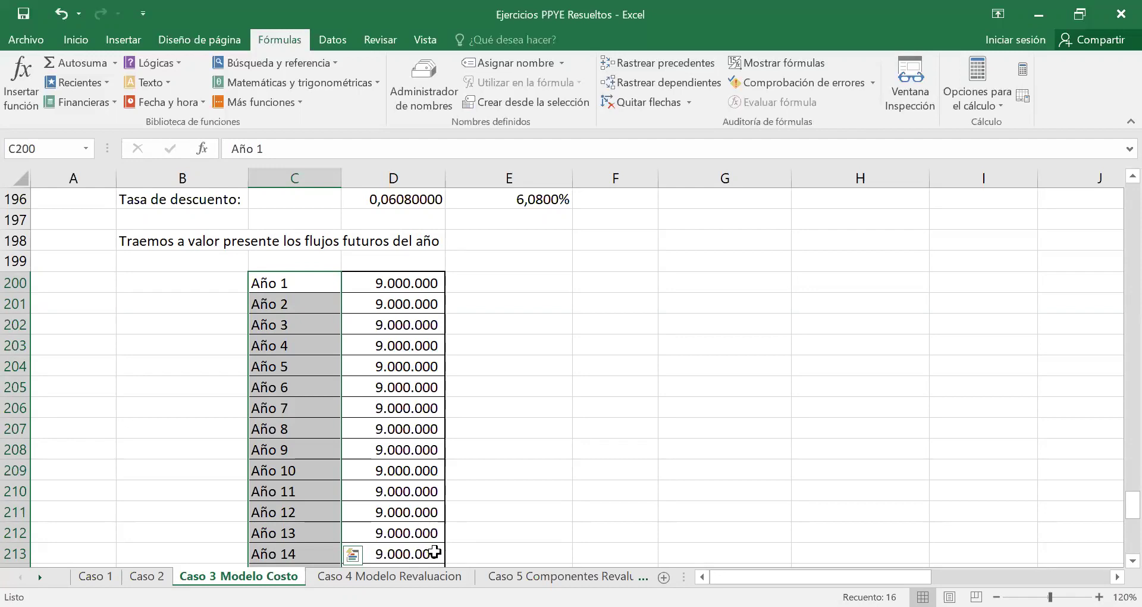
pyautogui.scroll(-1, 395, 310)
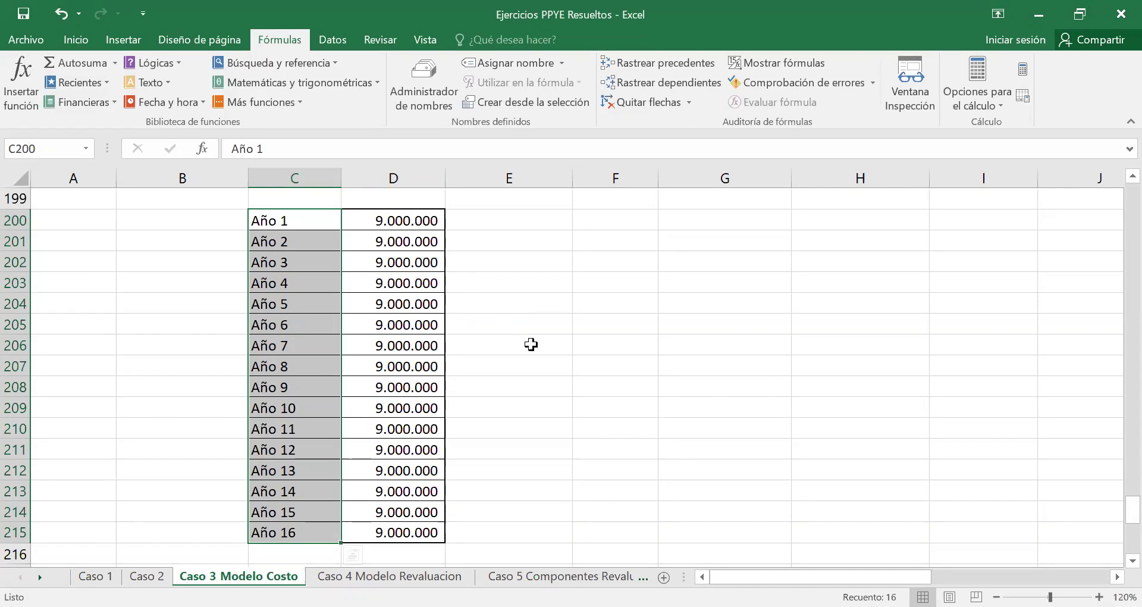
pyautogui.scroll(1, 531, 345)
pyautogui.moveTo(386, 285); pyautogui.dragTo(396, 471)
pyautogui.scroll(-1, 513, 404)
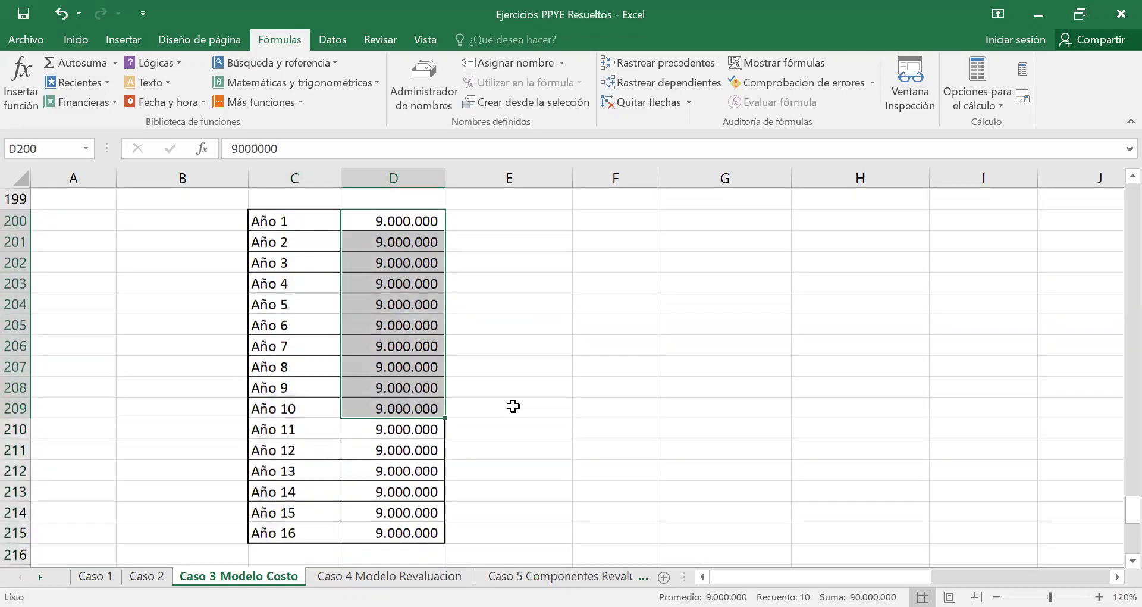
# Insert the financial function VNA in E217, beside the existing Valor presente result.
pyautogui.scroll(-3, 513, 407)
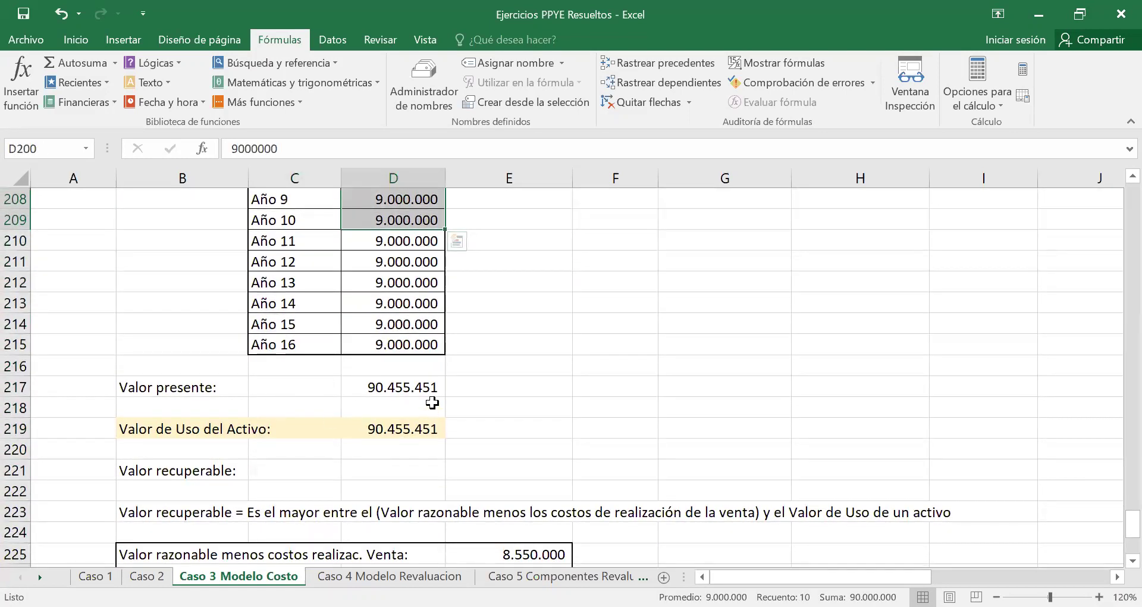
pyautogui.click(423, 384)
pyautogui.click(473, 388)
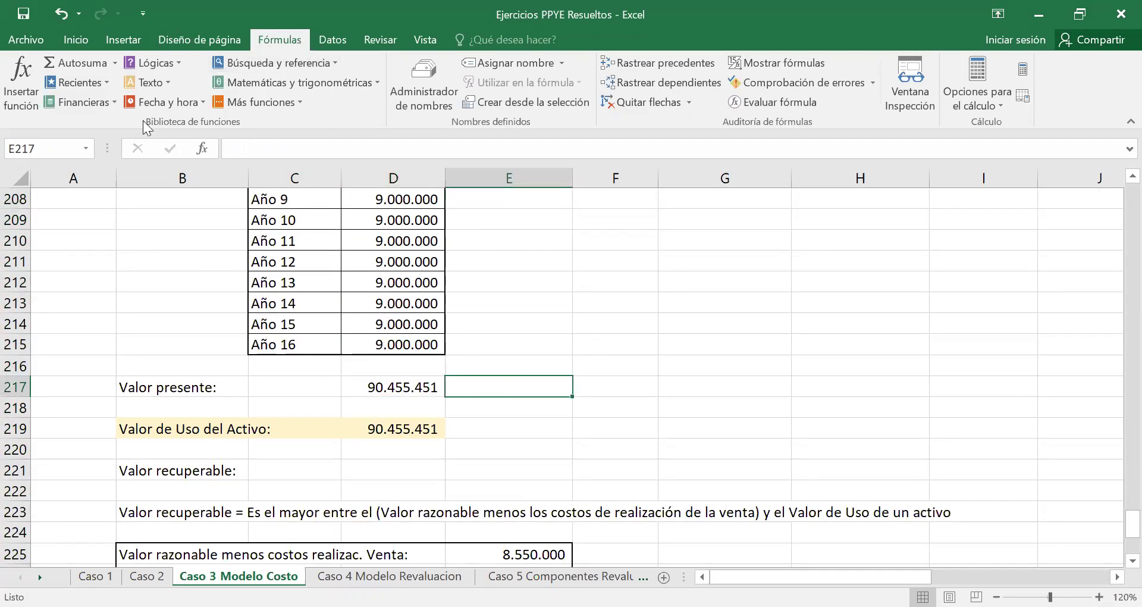
pyautogui.click(94, 99)
pyautogui.scroll(-8, 156, 370)
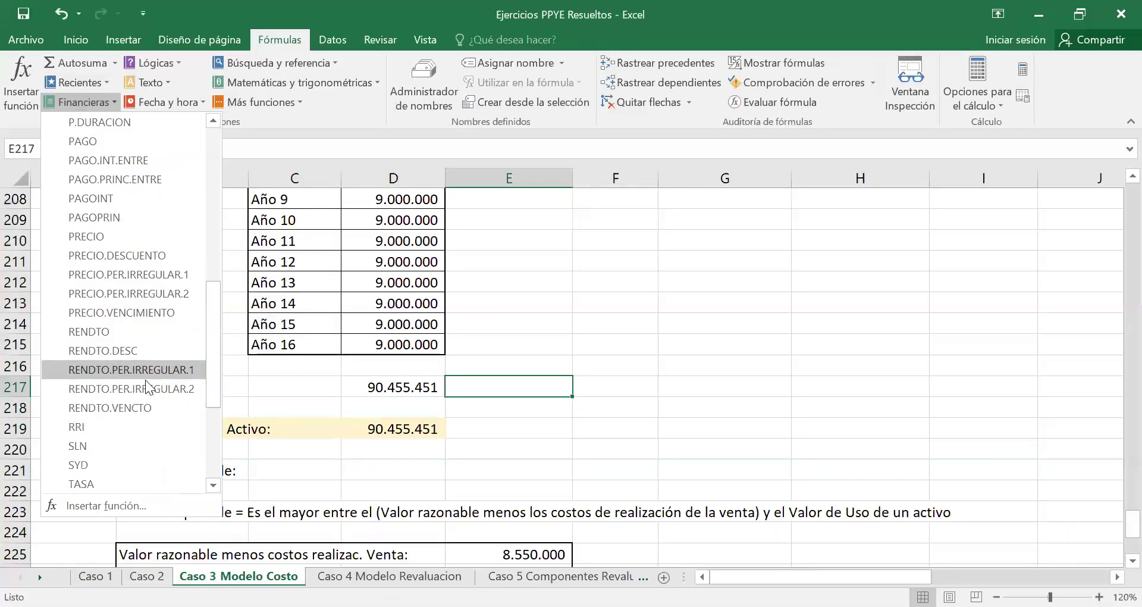
pyautogui.scroll(-4, 147, 388)
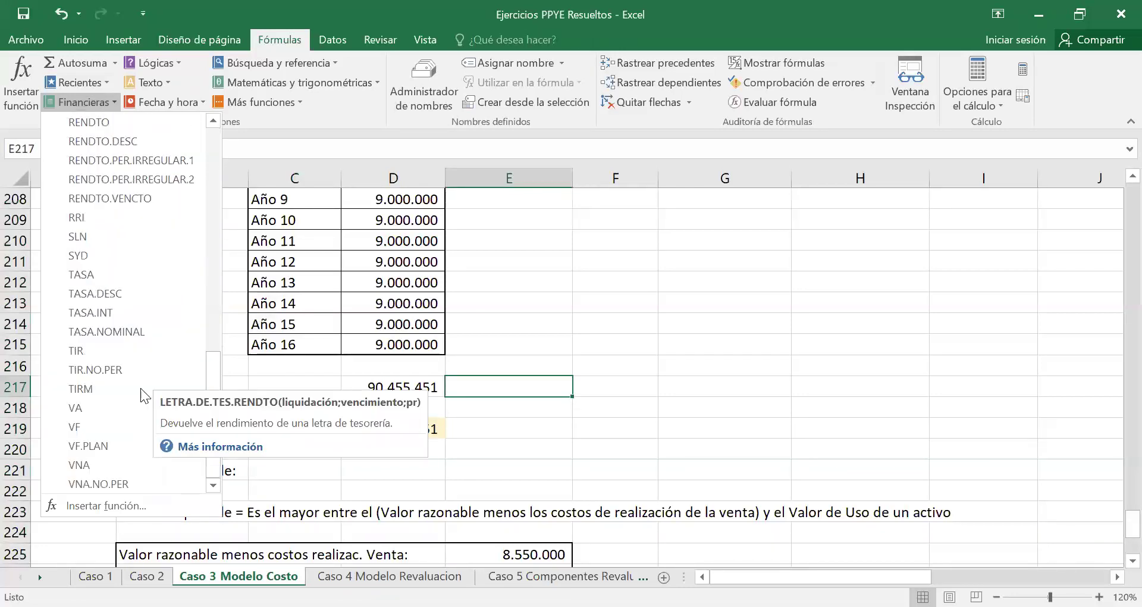
pyautogui.click(129, 464)
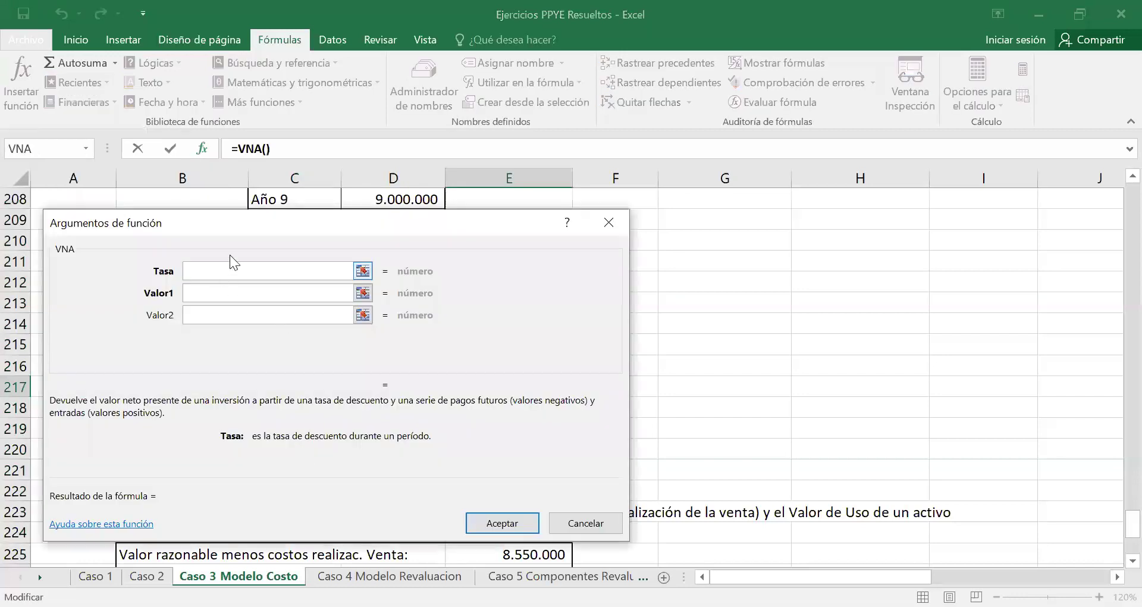
# Set the VNA function's Tasa argument to the discount rate in E196.
pyautogui.click(363, 272)
pyautogui.scroll(4, 664, 336)
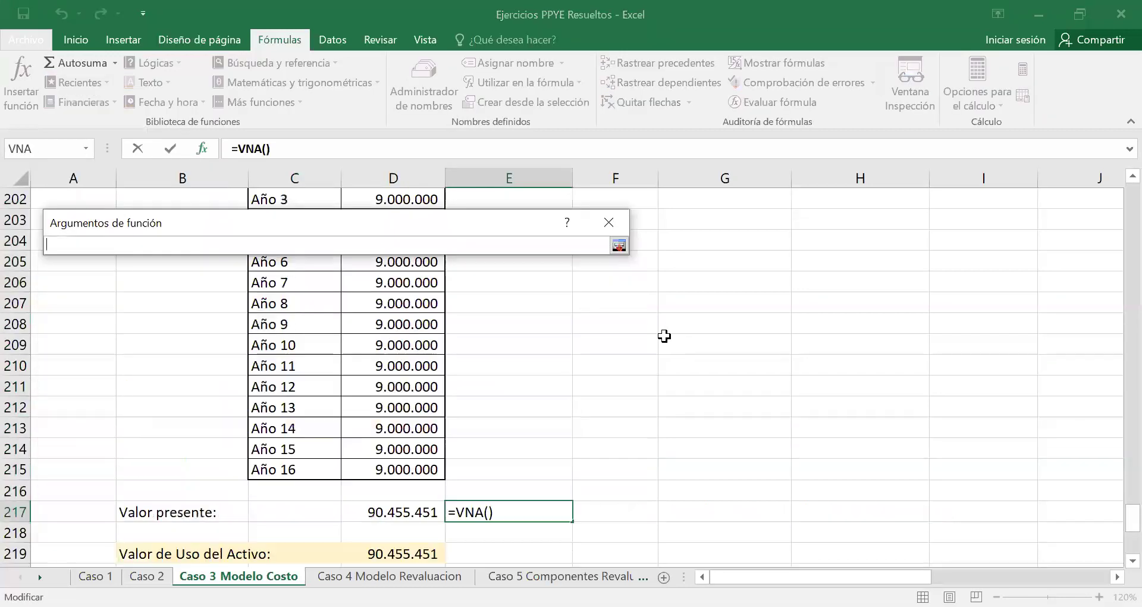
pyautogui.scroll(3, 665, 336)
pyautogui.click(532, 382)
pyautogui.click(623, 251)
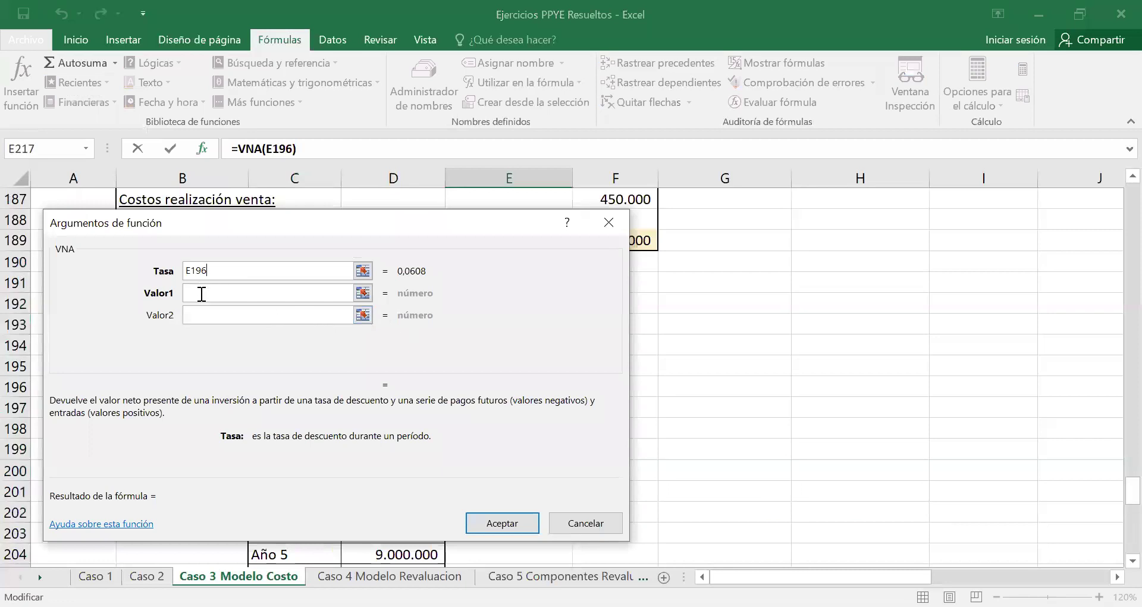
# Set the VNA function's Valor1 argument to the annual cash flows D200:D215 and accept the formula in E217.
pyautogui.click(202, 294)
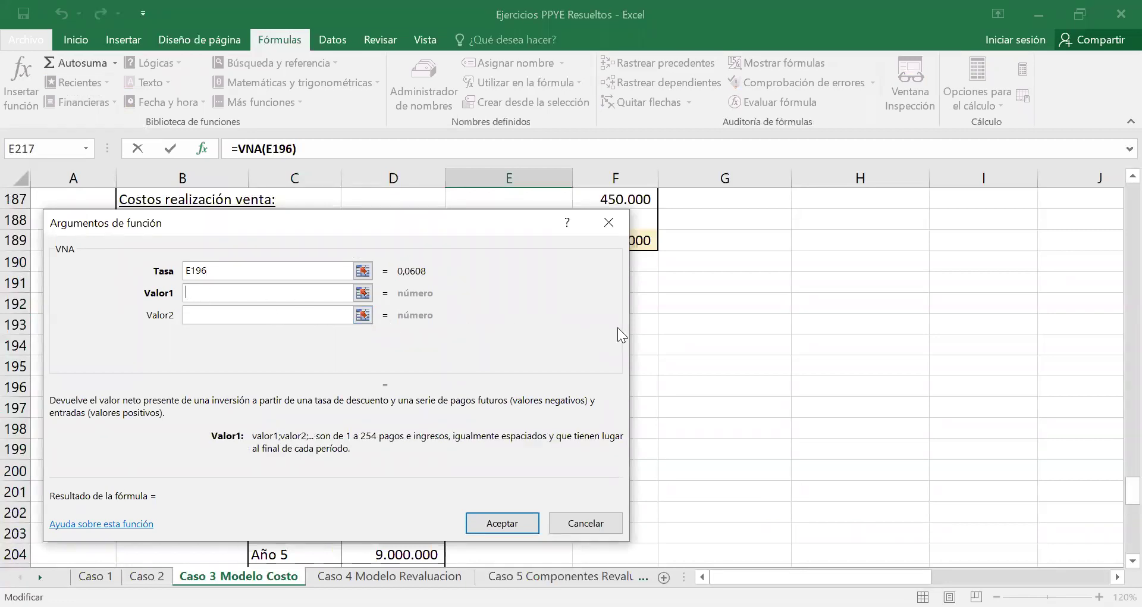
pyautogui.click(362, 293)
pyautogui.click(420, 471)
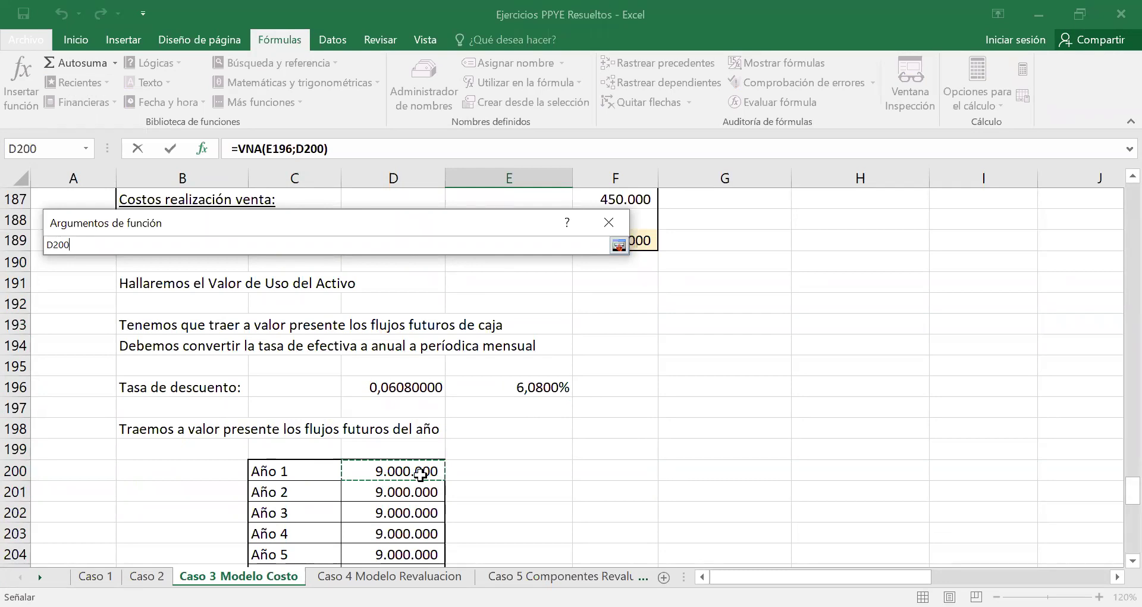
pyautogui.hotkey('ctrl', 'shift', 'Down')
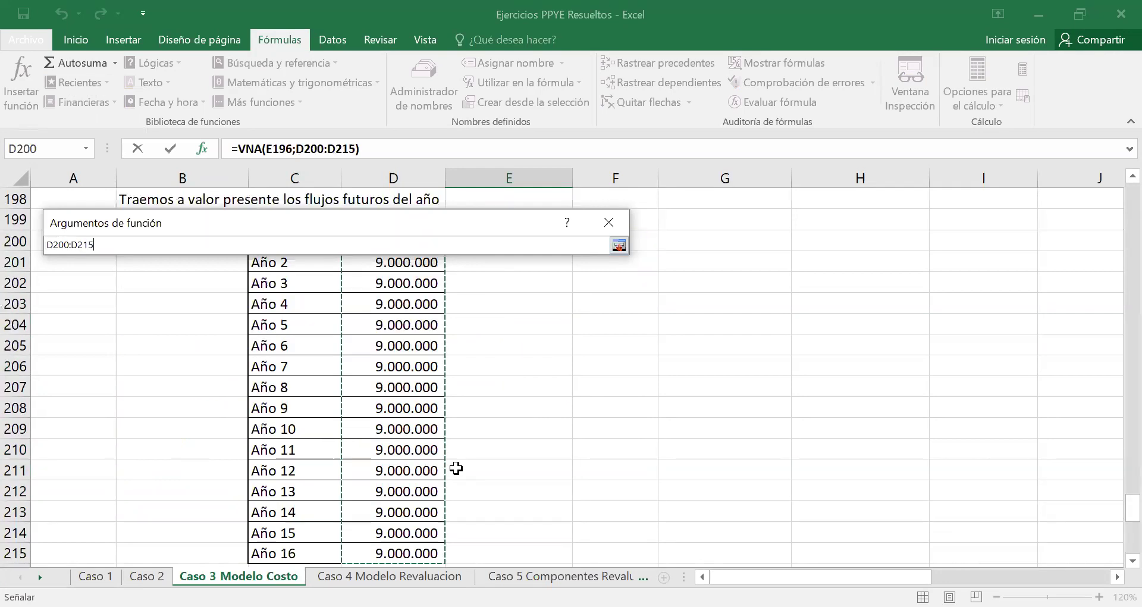
pyautogui.click(619, 245)
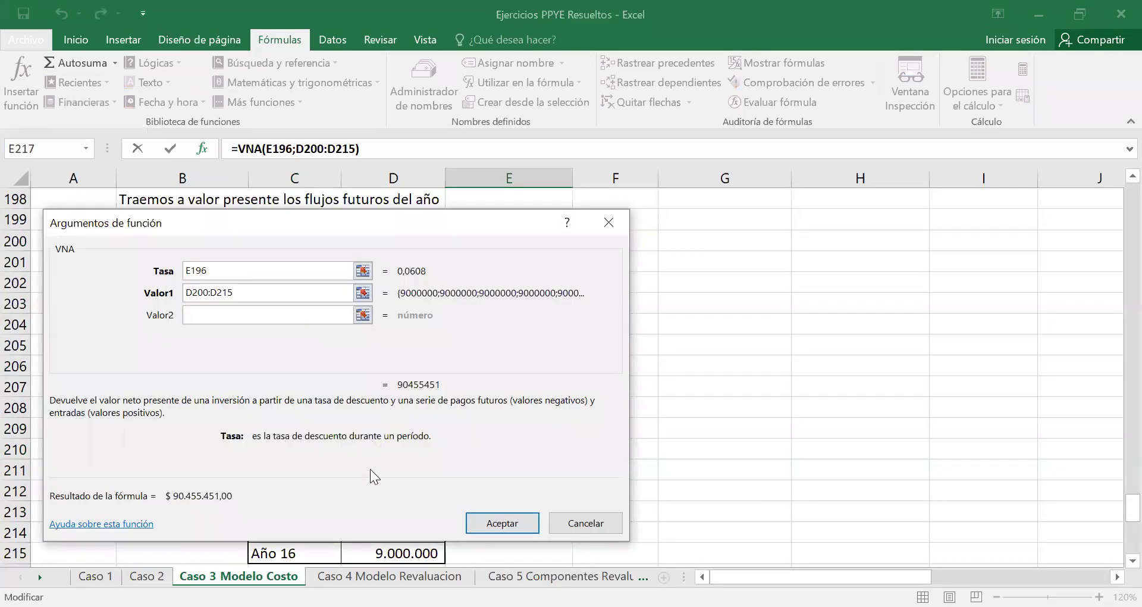
pyautogui.click(516, 519)
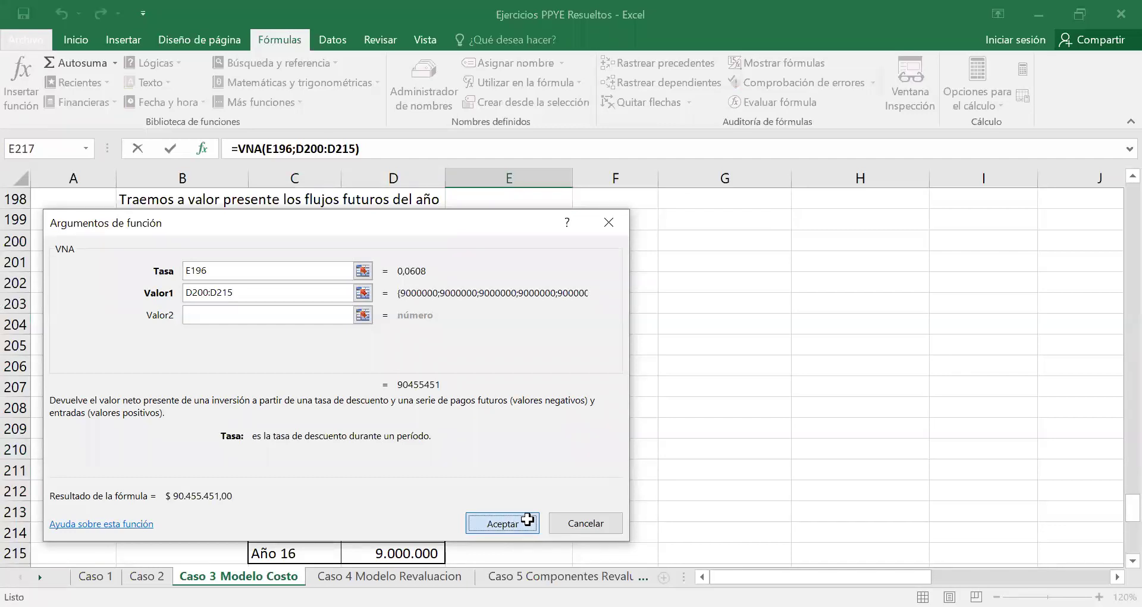
pyautogui.scroll(-1, 561, 504)
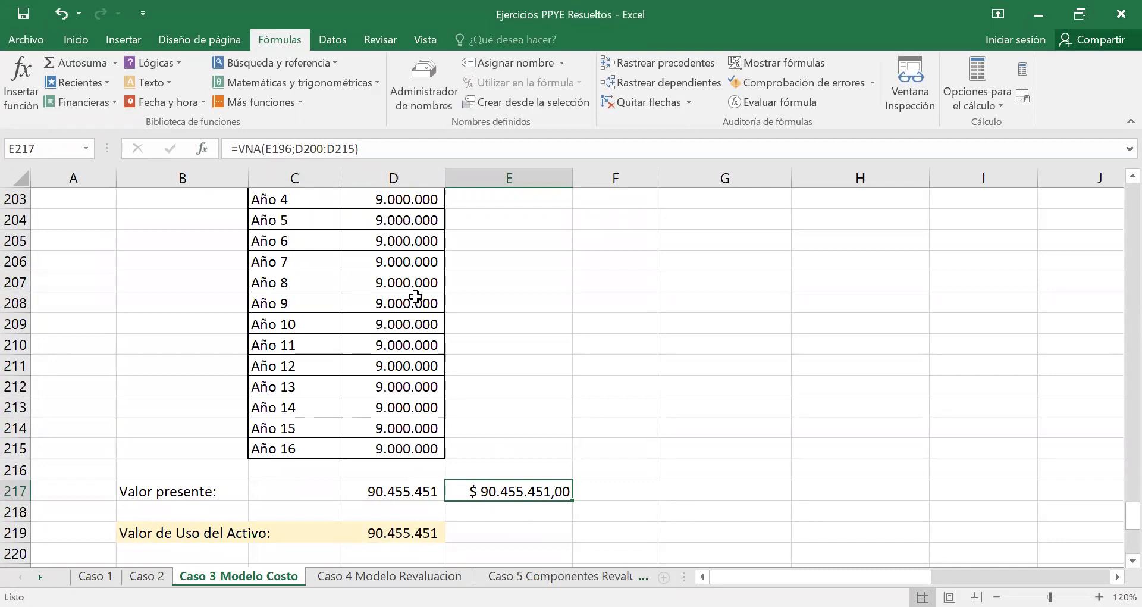
# Clear the VNA check formula from E217.
pyautogui.click(612, 495)
pyautogui.click(541, 492)
pyautogui.press('Delete')
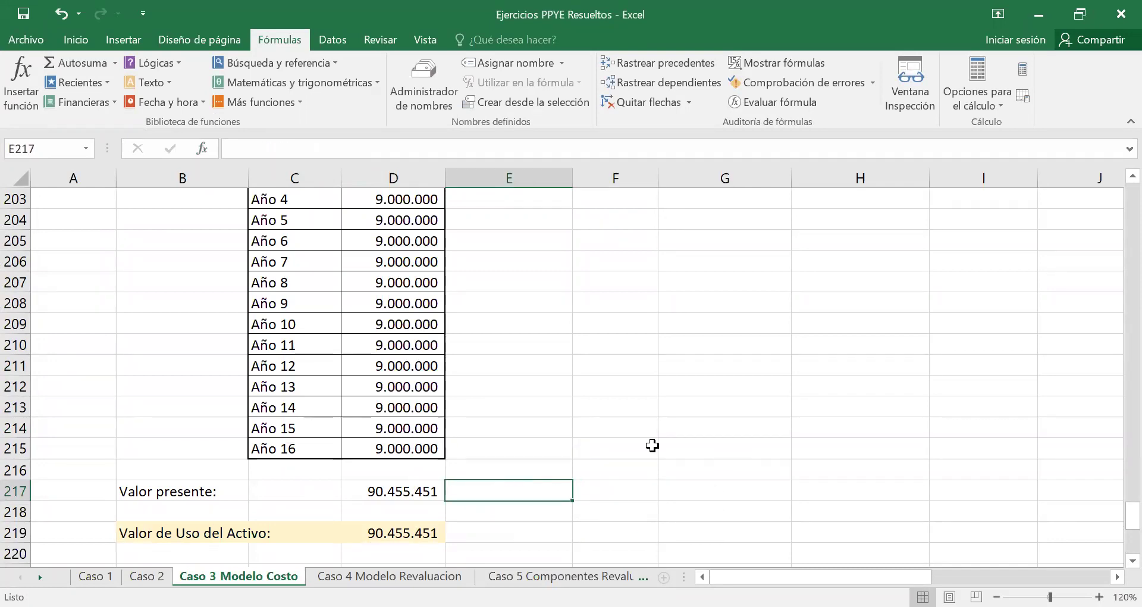
# Review the value in use in D219, the Valor recuperable definition in B223 and the comparison of both values in B225:E227.
pyautogui.scroll(-1, 273, 508)
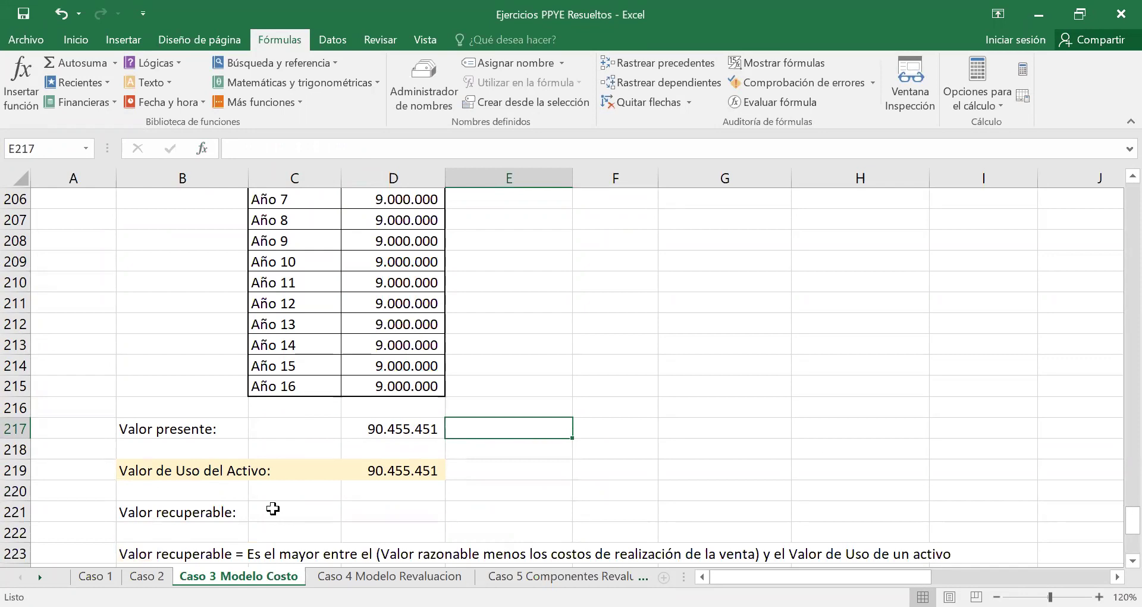
pyautogui.click(408, 470)
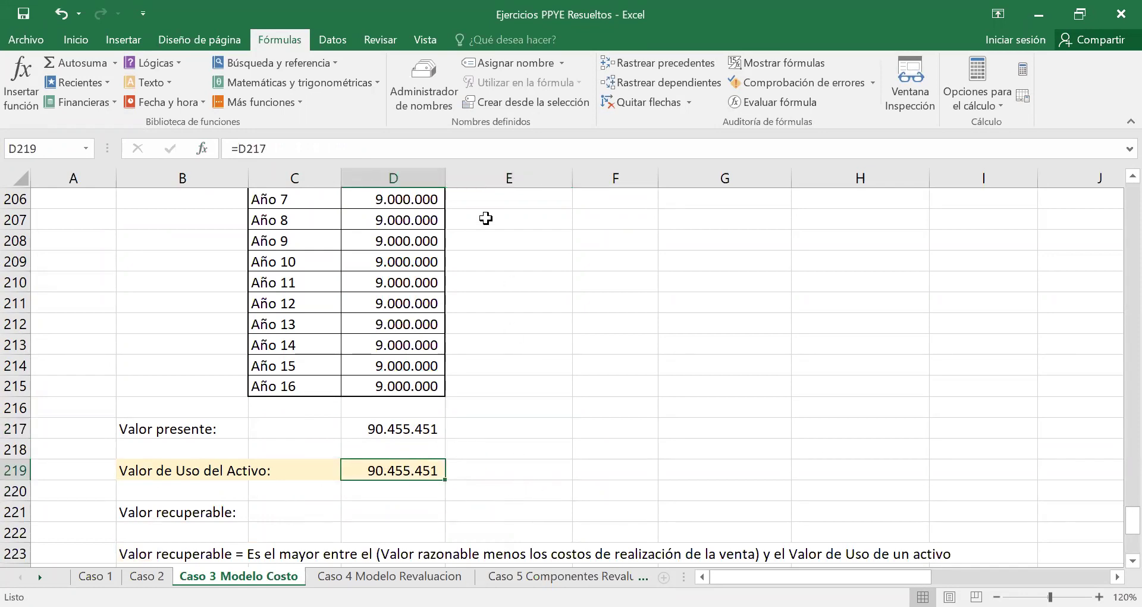
pyautogui.scroll(-3, 563, 293)
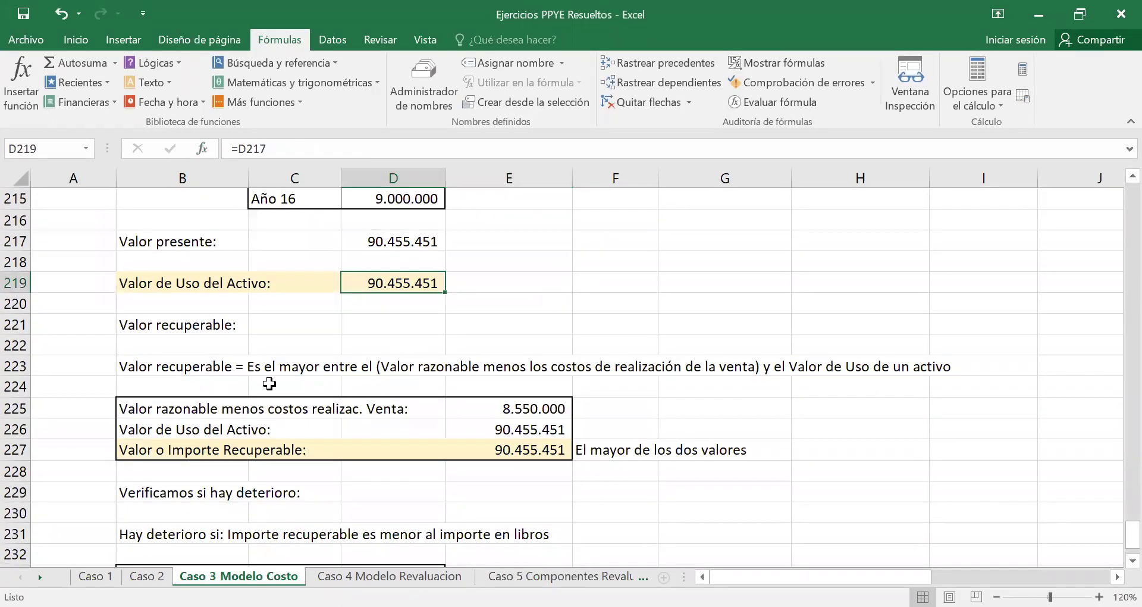
pyautogui.click(176, 364)
pyautogui.click(194, 409)
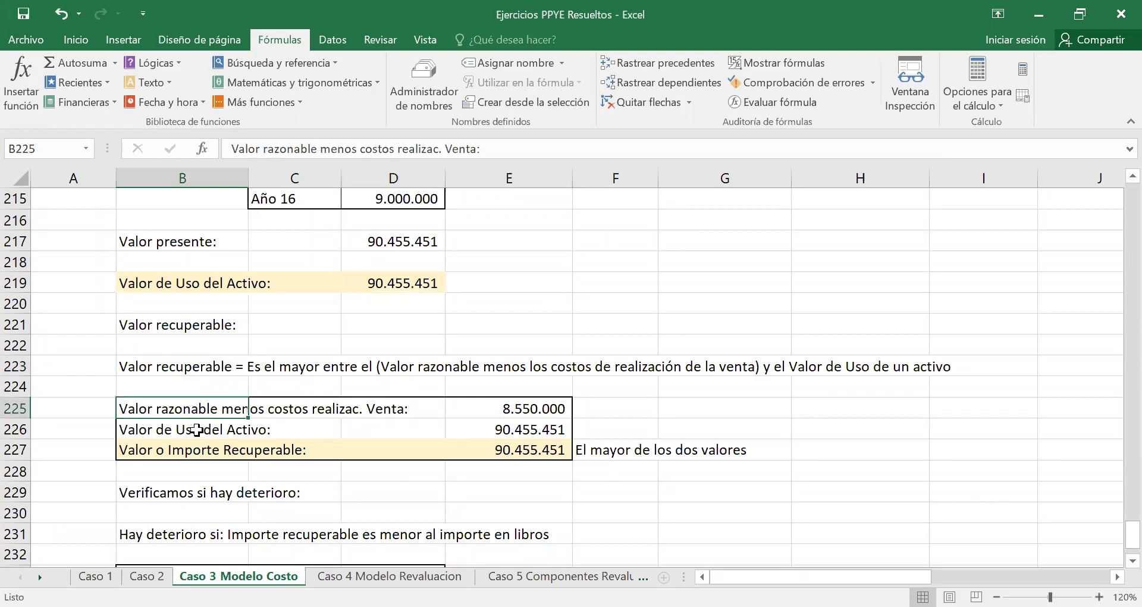
pyautogui.click(194, 428)
pyautogui.click(544, 415)
pyautogui.moveTo(538, 430); pyautogui.dragTo(152, 428)
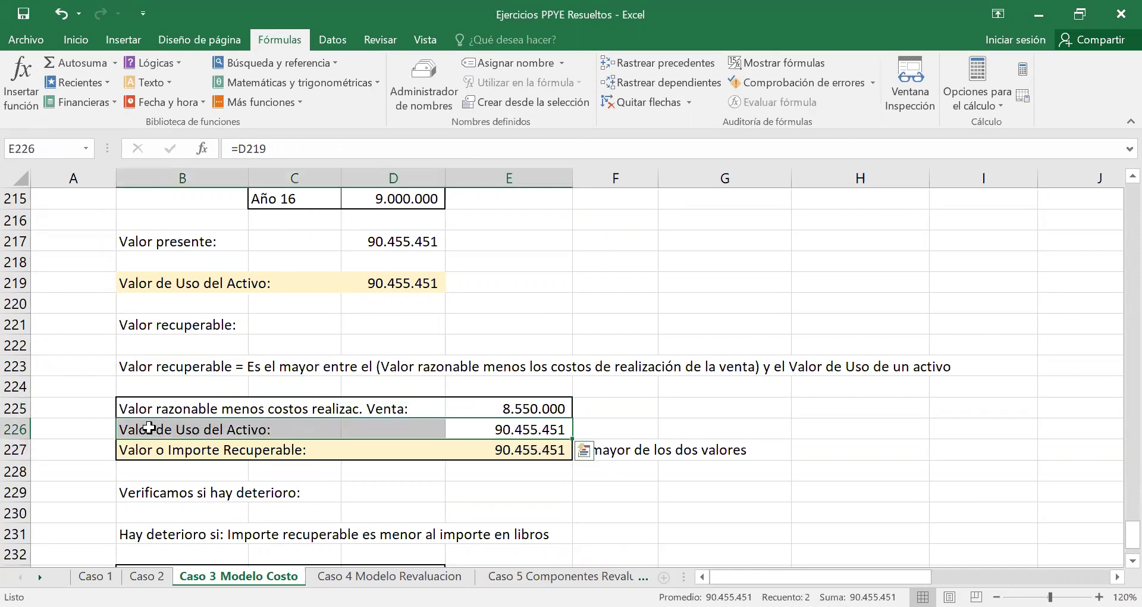
pyautogui.click(552, 451)
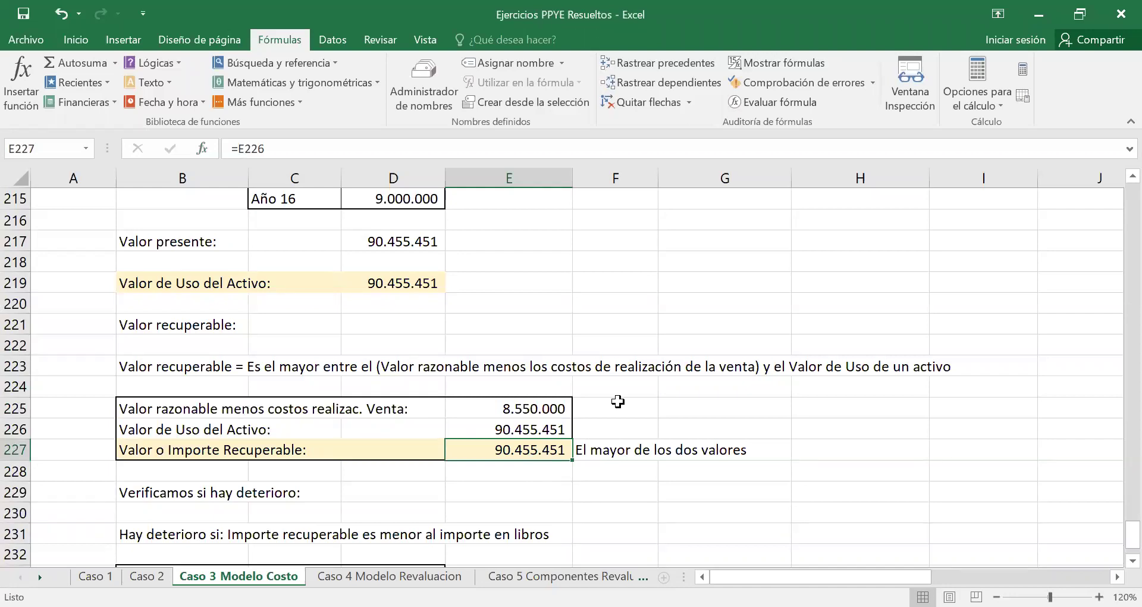
# Examine the Valor en libros in D233 and trace it back to the book value calculation in B171:D174.
pyautogui.scroll(-1, 618, 404)
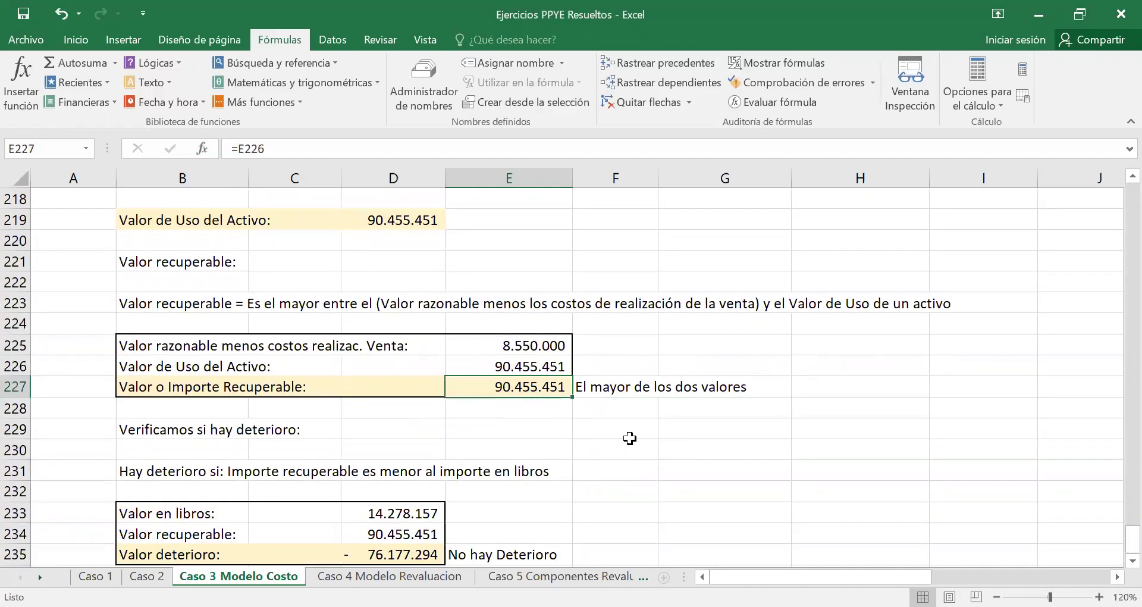
pyautogui.scroll(-1, 630, 439)
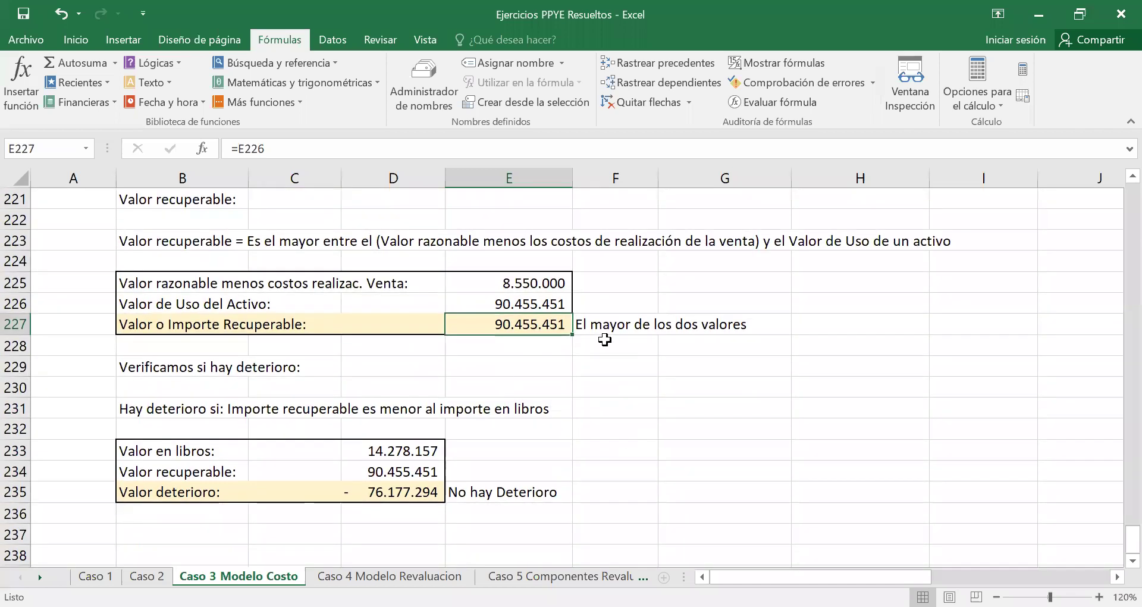
pyautogui.scroll(-1, 184, 405)
pyautogui.click(184, 390)
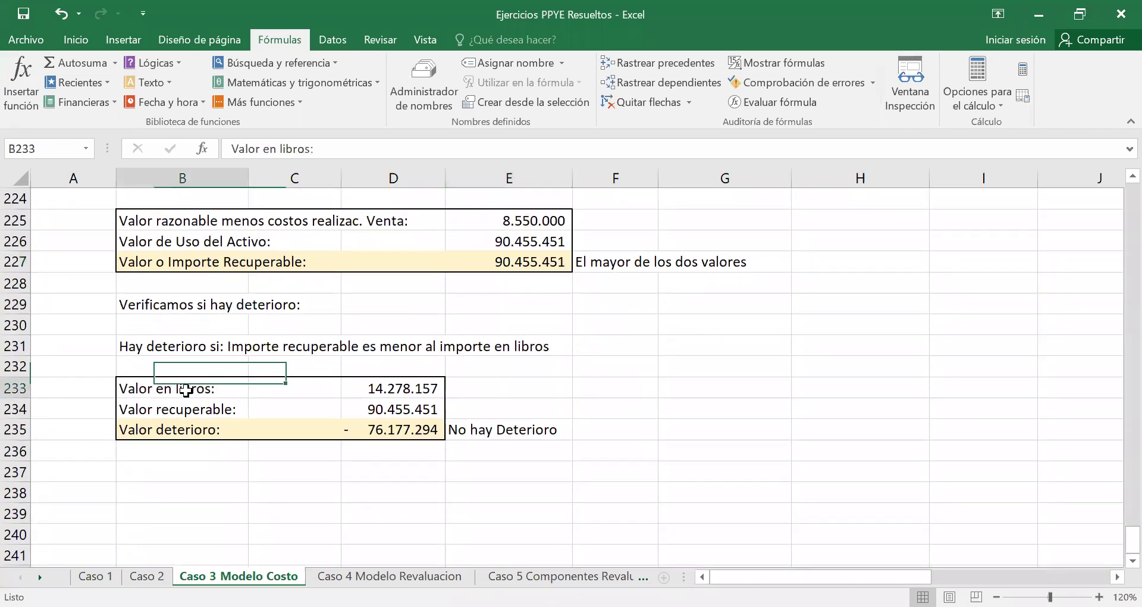
pyautogui.click(444, 389)
pyautogui.scroll(7, 619, 324)
pyautogui.scroll(9, 599, 320)
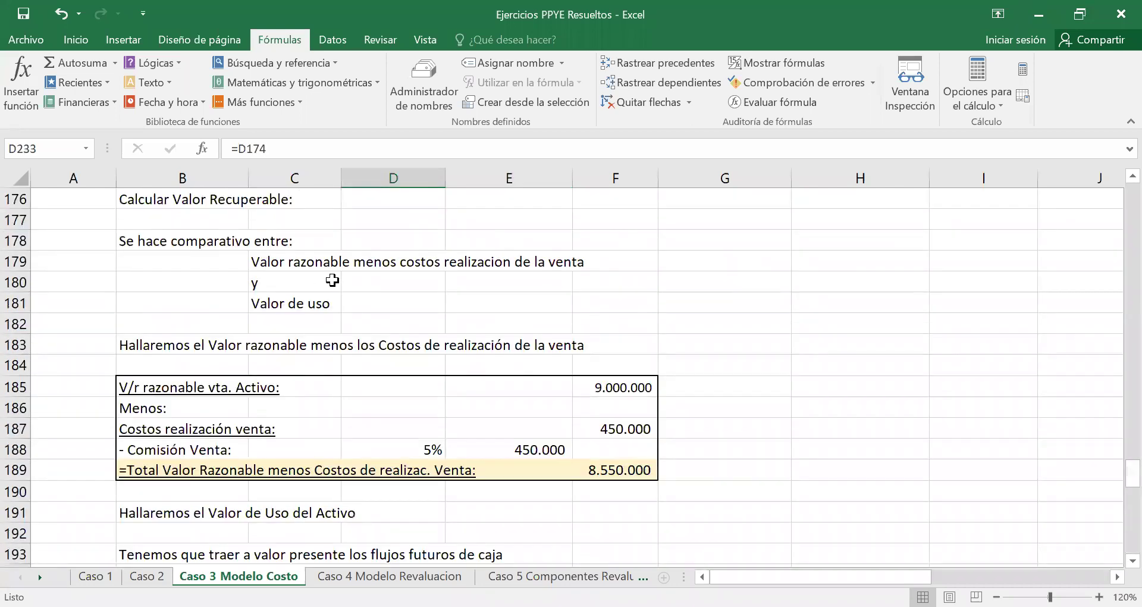
pyautogui.scroll(1, 369, 237)
pyautogui.scroll(2, 351, 265)
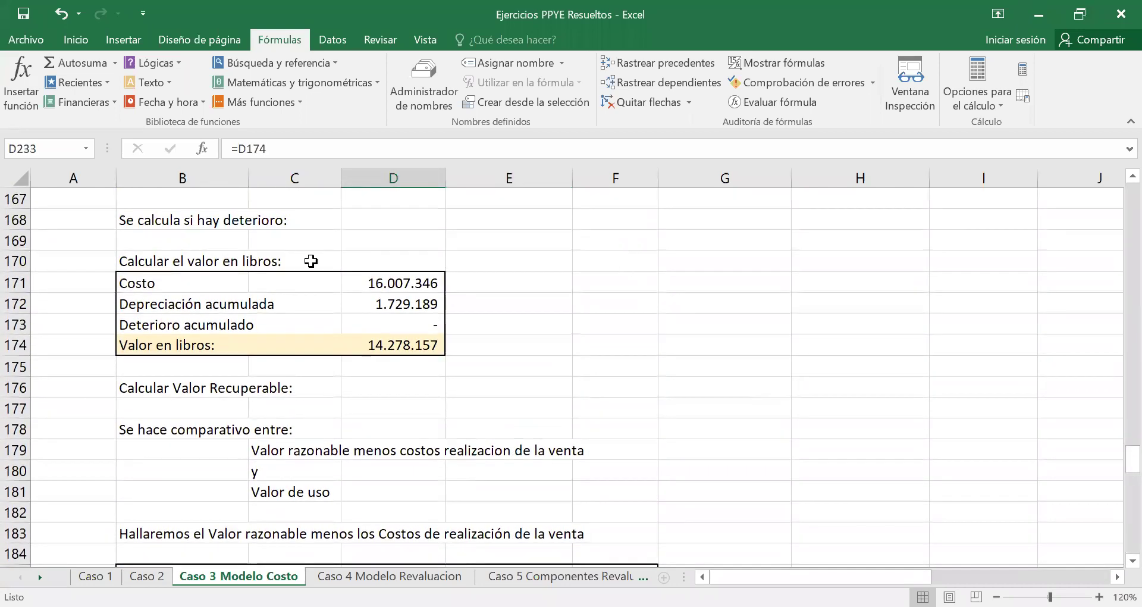
pyautogui.scroll(-10, 572, 393)
pyautogui.scroll(-9, 565, 387)
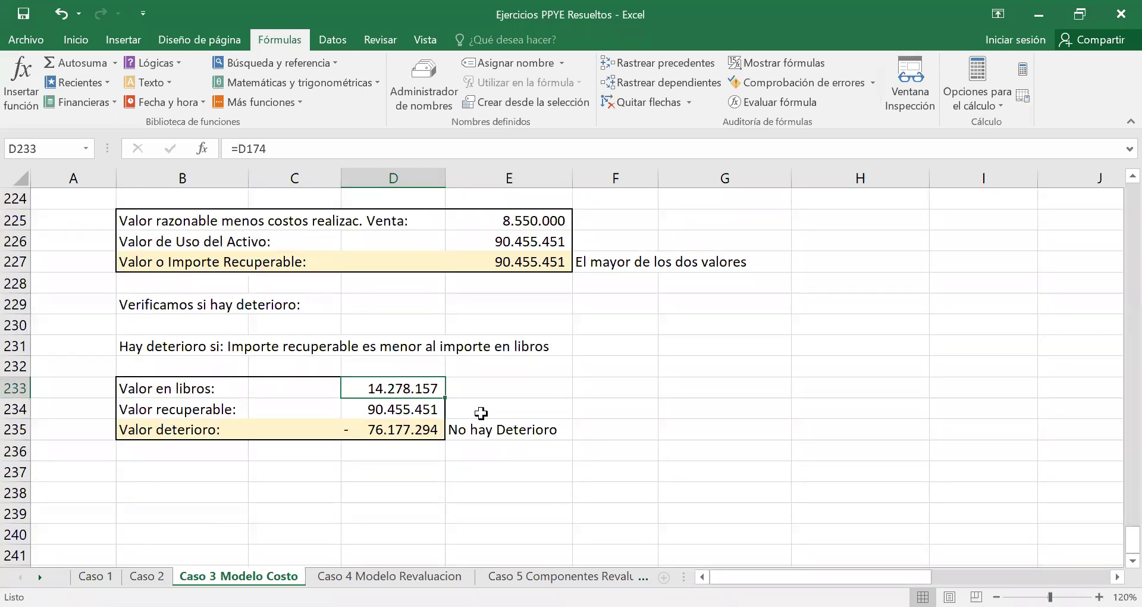
# Compare the recoverable value in D234 with its source E227, the impairment rule in B231 and the Valor deterioro formula in D235.
pyautogui.click(386, 410)
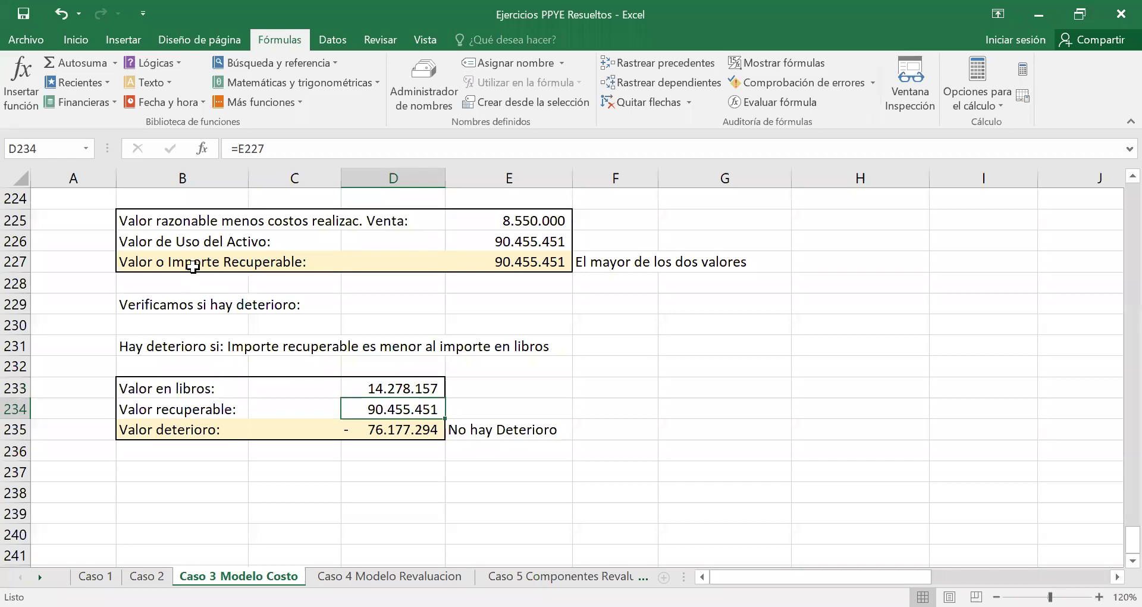
pyautogui.click(539, 261)
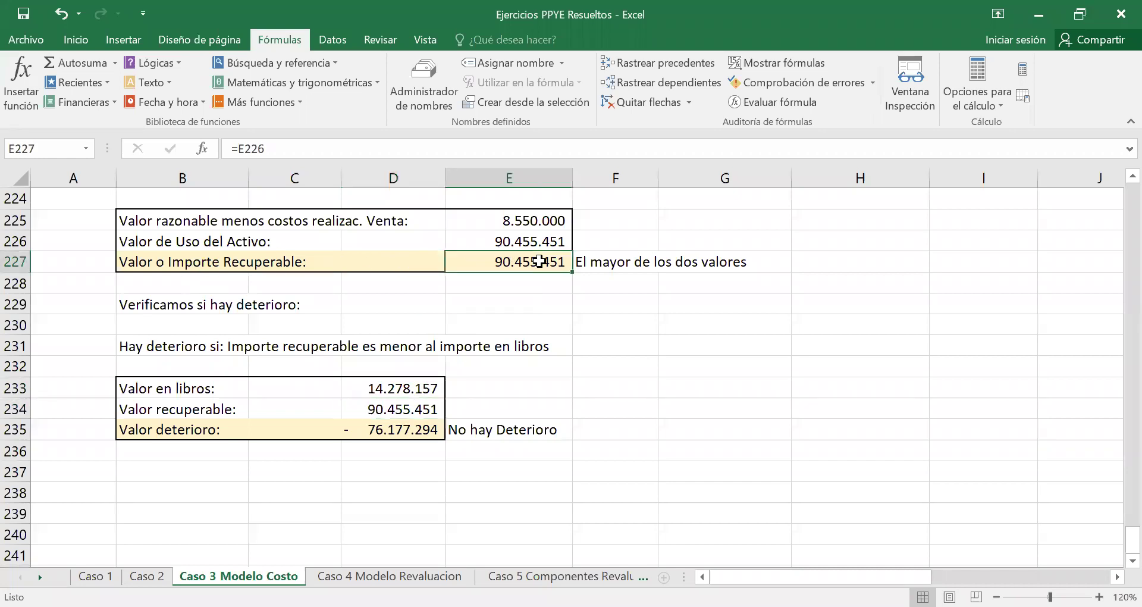
pyautogui.click(410, 411)
pyautogui.click(383, 428)
pyautogui.click(196, 346)
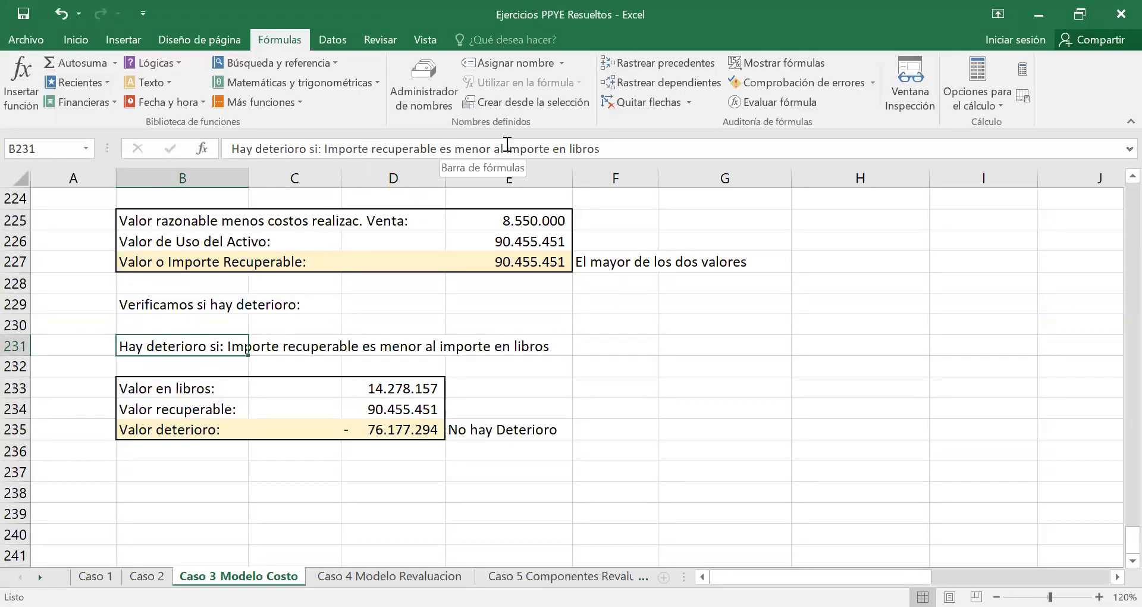
pyautogui.click(403, 410)
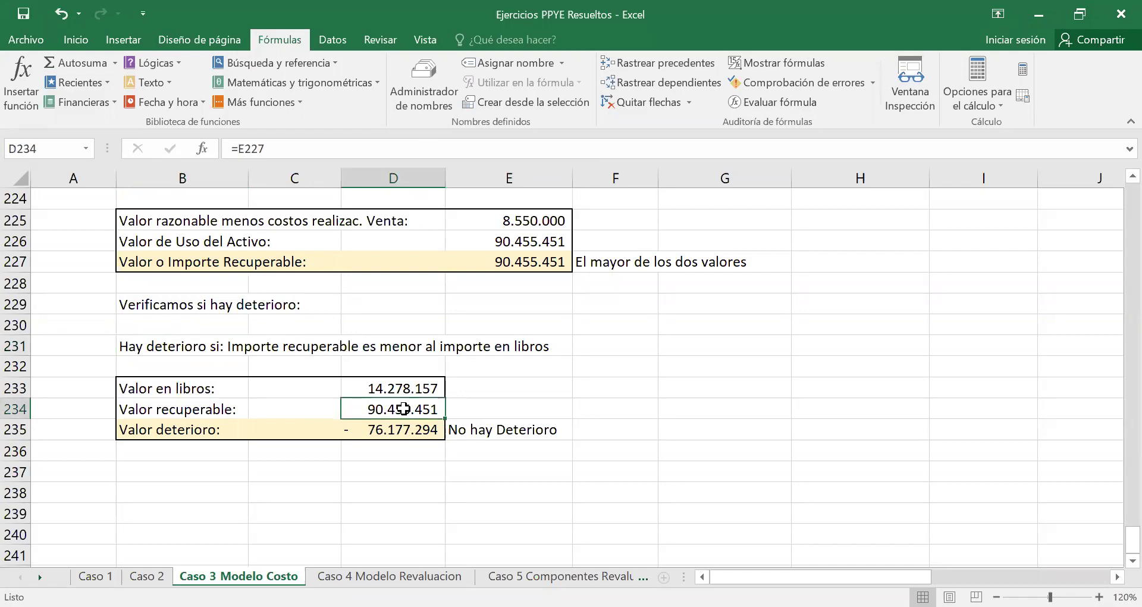
pyautogui.click(438, 431)
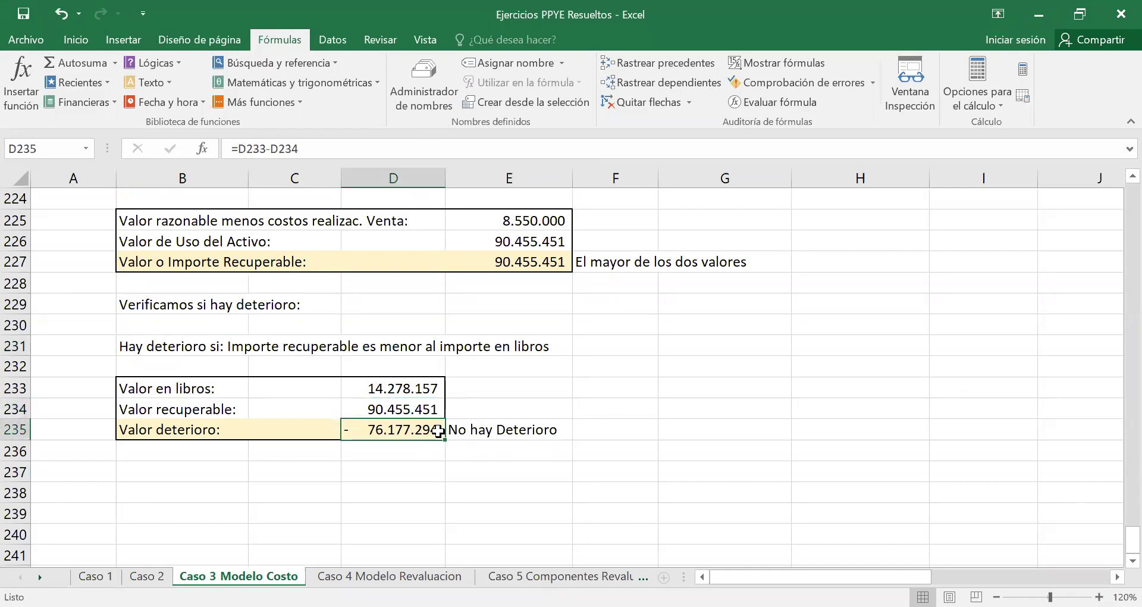
pyautogui.click(479, 431)
pyautogui.click(503, 454)
pyautogui.click(509, 470)
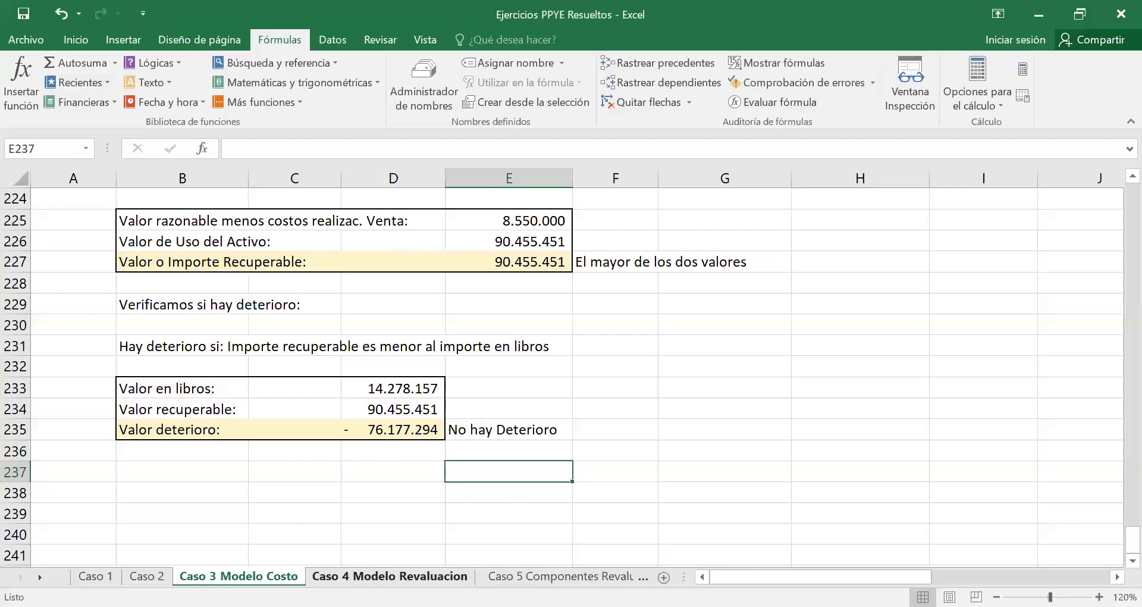
# Look through the whole Caso 3 Modelo Costo sheet again, from the initial measurement to the year 2 impairment result.
pyautogui.scroll(3, 217, 472)
pyautogui.scroll(20, 212, 472)
pyautogui.scroll(17, 213, 472)
pyautogui.scroll(20, 234, 474)
pyautogui.scroll(15, 233, 474)
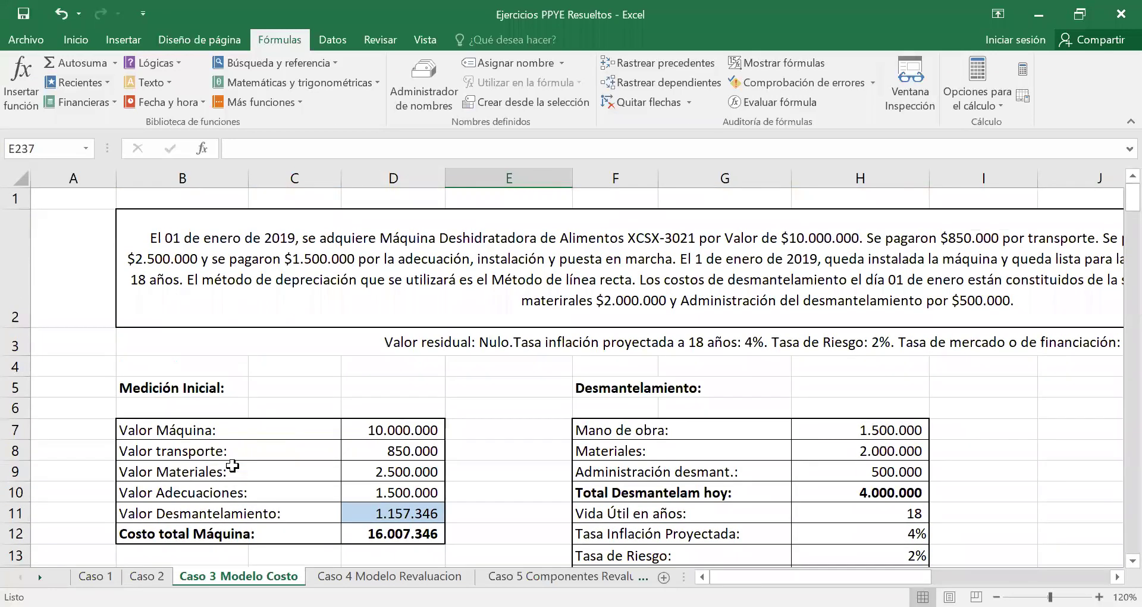
pyautogui.scroll(-11, 228, 401)
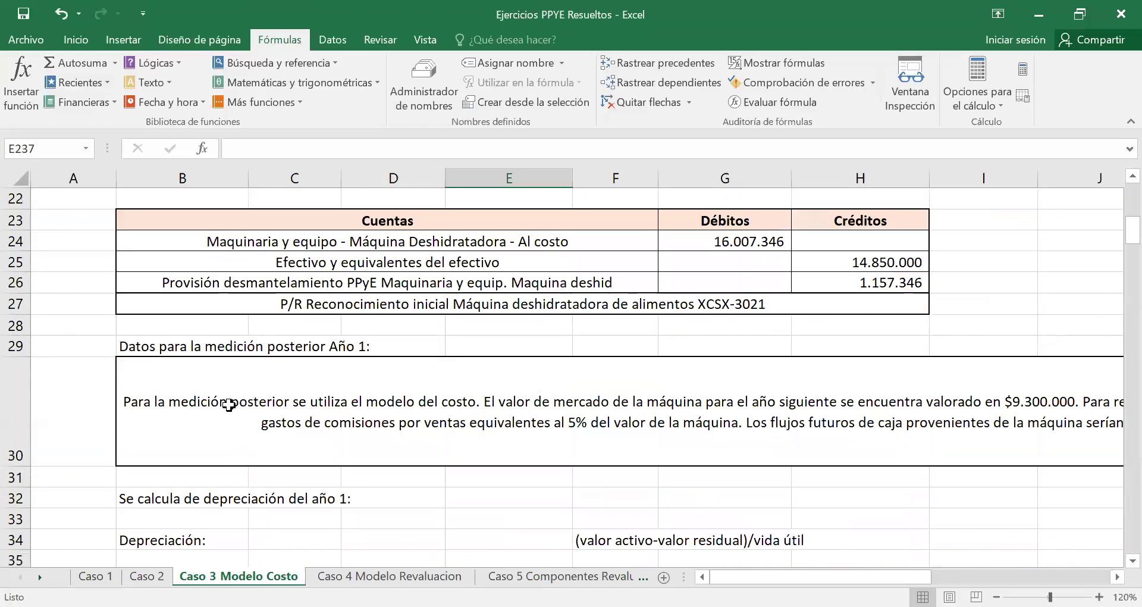
pyautogui.scroll(-10, 228, 406)
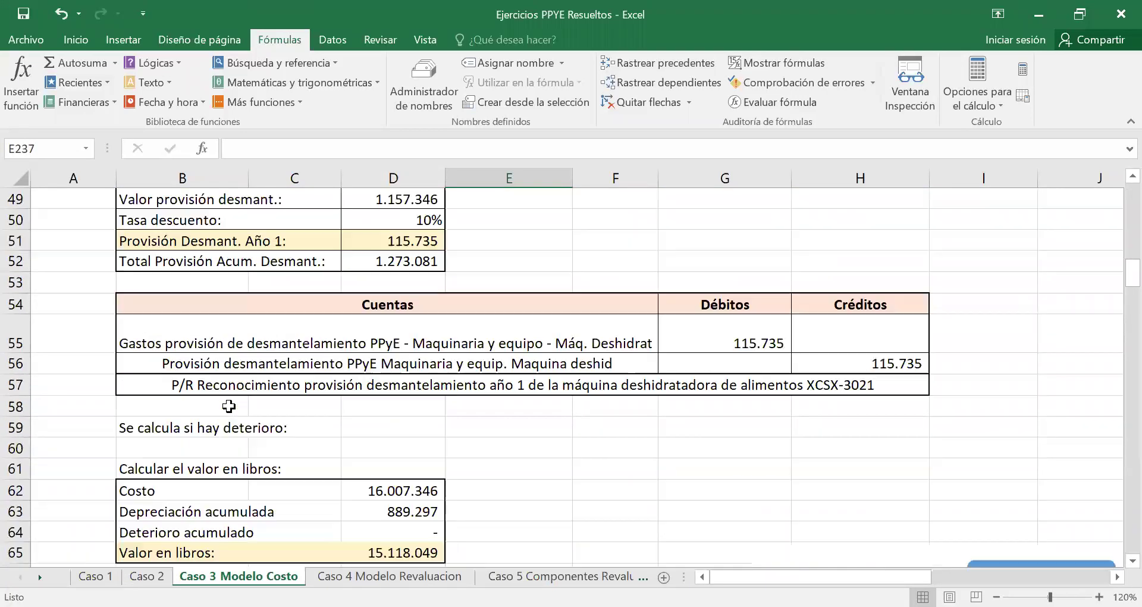
pyautogui.scroll(-8, 229, 407)
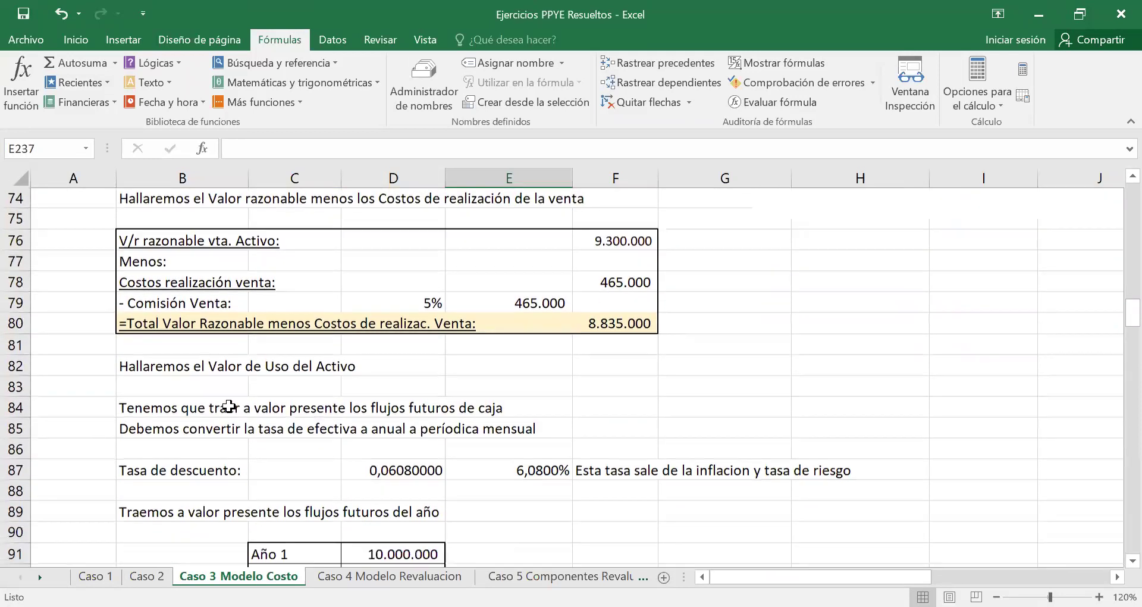
pyautogui.scroll(-13, 229, 406)
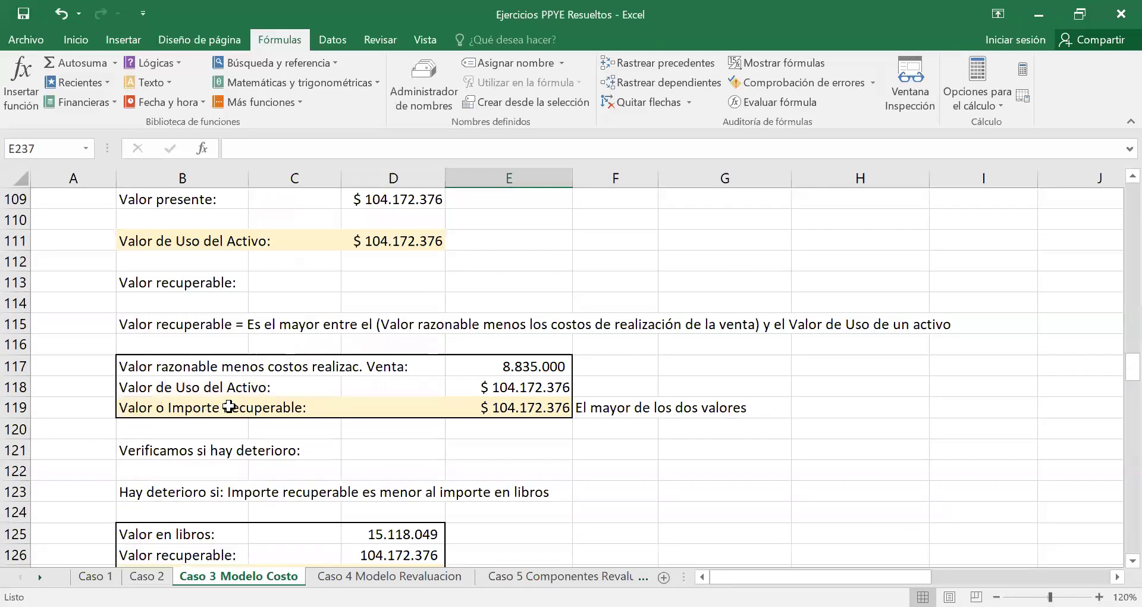
pyautogui.scroll(-12, 230, 406)
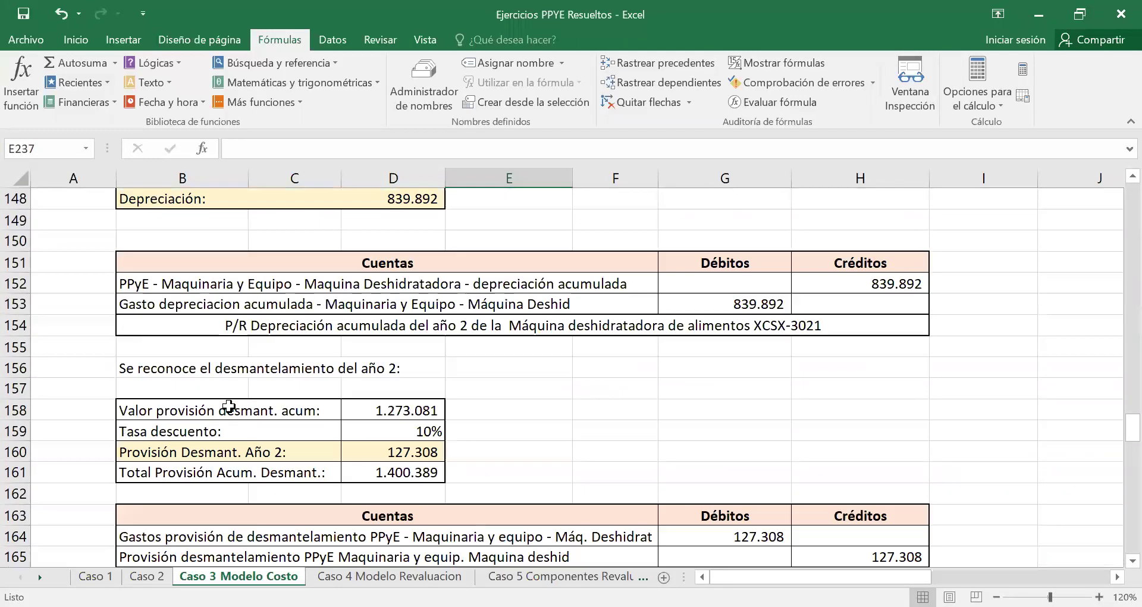
pyautogui.scroll(-9, 229, 406)
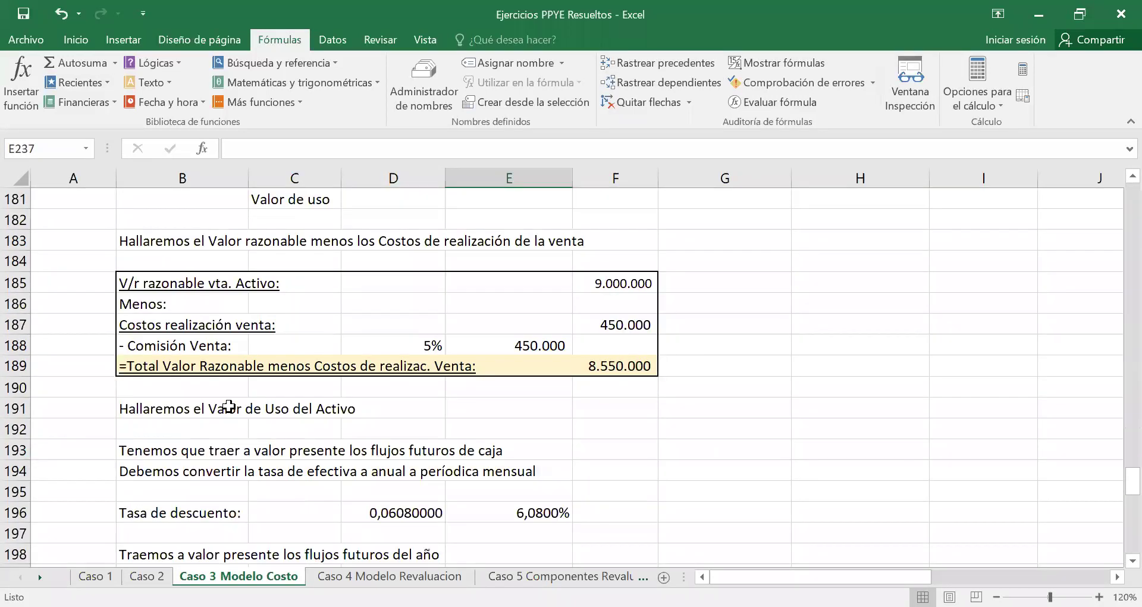
pyautogui.scroll(-10, 229, 406)
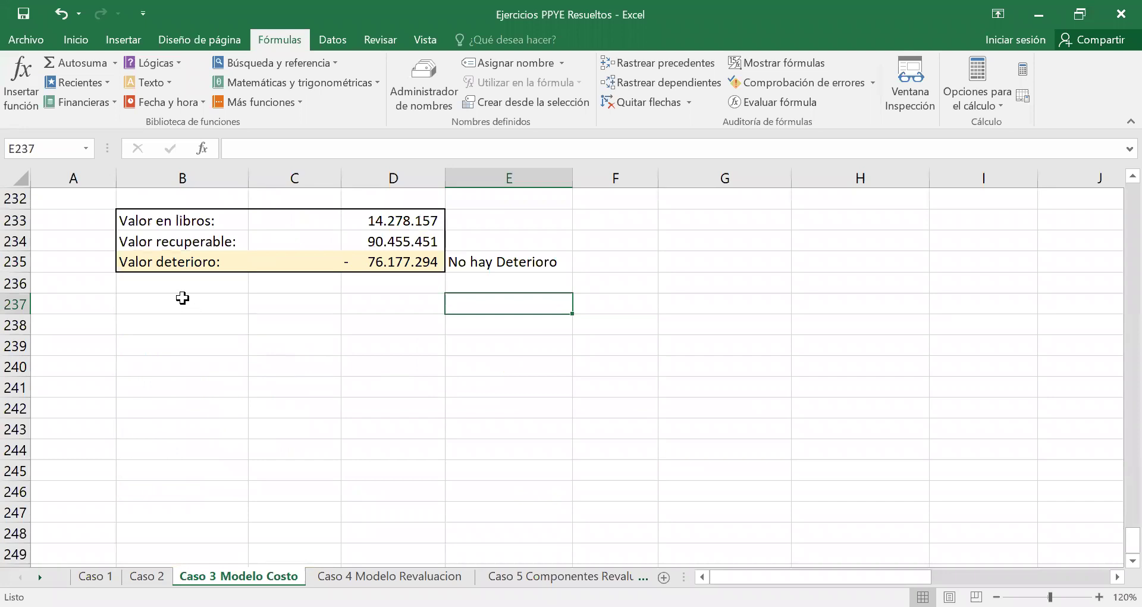
# Review the year 2 impairment section of Caso 3 Modelo Costo again, tracing the book value back to the Costo in D171.
pyautogui.click(182, 298)
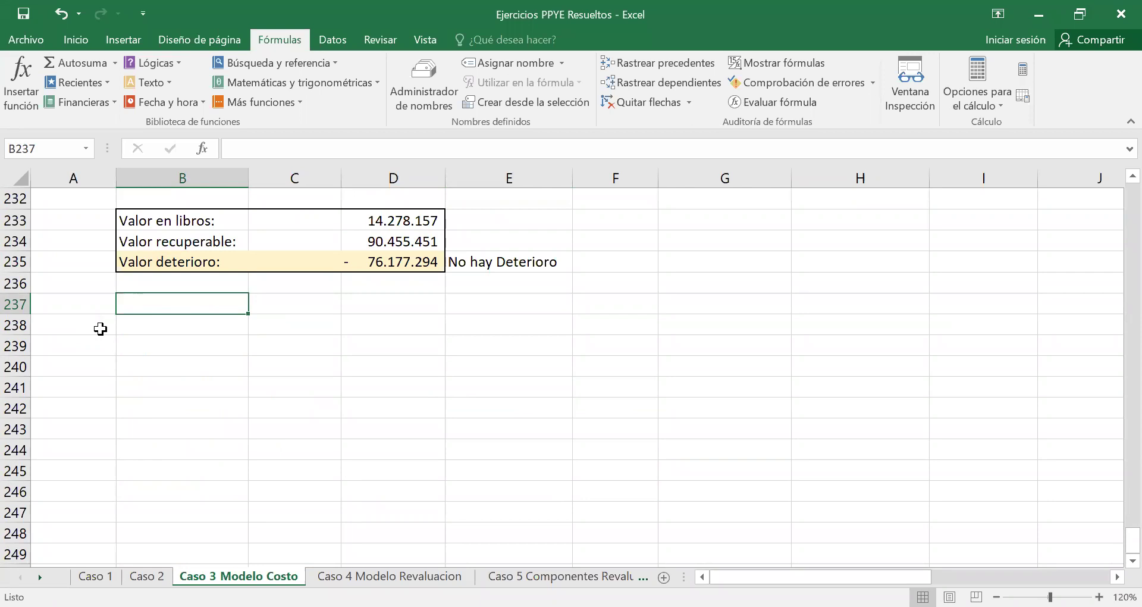
pyautogui.scroll(3, 301, 365)
pyautogui.scroll(8, 382, 388)
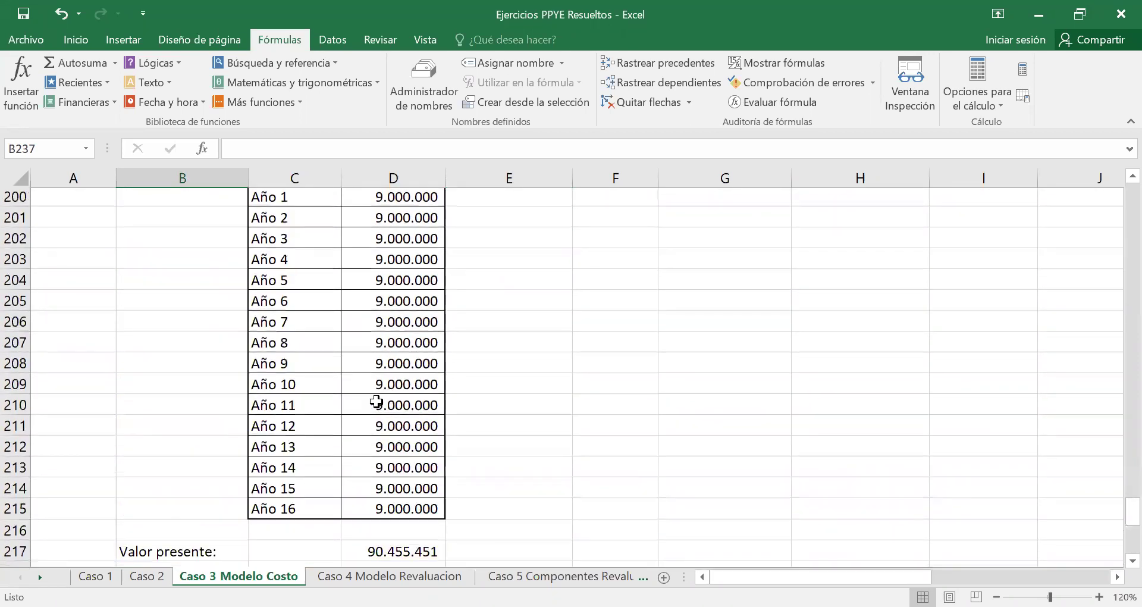
pyautogui.scroll(-6, 294, 400)
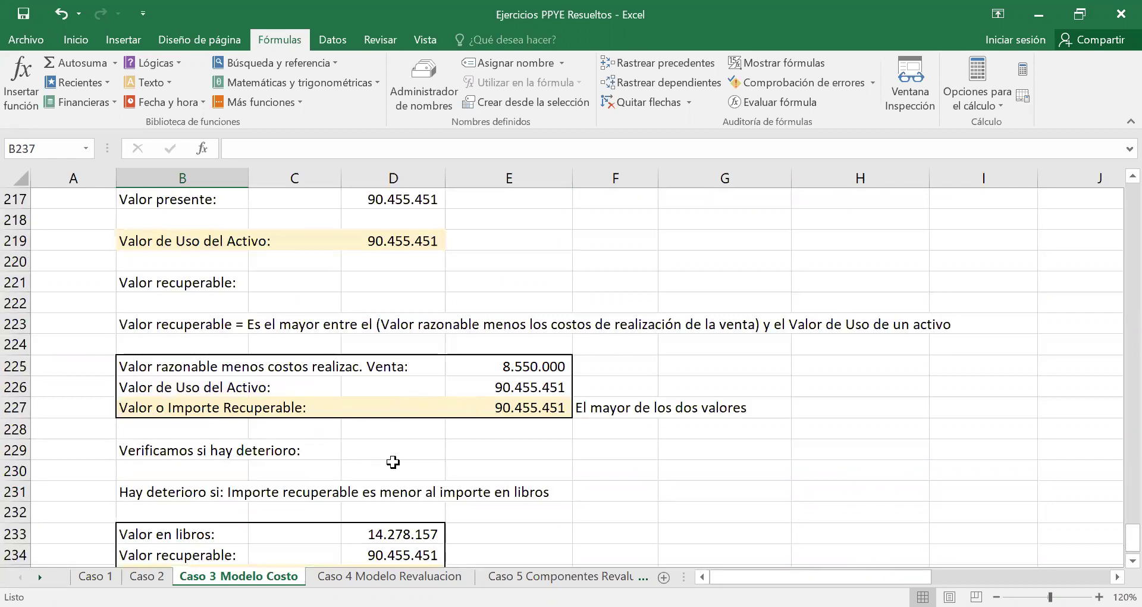
pyautogui.scroll(-2, 392, 463)
pyautogui.scroll(12, 393, 463)
pyautogui.scroll(9, 394, 462)
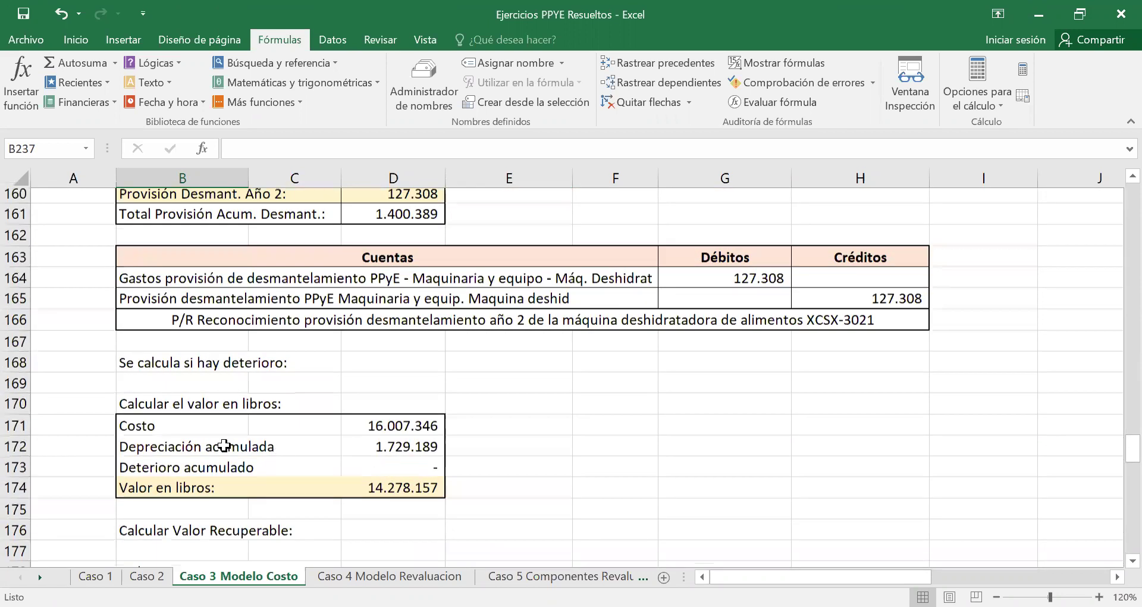
pyautogui.click(389, 429)
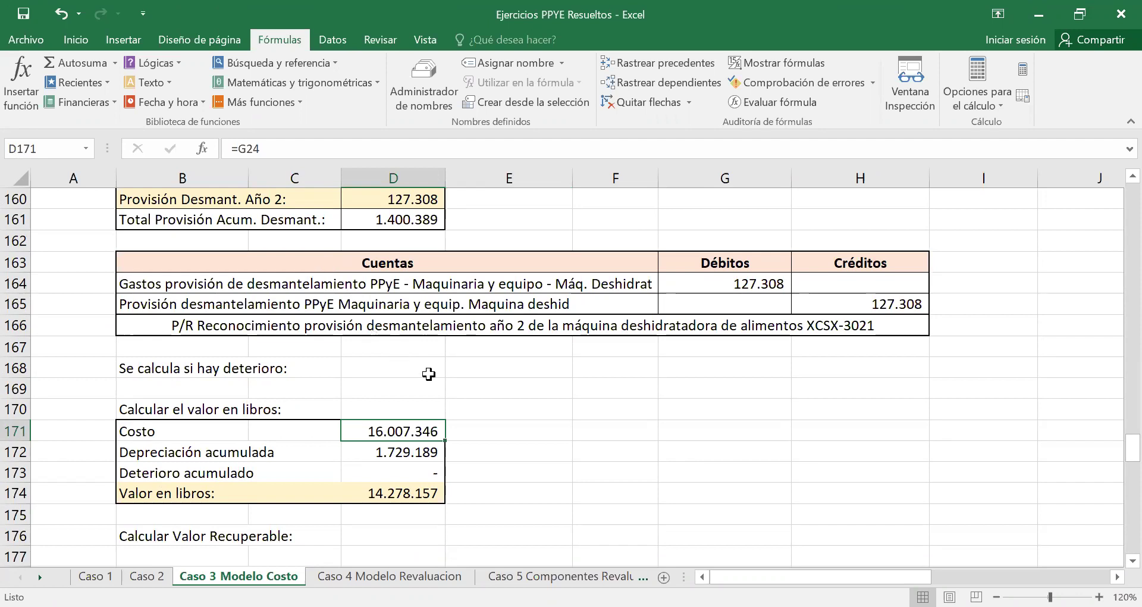
# Examine the historical cost, accumulated depreciation and accumulated impairment in D137:D139 used for the year 2 depreciation.
pyautogui.scroll(7, 416, 385)
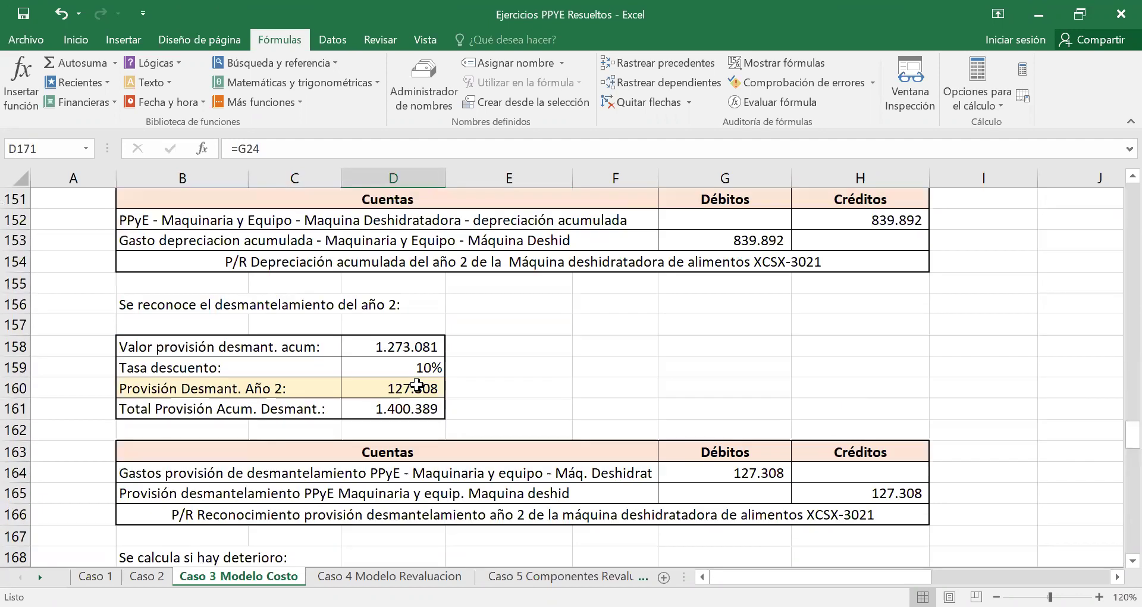
pyautogui.scroll(4, 416, 384)
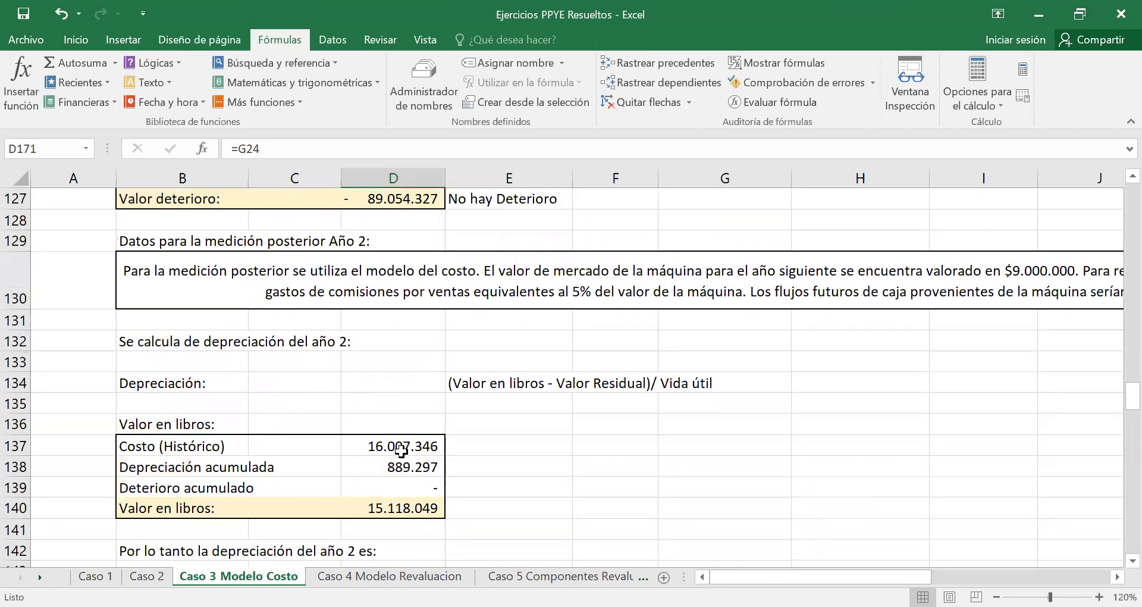
pyautogui.click(419, 445)
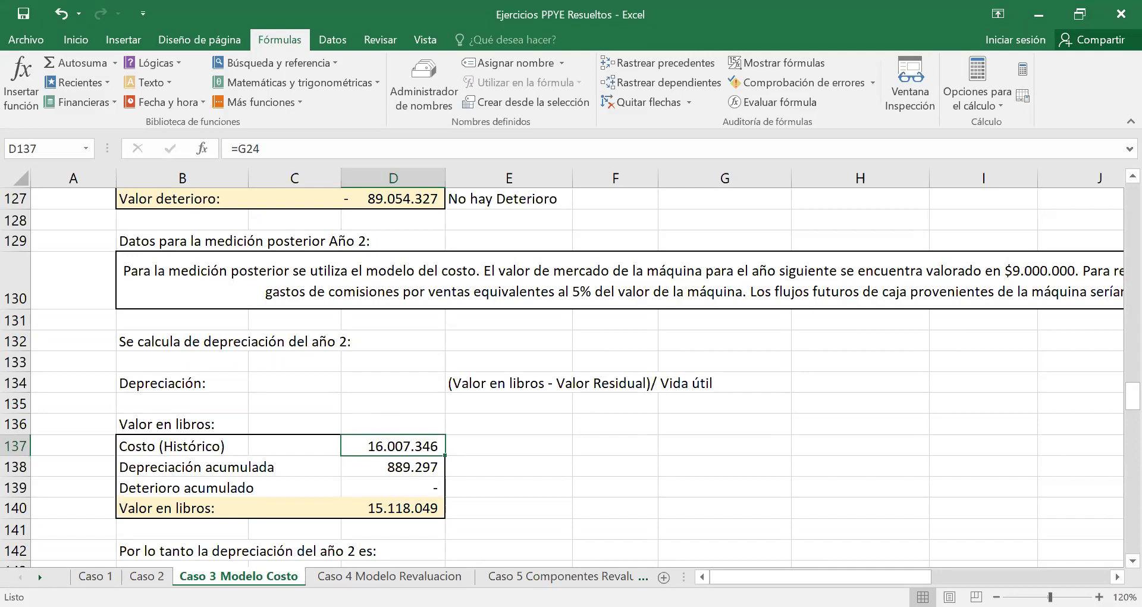
pyautogui.click(379, 463)
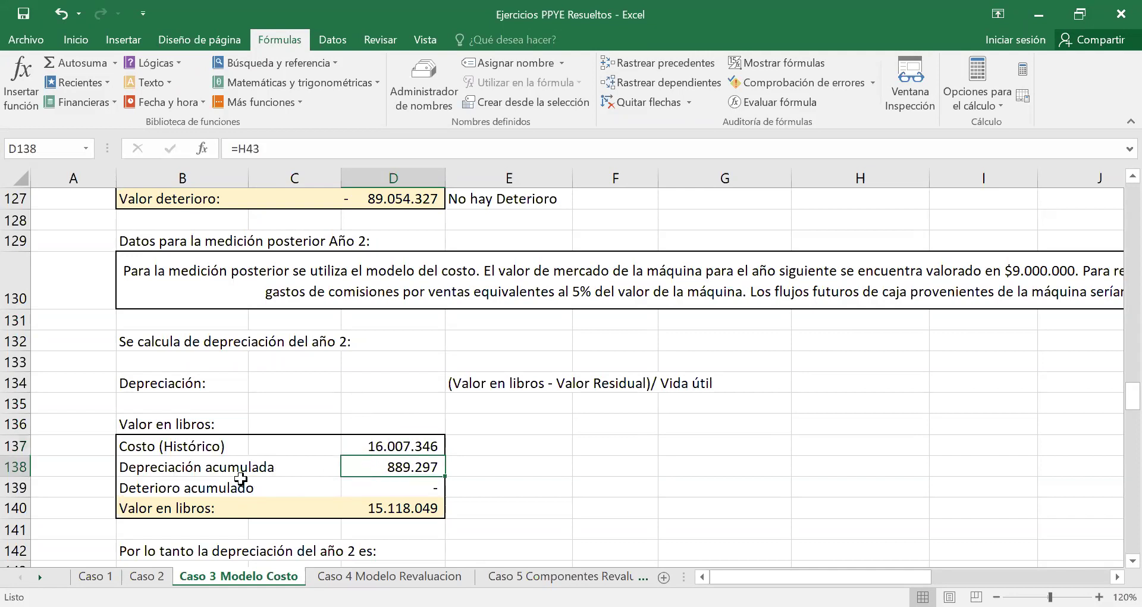
pyautogui.click(375, 487)
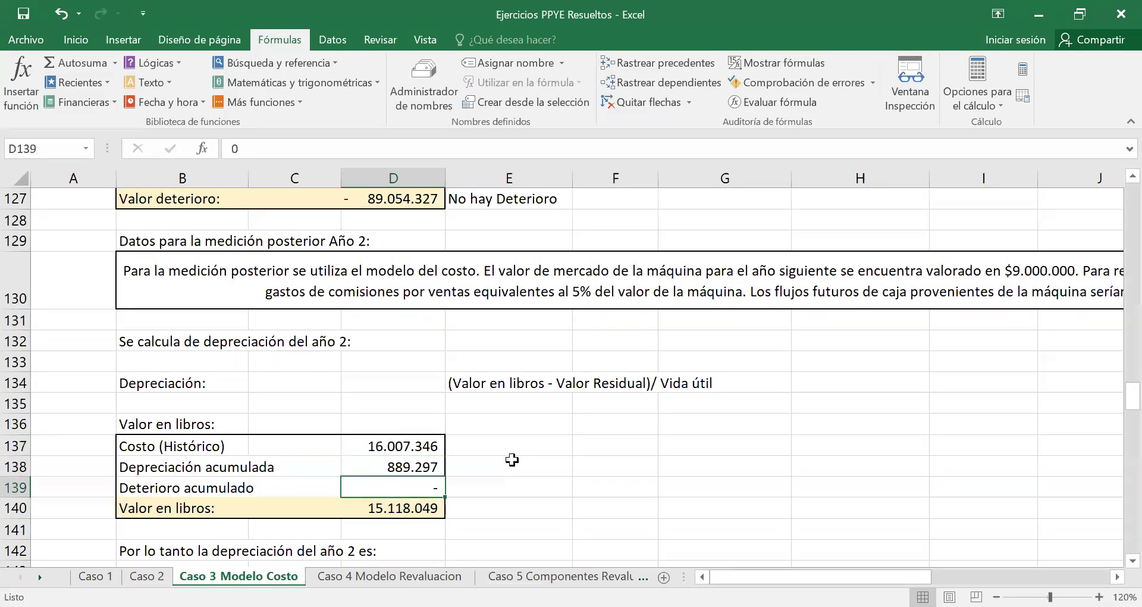
# Check how the Valor en libros in D140 is built from the cost, accumulated depreciation and accumulated impairment above it.
pyautogui.scroll(1, 512, 459)
pyautogui.scroll(-2, 513, 460)
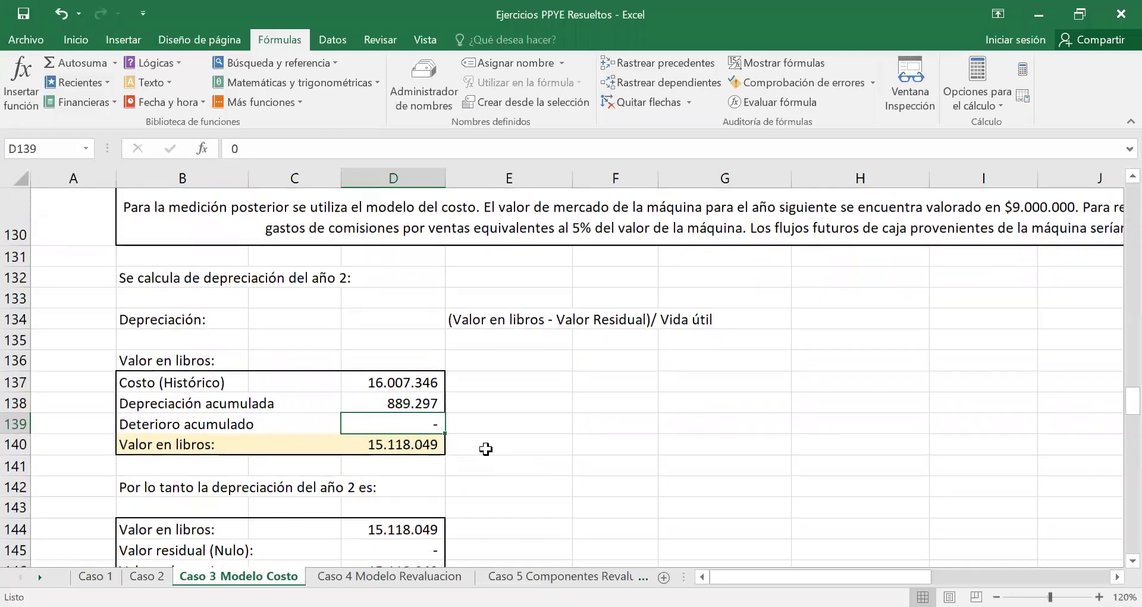
pyautogui.scroll(-1, 250, 327)
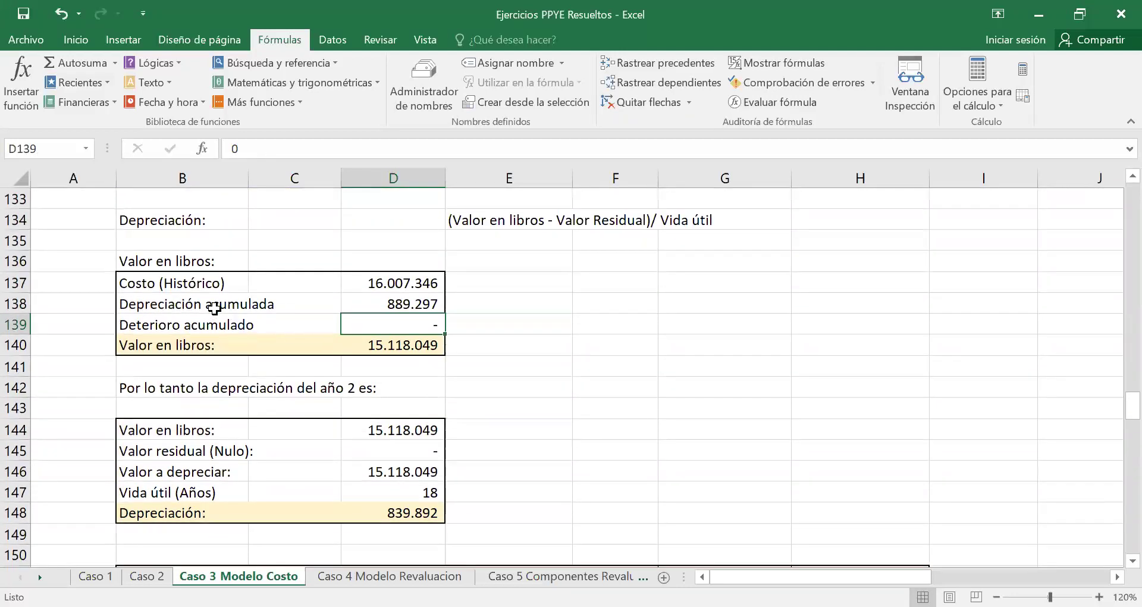
pyautogui.click(403, 285)
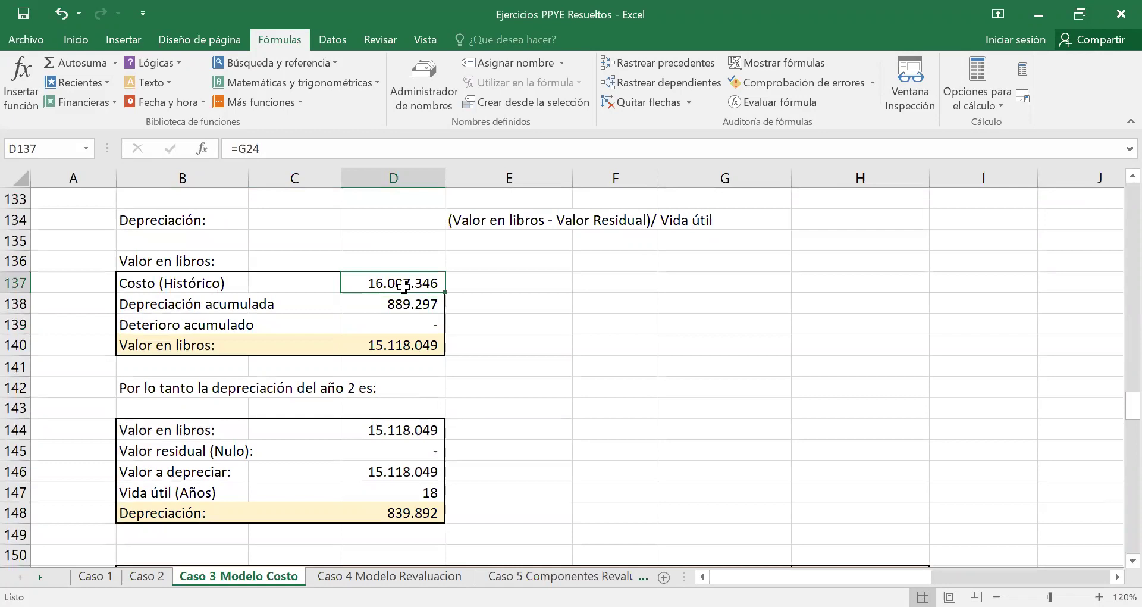
pyautogui.click(385, 300)
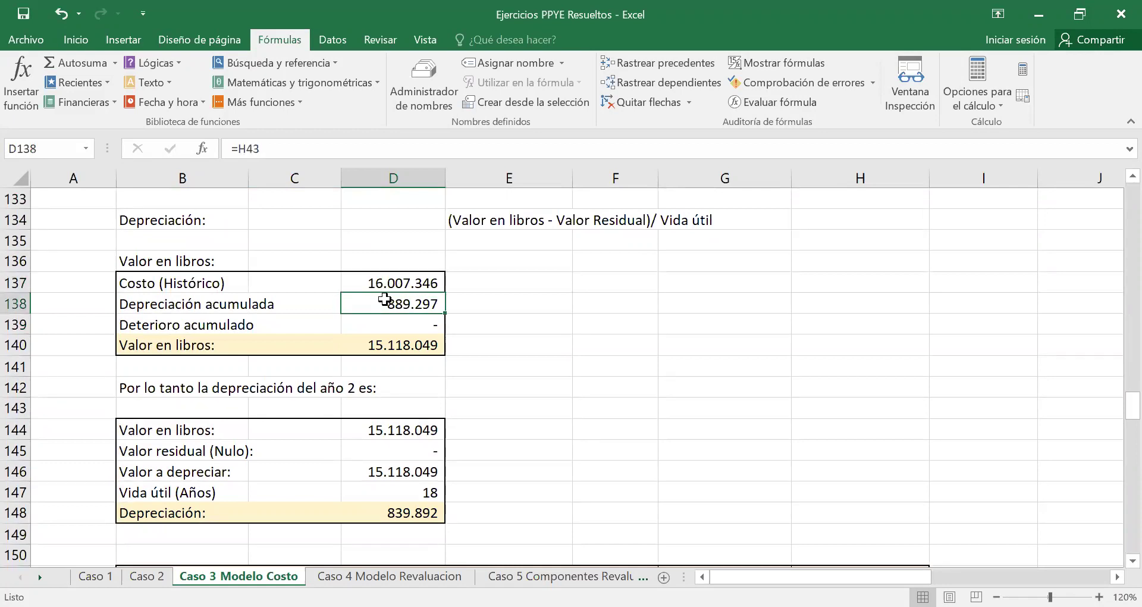
pyautogui.click(377, 323)
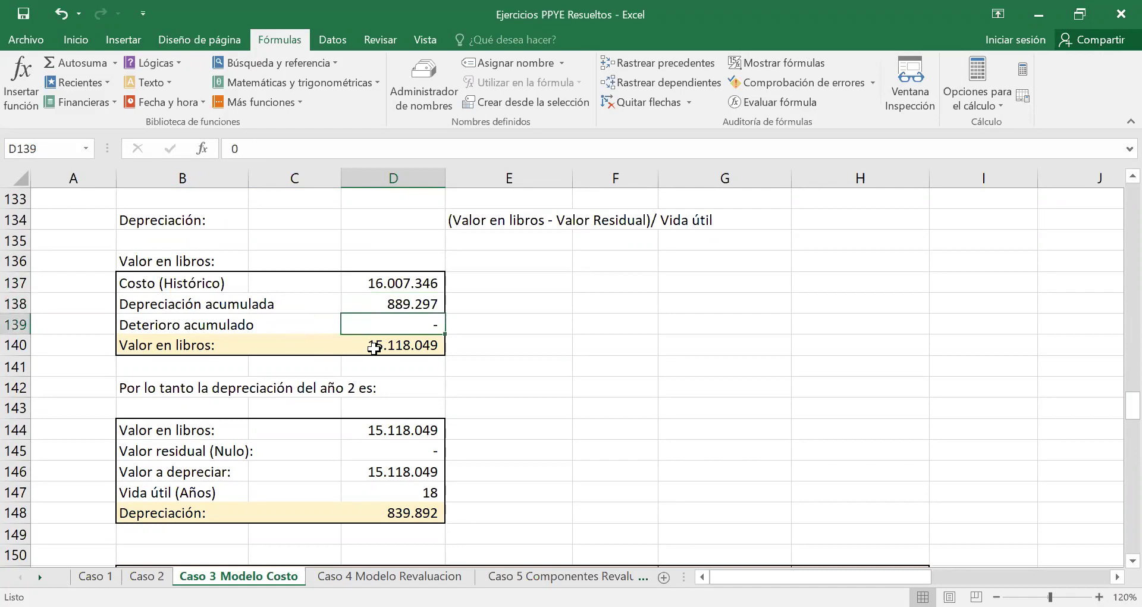
pyautogui.click(373, 348)
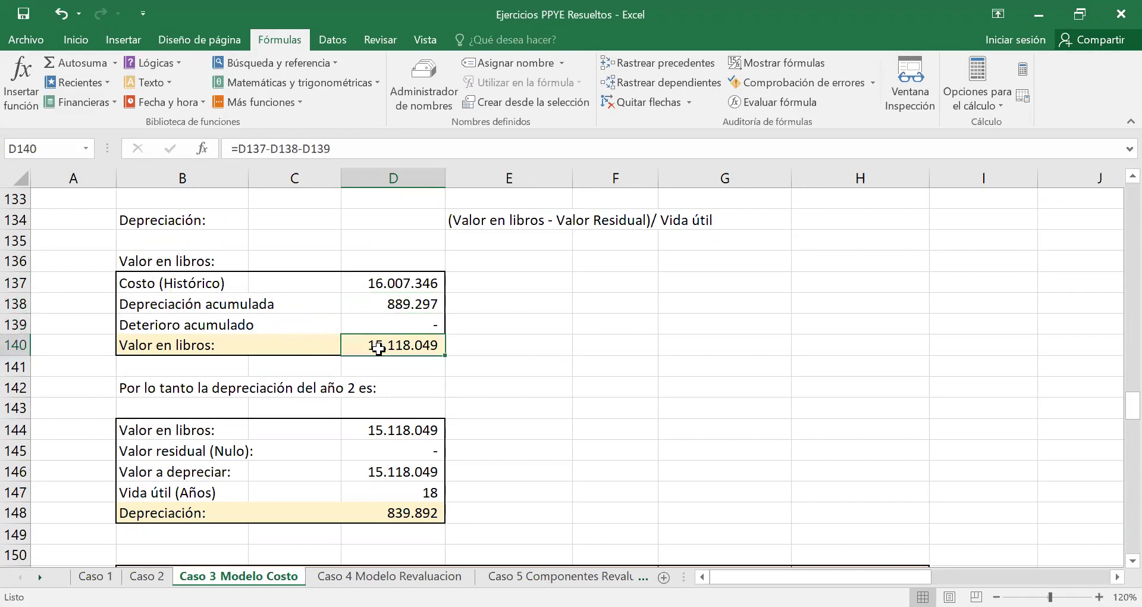
# Compare the Valor en libros in D144 and Valor a depreciar in D146 with the book value components in D137:D139.
pyautogui.click(403, 428)
pyautogui.click(398, 471)
pyautogui.click(394, 435)
pyautogui.click(374, 284)
pyautogui.click(379, 308)
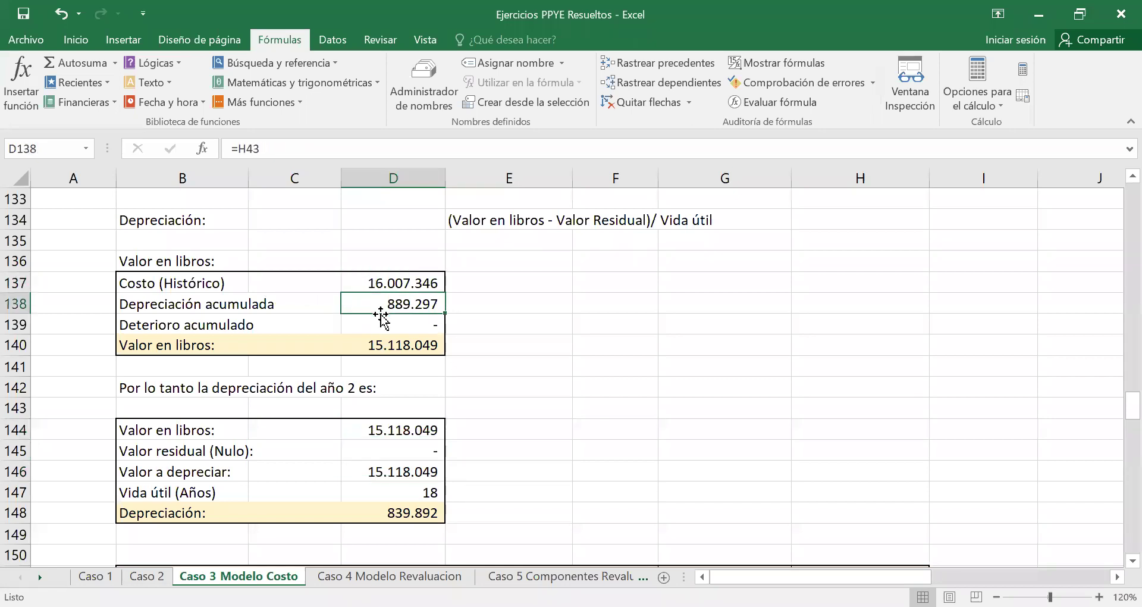
pyautogui.click(382, 322)
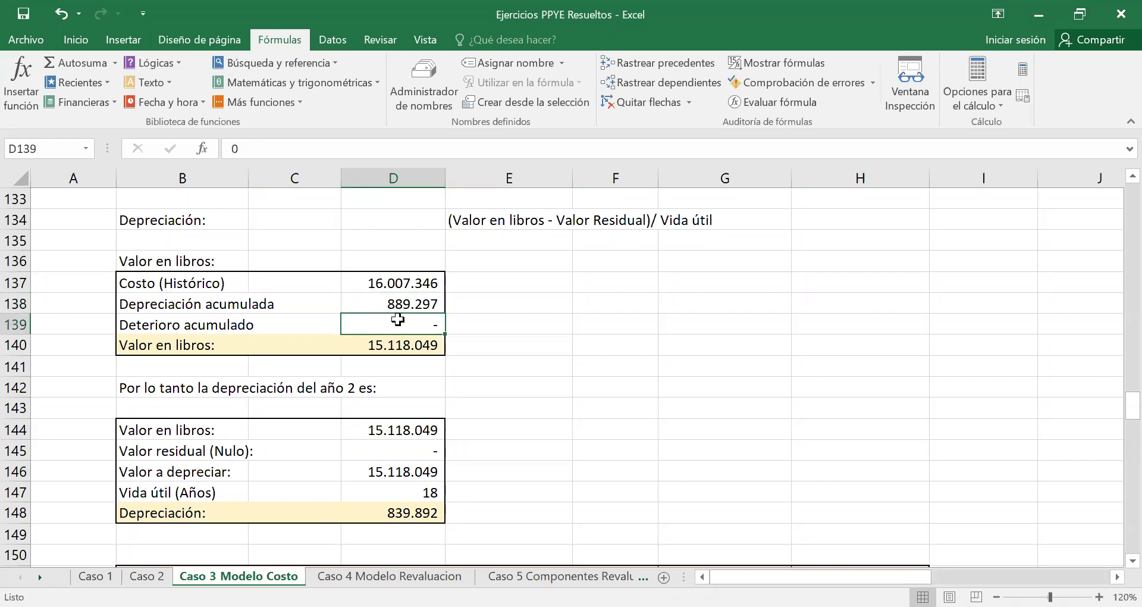
pyautogui.moveTo(403, 284); pyautogui.dragTo(400, 323)
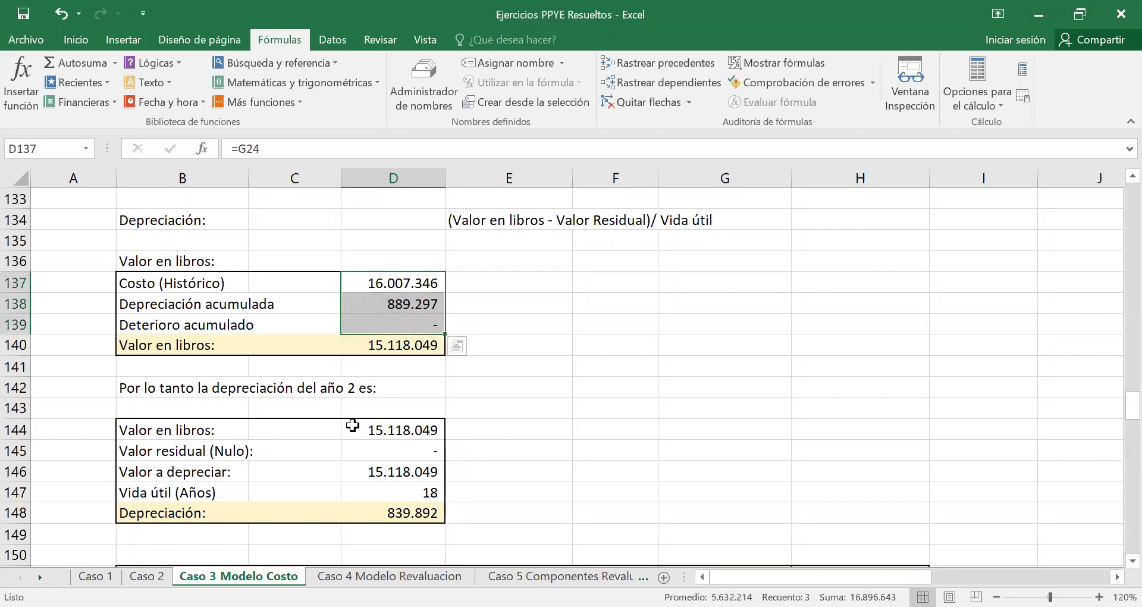
# Inspect the Valor residual in D145 and trace the Valor en libros in D144 to its source in D140.
pyautogui.click(392, 423)
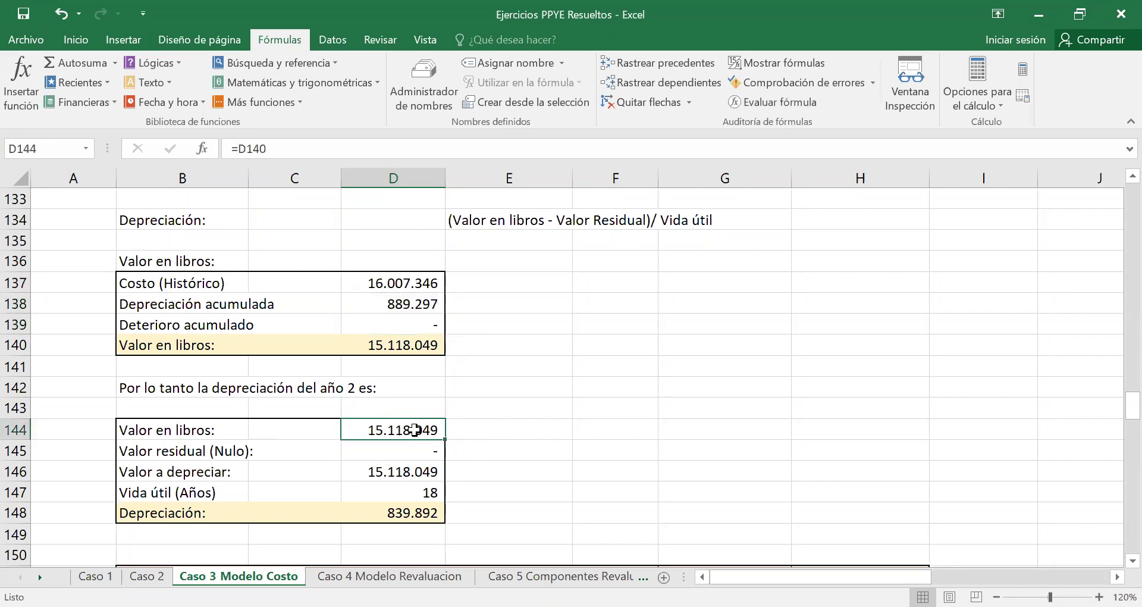
pyautogui.click(417, 451)
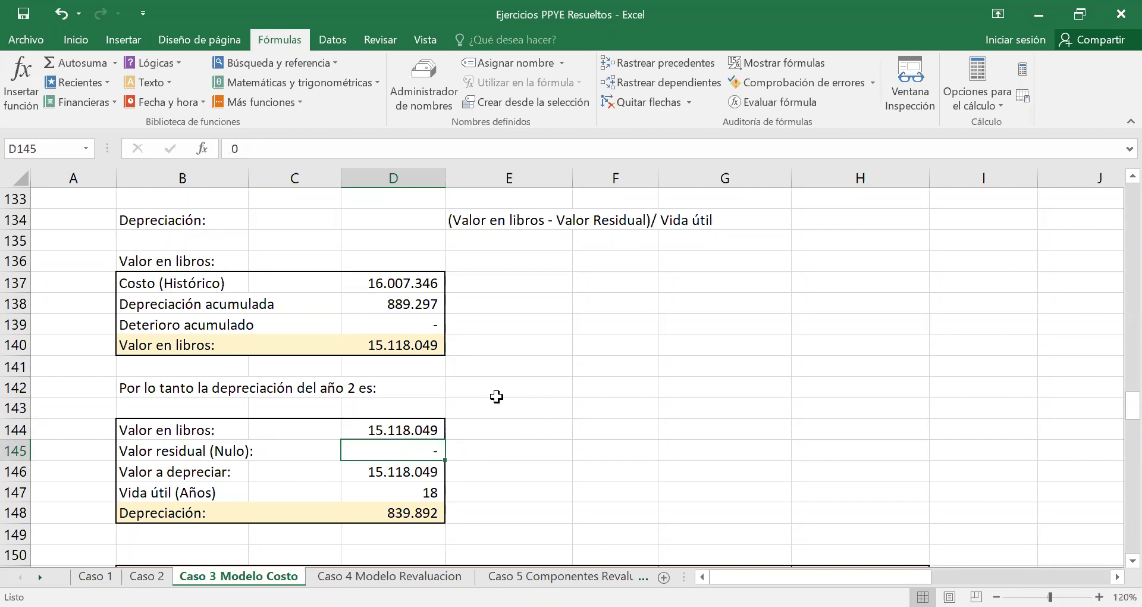
pyautogui.click(398, 431)
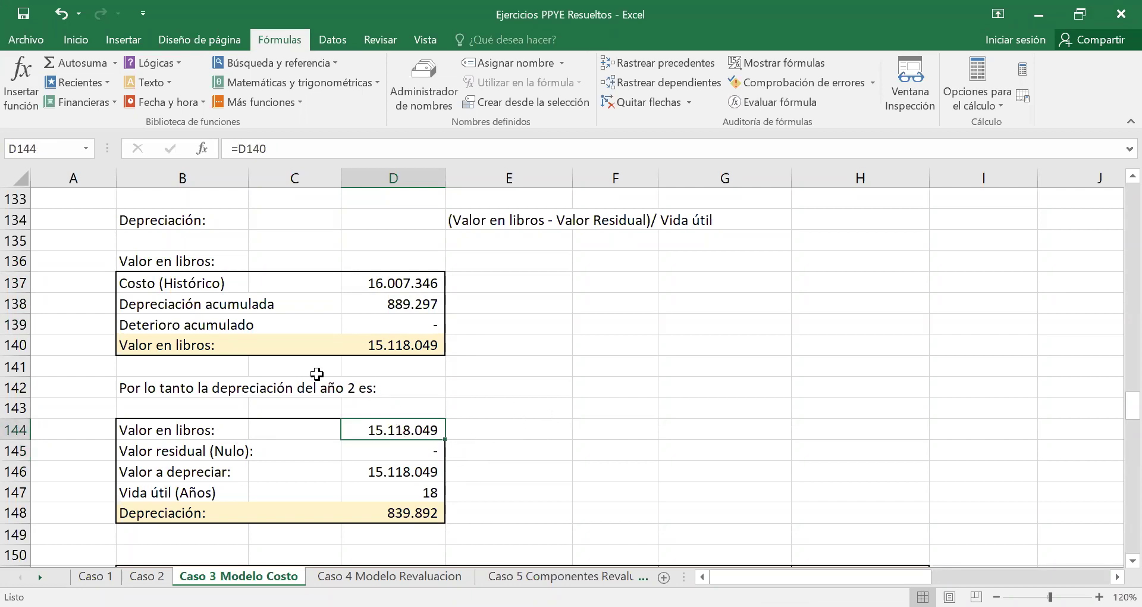
pyautogui.click(386, 348)
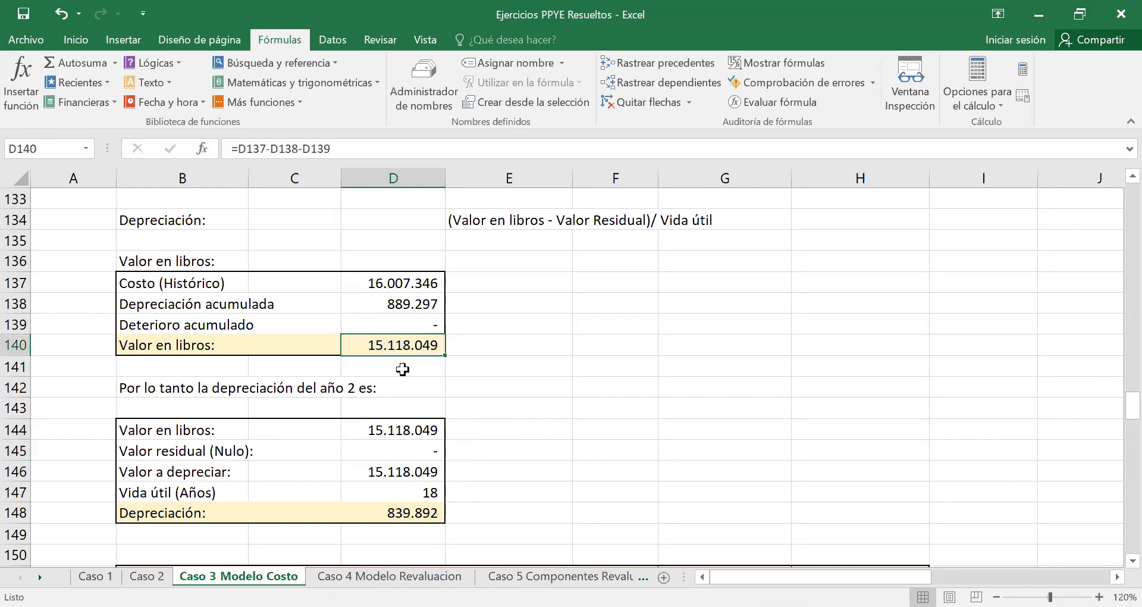
pyautogui.click(470, 348)
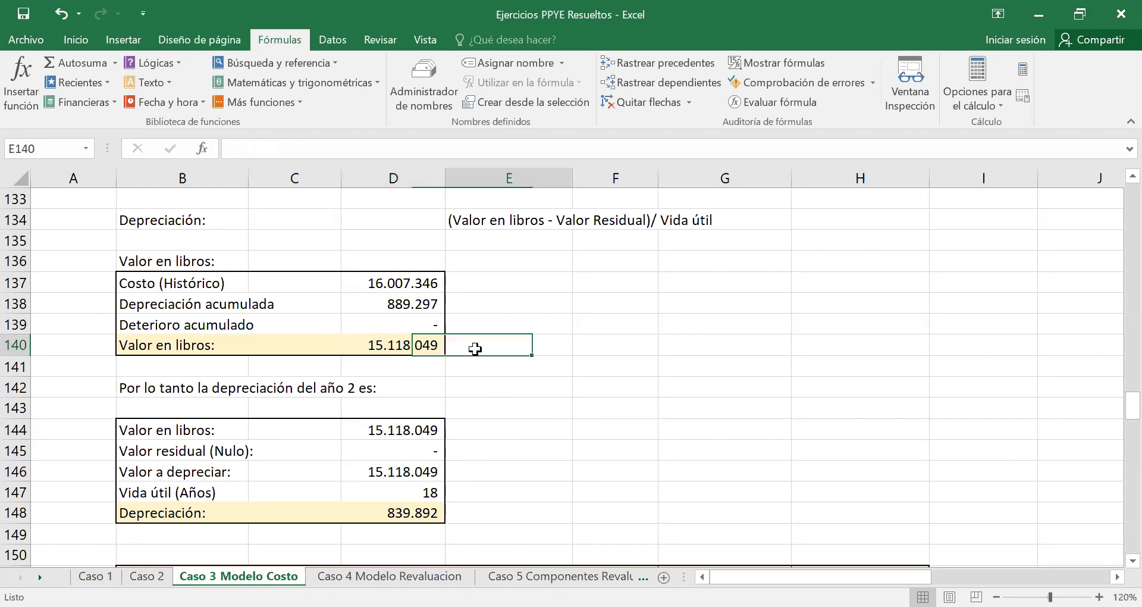
# Go through the book value components from D137 to D140 once more and check the Valor a depreciar formula in D146.
pyautogui.click(405, 283)
pyautogui.click(409, 300)
pyautogui.click(391, 319)
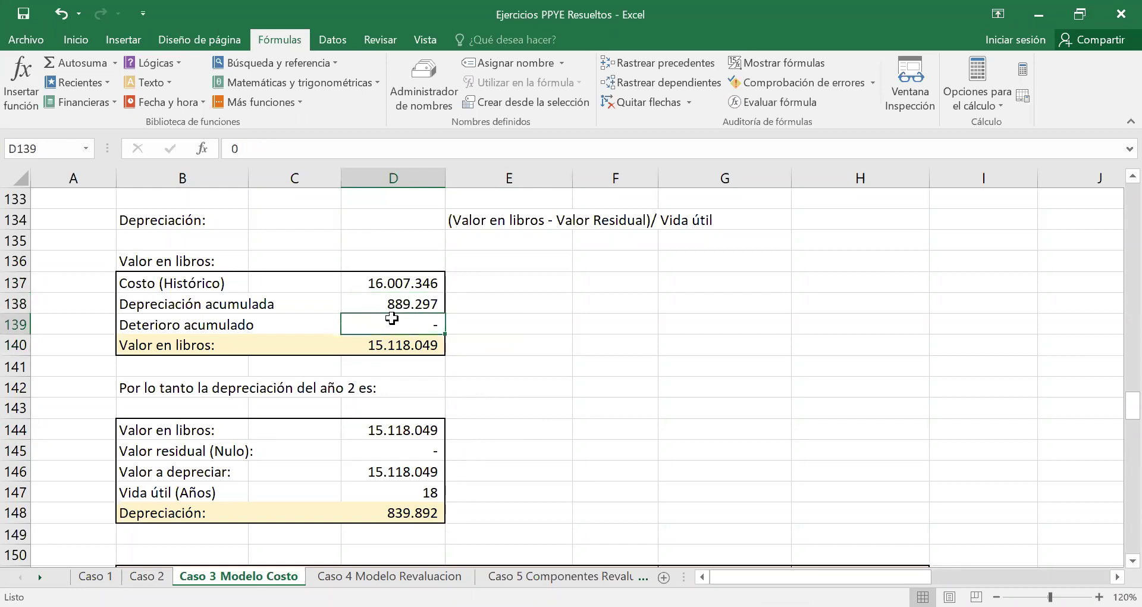
pyautogui.click(394, 344)
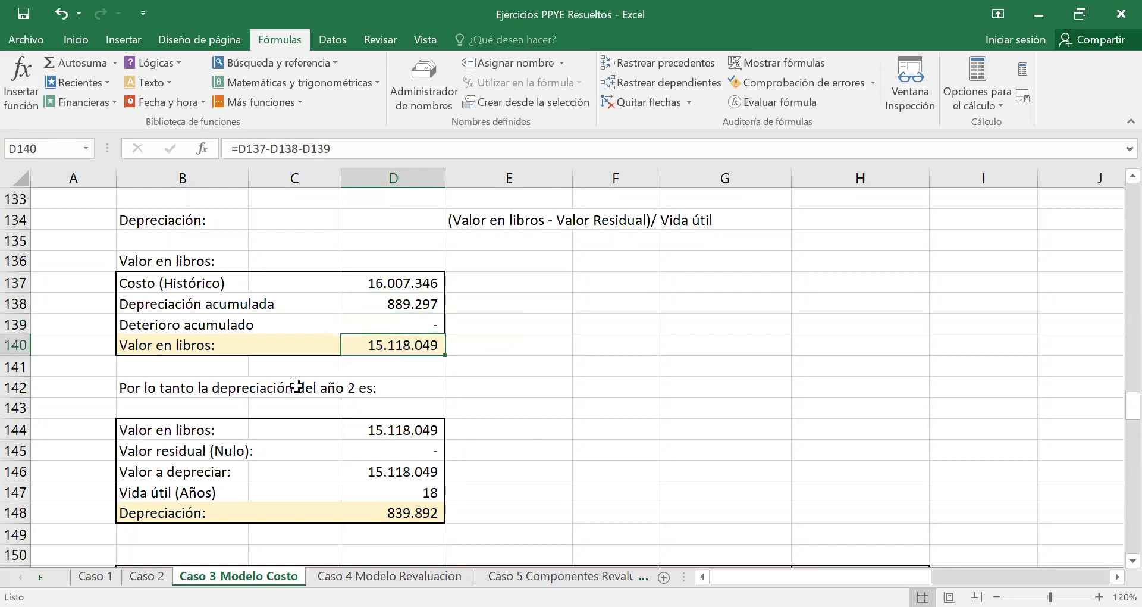
pyautogui.click(402, 472)
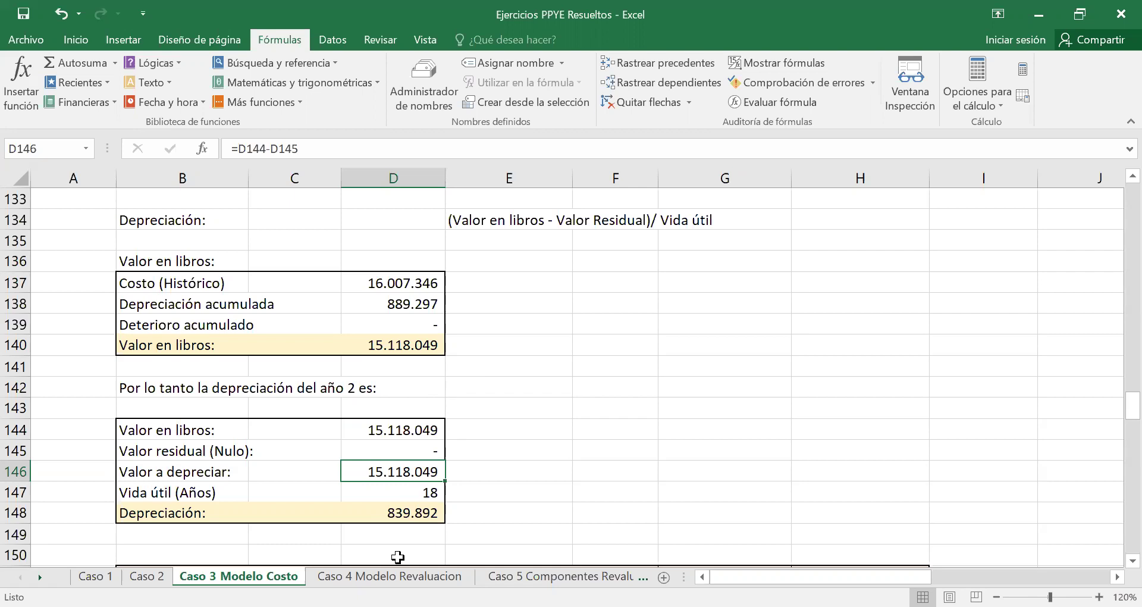
# Examine the dismantling provision line in B26:H26 of the Reconocimiento inicial entry and the source of its credit in H26.
pyautogui.scroll(15, 673, 449)
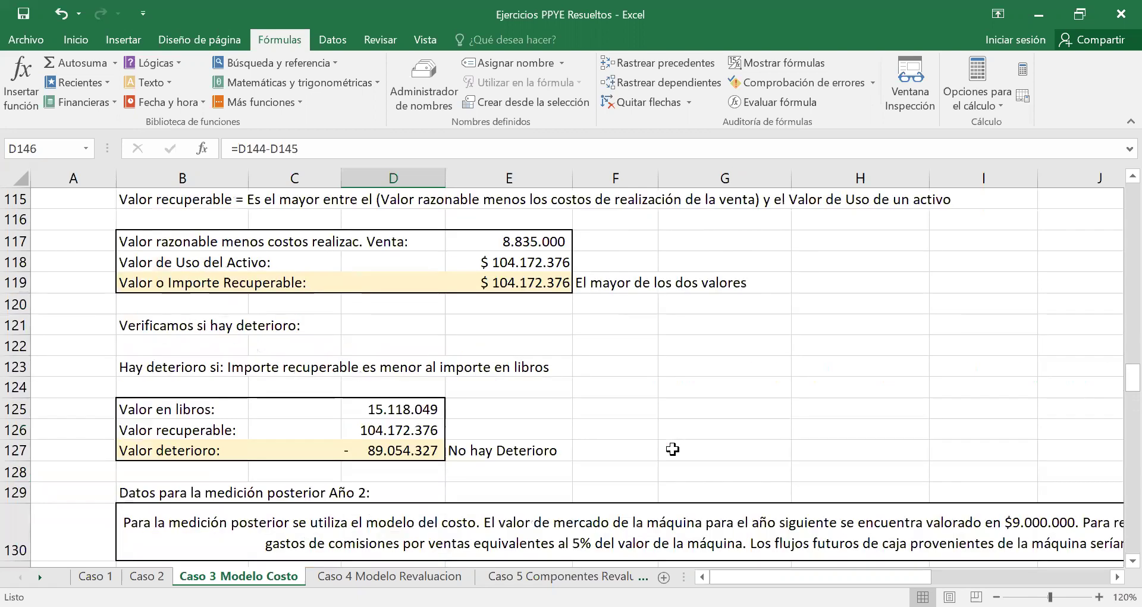
pyautogui.scroll(20, 672, 450)
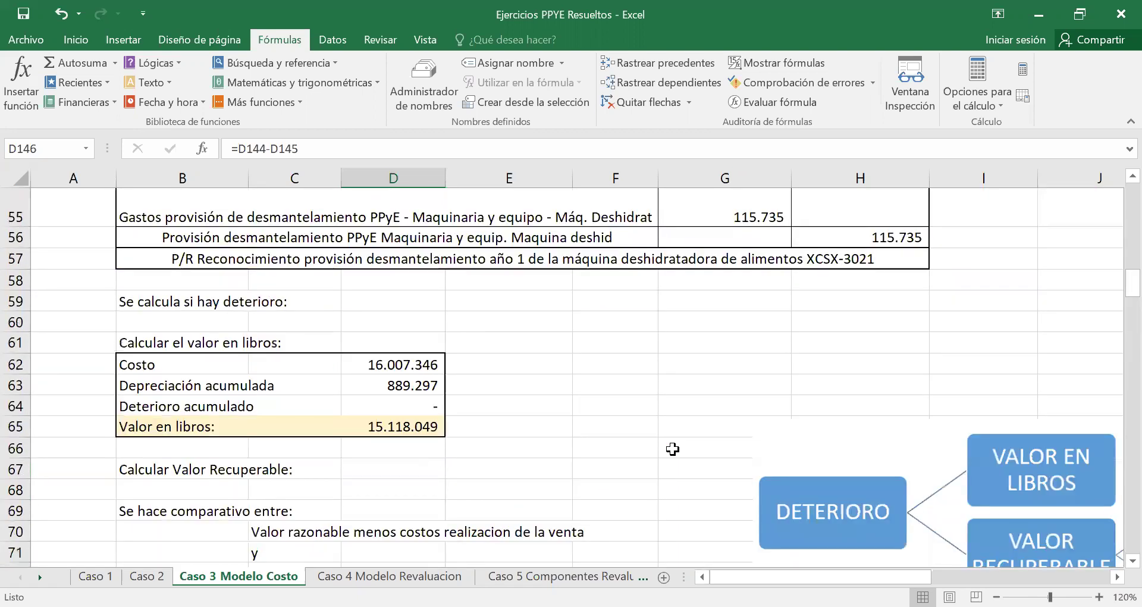
pyautogui.scroll(6, 673, 450)
pyautogui.scroll(-5, 561, 378)
pyautogui.moveTo(309, 438); pyautogui.dragTo(839, 432)
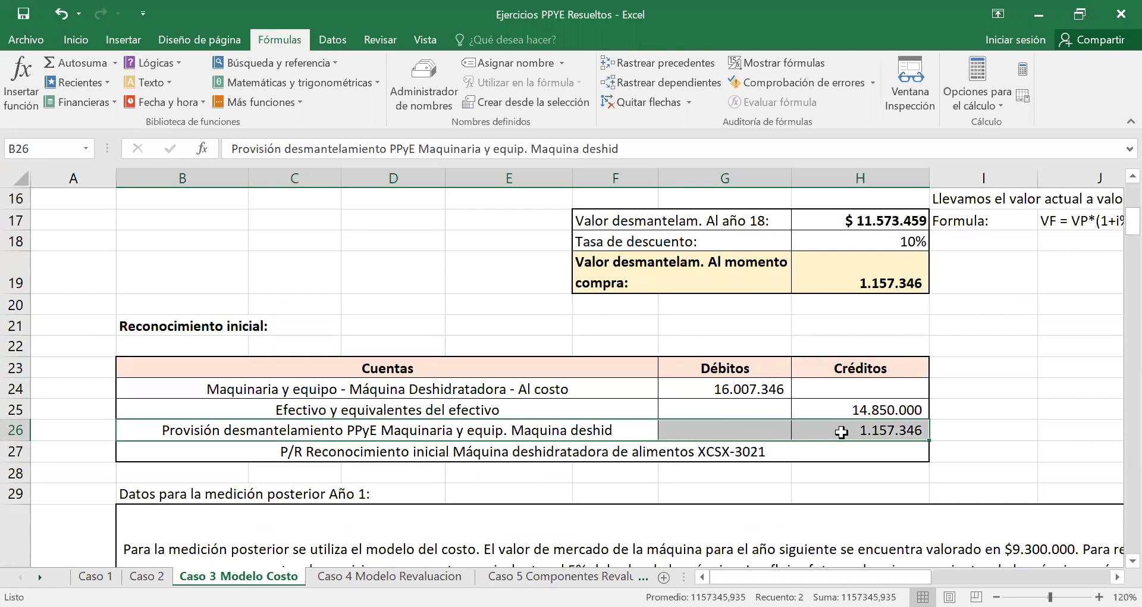
pyautogui.click(875, 426)
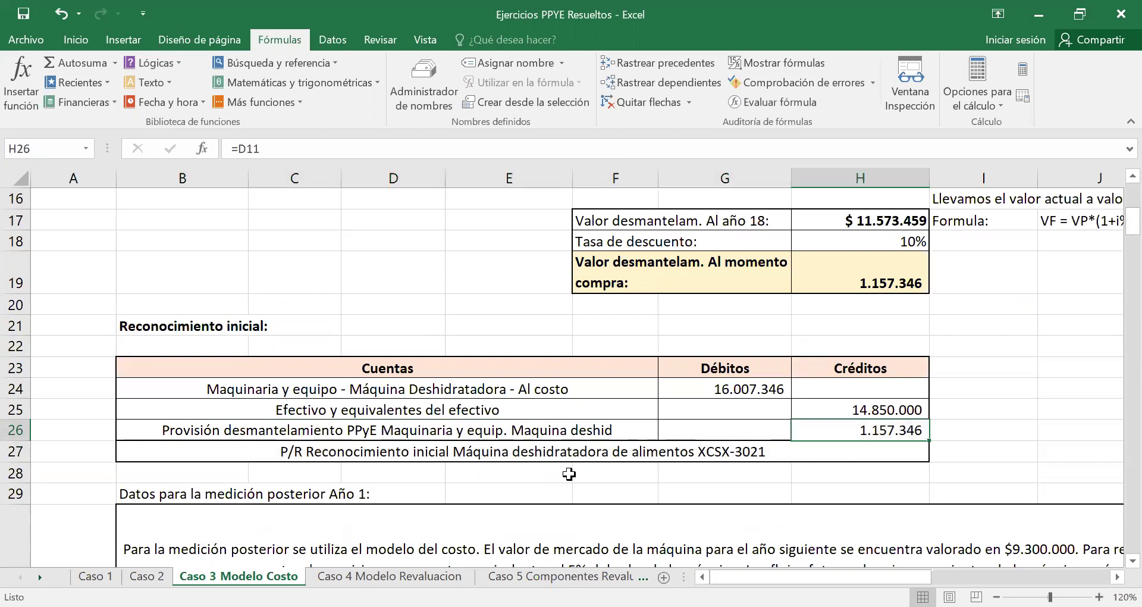
# Examine the year 1 dismantling provision line in B56:H56 and the source of its credit in H56.
pyautogui.scroll(-12, 499, 431)
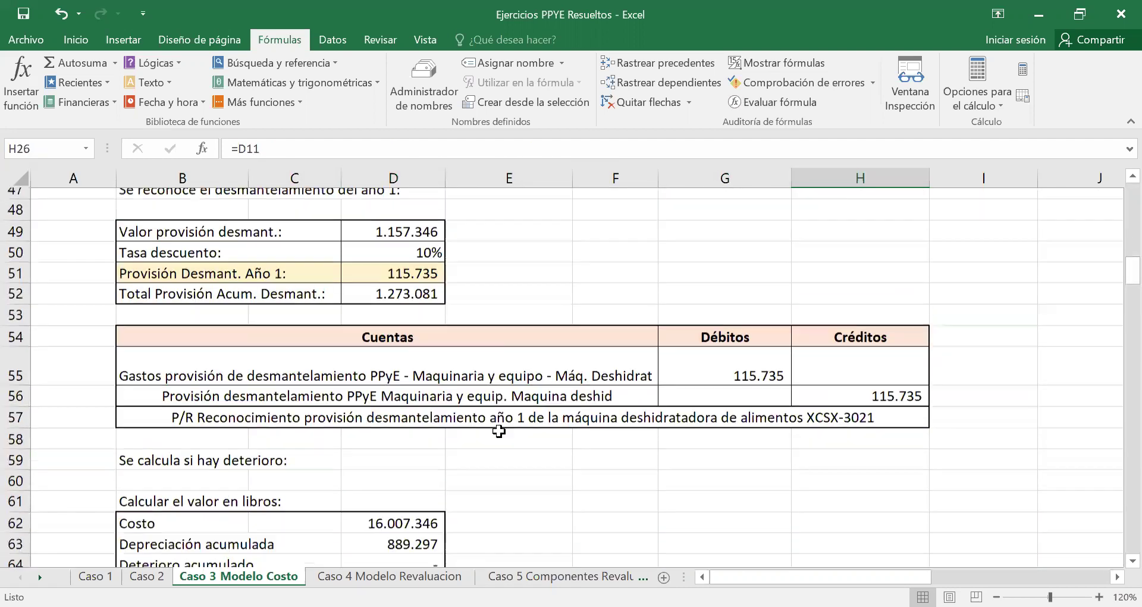
pyautogui.scroll(3, 313, 388)
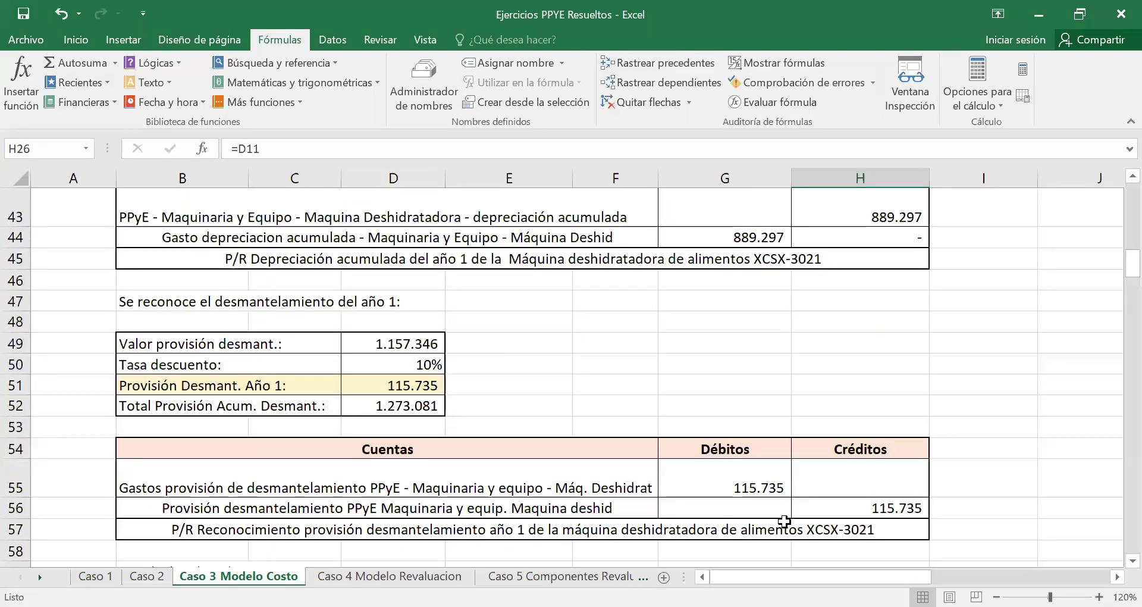
pyautogui.moveTo(851, 509); pyautogui.dragTo(535, 507)
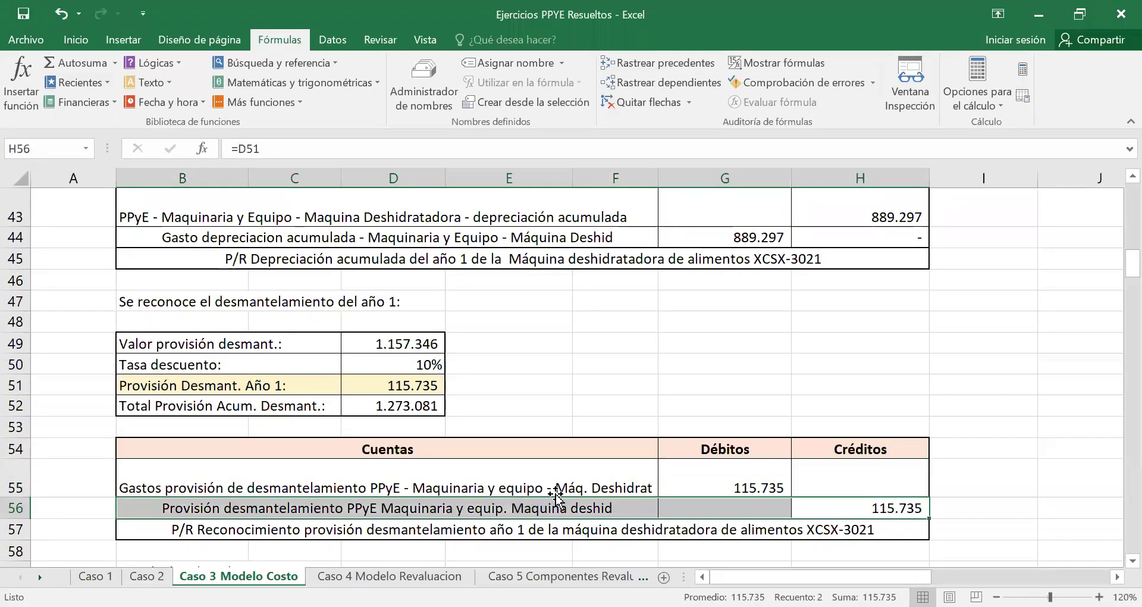
# Examine the year 2 dismantling provision line in B165:H165 of the provision entry.
pyautogui.scroll(-16, 570, 479)
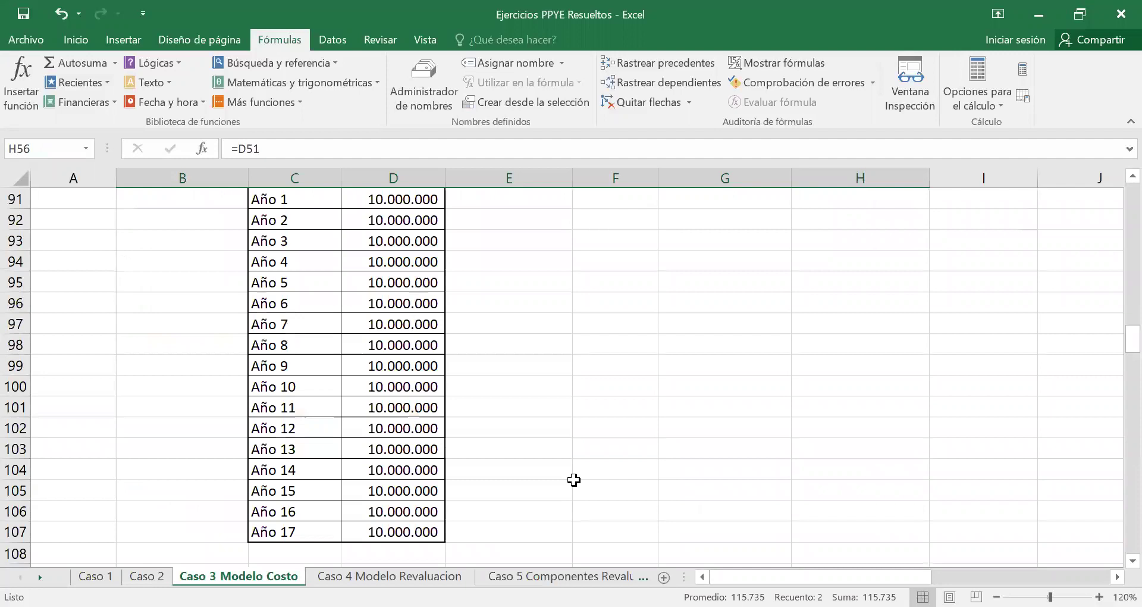
pyautogui.scroll(-13, 574, 480)
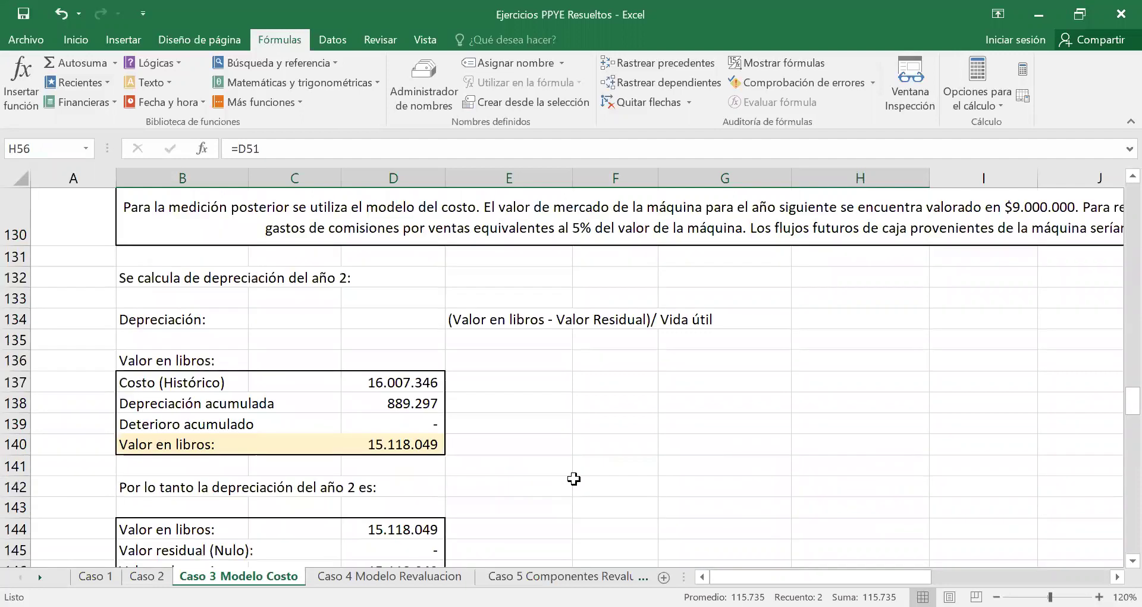
pyautogui.scroll(-4, 574, 479)
pyautogui.scroll(-3, 574, 479)
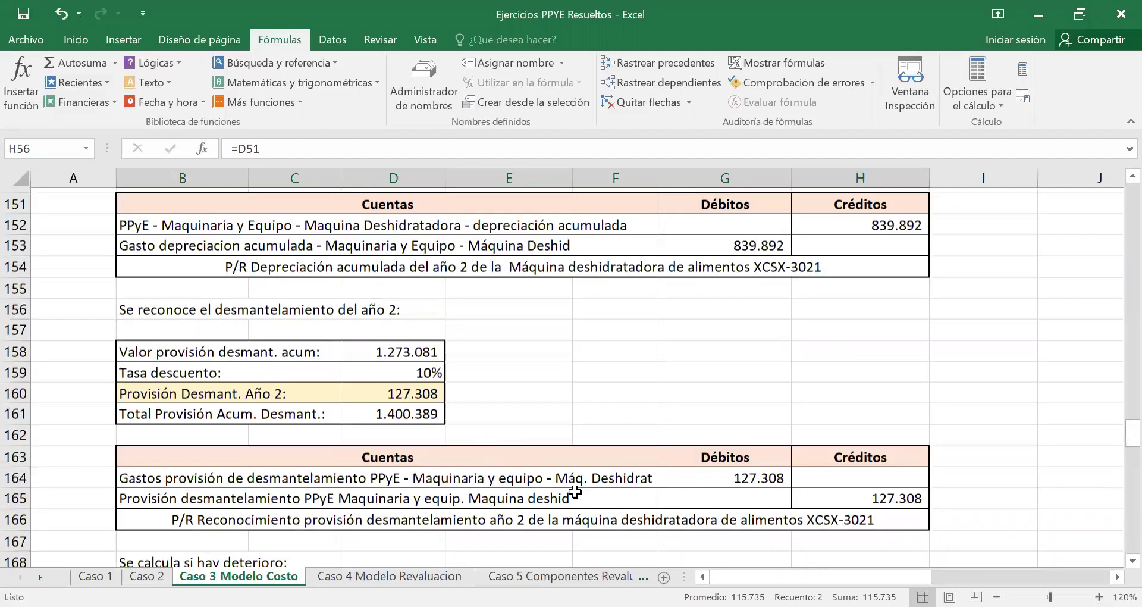
pyautogui.moveTo(406, 495); pyautogui.dragTo(852, 503)
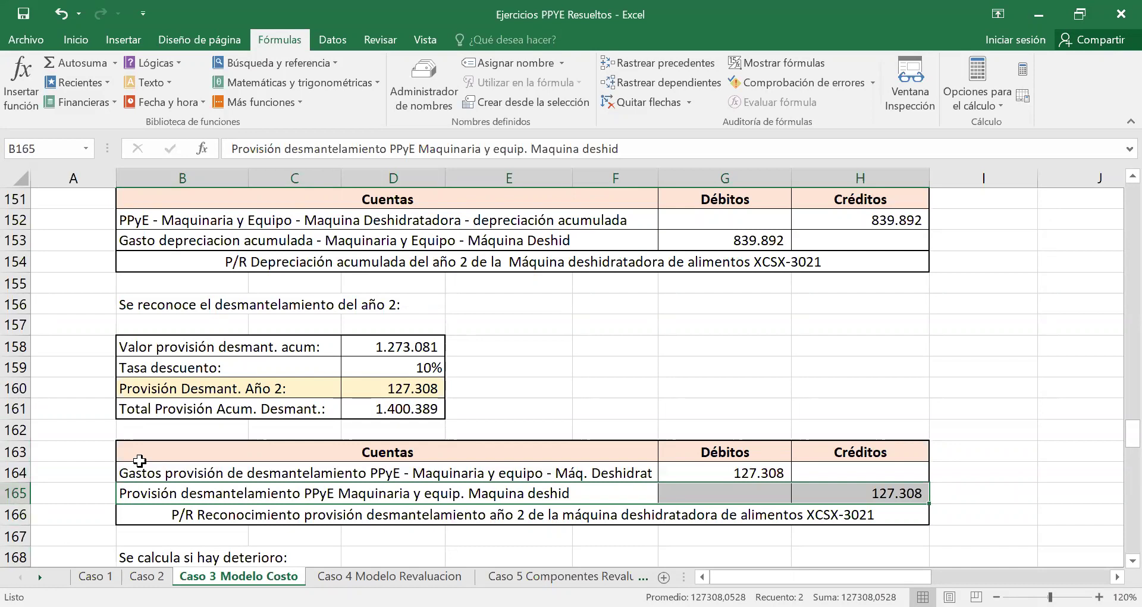
# Trace the source of the year 2 Tasa descuento in D159 and review it with the accumulated dismantling provision in B158:D158.
pyautogui.moveTo(189, 361); pyautogui.dragTo(404, 376)
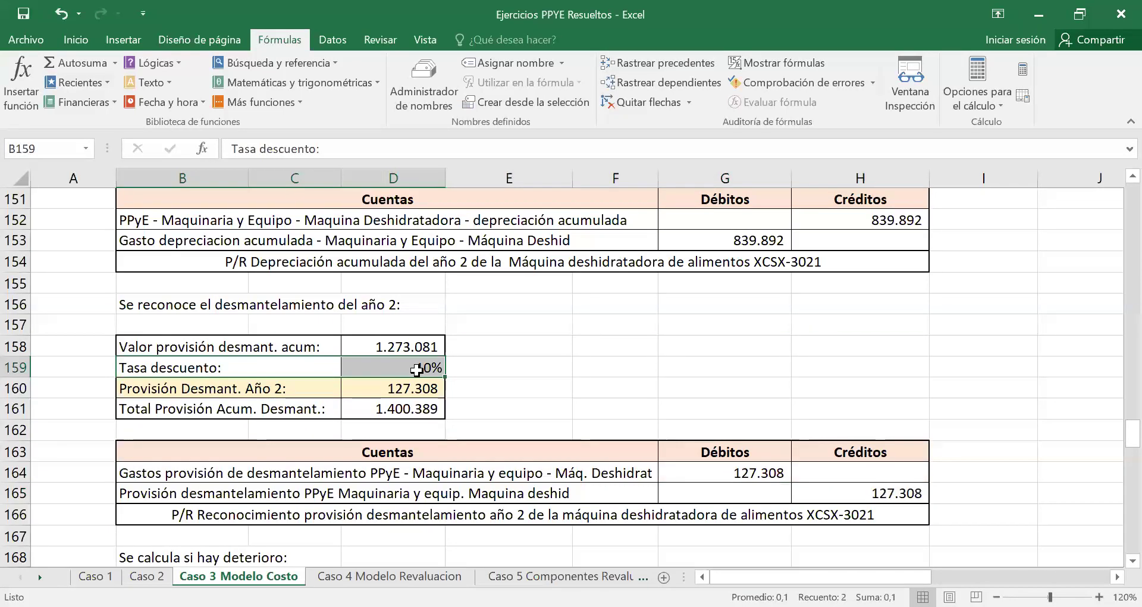
pyautogui.click(373, 373)
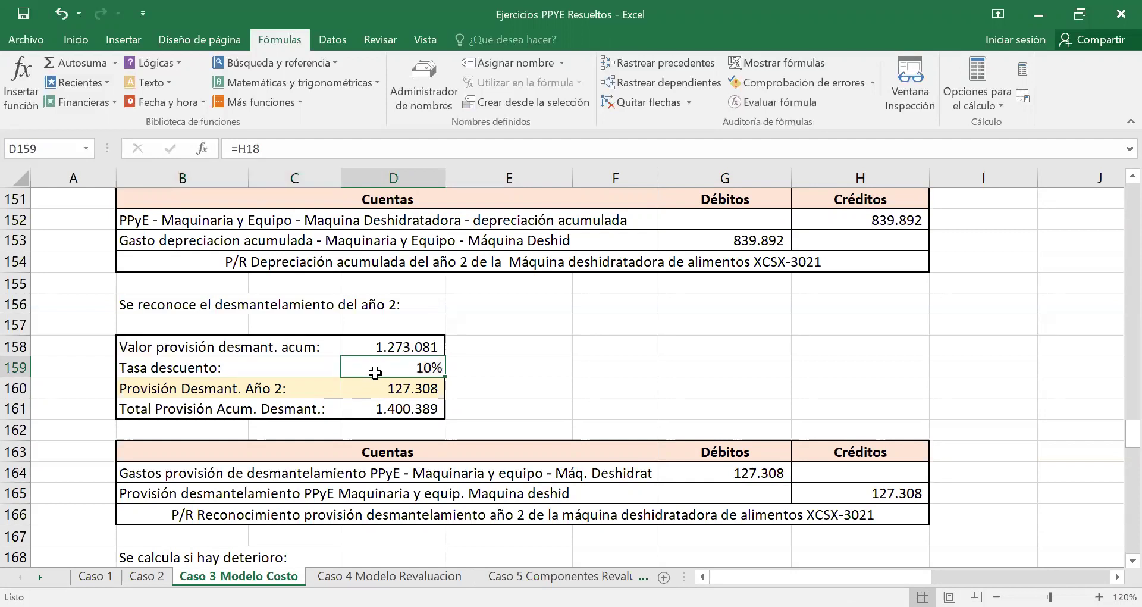
pyautogui.click(467, 376)
pyautogui.click(397, 366)
pyautogui.moveTo(399, 366); pyautogui.dragTo(313, 346)
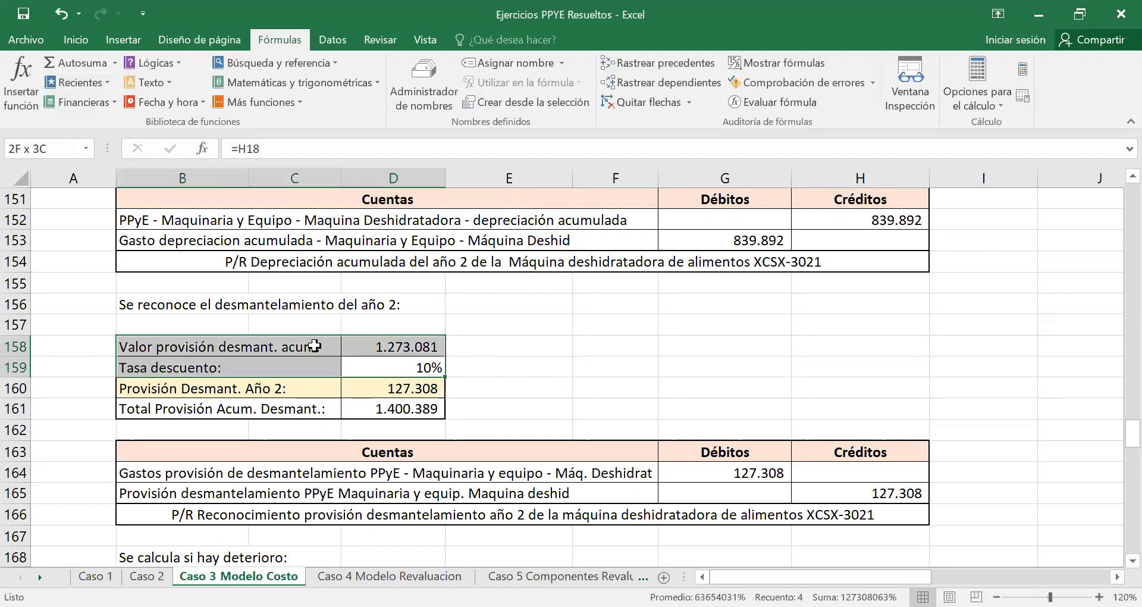
pyautogui.click(468, 370)
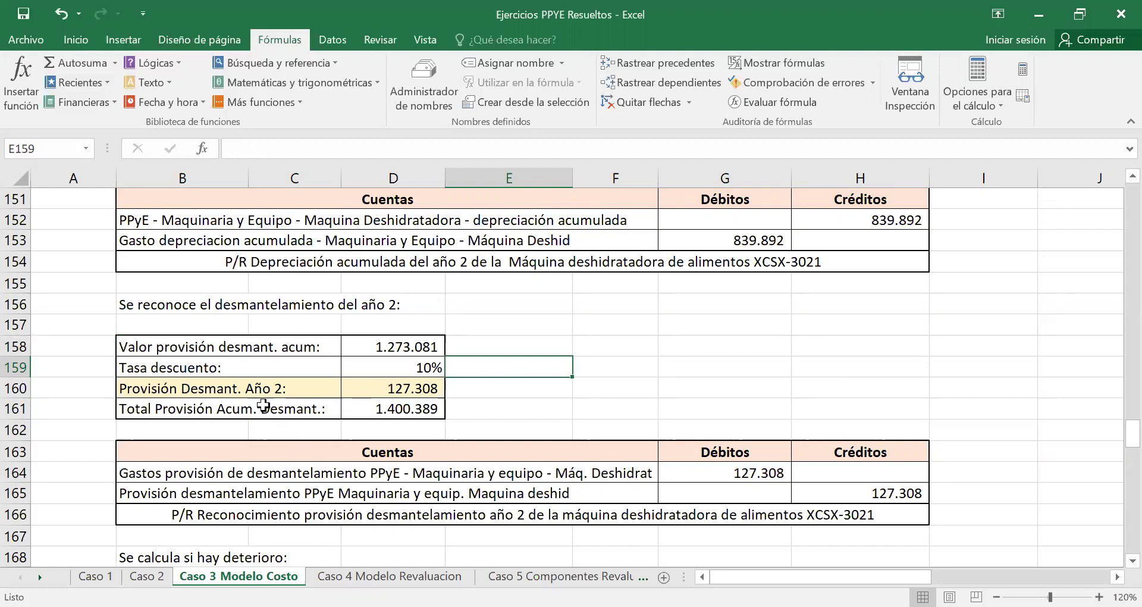
pyautogui.click(264, 369)
pyautogui.click(347, 371)
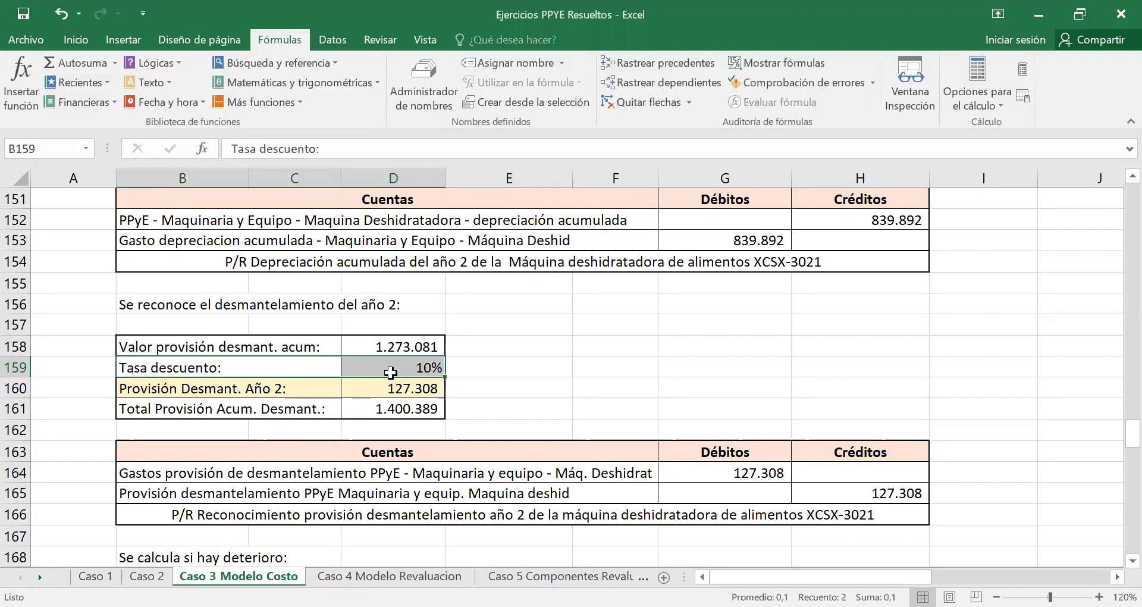
pyautogui.click(491, 368)
pyautogui.click(602, 369)
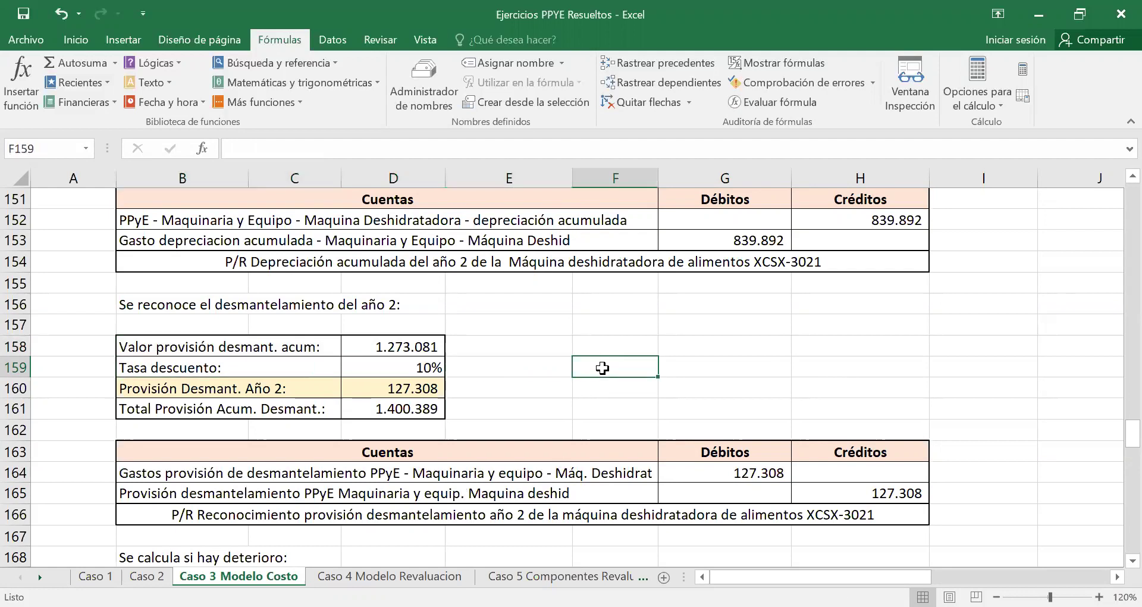
pyautogui.click(536, 369)
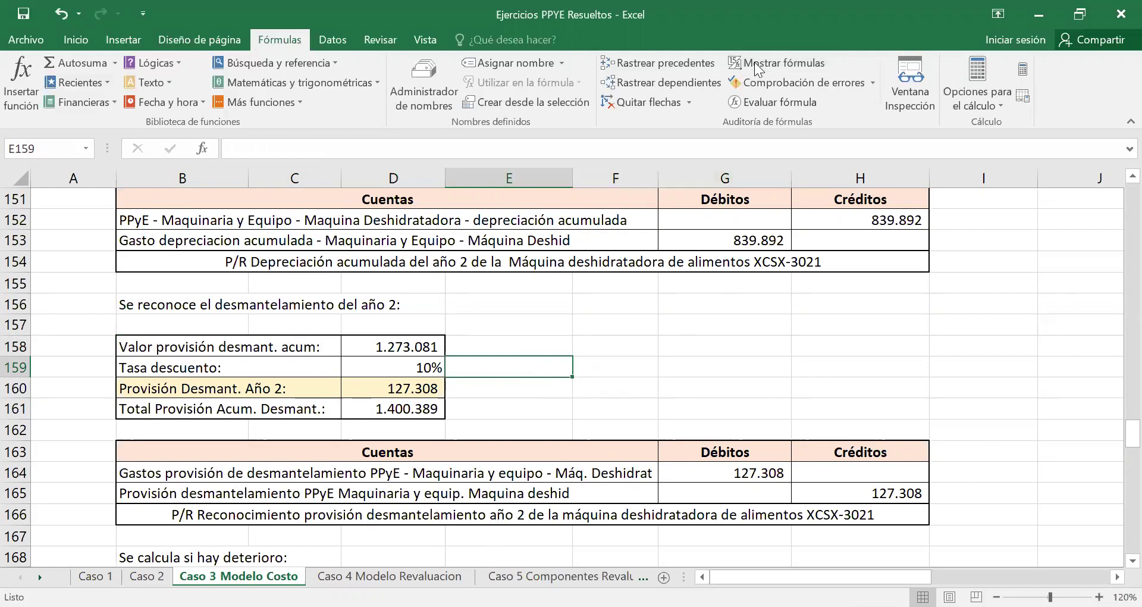
pyautogui.click(625, 367)
pyautogui.click(683, 371)
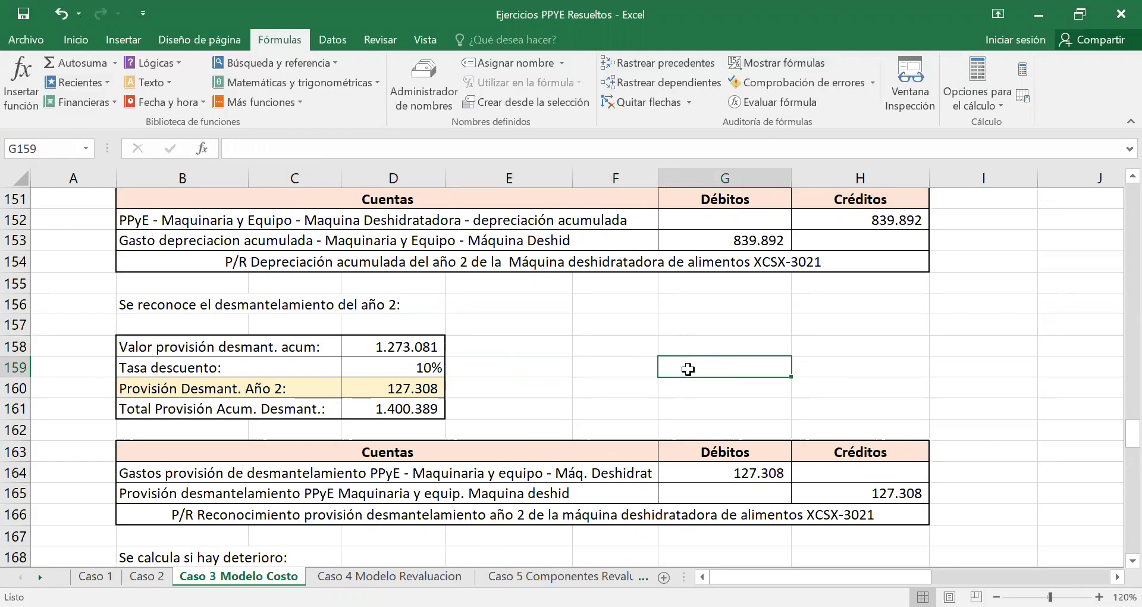
# Look through the year 2 and year 1 calculations back to the initial dismantling valuation and its rates in F8:H19.
pyautogui.scroll(-5, 524, 363)
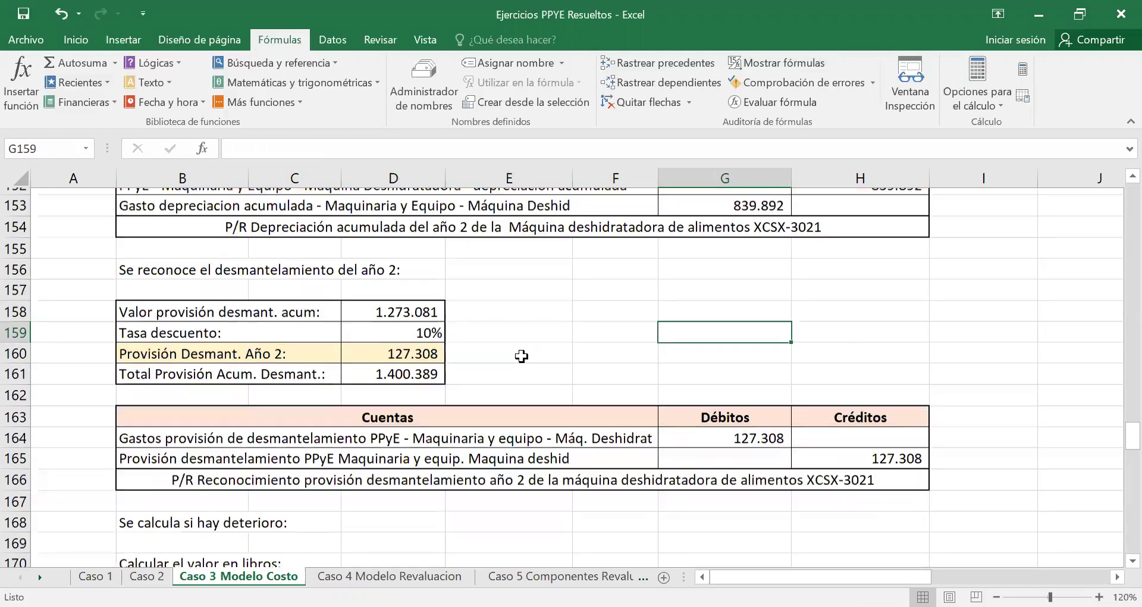
pyautogui.scroll(-11, 528, 365)
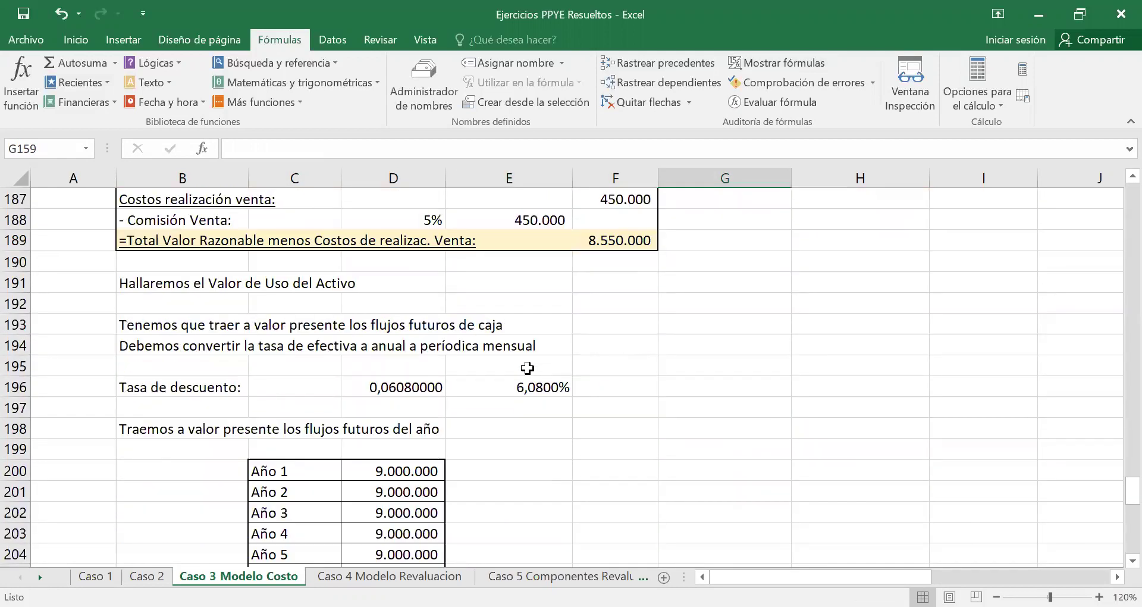
pyautogui.scroll(5, 527, 368)
pyautogui.scroll(12, 528, 368)
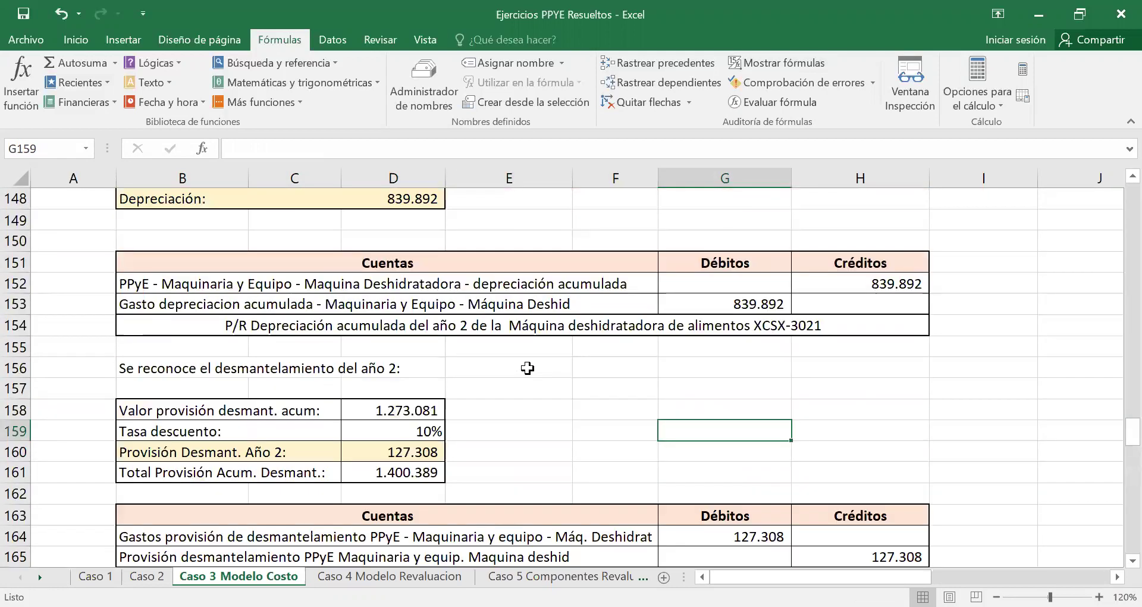
pyautogui.scroll(20, 528, 368)
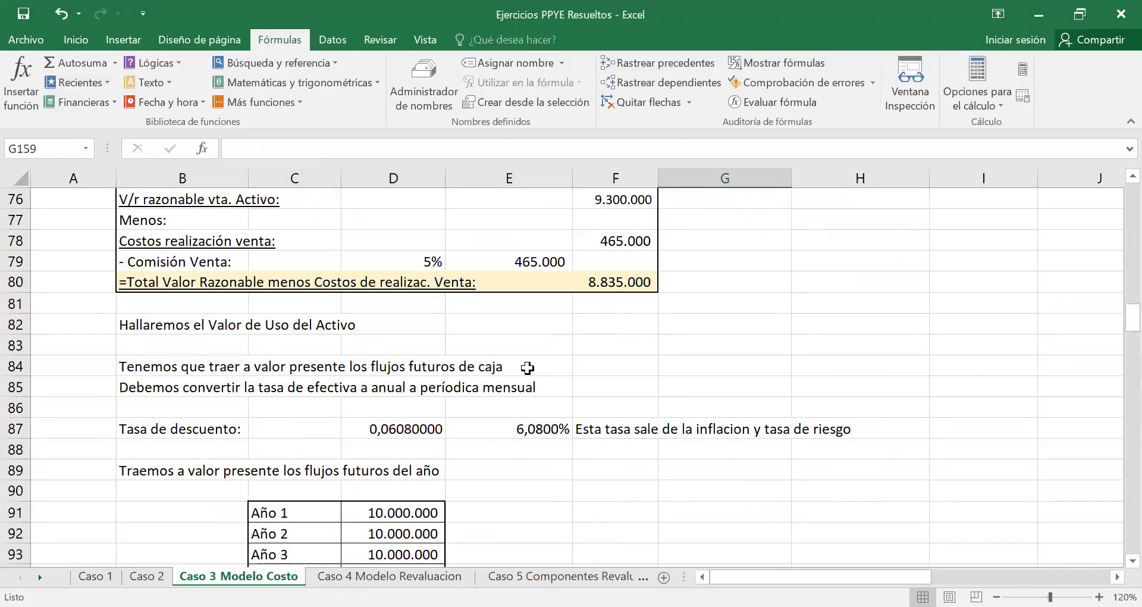
pyautogui.scroll(15, 528, 368)
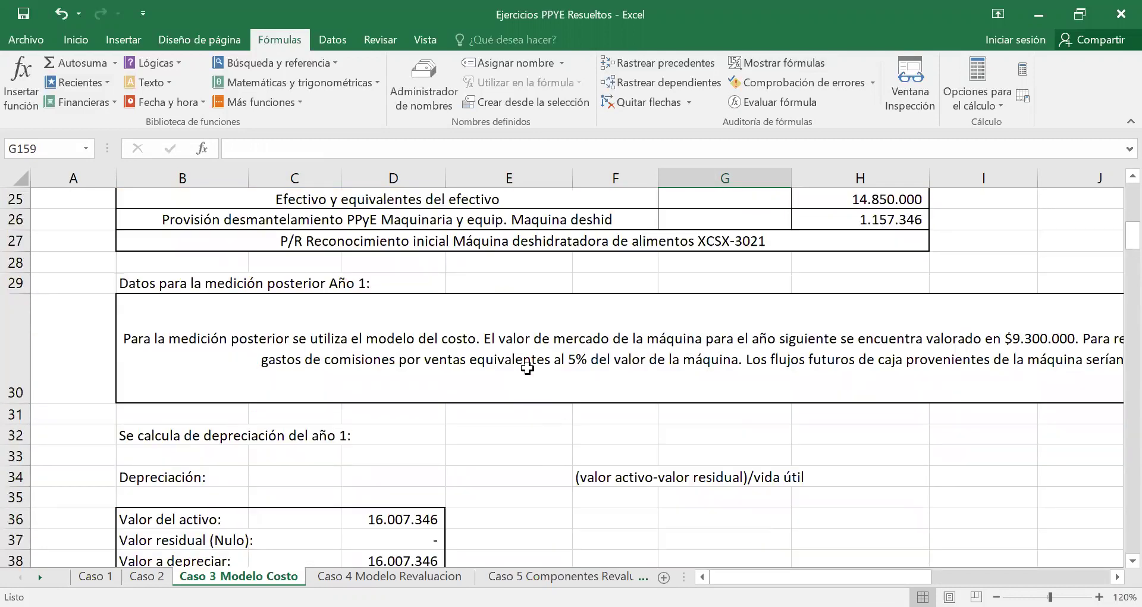
pyautogui.scroll(4, 528, 368)
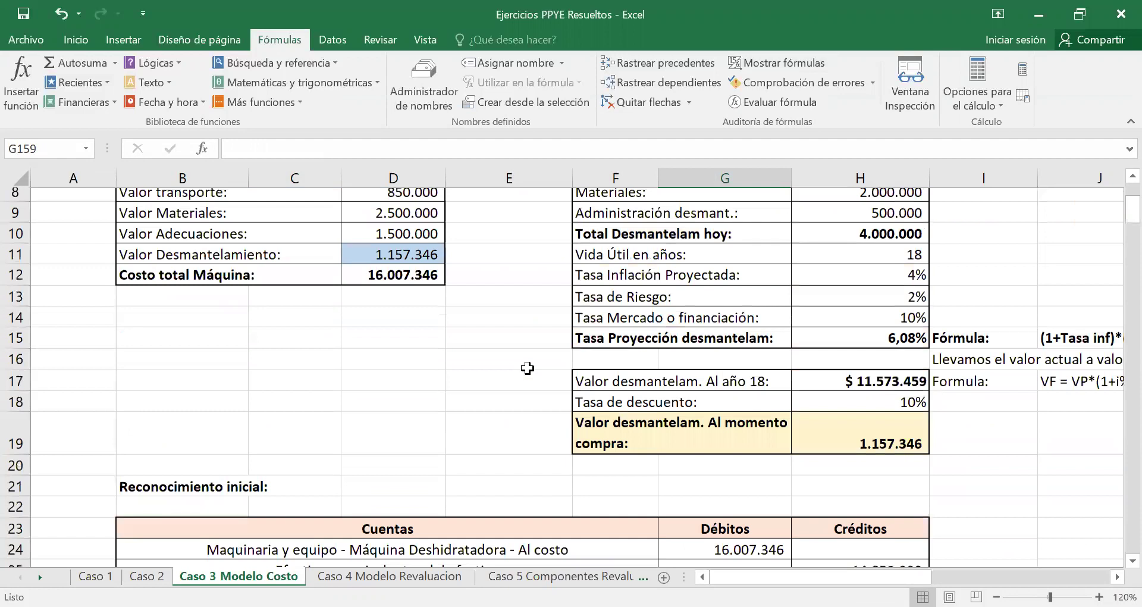